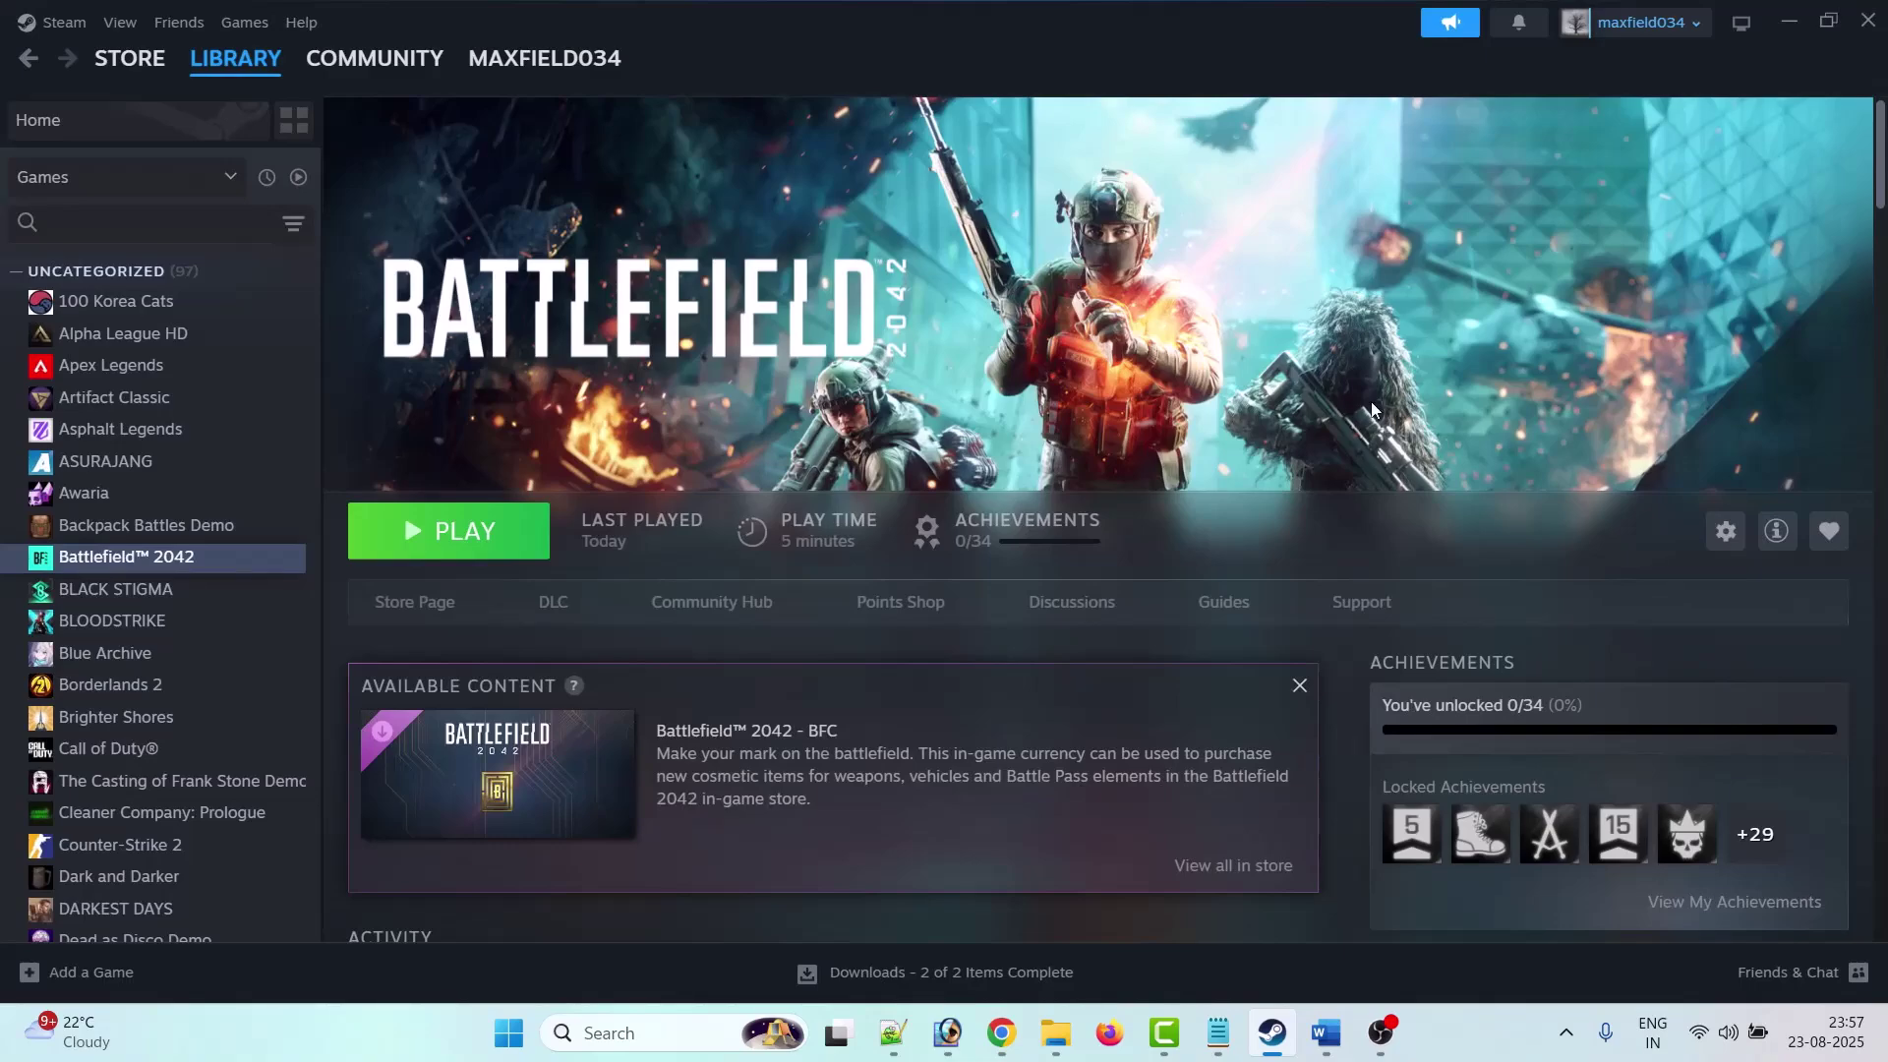
Step: Switch to the Word guide and read its title and the Fix 1 heading about the Battlefield 2042 folder in Documents
click(1325, 1032)
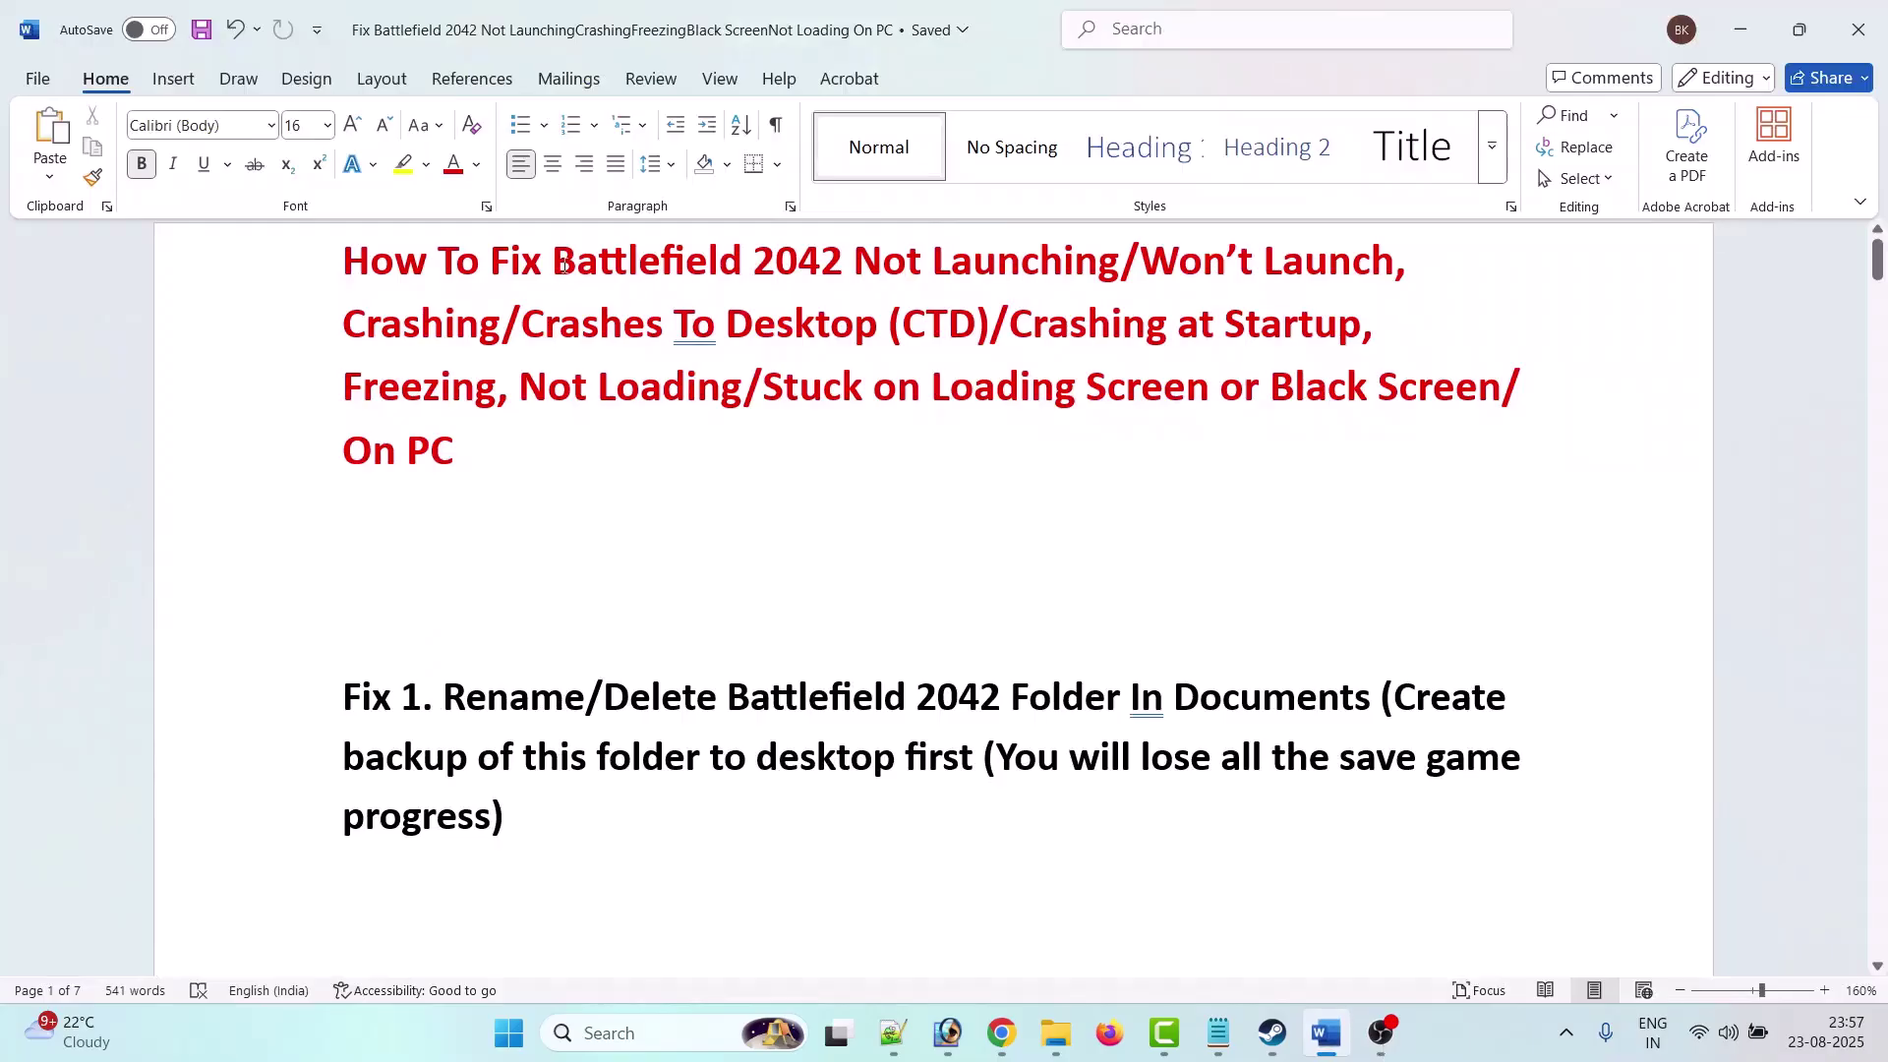
drag(552, 263, 853, 264)
key(Down)
scroll(411, 530, down, 3)
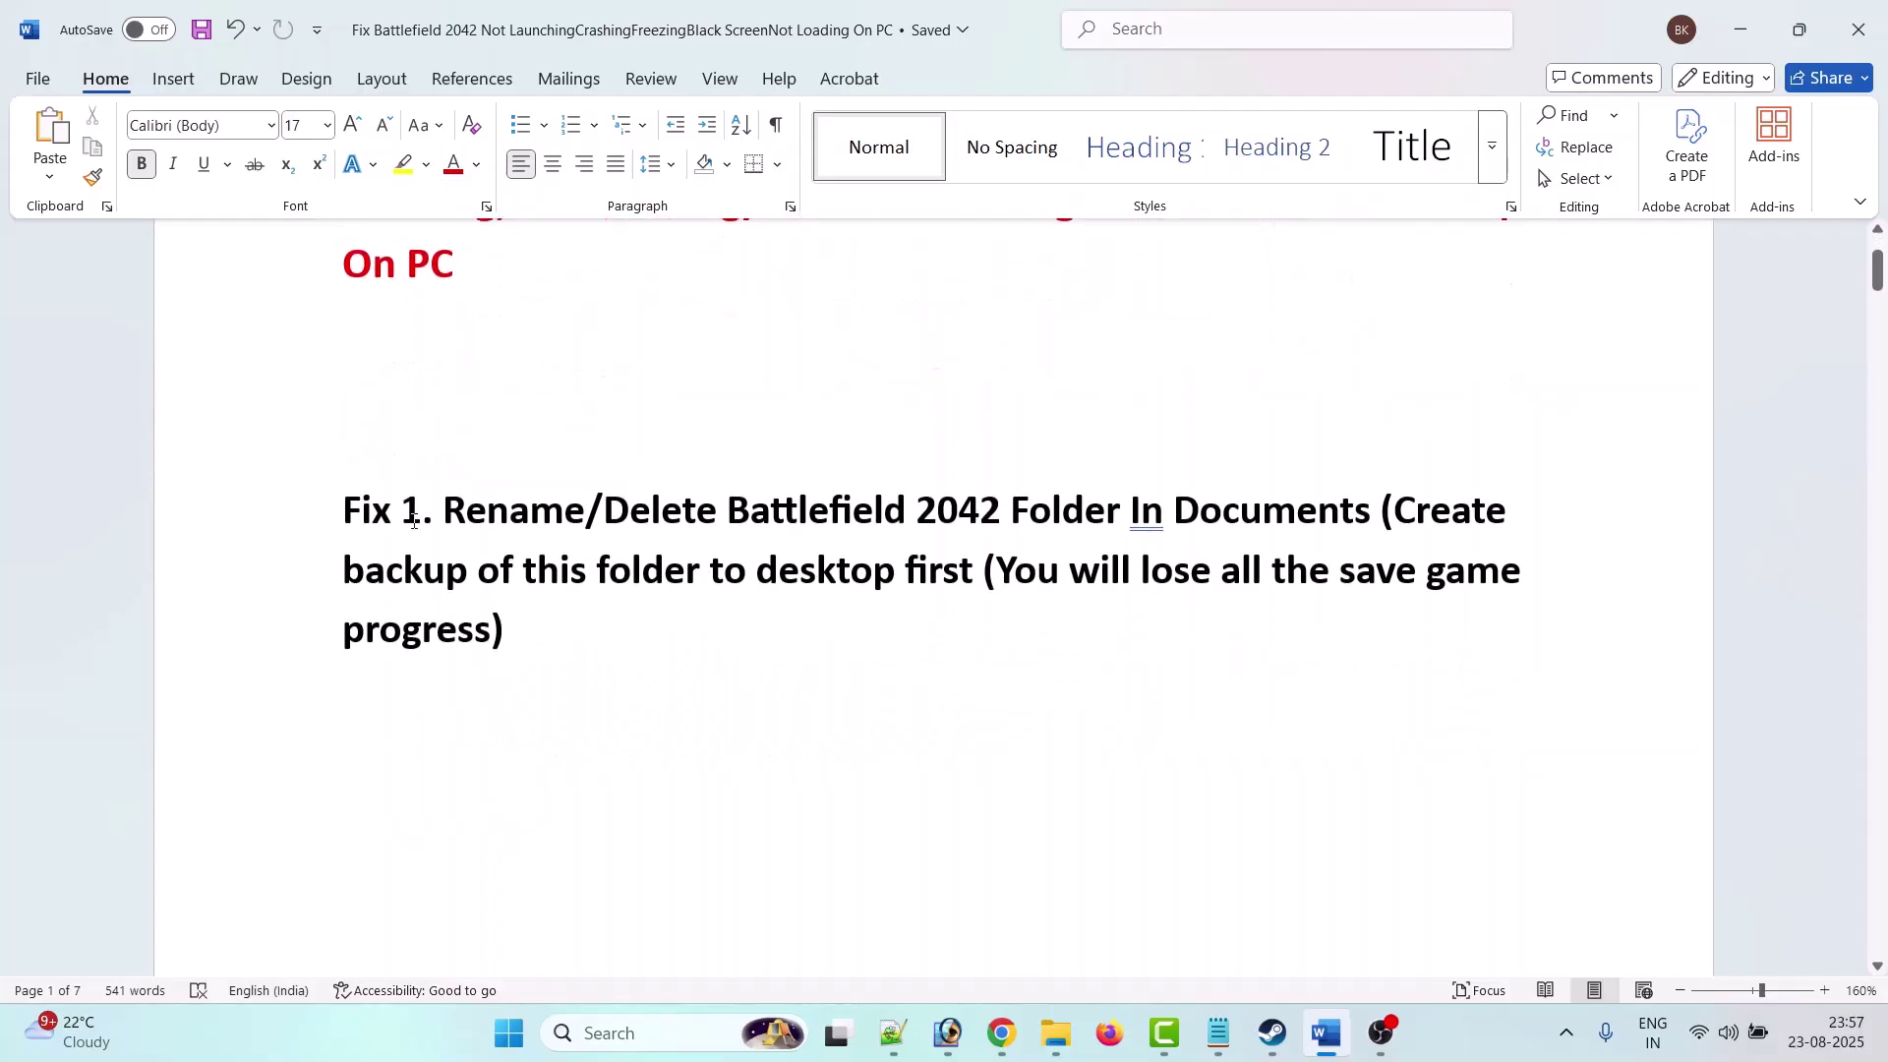
drag(444, 511, 912, 511)
click(1009, 566)
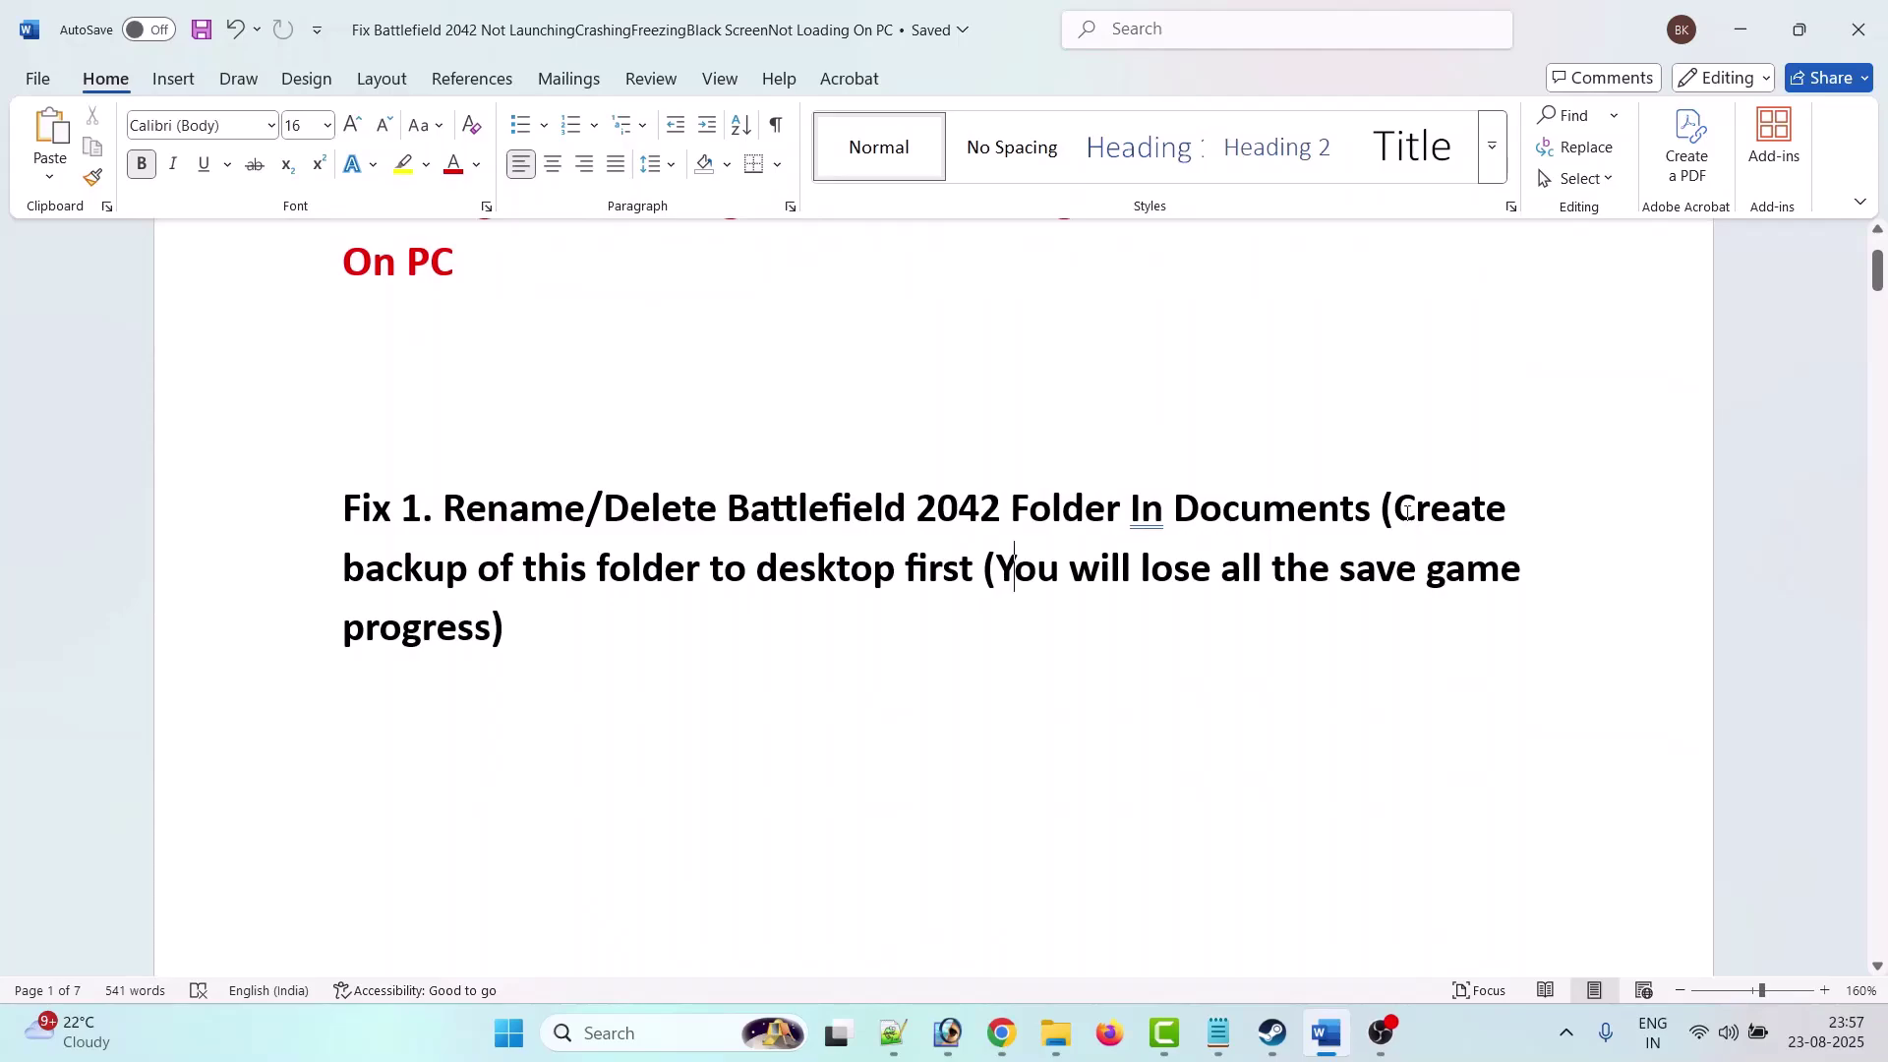
drag(1400, 510, 982, 568)
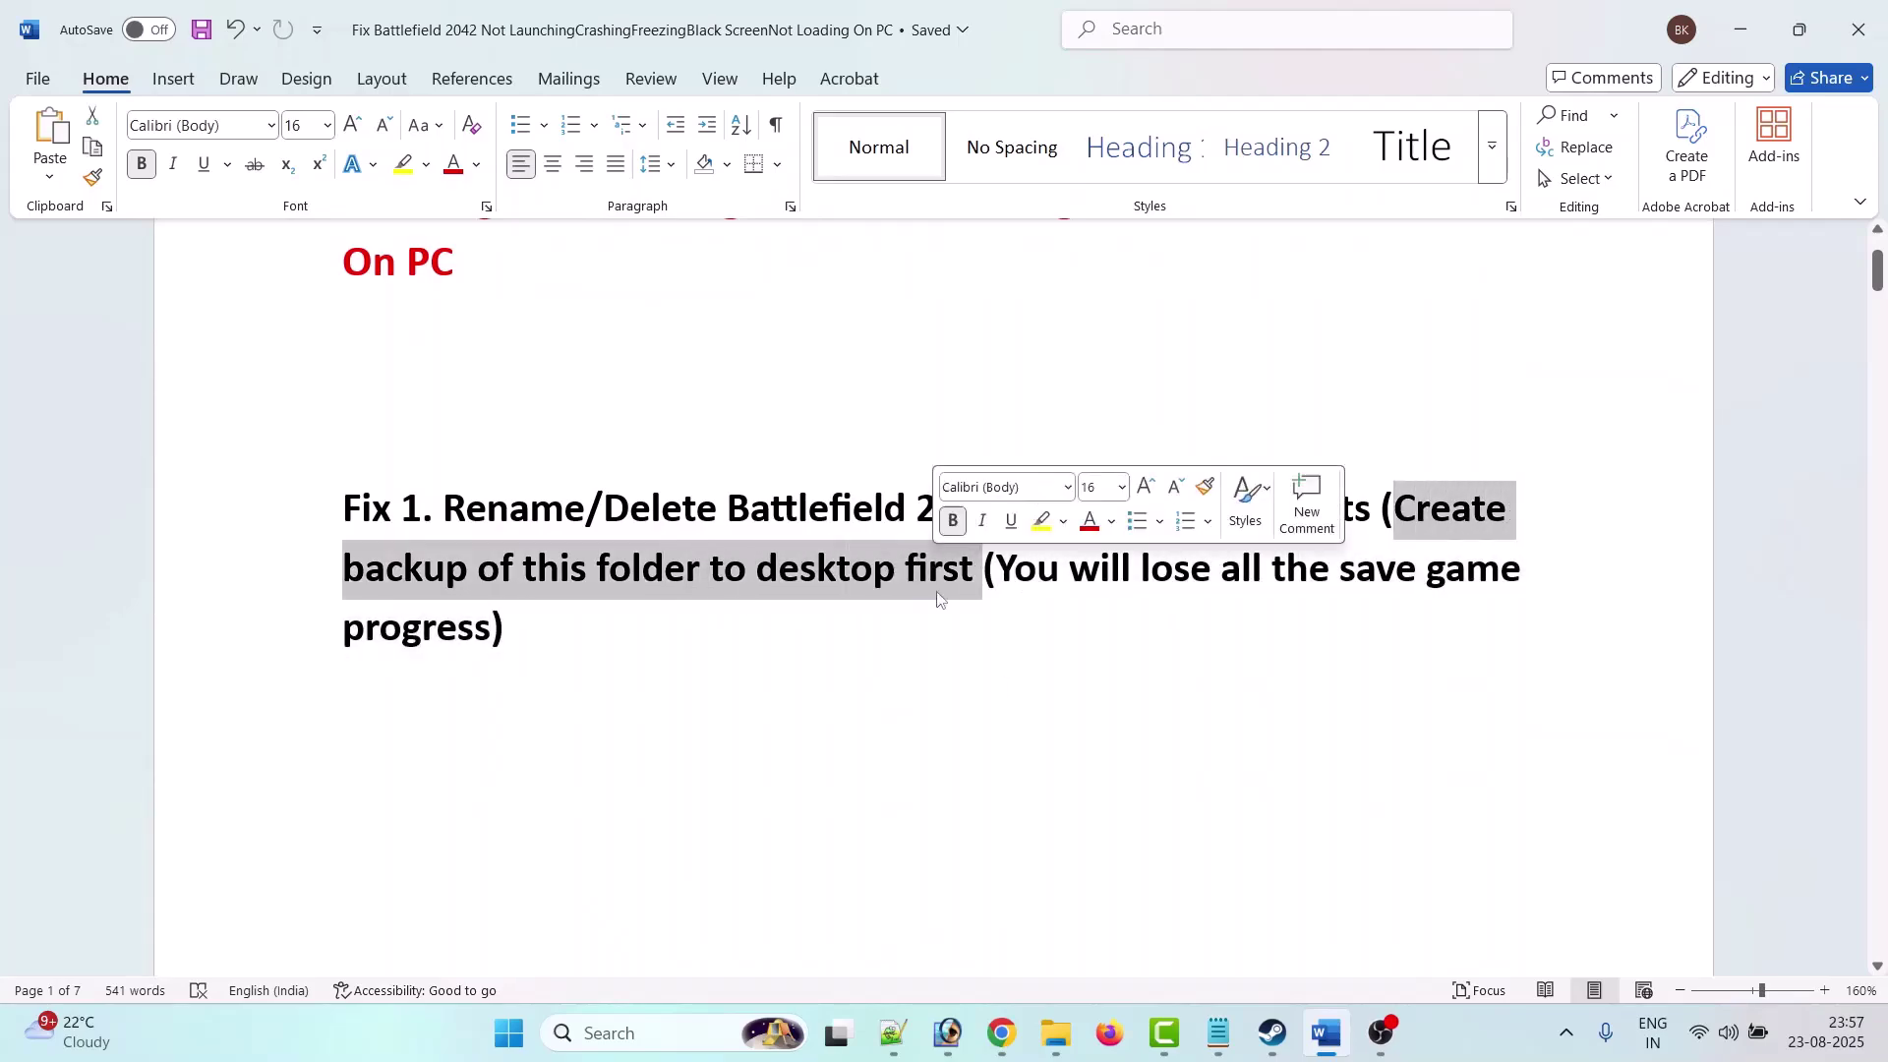
click(1143, 624)
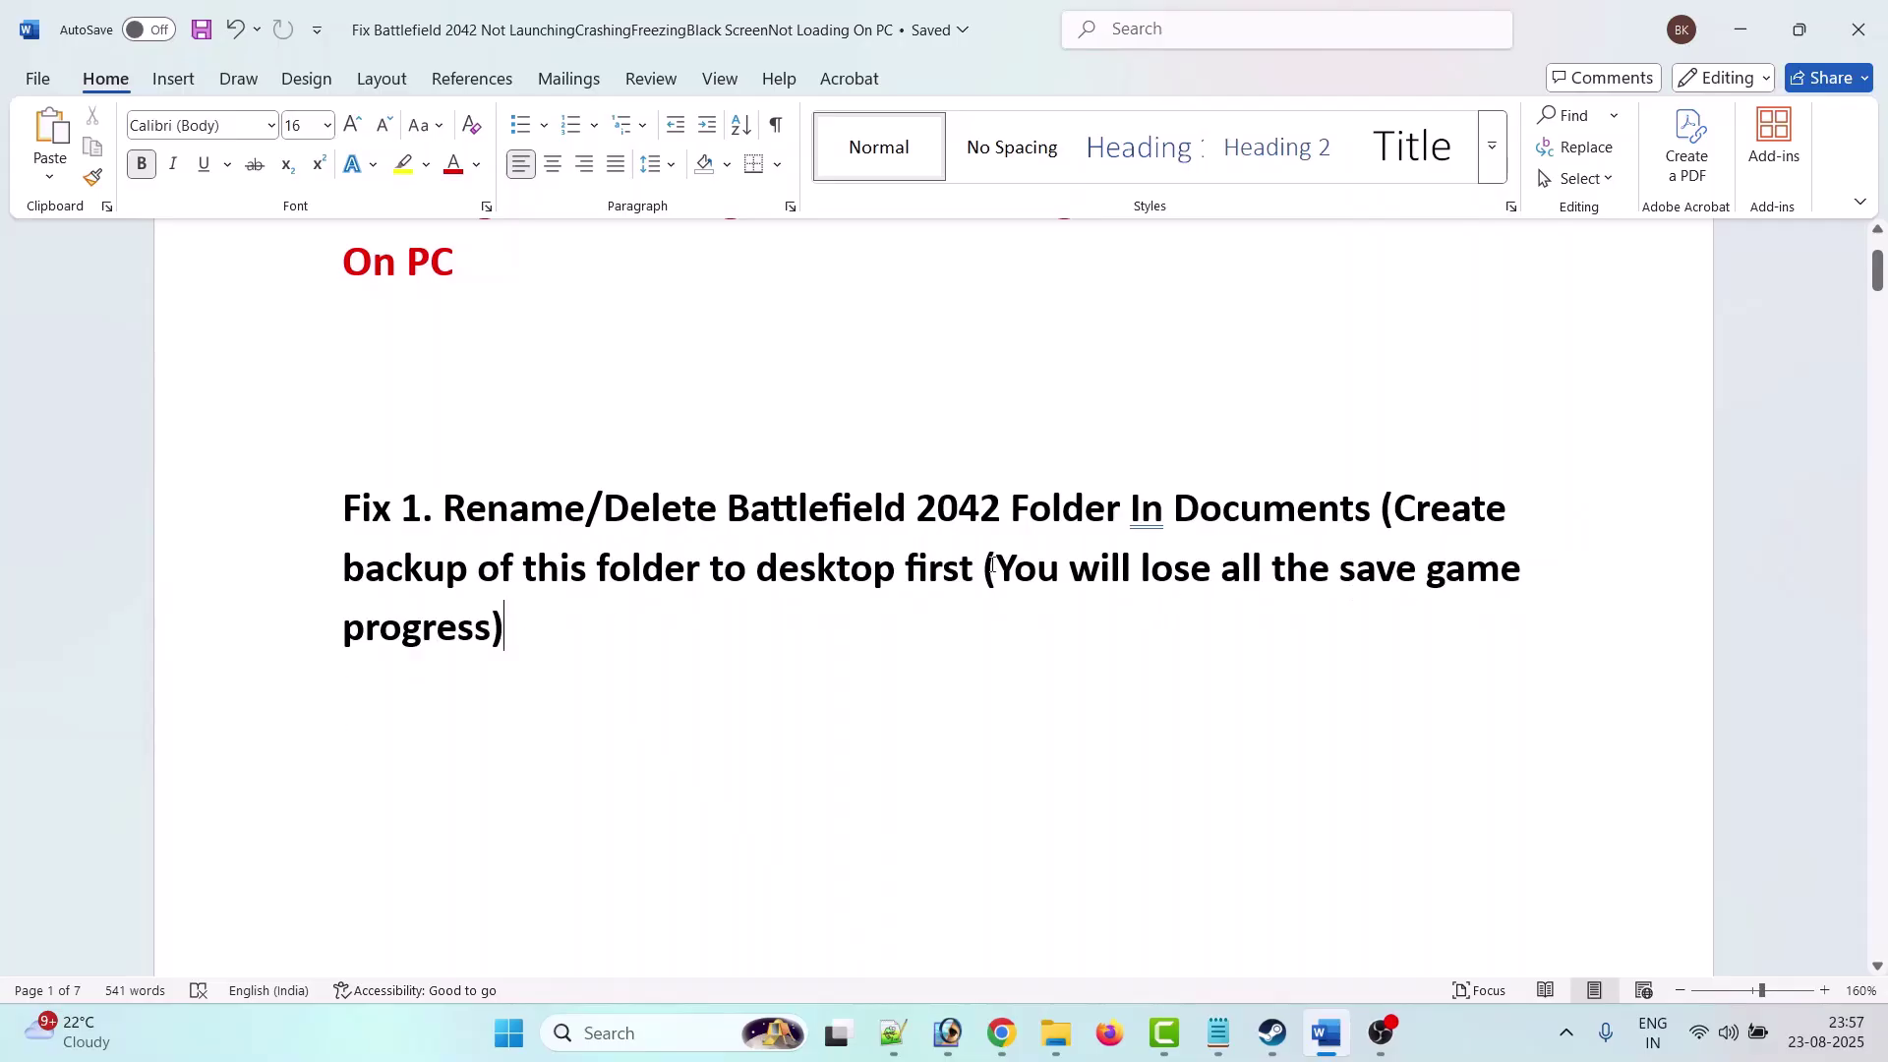
Step: In File Explorer, copy the Battlefield 2042 folder from Documents to the desktop as a backup
click(1056, 1033)
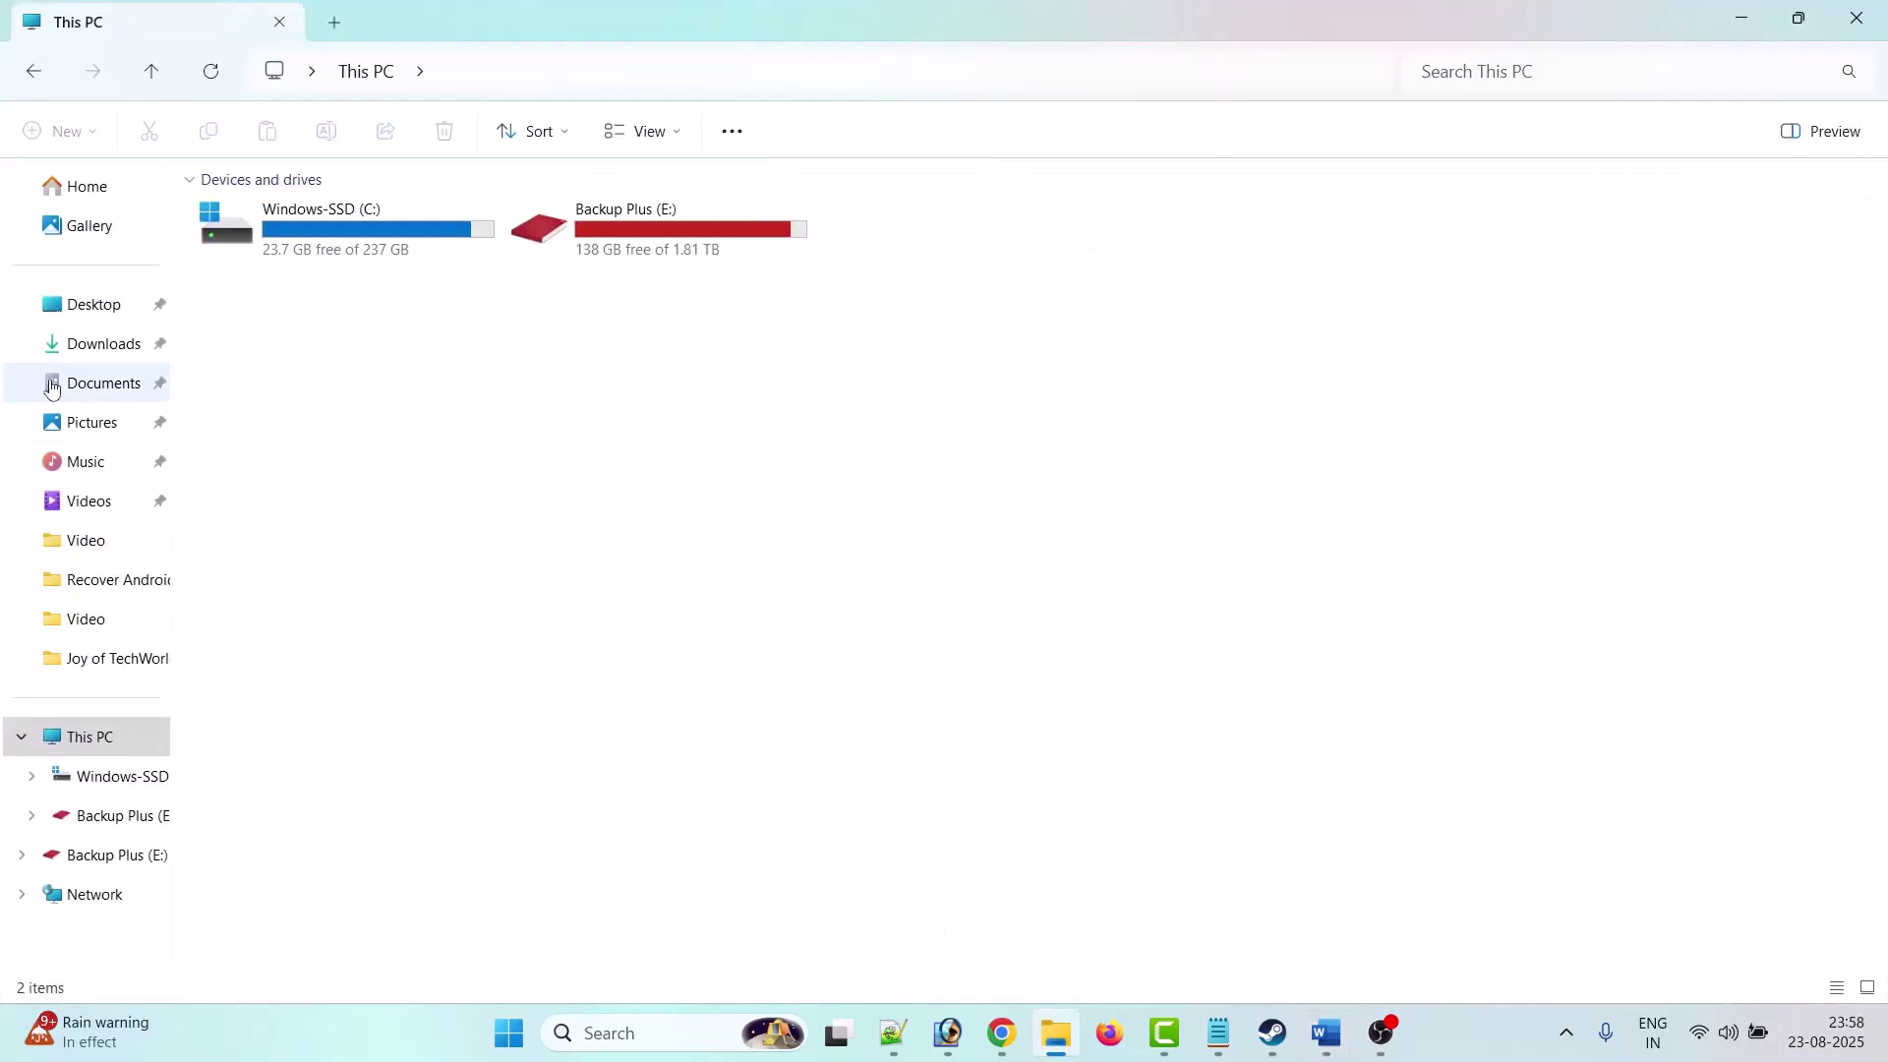
click(80, 393)
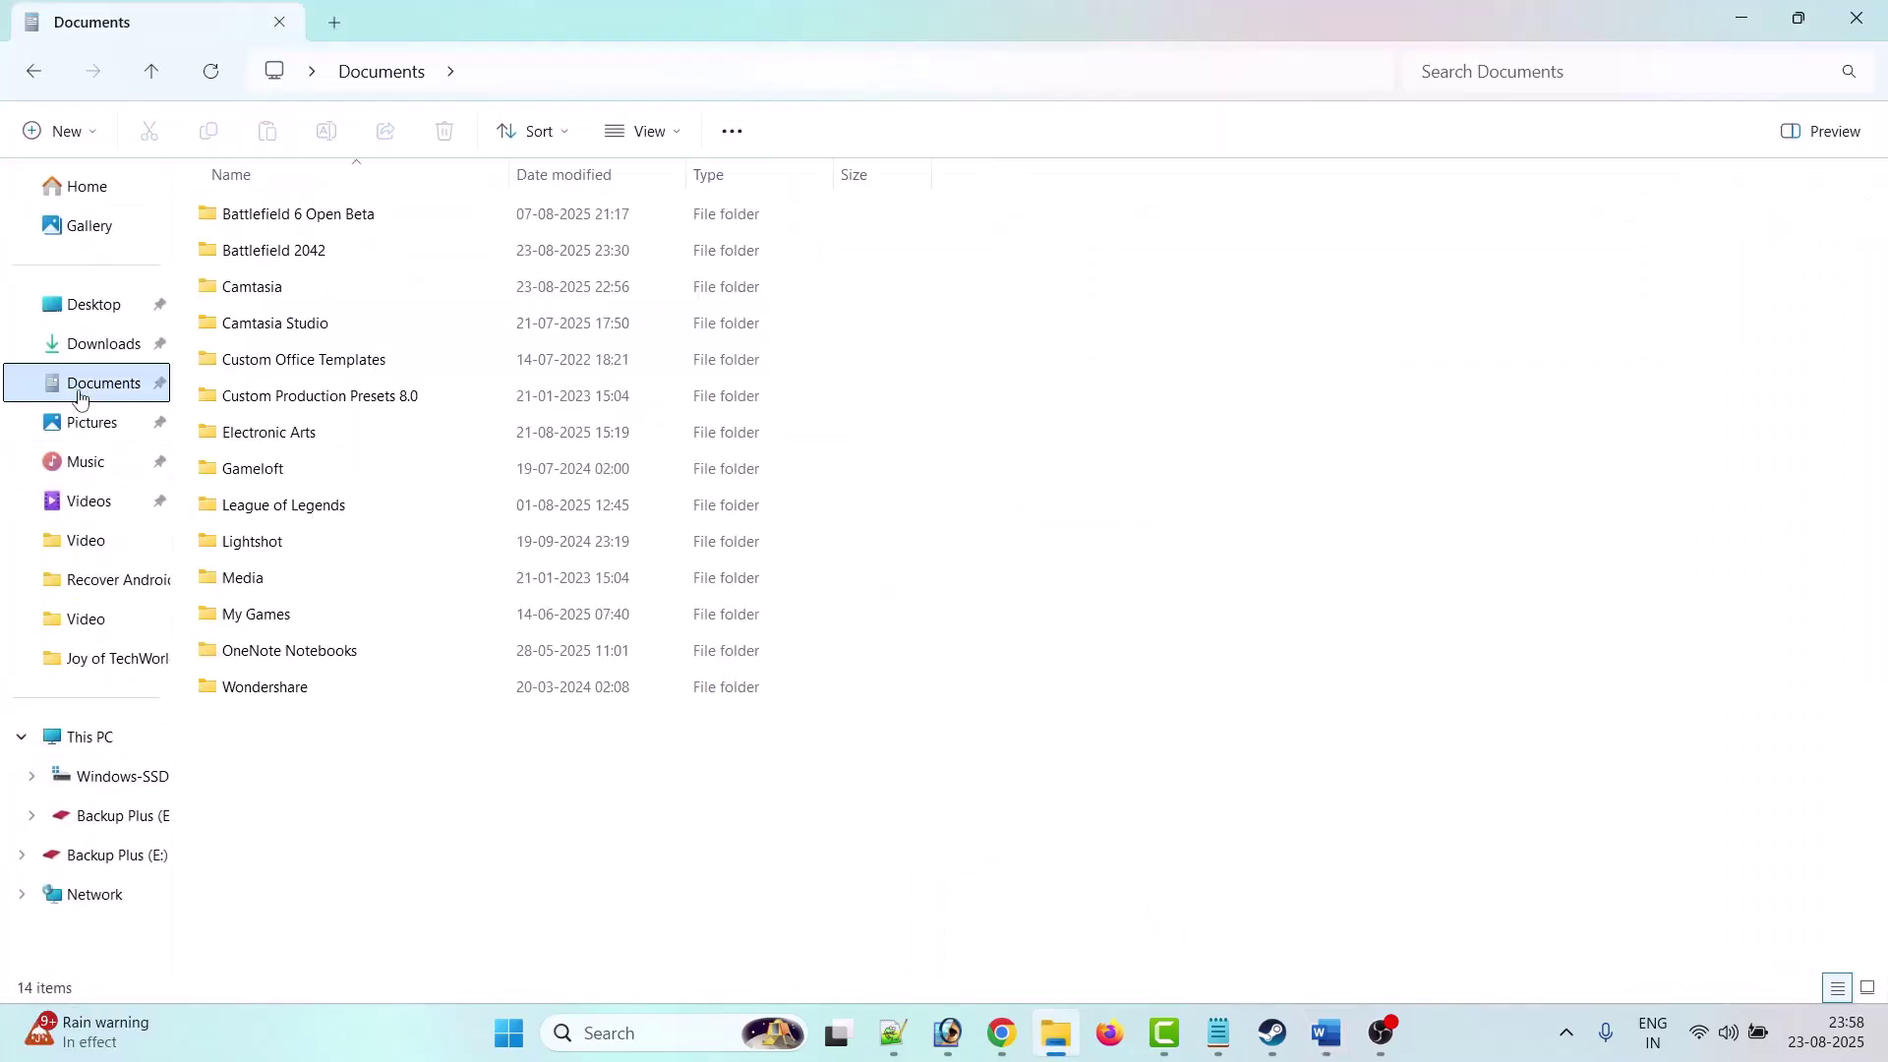
click(271, 254)
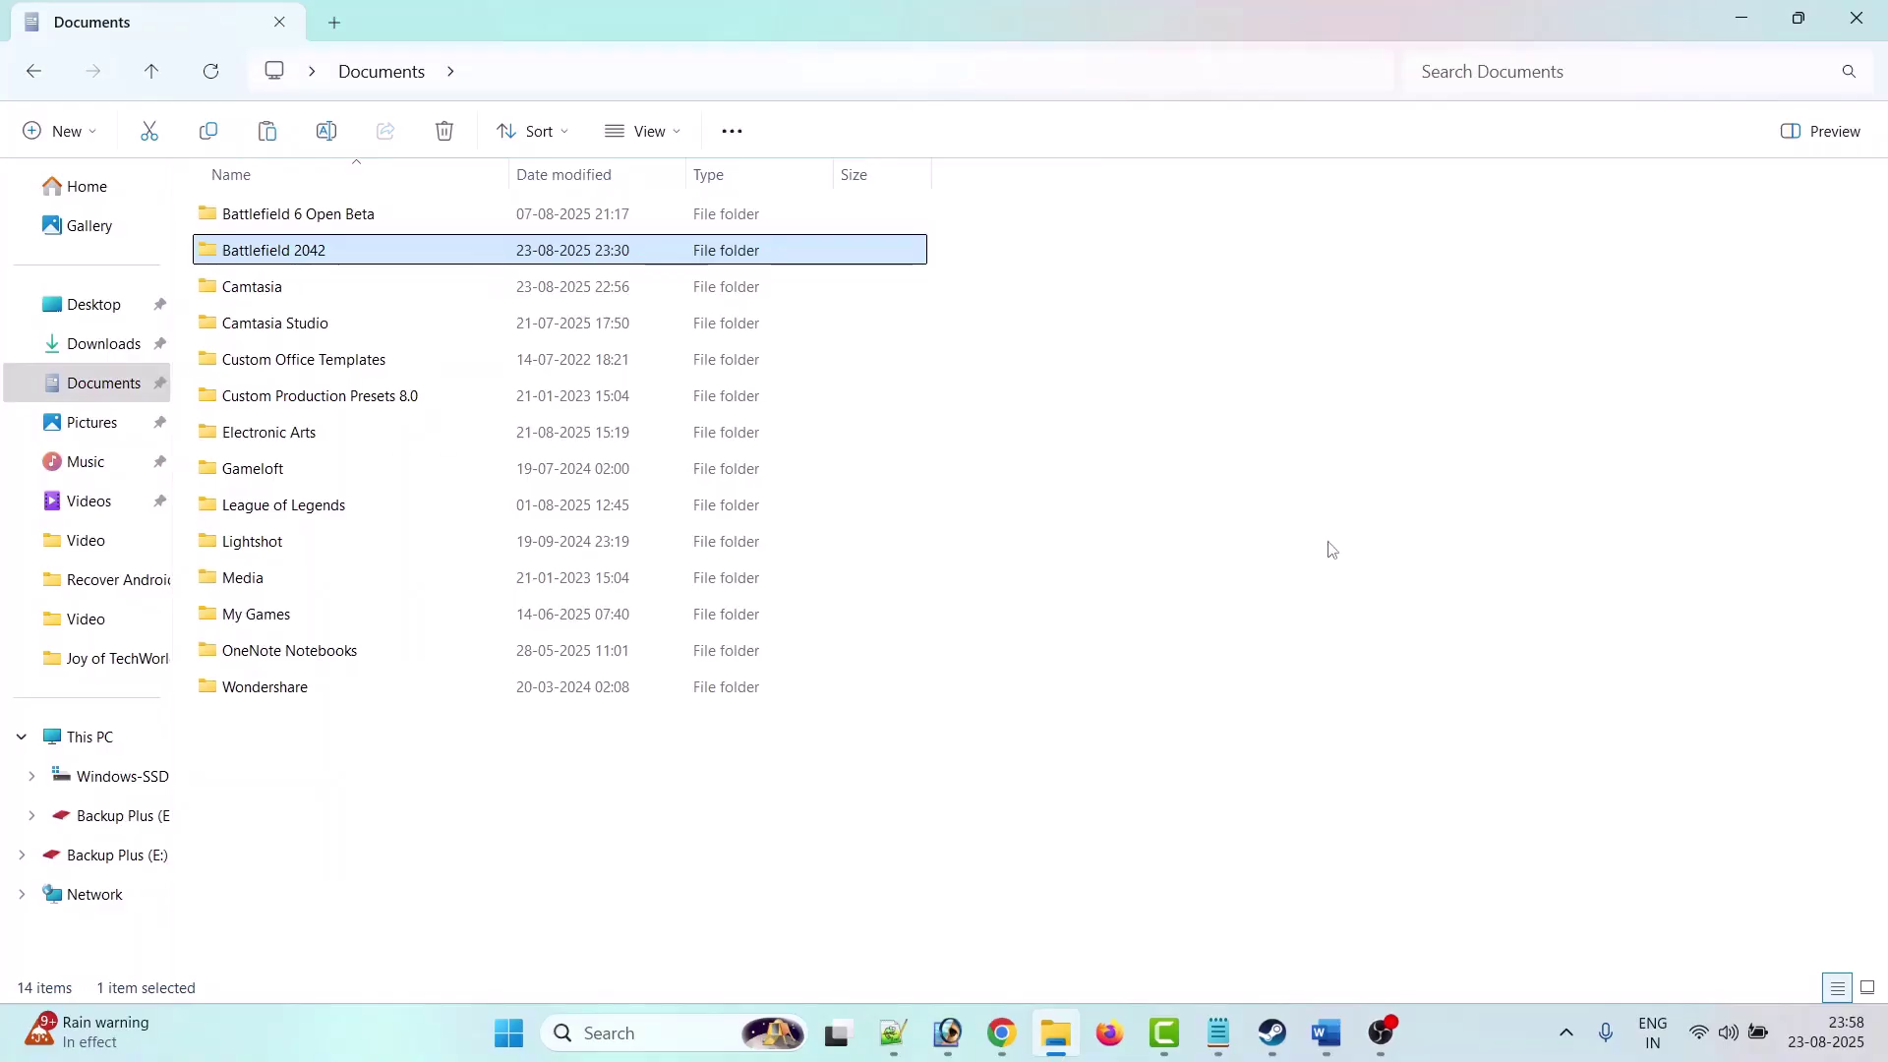
key(super+d)
right_click(332, 122)
key(Escape)
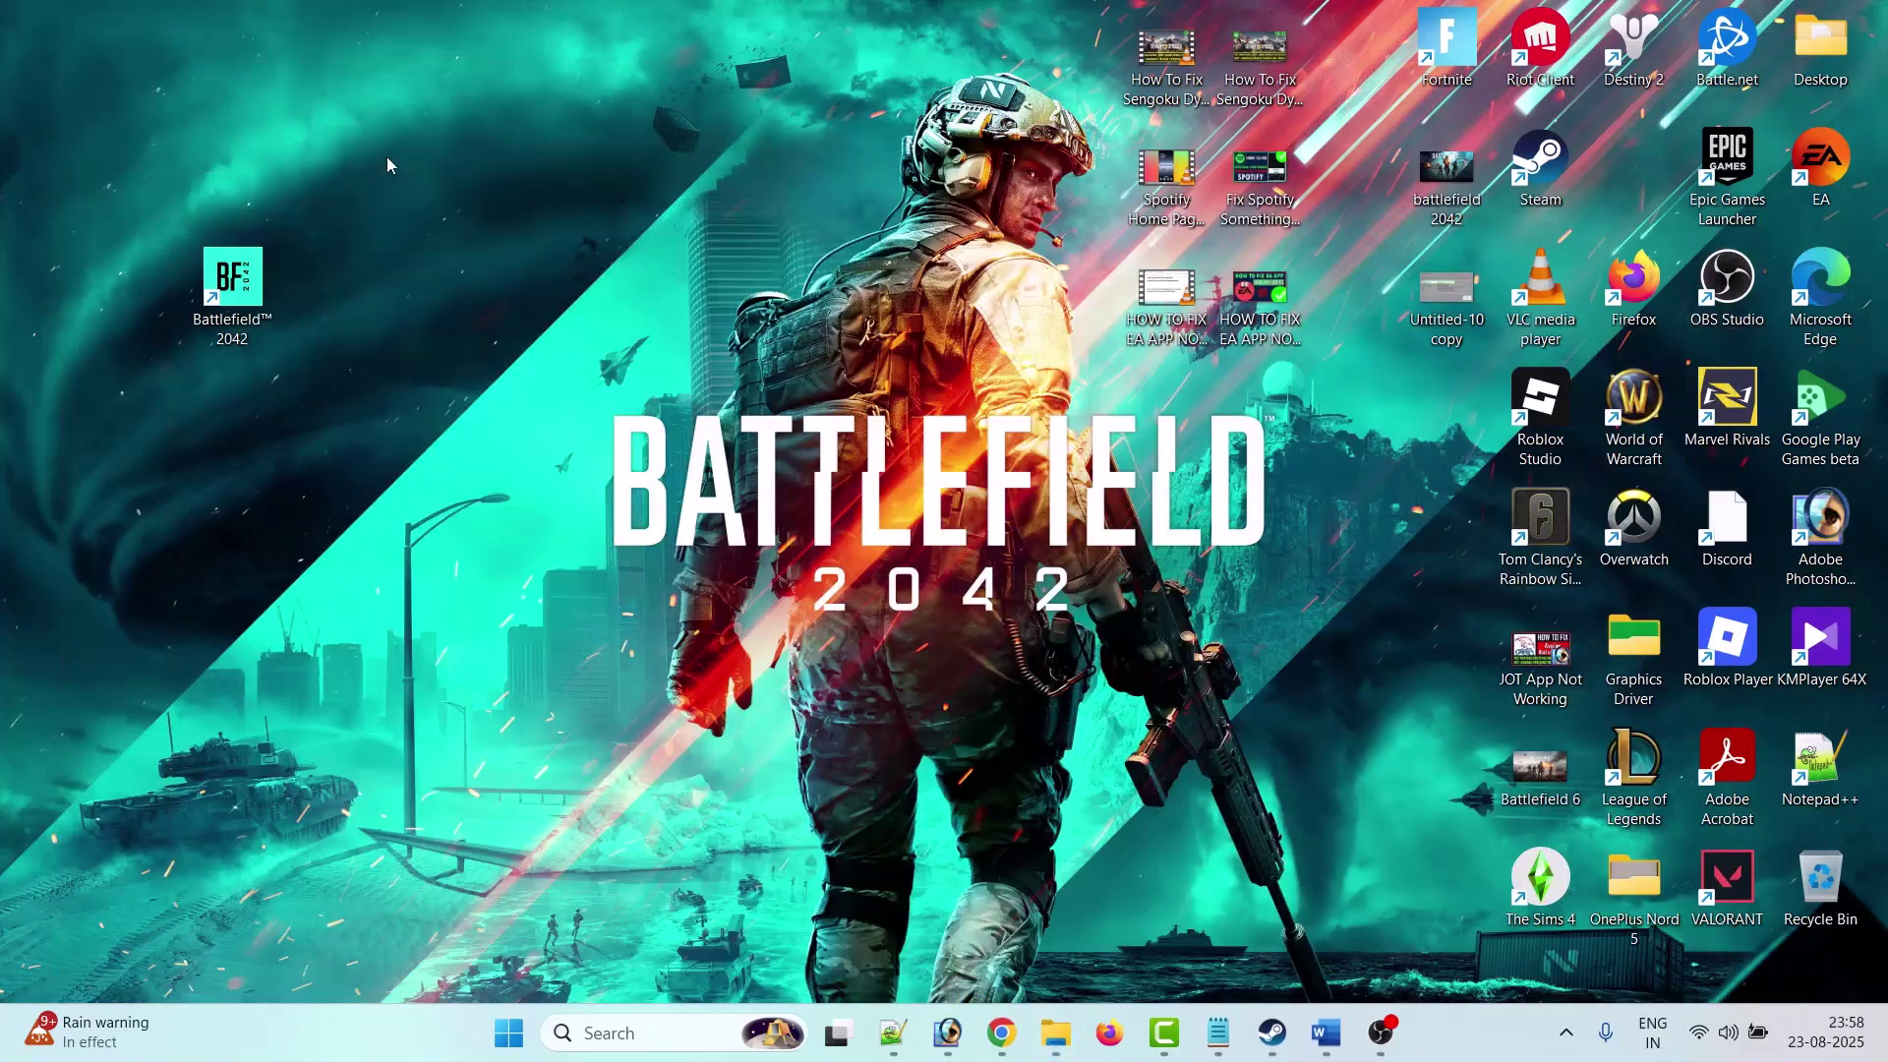
key(ctrl+v)
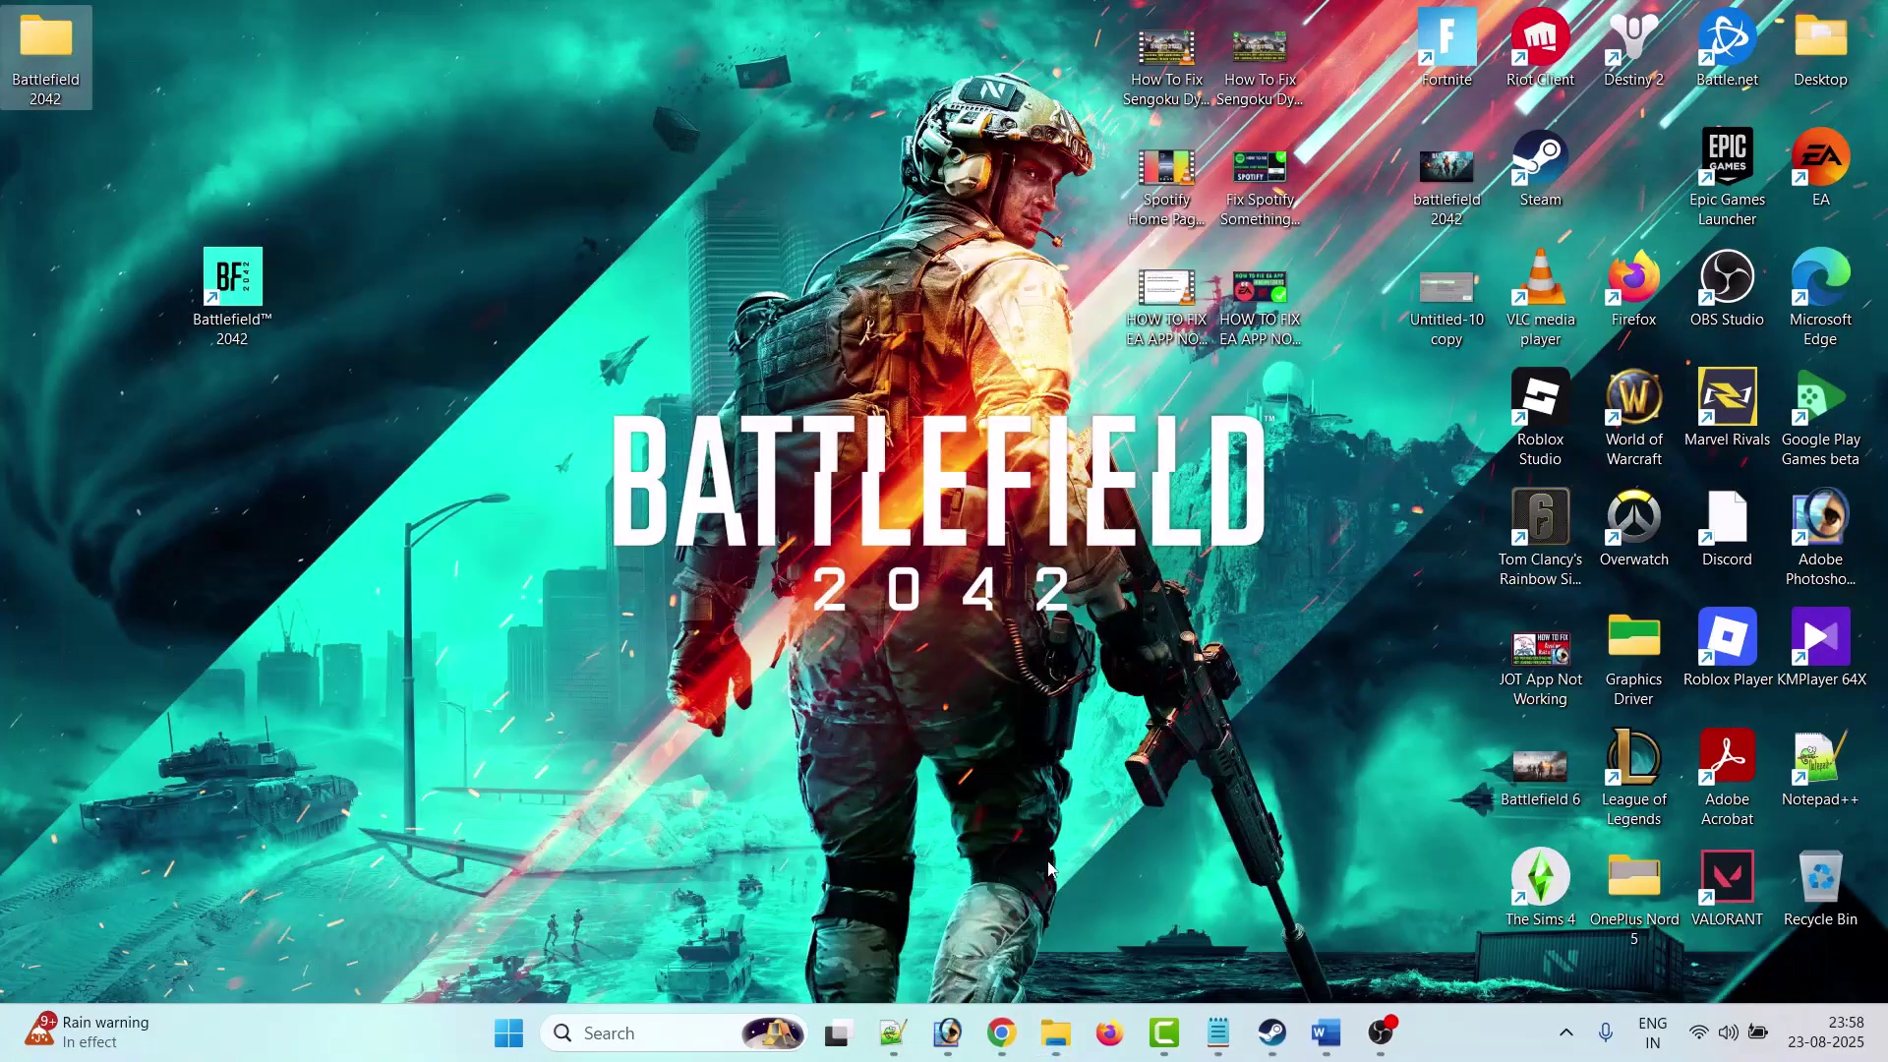
Step: Rename the original Battlefield 2042 folder in Documents as Battlefield 2042.old and switch to Steam
click(1055, 1033)
right_click(337, 256)
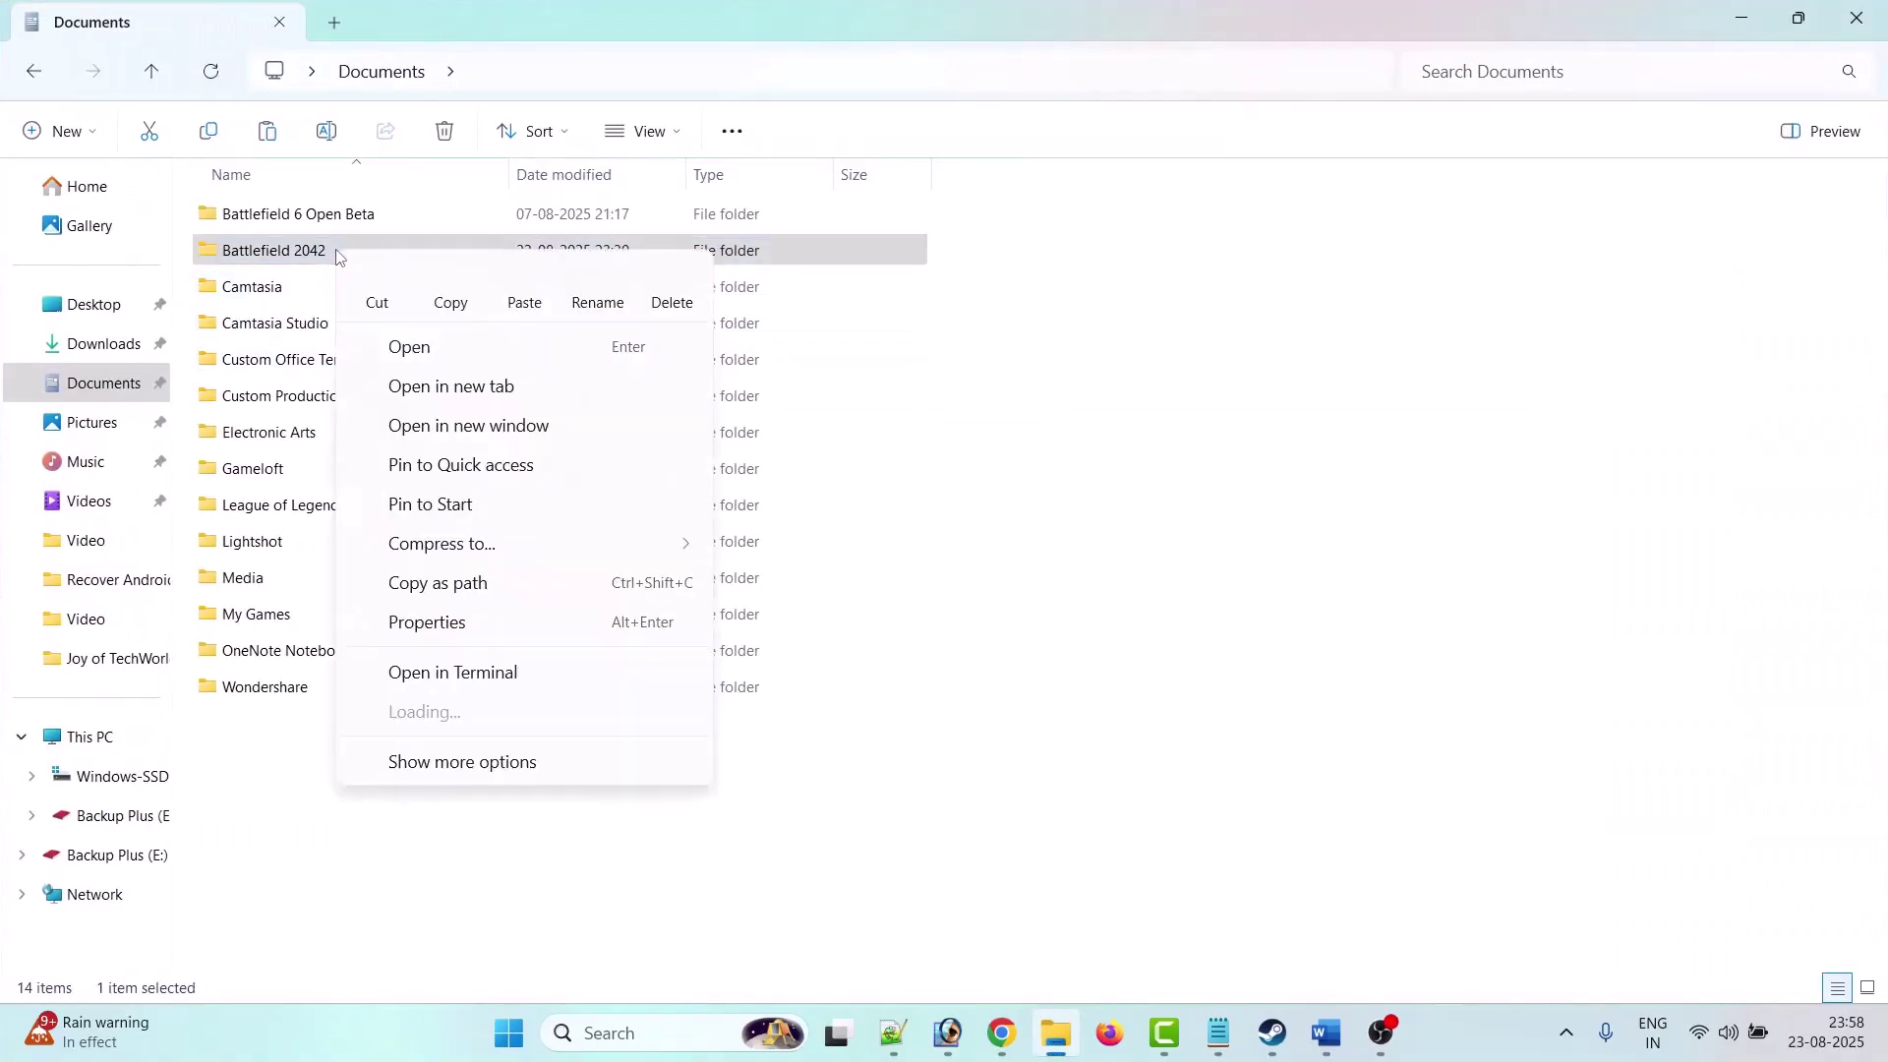
click(597, 287)
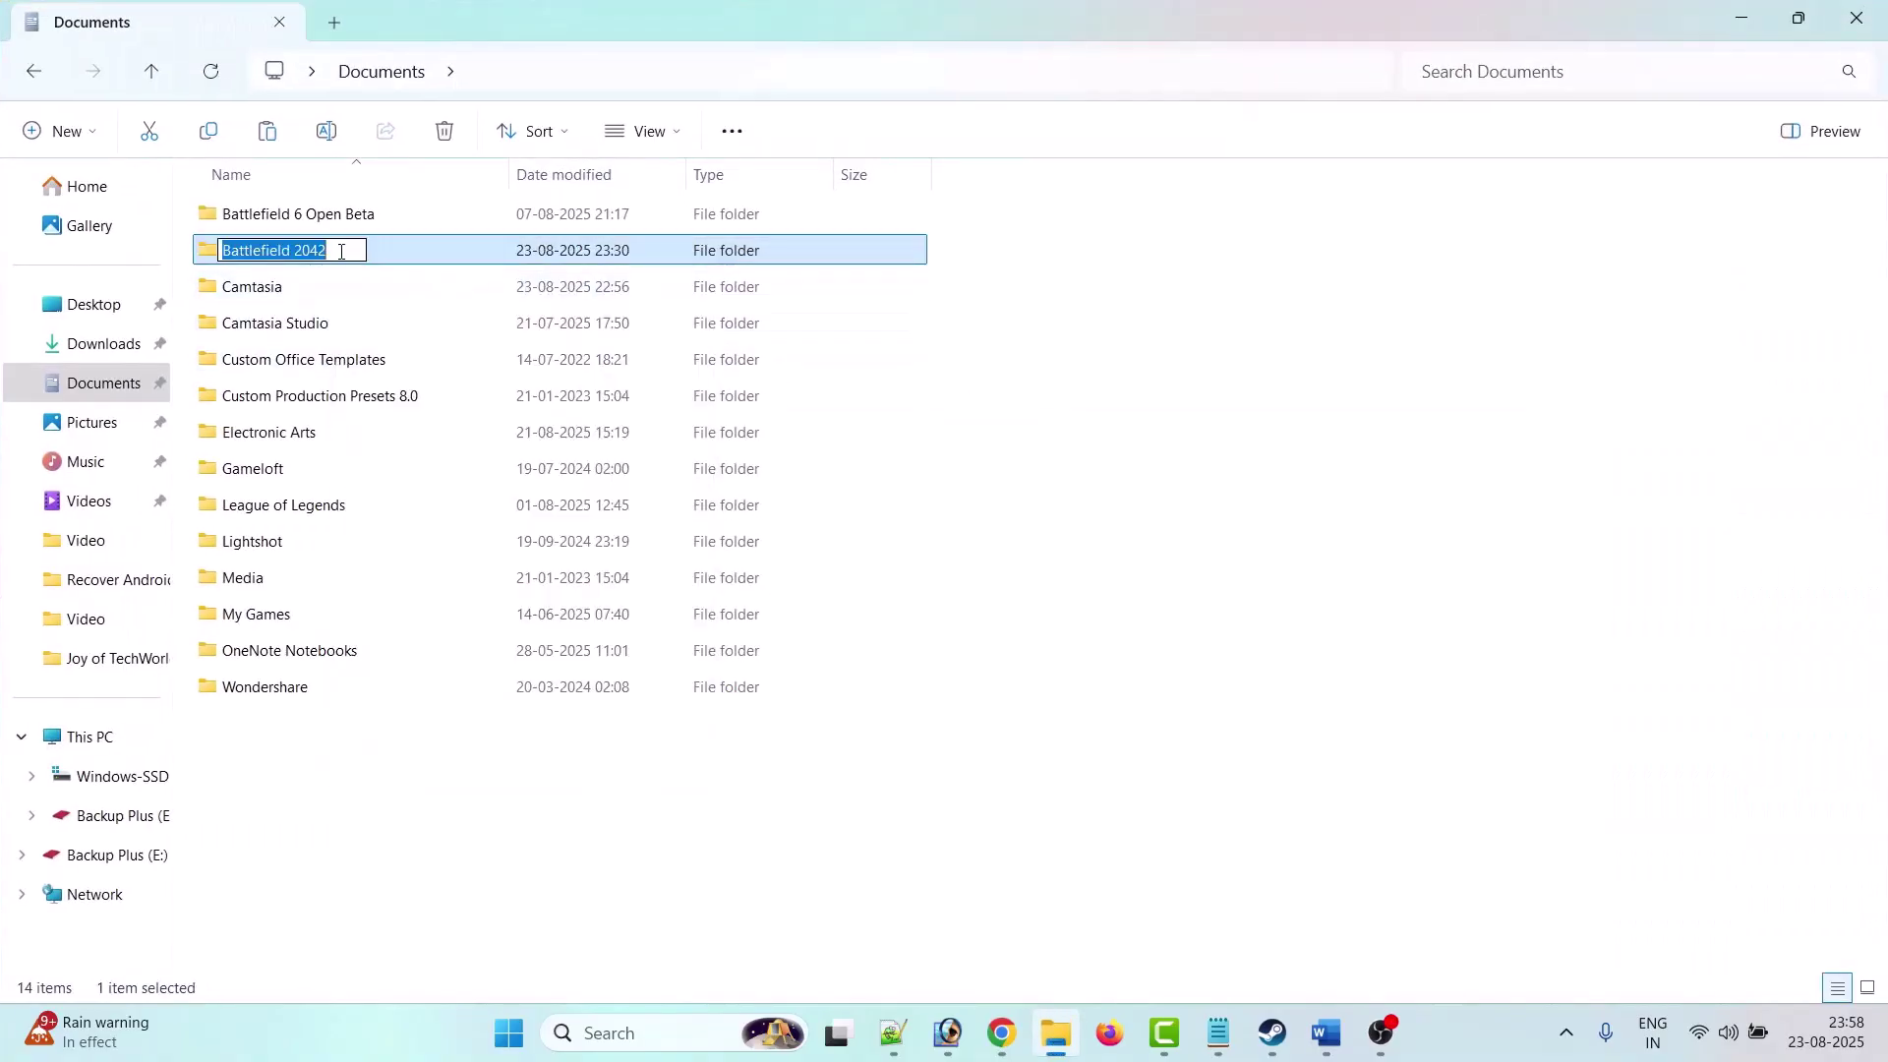
click(341, 251)
text(.old)
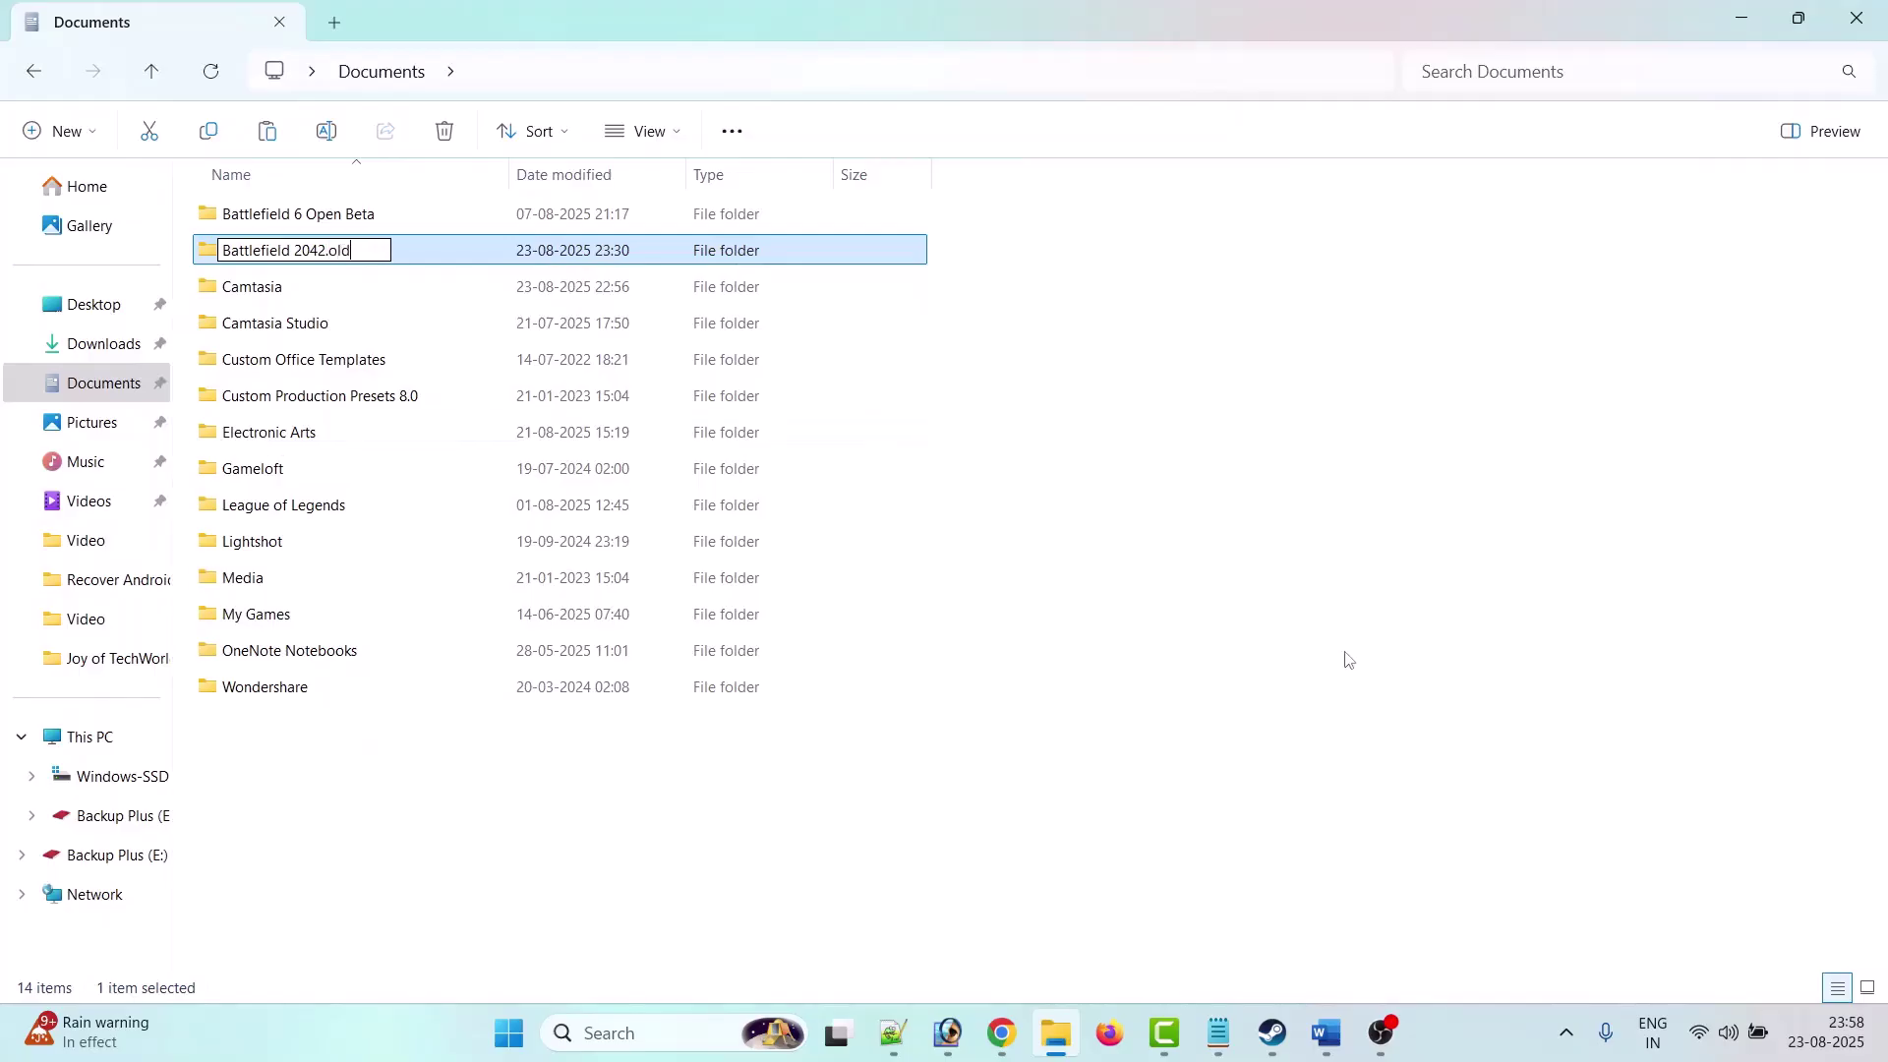
key(Return)
click(1273, 1032)
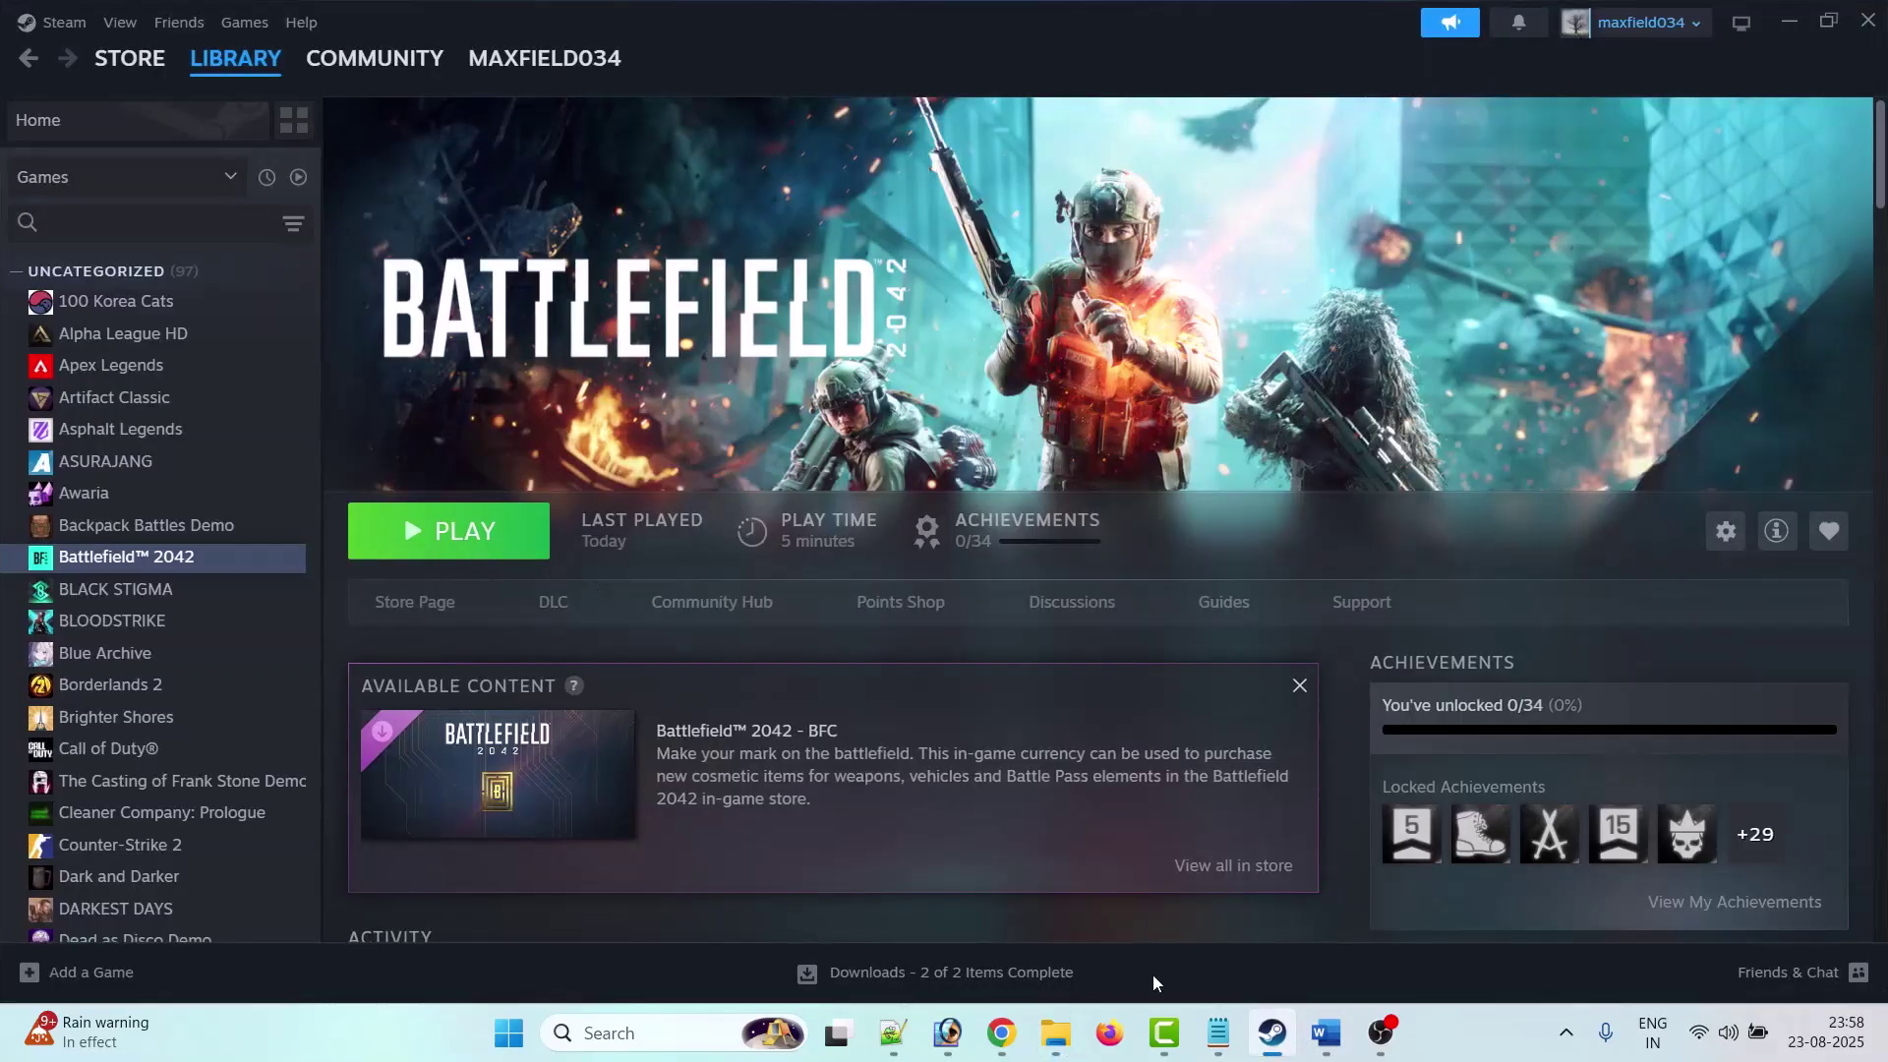
Step: Delete the Battlefield 2042.old folder from Documents in File Explorer and return to Steam
click(1055, 1033)
click(387, 262)
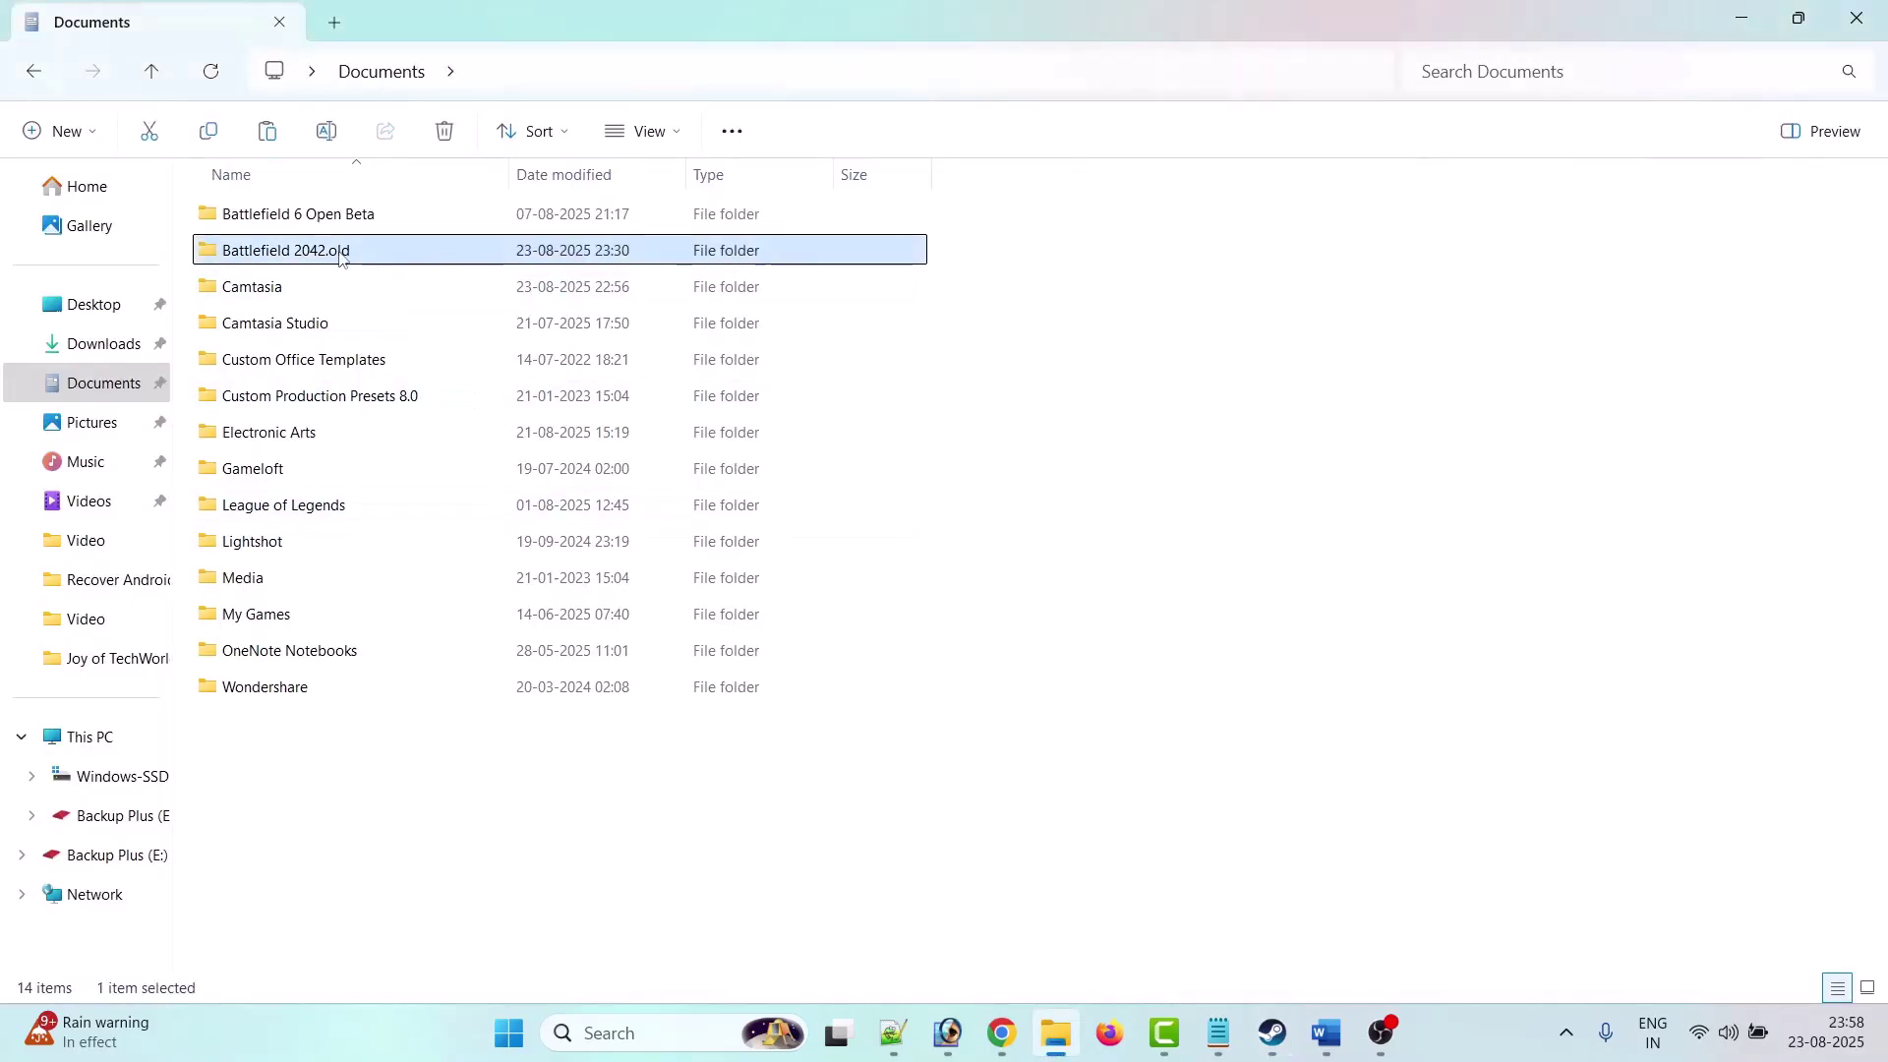
right_click(342, 256)
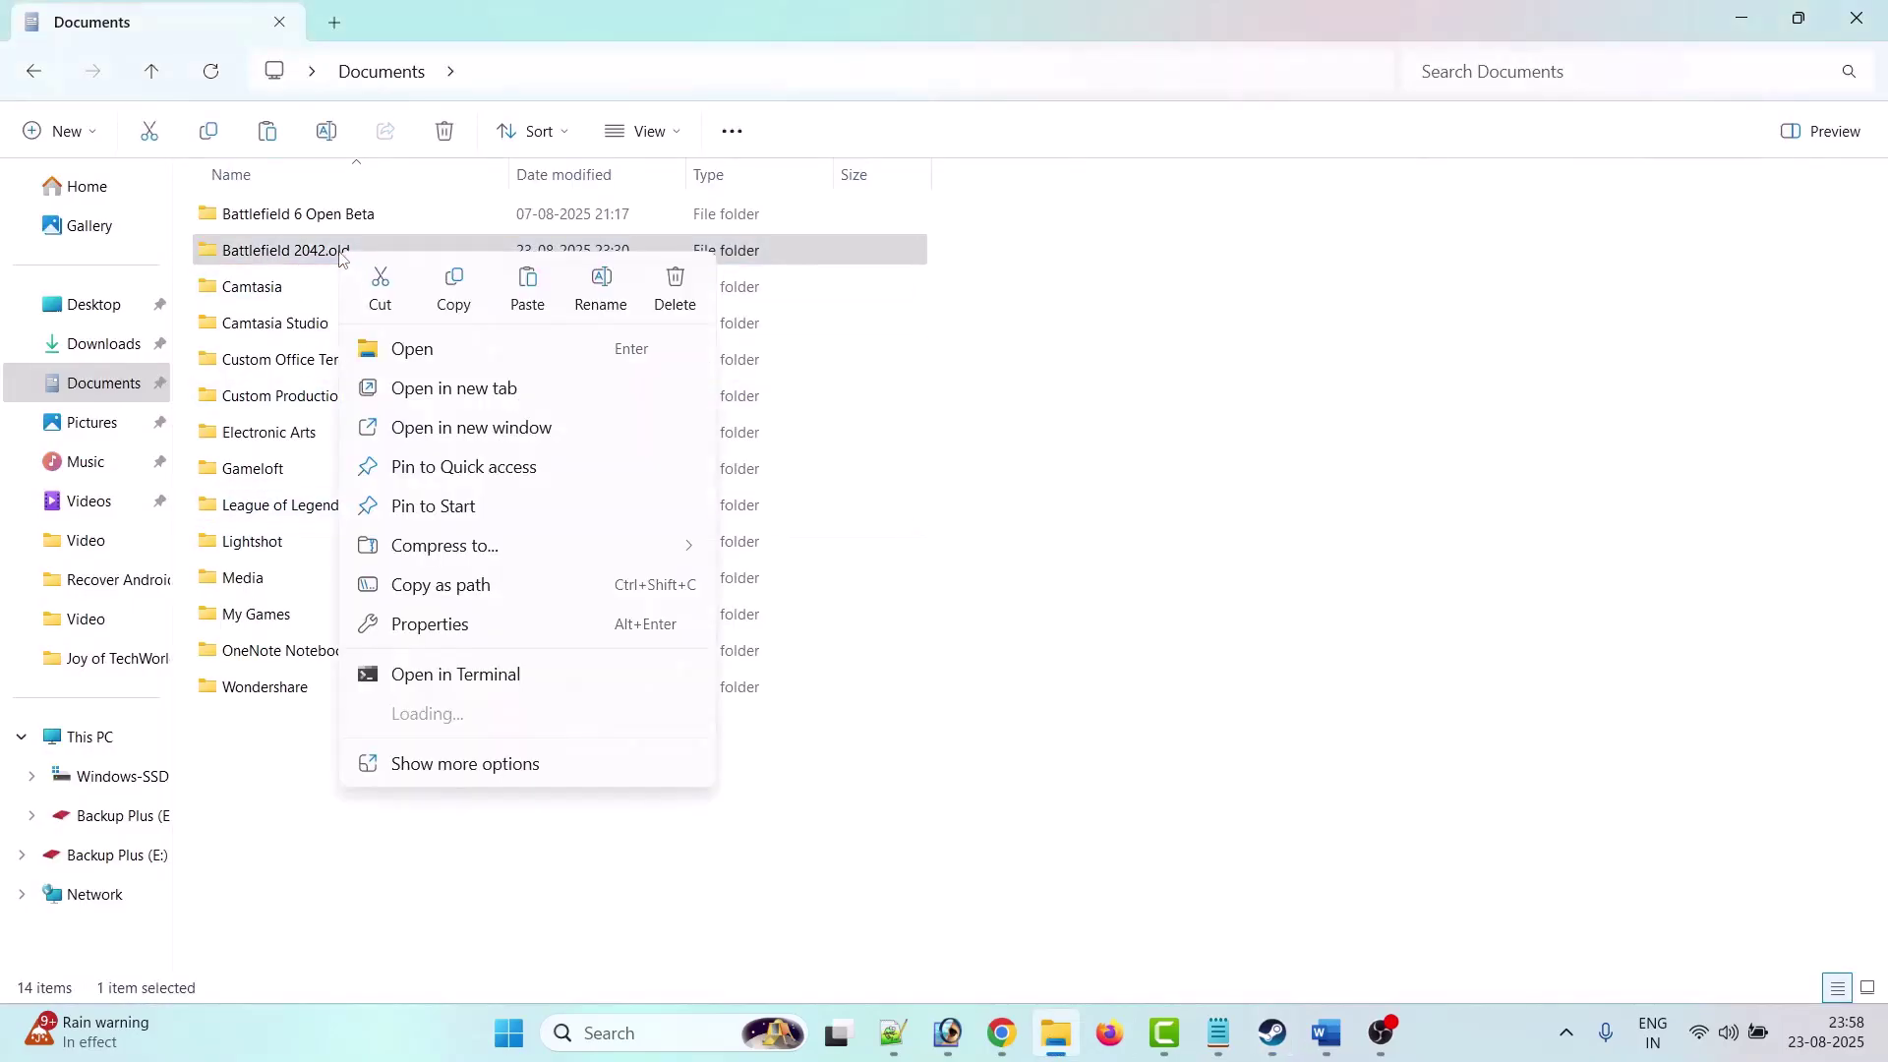
click(669, 303)
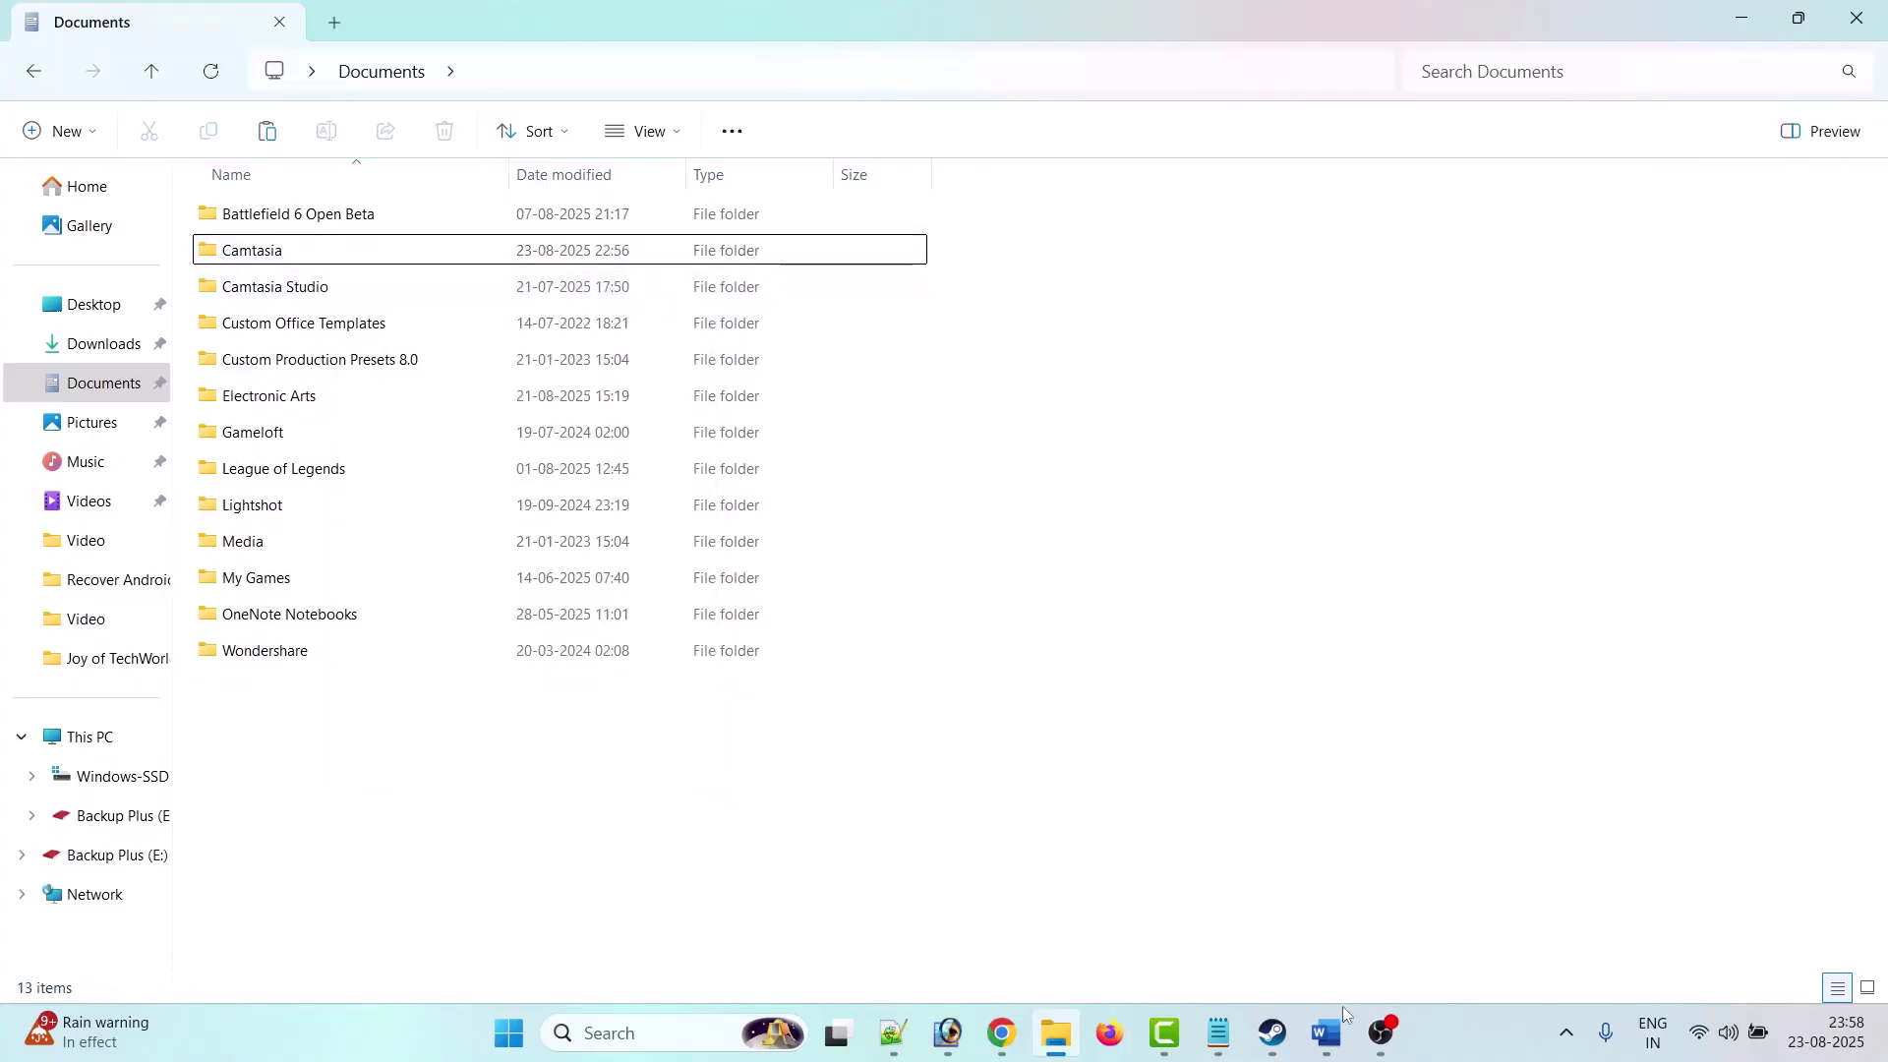
click(1284, 1040)
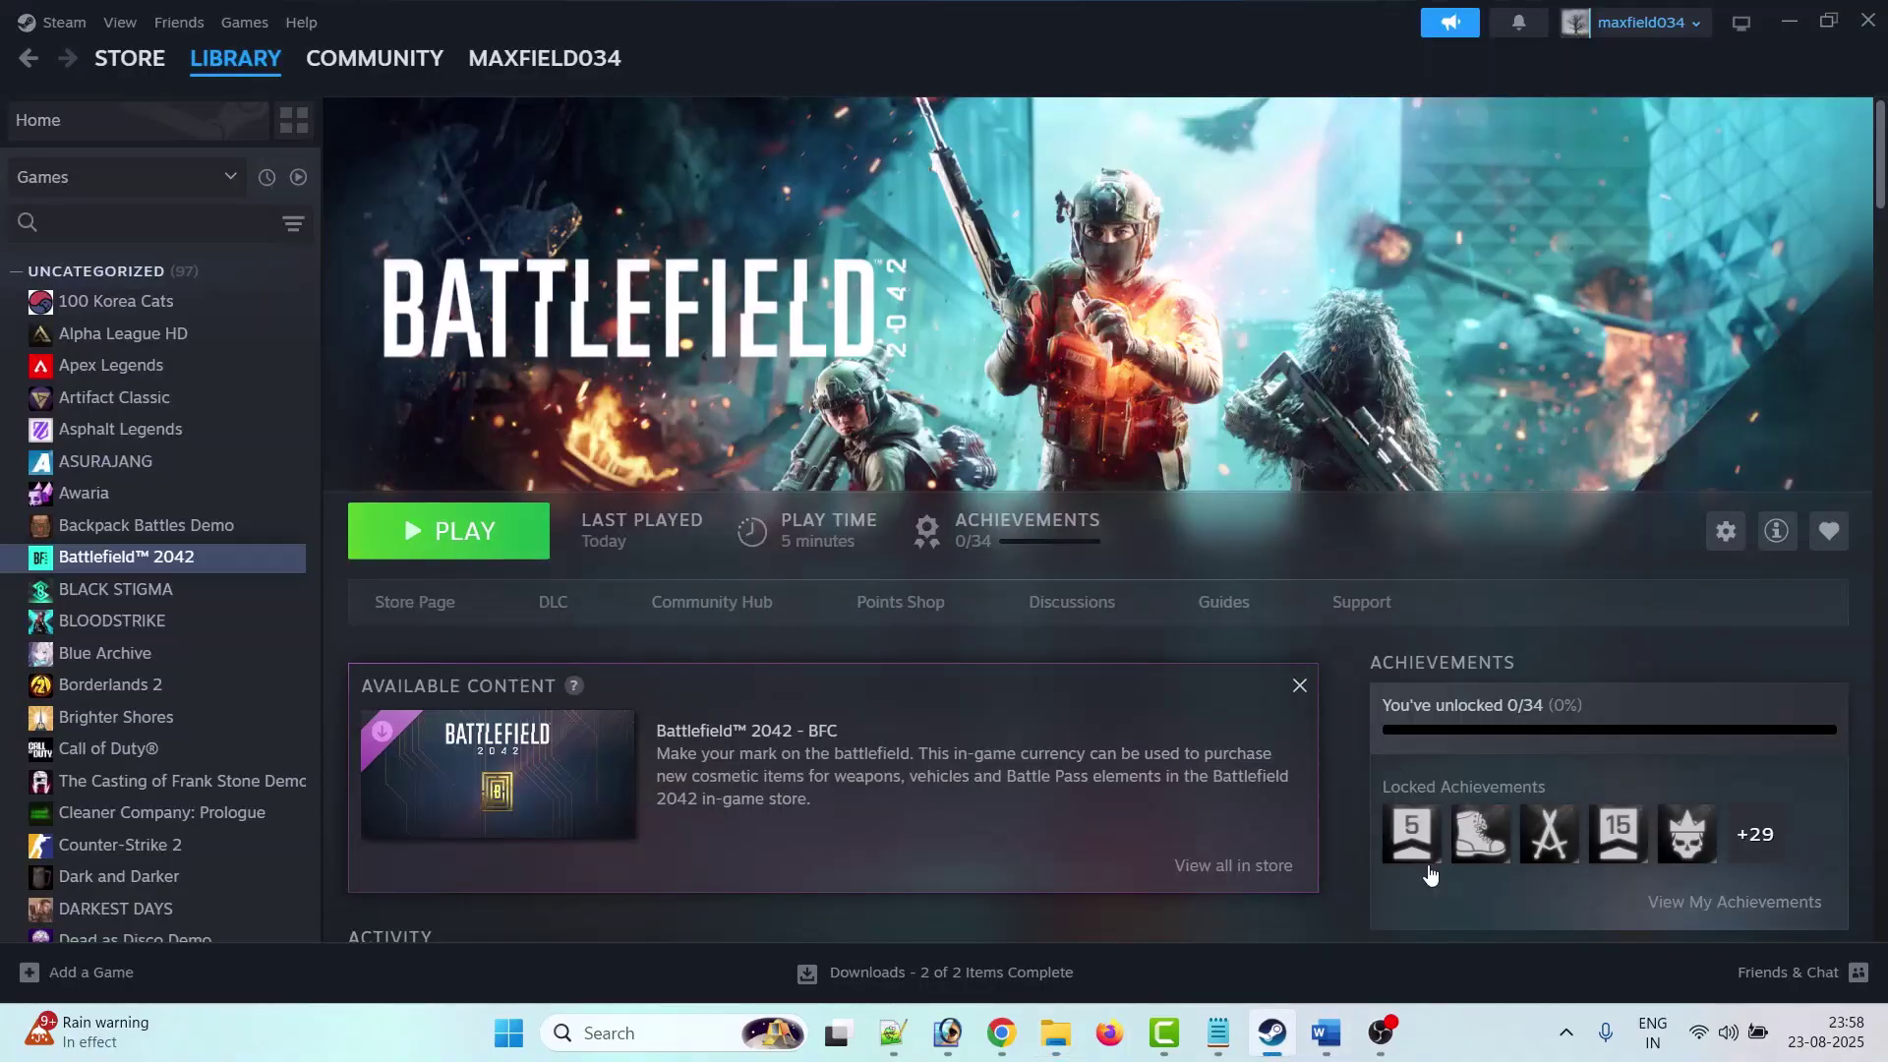
Step: Switch to the Word guide and read the Fix 2 heading about exploit settings
click(1326, 1035)
scroll(738, 655, down, 5)
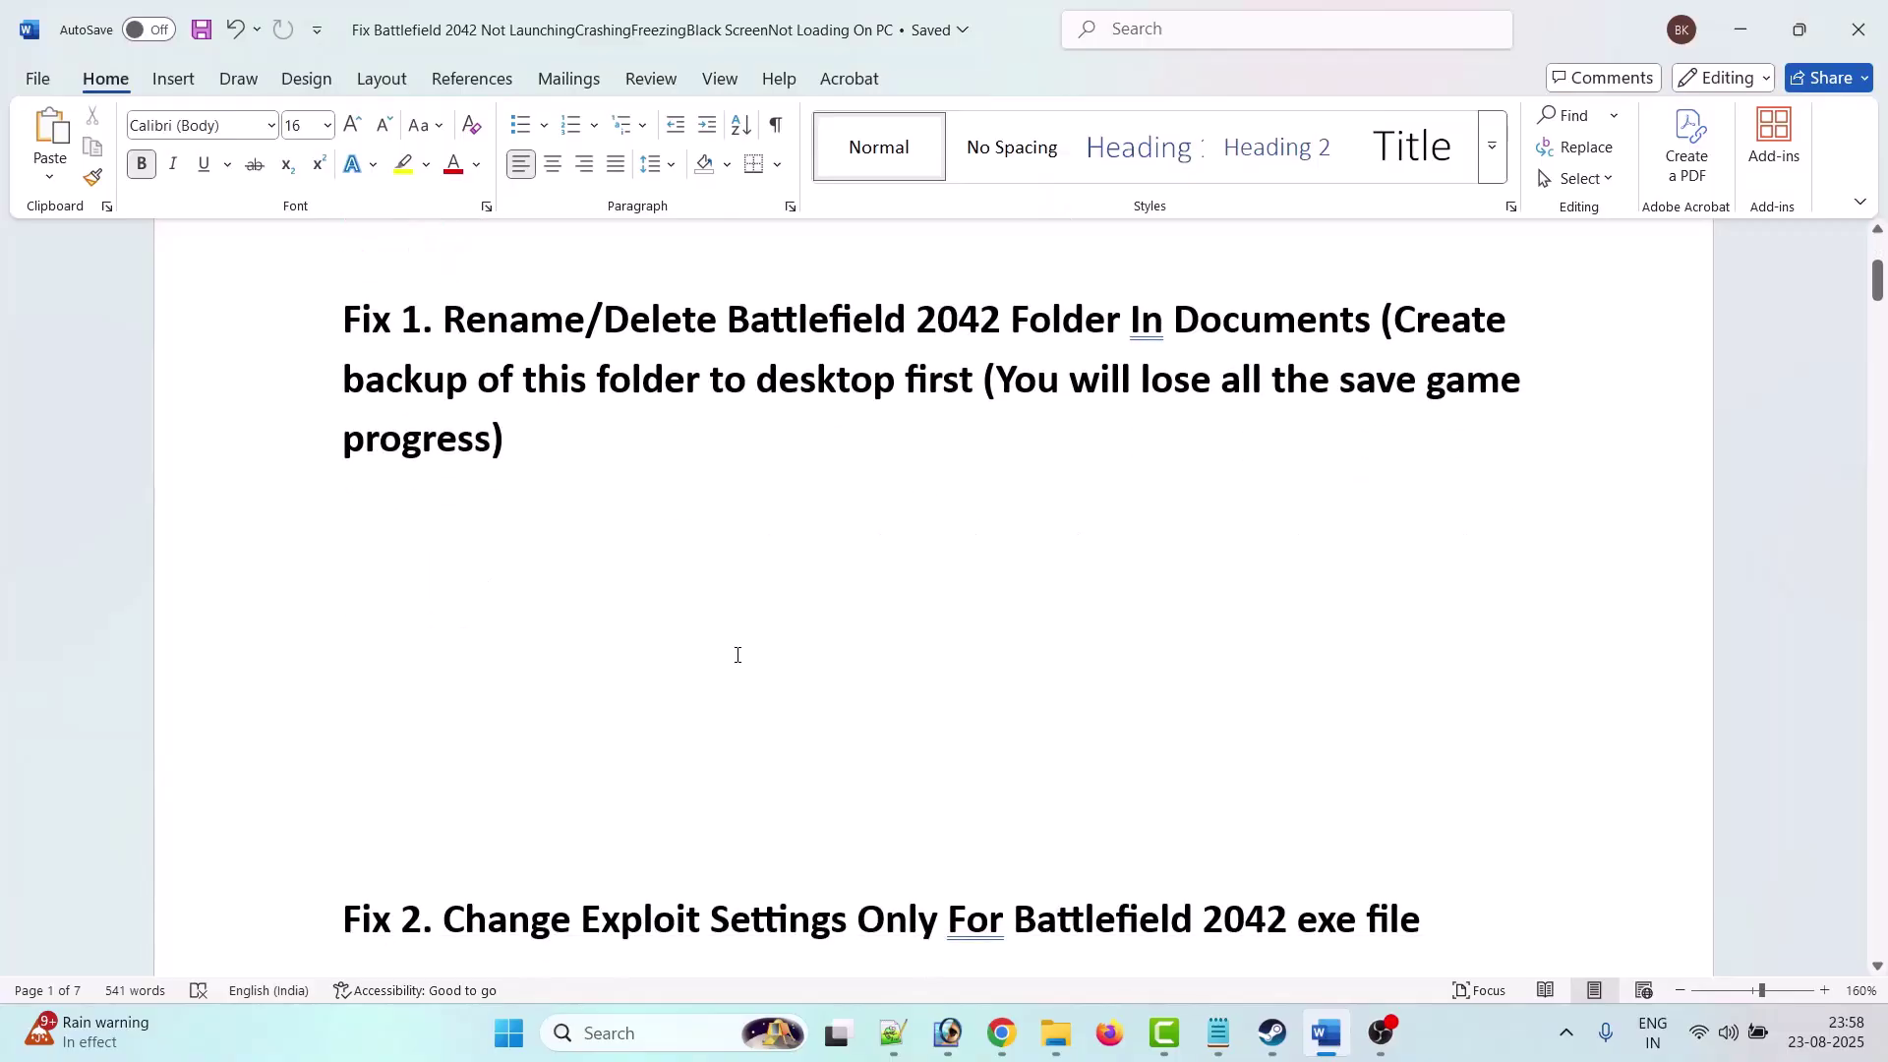
scroll(738, 654, down, 1)
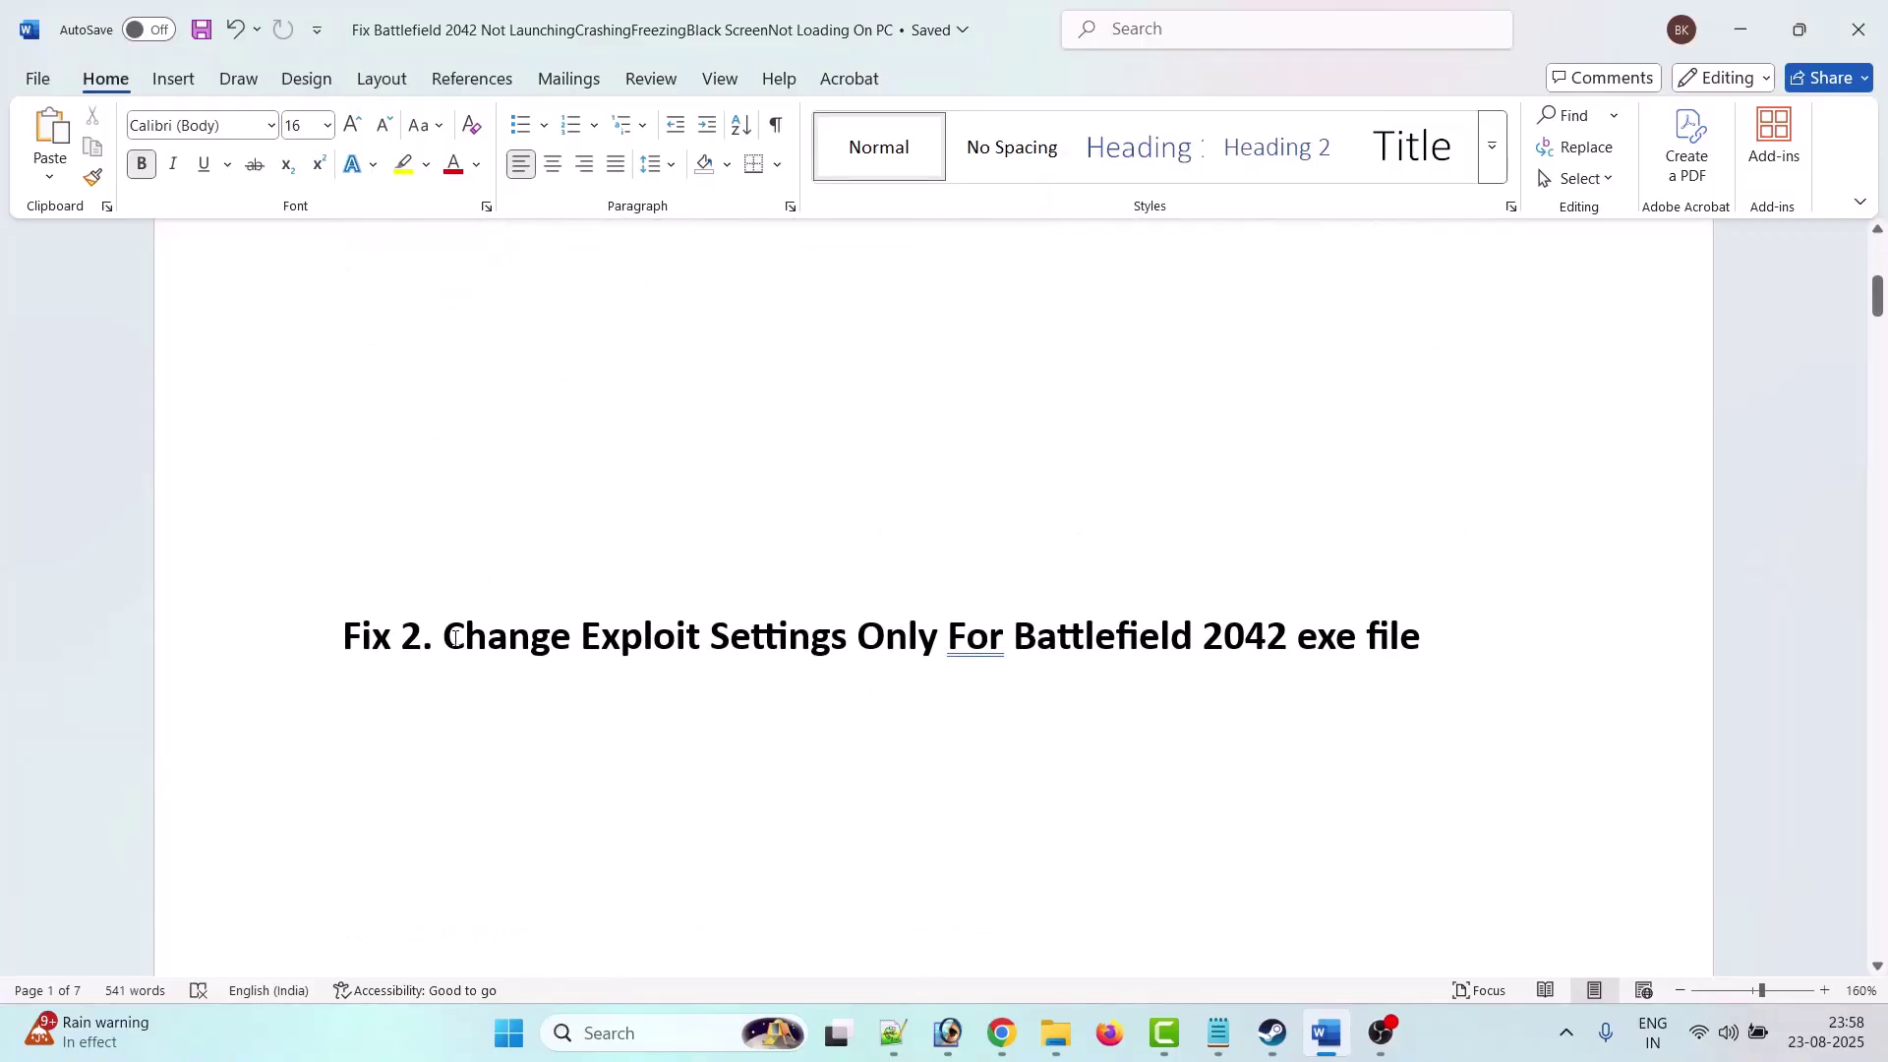
drag(454, 637, 1422, 641)
click(973, 780)
Step: Open the exploit protection programme settings in Windows Security and start adding a programme by exact file path
click(624, 1033)
text(wind)
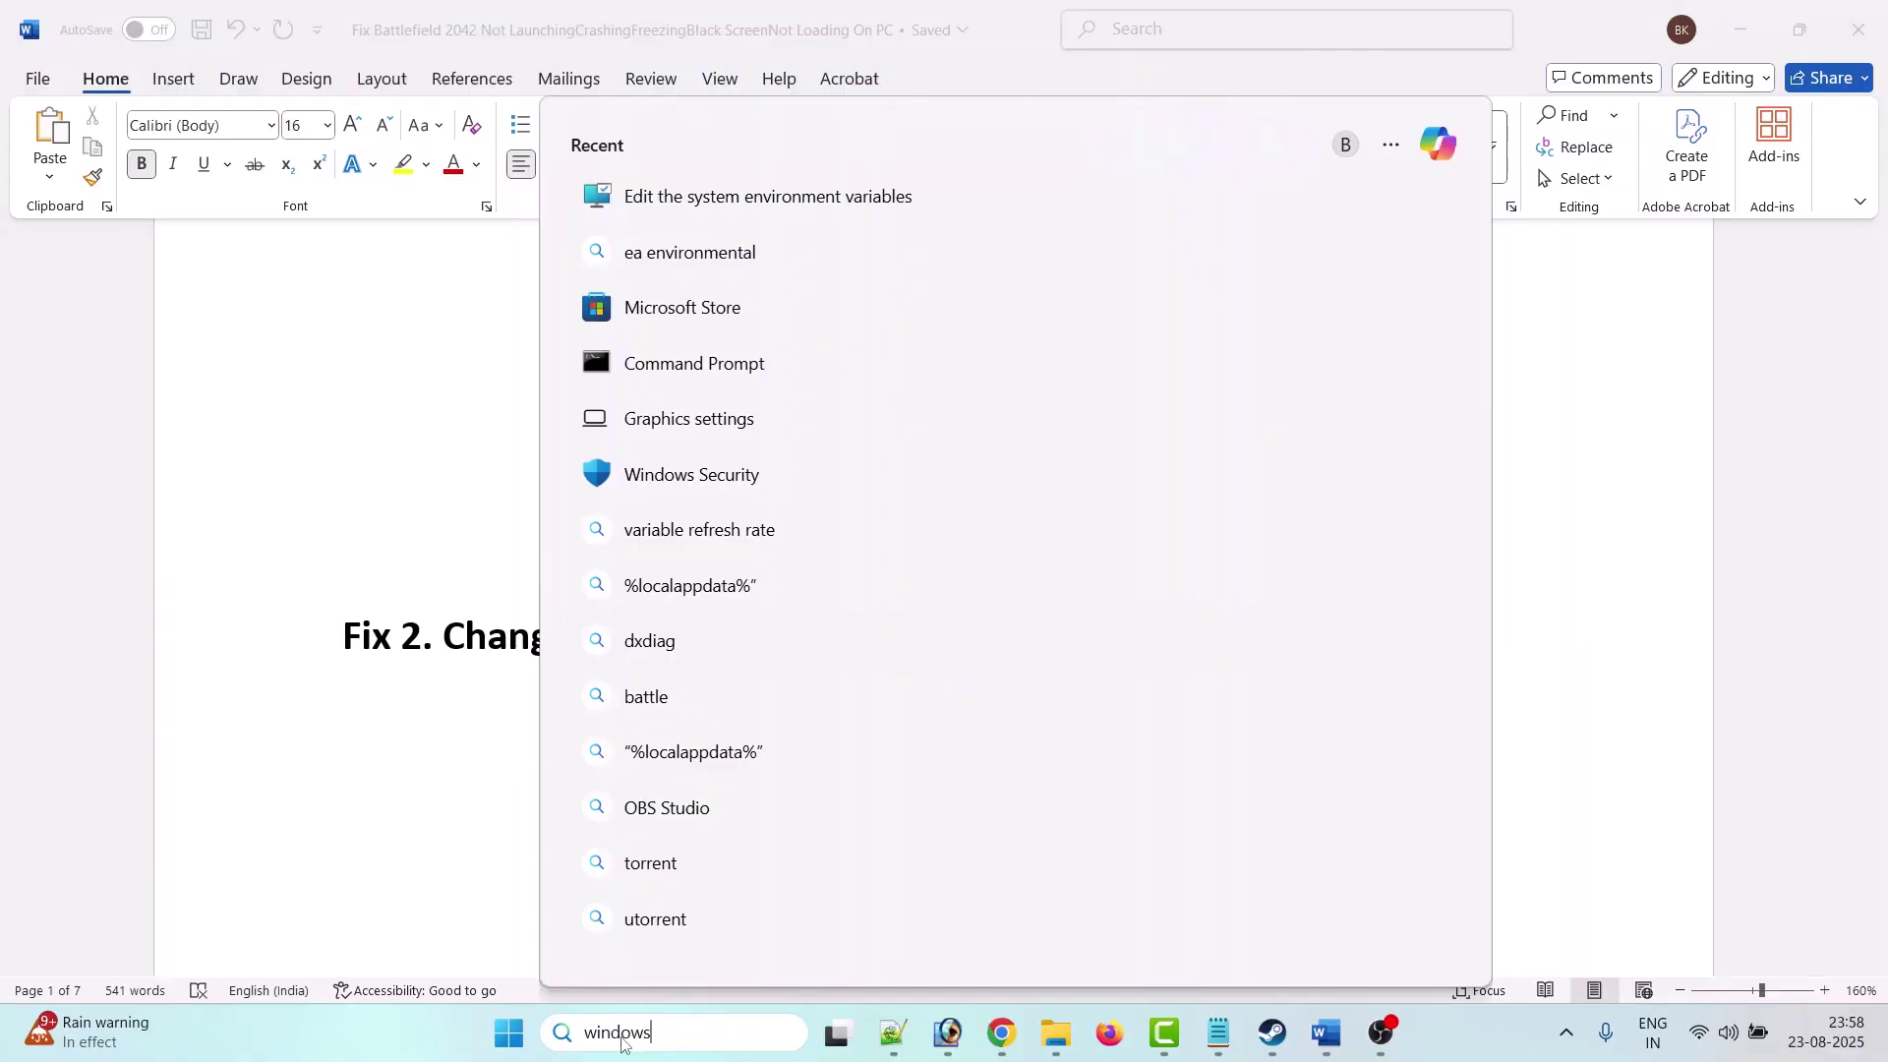
text(ows)
click(1115, 459)
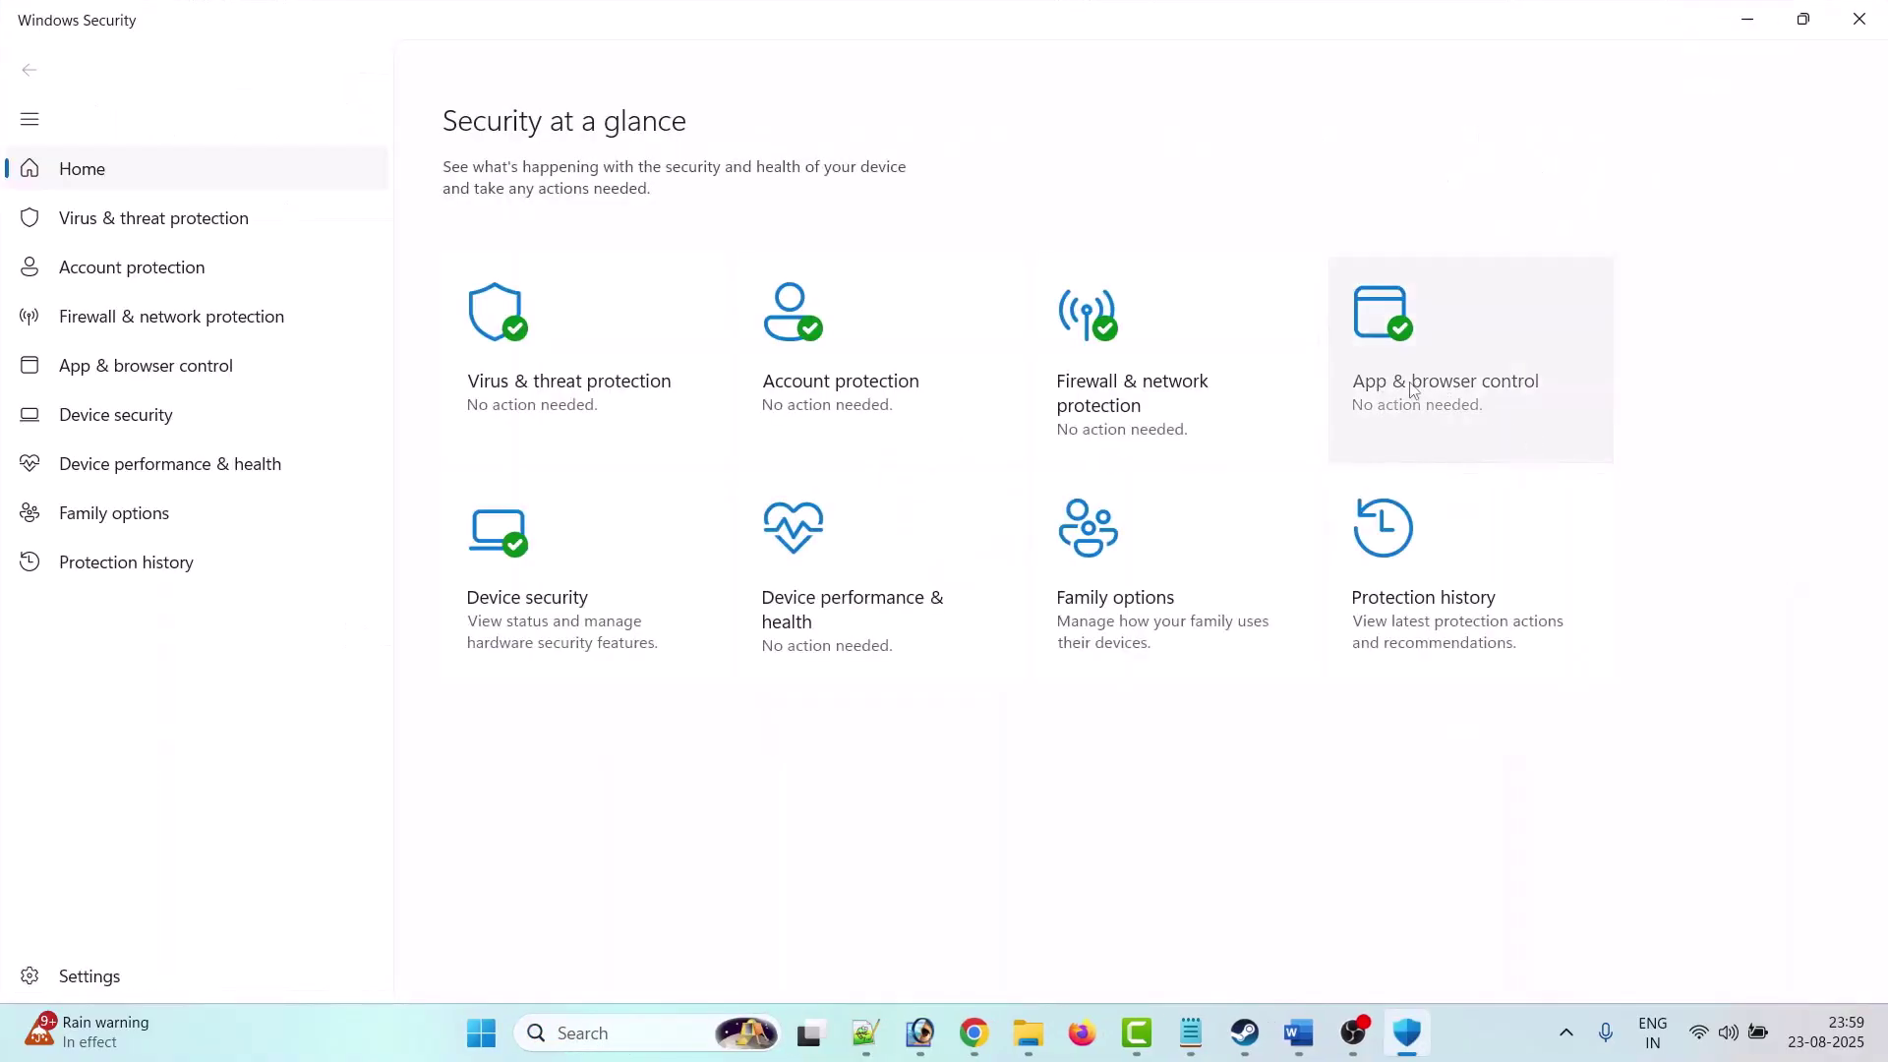
click(1468, 392)
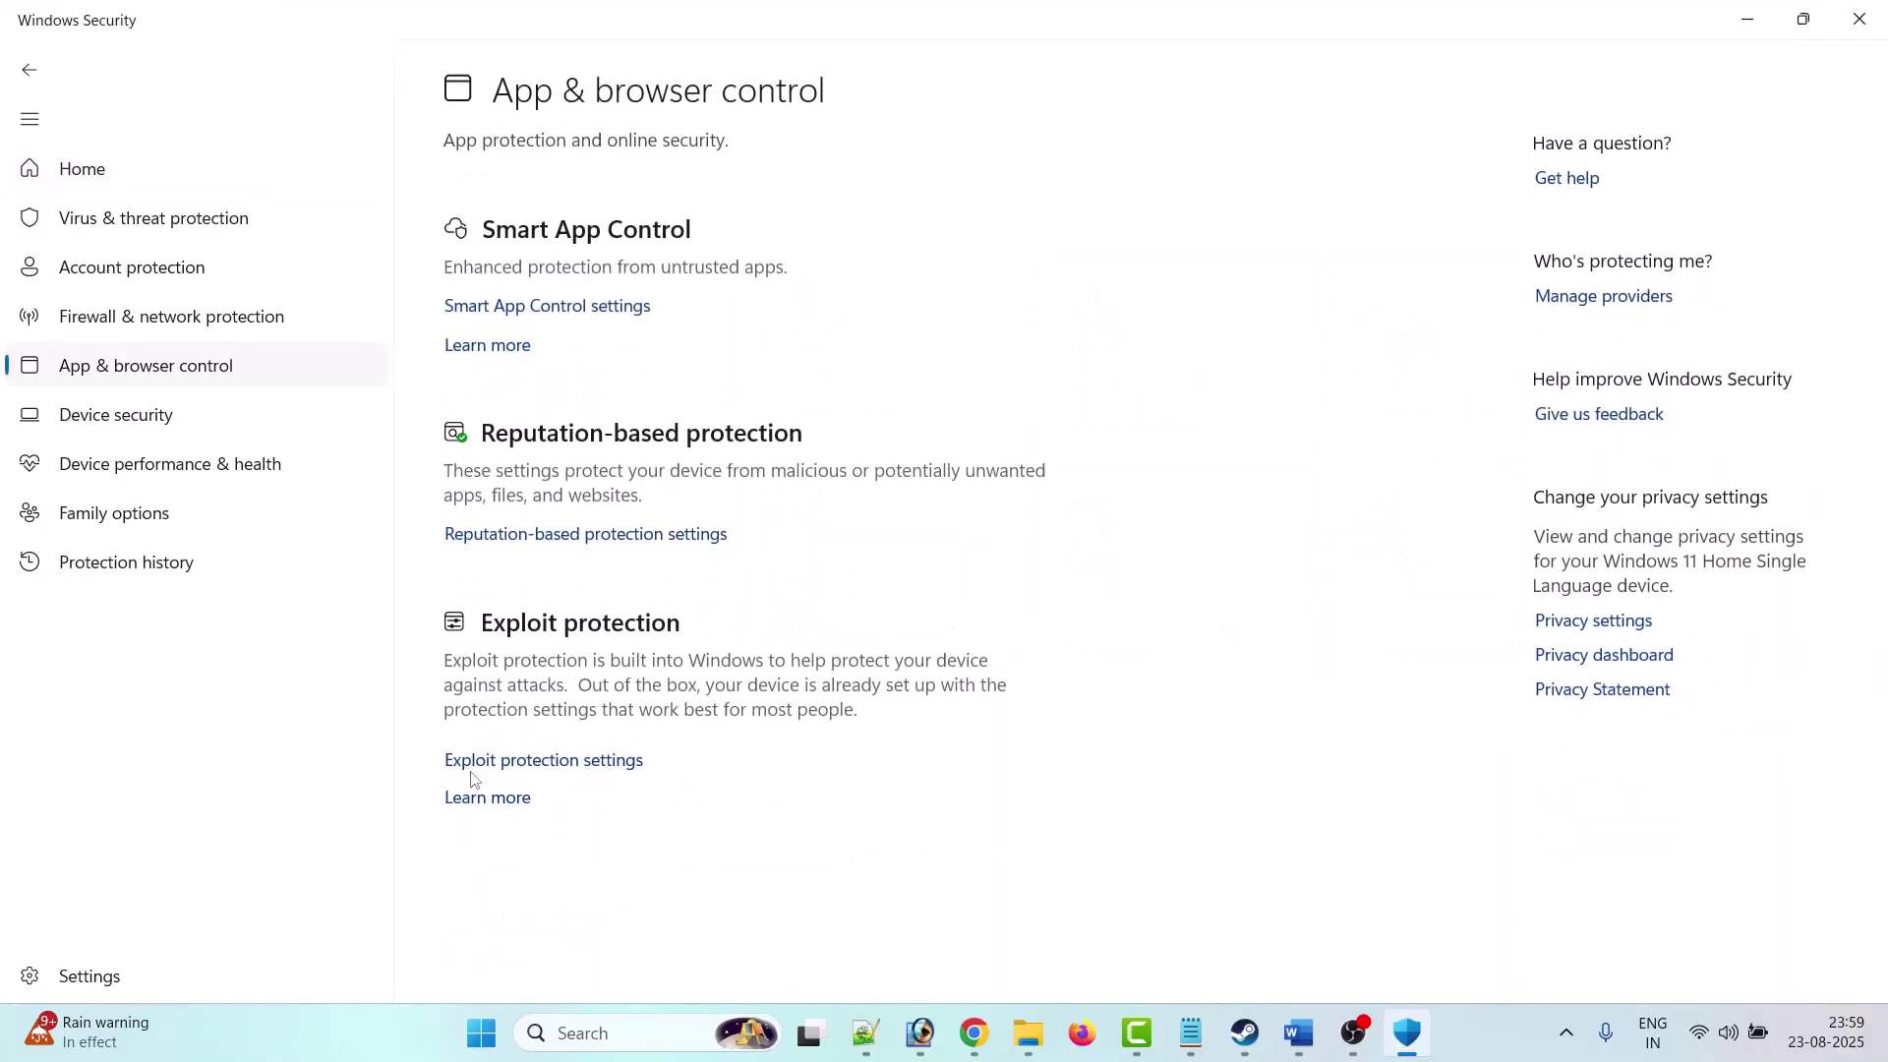
click(571, 772)
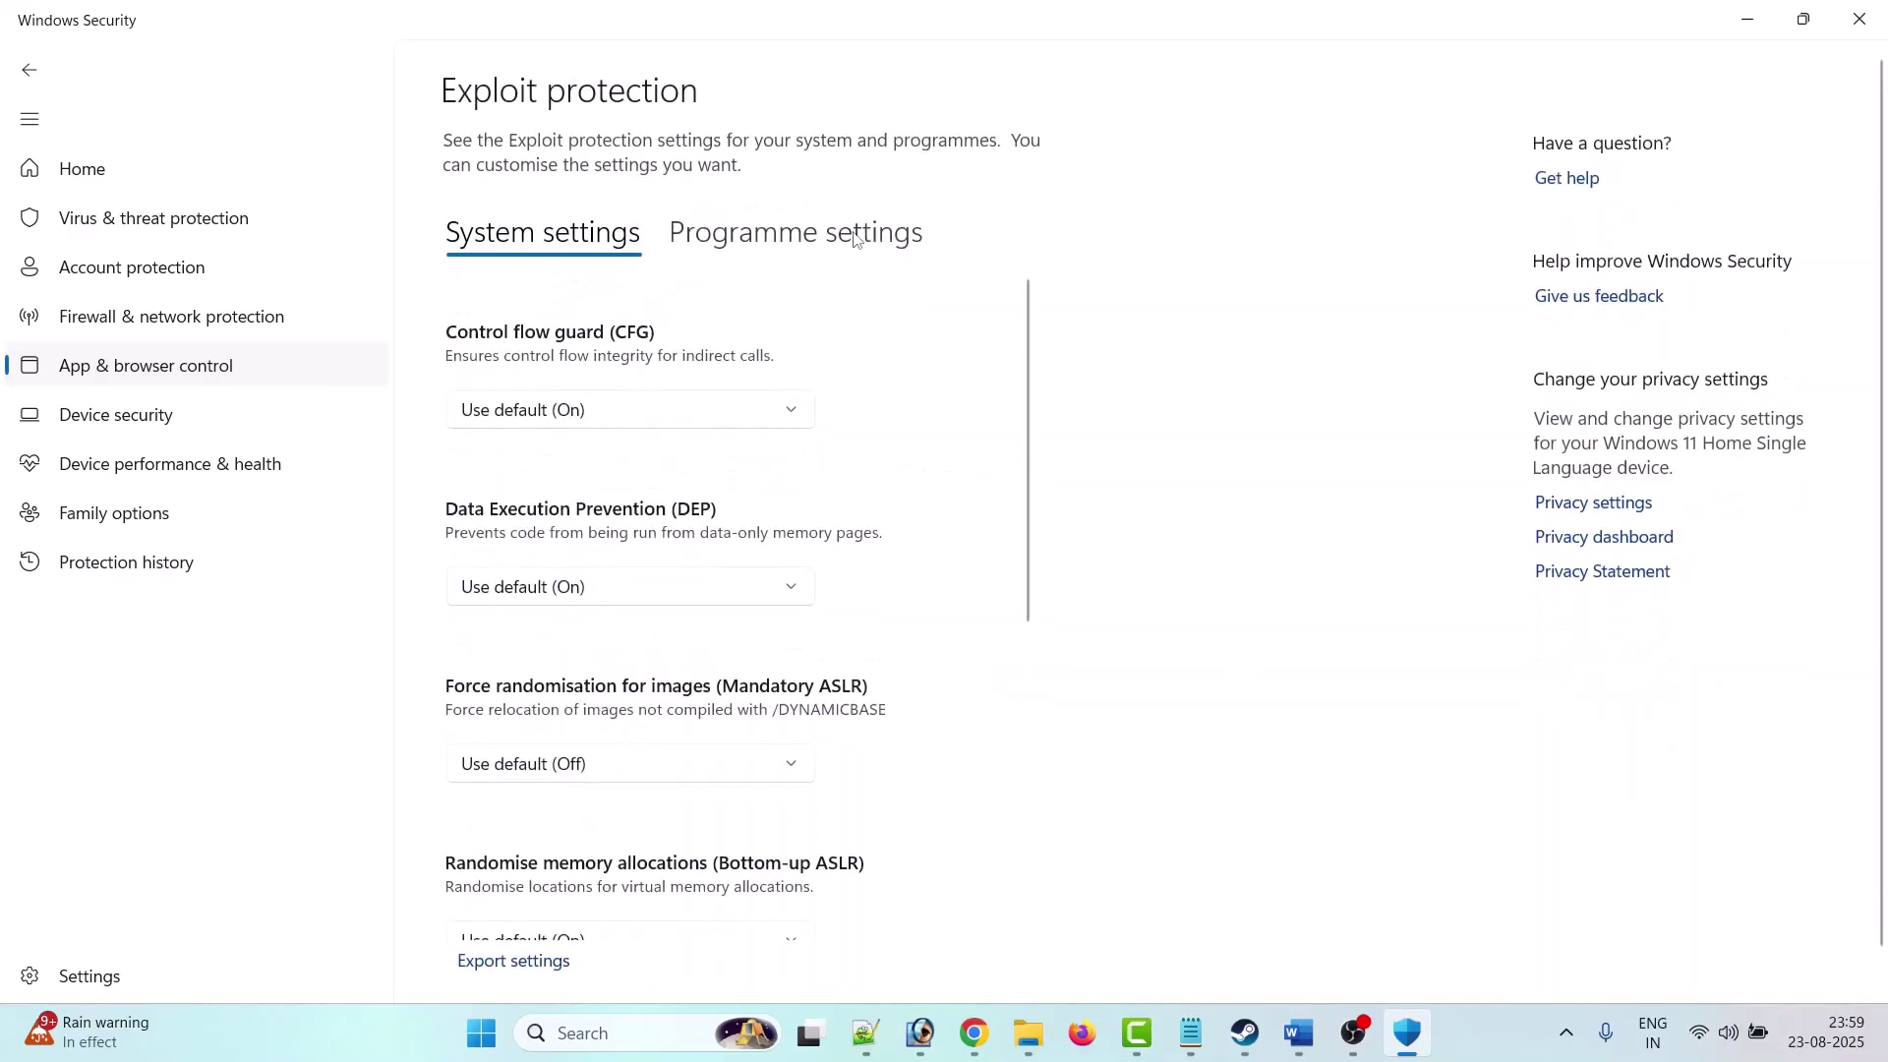
click(856, 239)
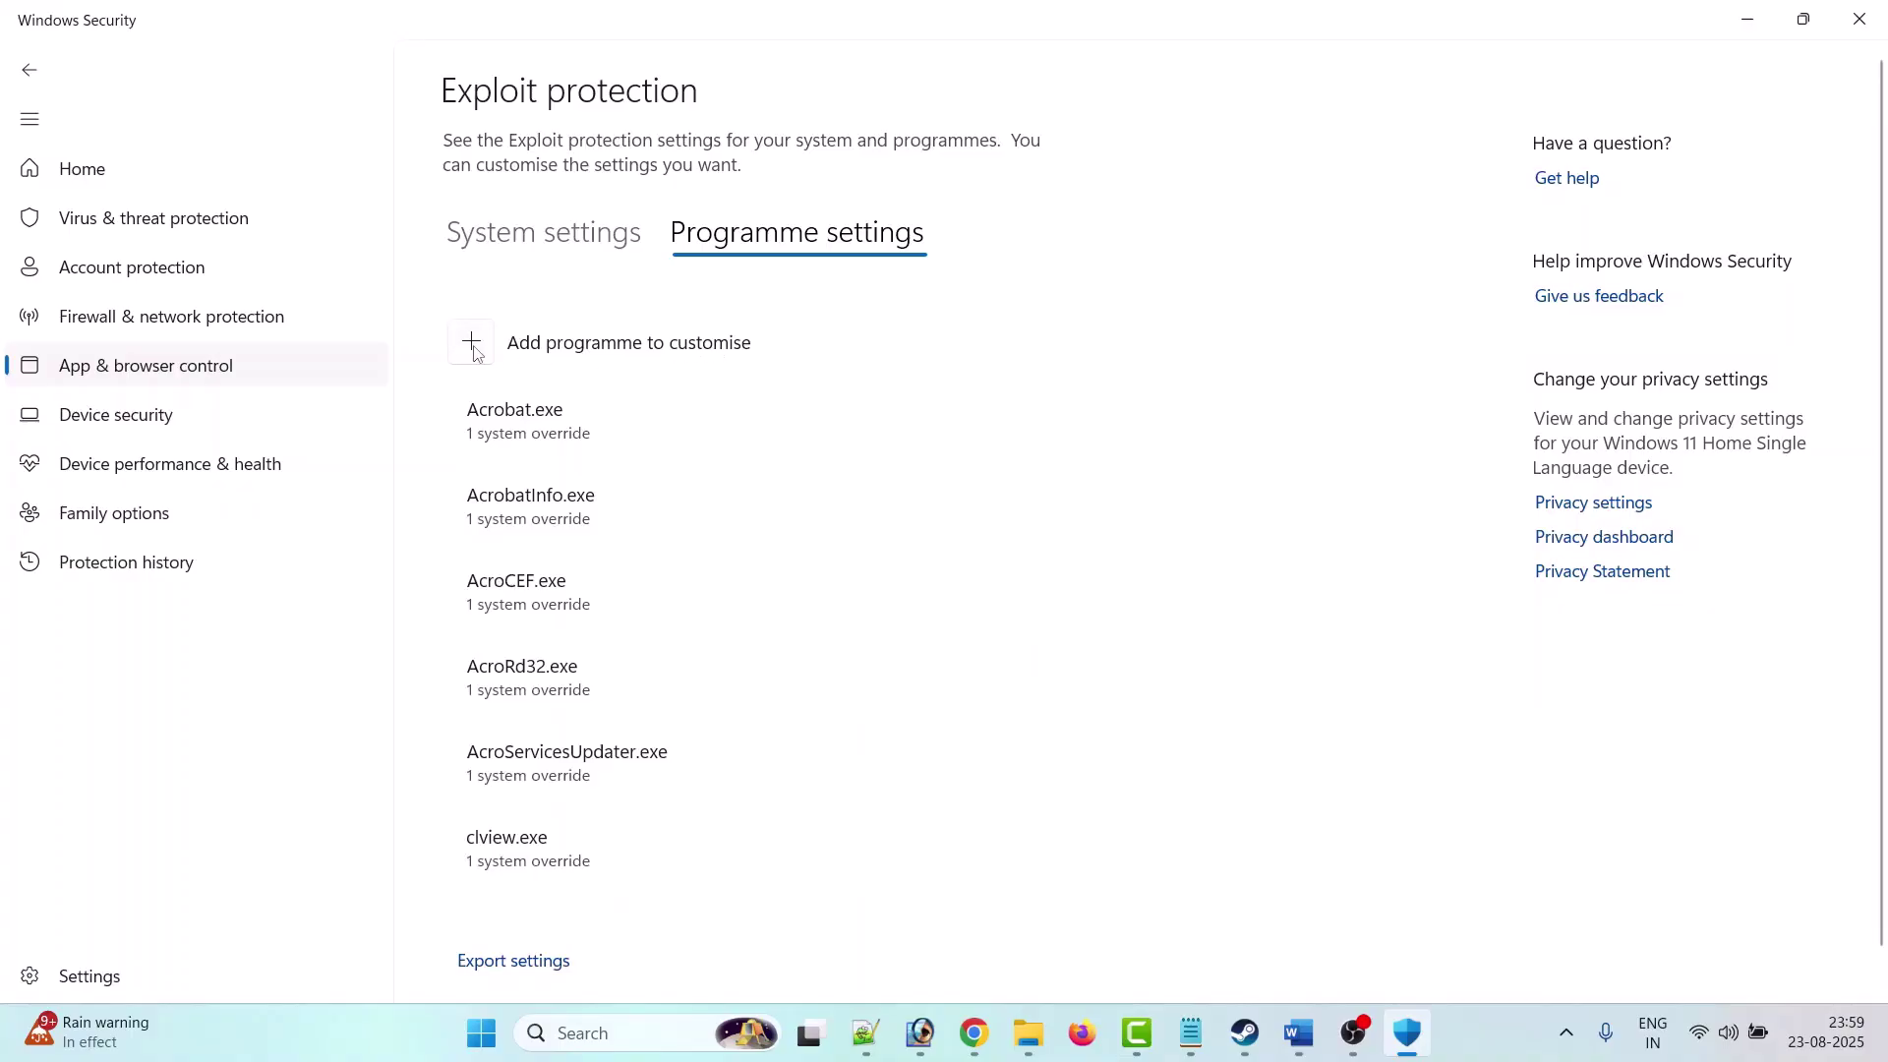
click(473, 348)
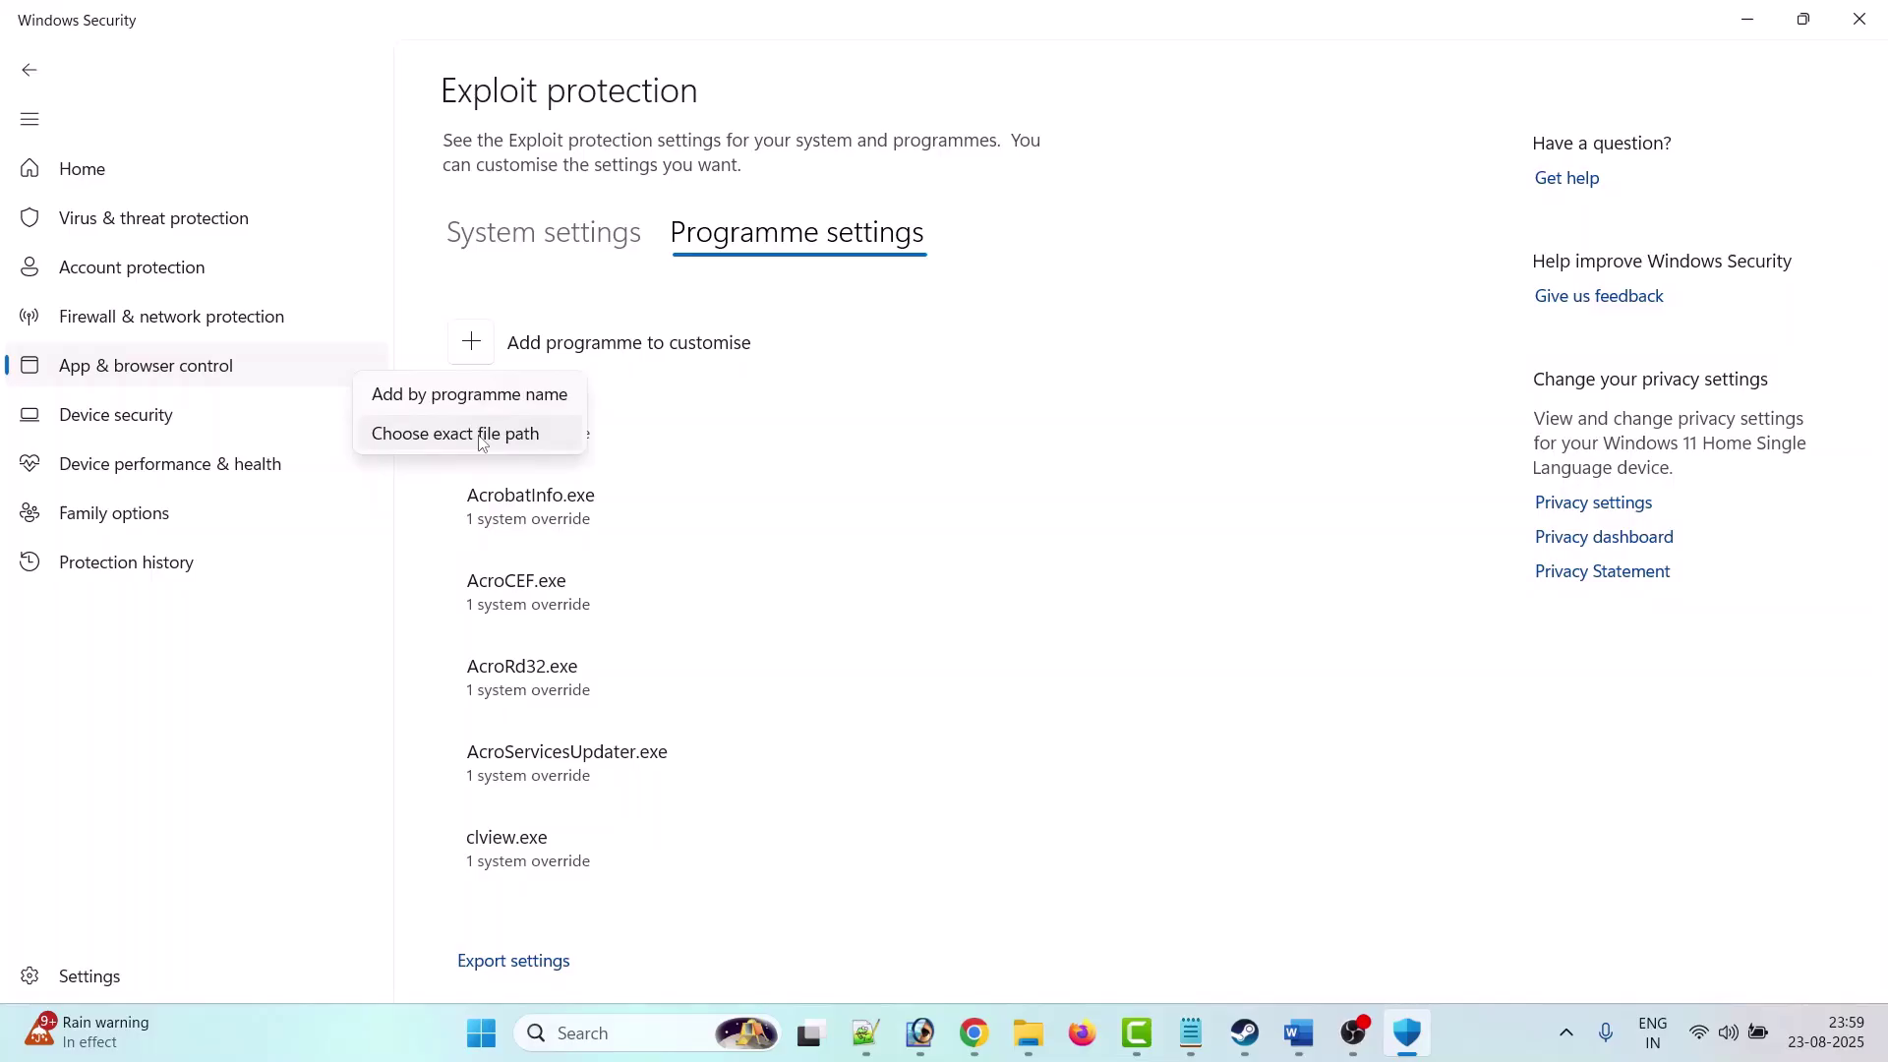
click(482, 443)
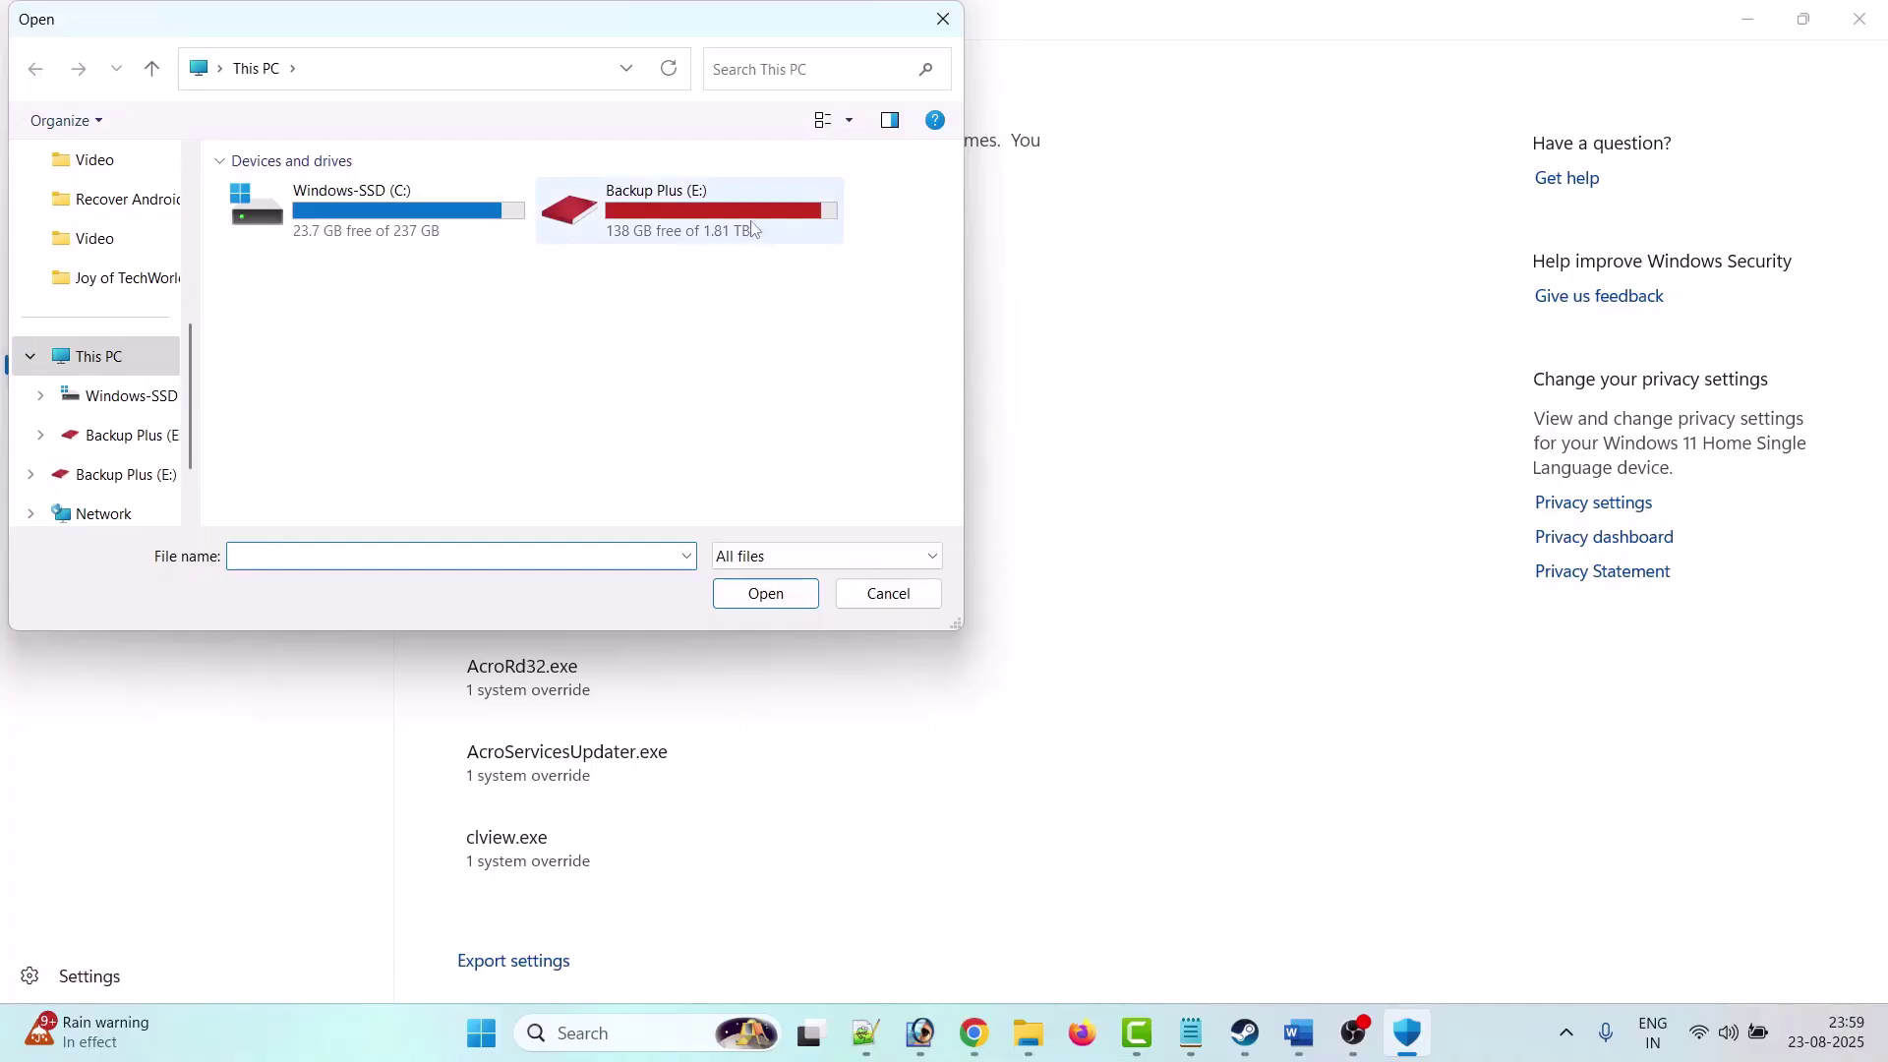
Step: Browse to the Program Files (x86)\Steam\steamapps\common folder on the C: drive to look for the game
double_click(379, 221)
scroll(354, 432, down, 3)
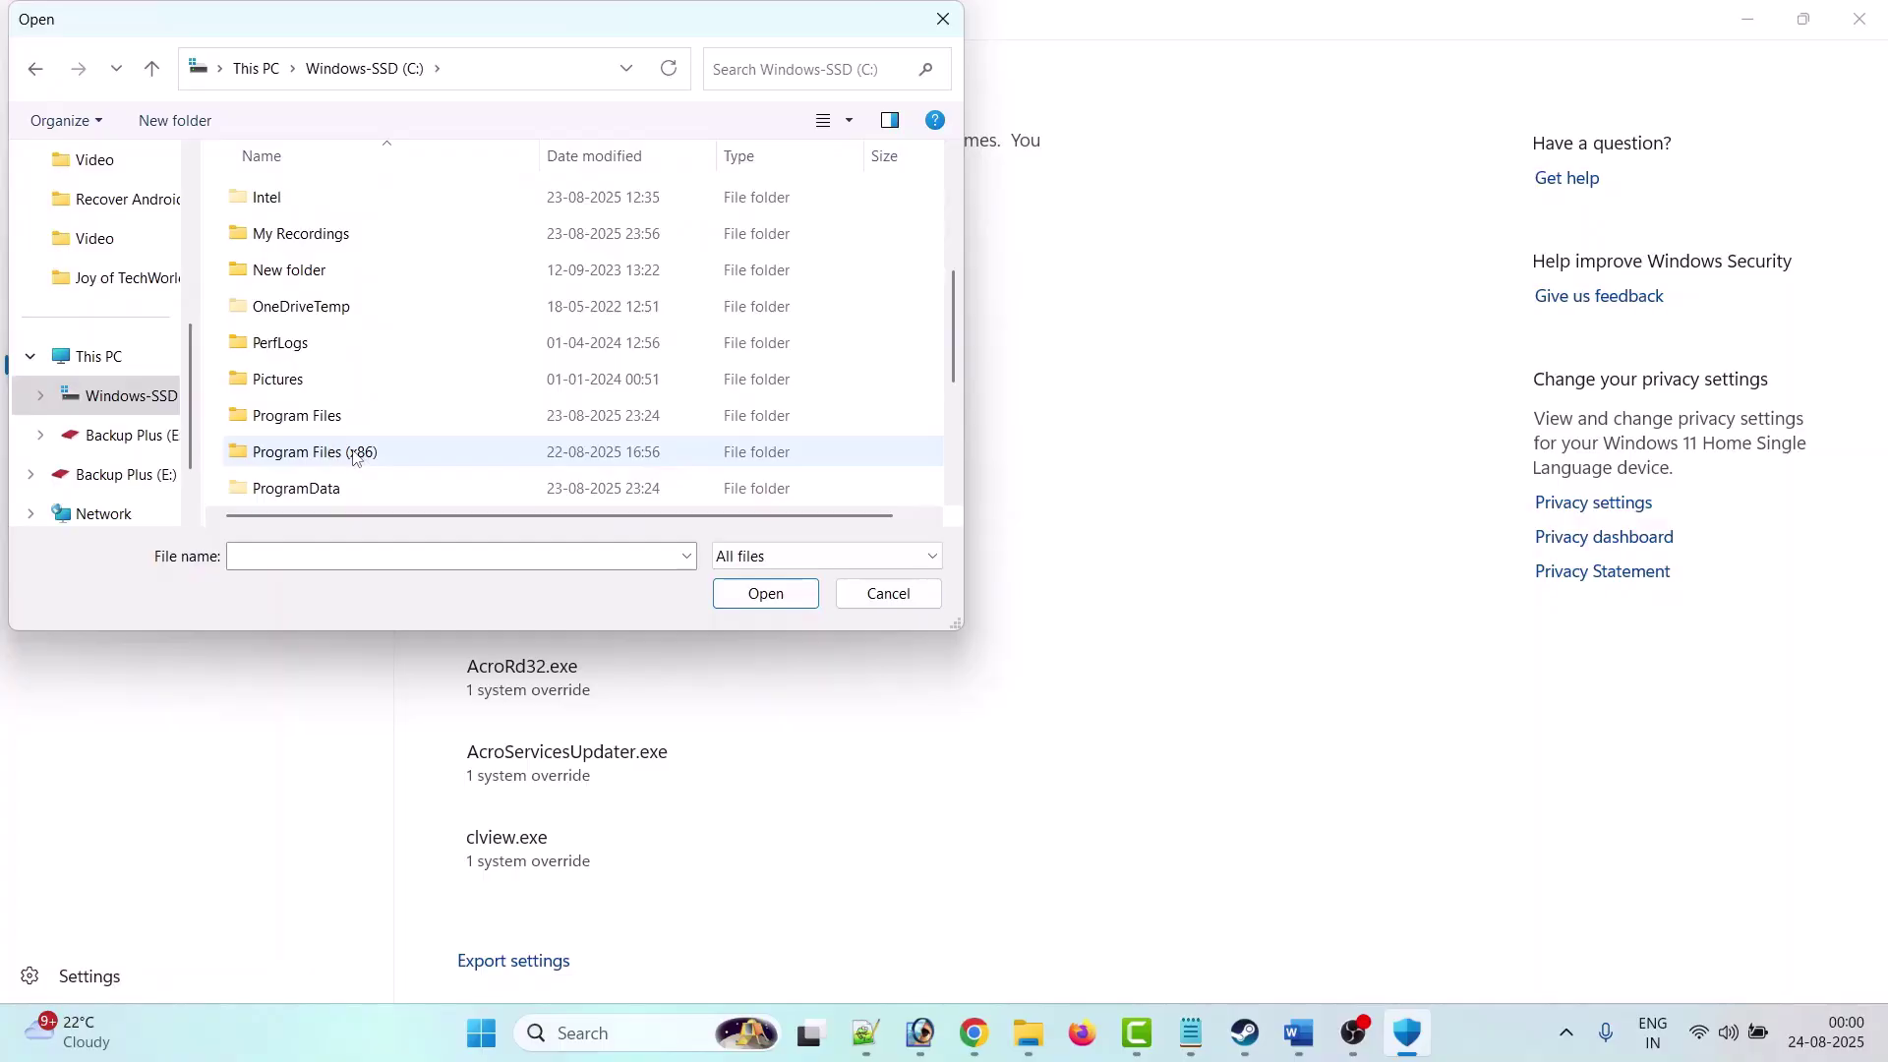
double_click(354, 454)
key(s)
key(Return)
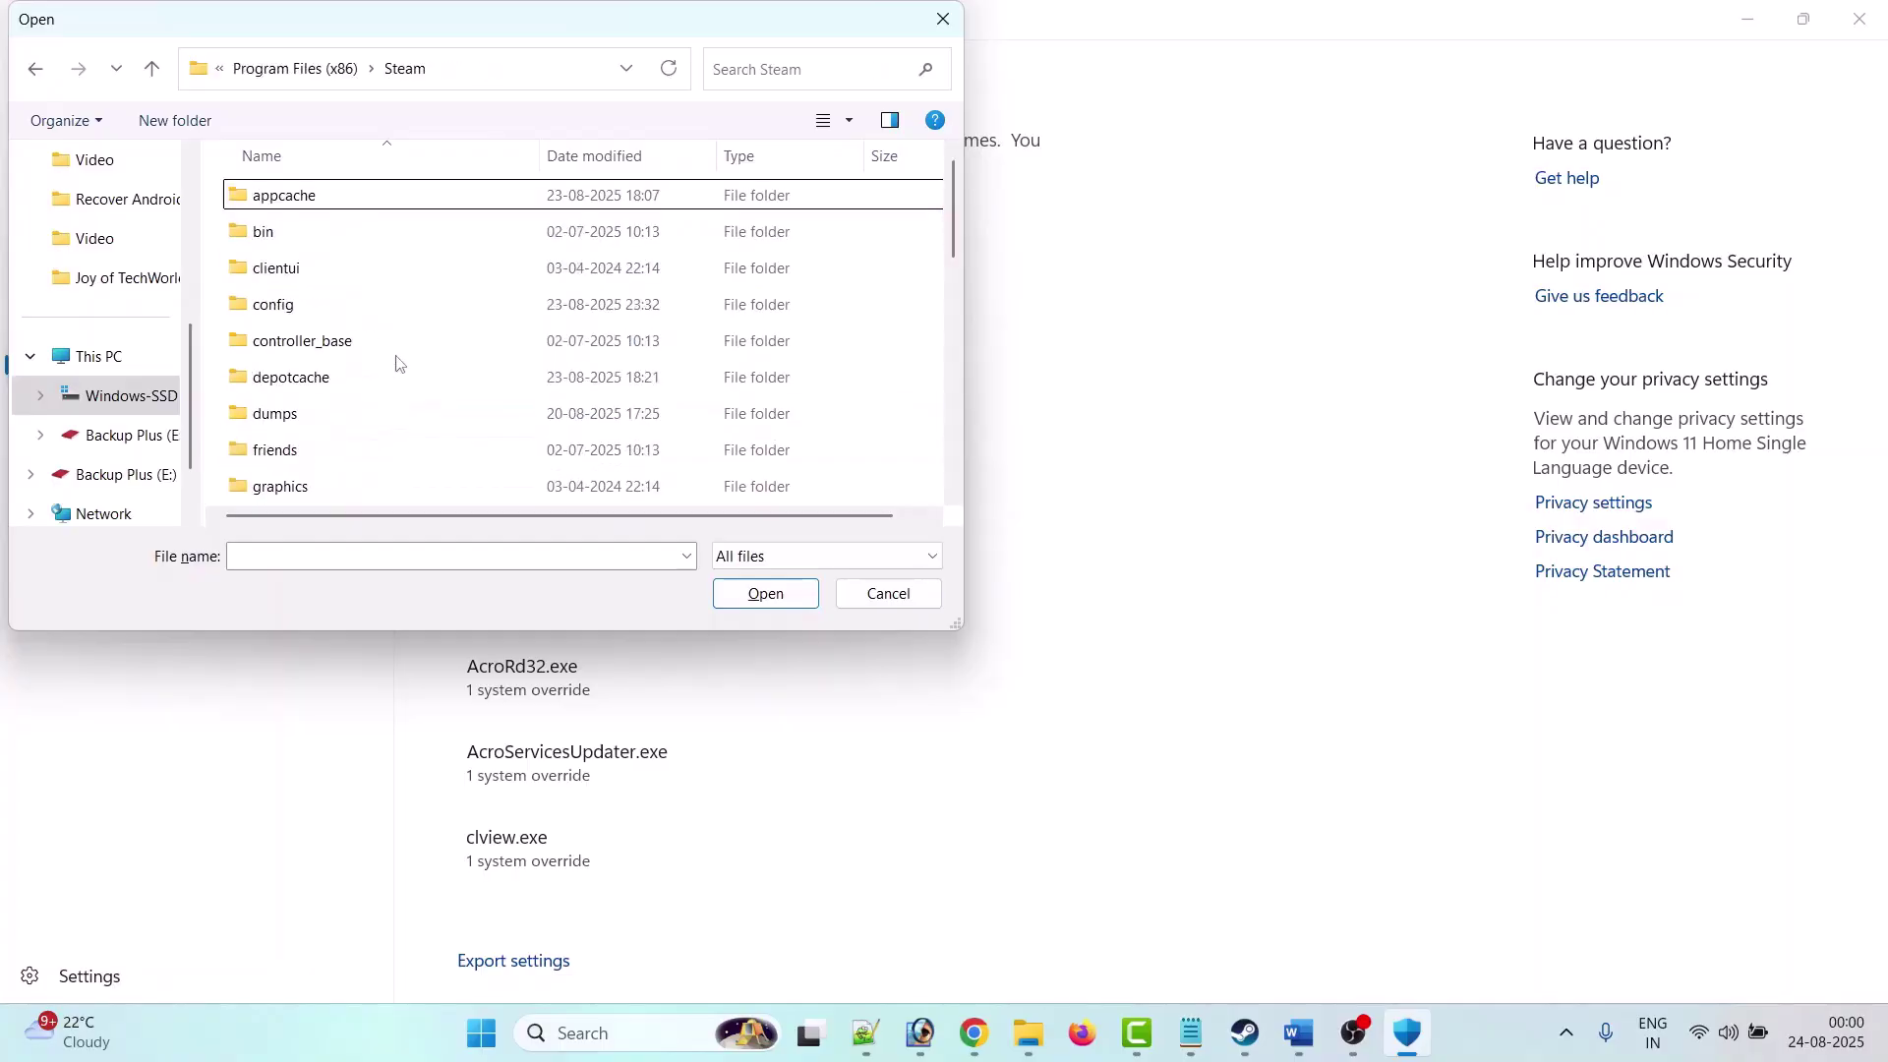
scroll(397, 364, down, 5)
double_click(316, 261)
double_click(285, 195)
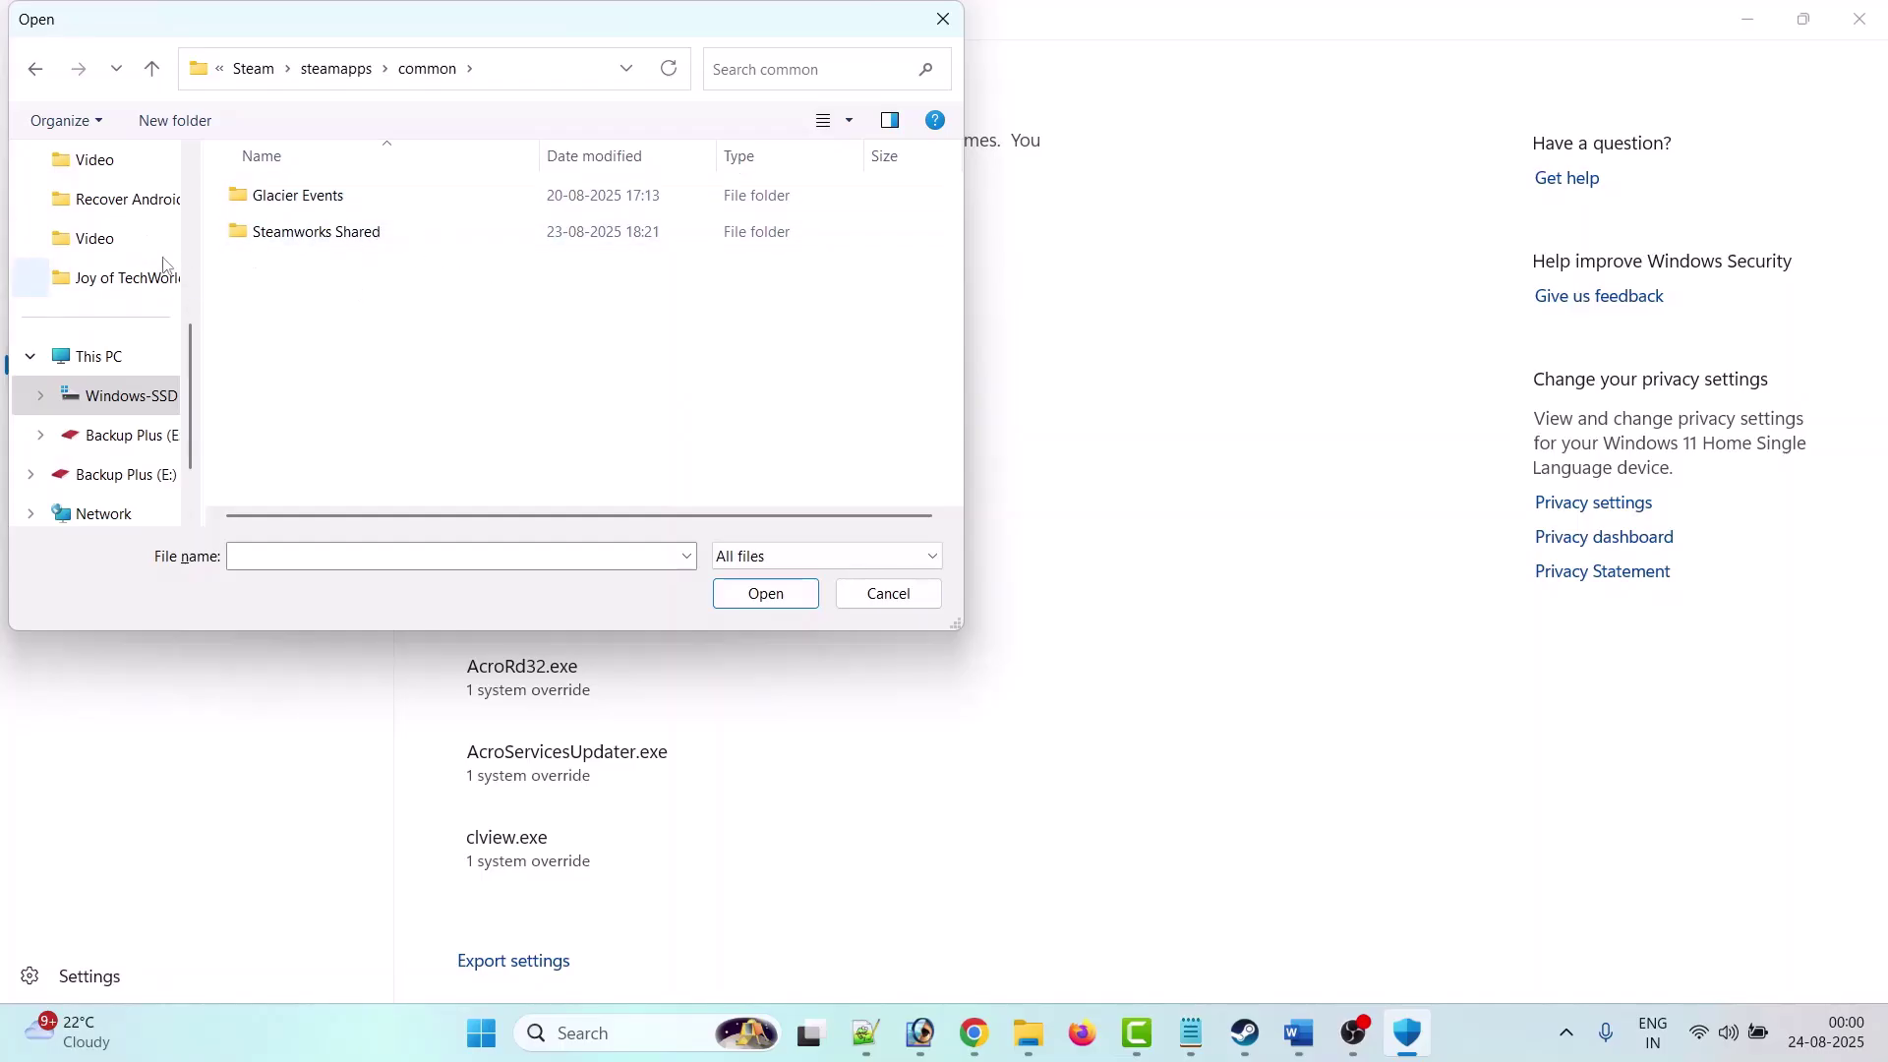
Step: Add BF2042 from SteamLibrary\steamapps\common\Battlefield 2042 on the Backup Plus (E:) drive as the programme to customise
click(127, 447)
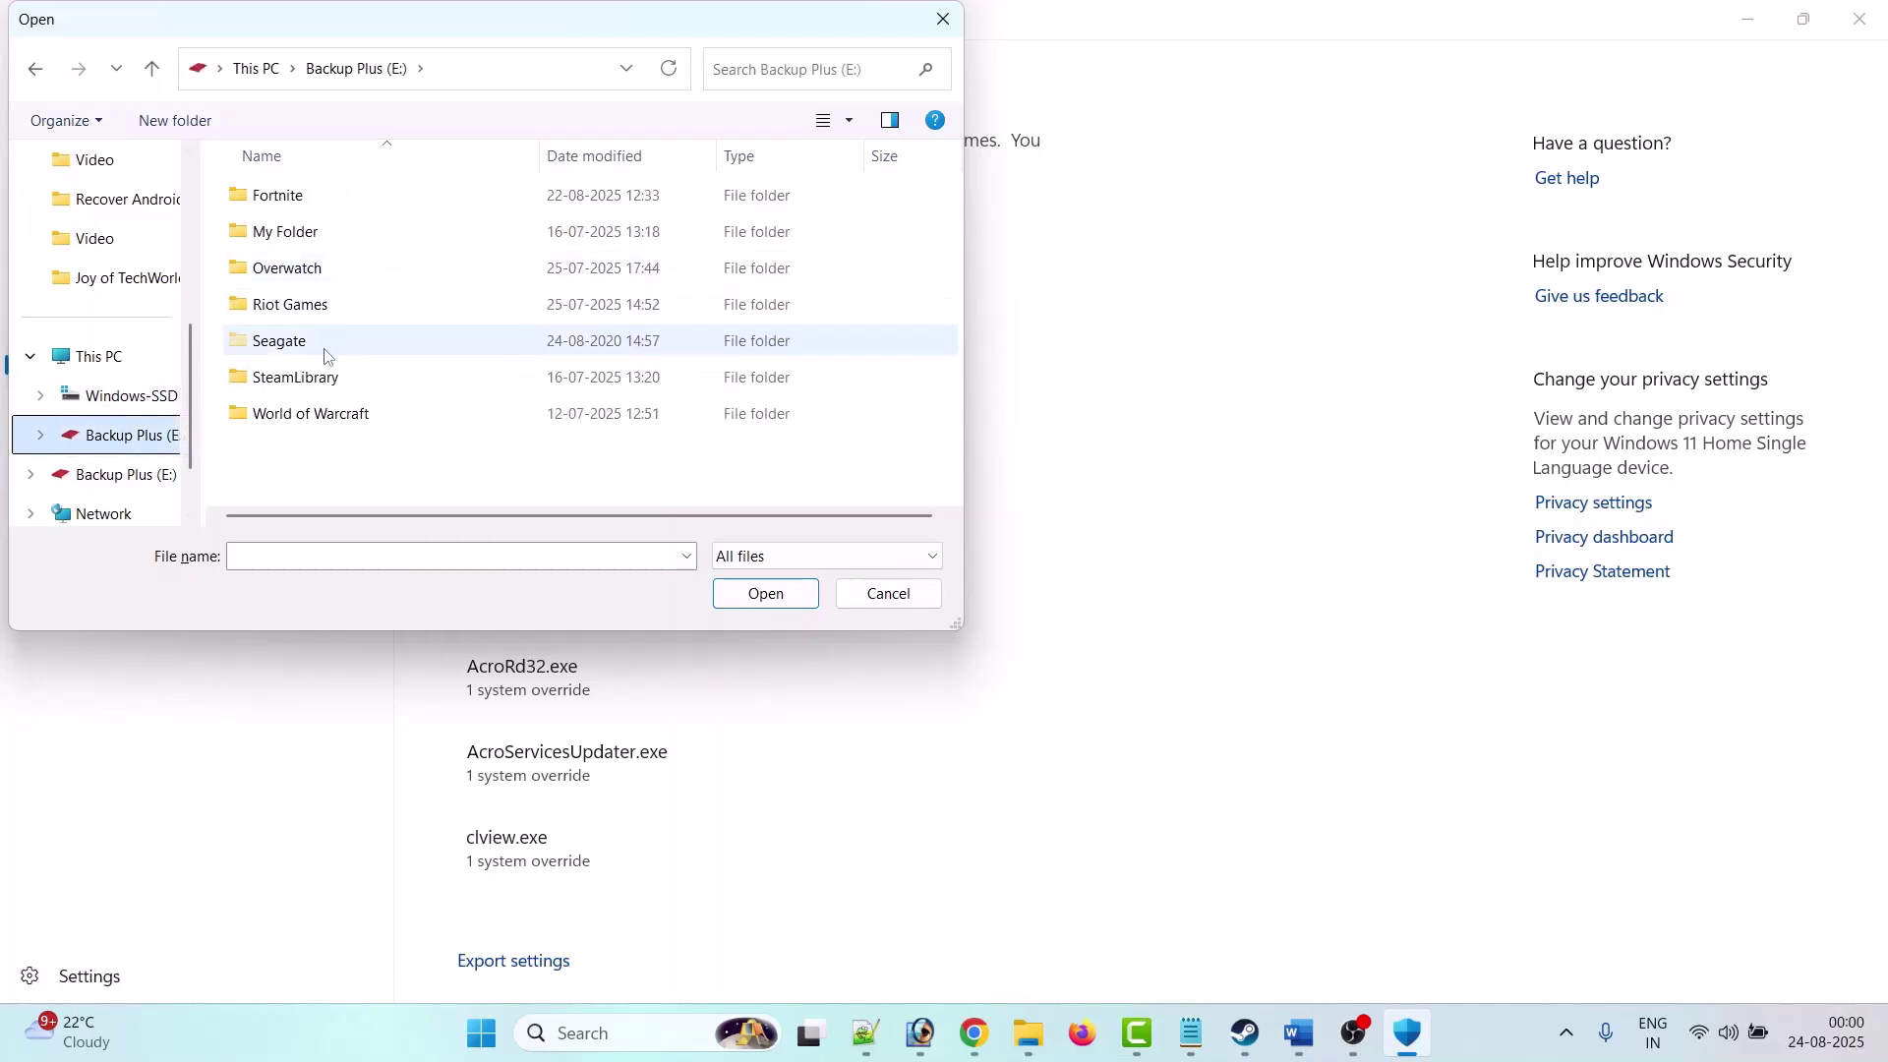
click(330, 384)
double_click(330, 384)
double_click(331, 205)
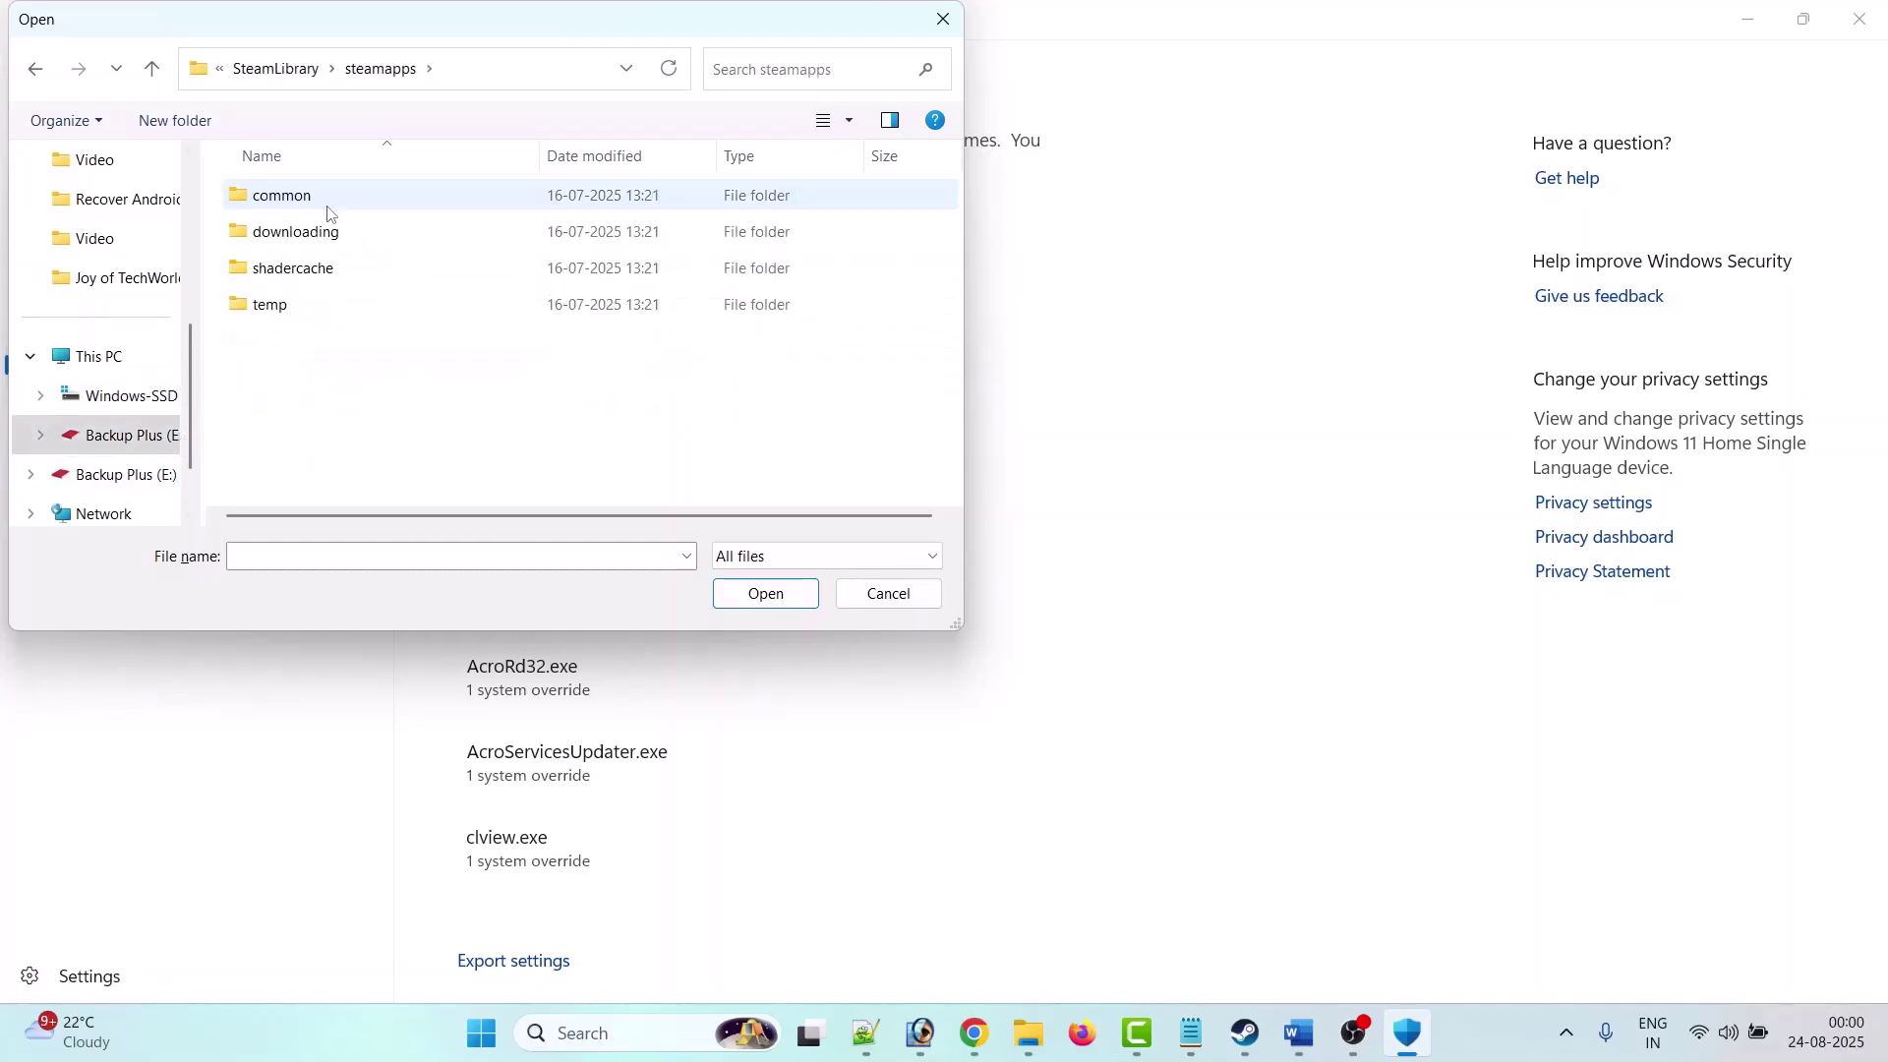
double_click(332, 201)
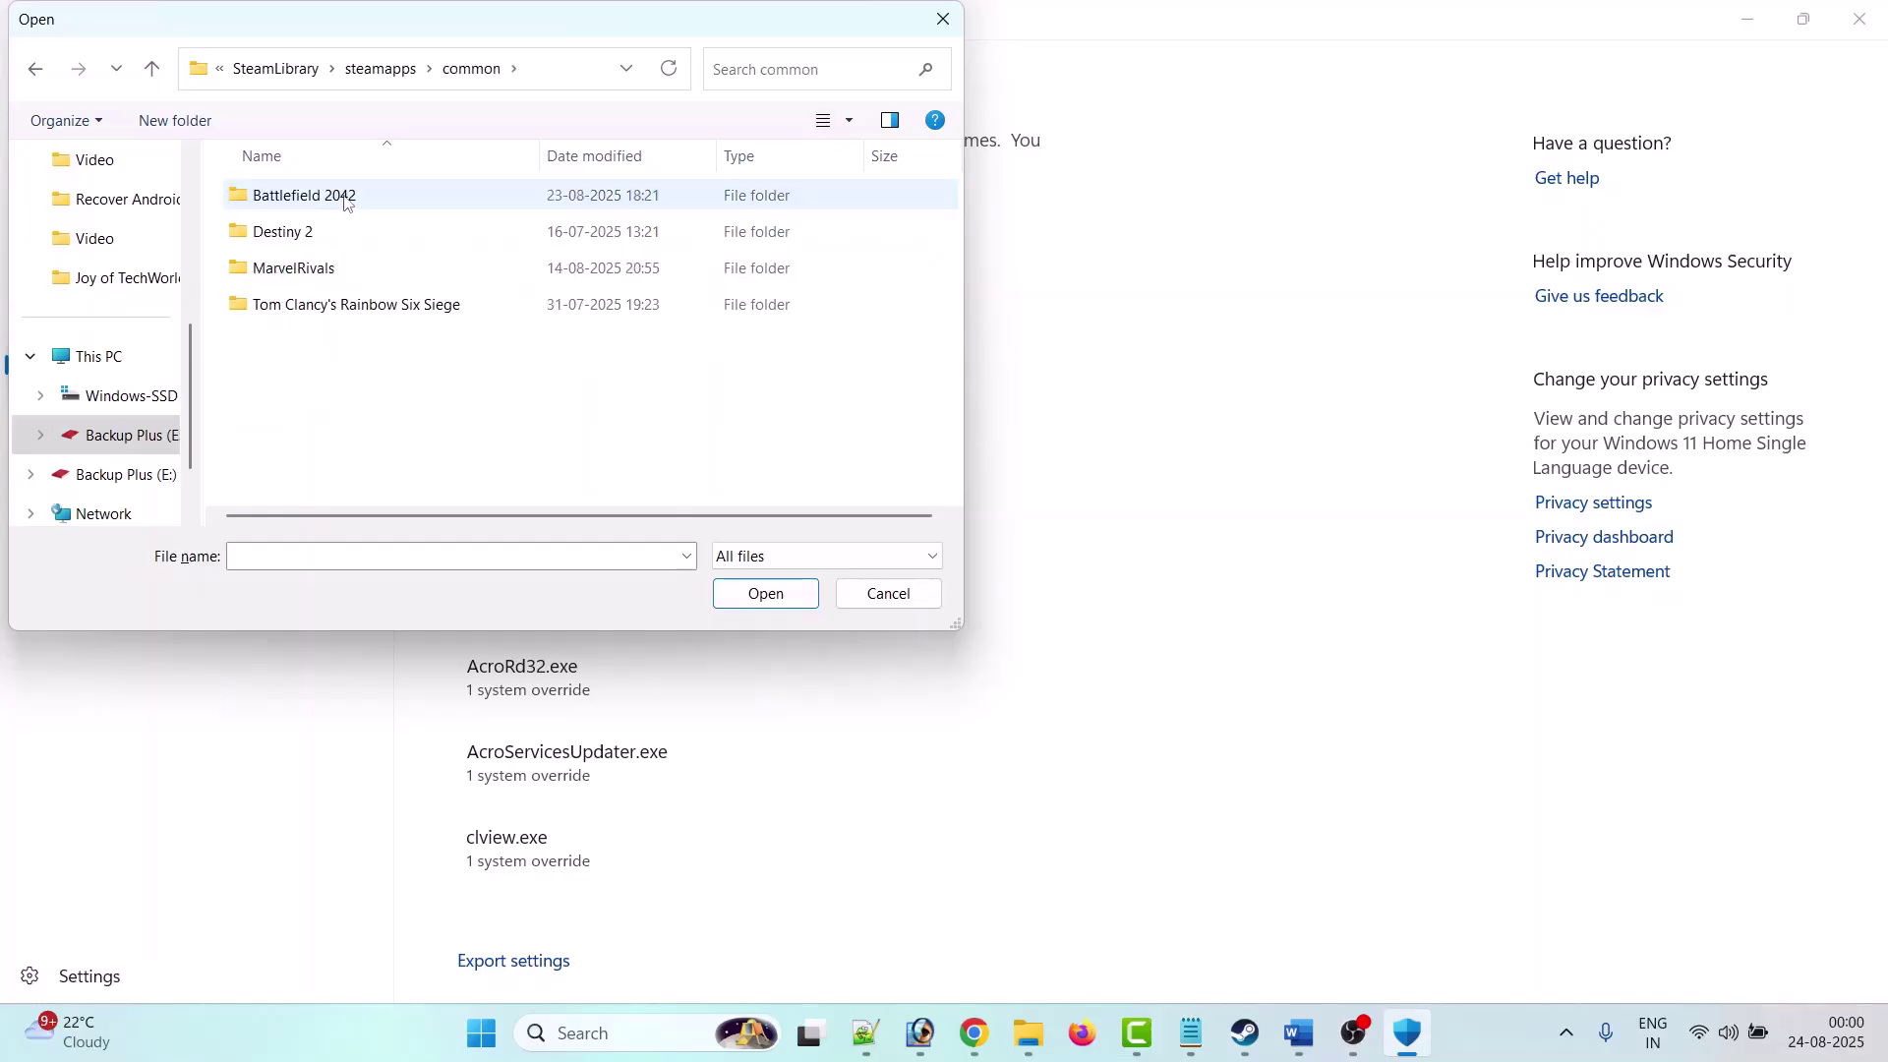
double_click(347, 199)
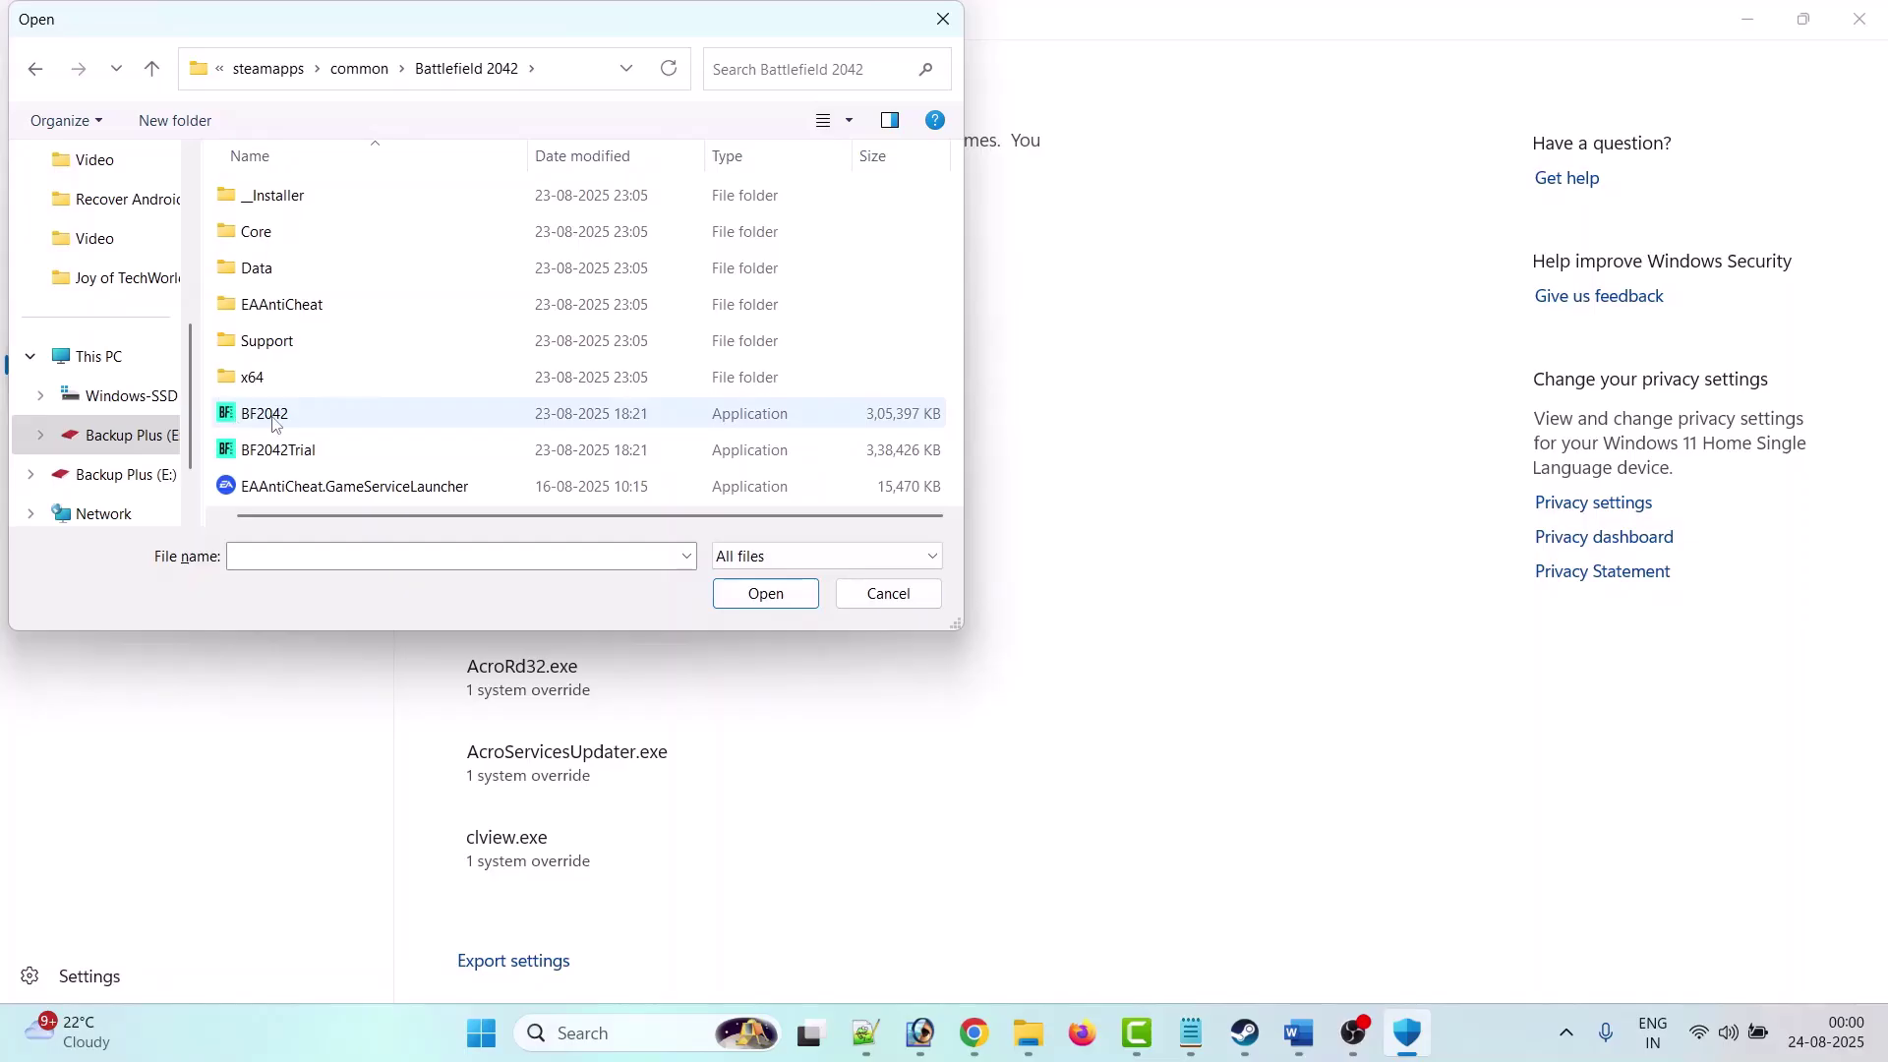
click(321, 420)
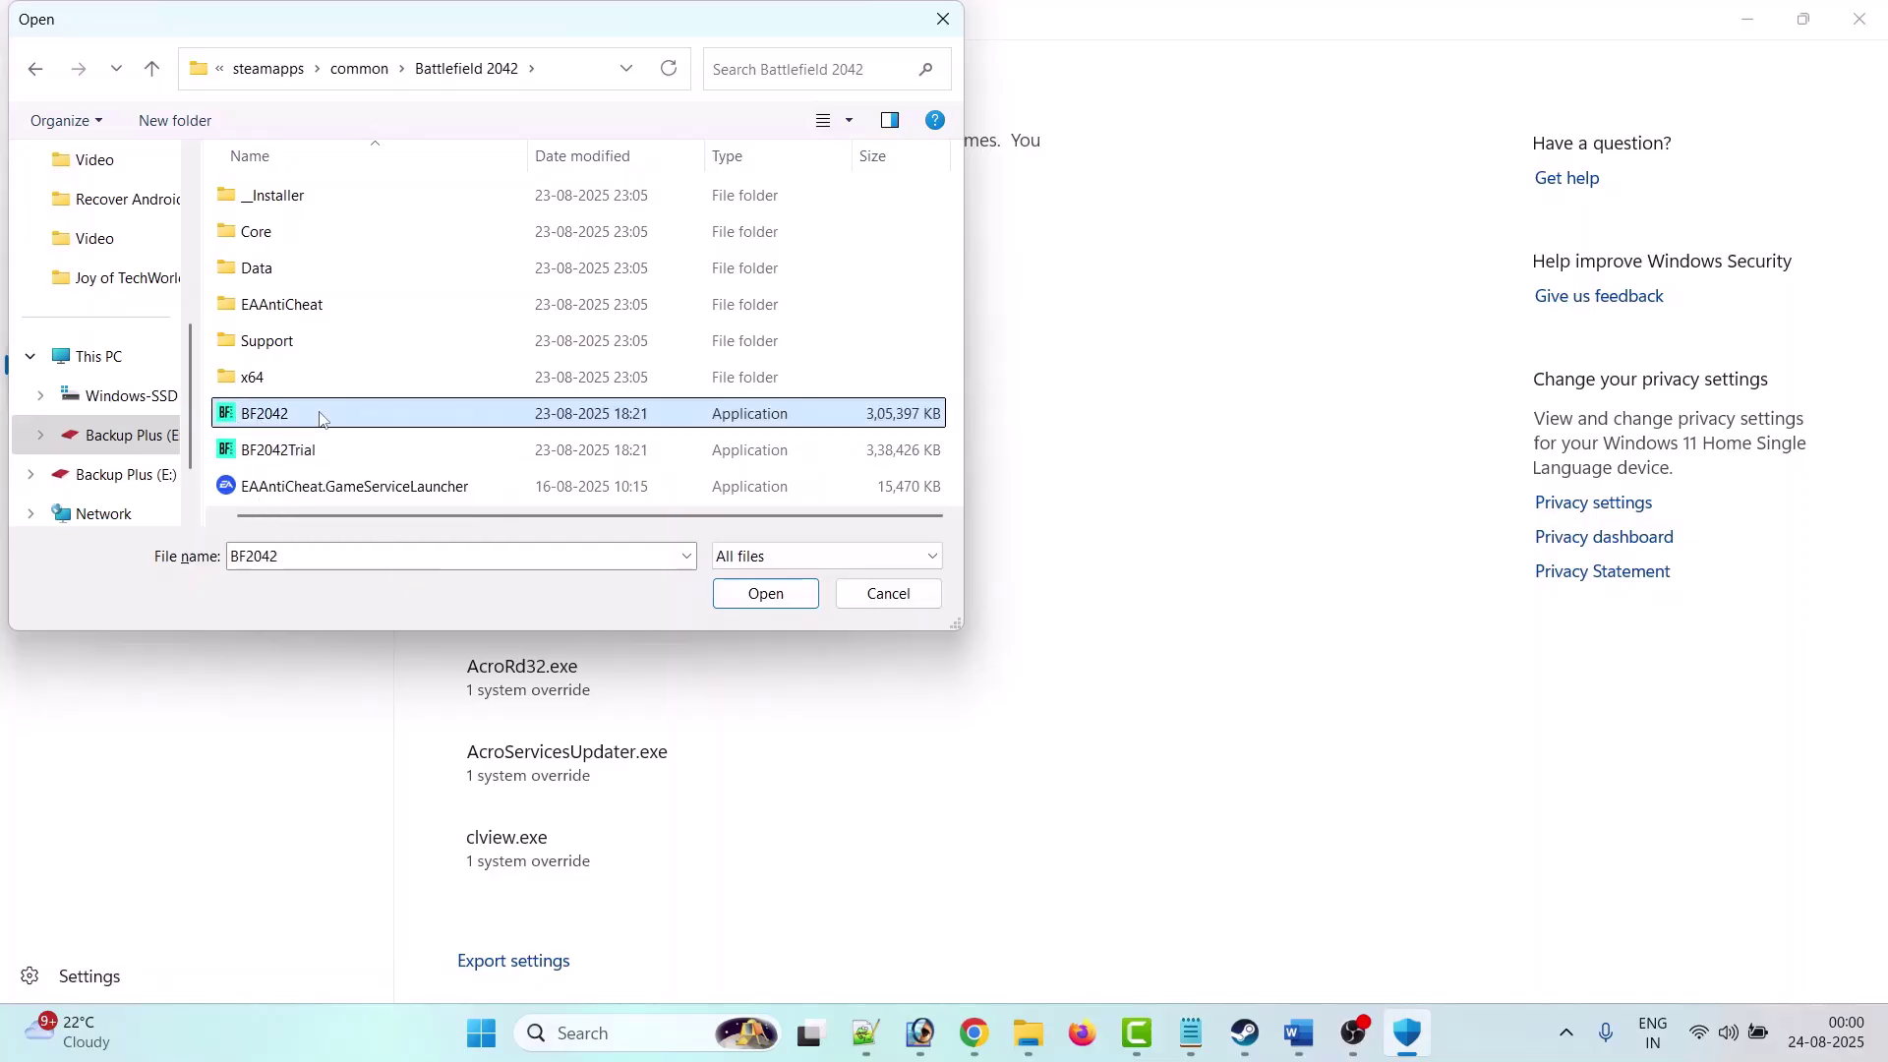
click(766, 595)
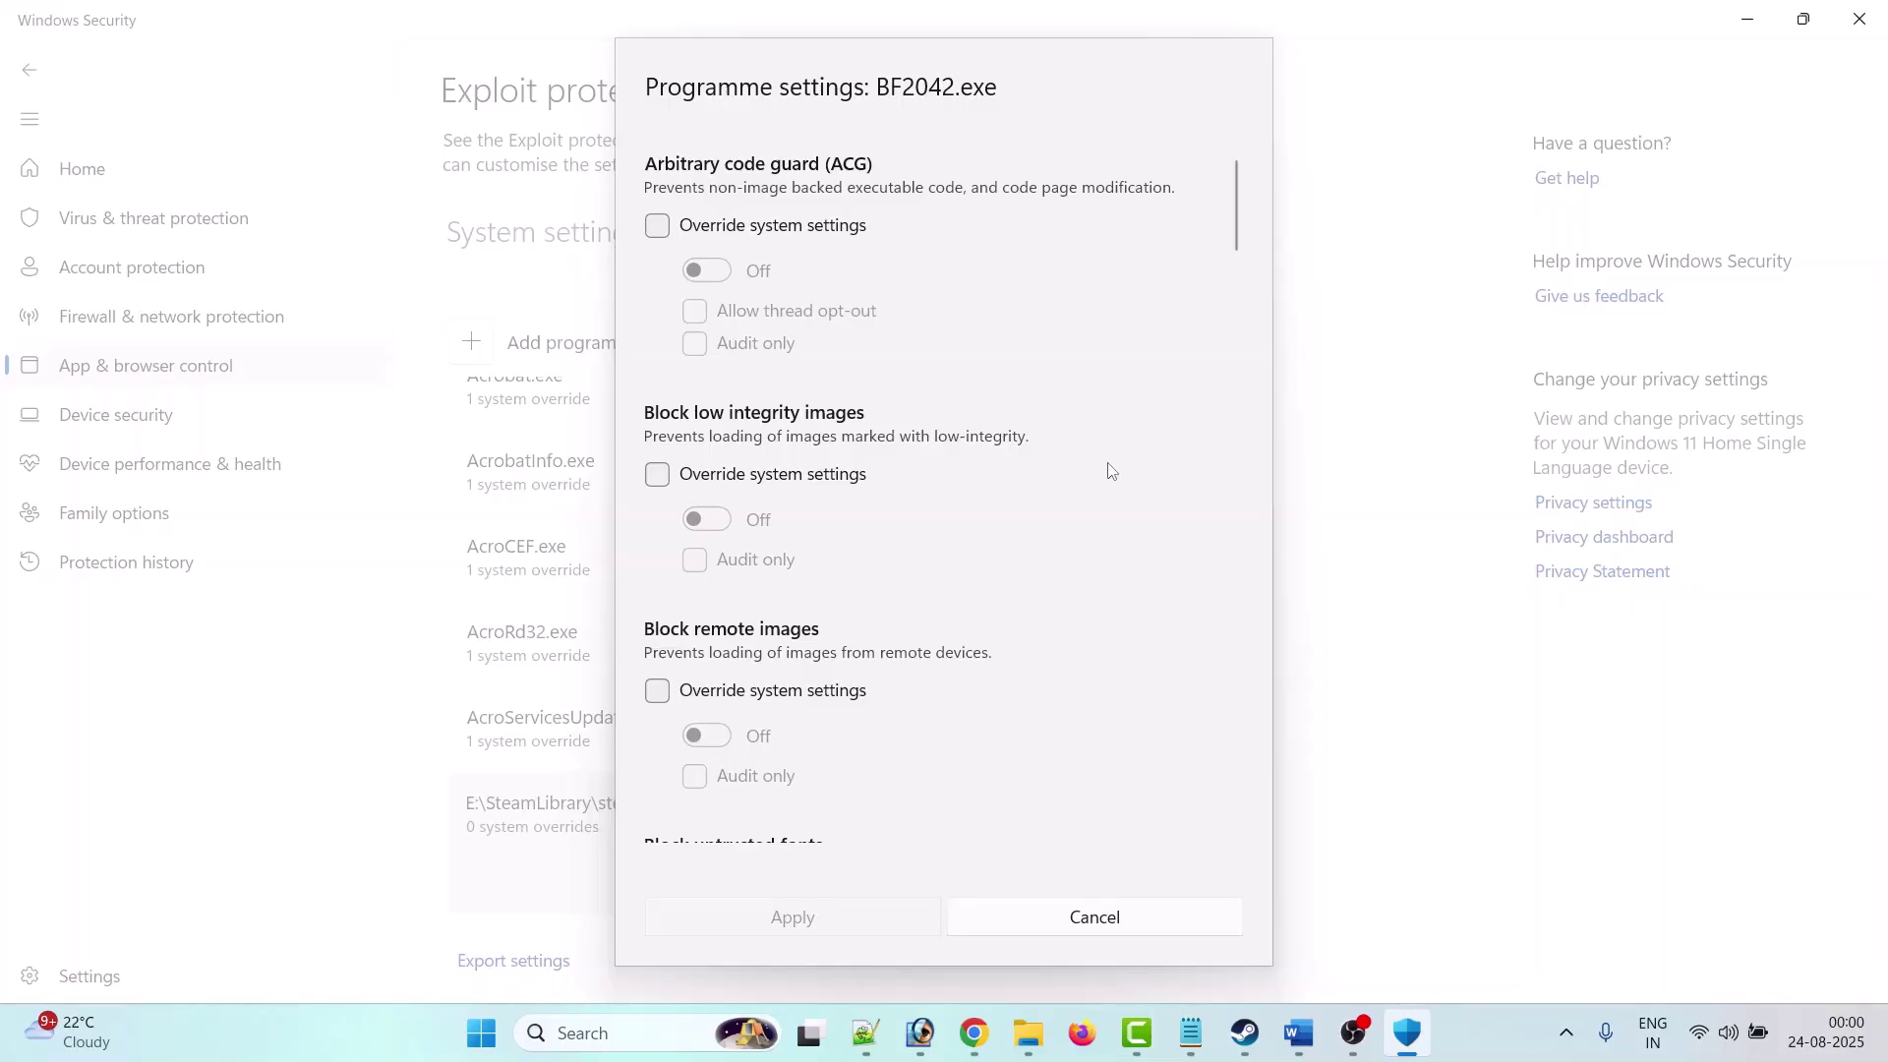
Step: Override the system settings for Arbitrary code guard (ACG), Block low integrity images, Block remote images and Block untrusted fonts, leaving each off
click(659, 226)
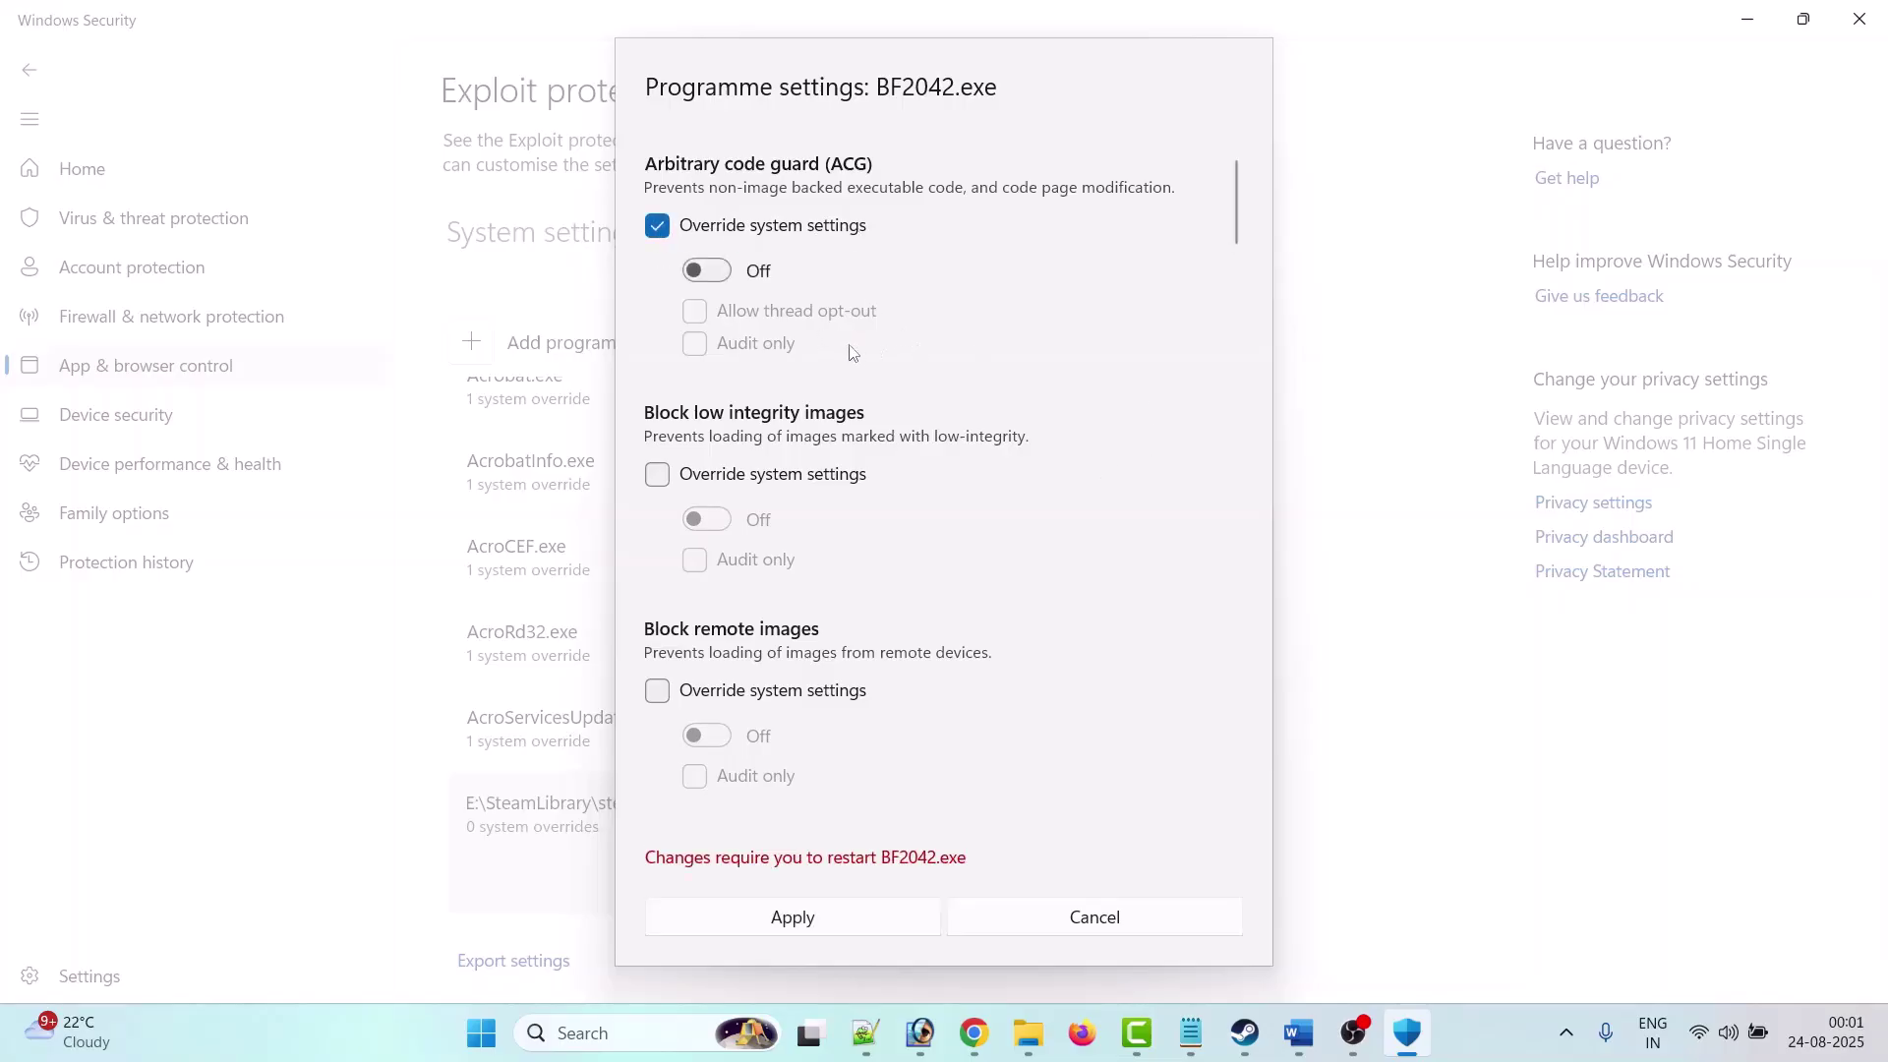
click(657, 474)
scroll(935, 485, down, 1)
click(657, 588)
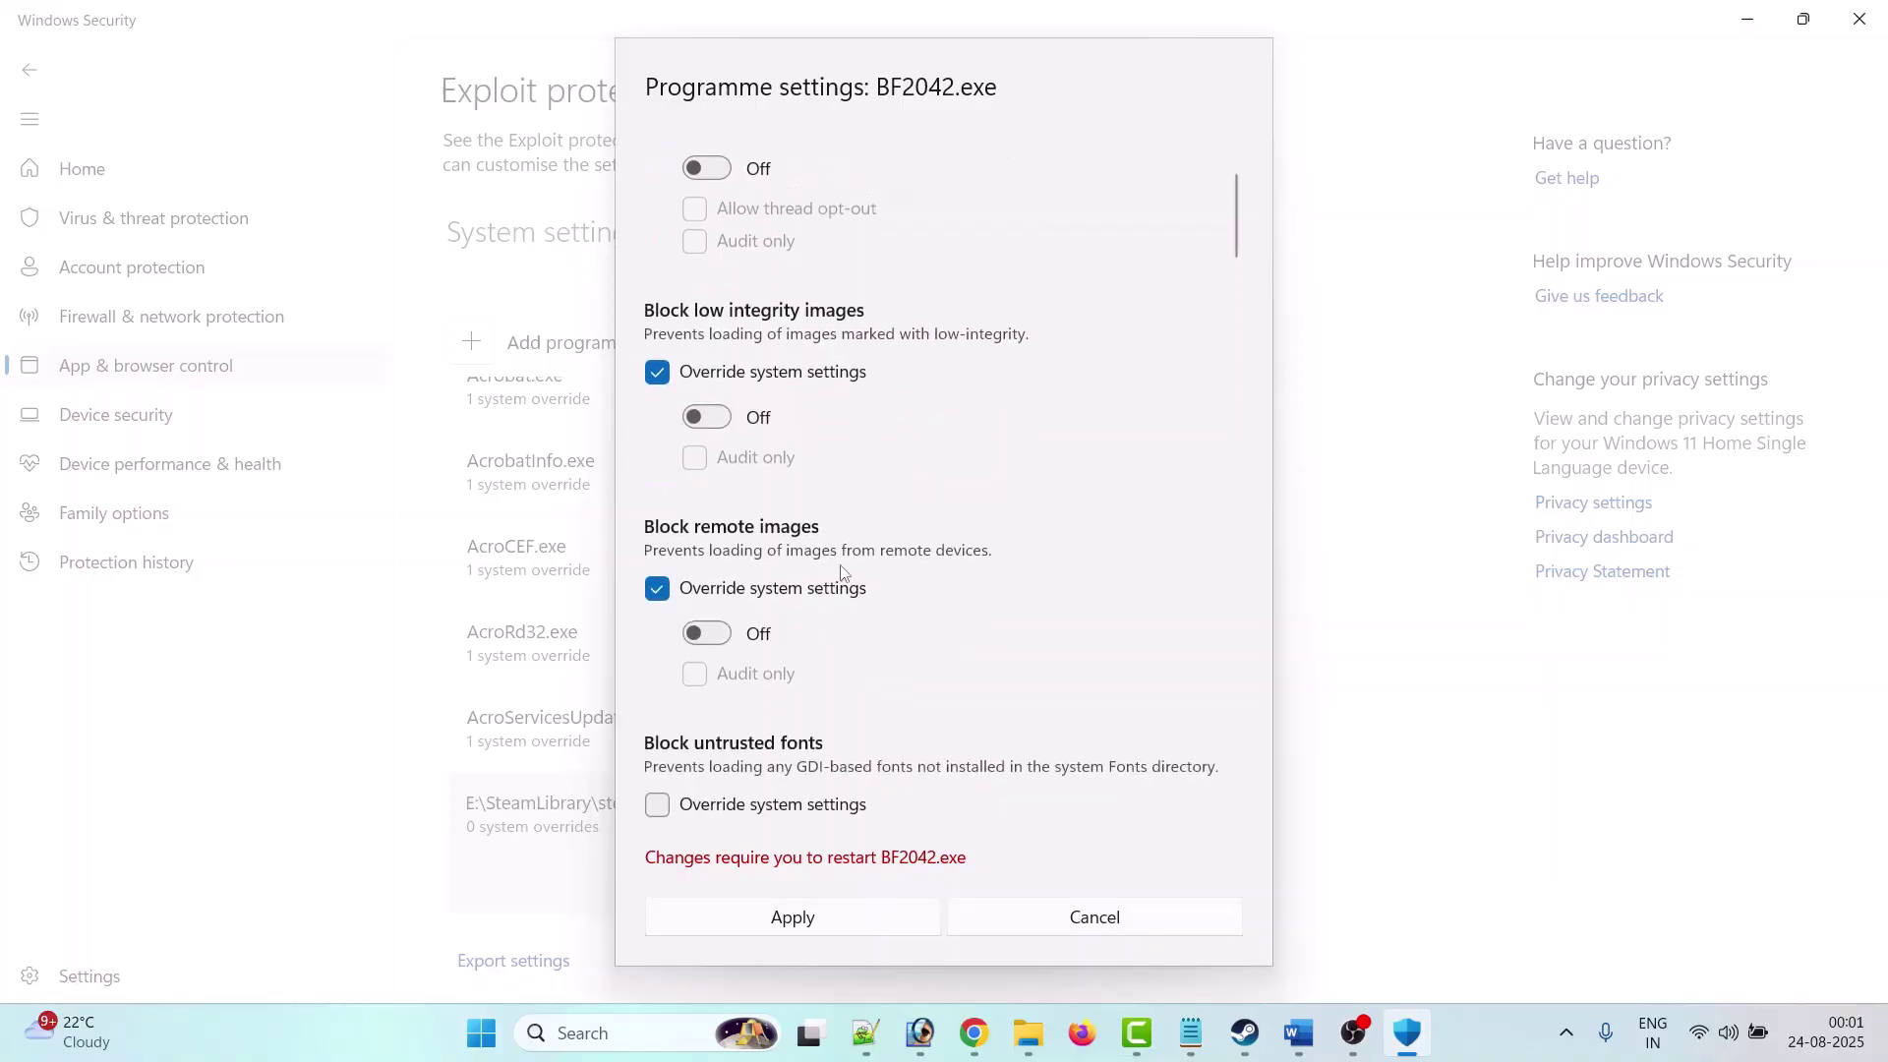
scroll(762, 546, down, 3)
click(657, 501)
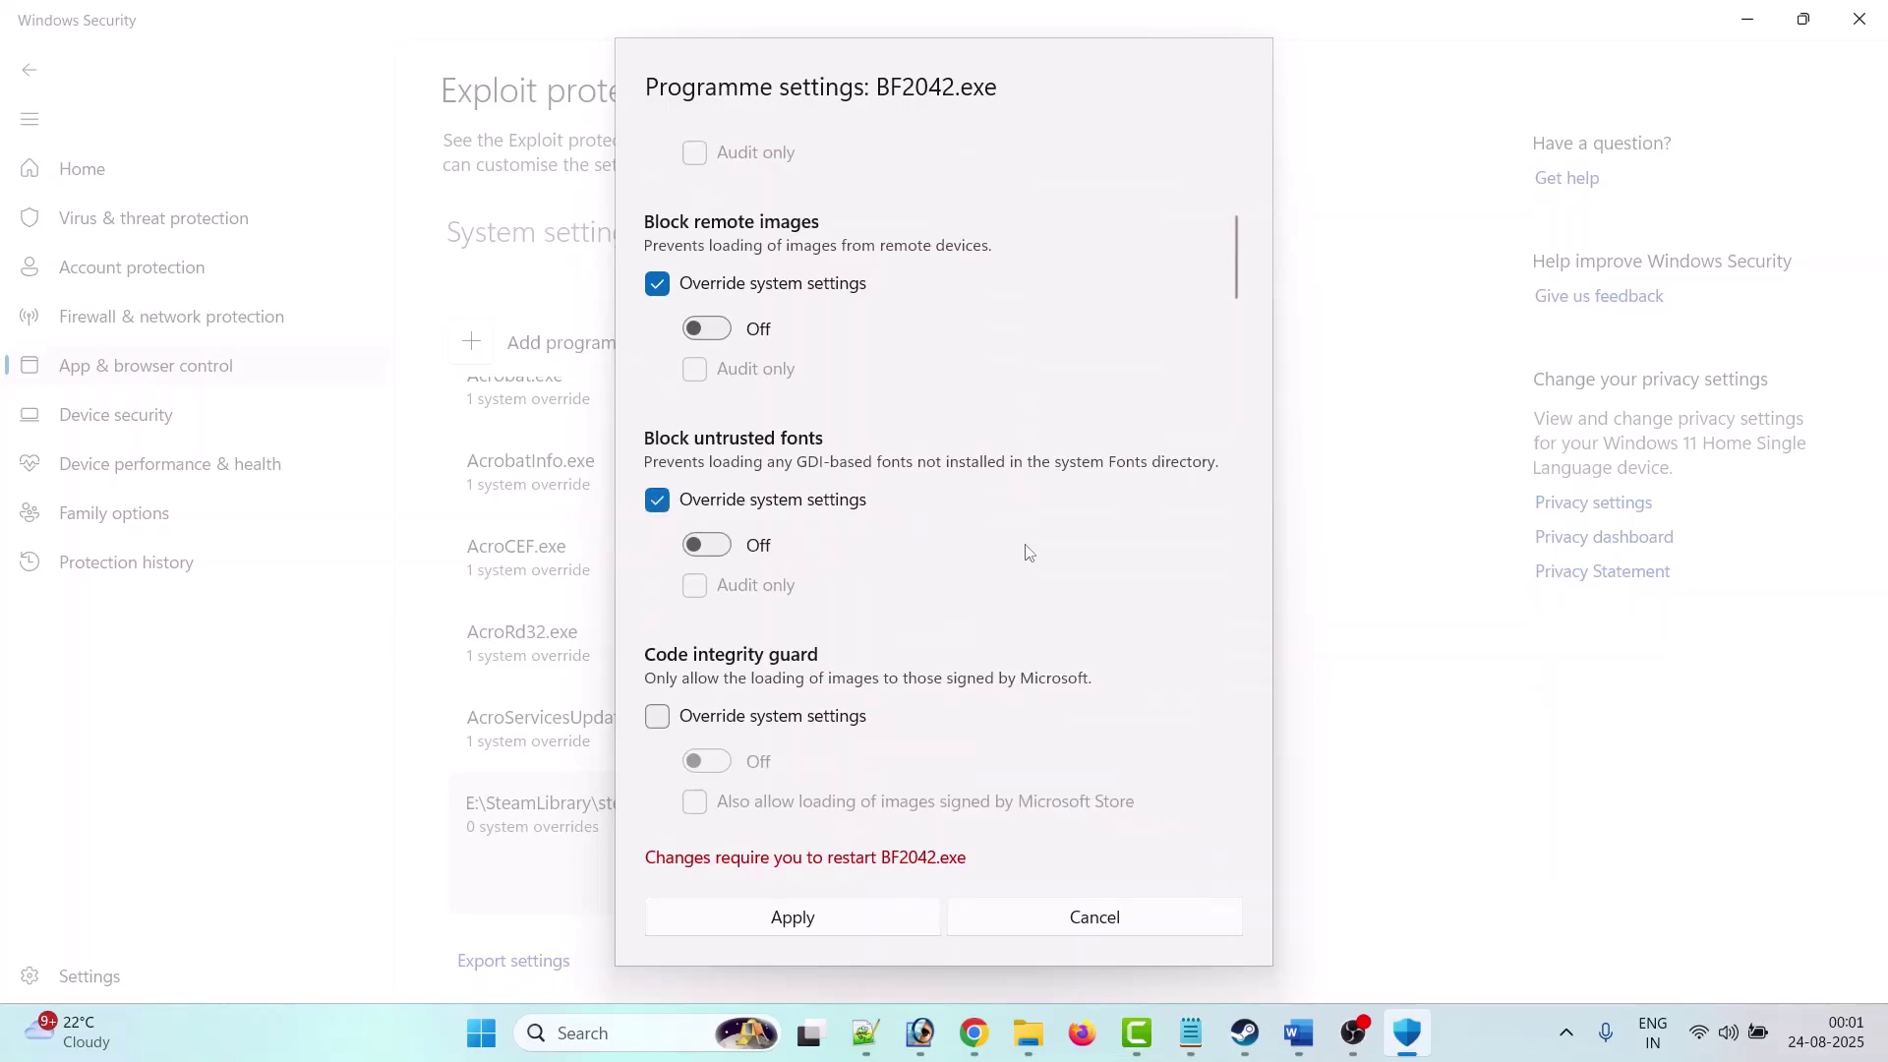
Step: Override the system settings for Code integrity guard, Control flow guard (CFG) and Data Execution Prevention (DEP), switching CFG and DEP off
scroll(922, 501, down, 1)
scroll(872, 467, down, 2)
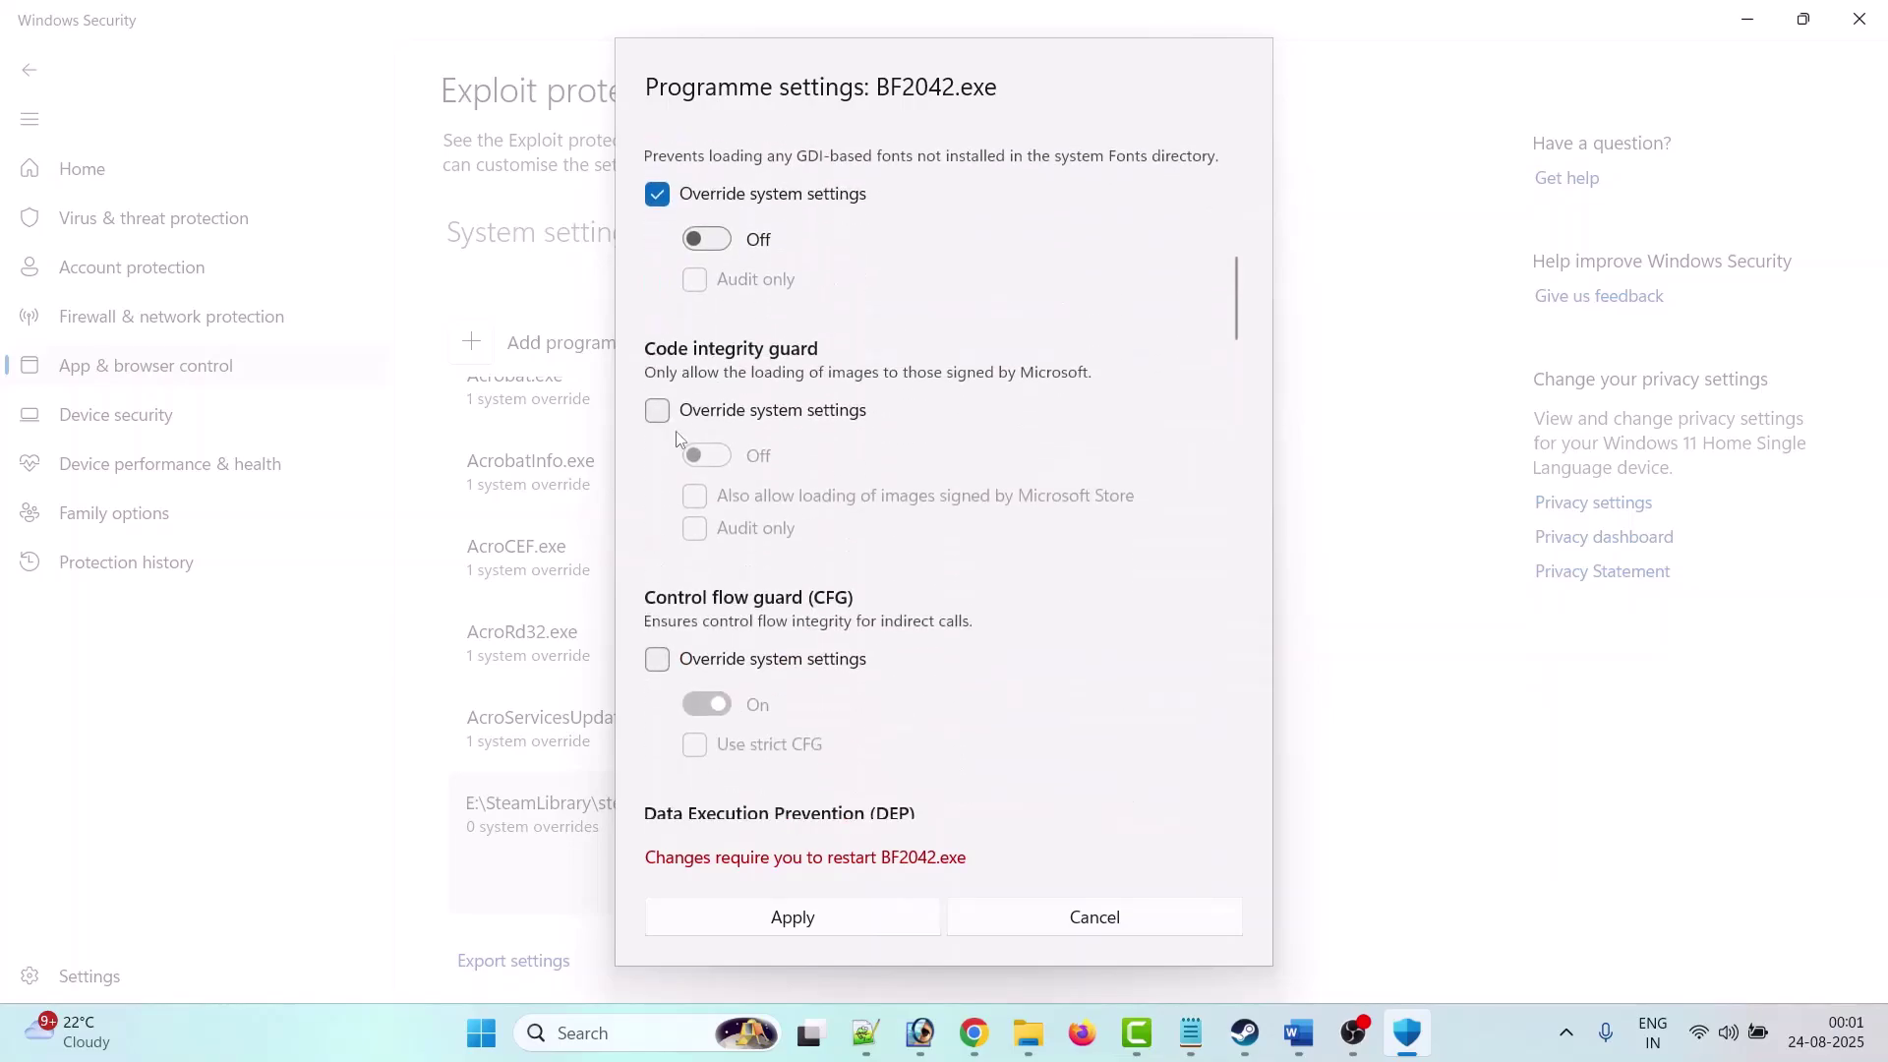
click(659, 411)
scroll(814, 468, down, 1)
click(657, 553)
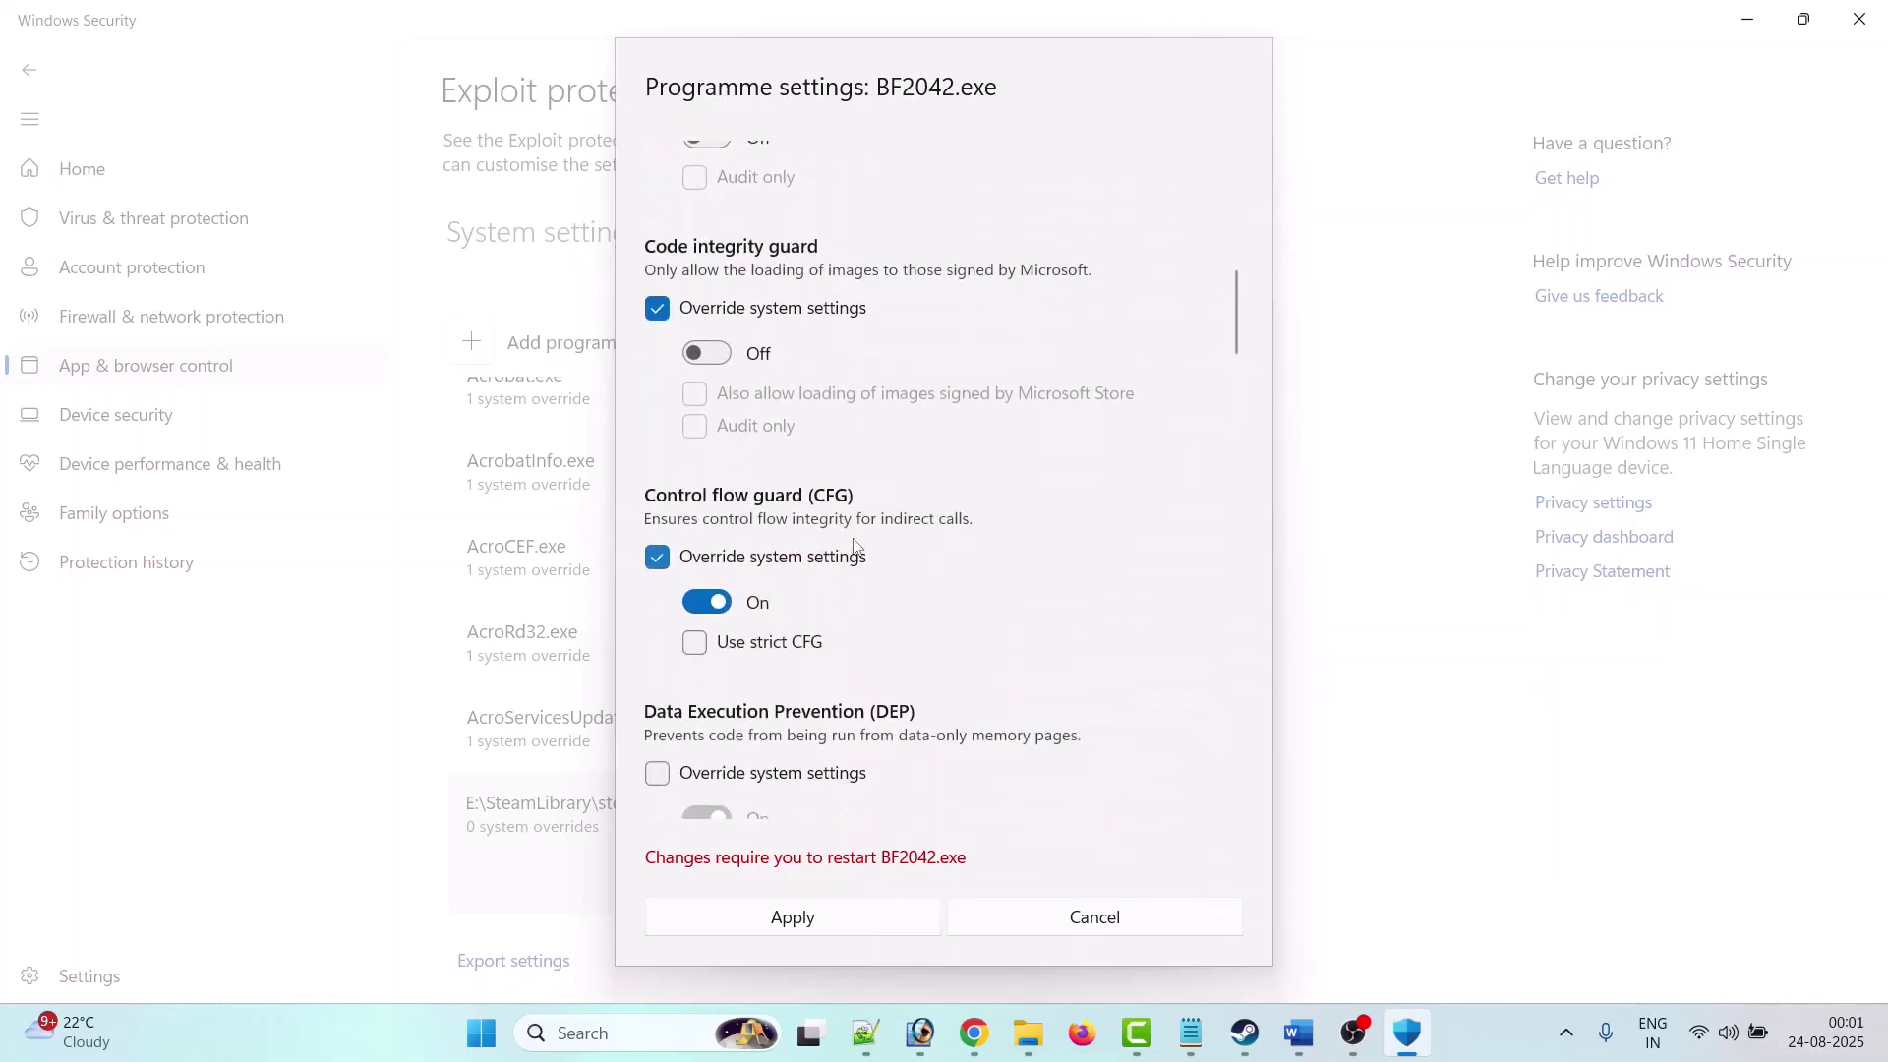
scroll(659, 555, down, 2)
click(659, 570)
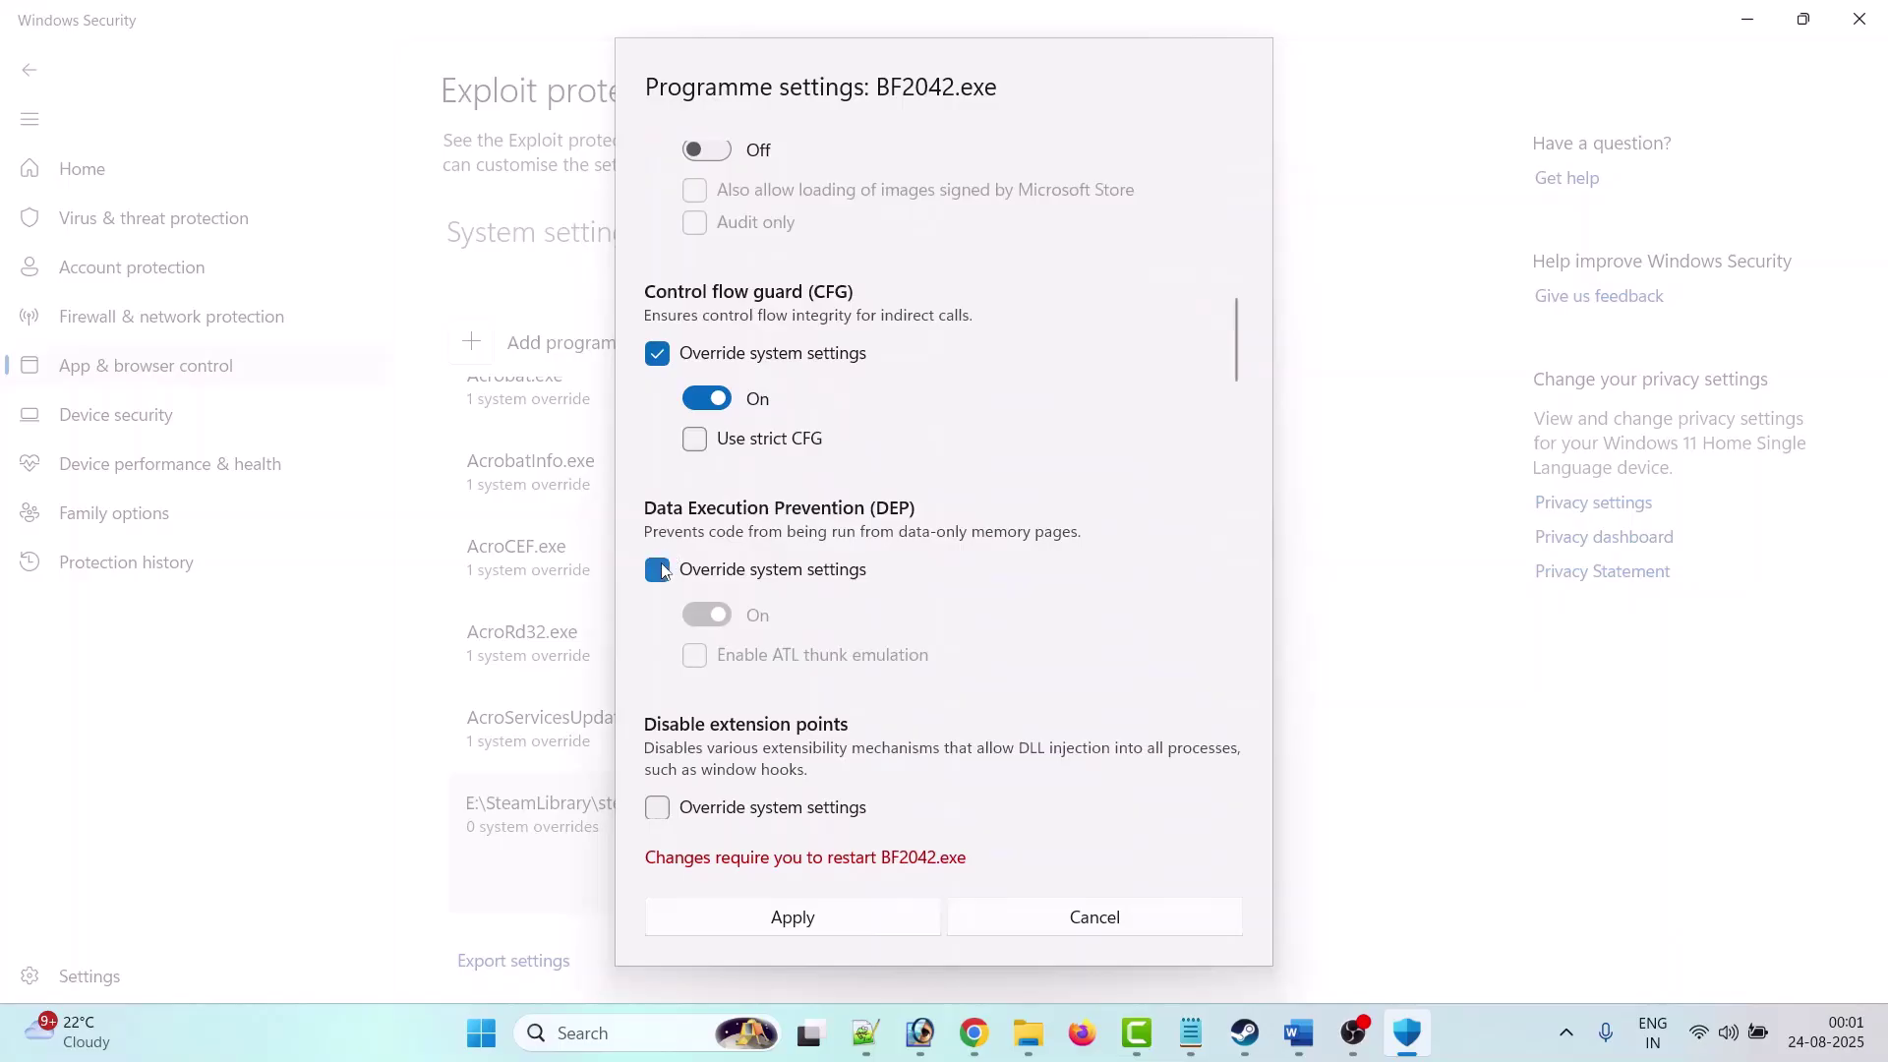
click(704, 399)
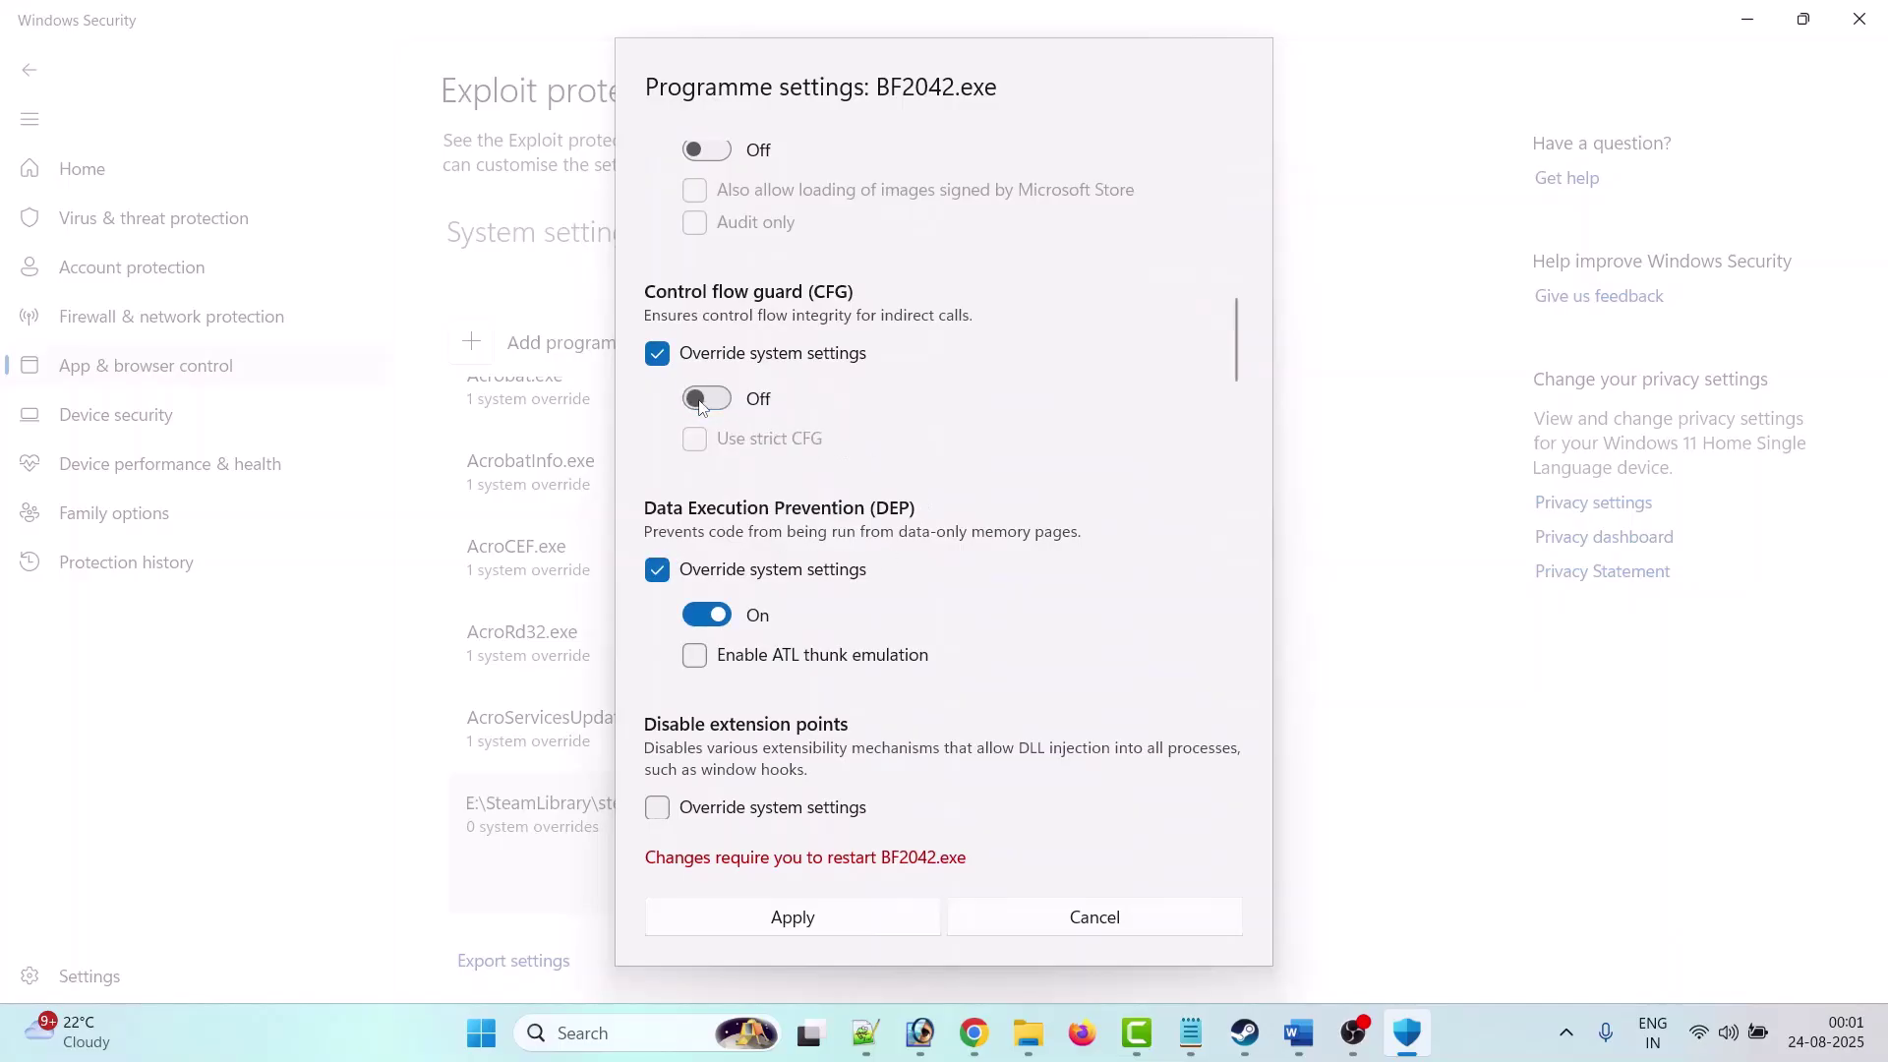
click(704, 617)
Step: Override the system settings for Disable extension points, Disable Win32k system calls, Do not allow child processes and Export address filtering (EAF), leaving each off
scroll(711, 630, down, 2)
click(657, 603)
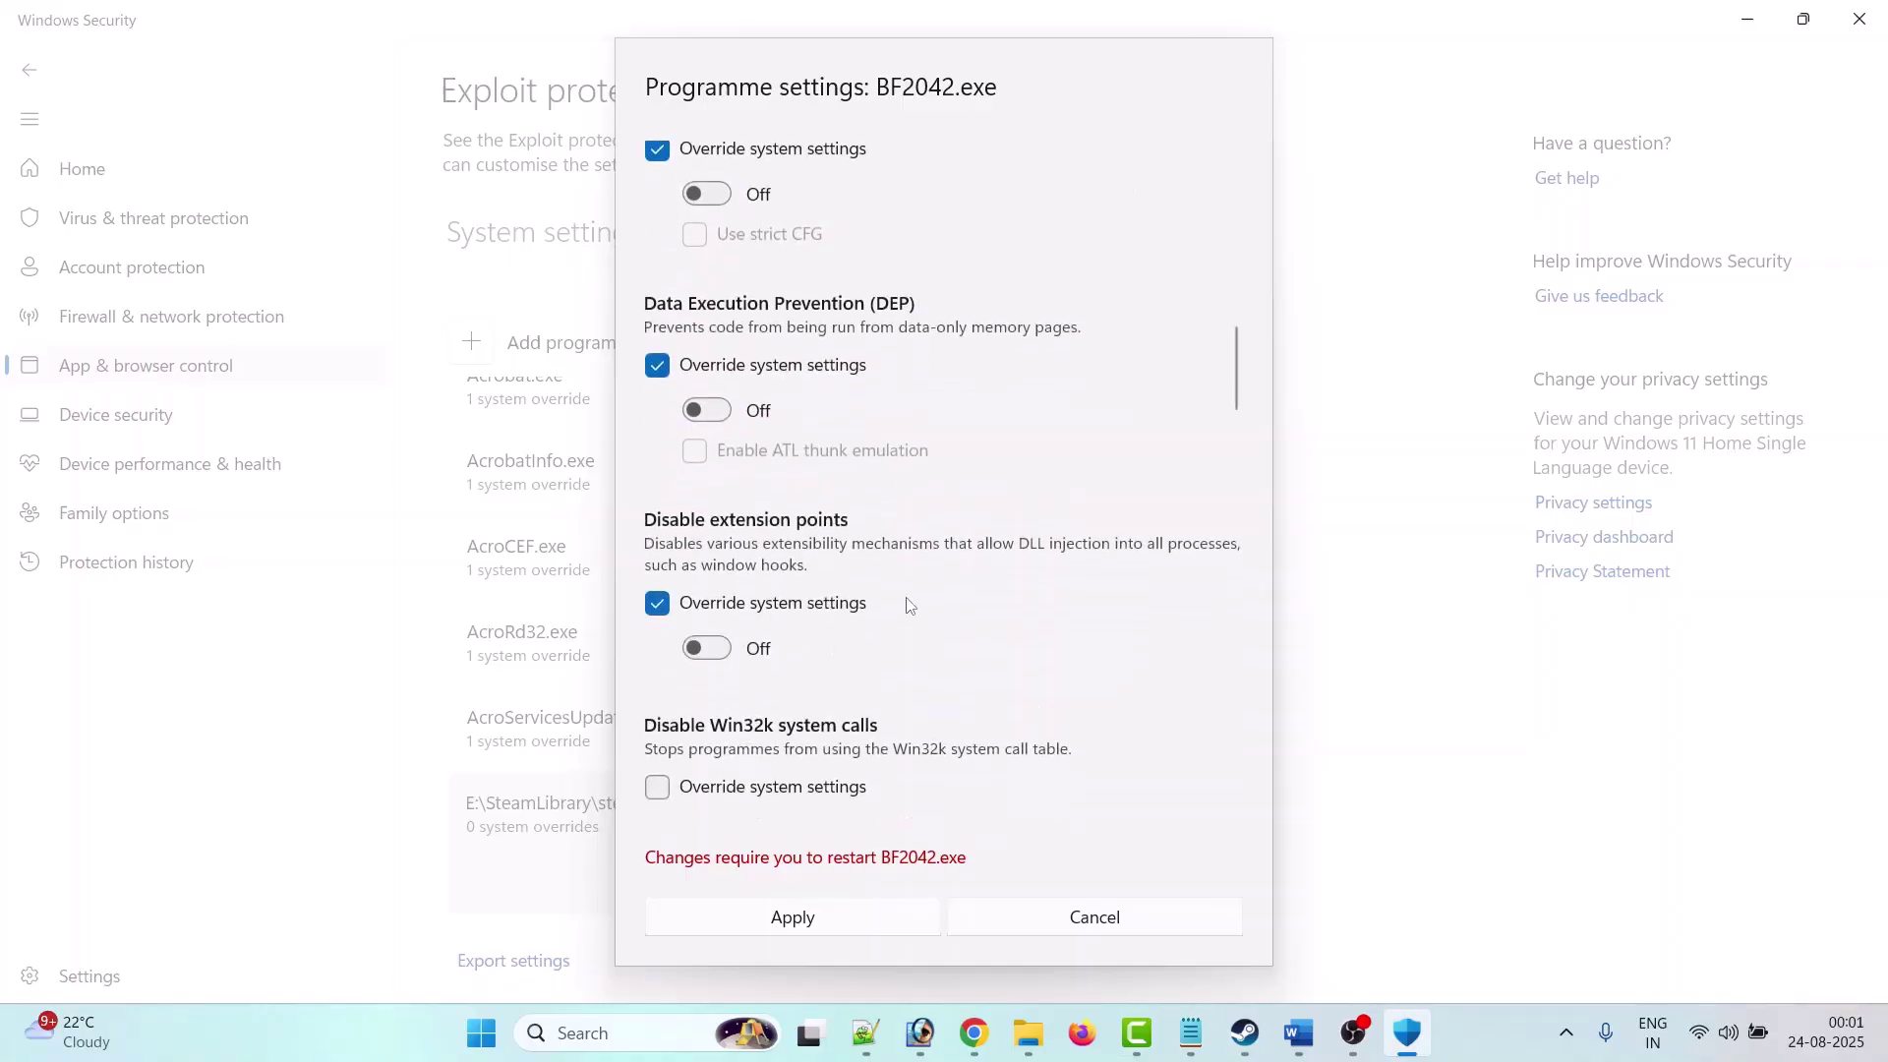
scroll(906, 603, down, 2)
click(658, 582)
scroll(764, 634, down, 2)
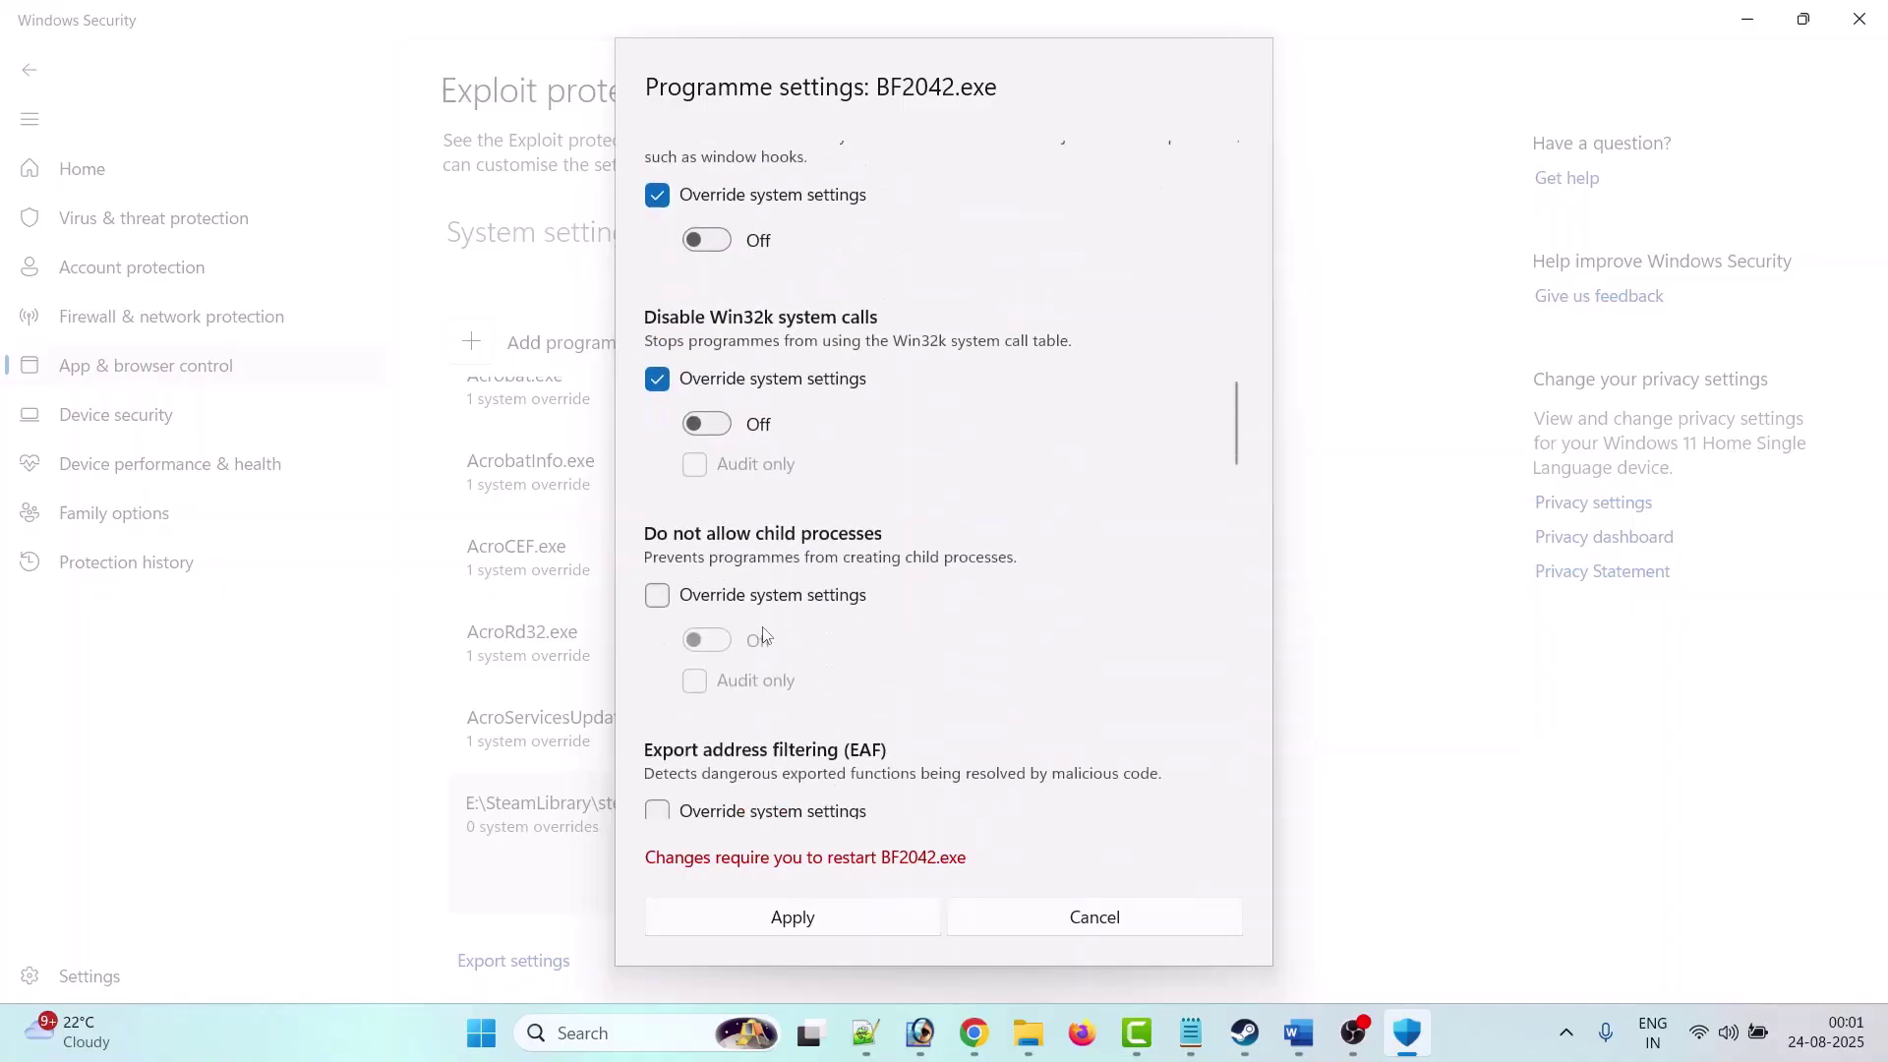
click(657, 595)
scroll(770, 625, down, 2)
click(661, 609)
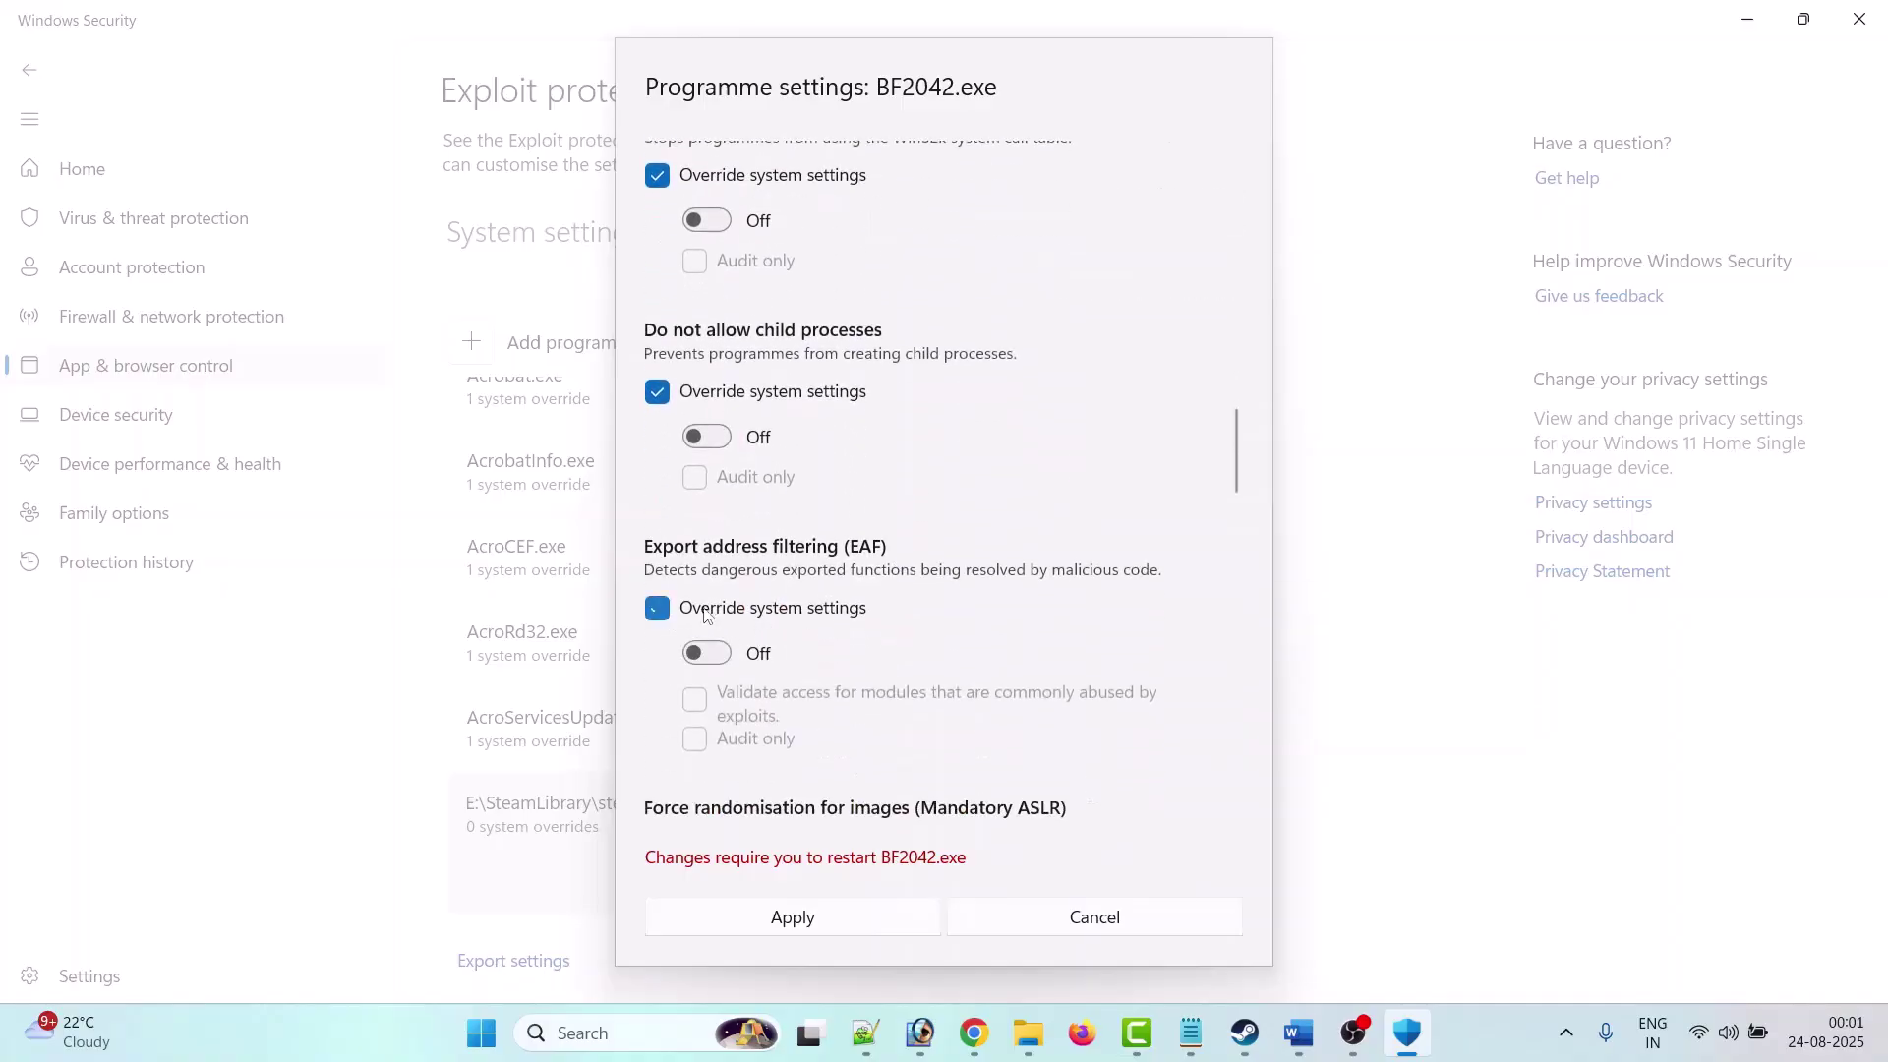
Step: Override the system settings for Mandatory ASLR, Hardware-enforced Stack Protection and Import address filtering (IAF), leaving each off
scroll(669, 630, down, 2)
click(659, 666)
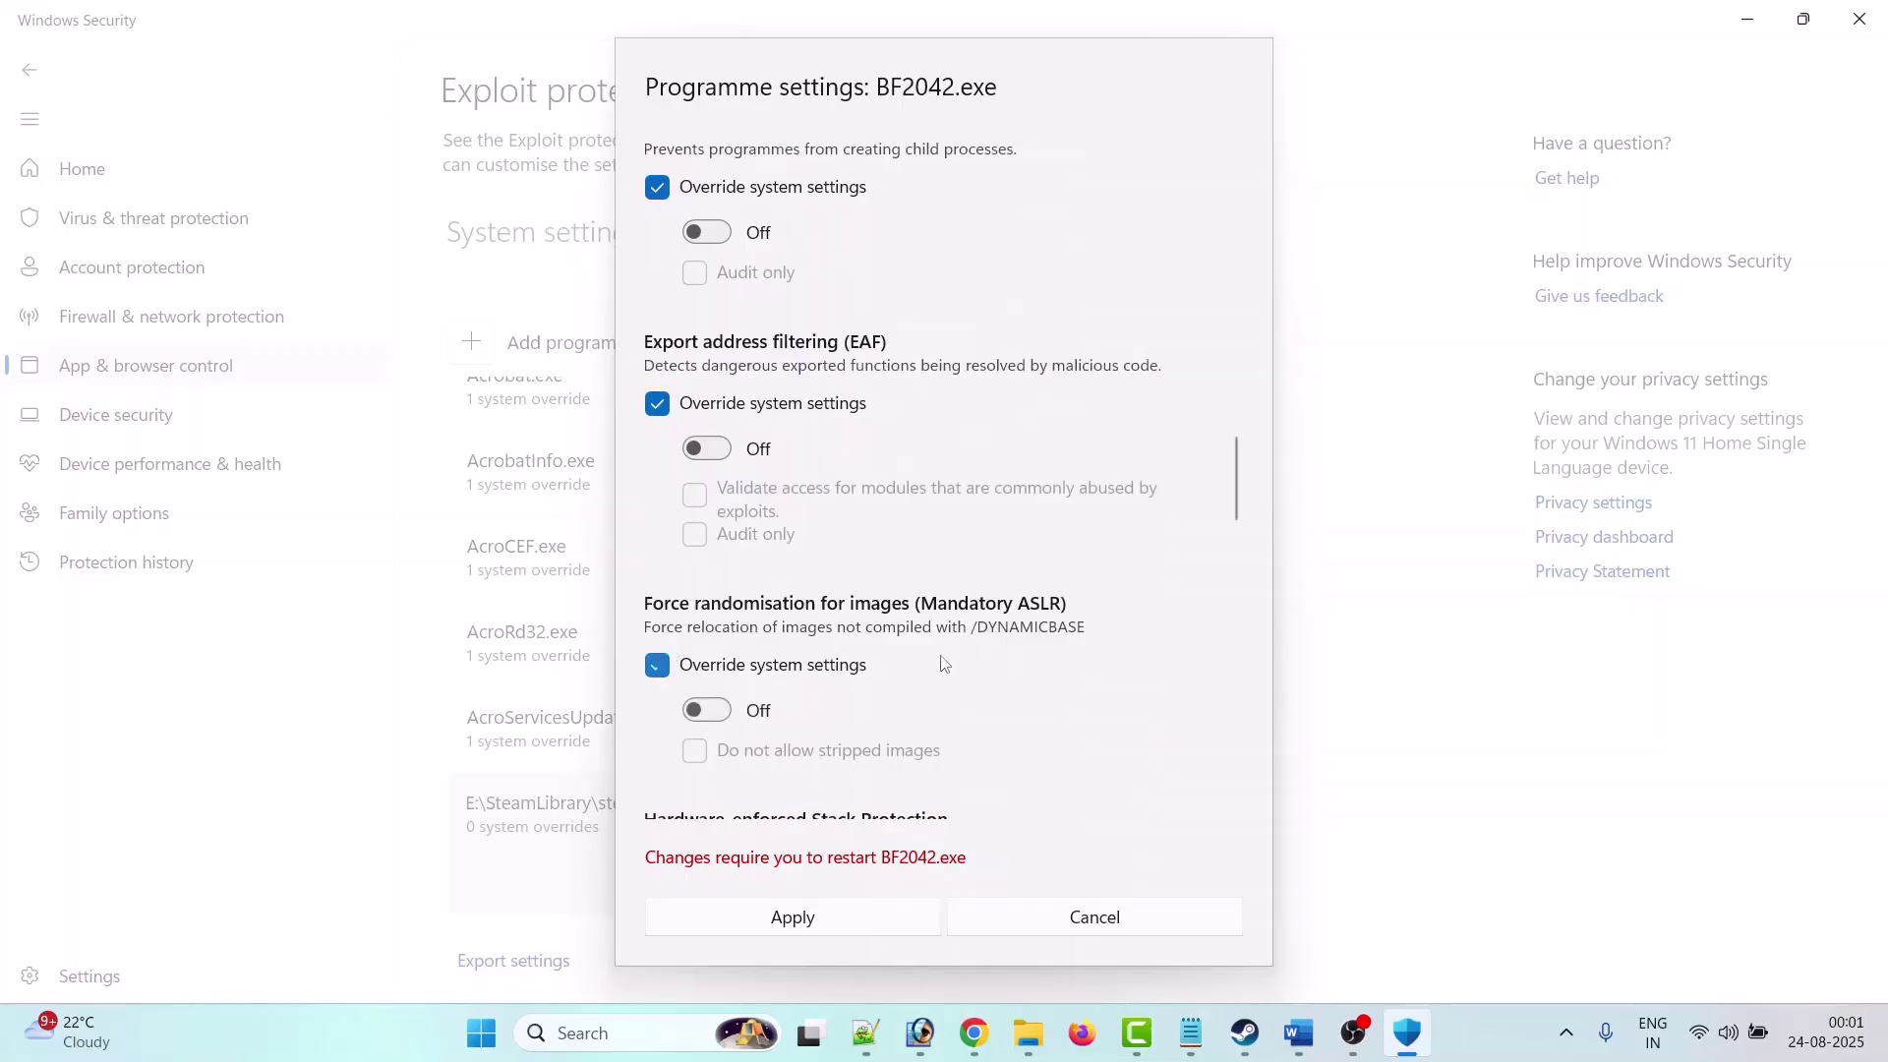
scroll(671, 629, down, 3)
click(673, 604)
scroll(678, 580, down, 3)
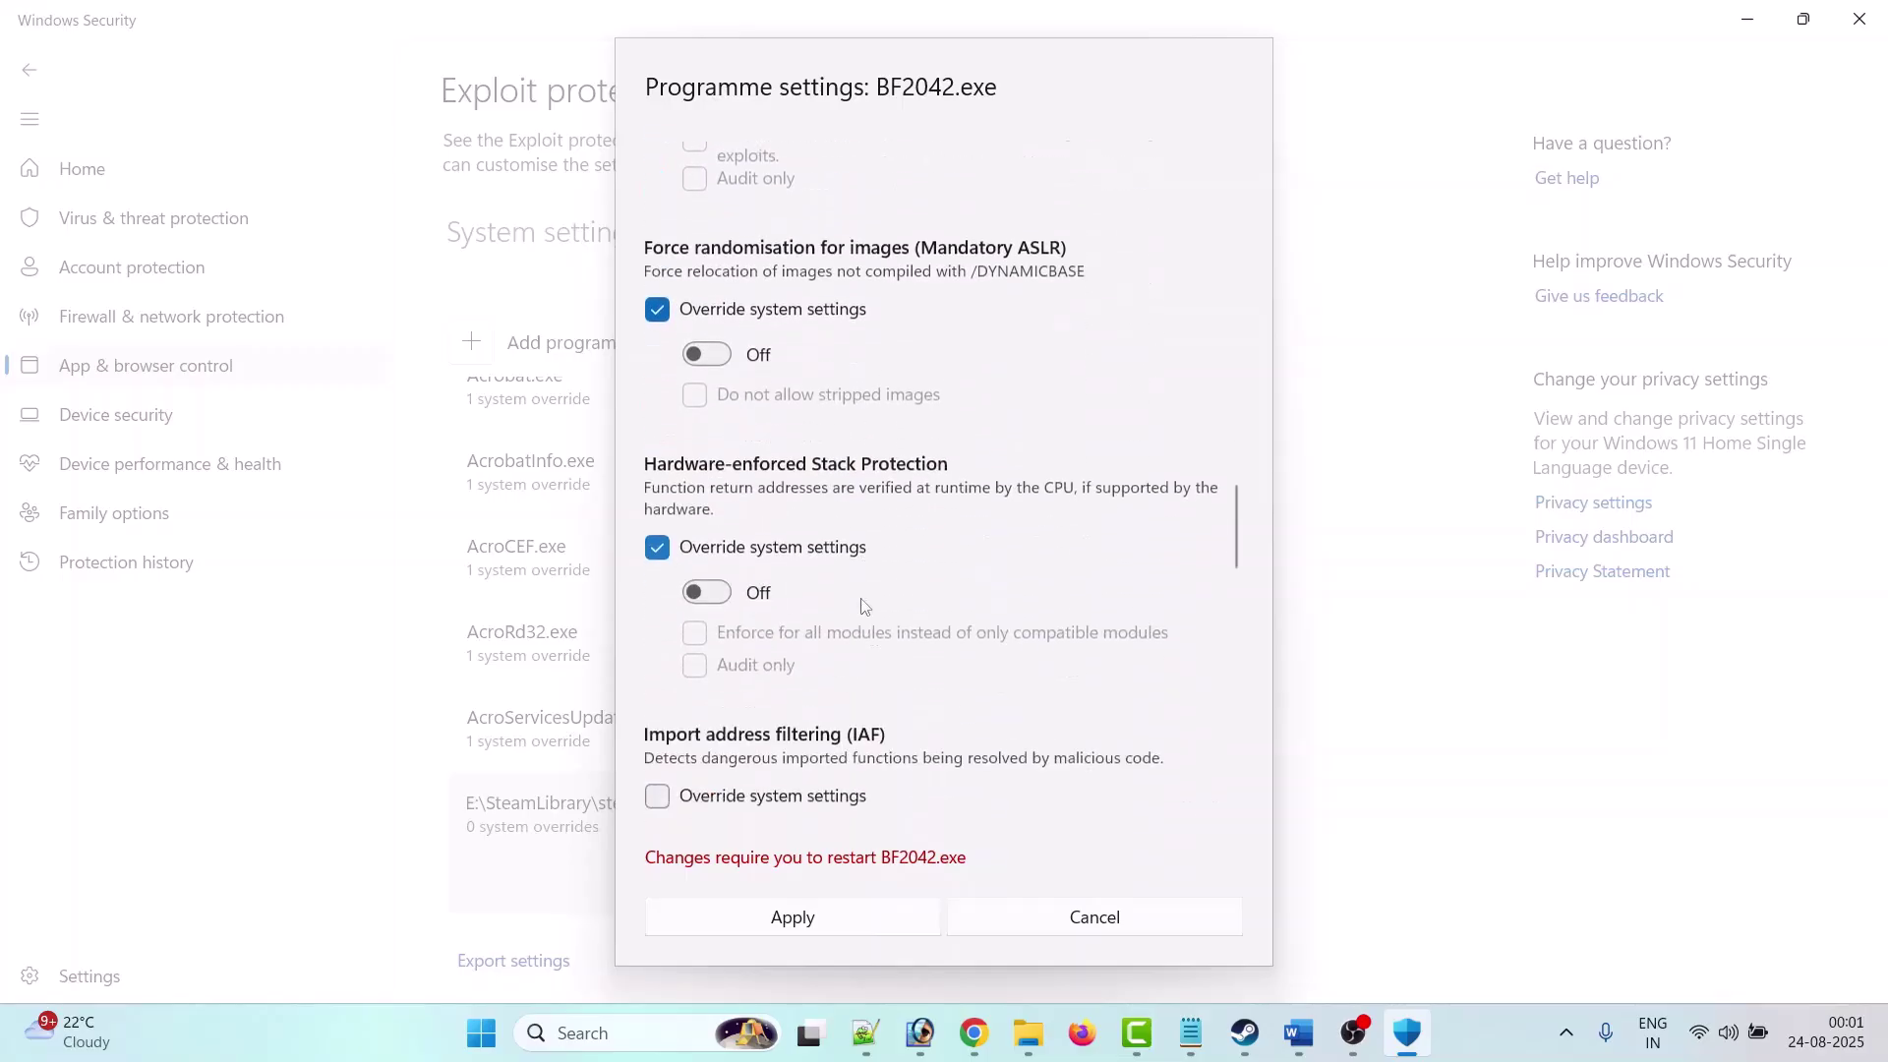
click(664, 549)
Step: Enable the system settings override for Bottom-up ASLR, Simulate execution (SimExec) and Validate API invocation (CallerCheck)
scroll(664, 549, down, 2)
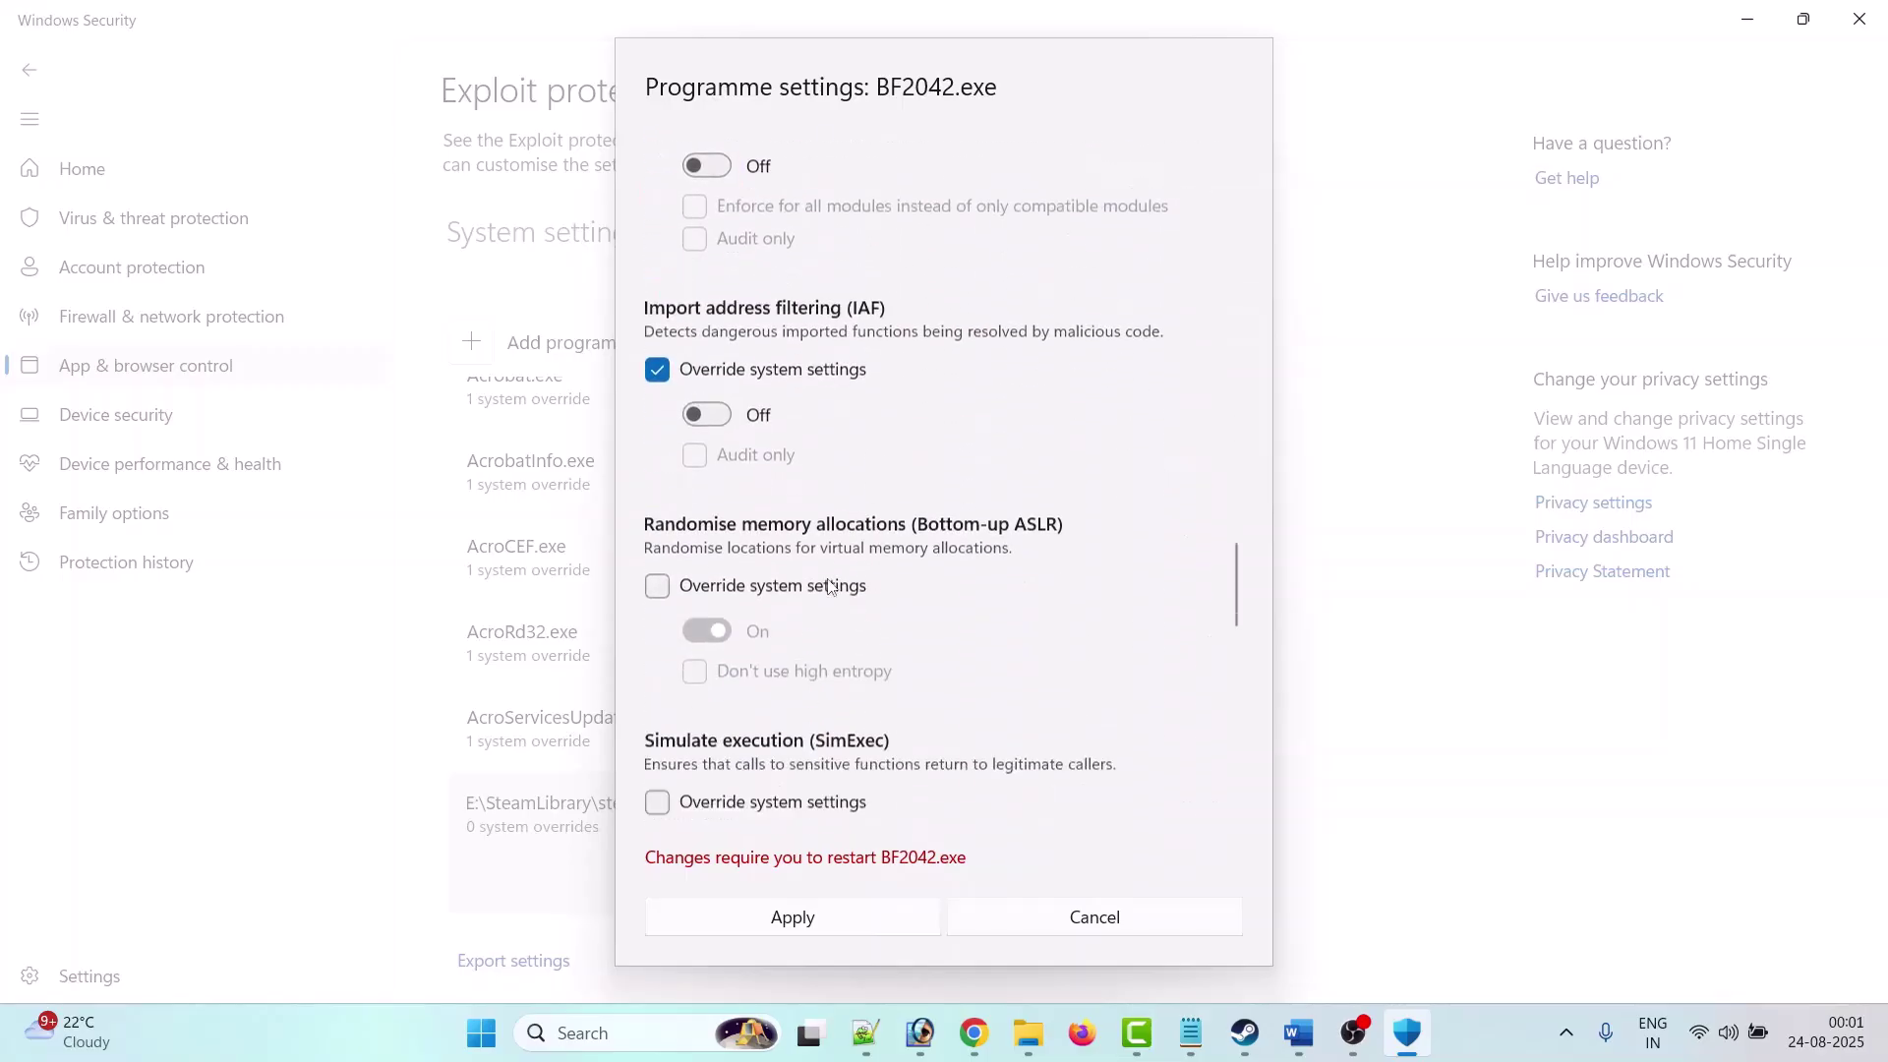
click(657, 553)
scroll(658, 570, down, 2)
click(657, 567)
scroll(659, 575, down, 2)
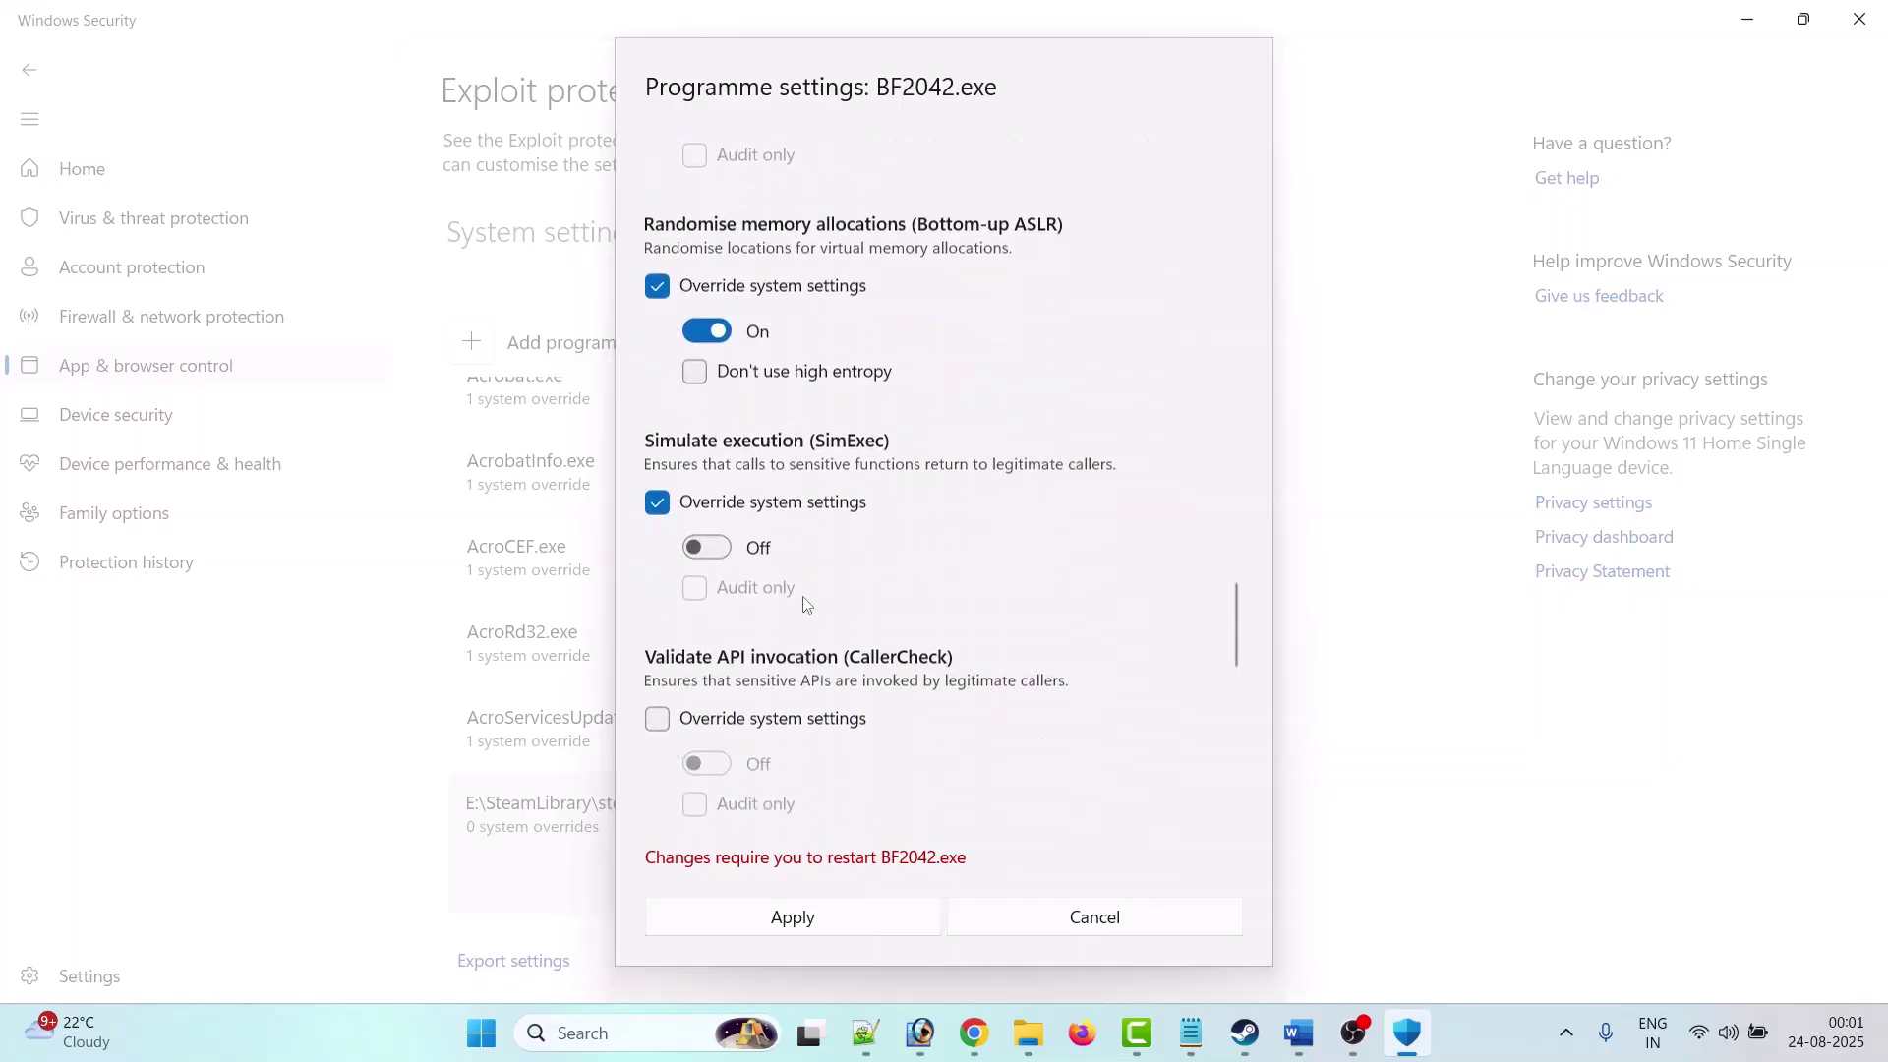
click(657, 576)
Step: Override Validate exception chains (SEHOP) and switch it off, and override Validate handle usage as well
scroll(659, 580, down, 2)
click(656, 585)
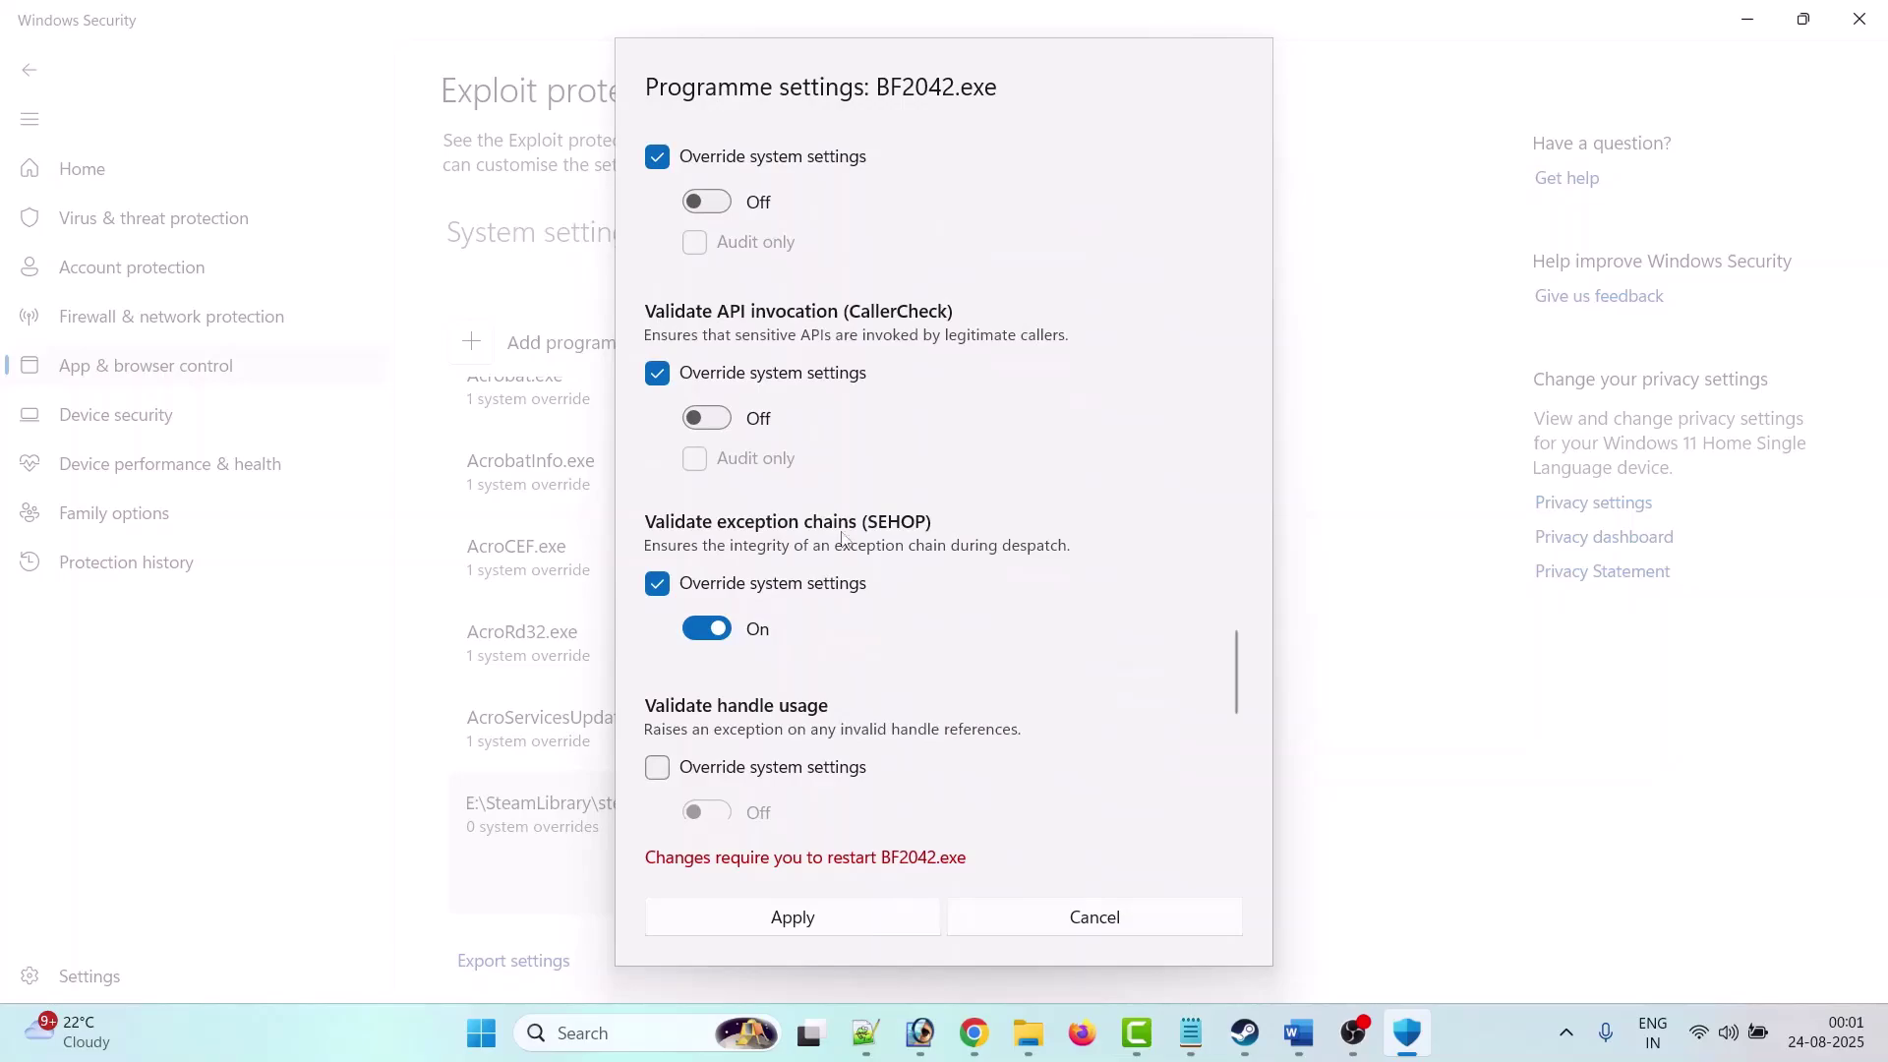
click(704, 629)
scroll(704, 634, down, 2)
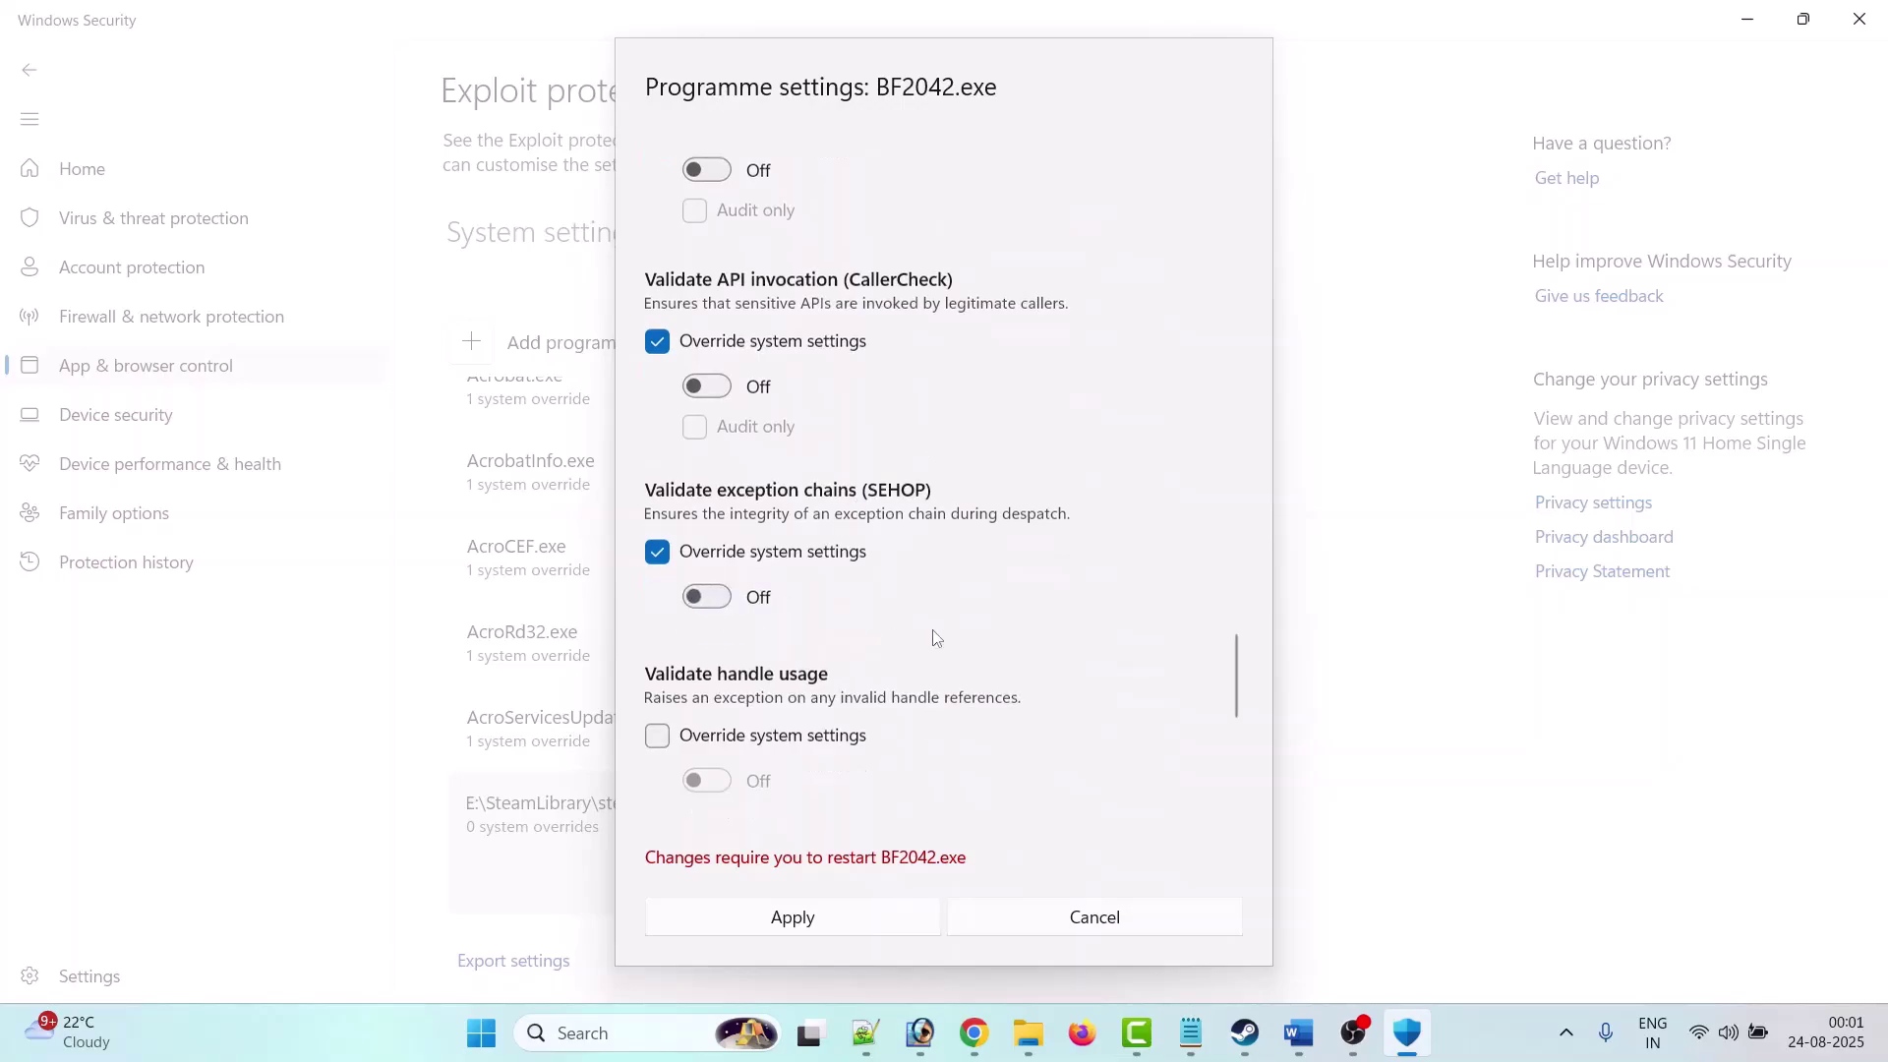
click(657, 558)
Step: Override Validate heap integrity, image dependency integrity and stack integrity (StackPivot), switching heap integrity off
scroll(688, 576, down, 2)
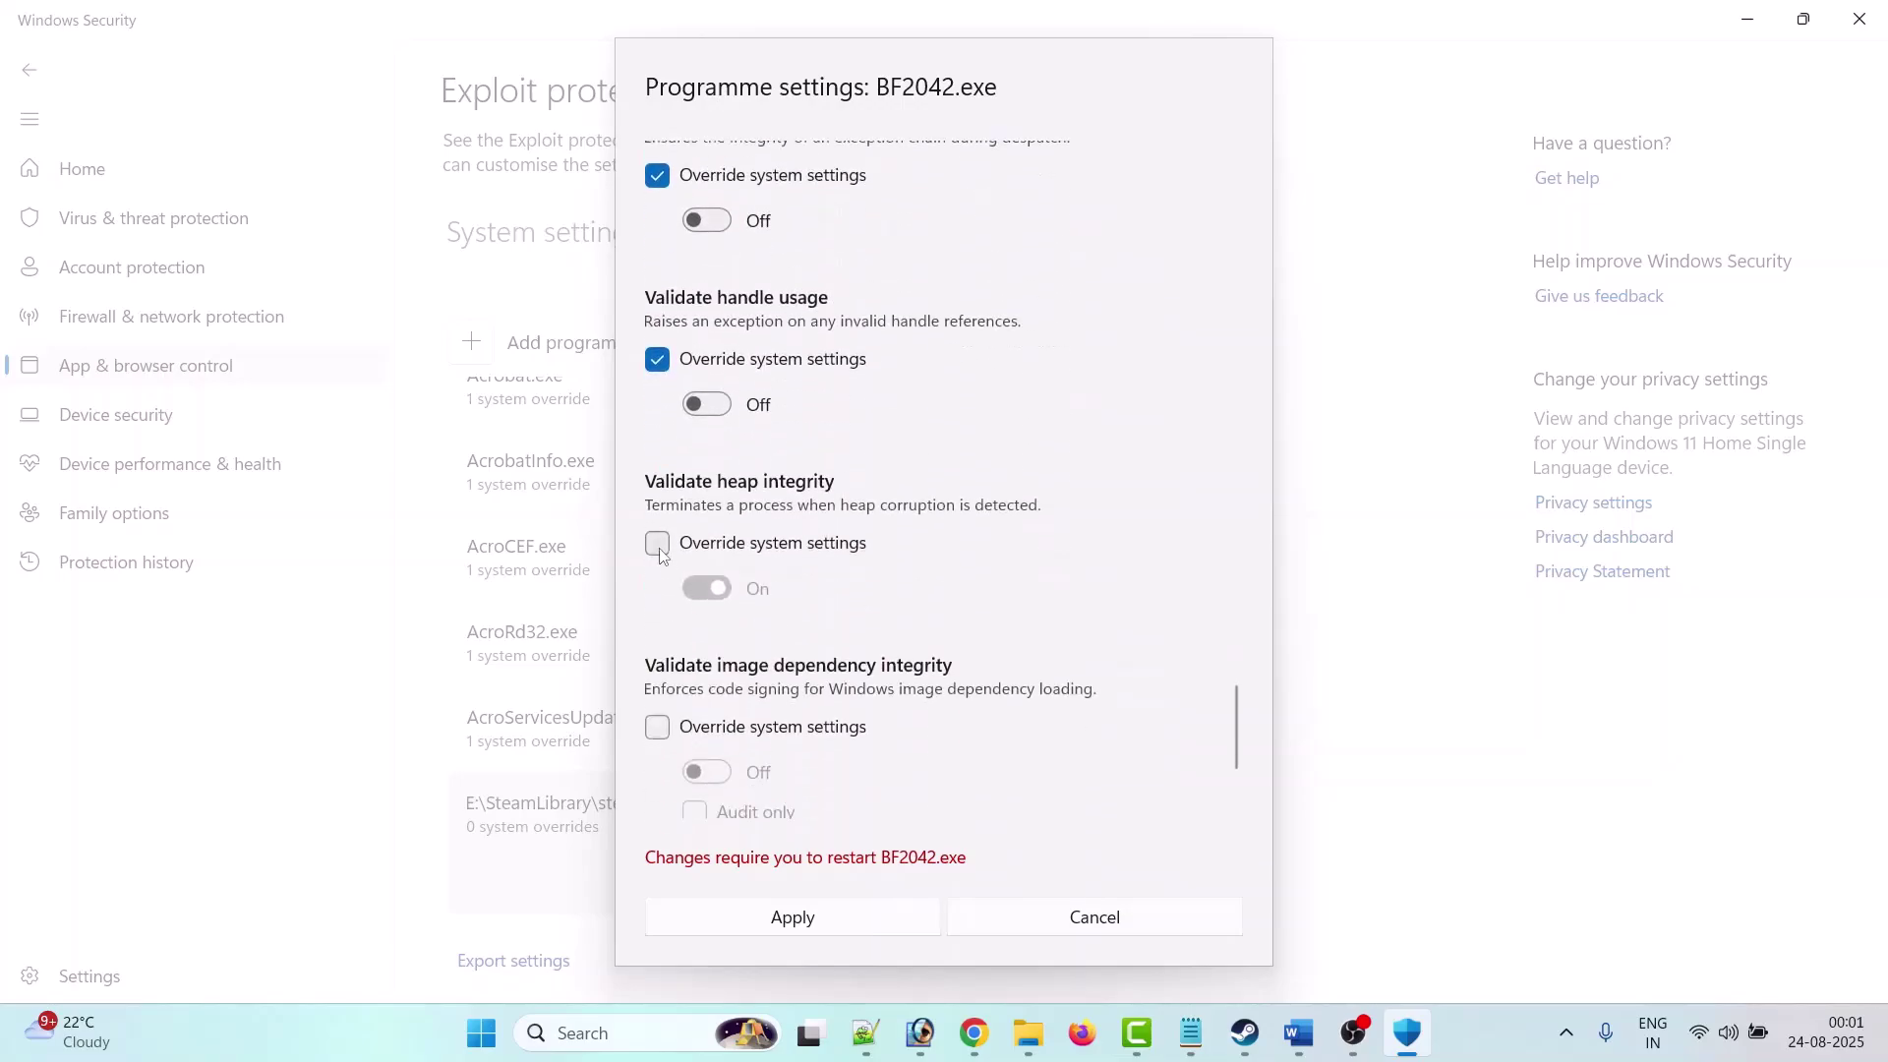
click(657, 547)
scroll(657, 546, down, 1)
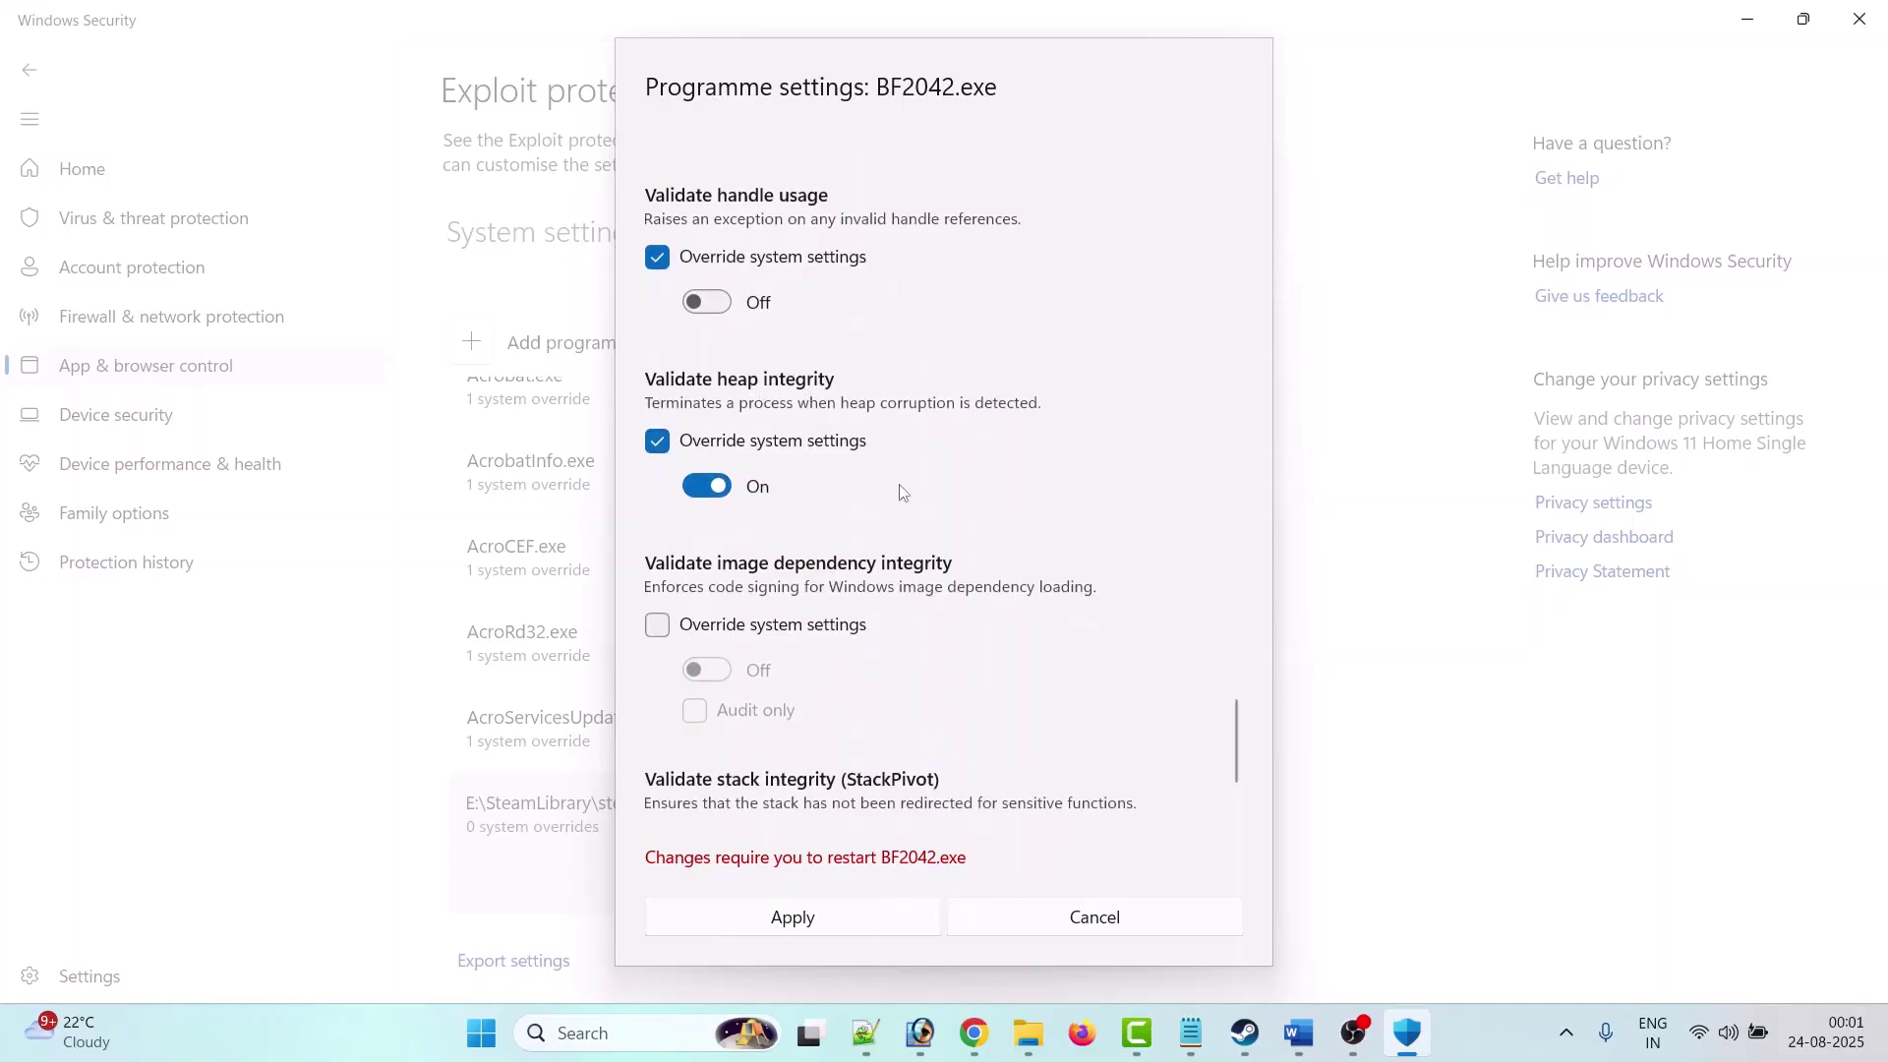
click(706, 485)
scroll(668, 536, down, 1)
click(658, 524)
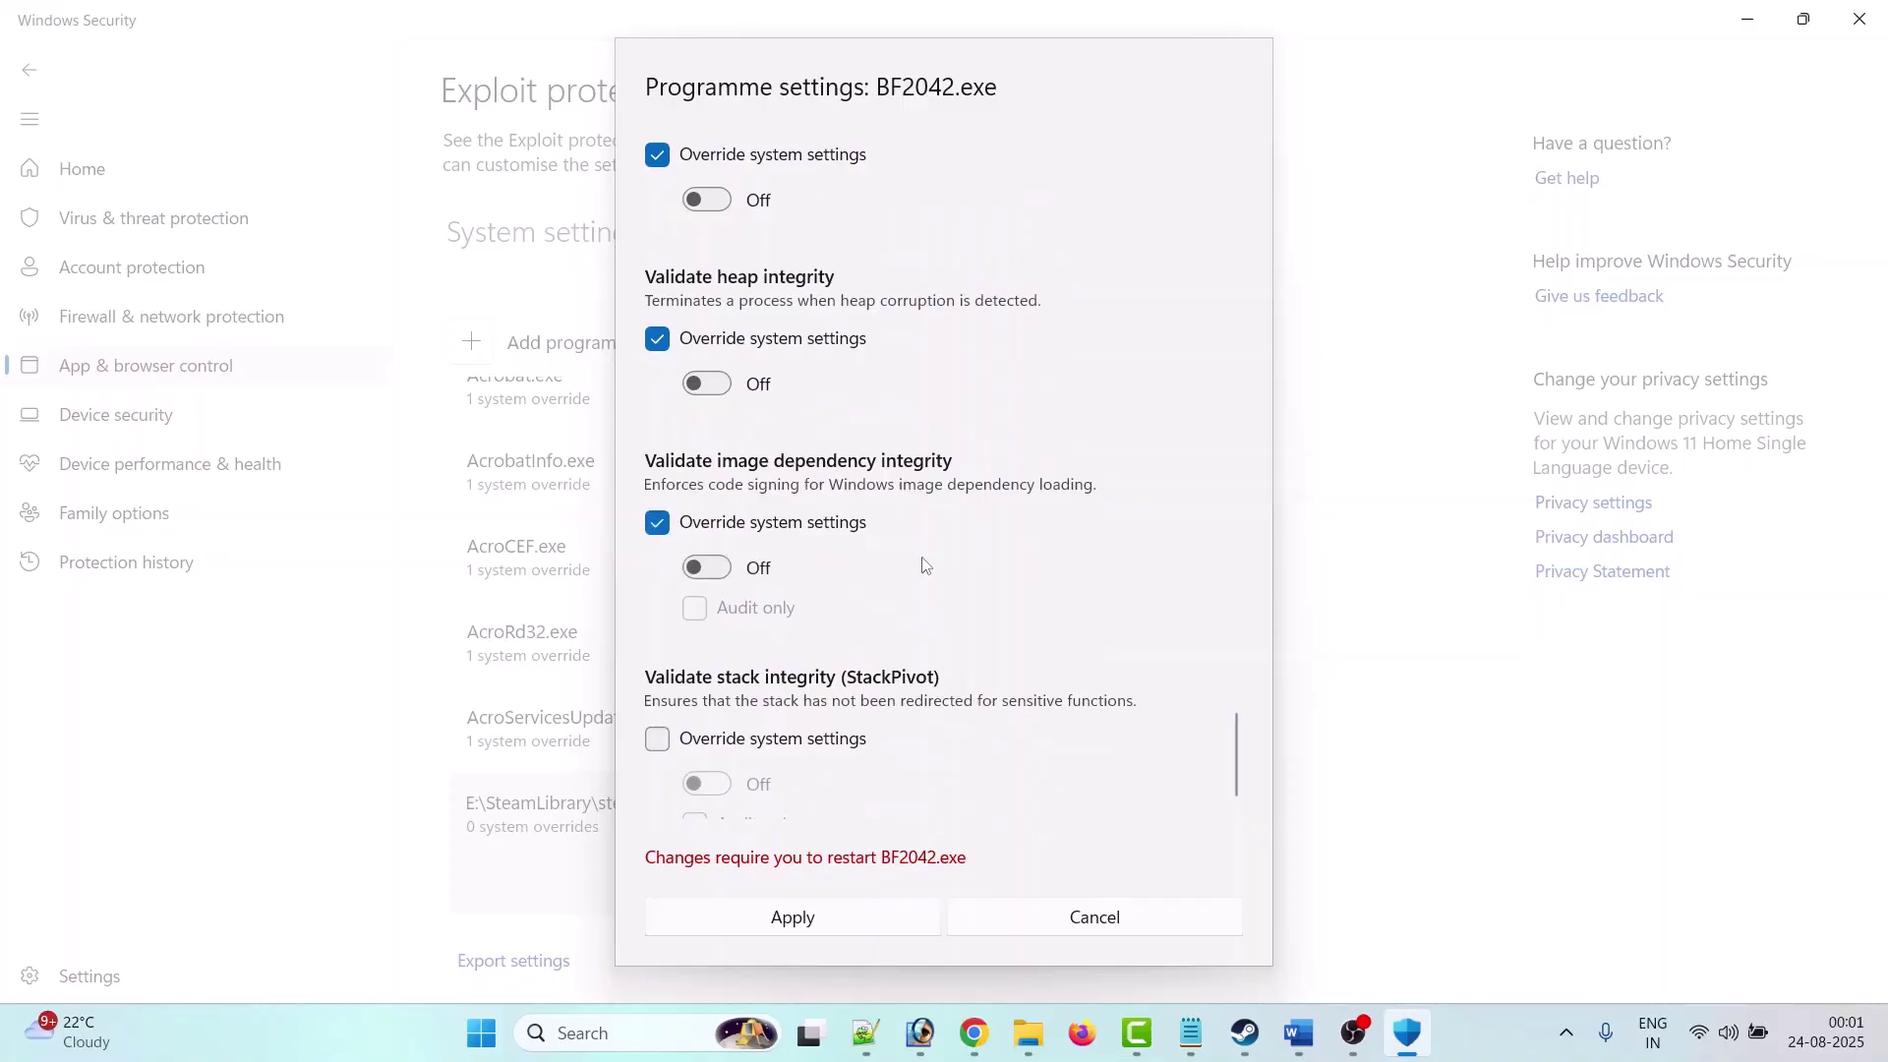
scroll(664, 688, down, 1)
click(656, 718)
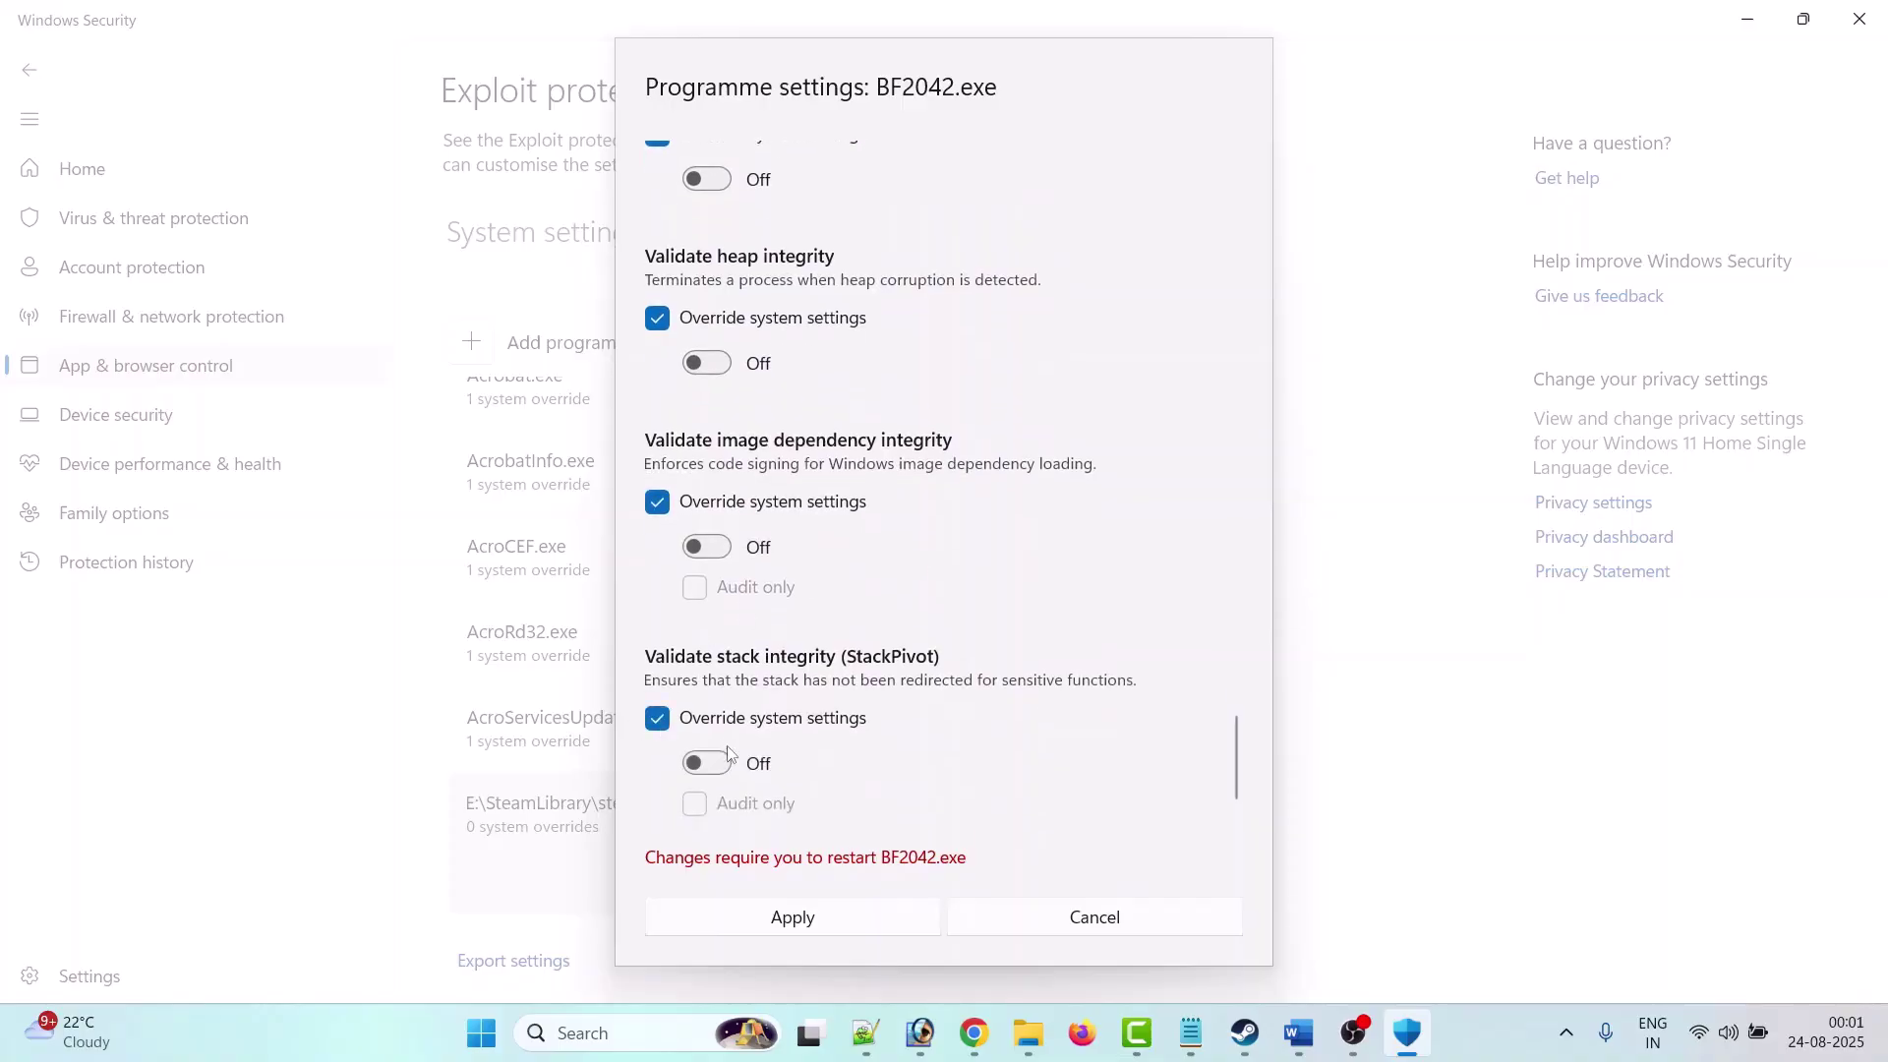
Step: Recheck the overridden mitigations and switch off Randomise memory allocations (Bottom-up ASLR)
scroll(689, 733, up, 2)
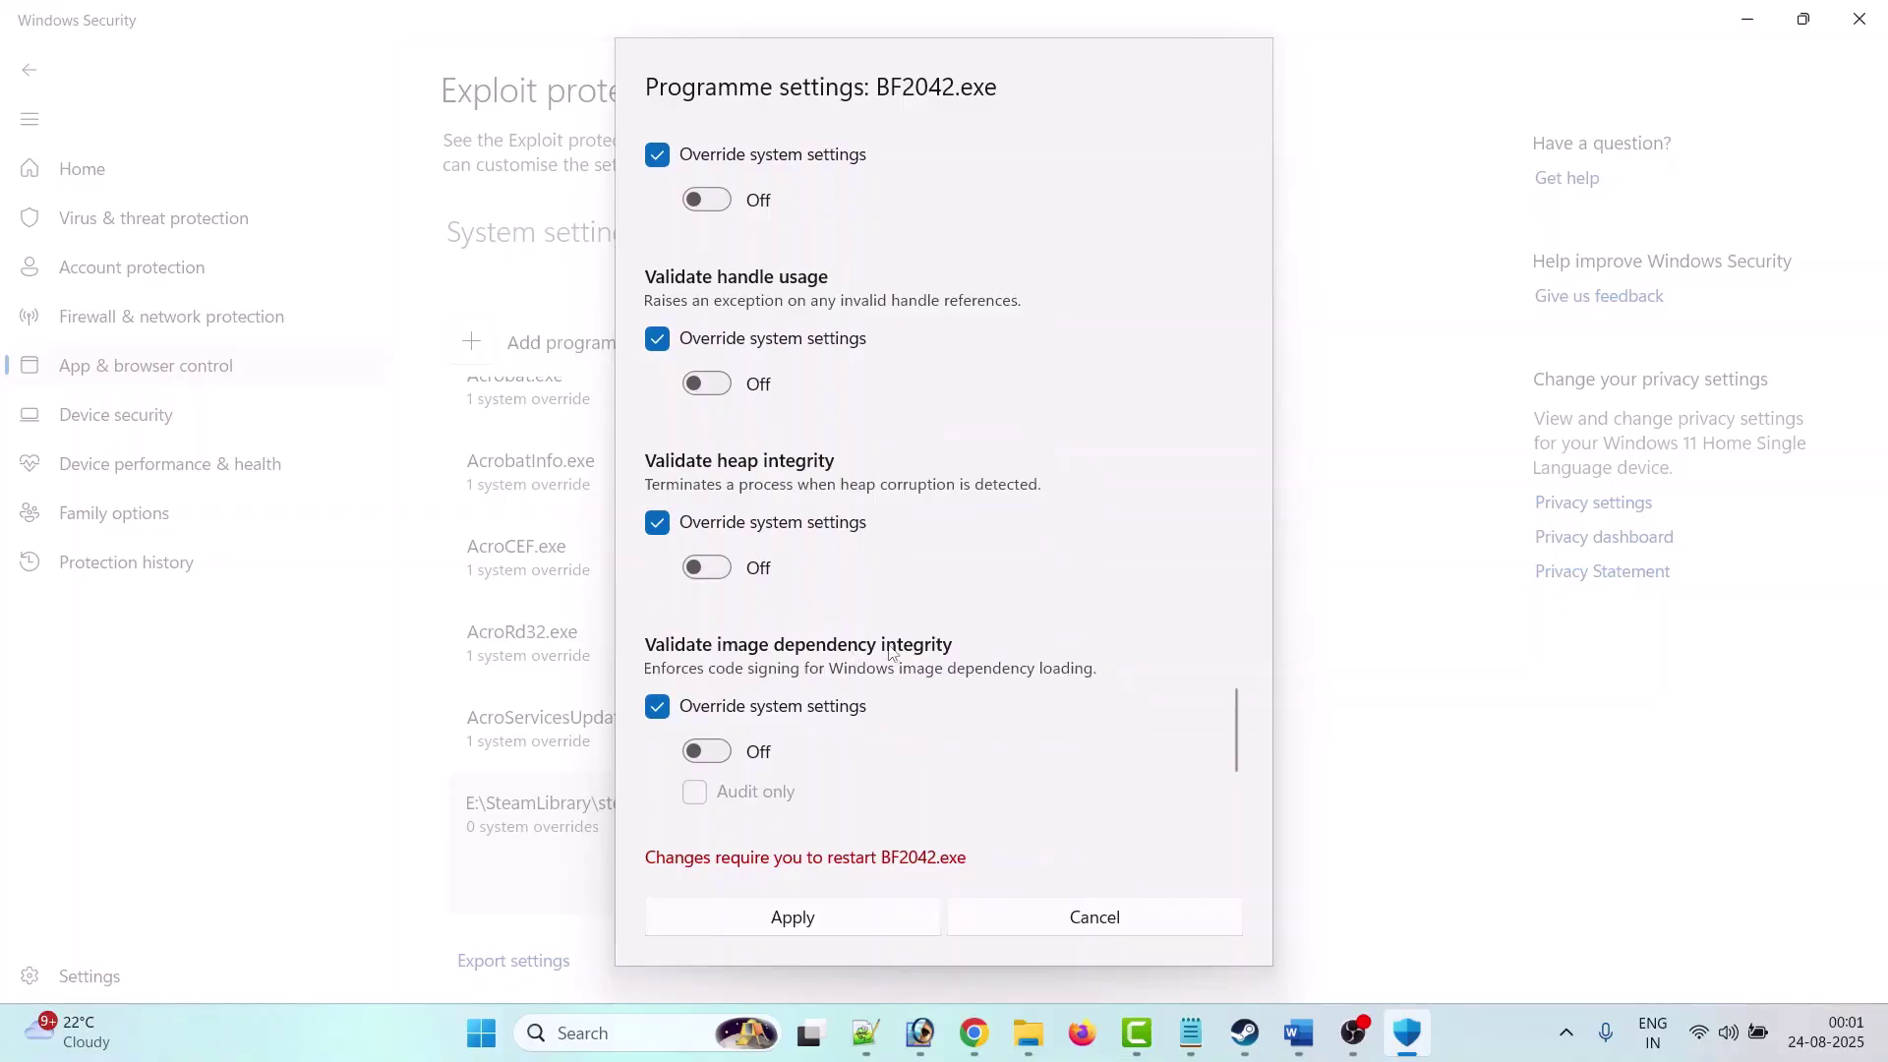
scroll(890, 652, up, 20)
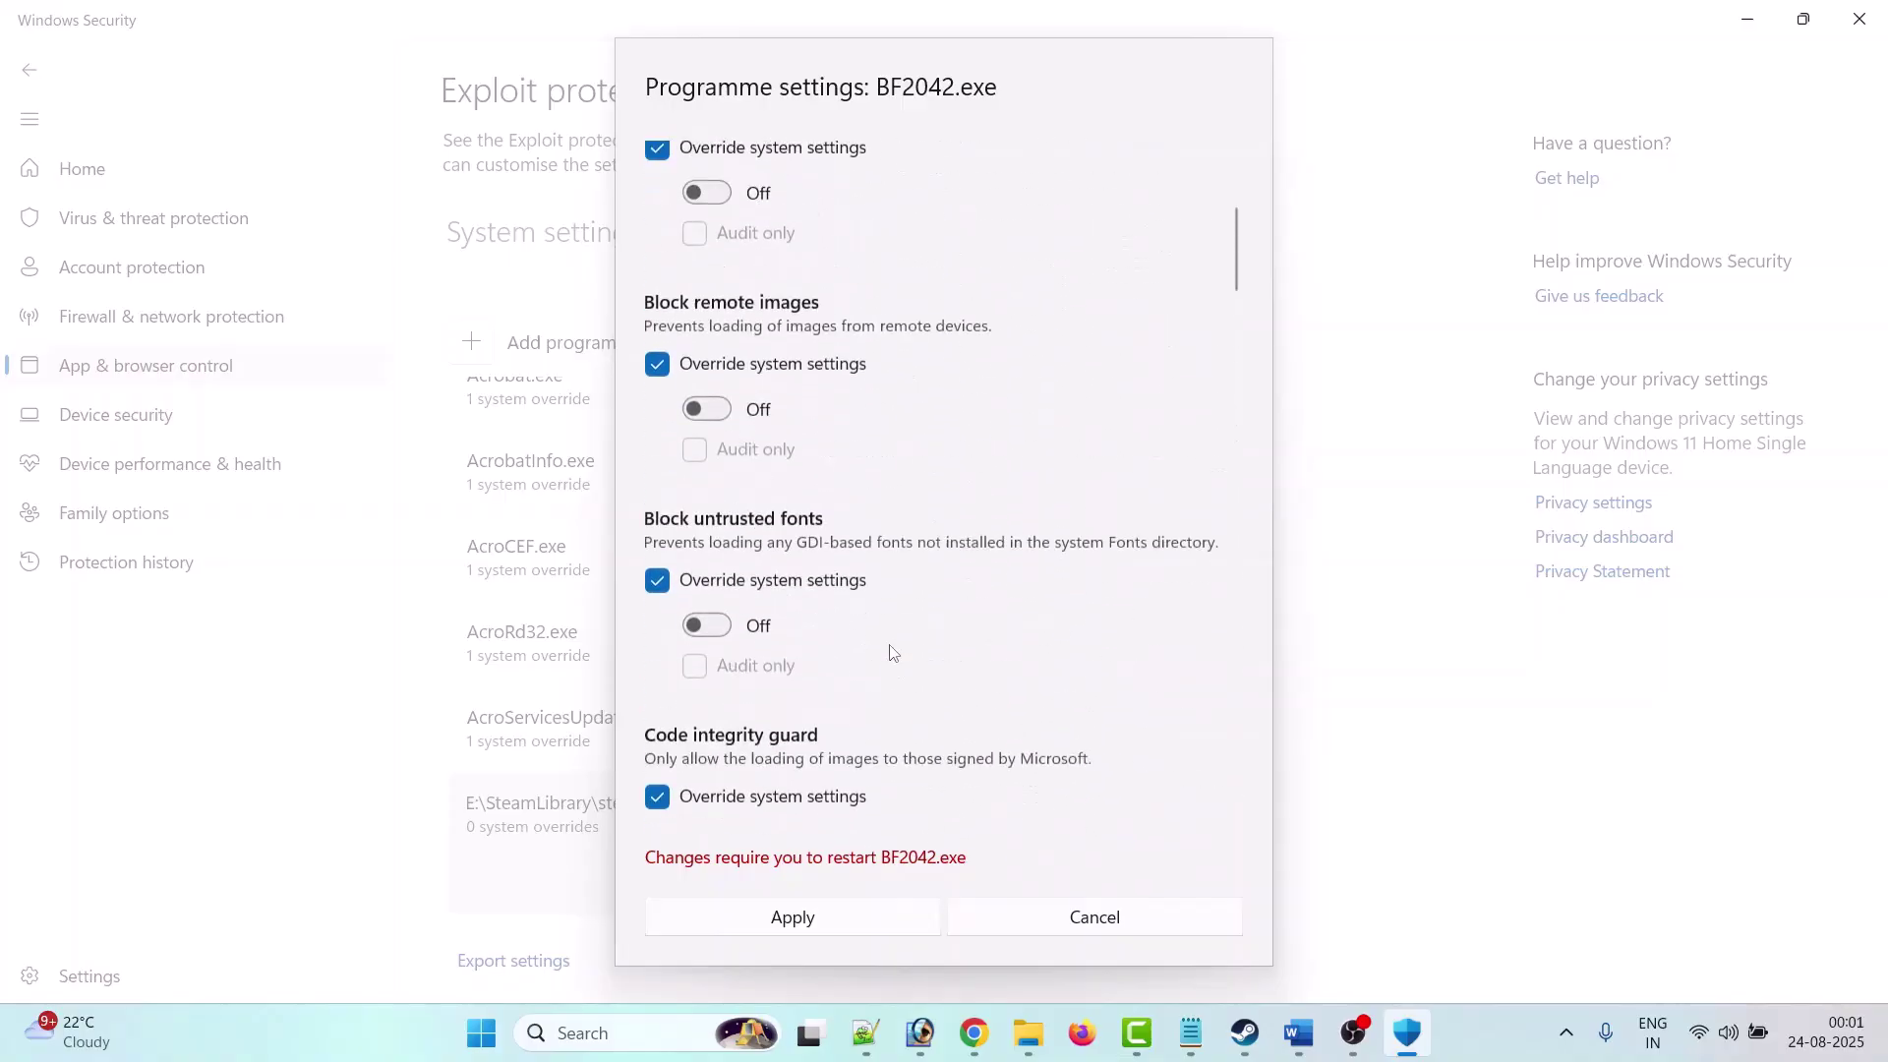
scroll(893, 653, up, 3)
scroll(896, 490, down, 13)
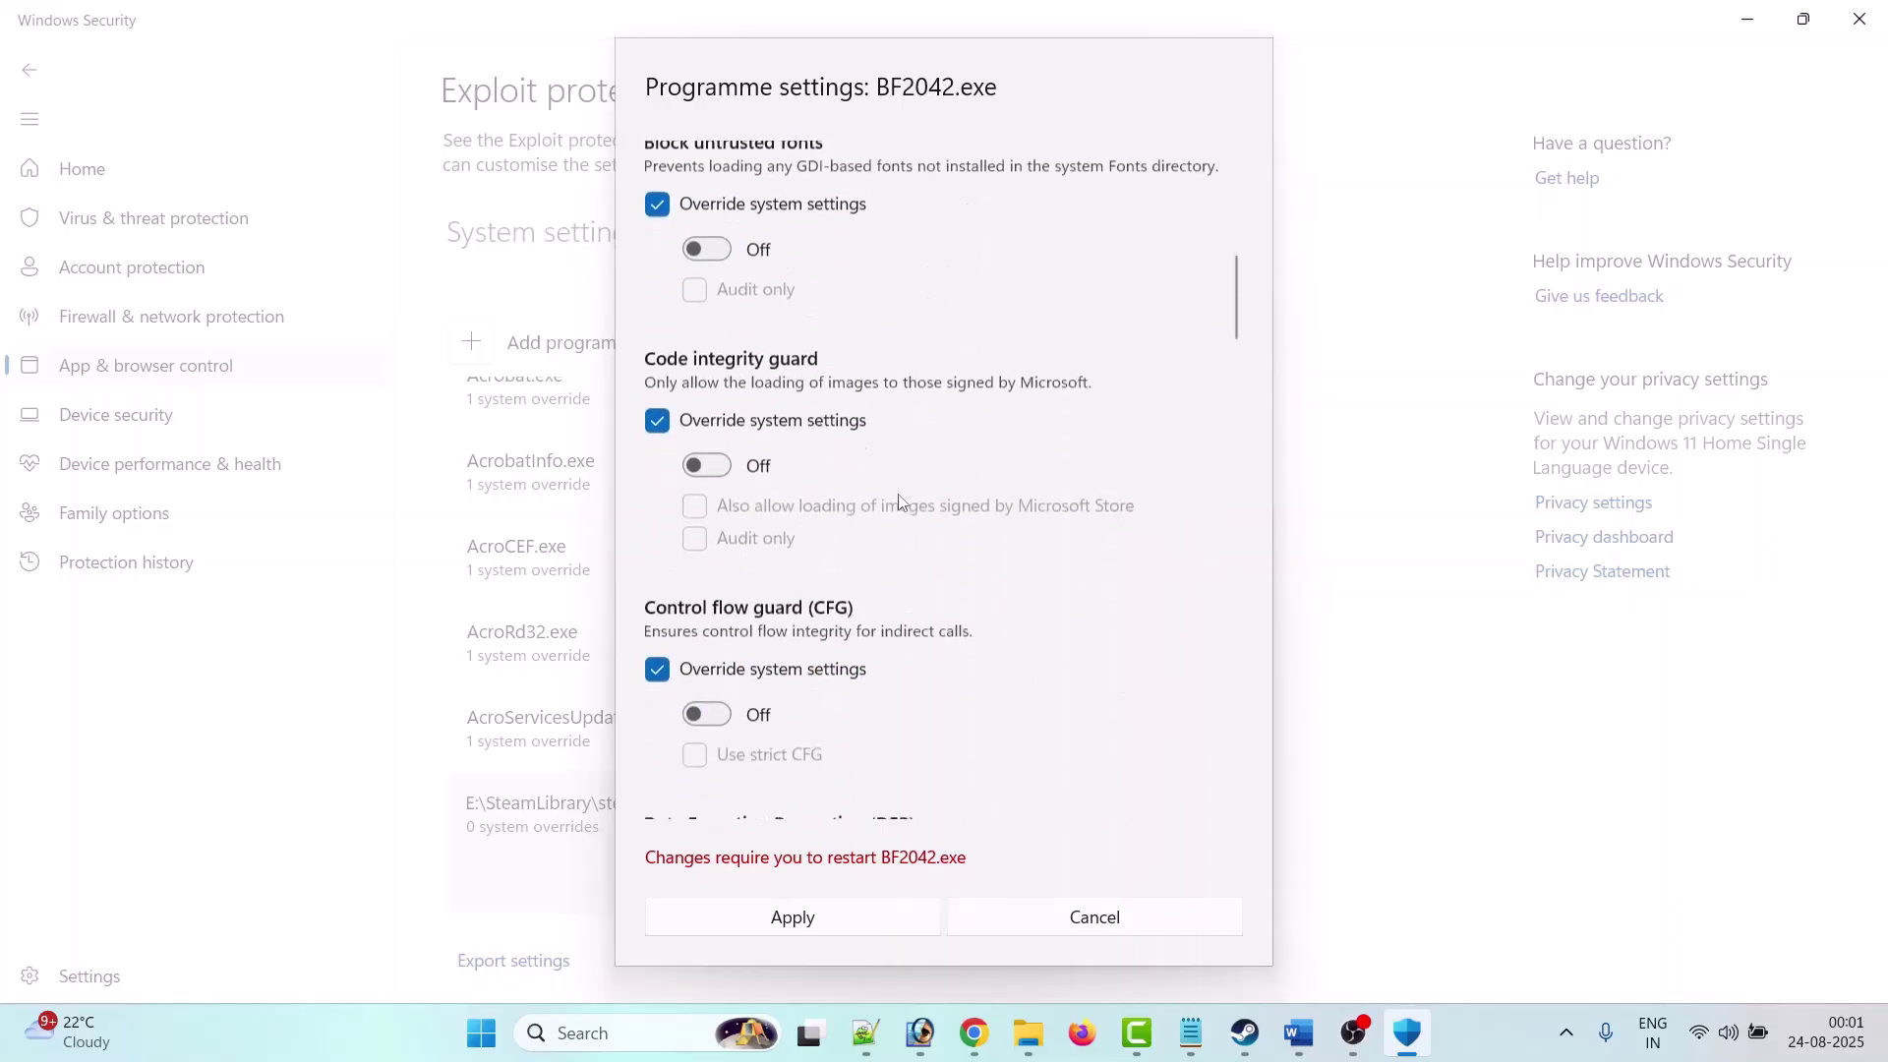
scroll(911, 534, down, 13)
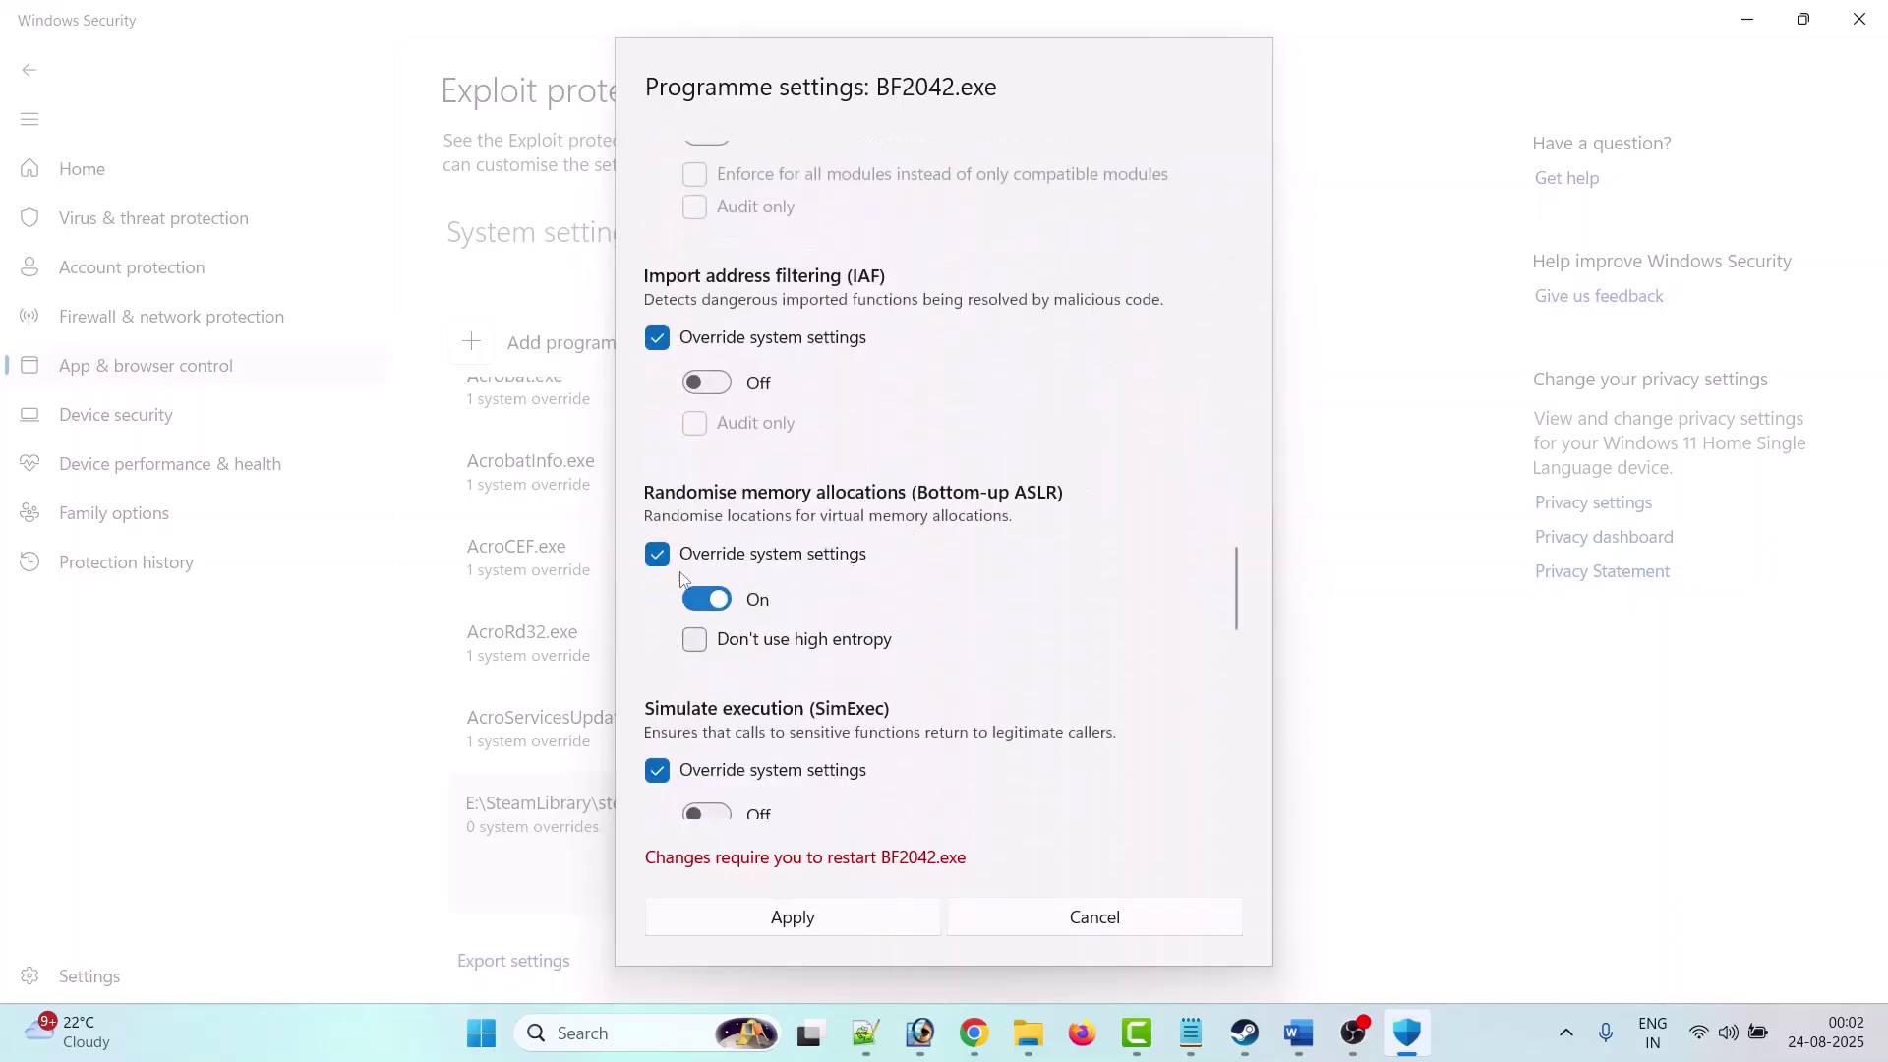
click(707, 599)
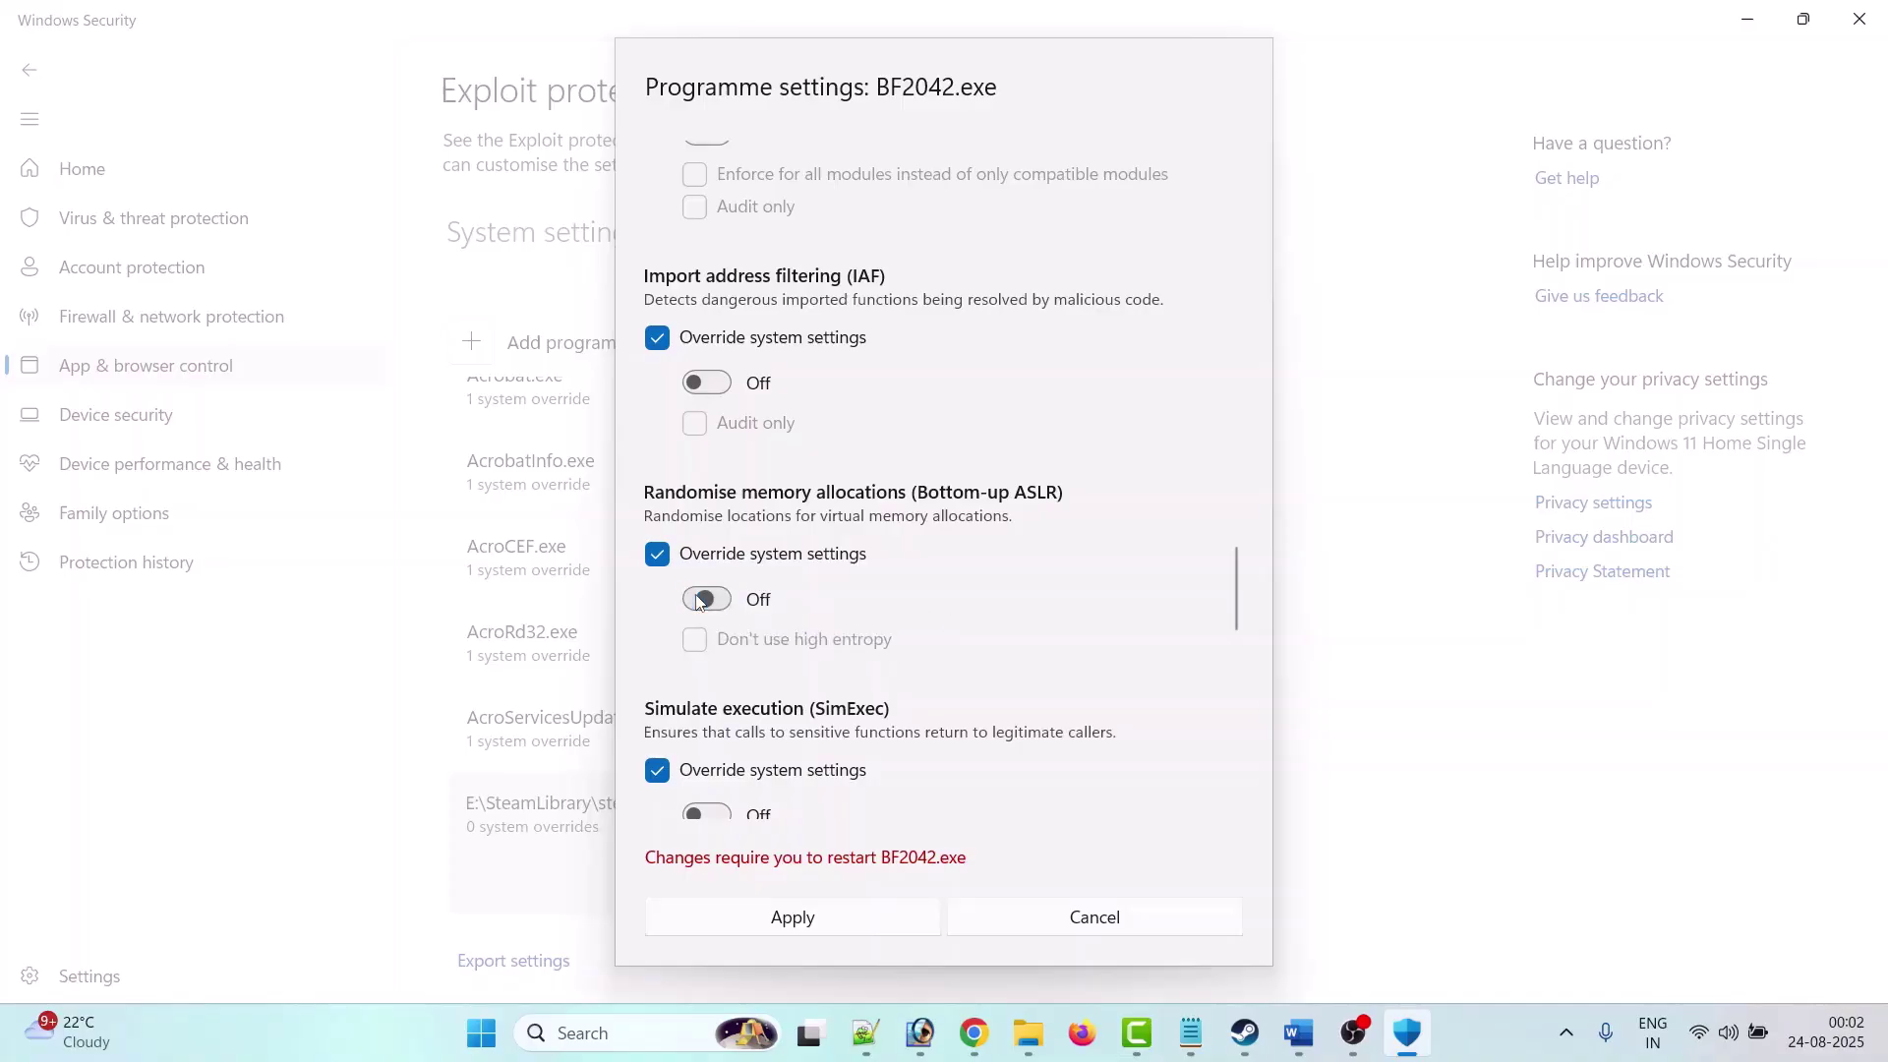
Step: Review the whole BF2042.exe mitigation list to check that every setting is overridden and switched off
scroll(933, 614, down, 4)
scroll(933, 614, down, 9)
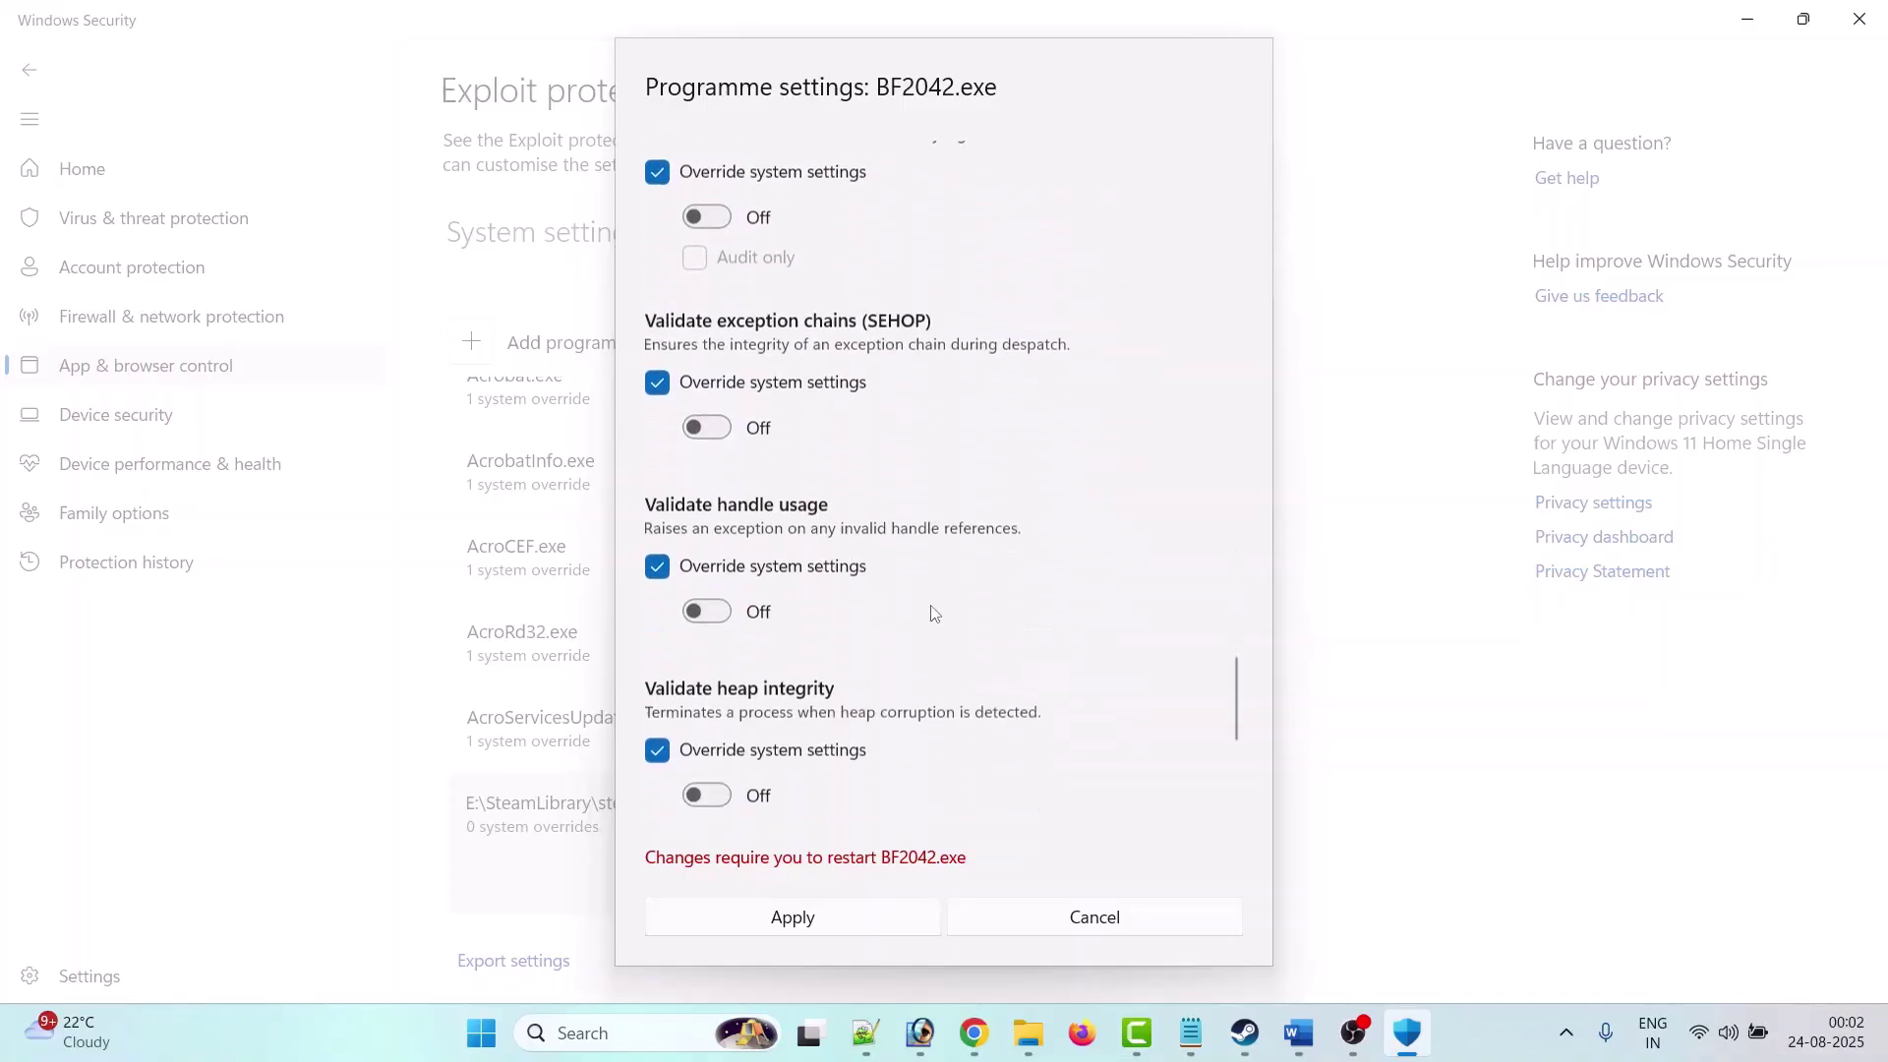
scroll(934, 613, up, 10)
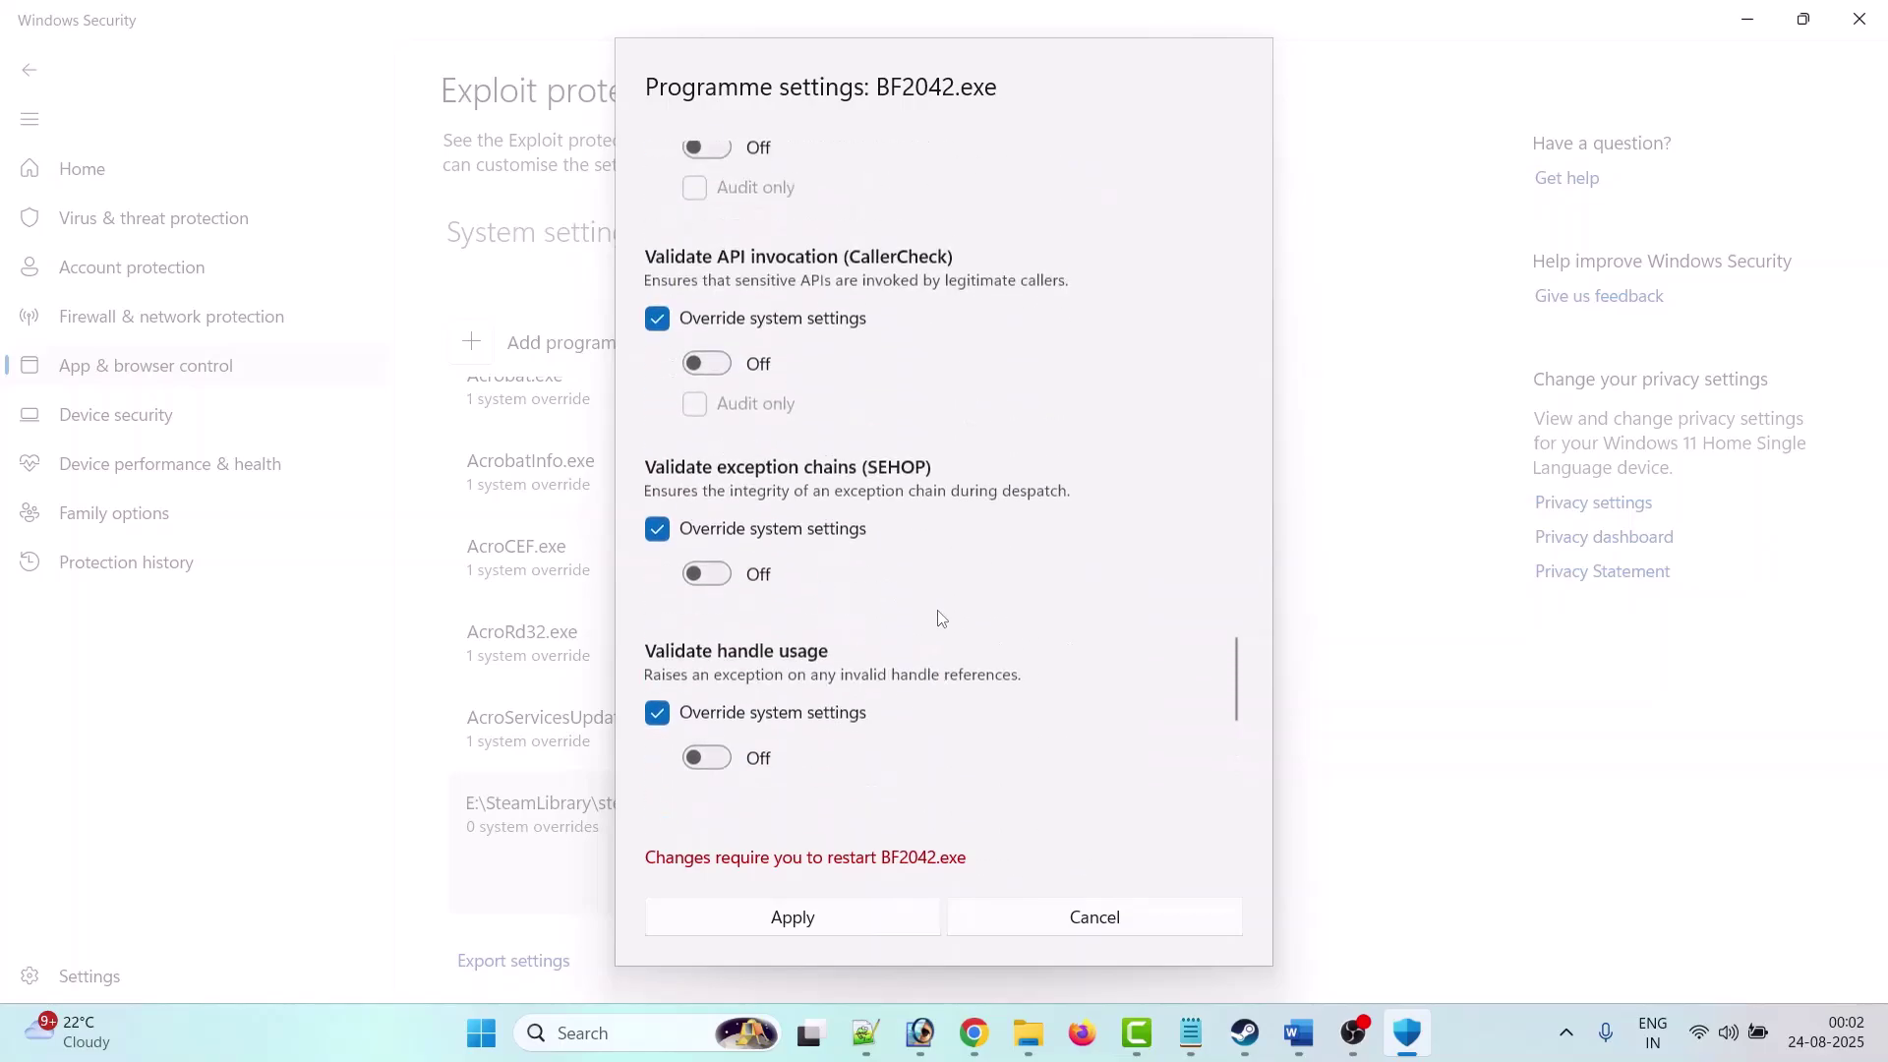
scroll(938, 618, up, 12)
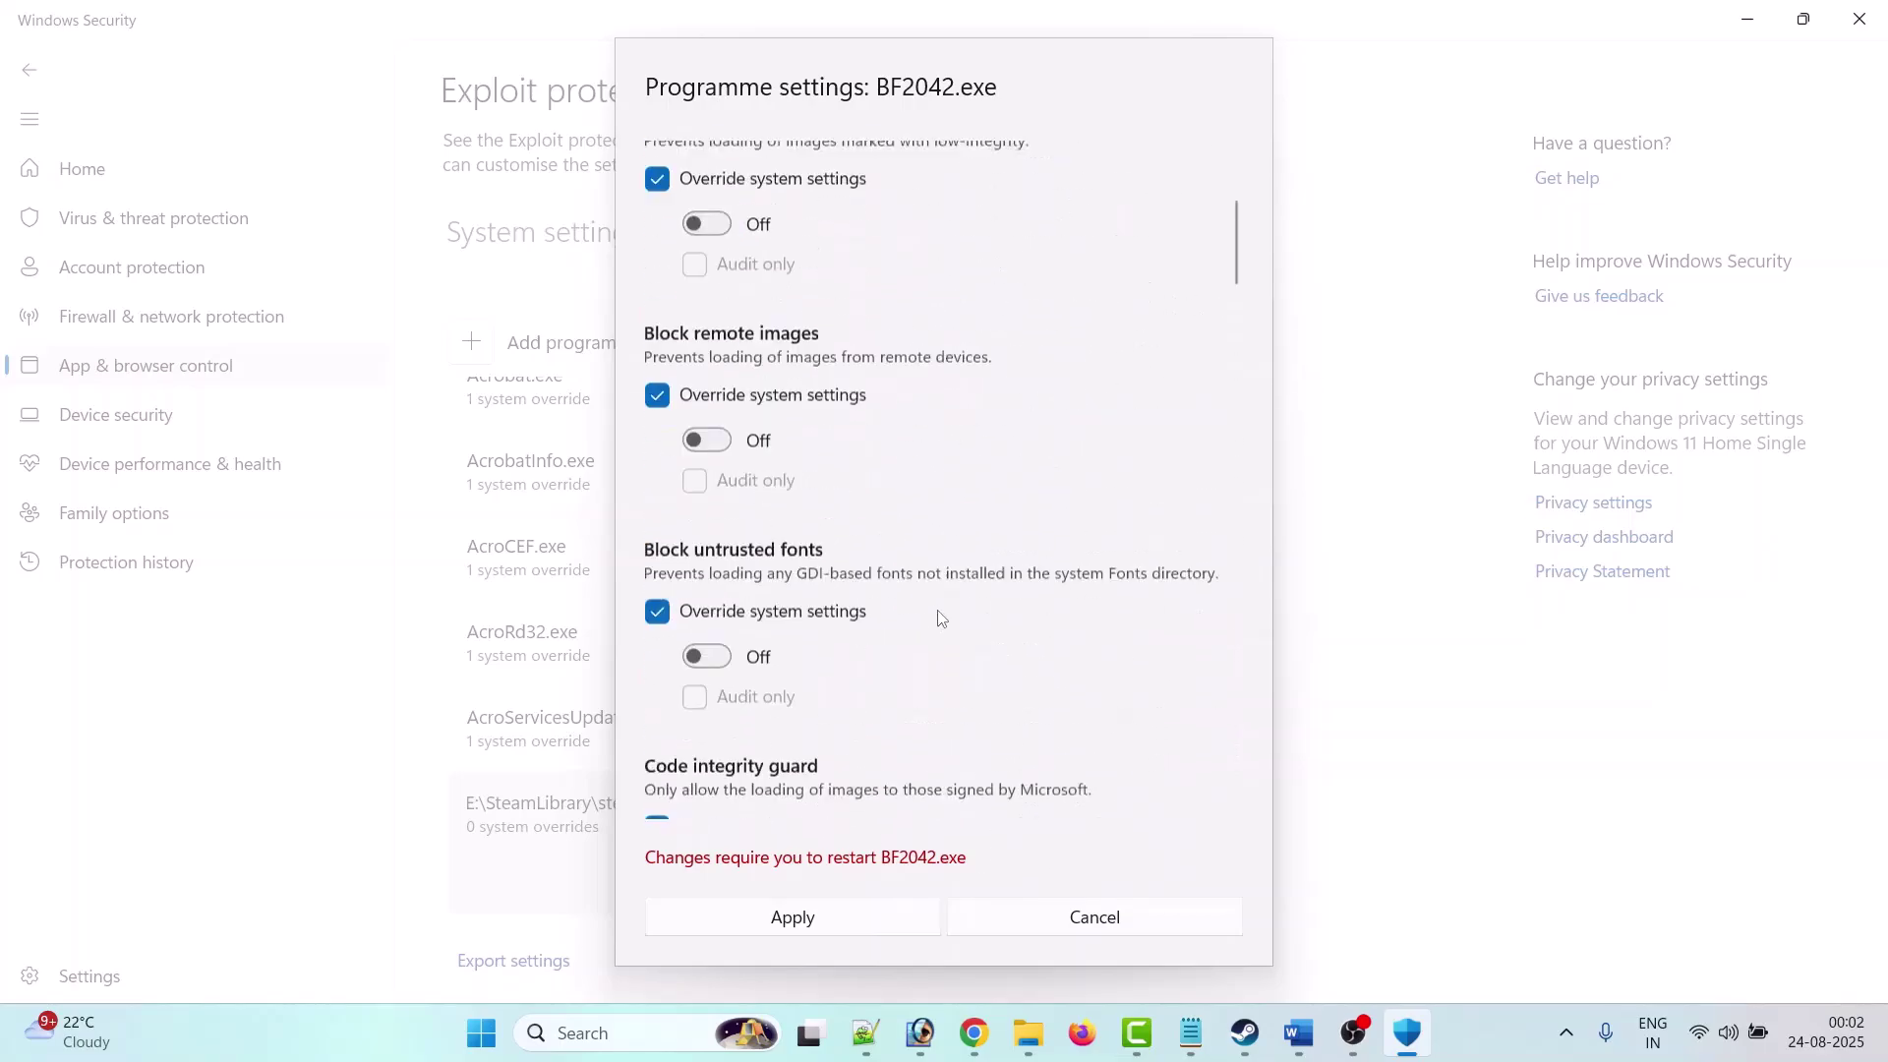
scroll(899, 560, down, 7)
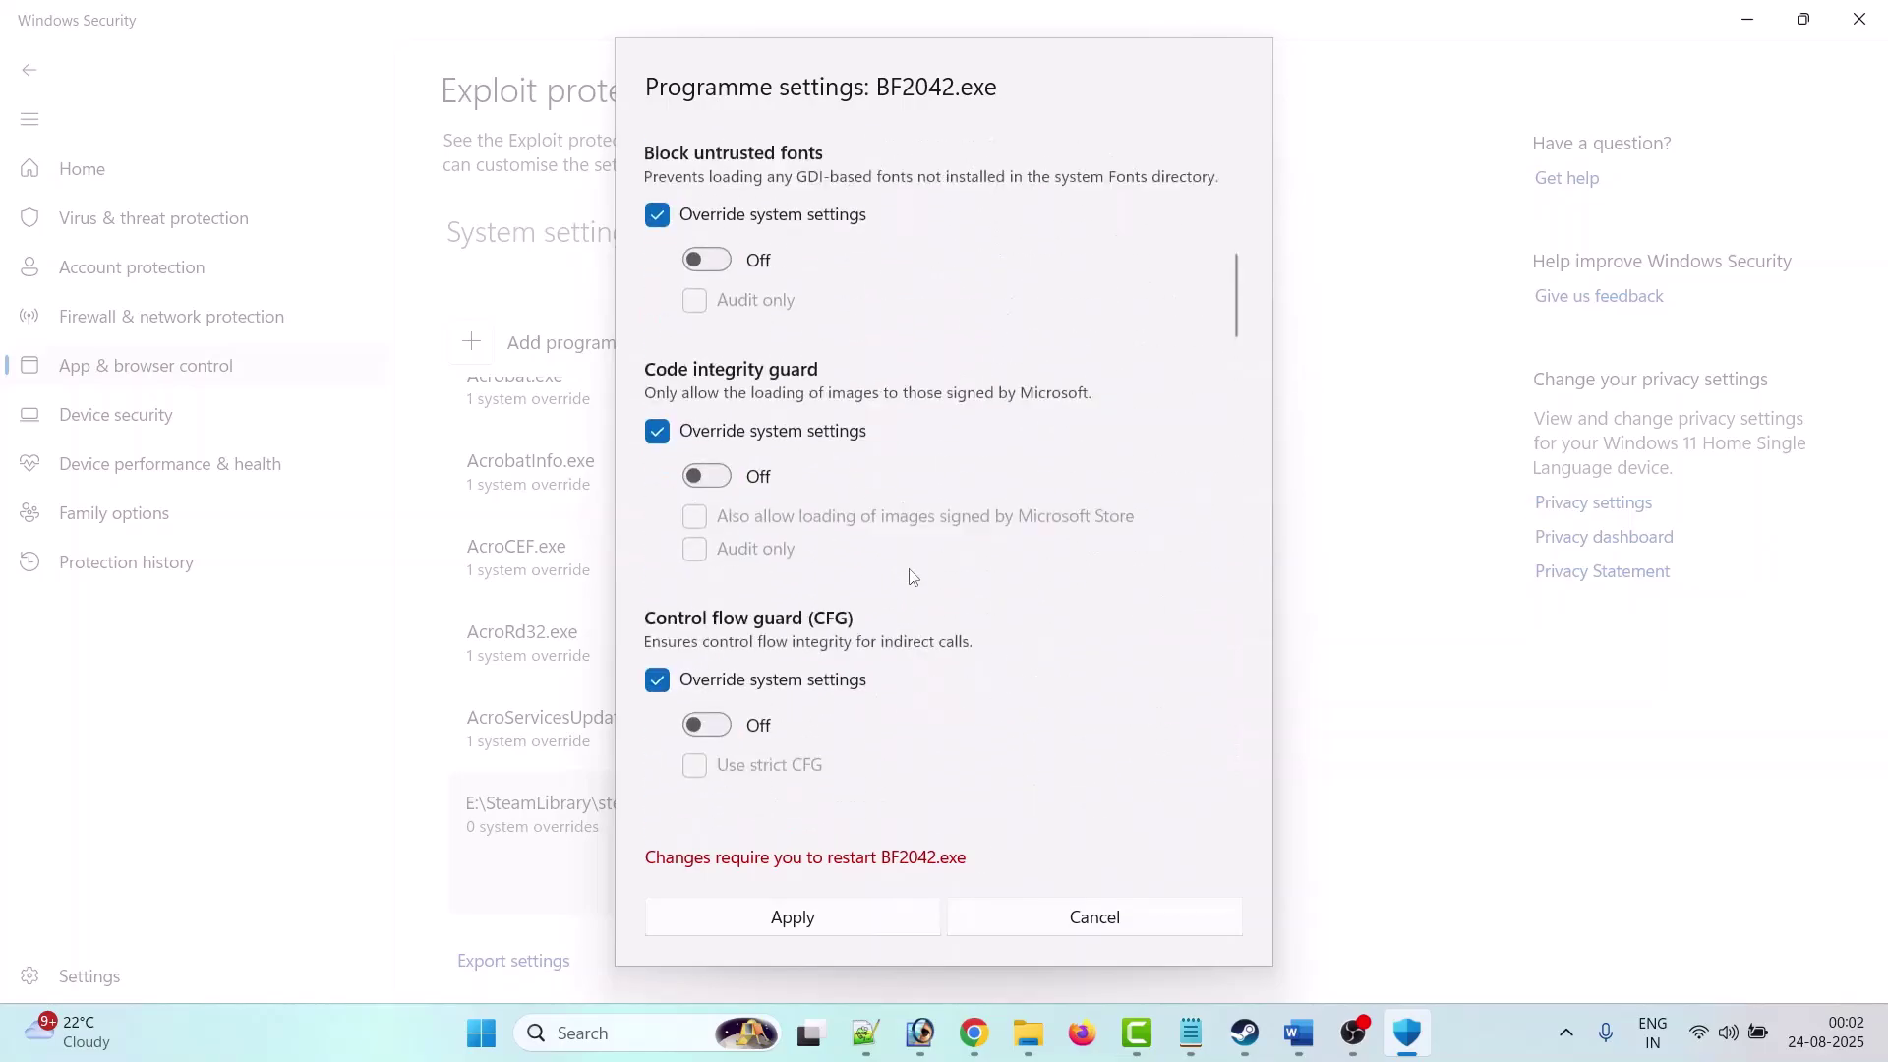
Step: Apply the exploit protection overrides for BF2042.exe and switch to the Word document listing the fixes
click(792, 916)
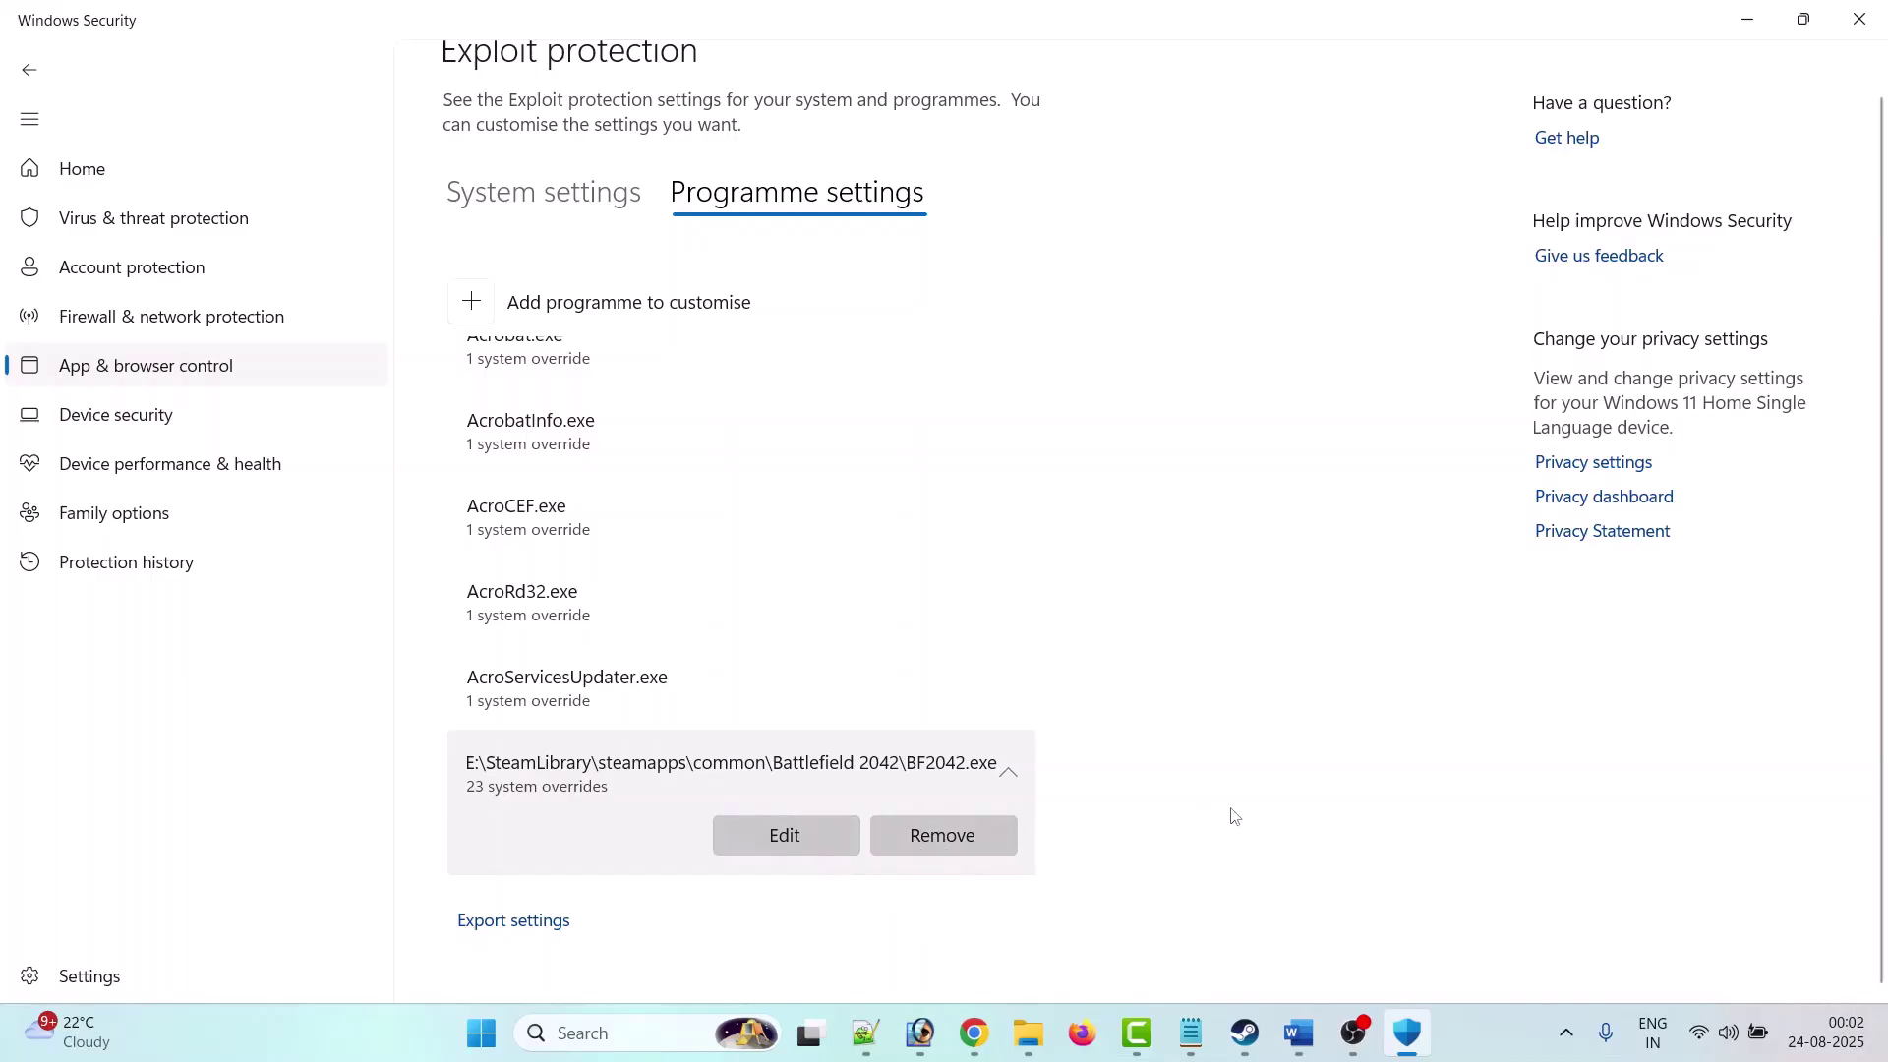
click(1299, 1033)
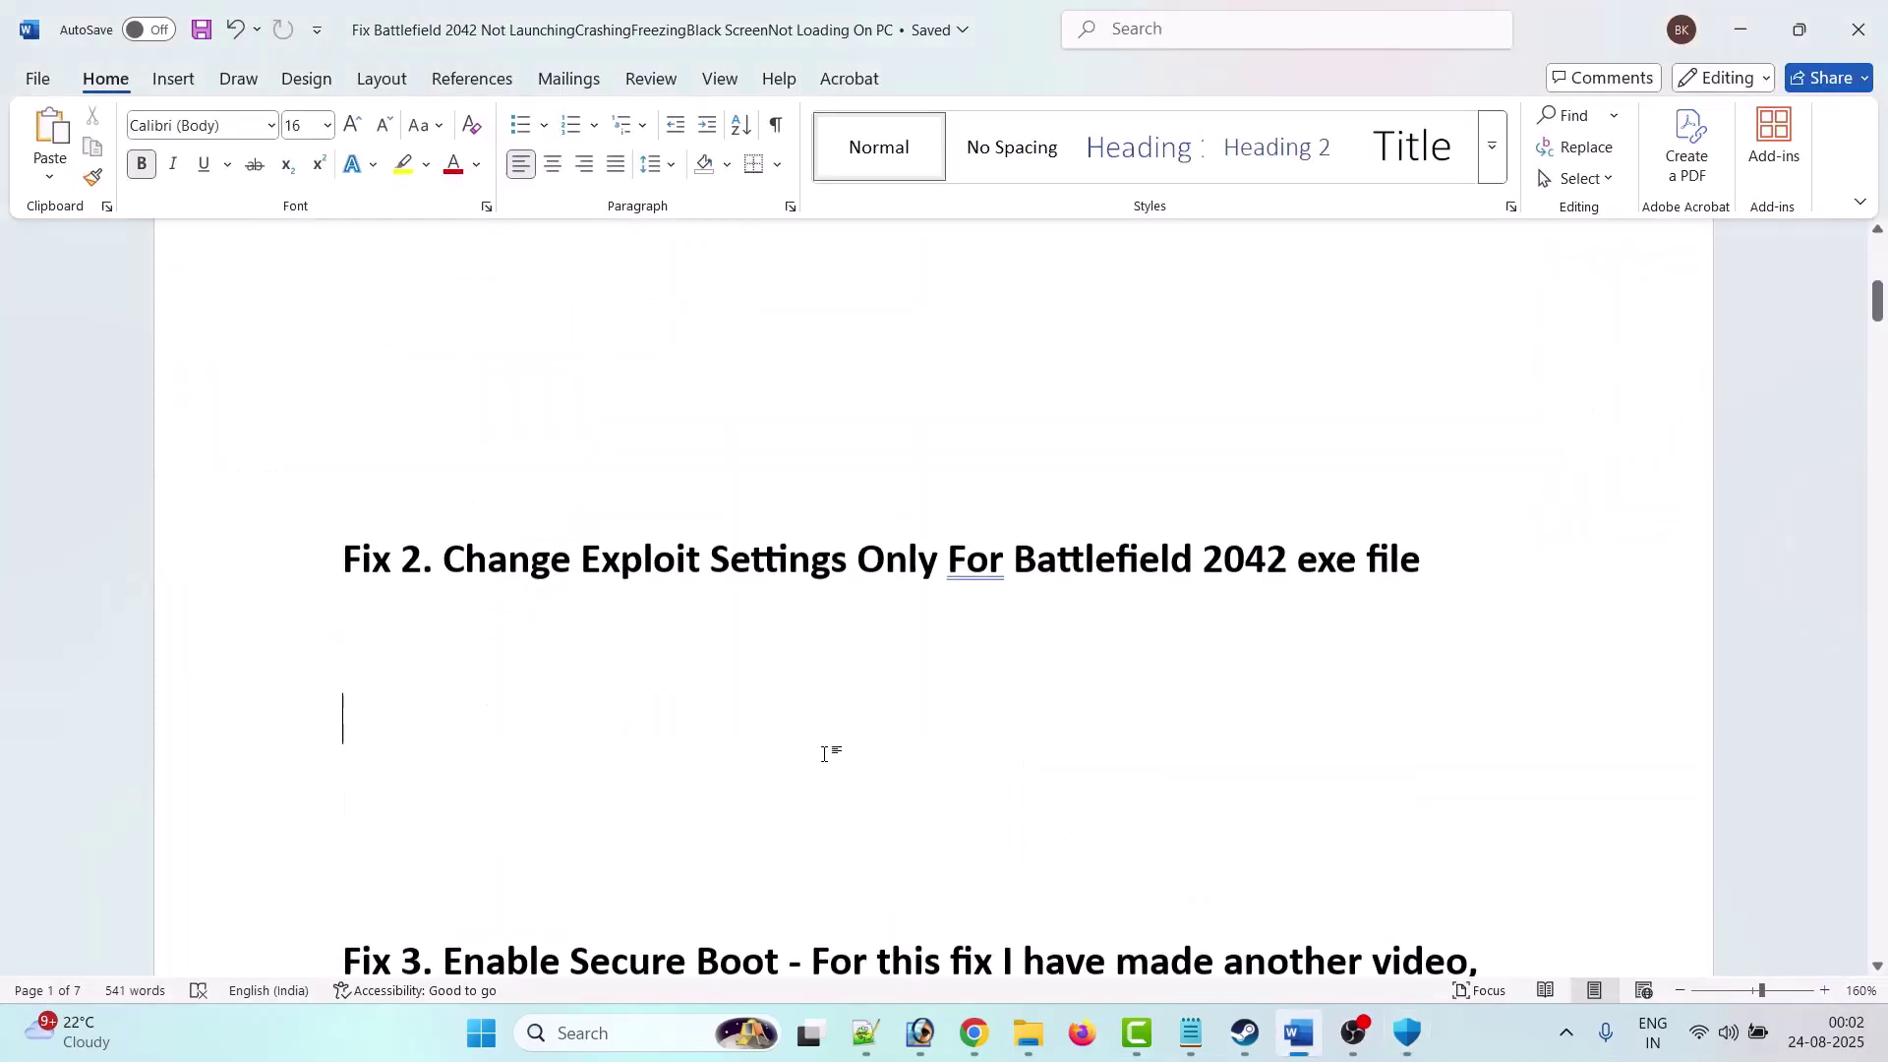
Step: Read Fix 3 in the document about enabling Secure Boot and the separate video covering it
scroll(828, 755, down, 3)
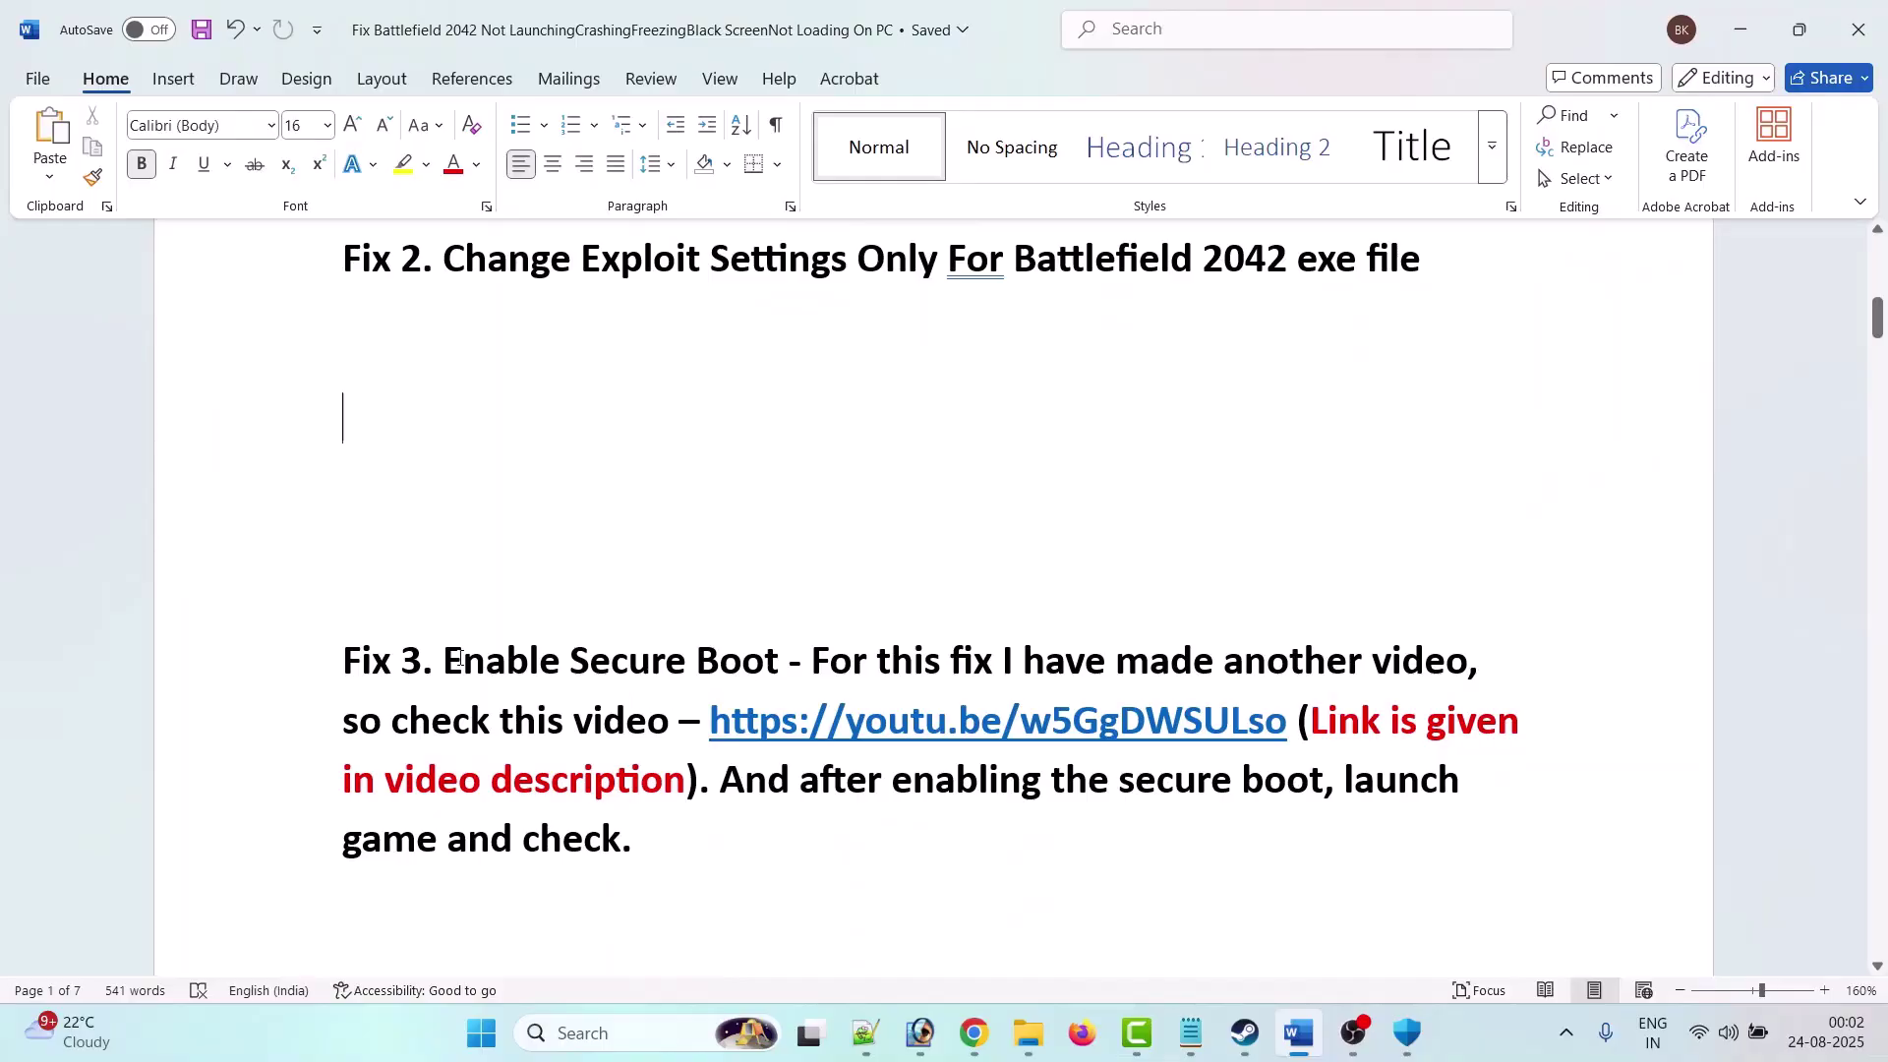
drag(459, 659, 787, 668)
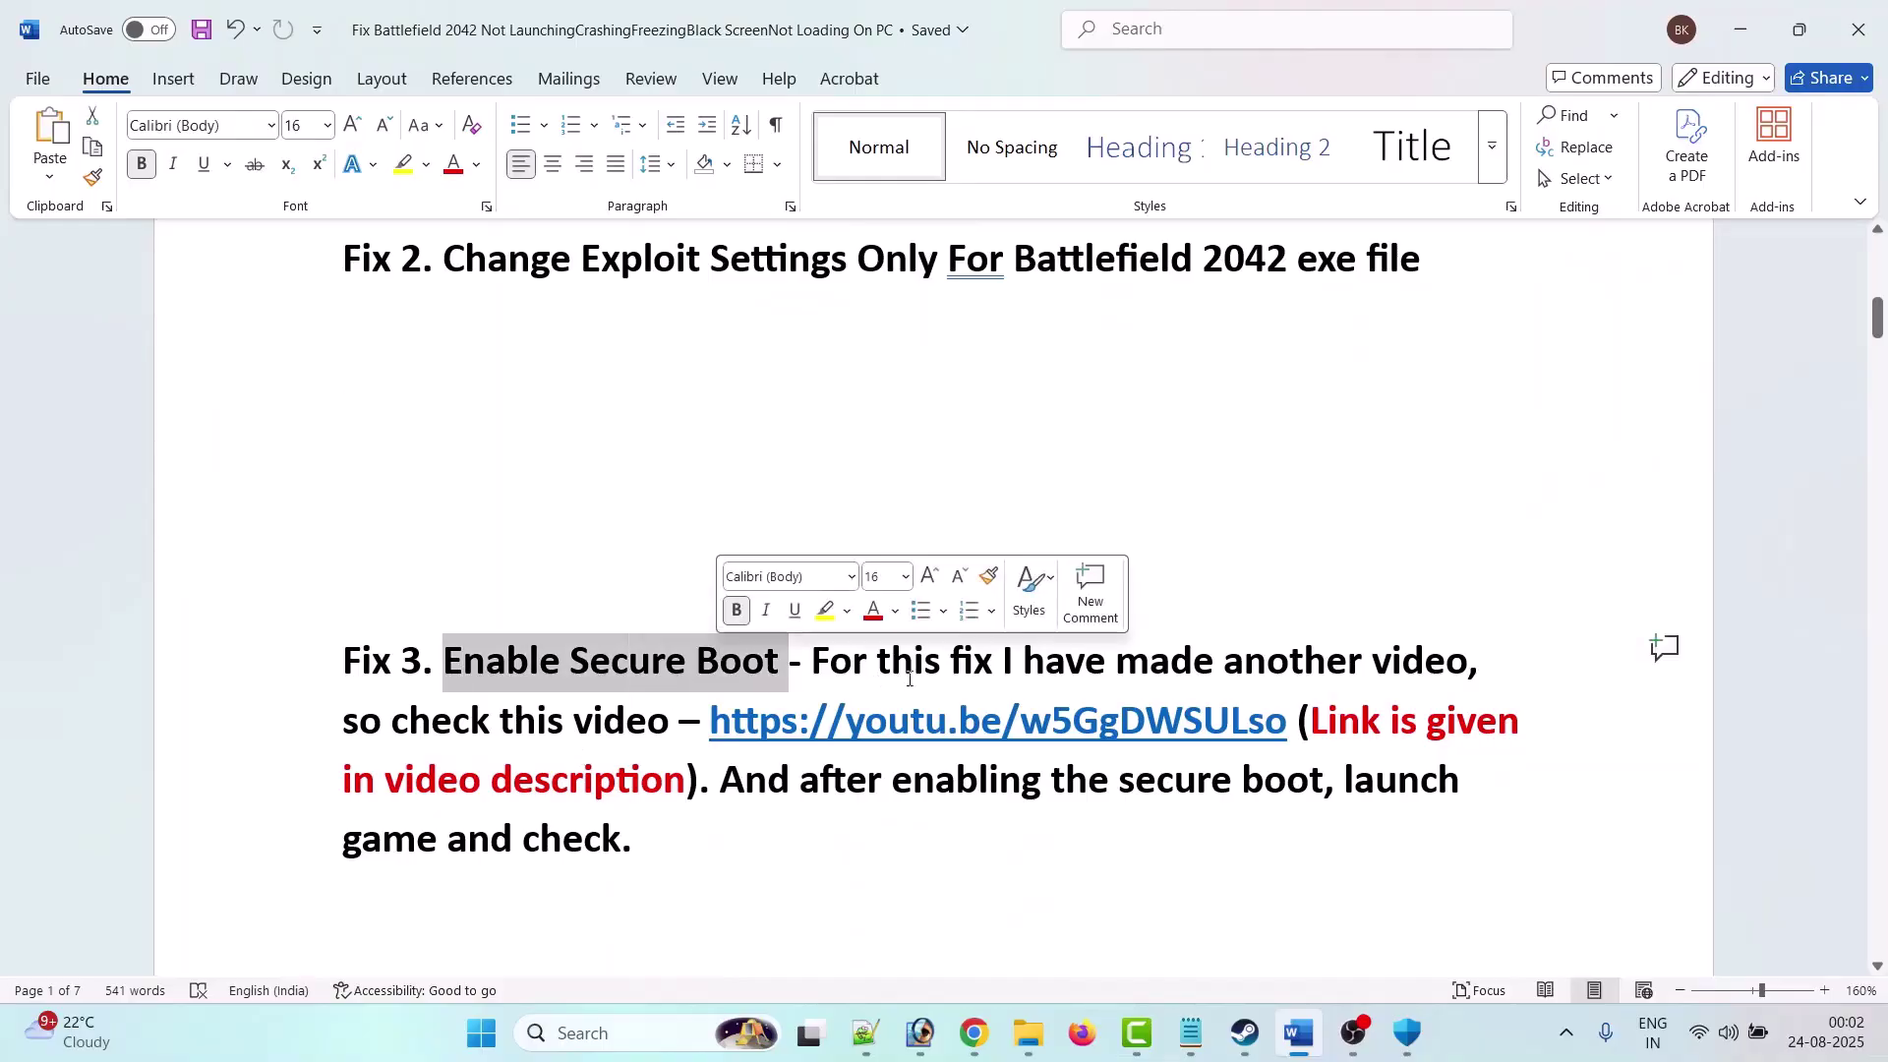
drag(1025, 661, 1468, 664)
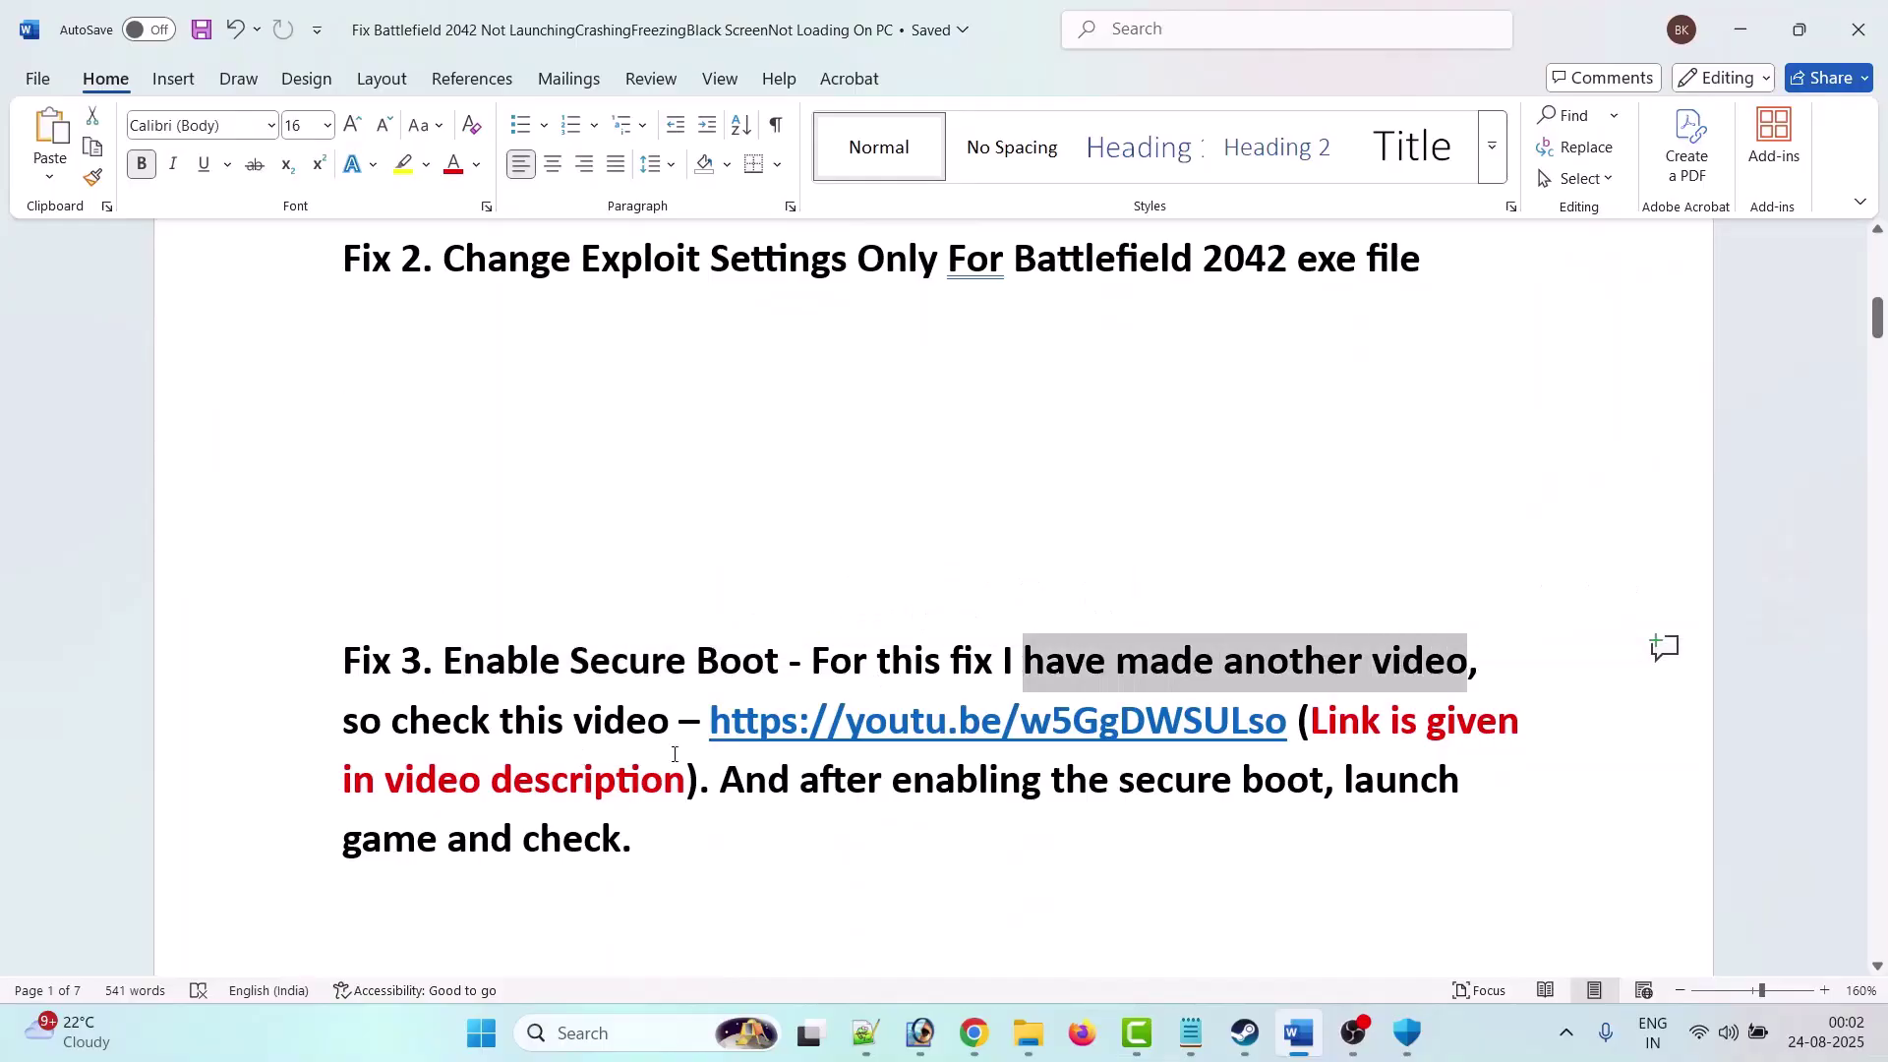
click(453, 745)
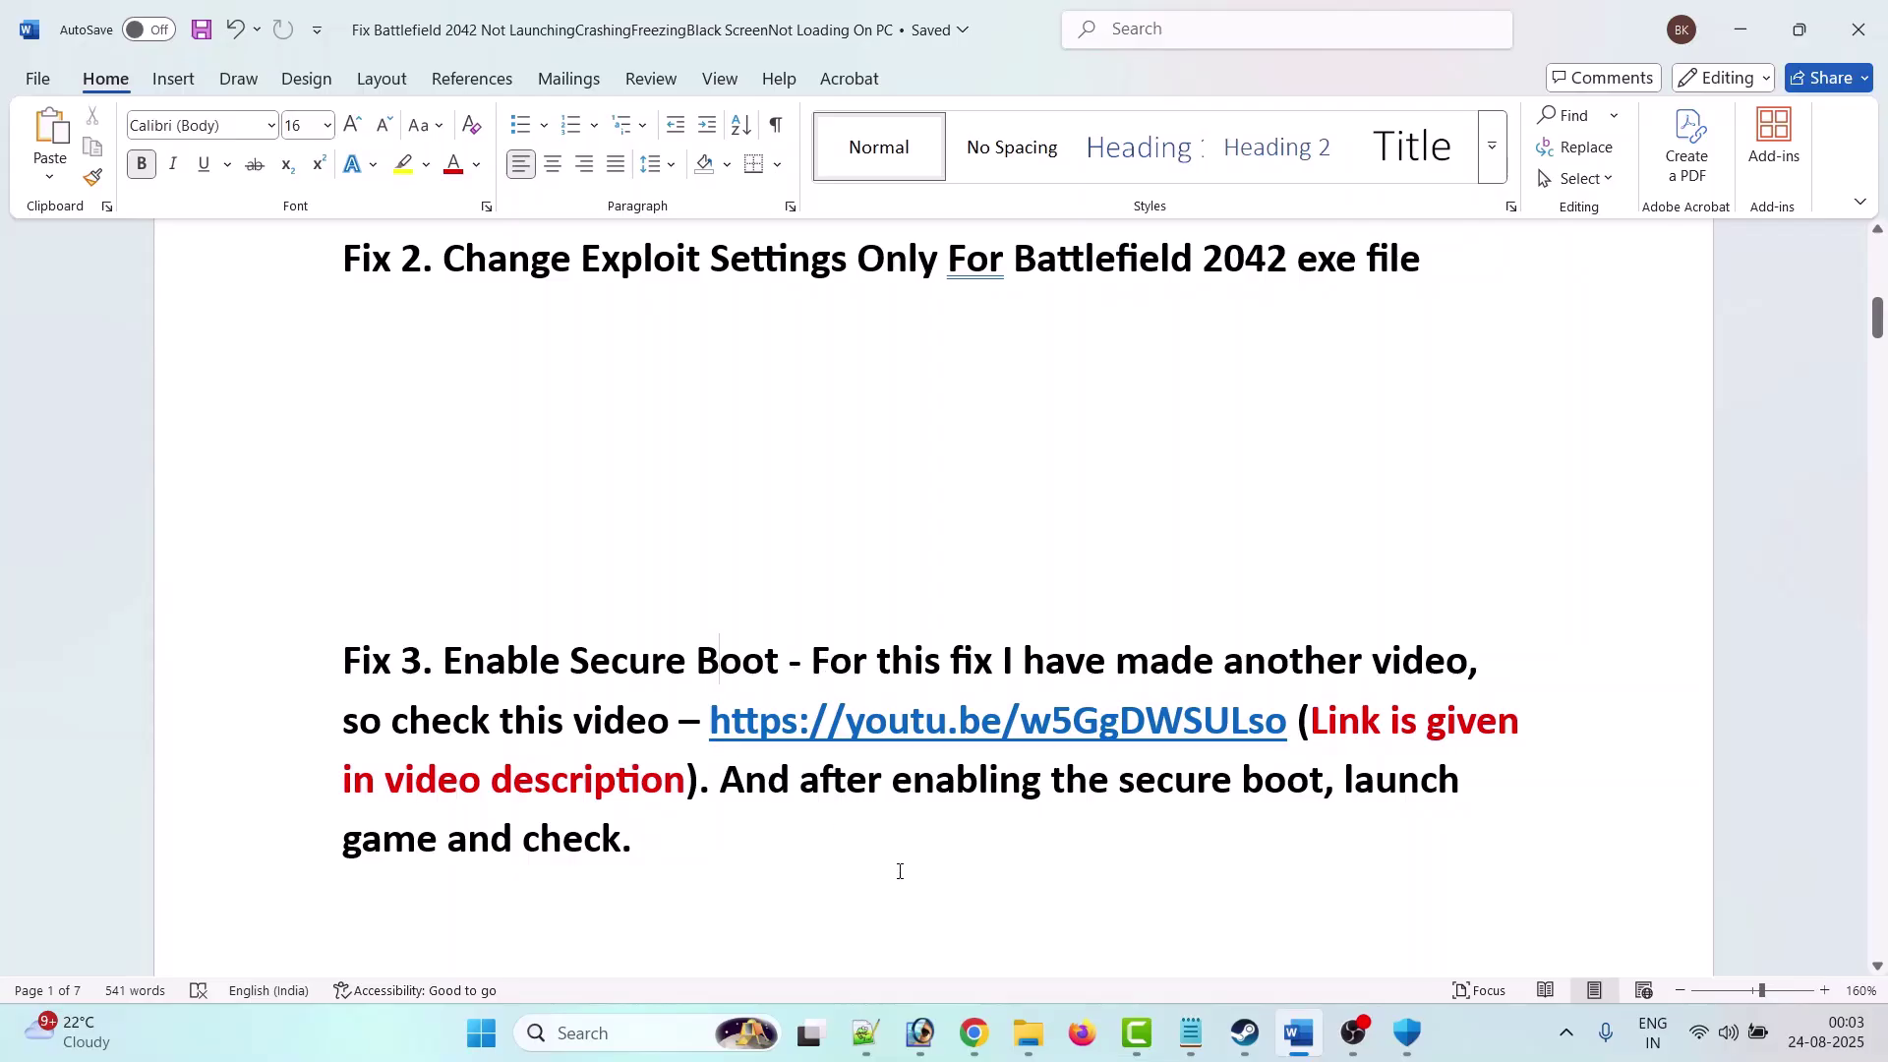
Step: Switch to Chrome and look through the EA Help article on checking and enabling Secure Boot
mouse_move(974, 1033)
click(843, 914)
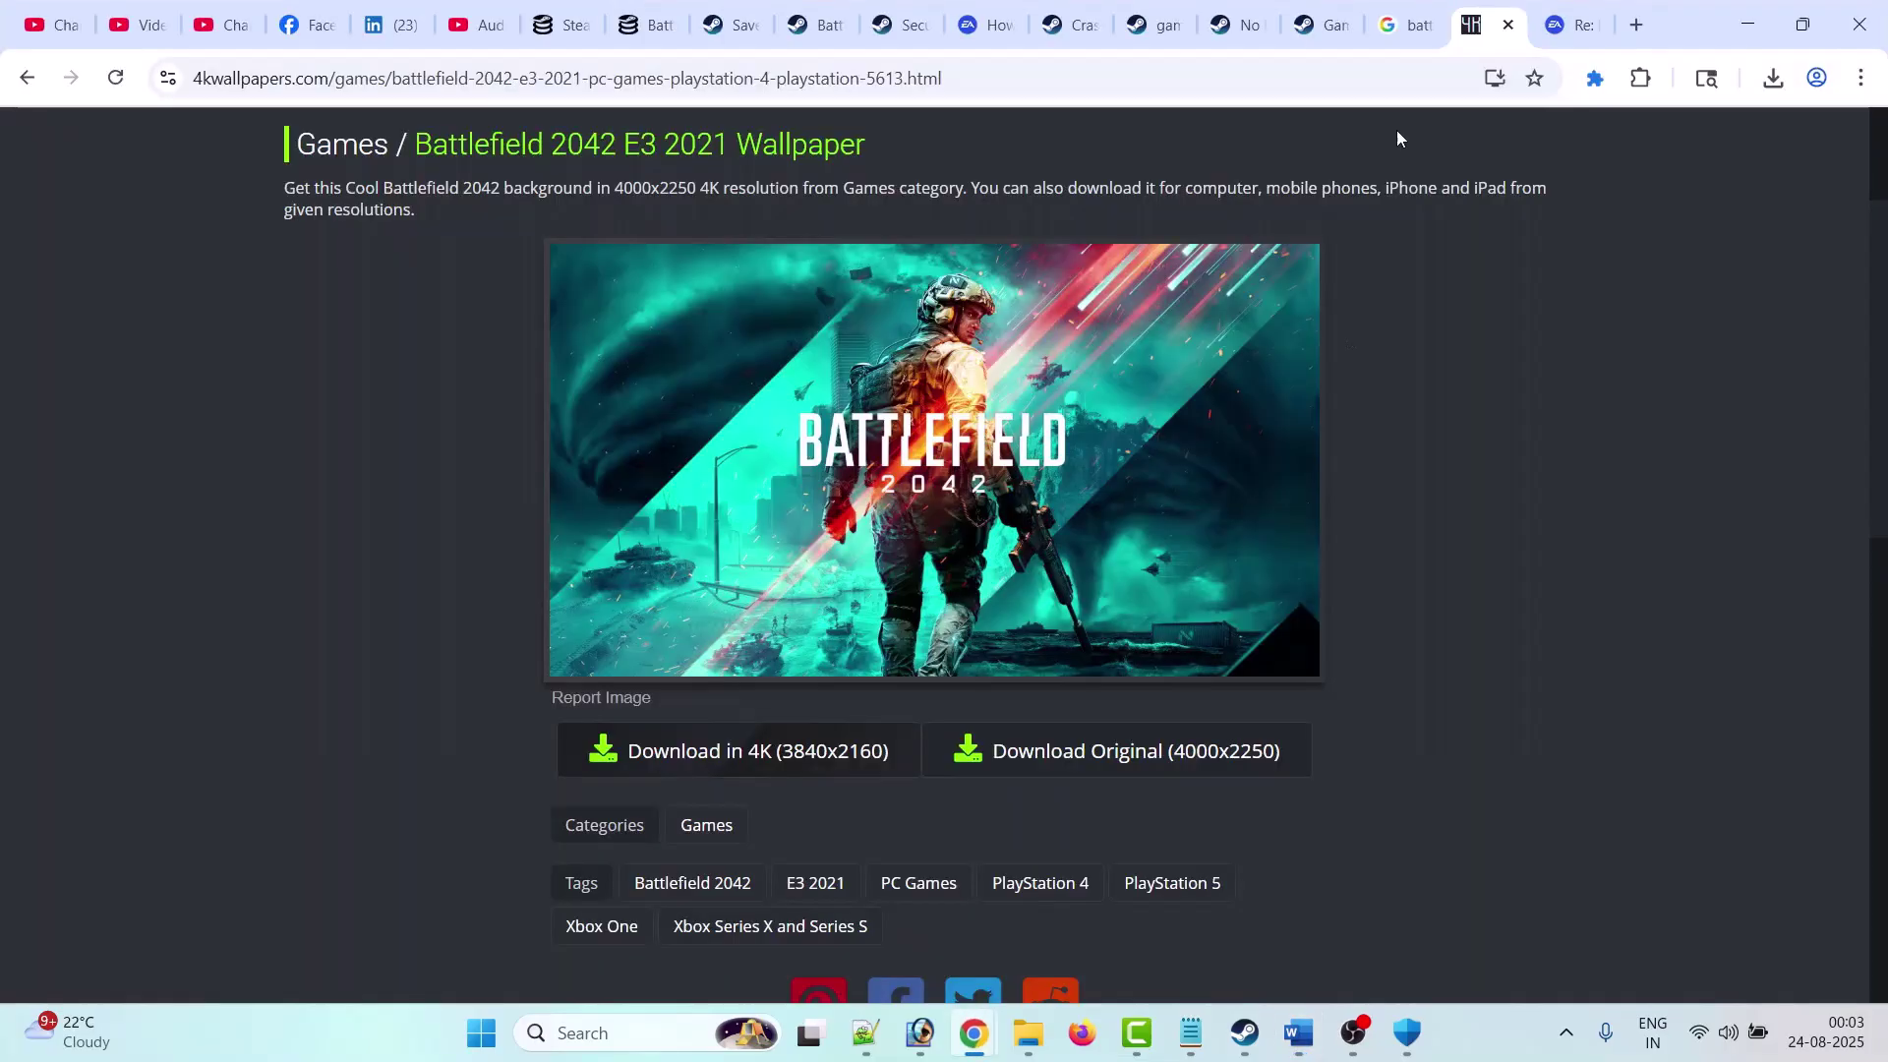
click(986, 8)
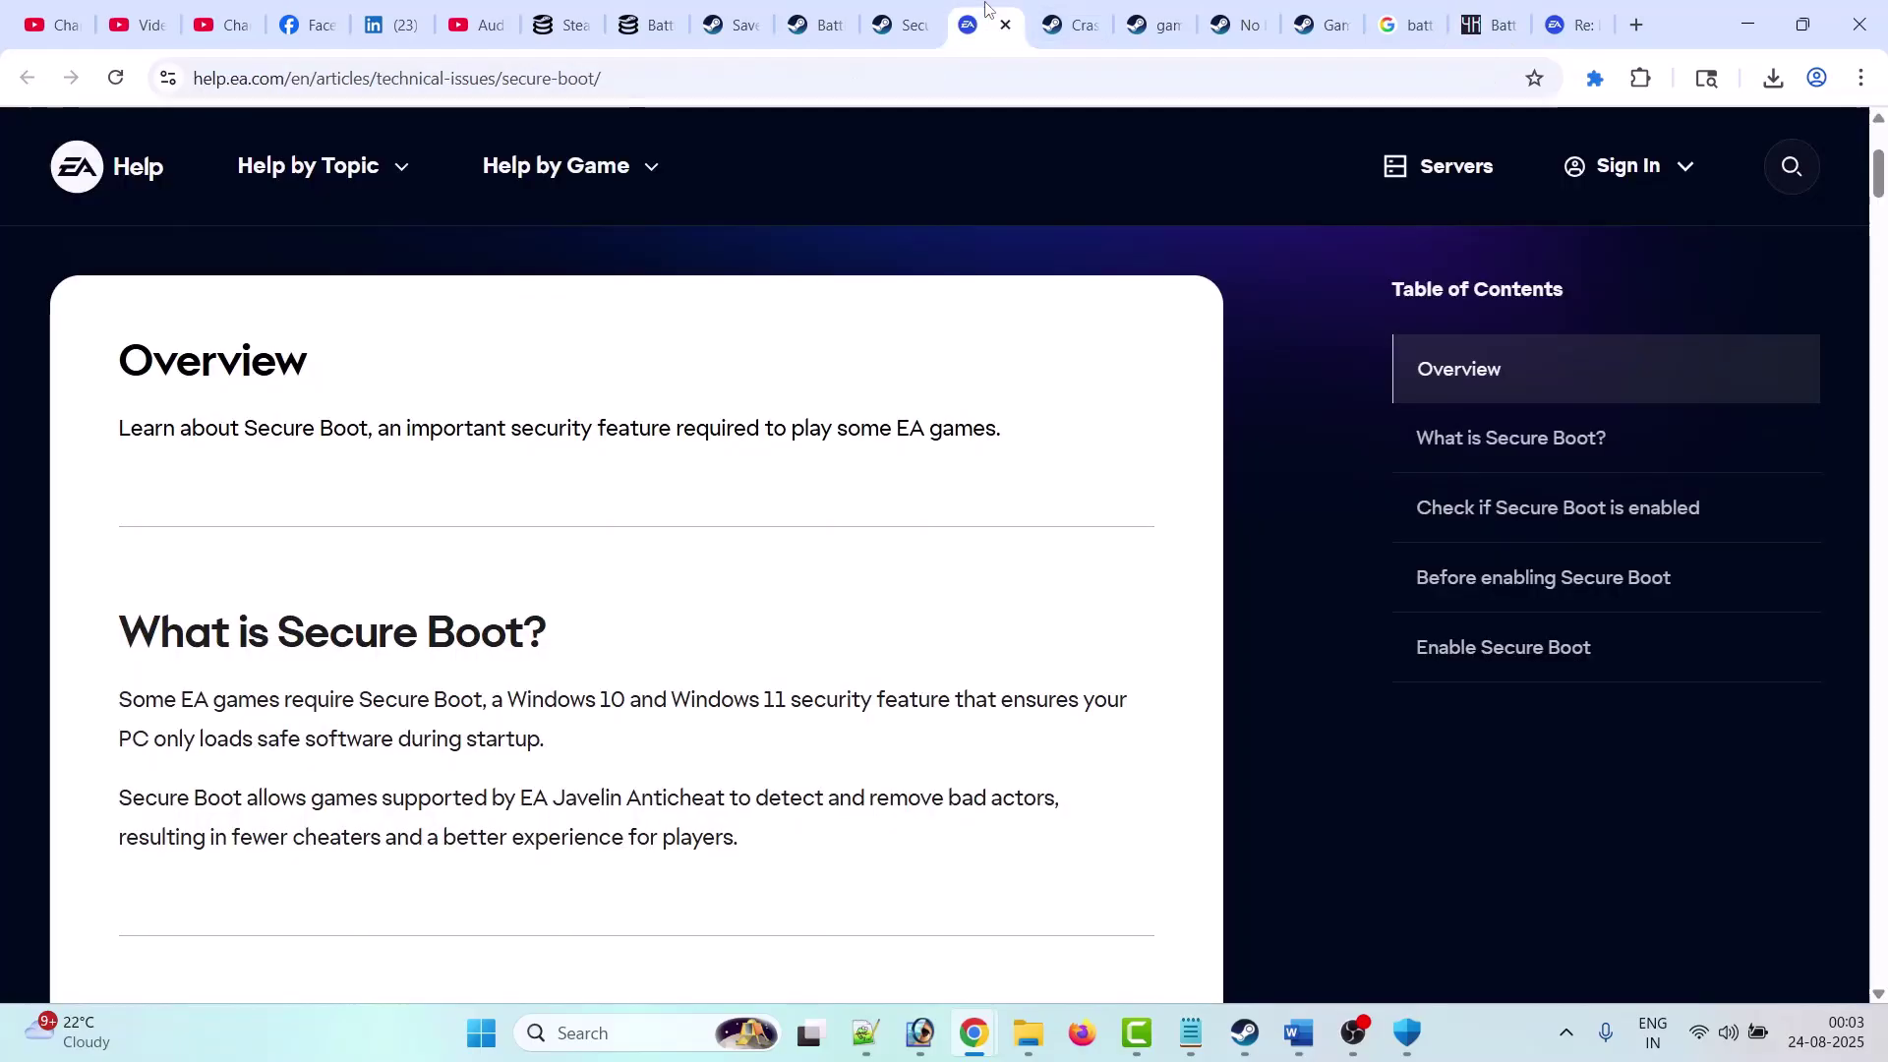
click(680, 81)
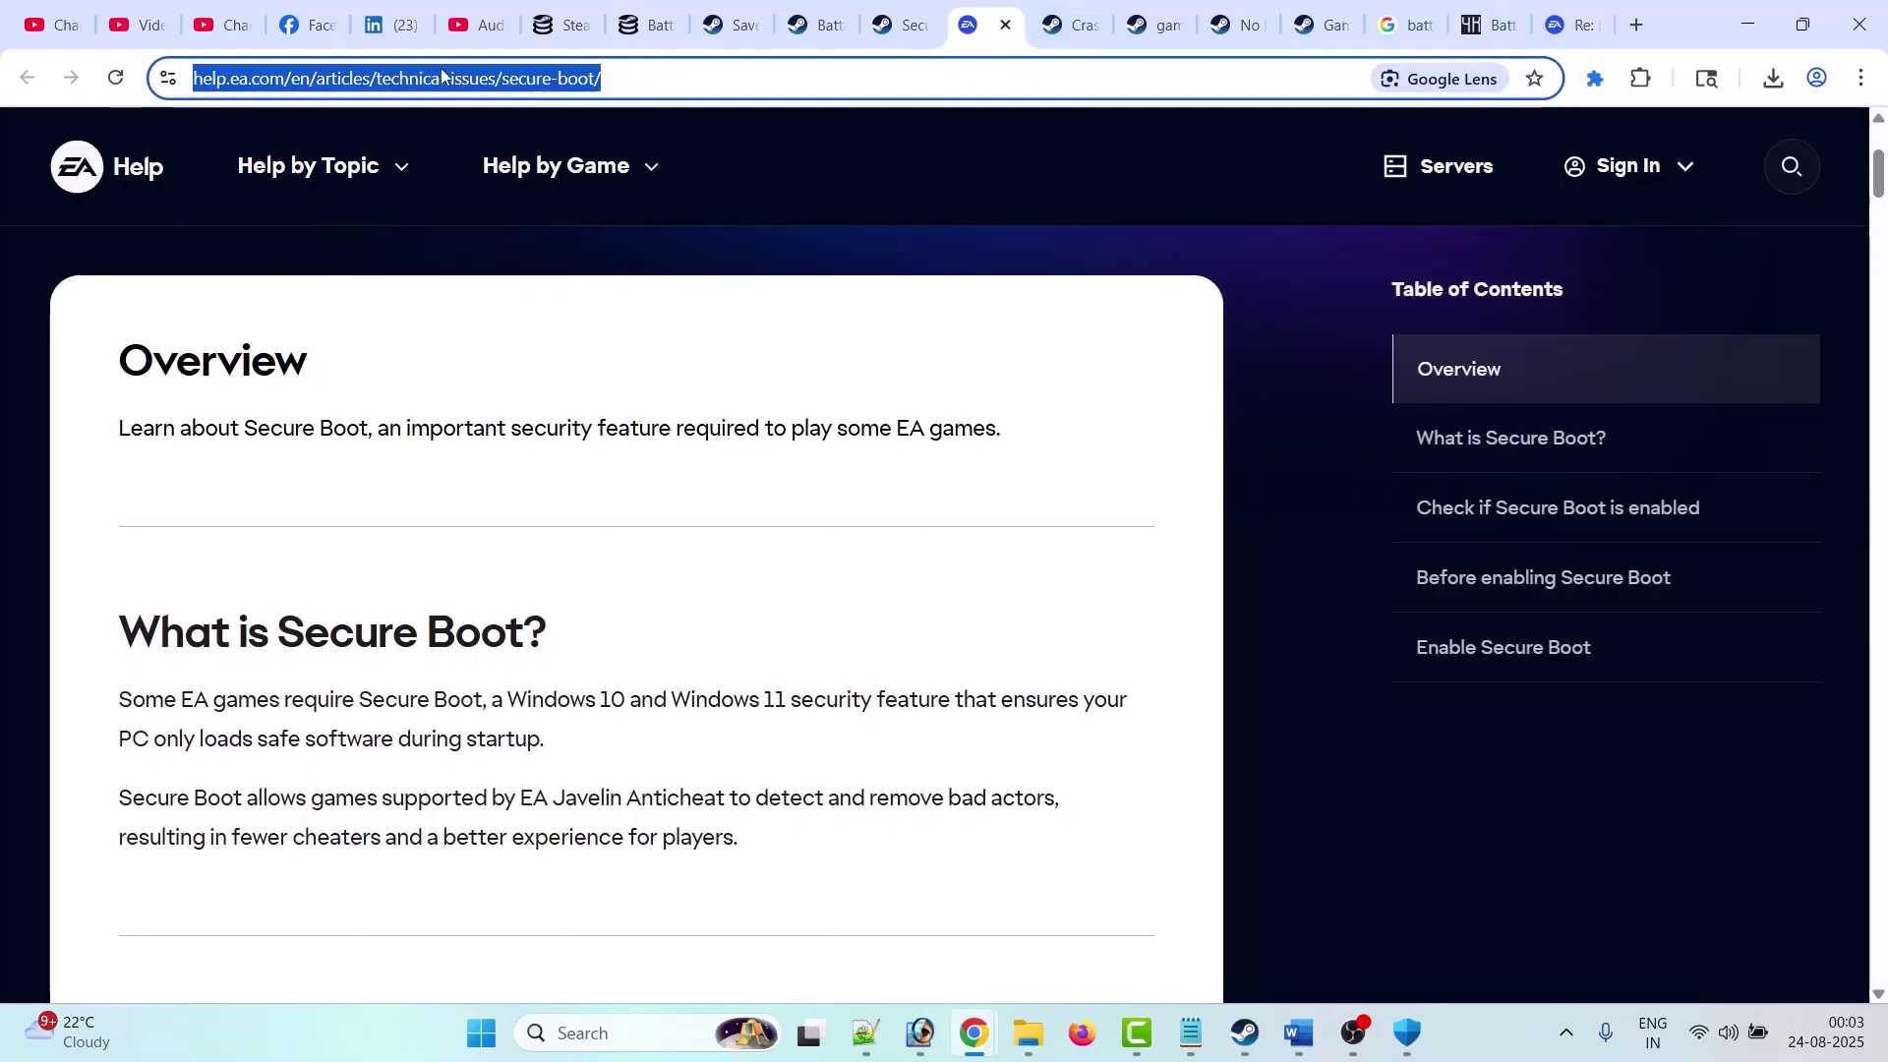
scroll(641, 598, down, 10)
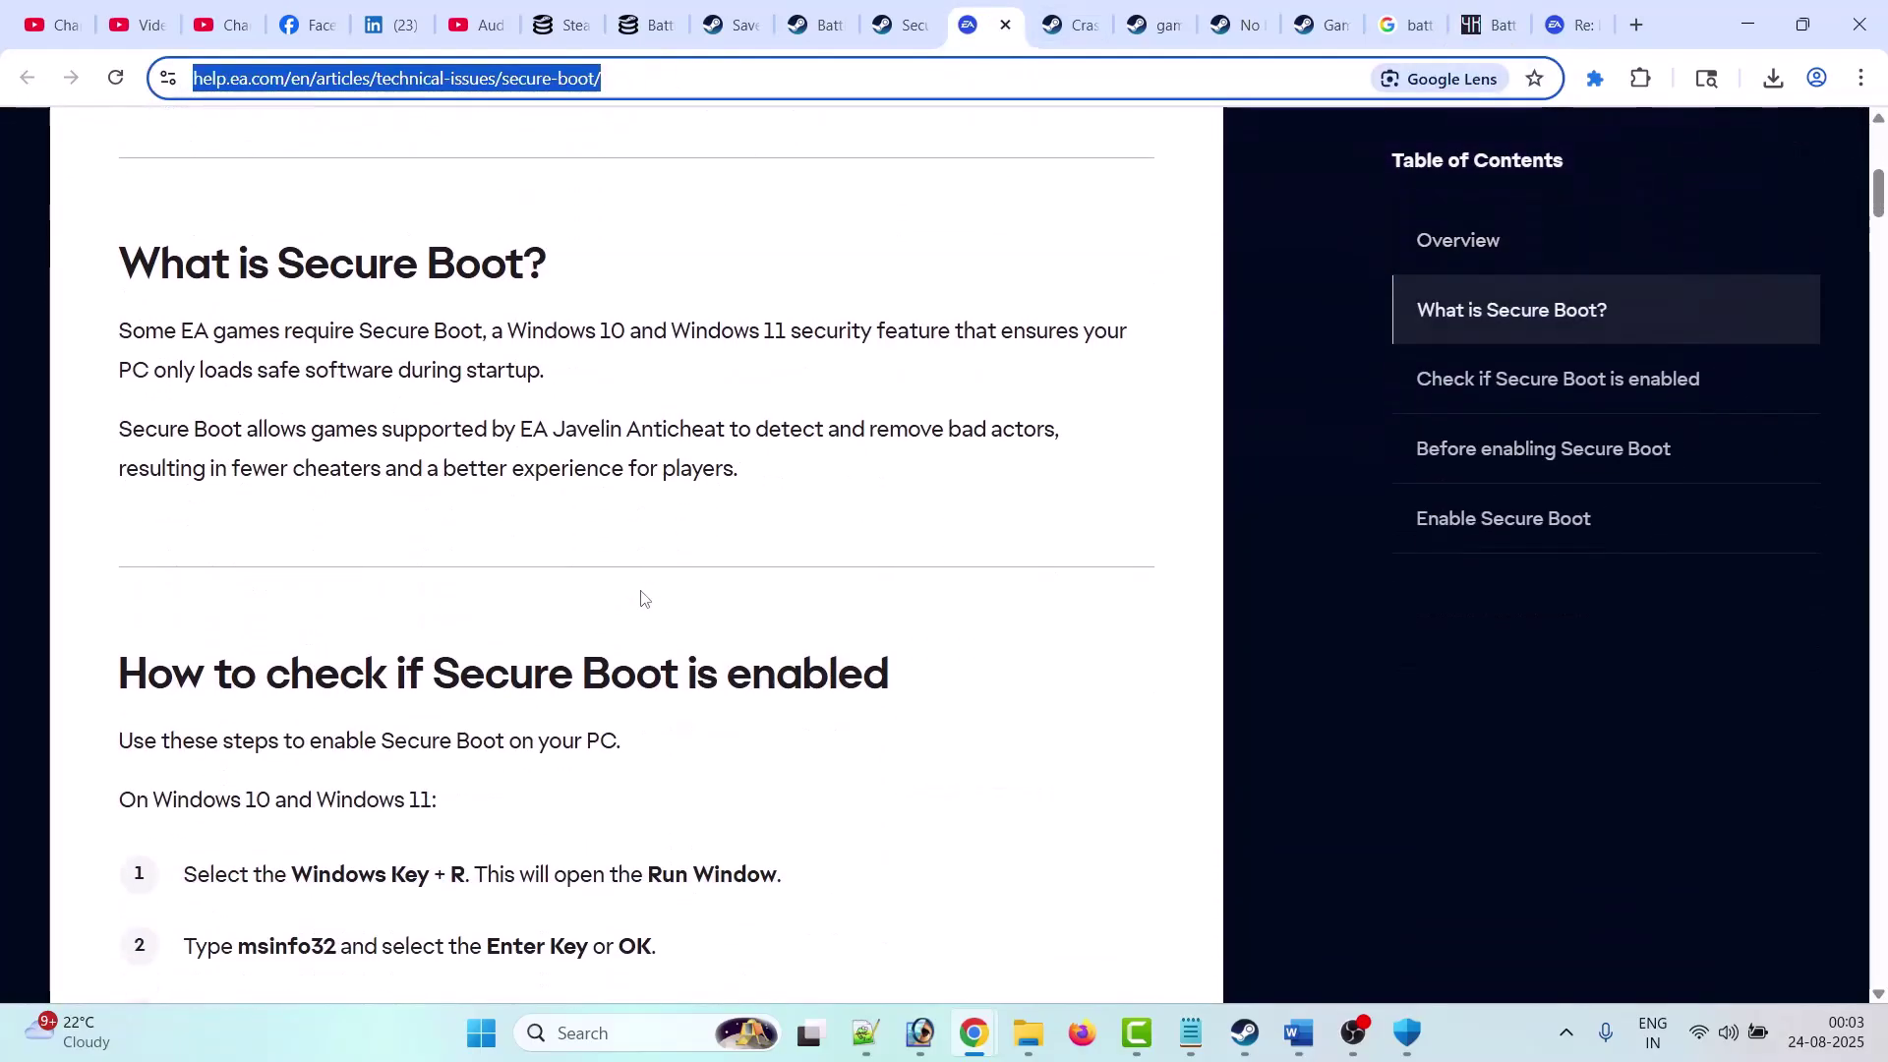
scroll(642, 598, up, 5)
scroll(728, 616, down, 12)
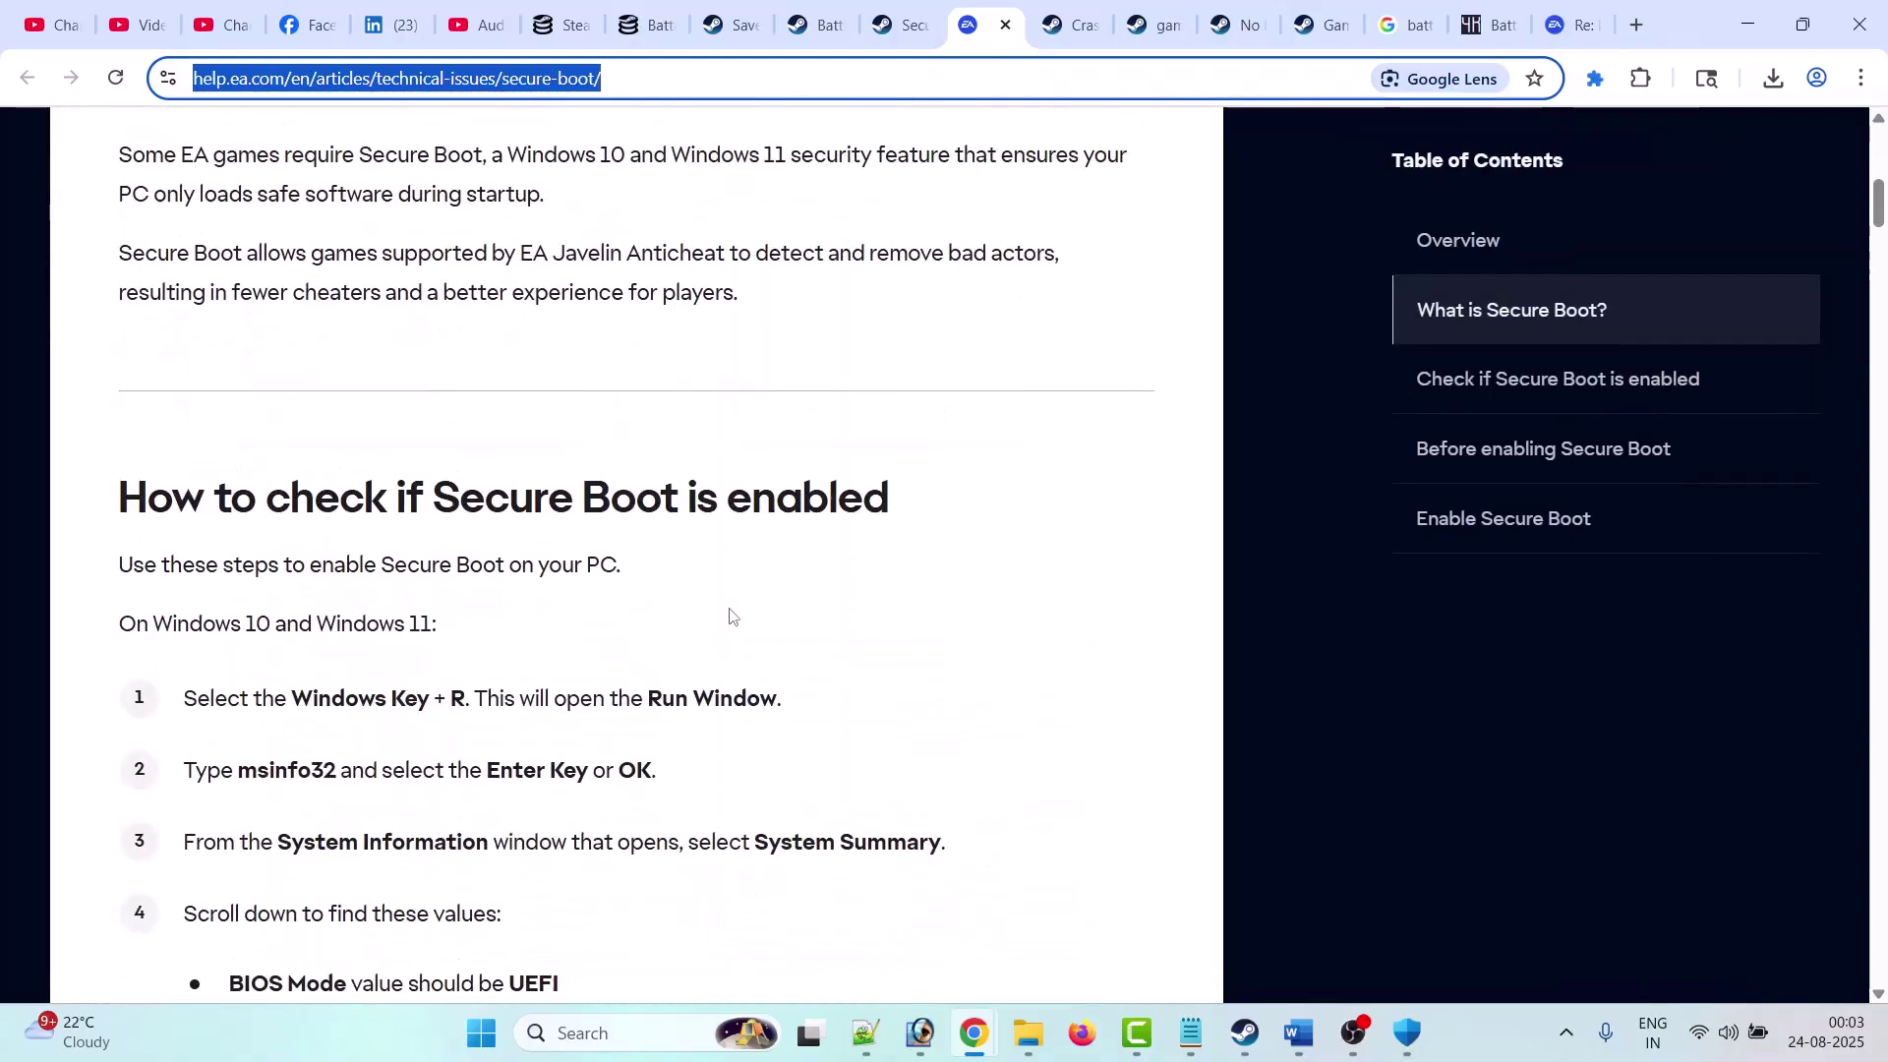
scroll(730, 615, down, 19)
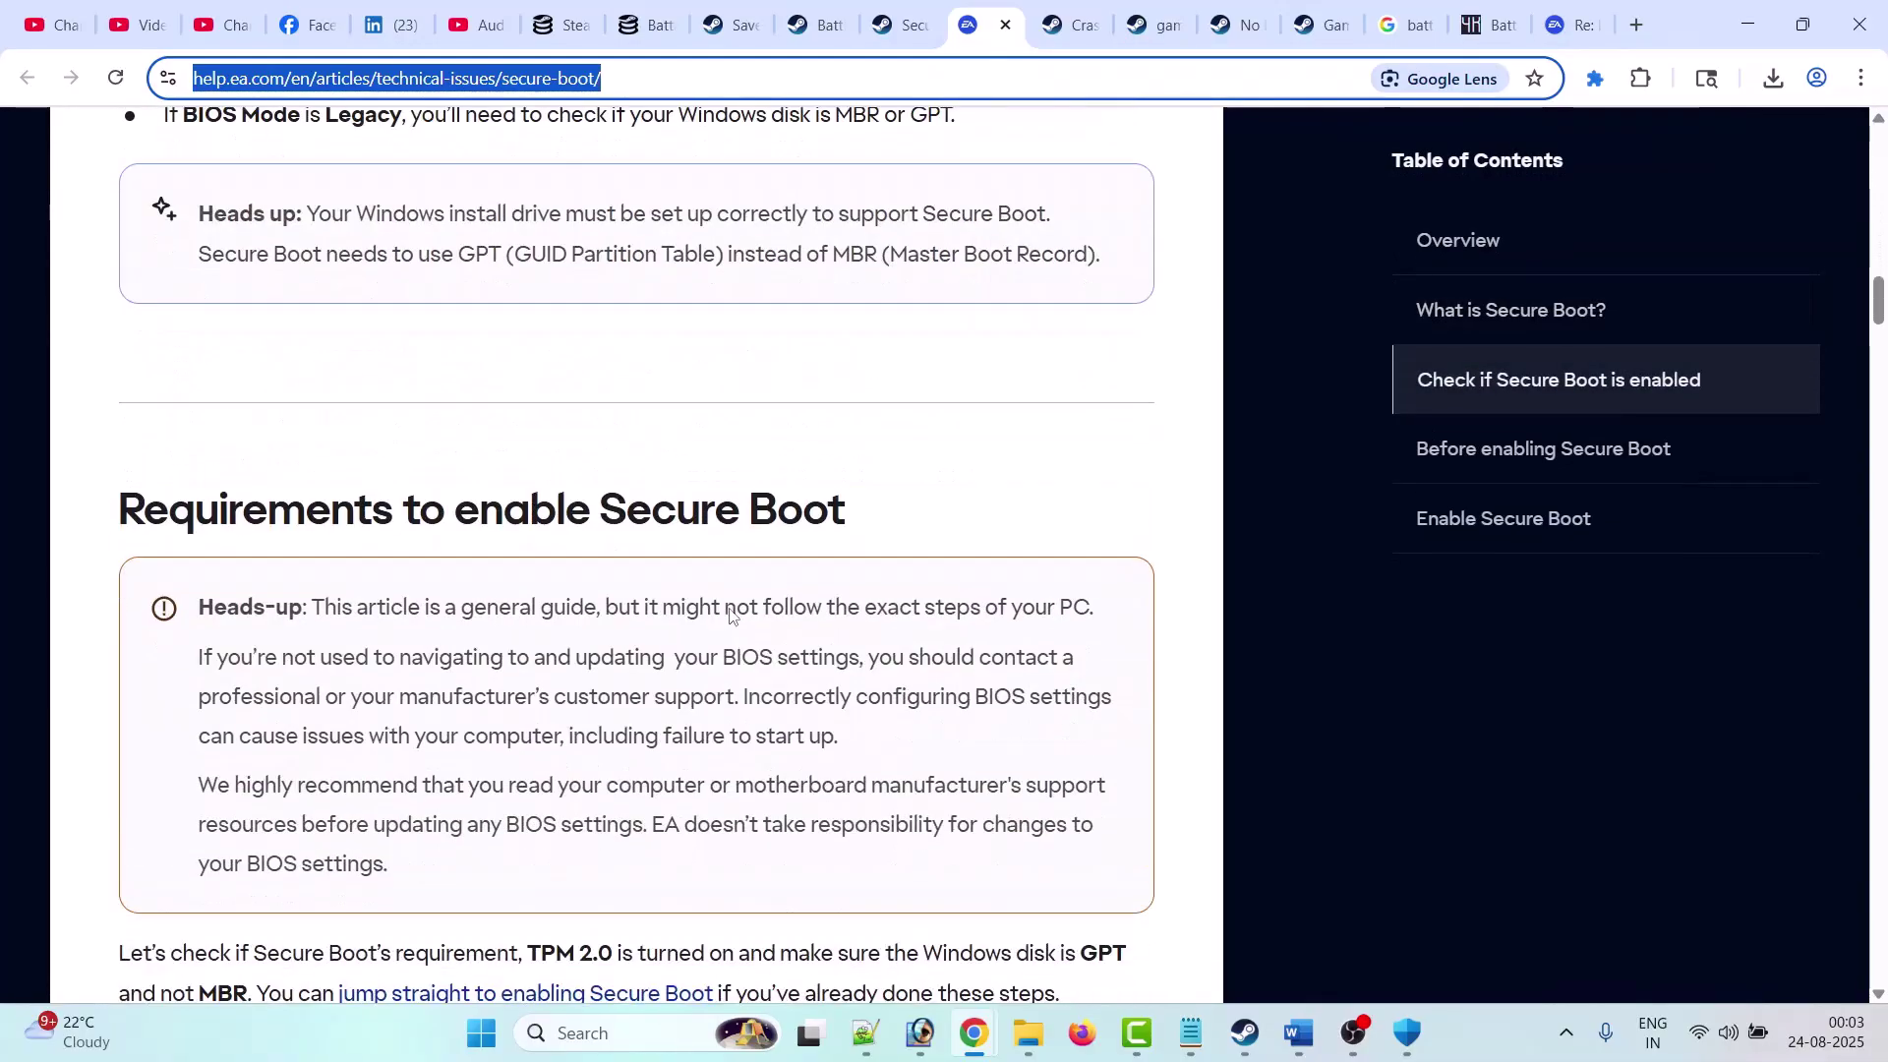
scroll(730, 615, up, 20)
Step: Return to the Word document and review the Secure Boot video link given in Fix 3
key(alt+Tab)
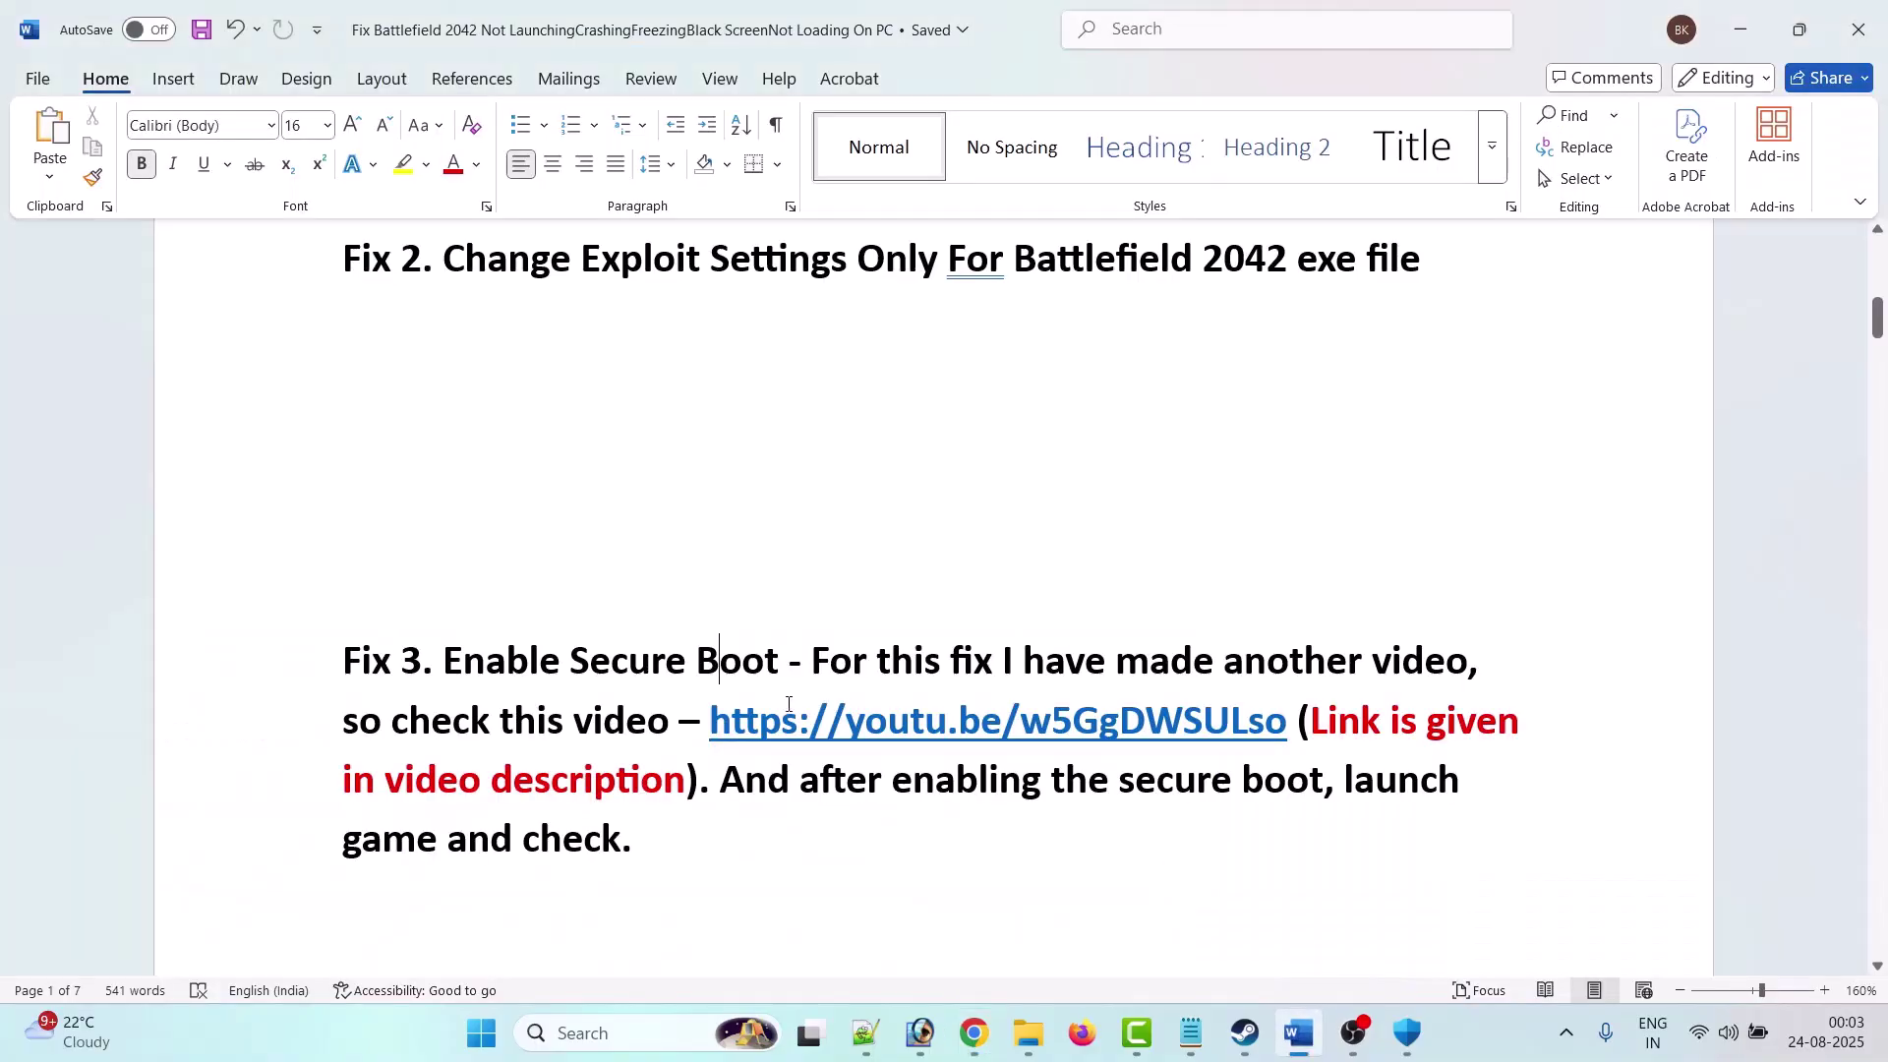
drag(707, 721, 1289, 716)
scroll(757, 773, down, 2)
click(758, 773)
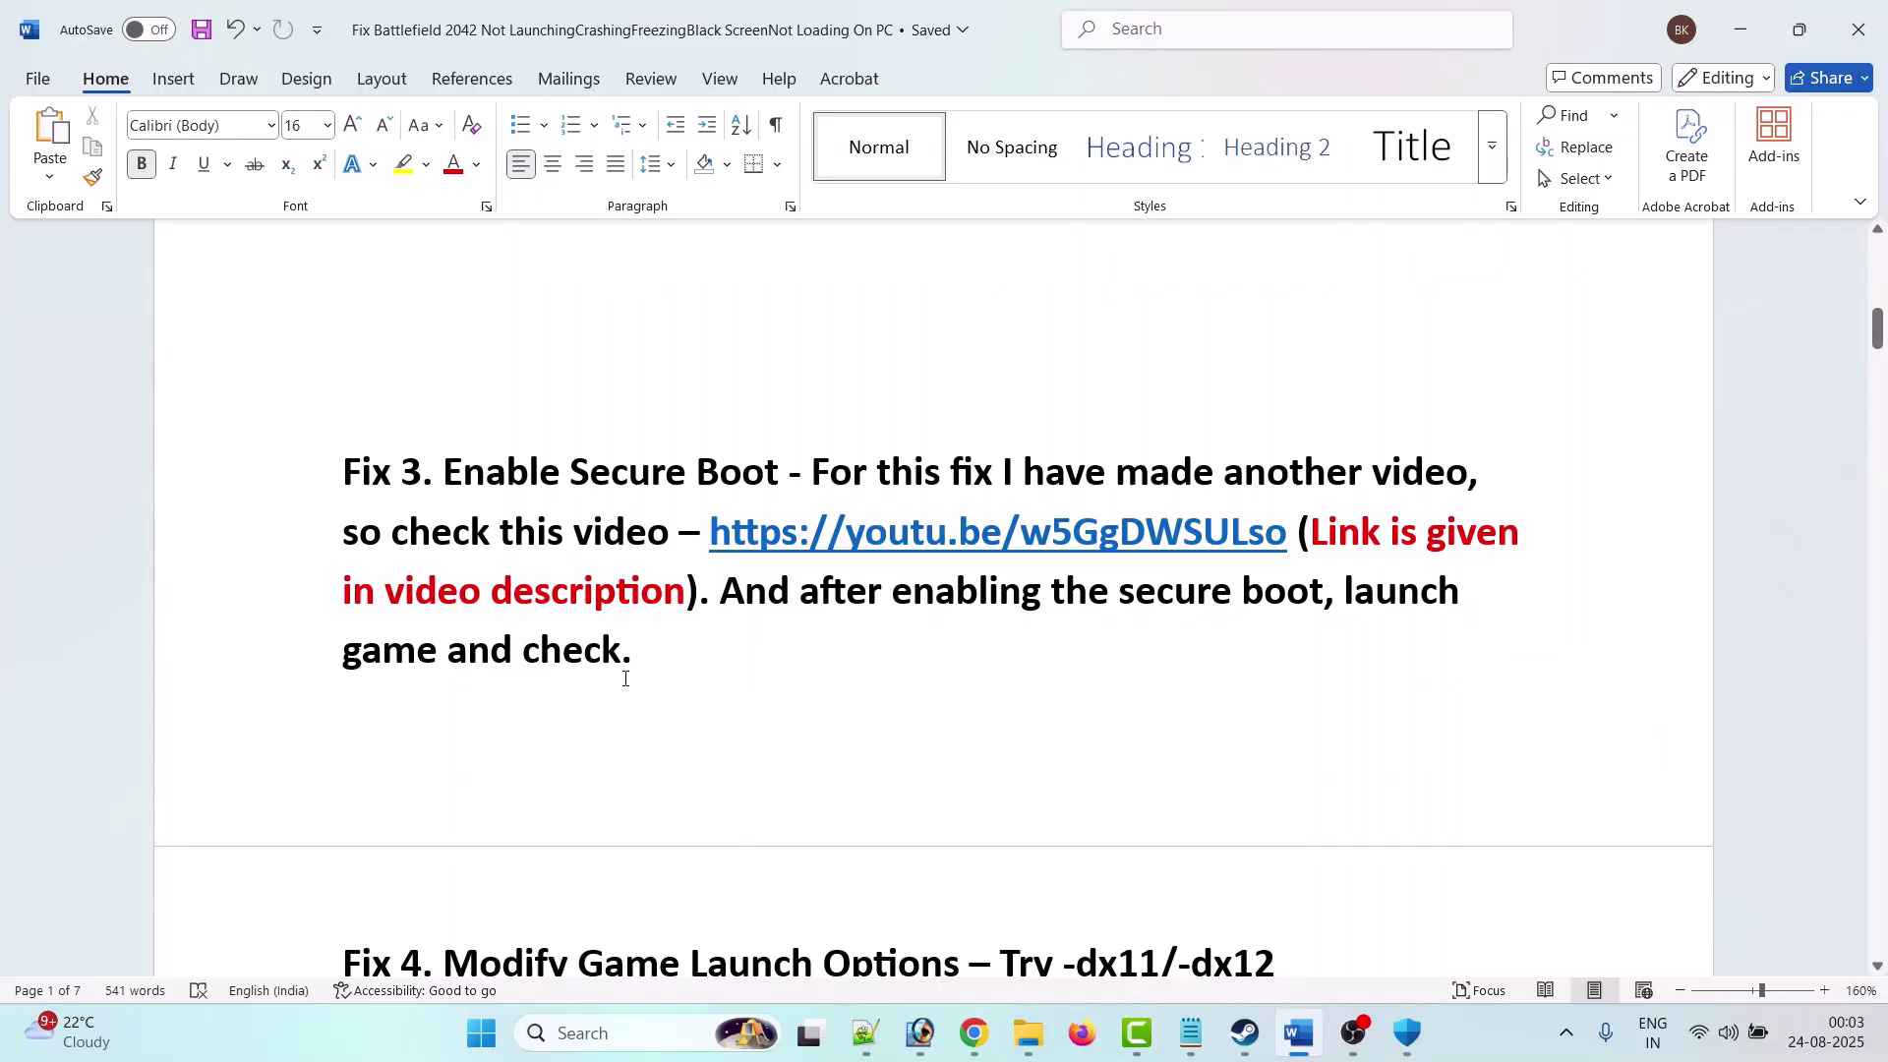
Step: Read Fix 4 in the document, which covers the -dx11 and -dx12 game launch options
scroll(780, 705, down, 3)
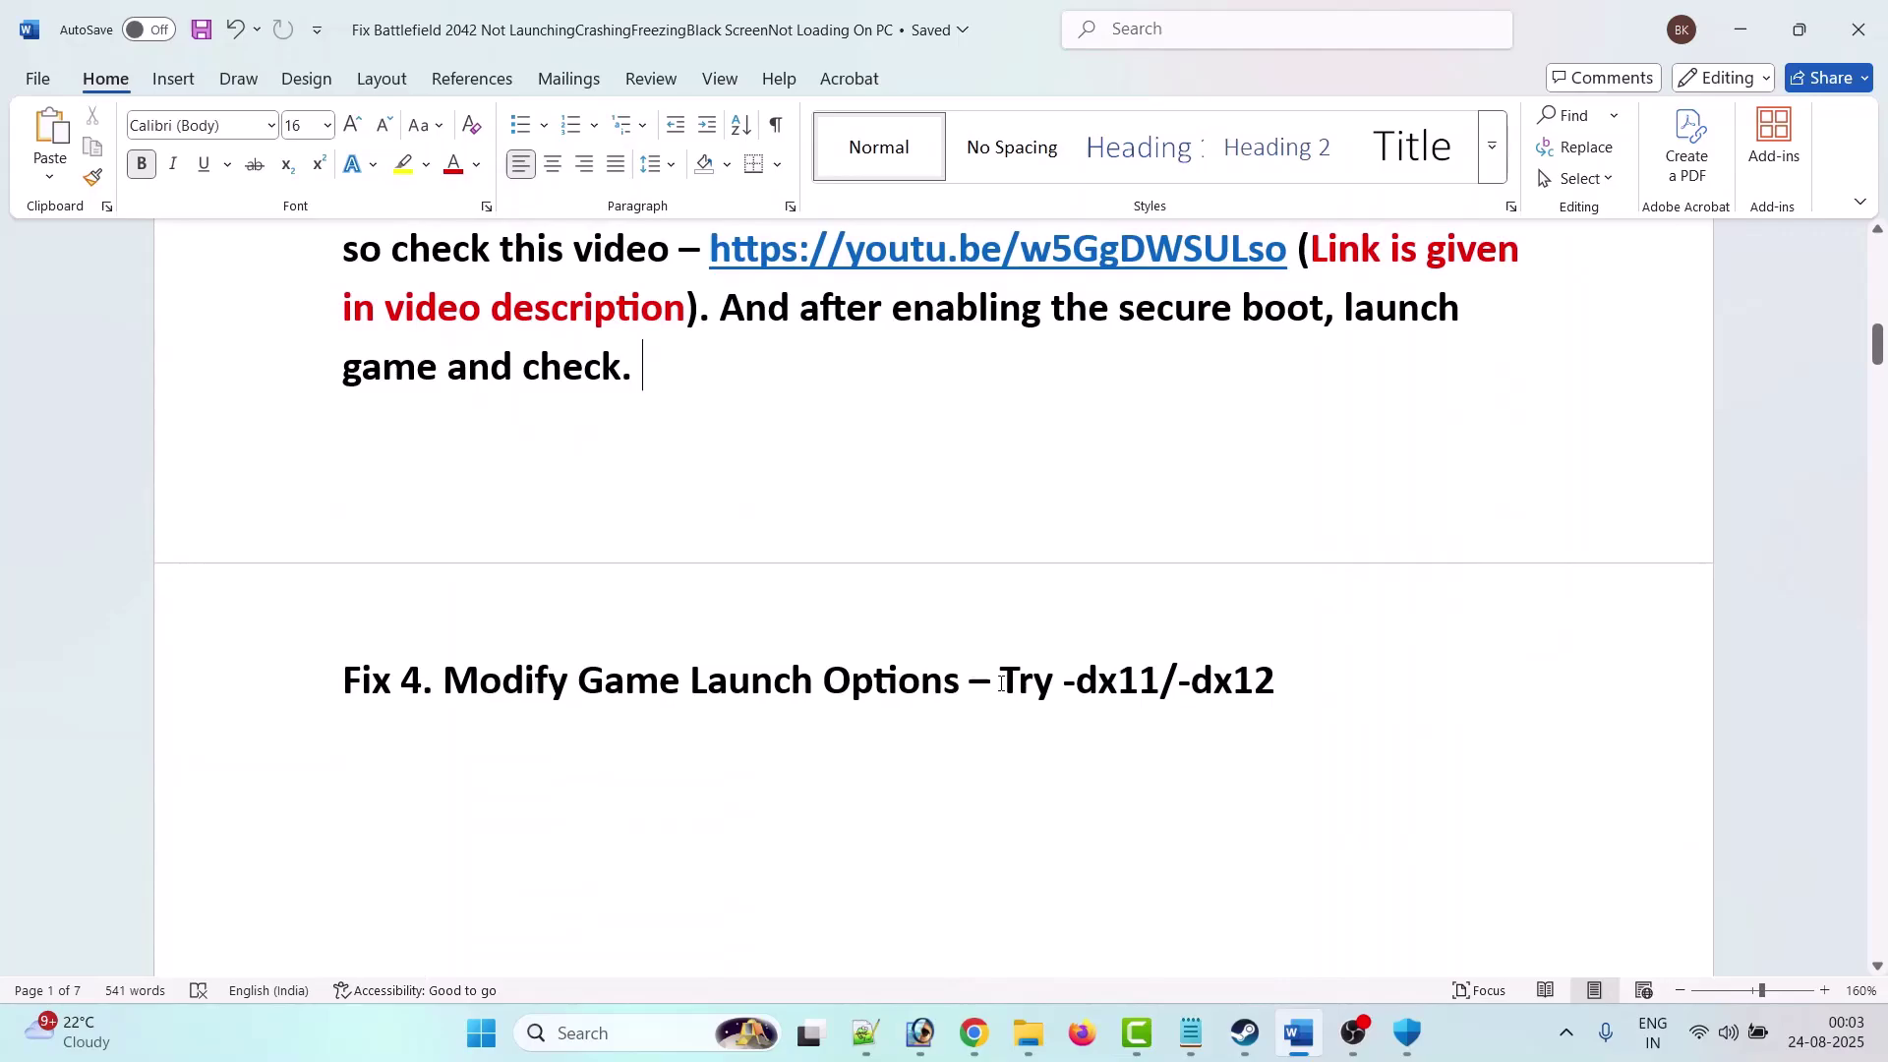
drag(1001, 682, 1274, 686)
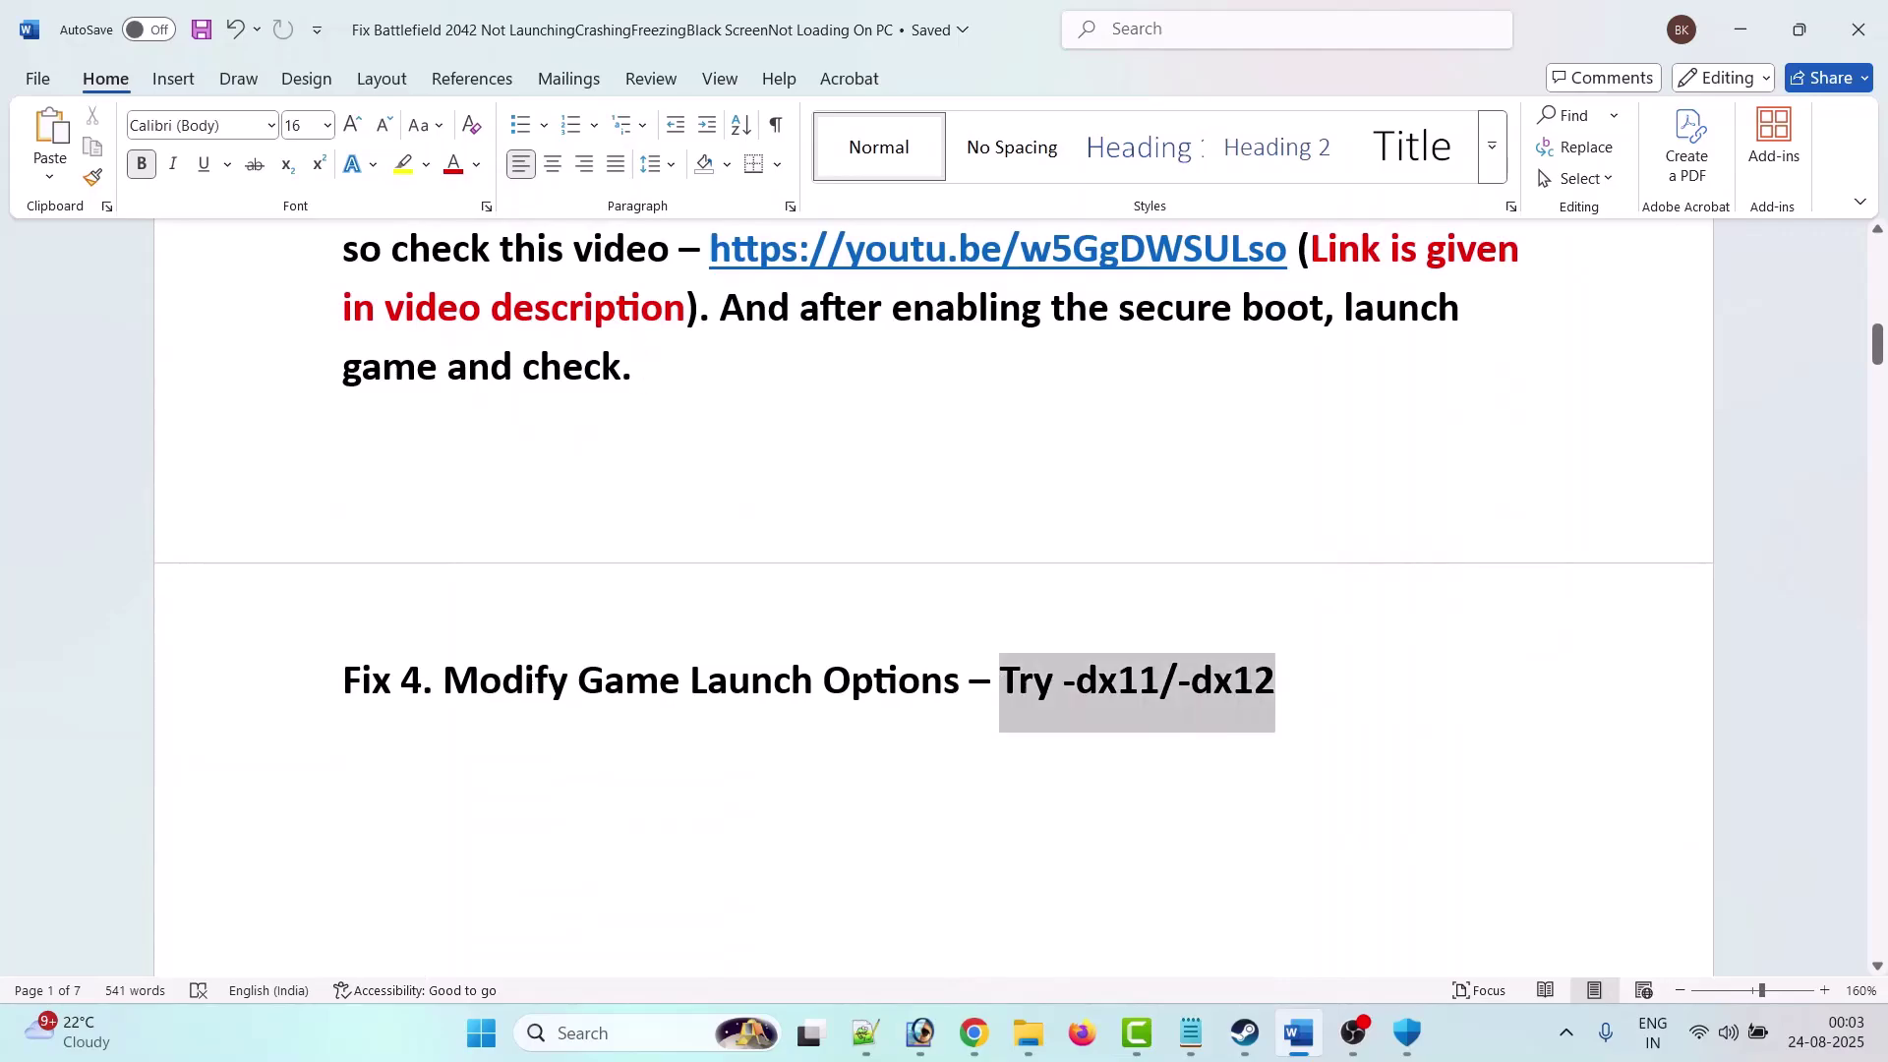
click(1240, 748)
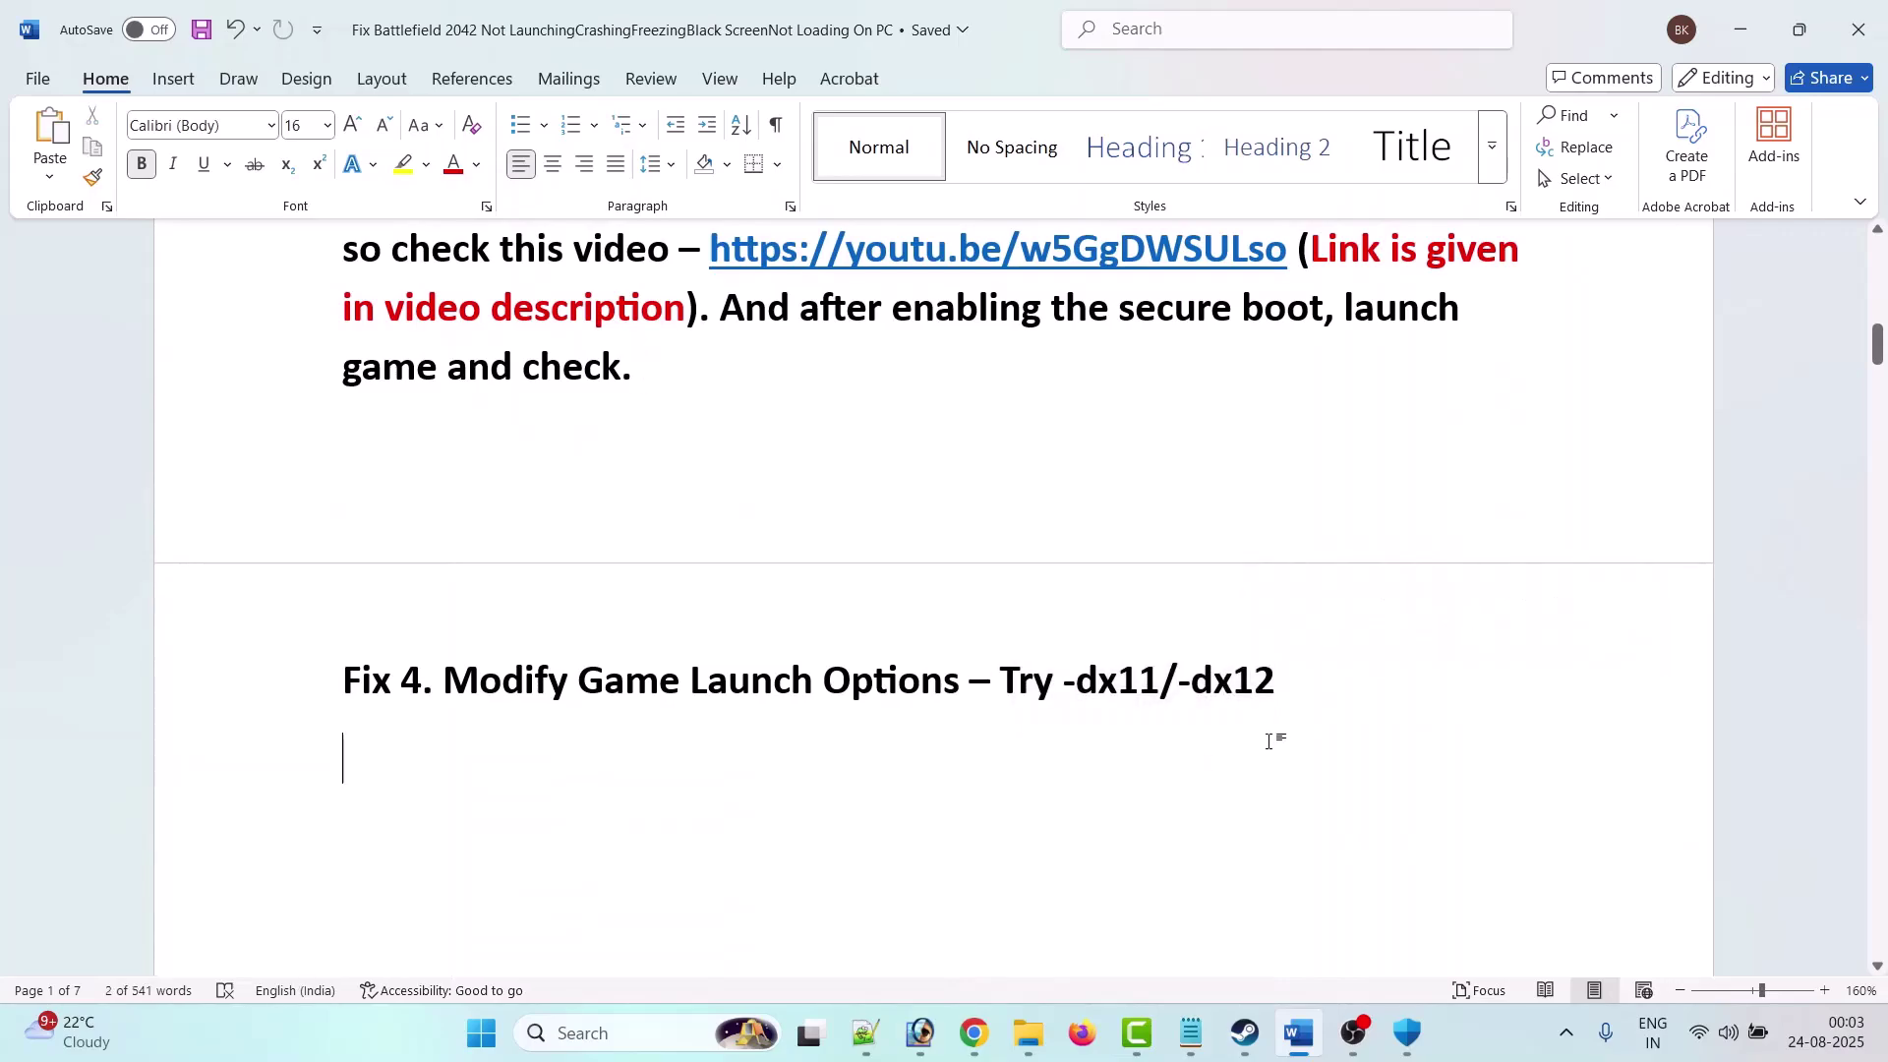
Step: Switch to Steam and set Battlefield 2042's launch options to -dx11, closing its properties
click(1245, 1032)
mouse_move(237, 67)
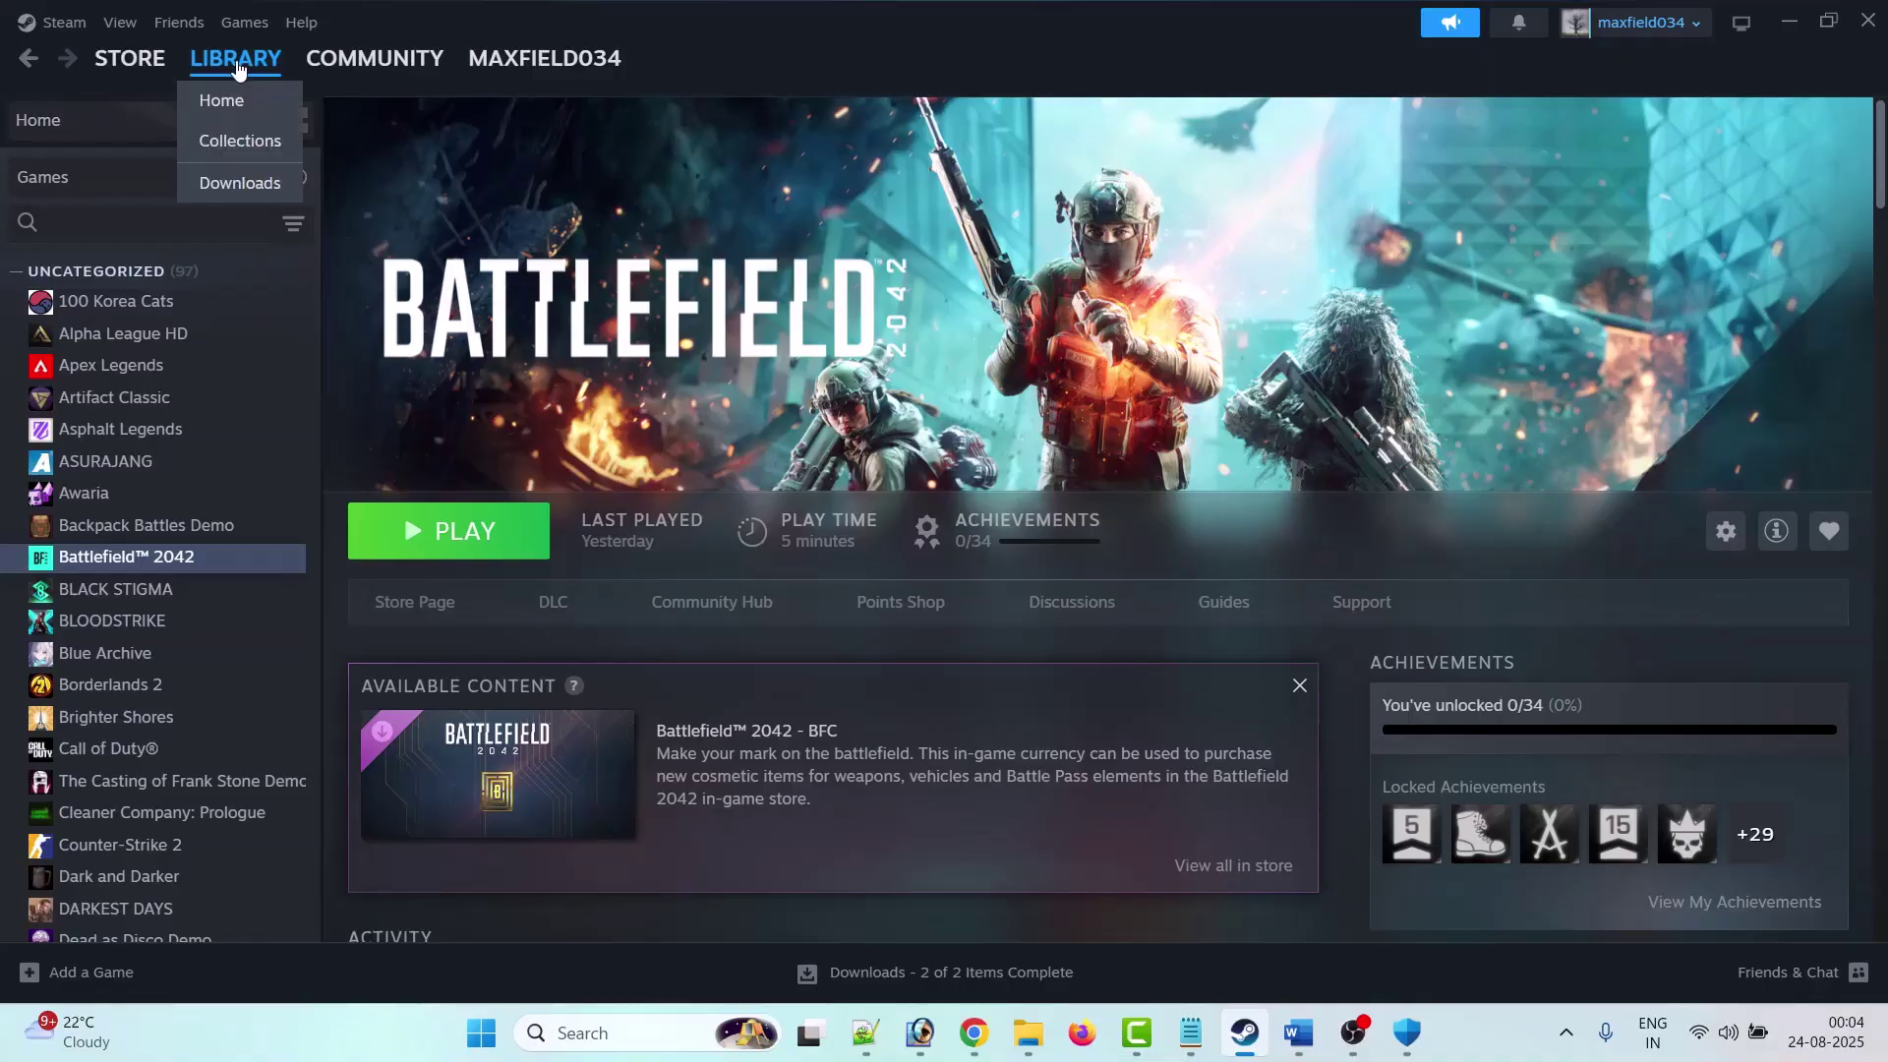
right_click(217, 556)
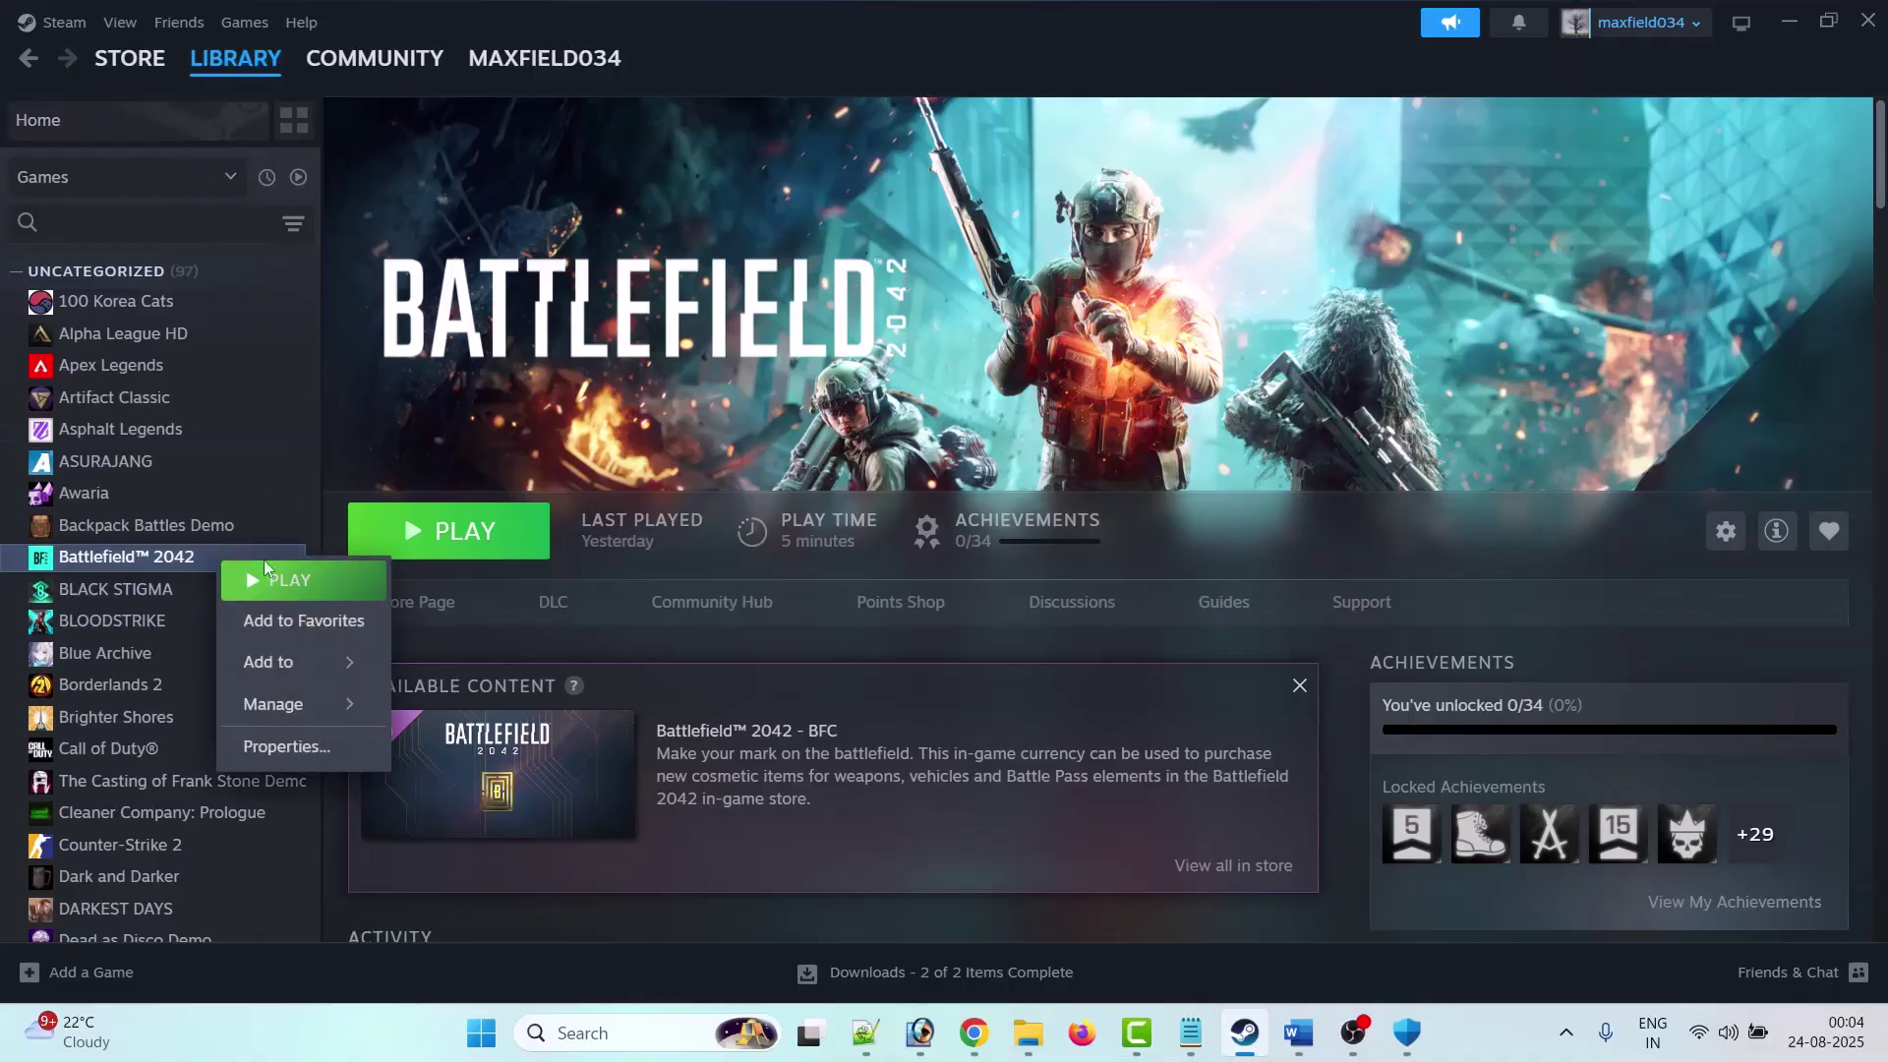
click(286, 752)
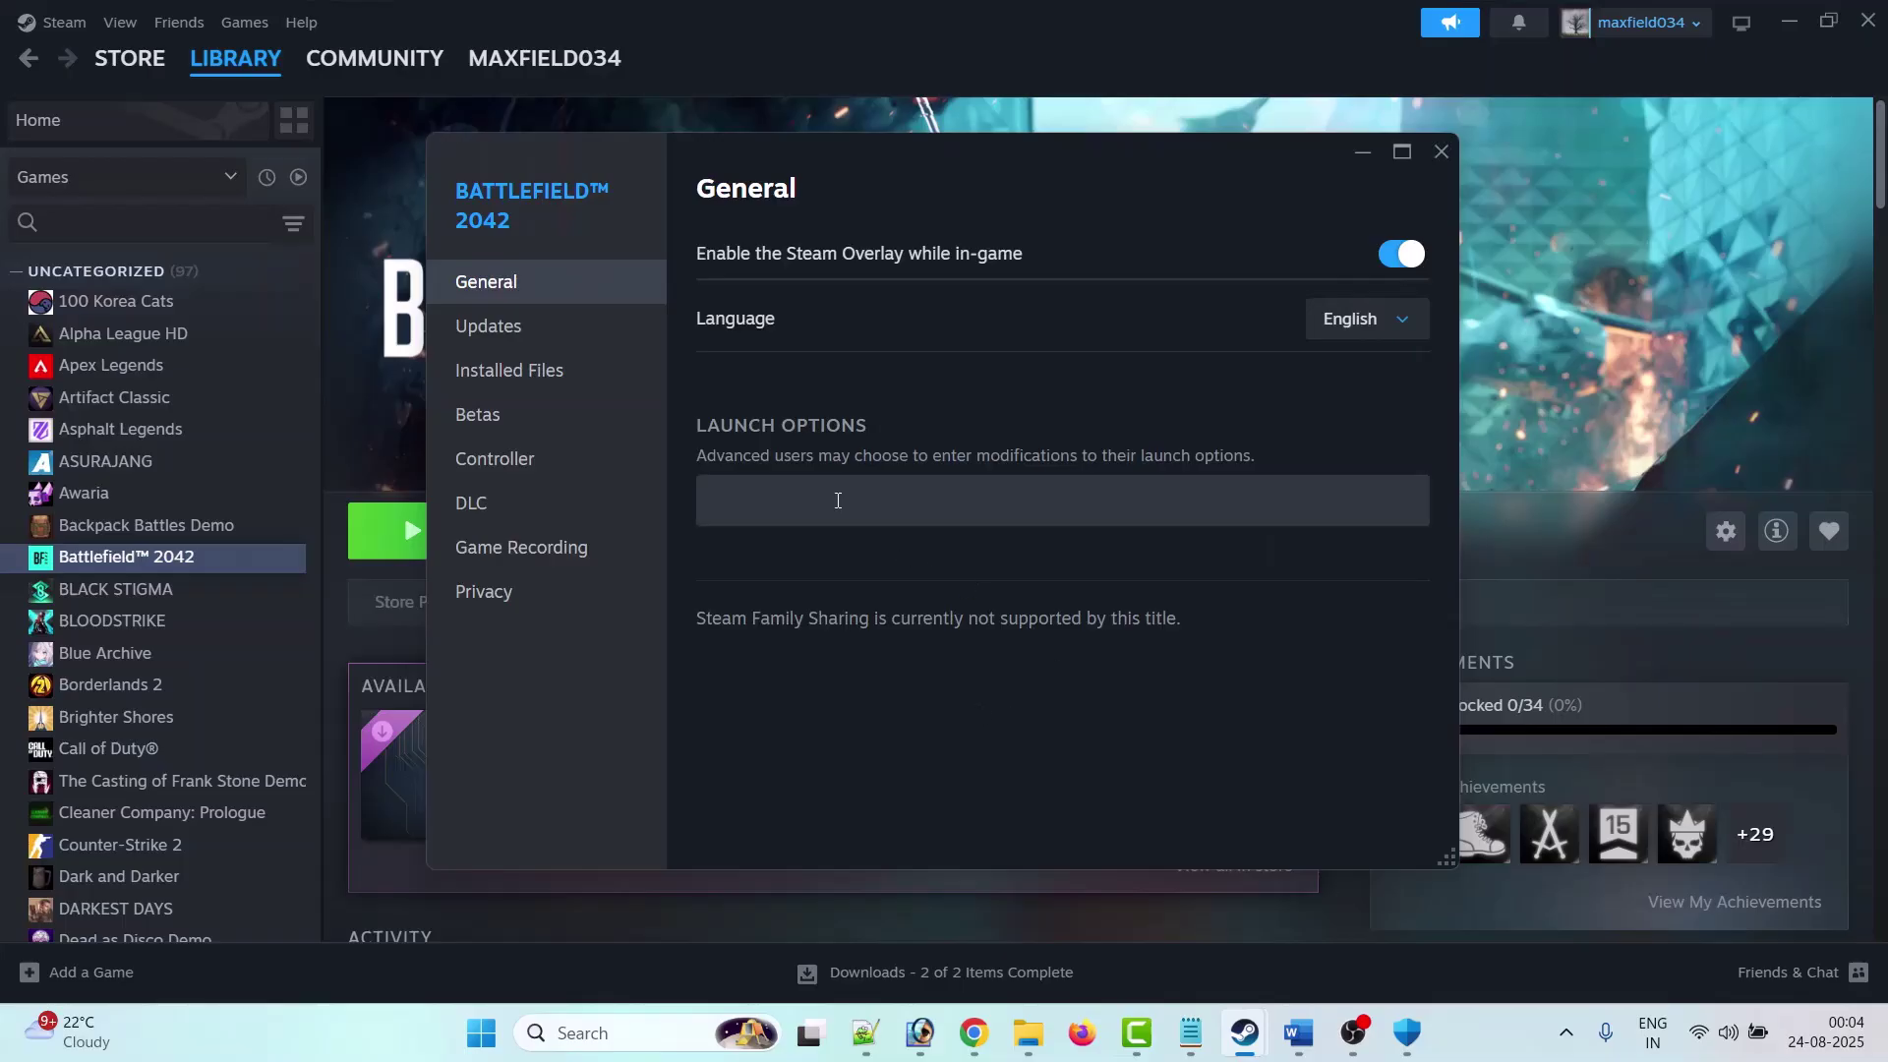
click(828, 490)
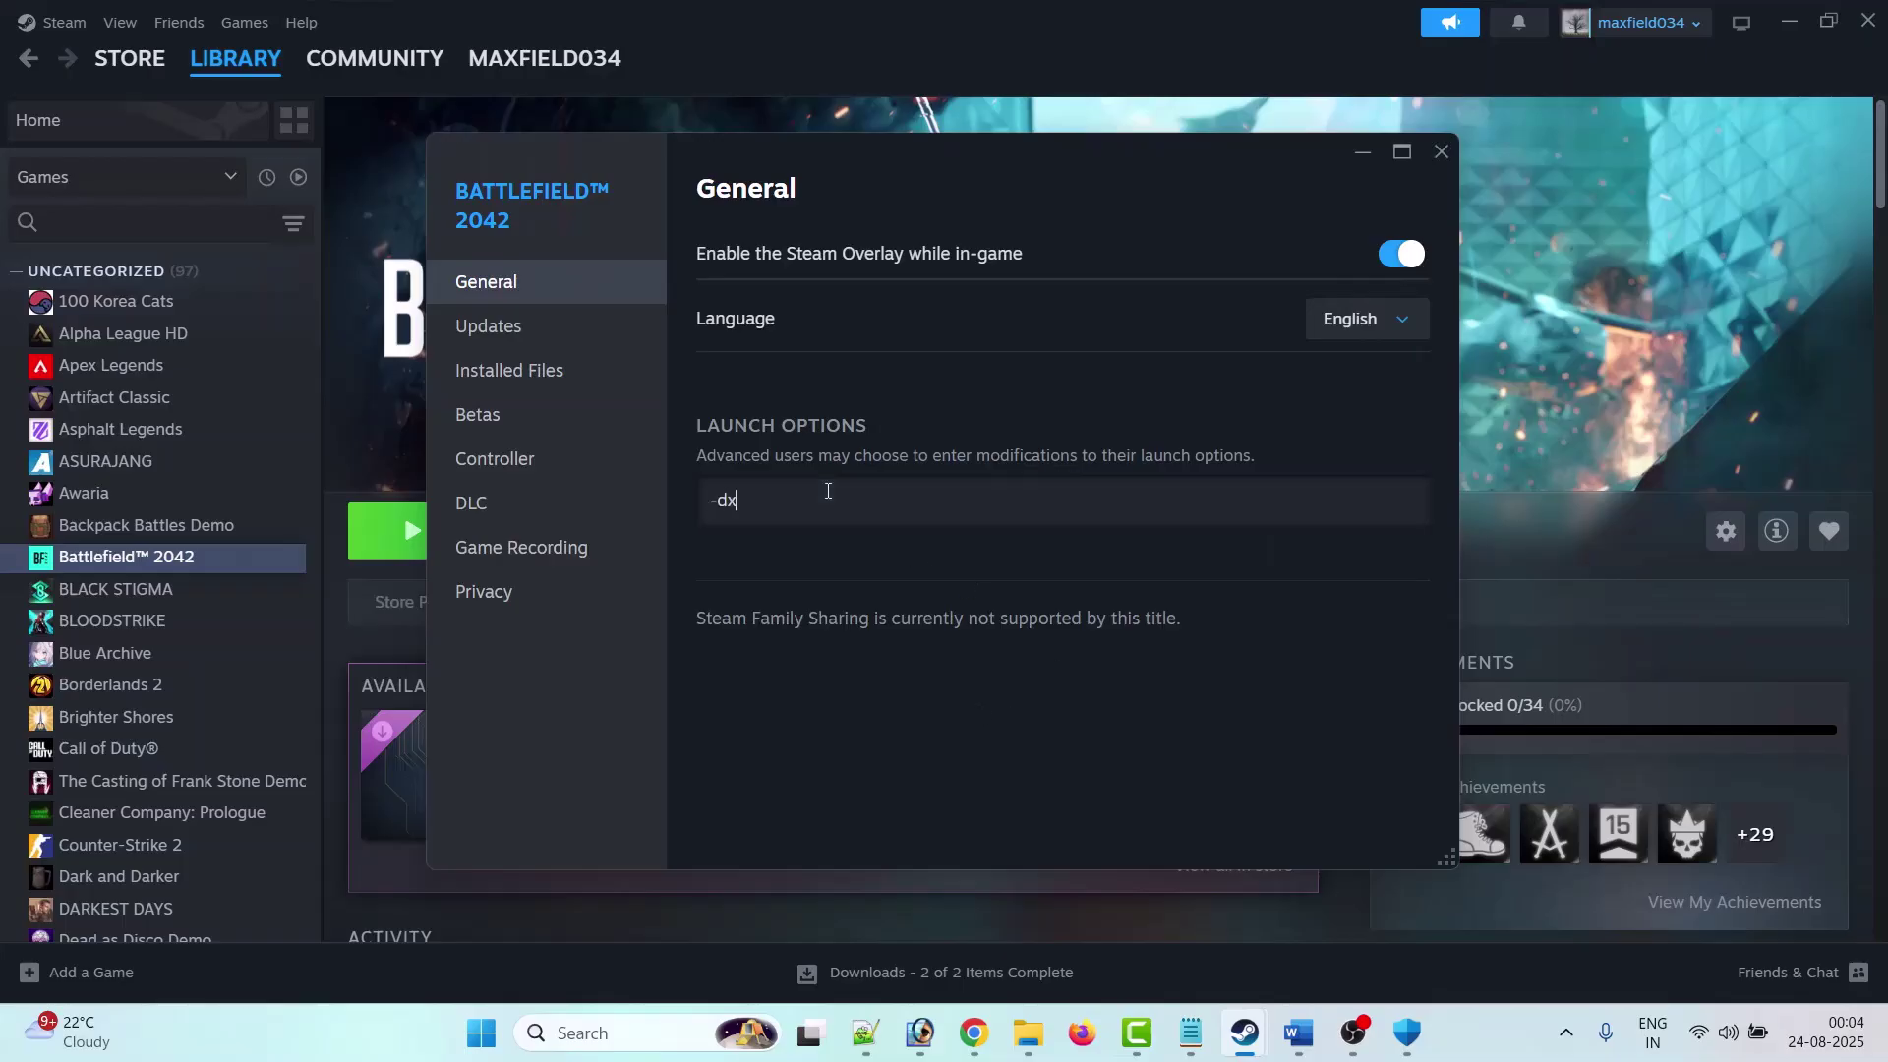
click(1442, 152)
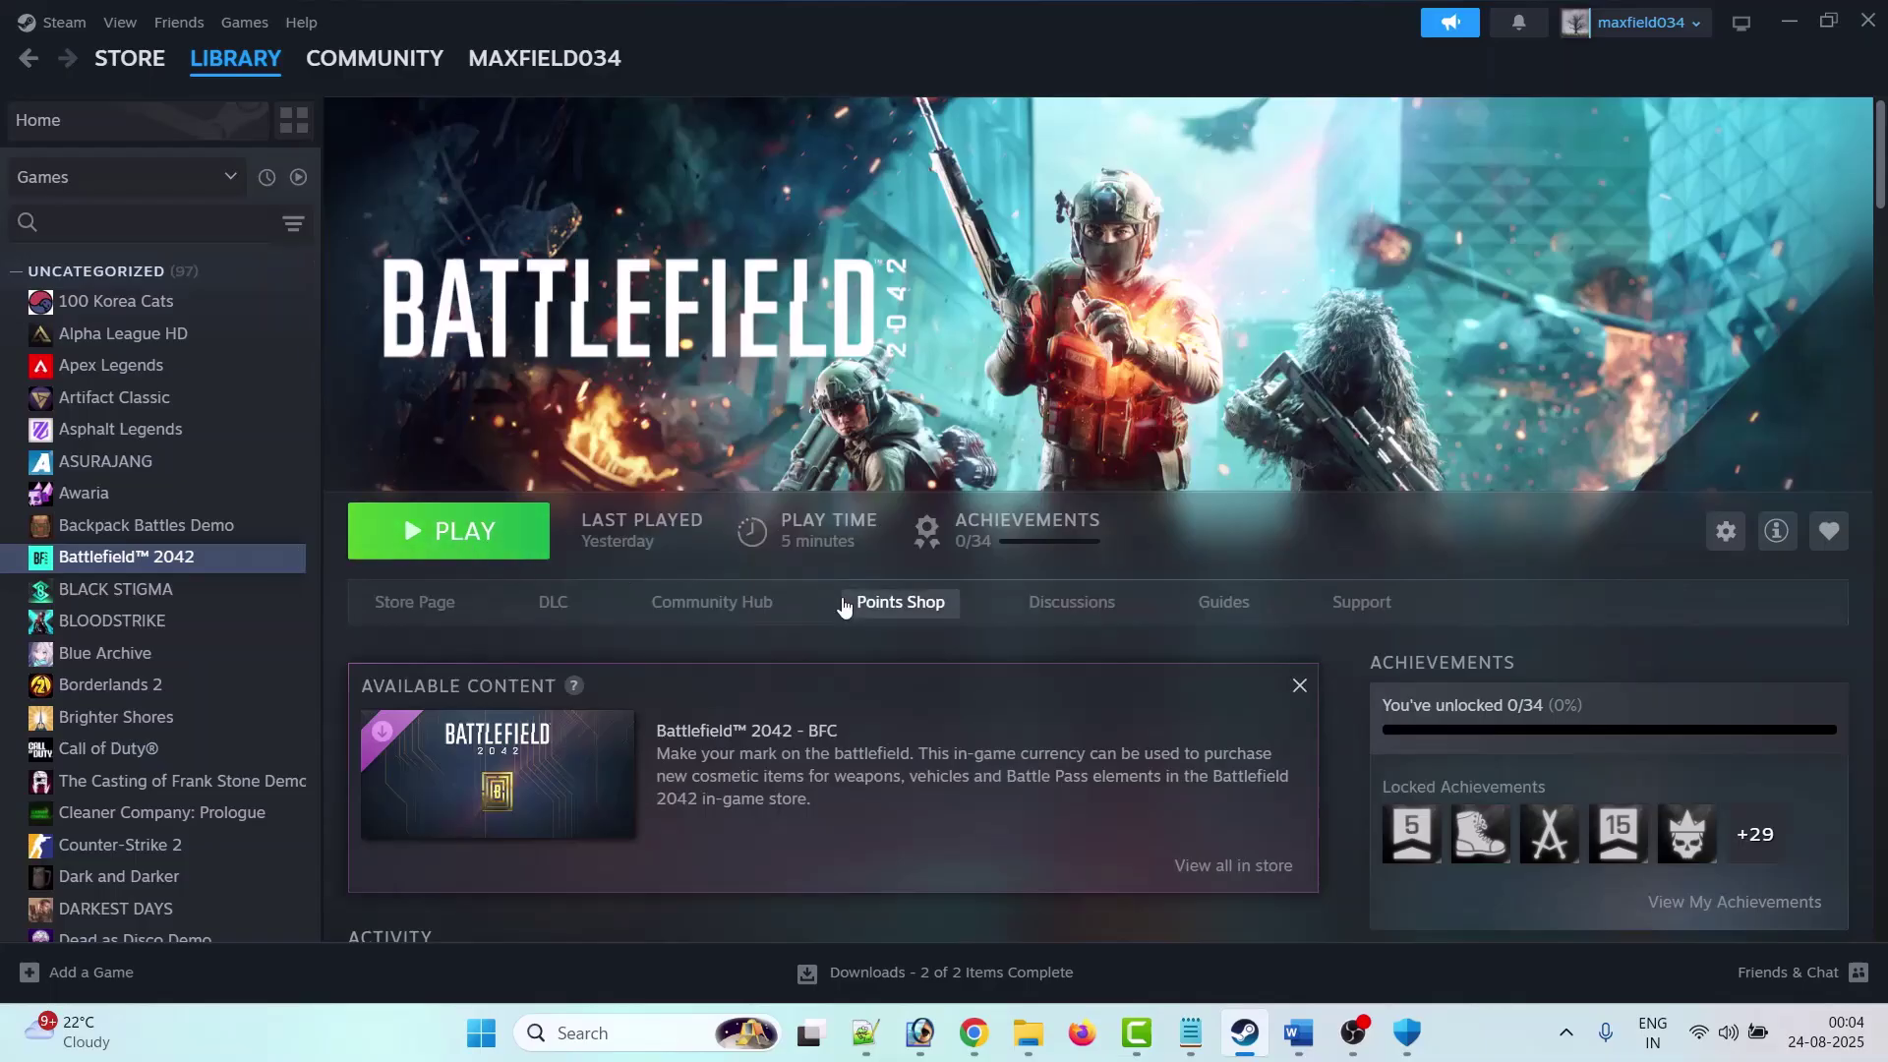
Step: Reopen Battlefield 2042's properties and change the launch options to -dx12
right_click(204, 558)
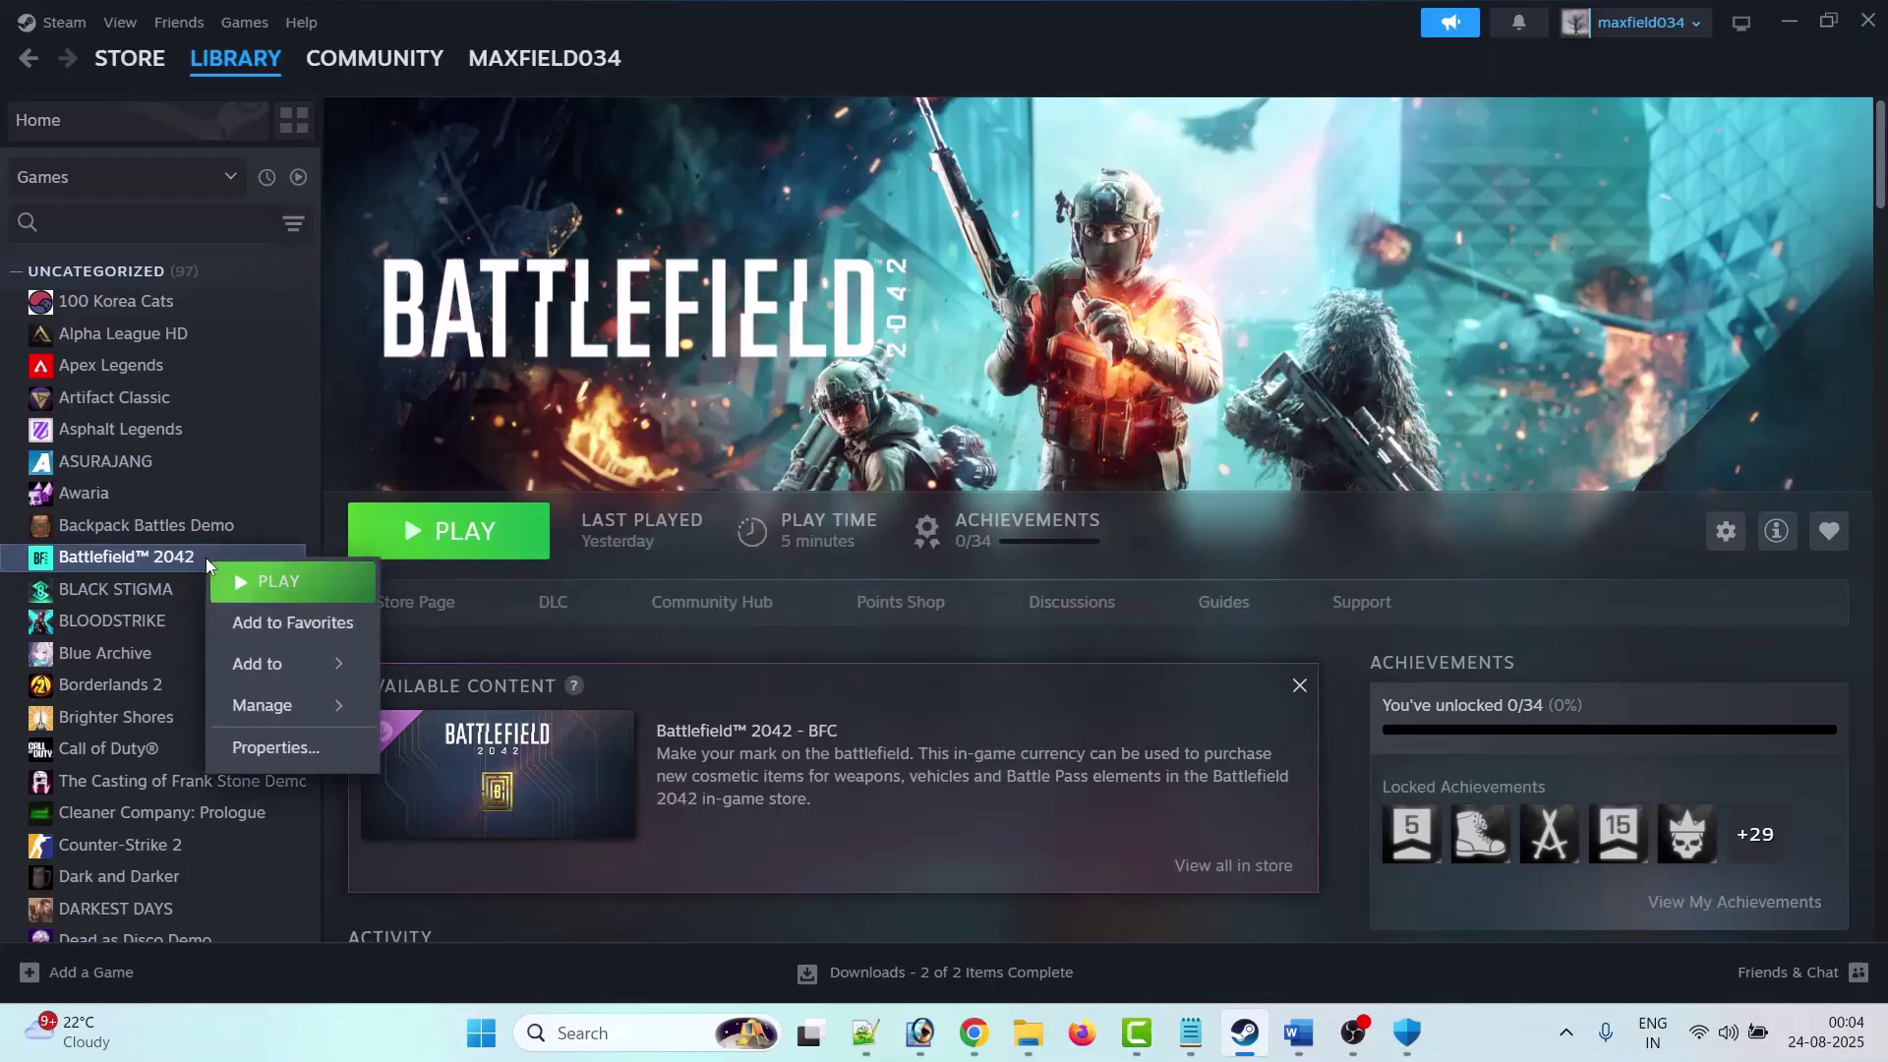
click(307, 765)
click(799, 512)
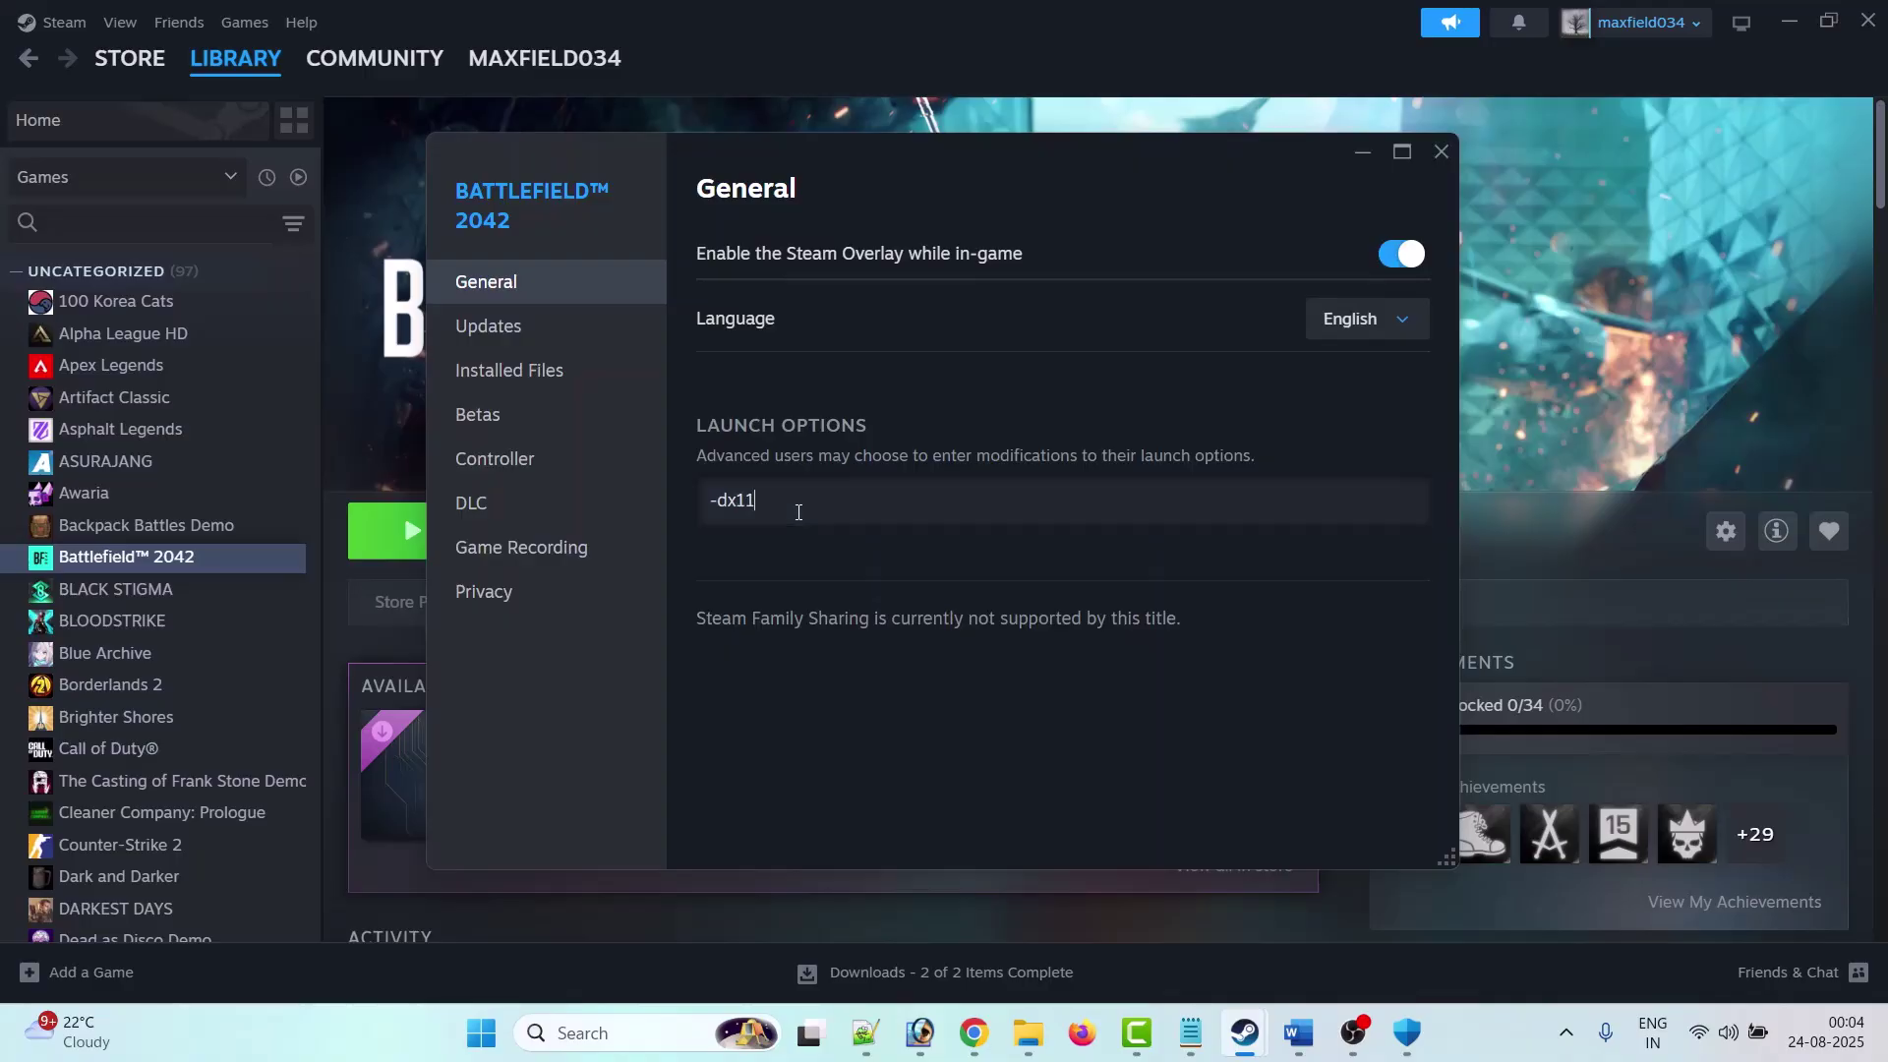
click(1441, 152)
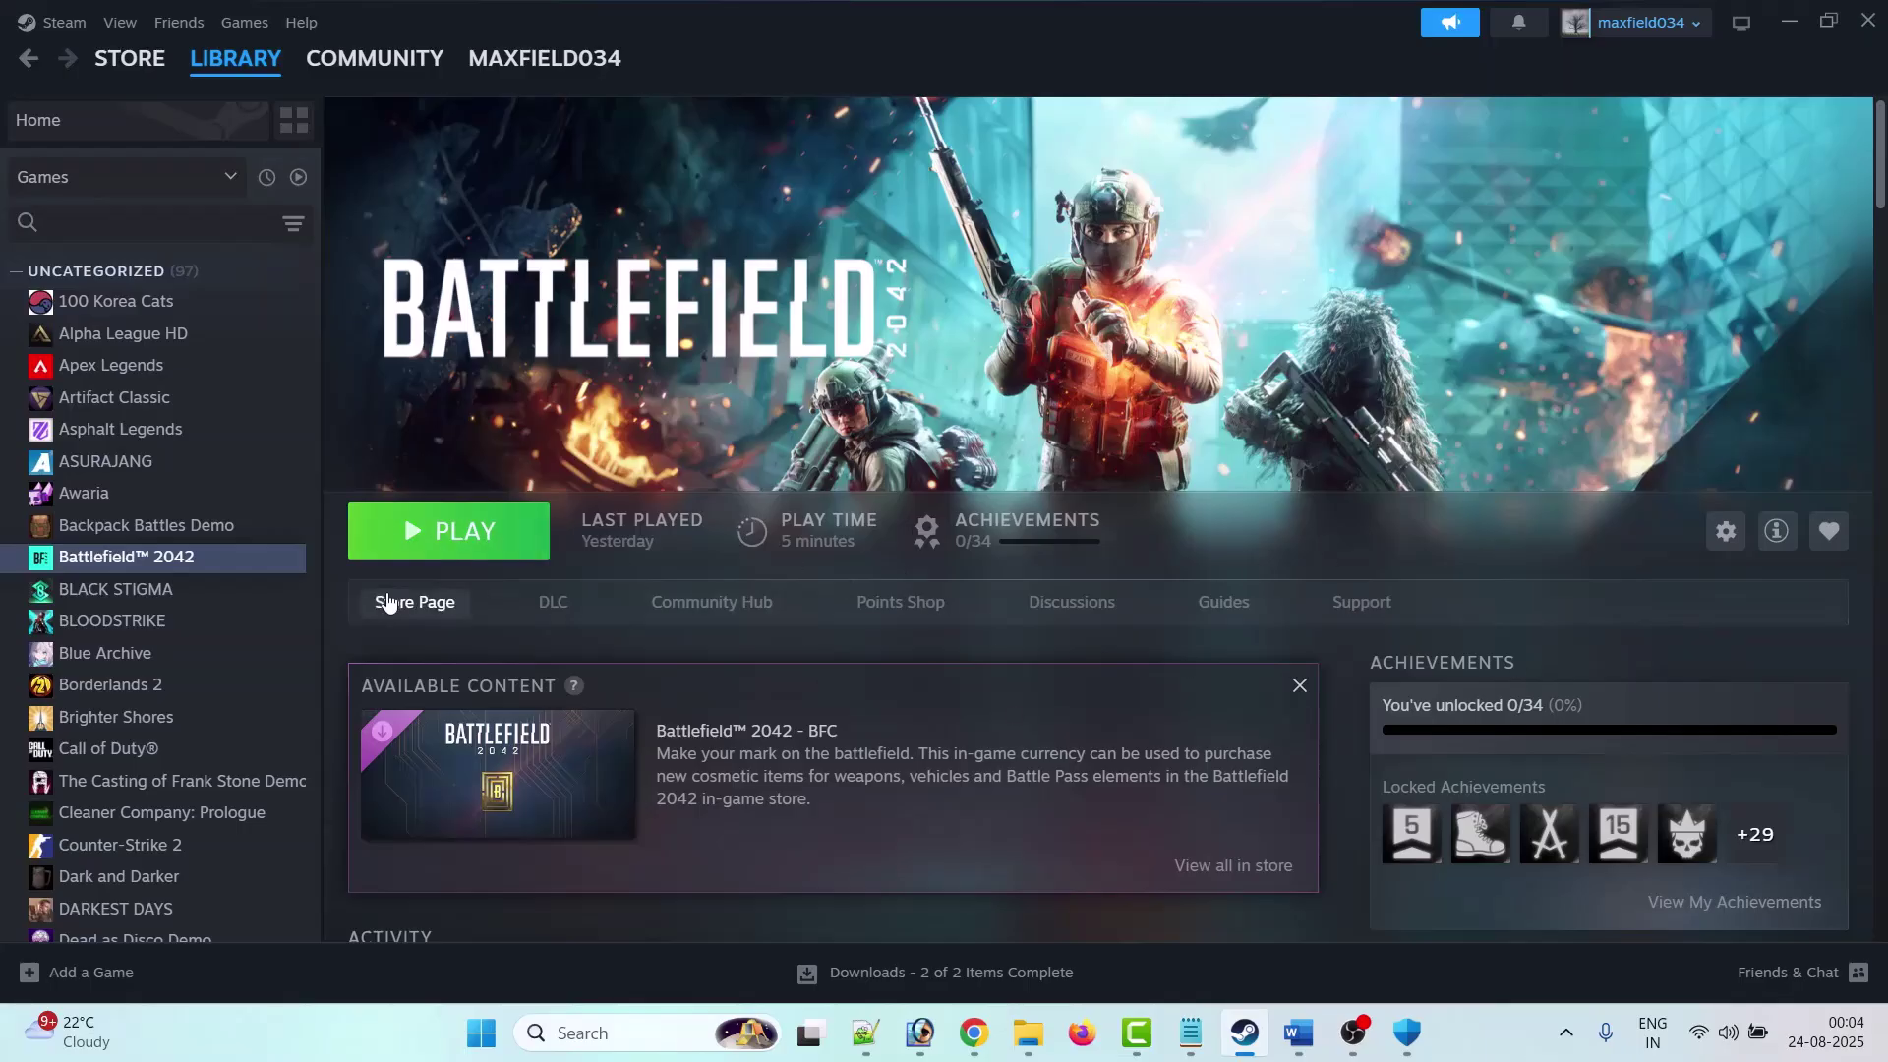
Step: Clear the launch options in Battlefield 2042's properties and close them
right_click(215, 557)
click(283, 742)
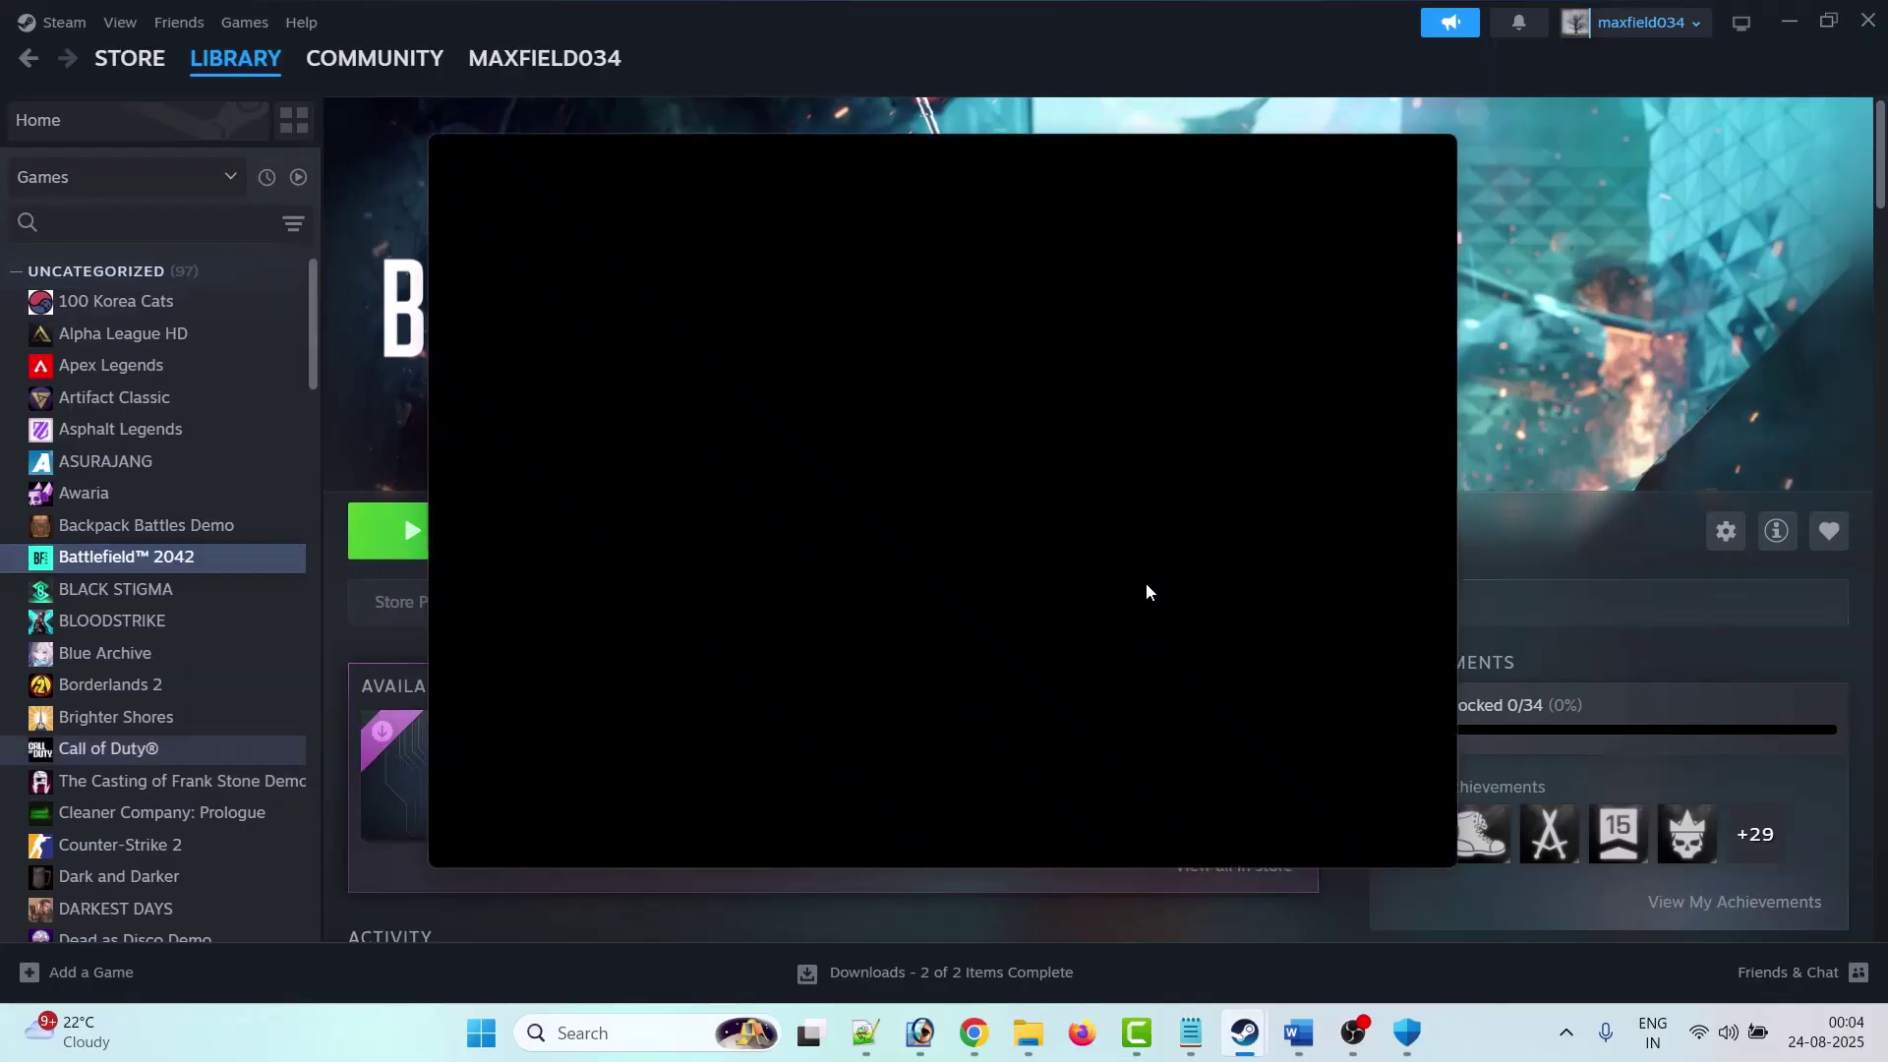
drag(777, 501, 669, 515)
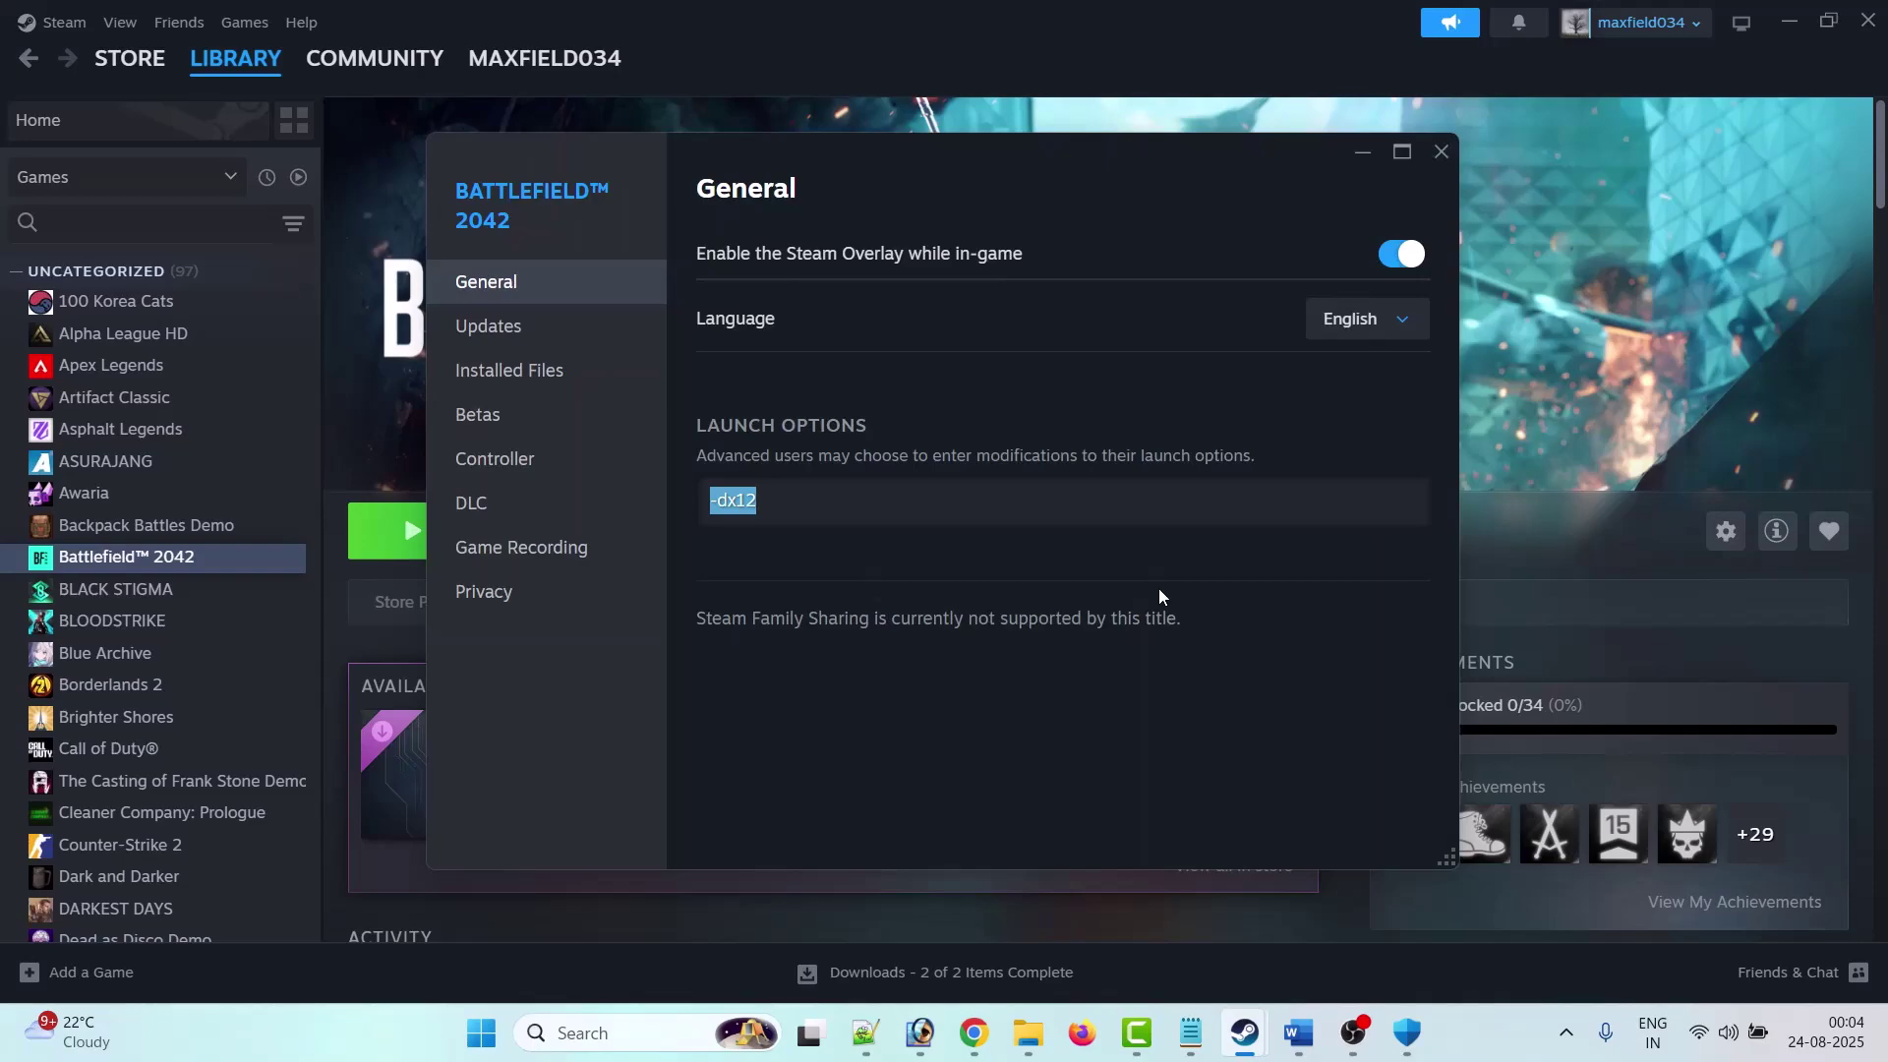
key(BackSpace)
click(1442, 152)
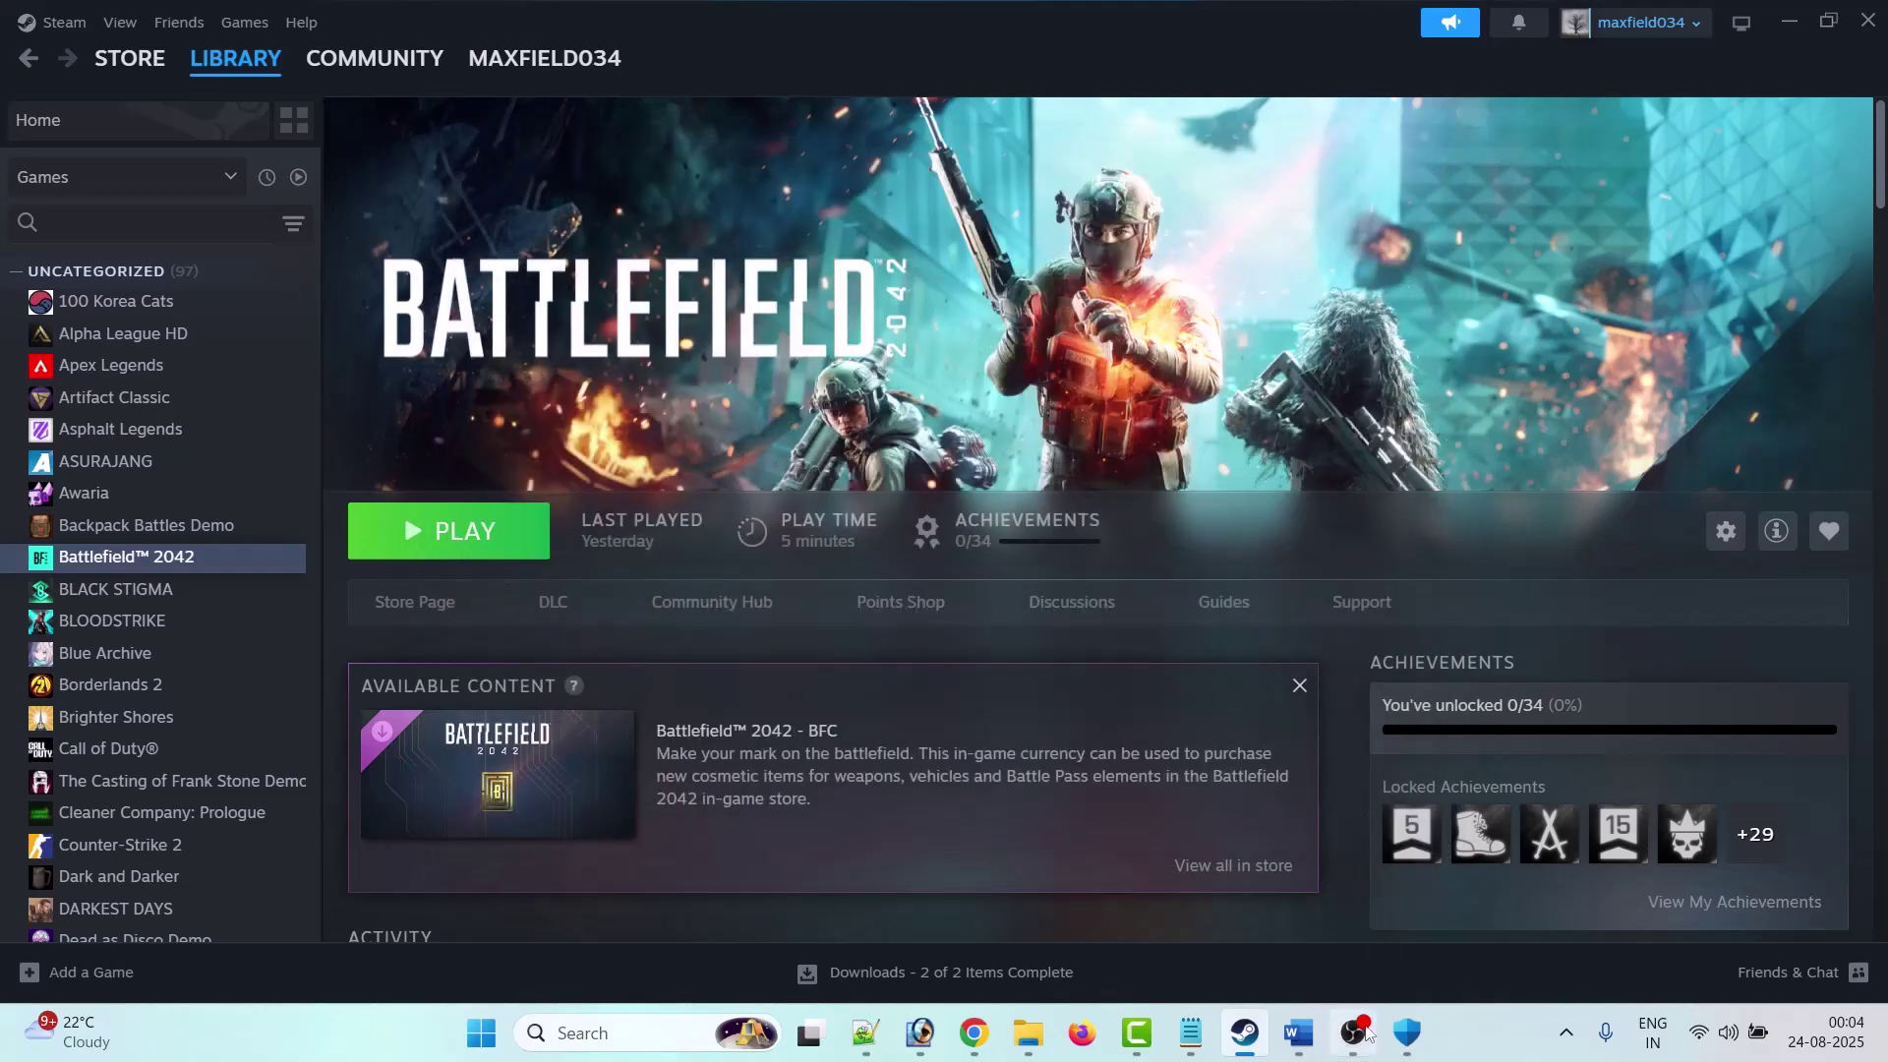
Step: Switch to Word and read Fix 5 on closing or disabling Daemon Tools, the interception driver, AutoHotKey, DS4 Windows and virtual controllers
click(1298, 1033)
scroll(590, 610, down, 5)
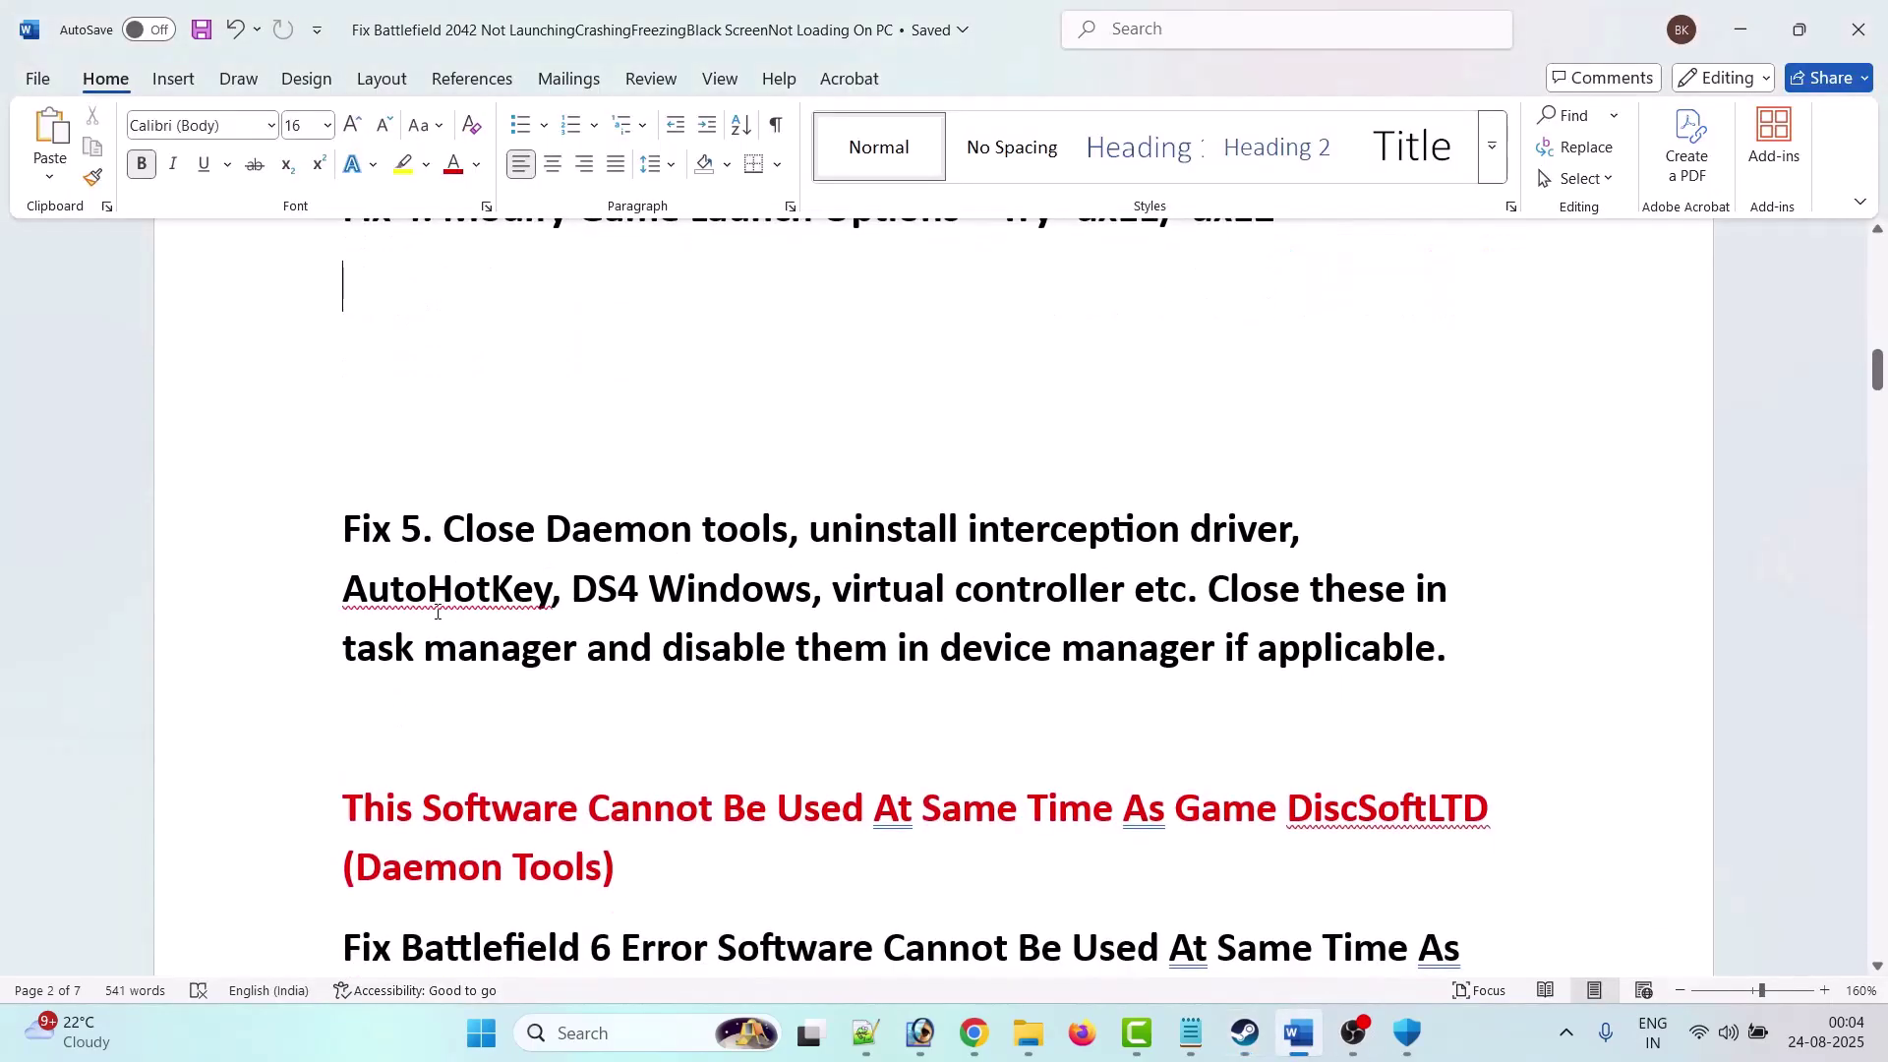
drag(448, 534, 792, 531)
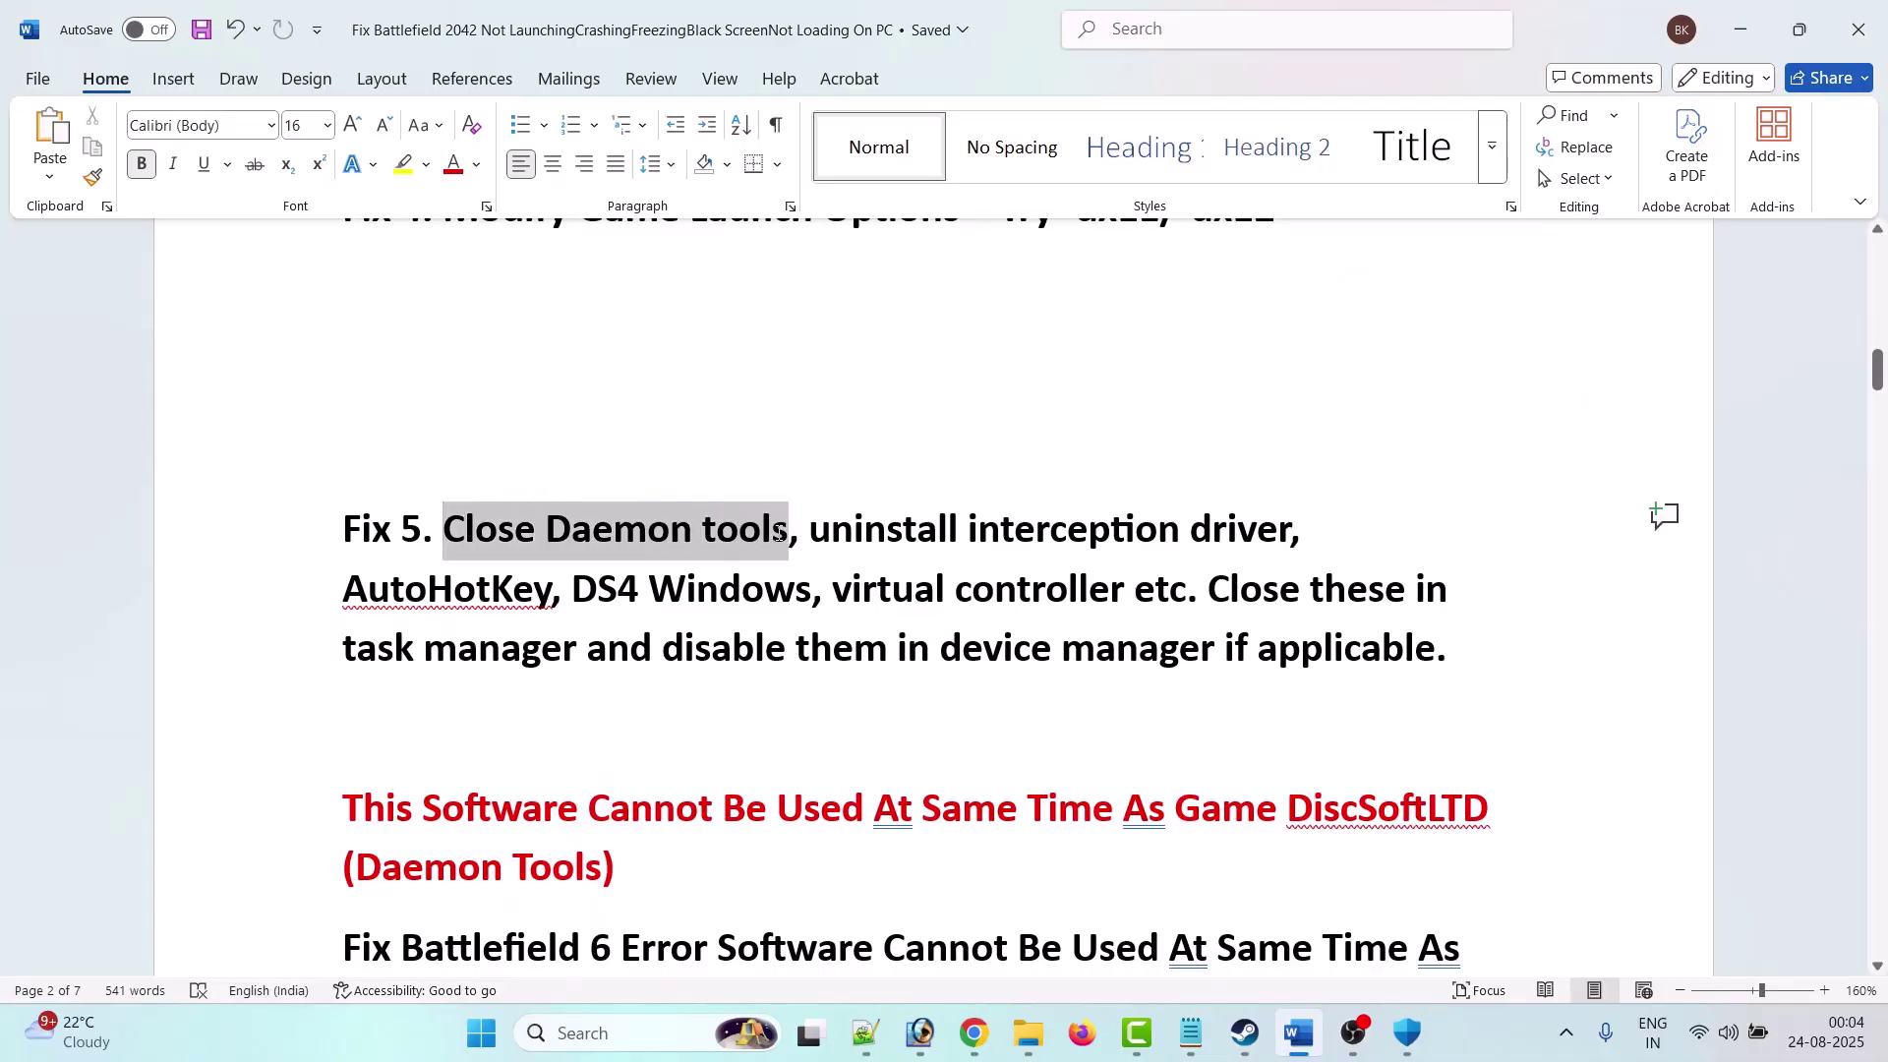
click(972, 588)
drag(972, 528, 1289, 531)
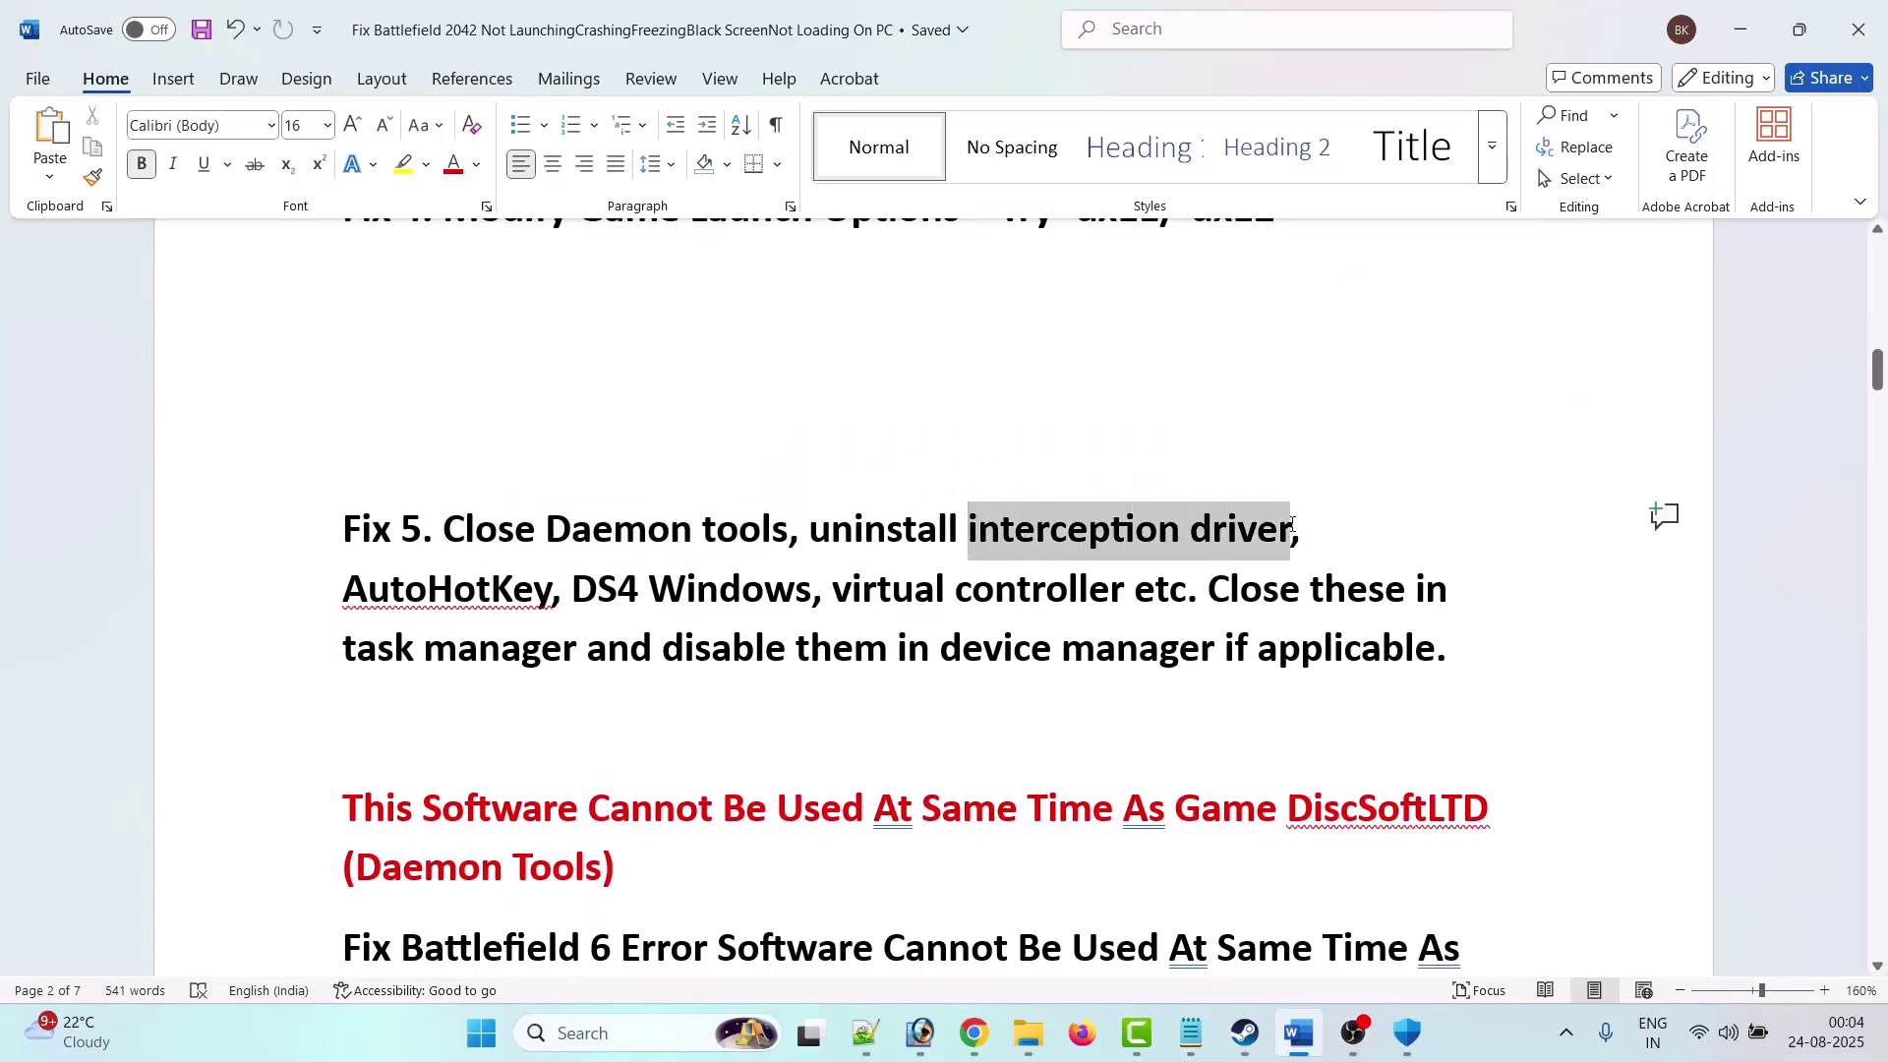
click(344, 590)
drag(438, 597, 811, 590)
click(930, 649)
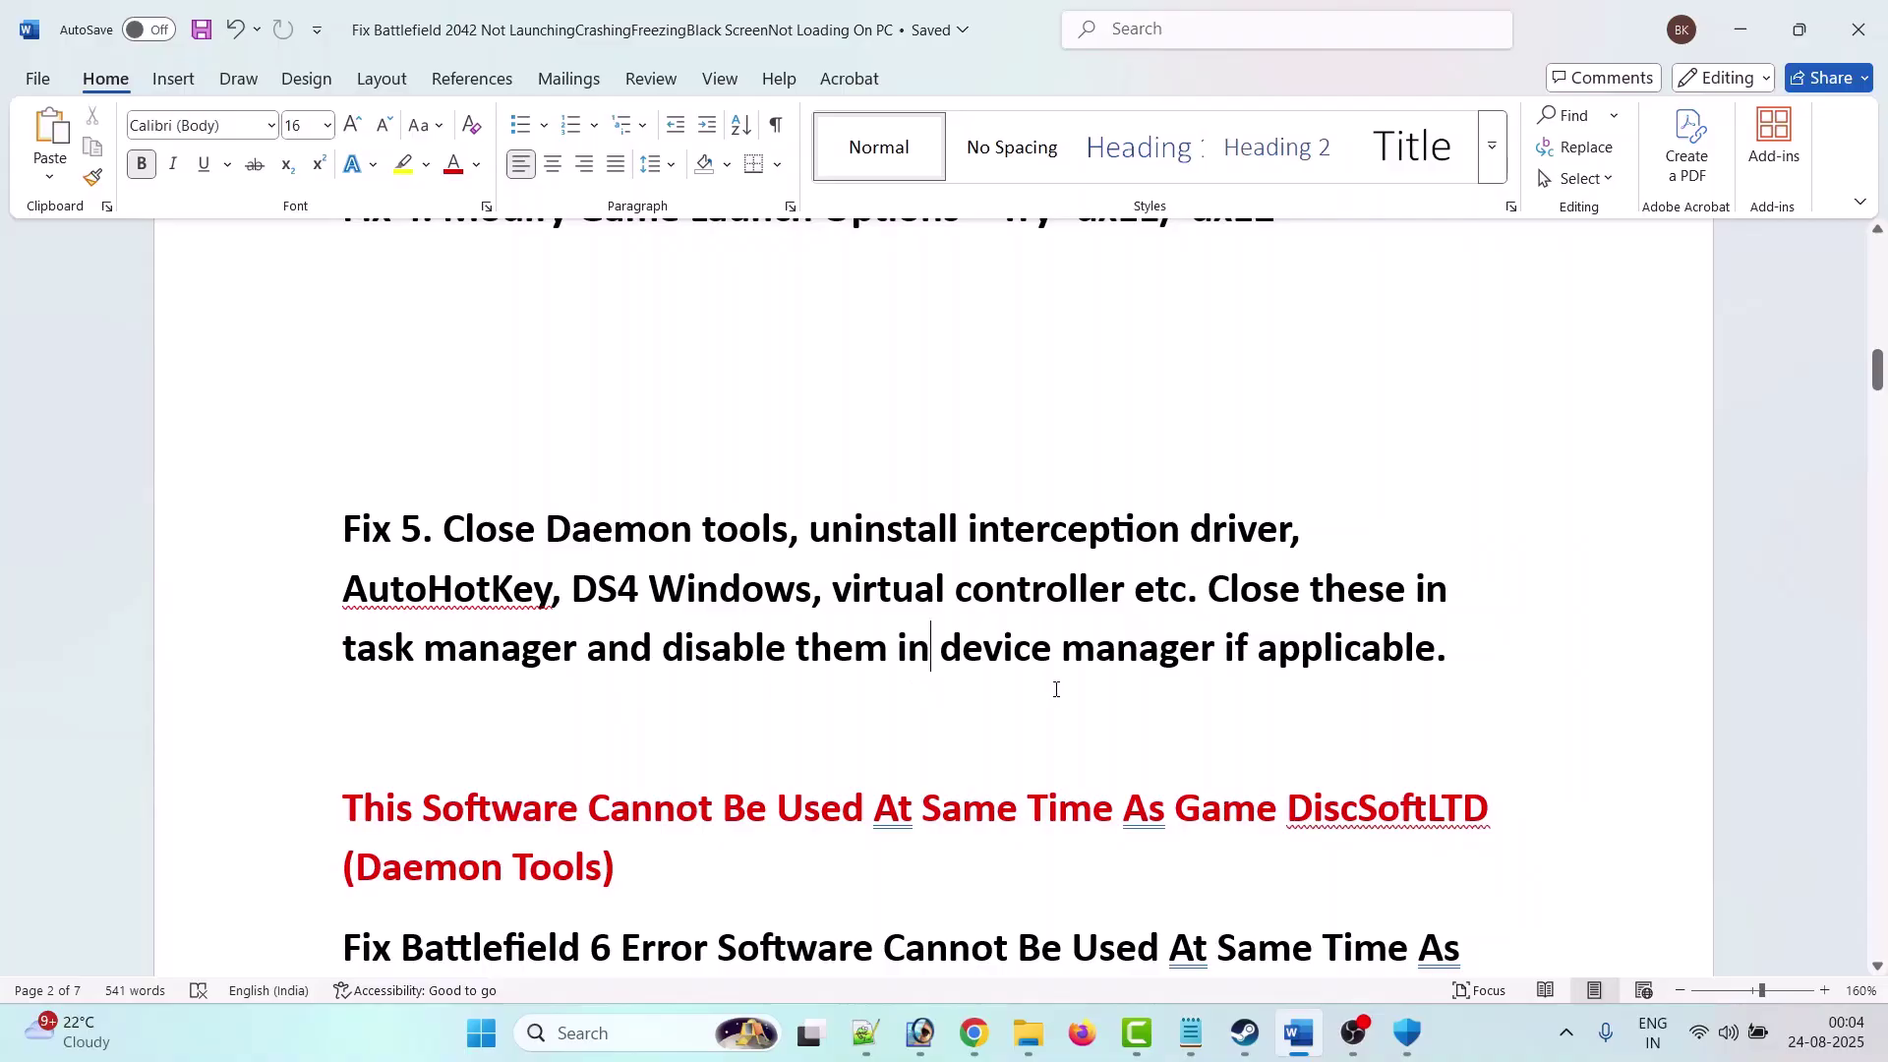
Step: Review the DiscSoftLTD (Daemon Tools) error heading under Fix 5 and the video link for fixing it
scroll(1330, 668, down, 3)
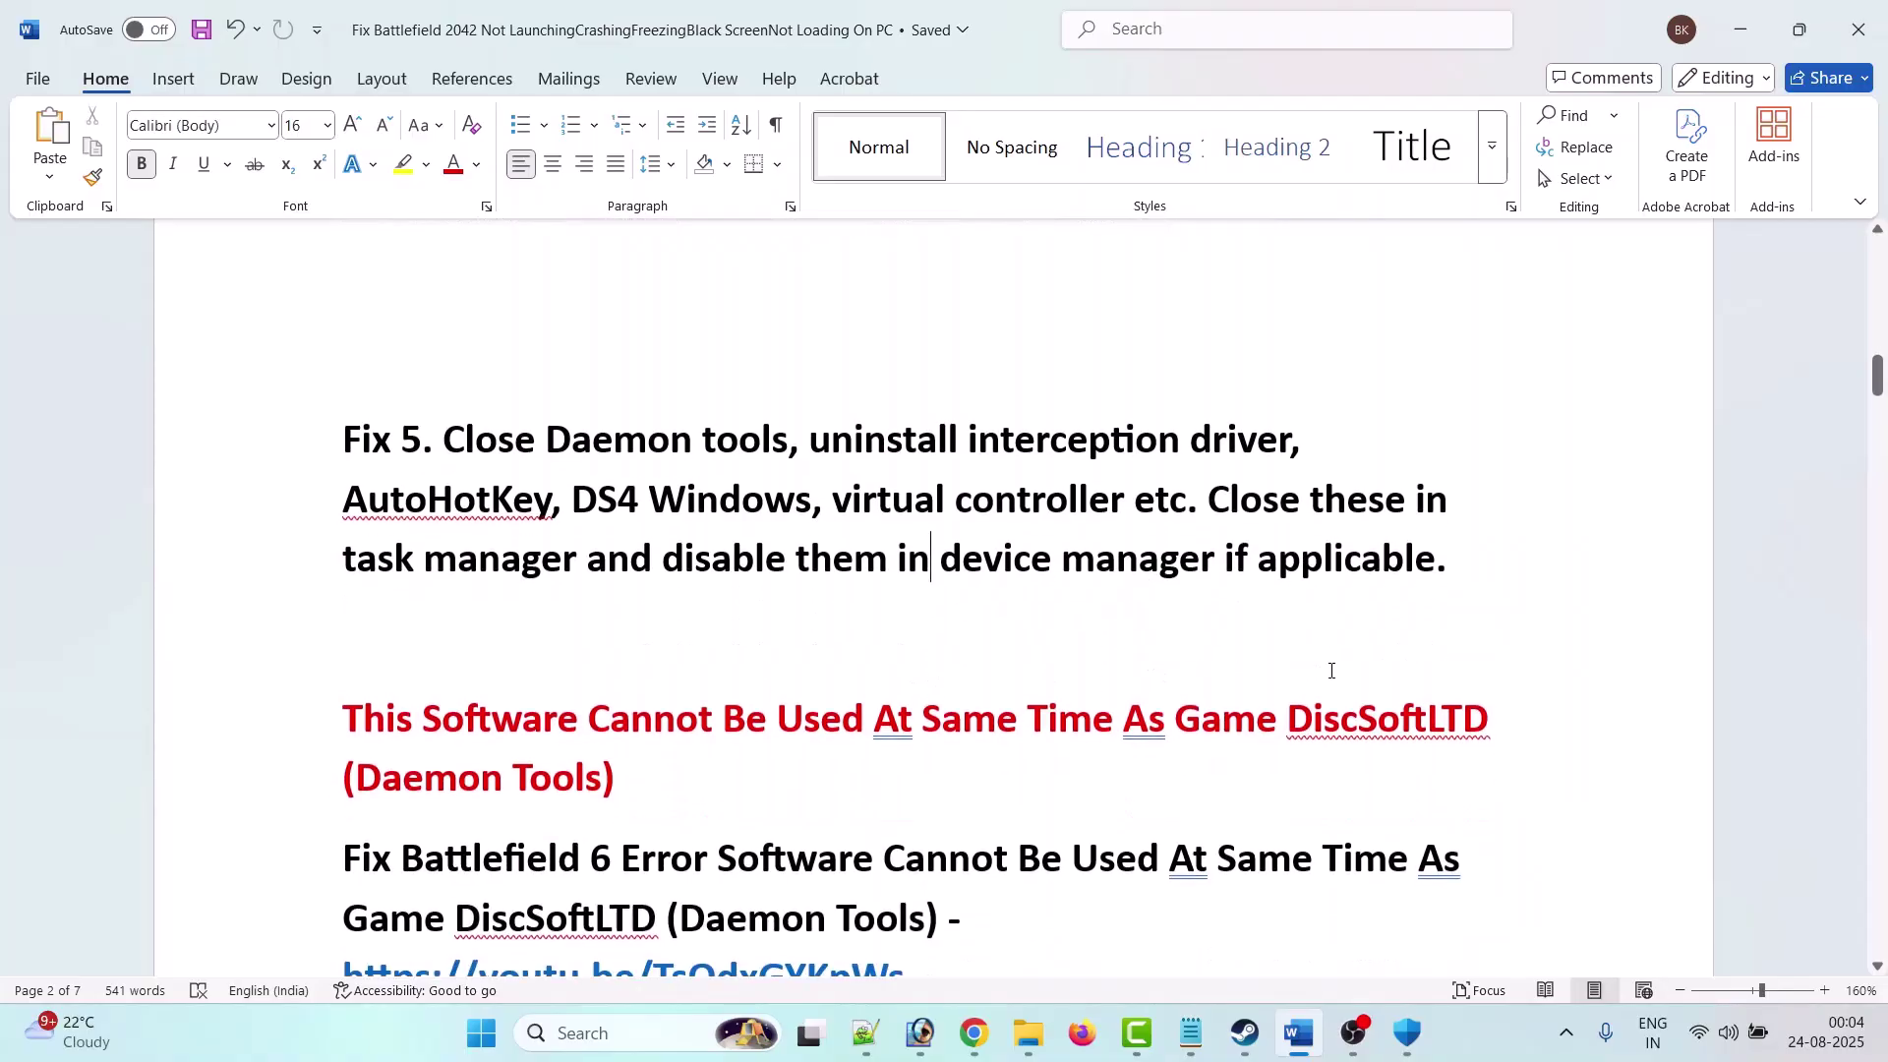
click(722, 621)
drag(340, 527, 1027, 551)
key(Down)
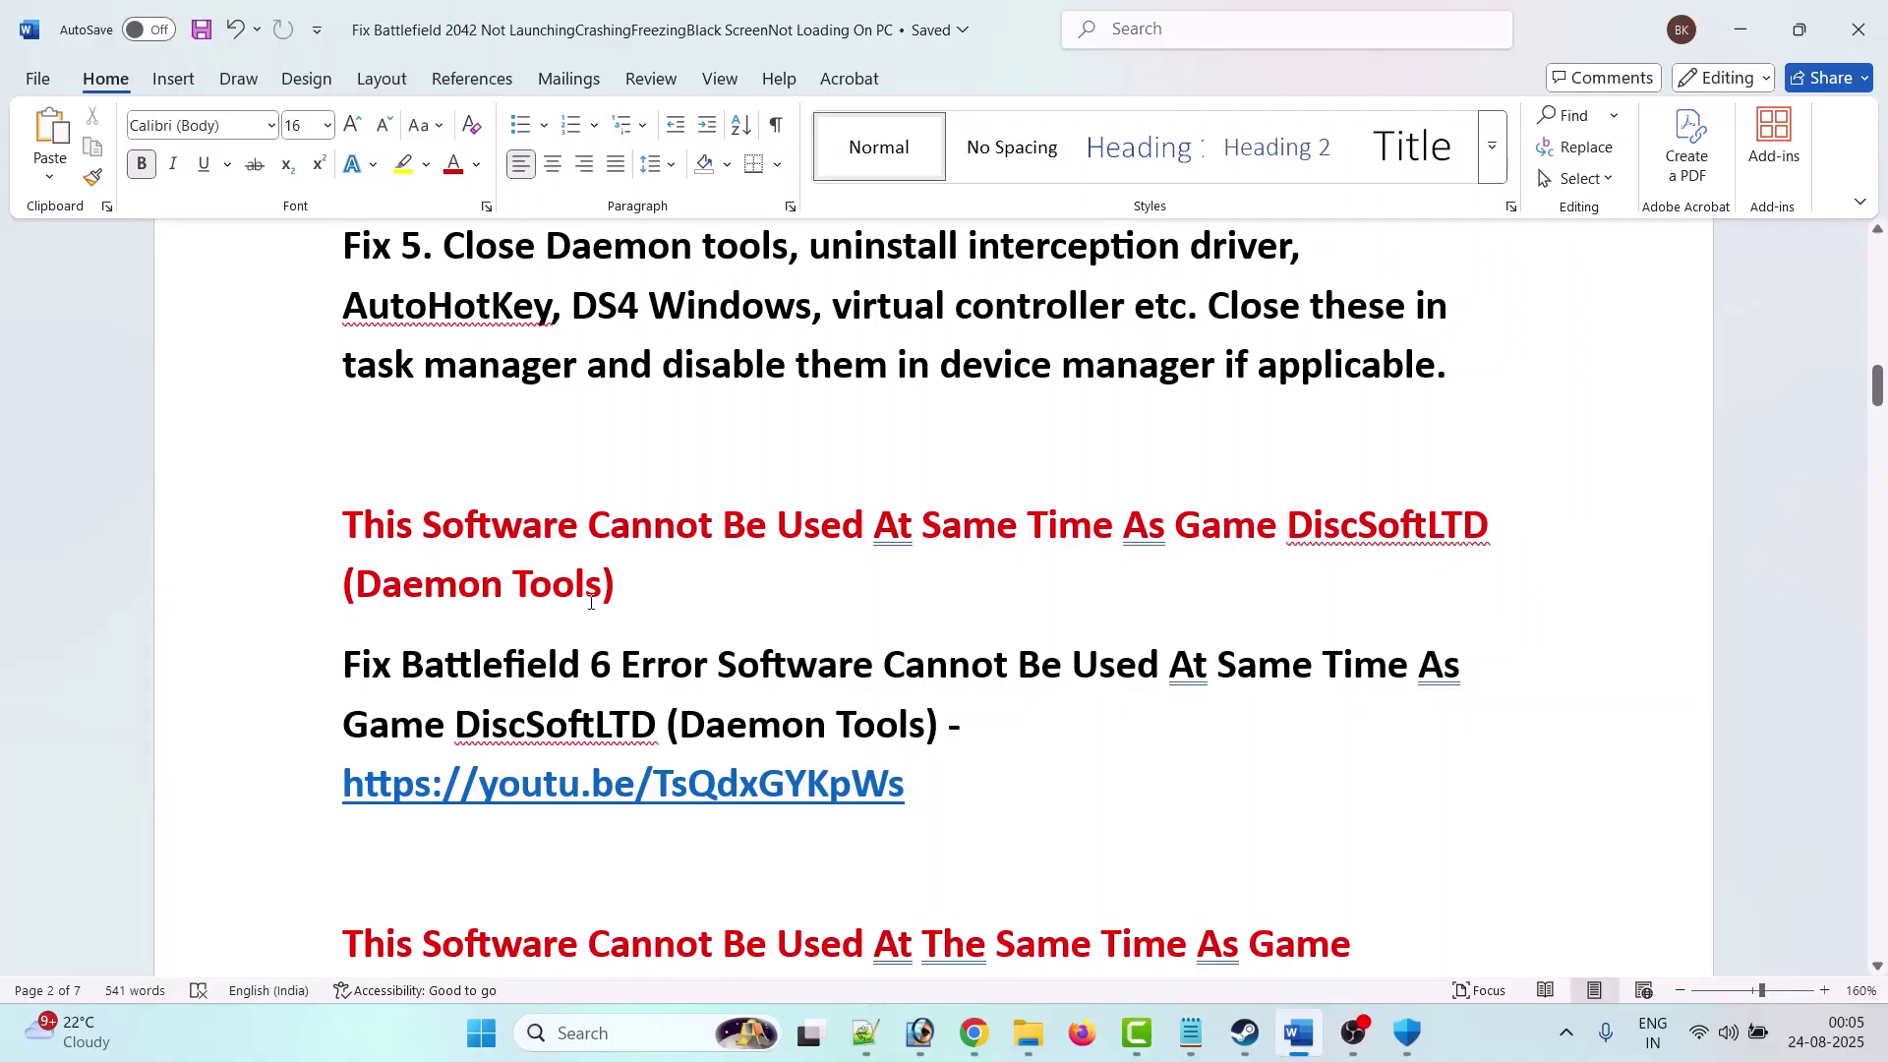
scroll(591, 602, down, 1)
drag(969, 708, 344, 694)
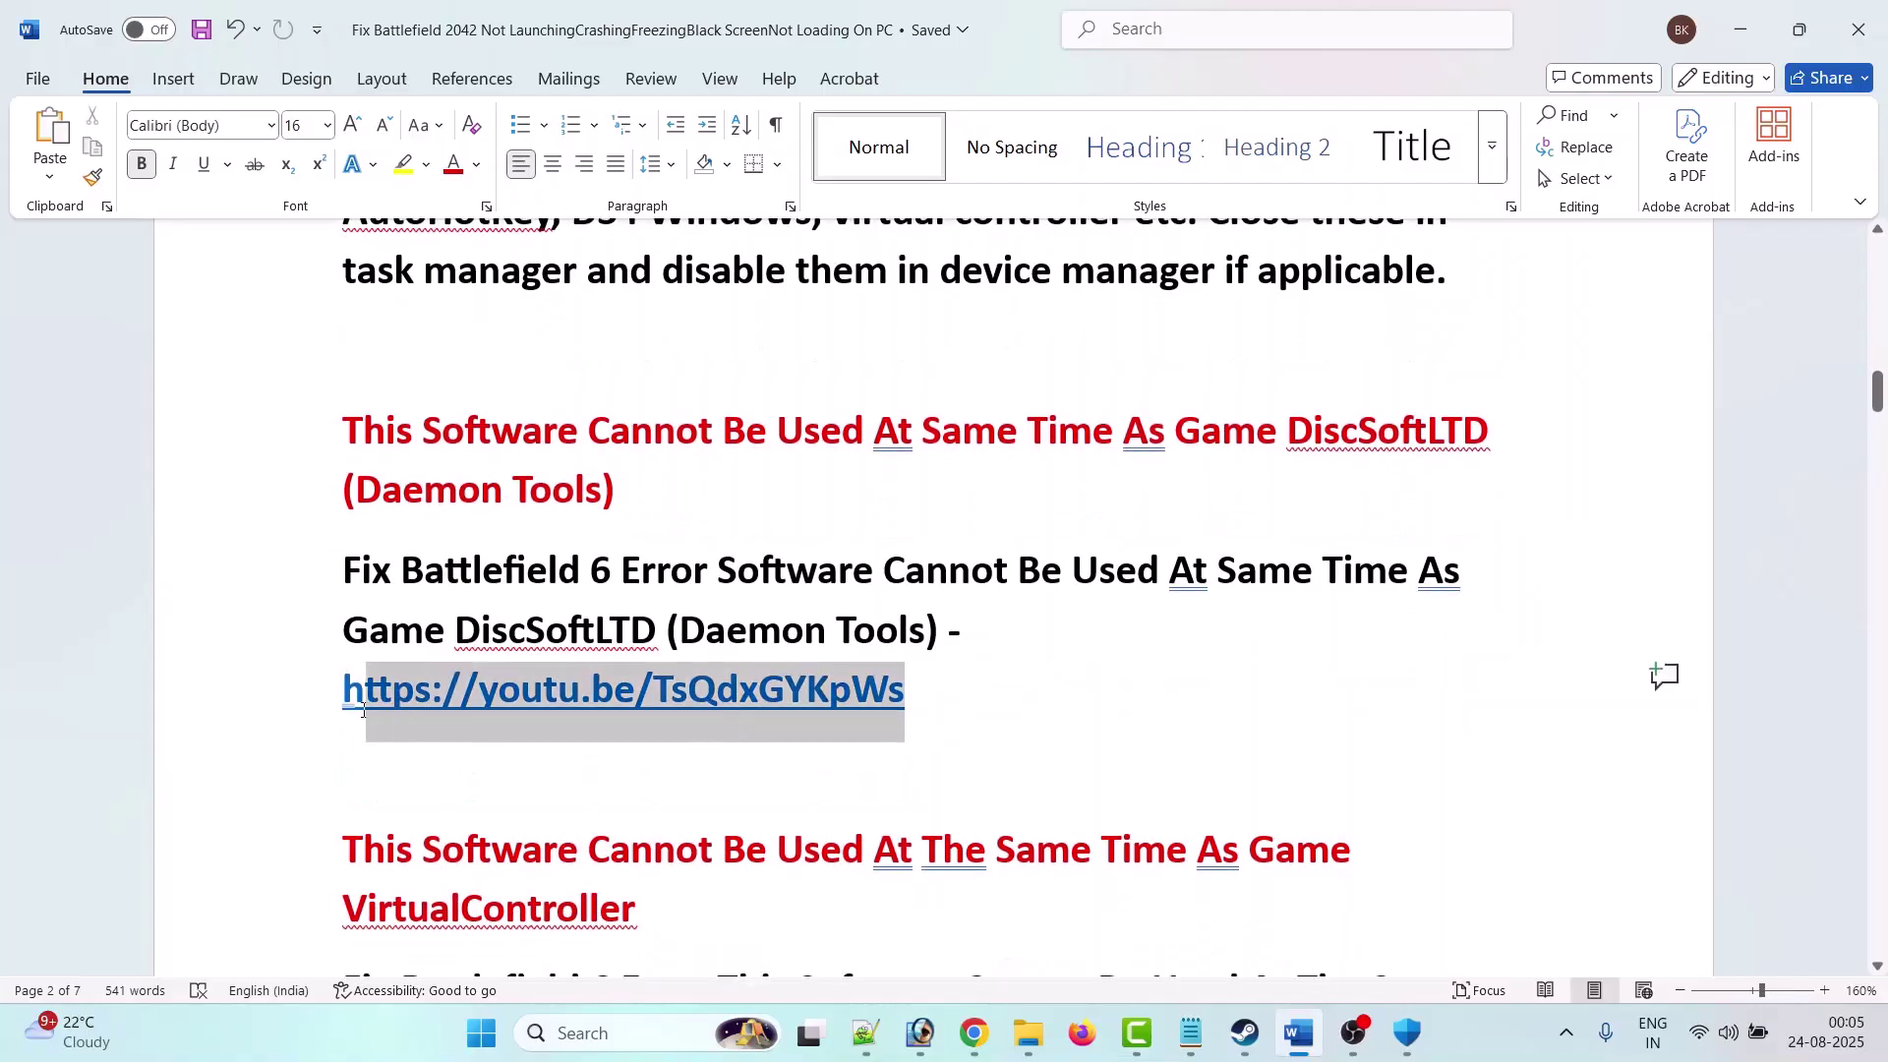
Step: Review the title line of the Battlefield 6 DiscSoftLTD (Daemon Tools) fix video above its link
click(930, 711)
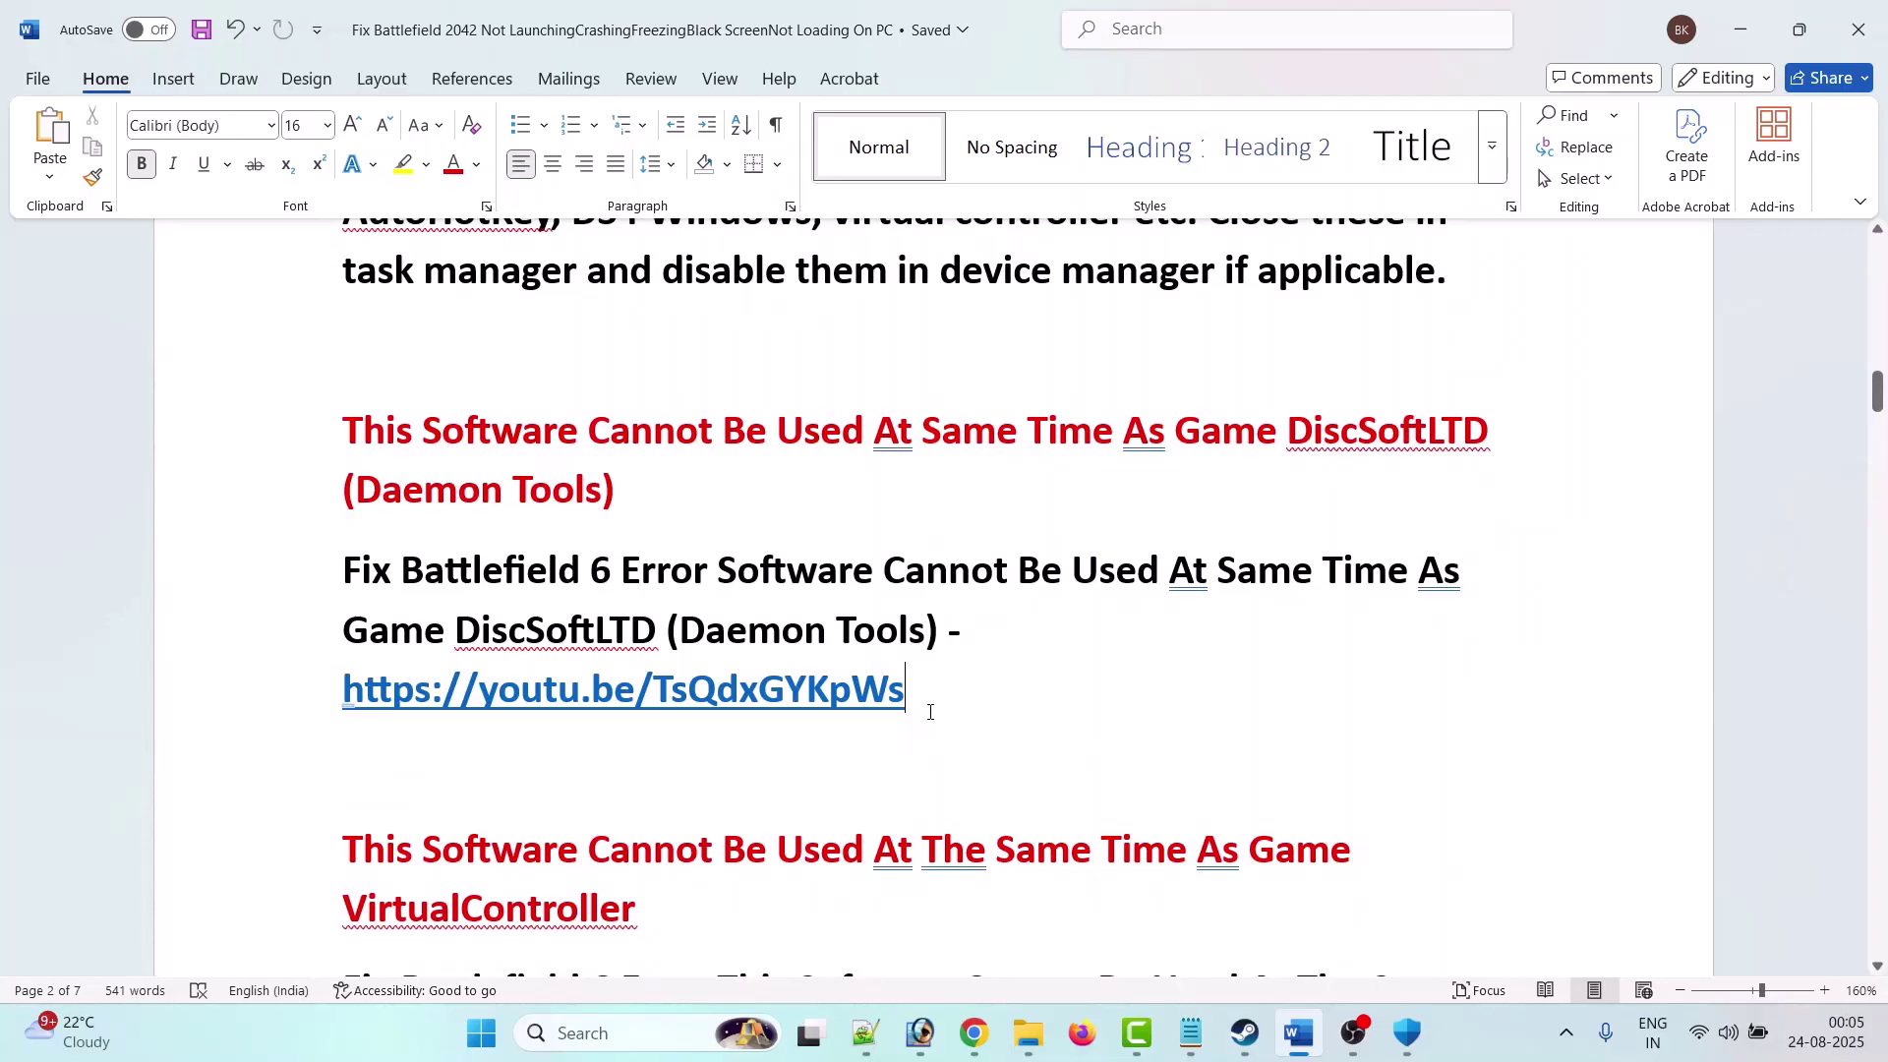
drag(346, 570, 767, 563)
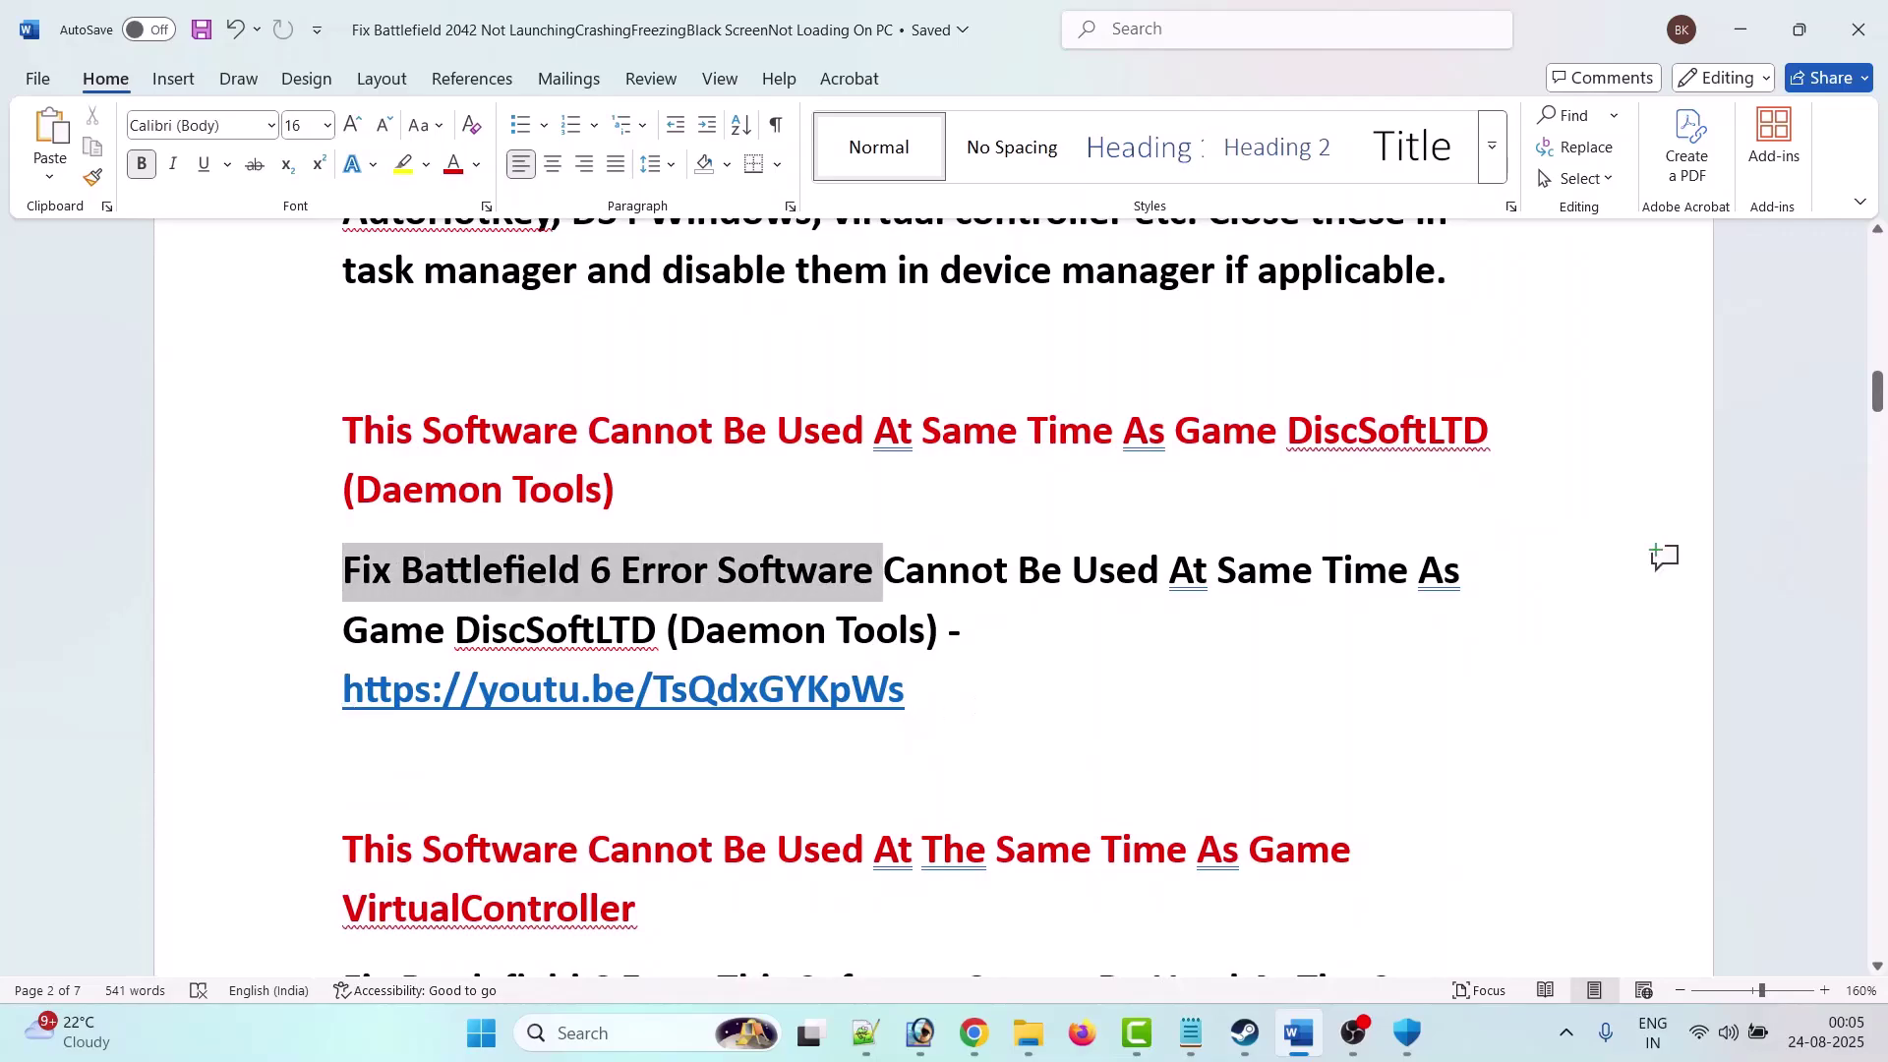
drag(882, 569, 951, 647)
drag(615, 579, 521, 575)
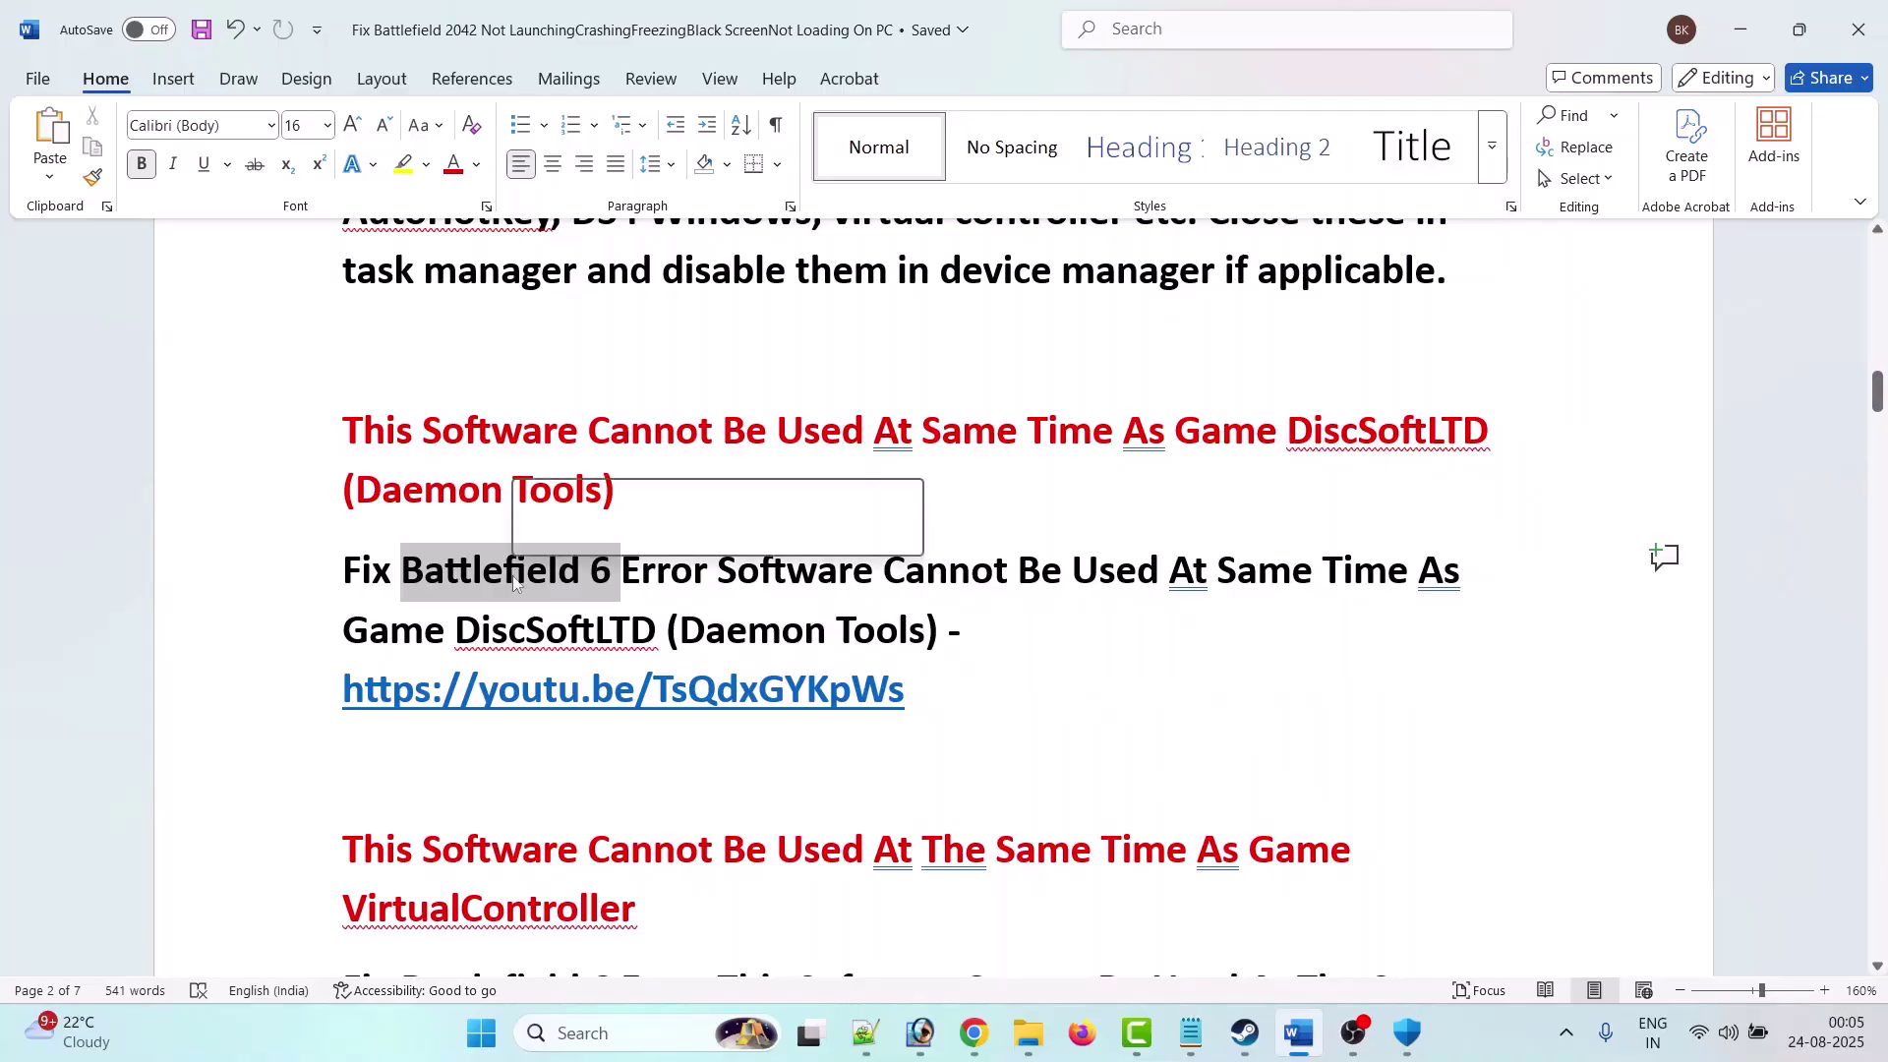
click(1117, 656)
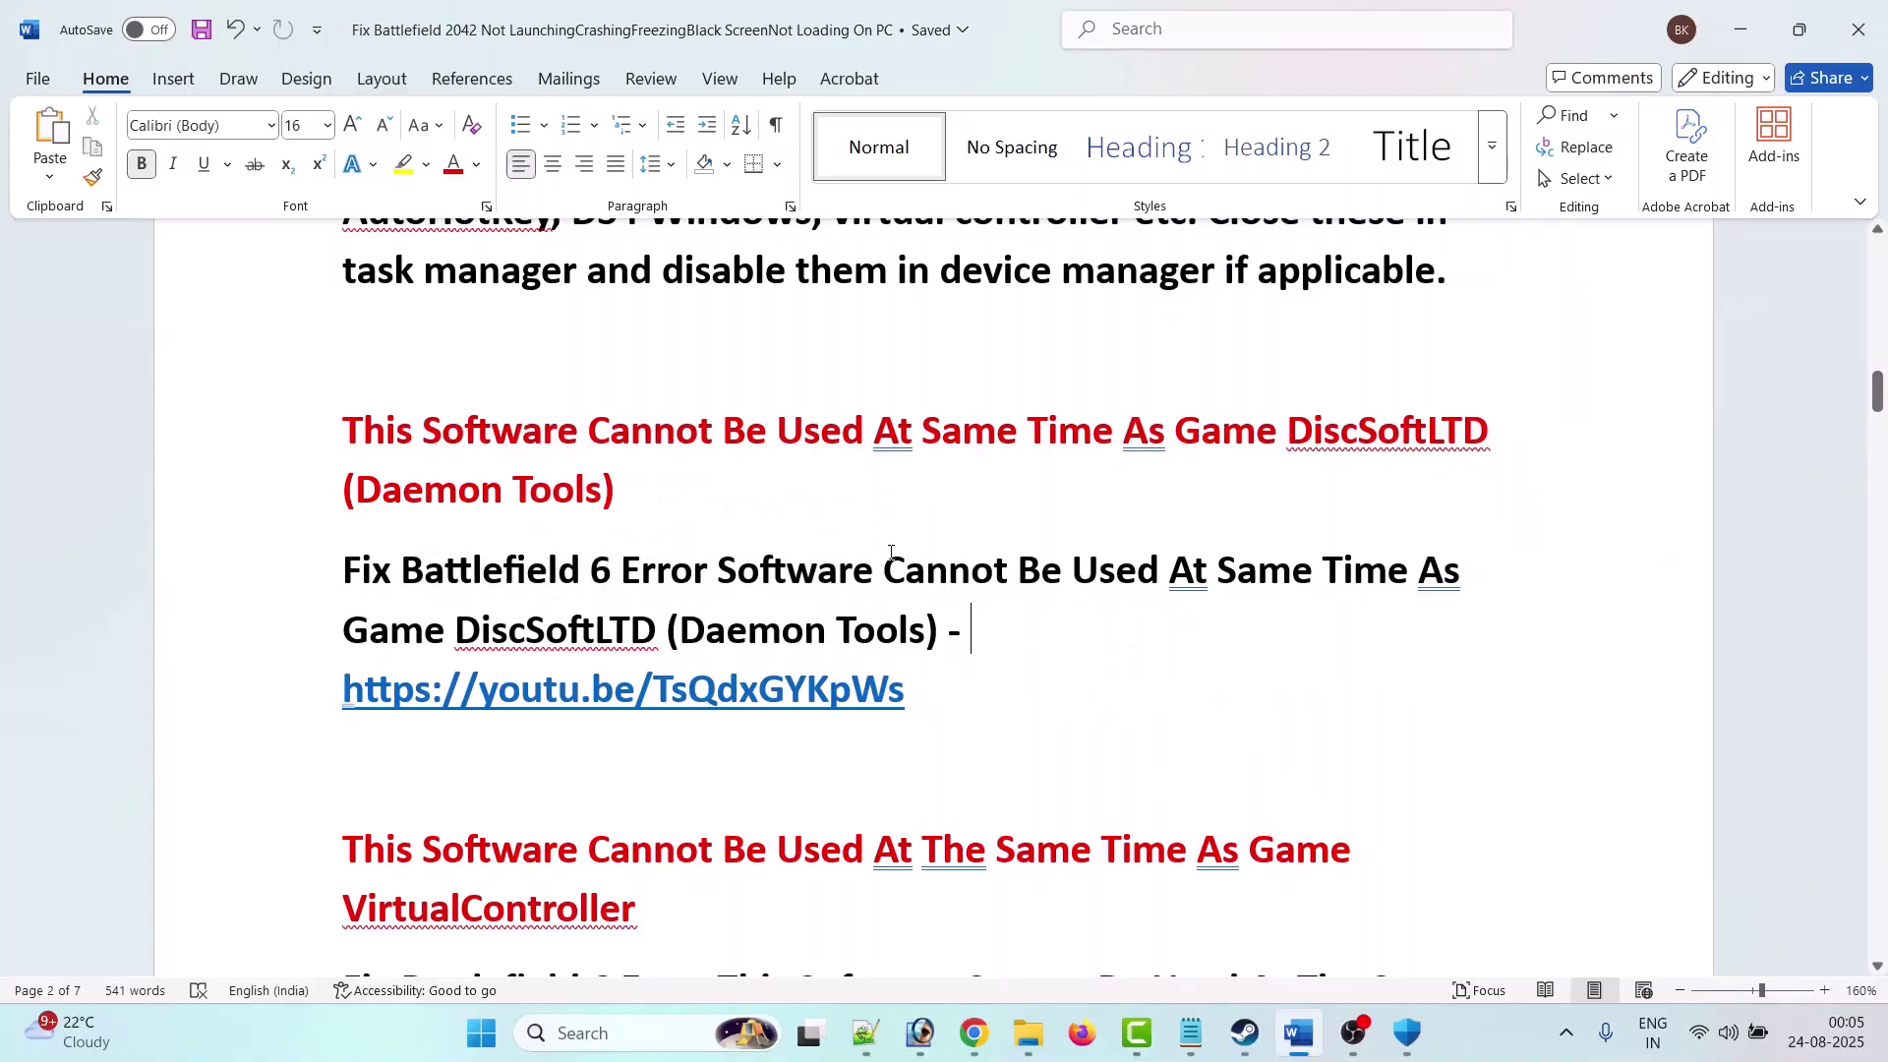
Step: Read the VirtualController error heading under Fix 5 and the video link for fixing it
scroll(1033, 629, down, 3)
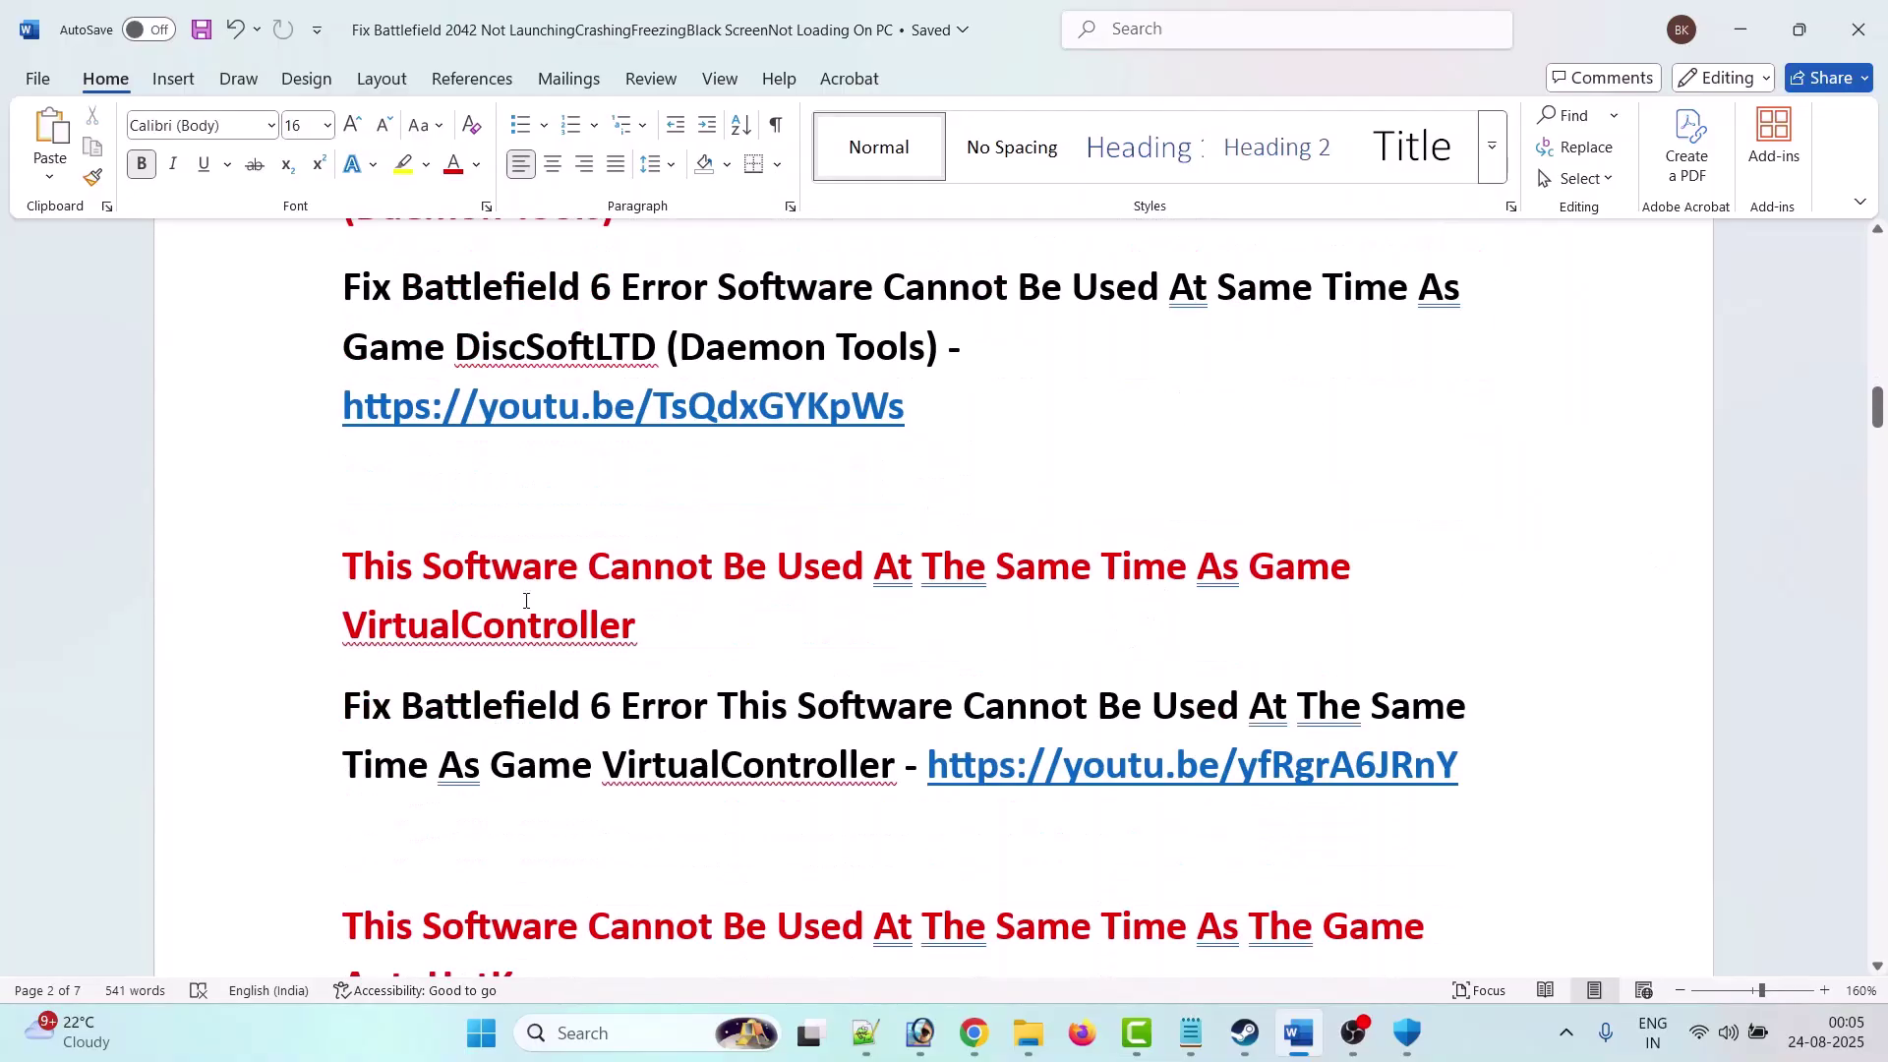
drag(351, 570, 1085, 646)
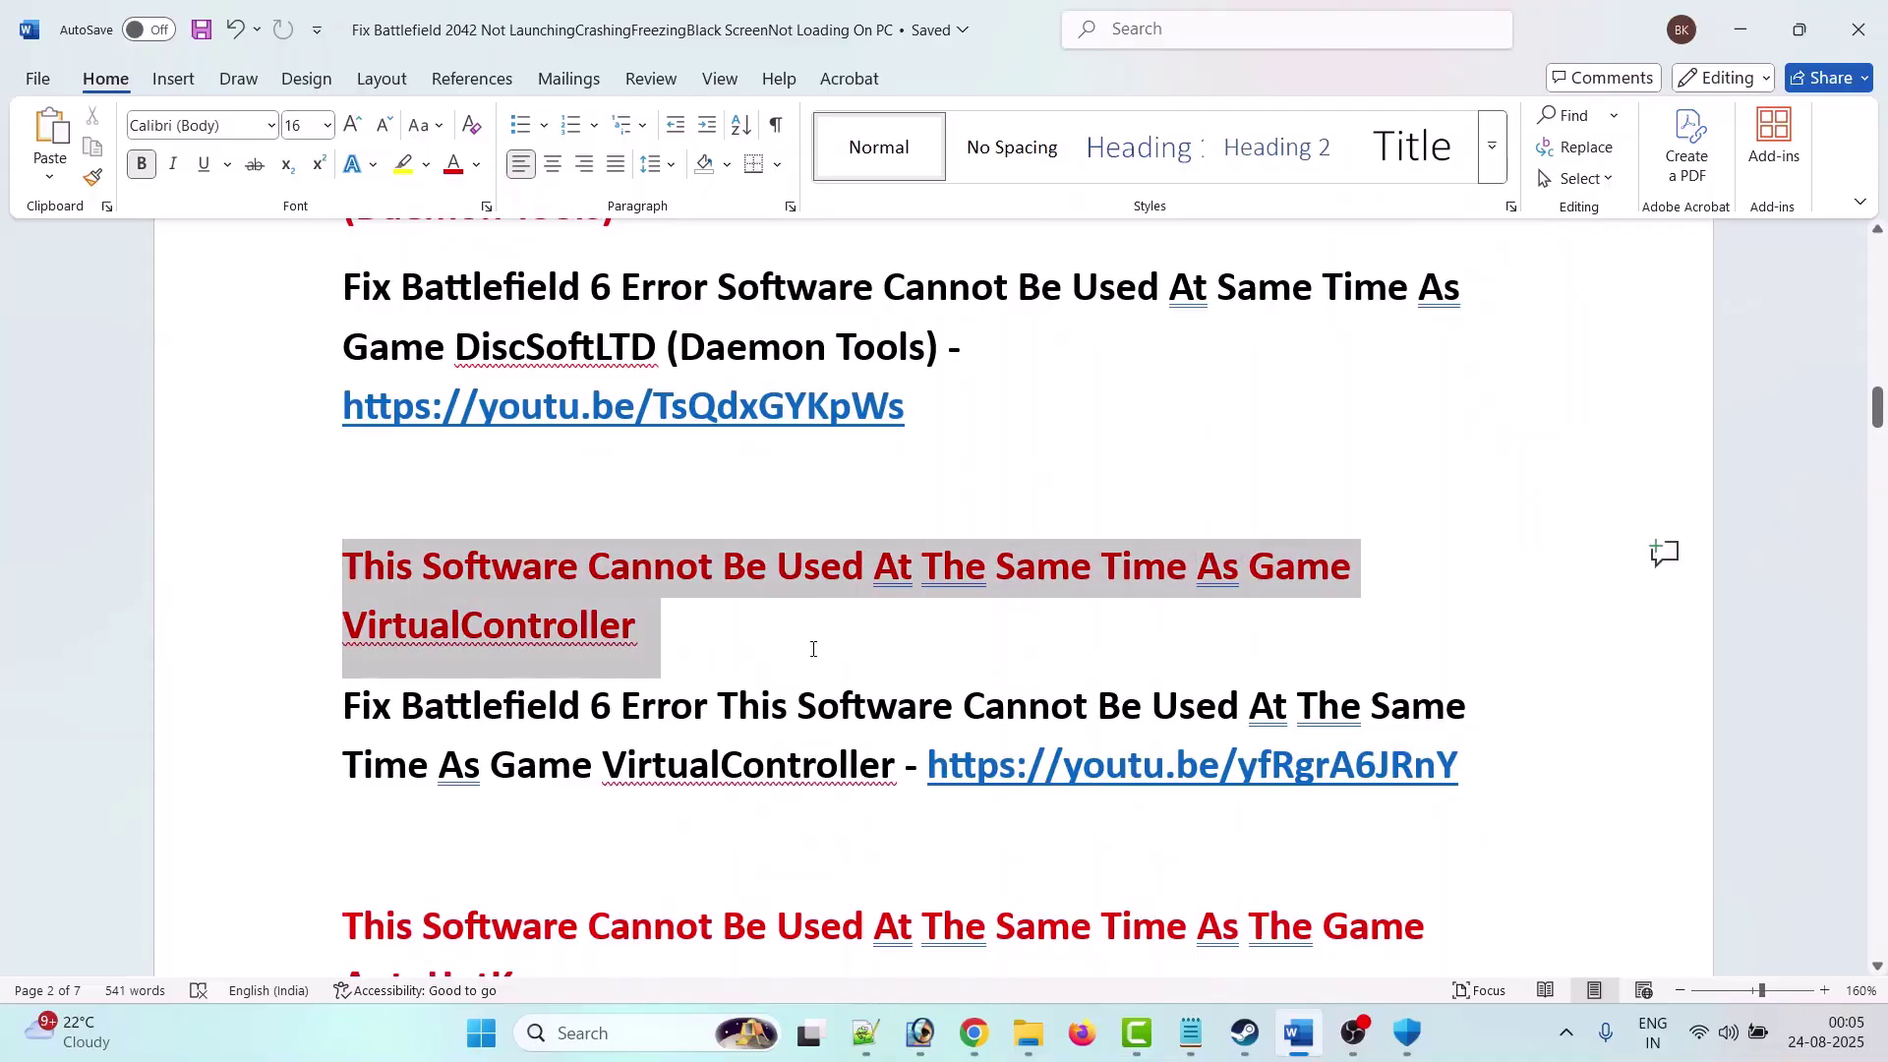
click(696, 705)
scroll(1134, 707, down, 1)
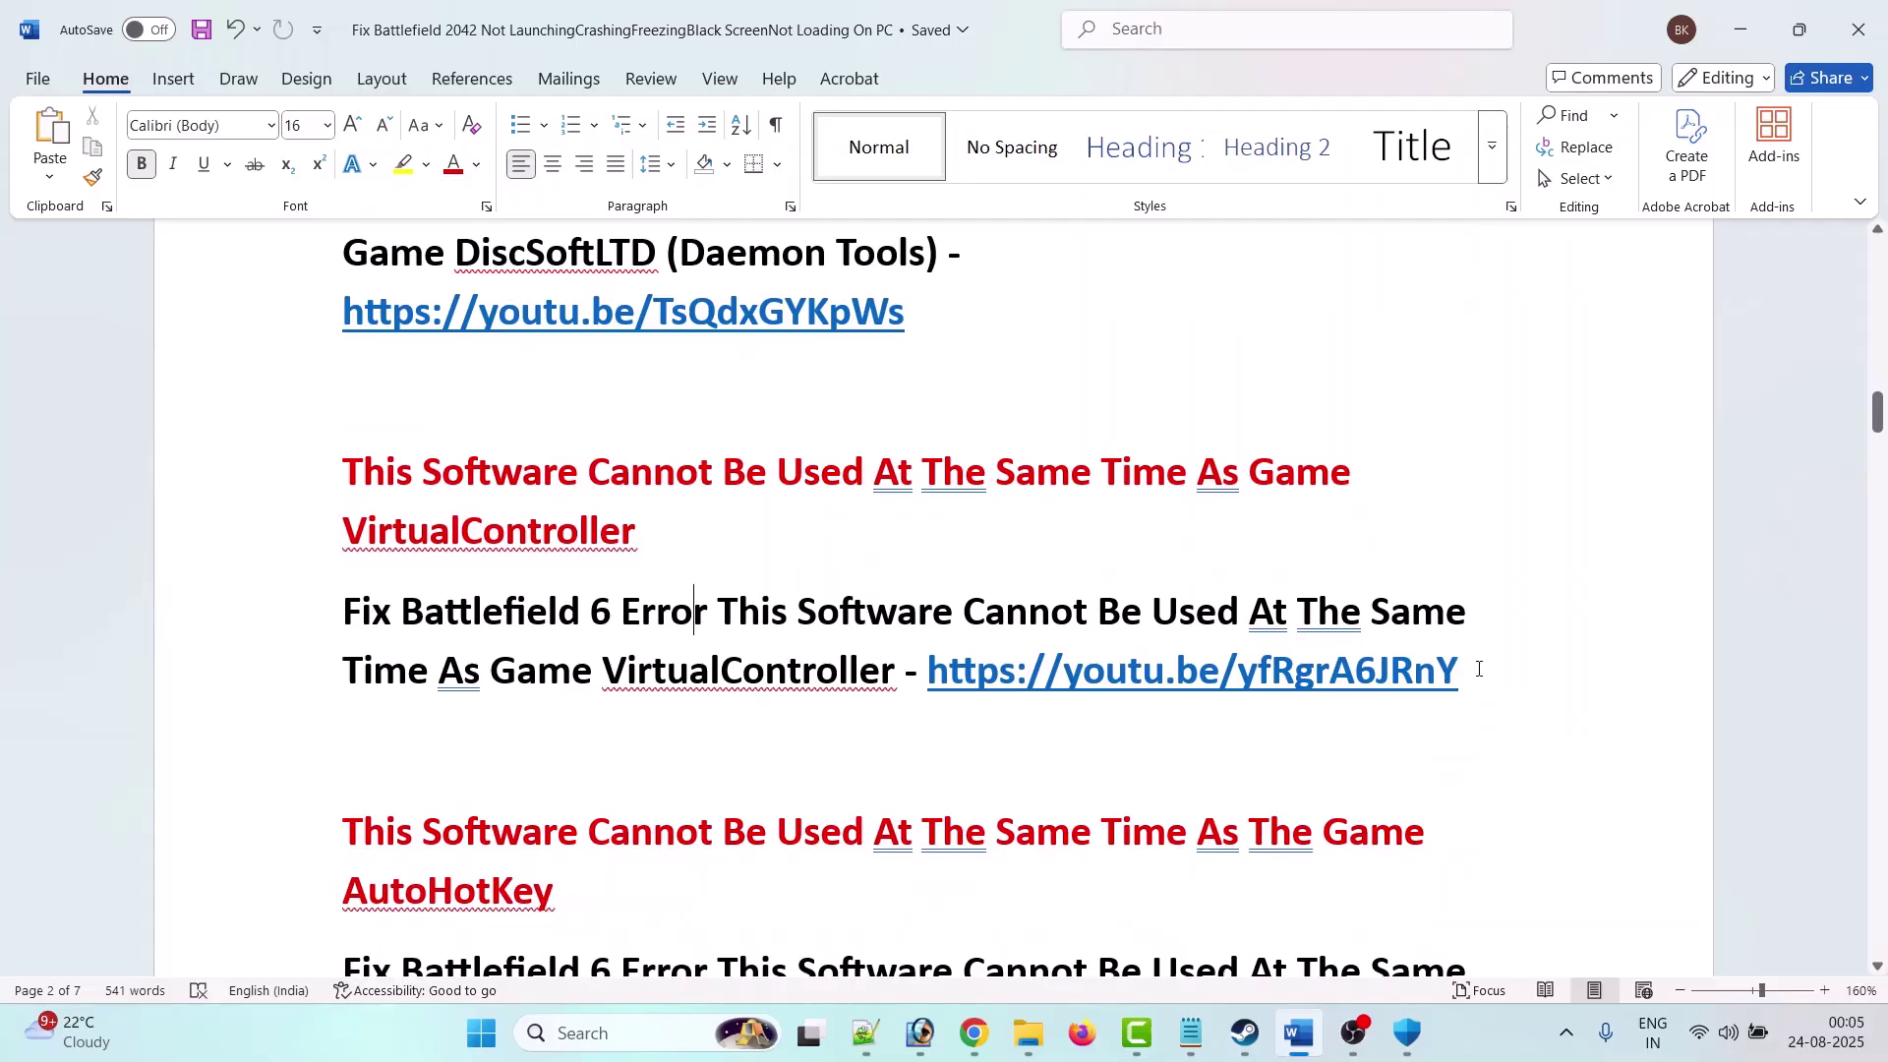
drag(1479, 669, 930, 670)
click(629, 679)
Step: Read the AutoHotKey error heading under Fix 5 and its fix video link
scroll(615, 674, down, 2)
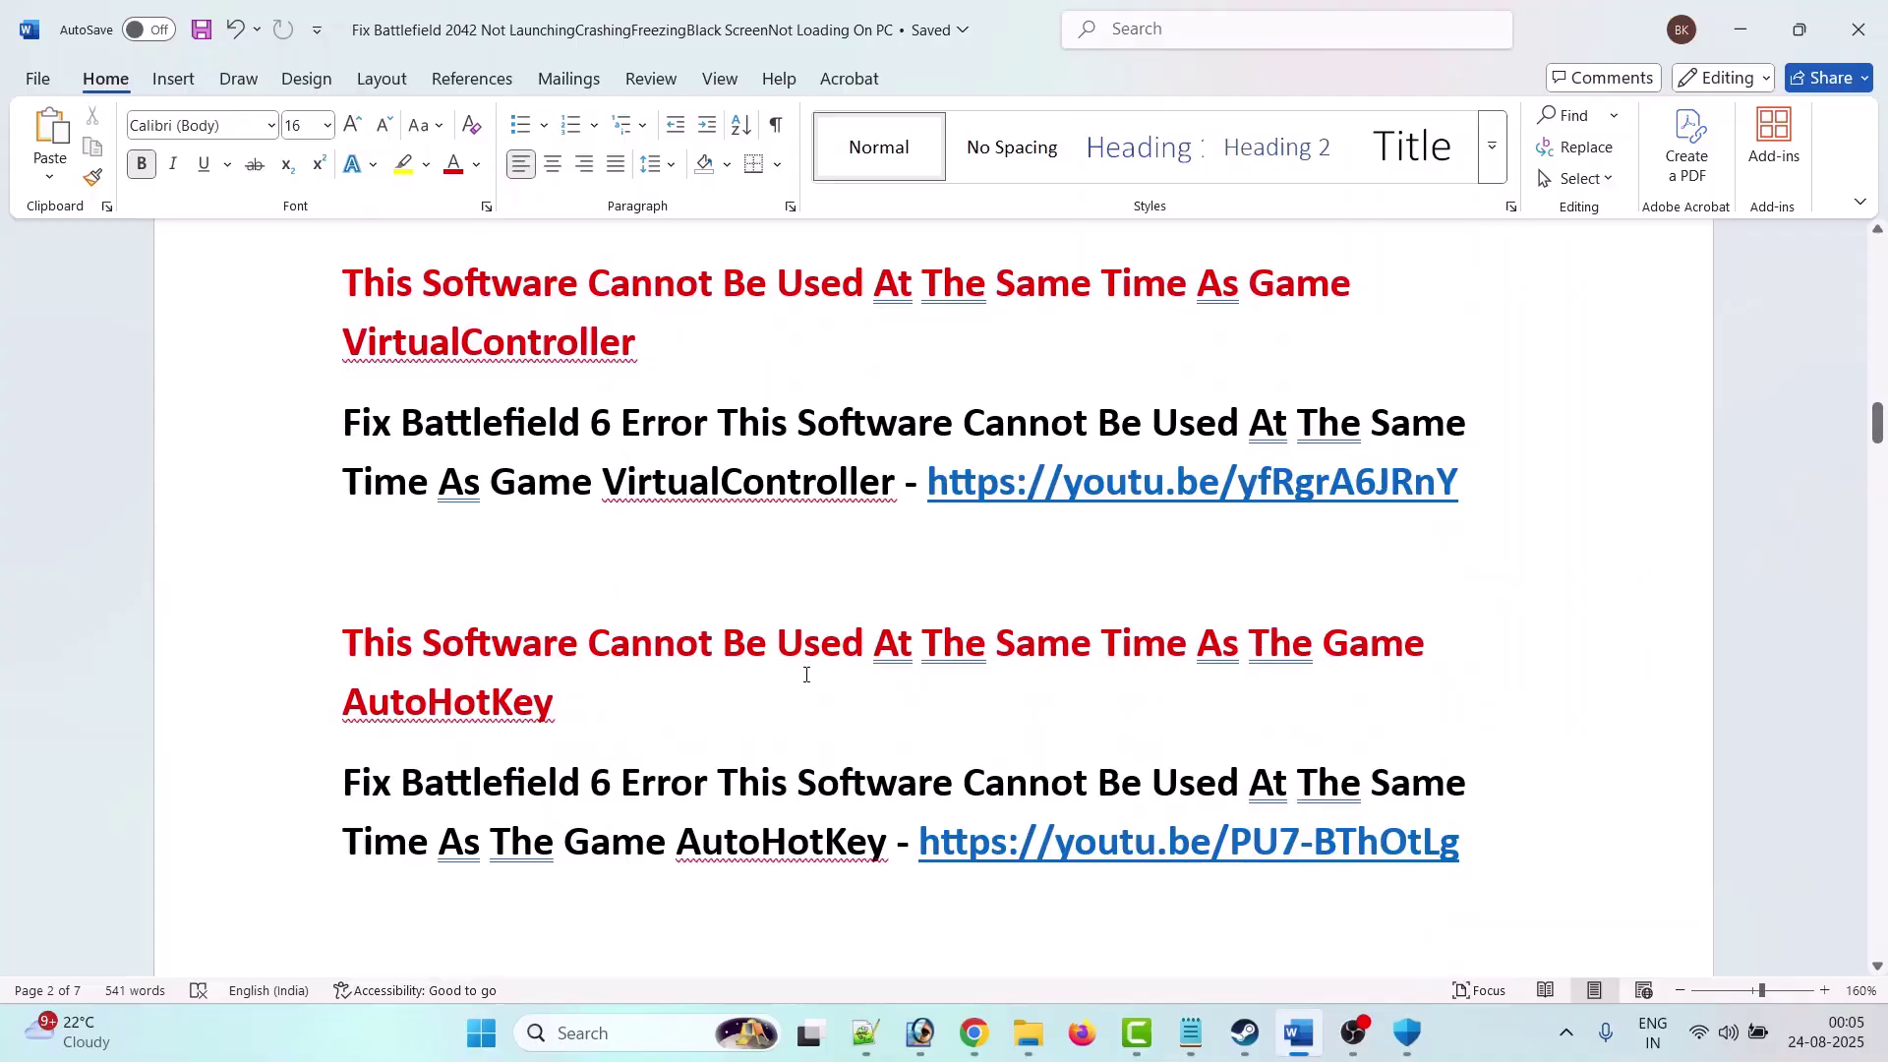
triple_click(582, 710)
click(628, 771)
scroll(1444, 804, down, 1)
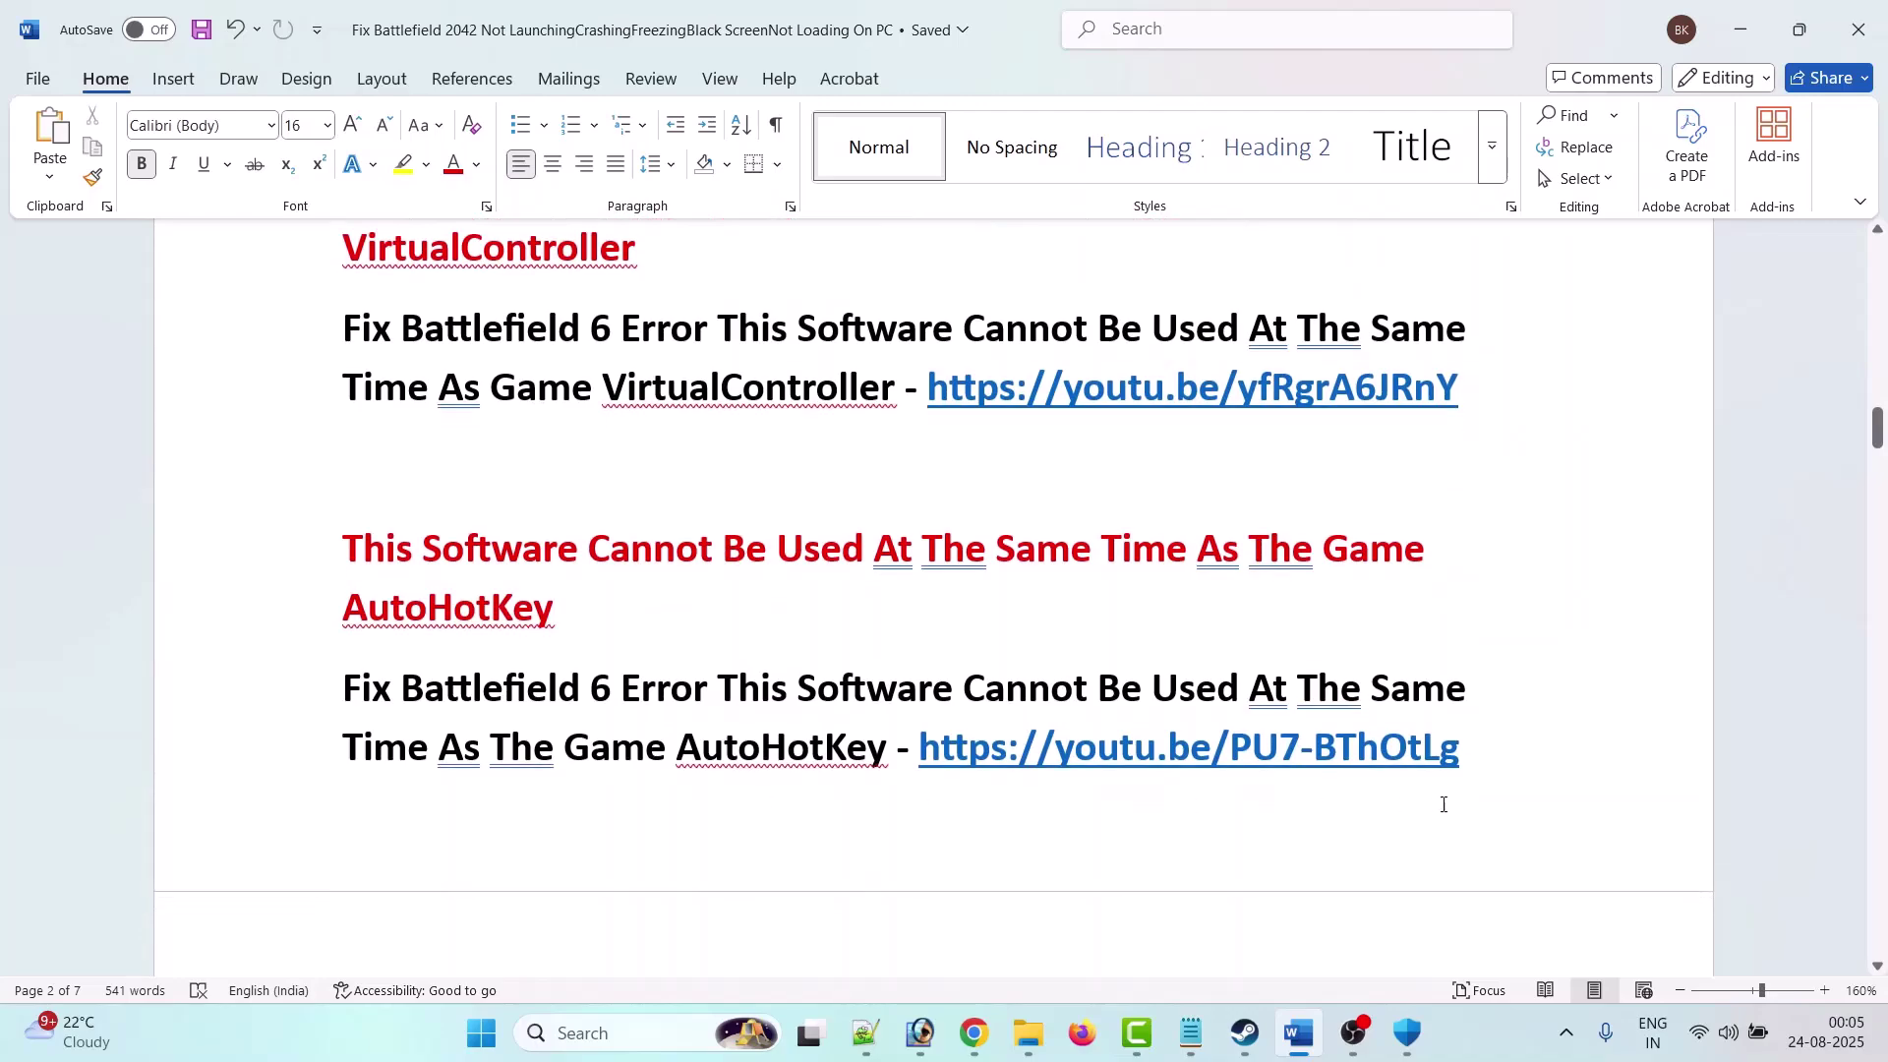
drag(1316, 754, 920, 754)
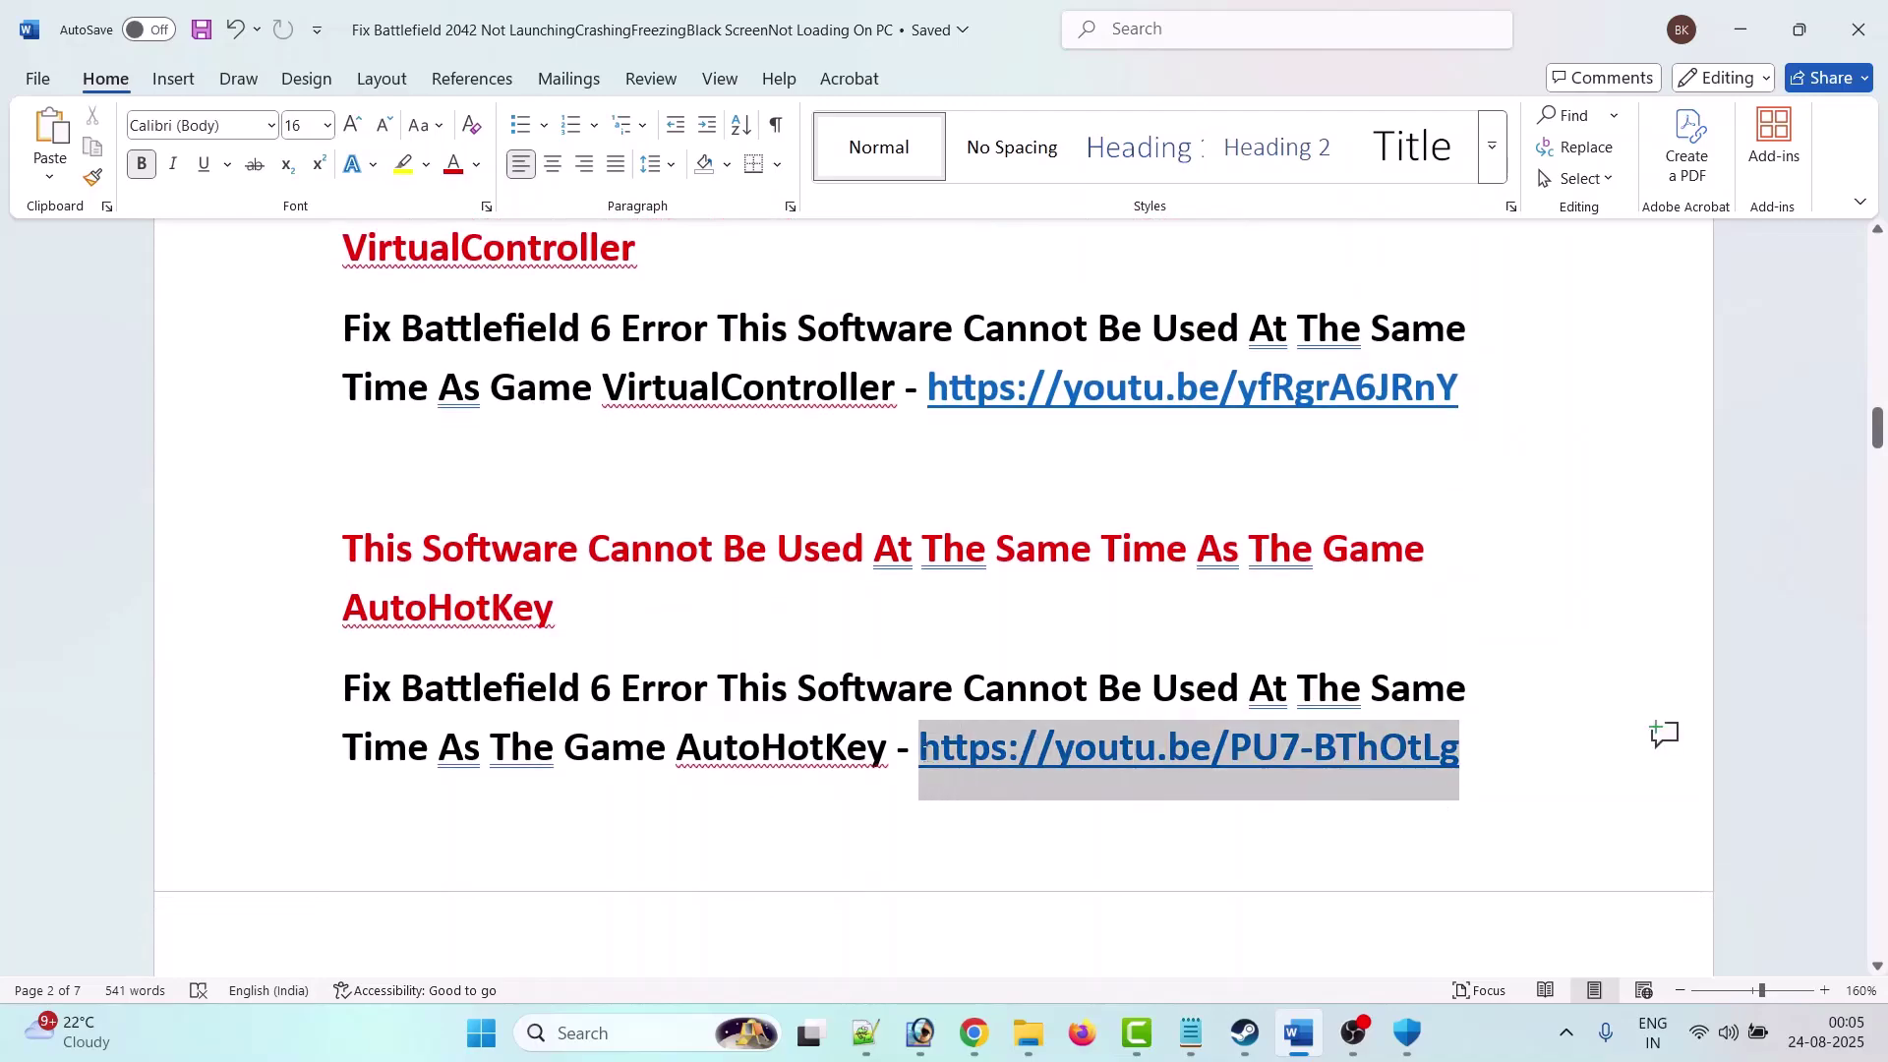
click(684, 723)
Step: Go back over the DiscSoftLTD, VirtualController and AutoHotKey sections together, and switch to Battlefield 2042 in Steam
scroll(813, 738, up, 8)
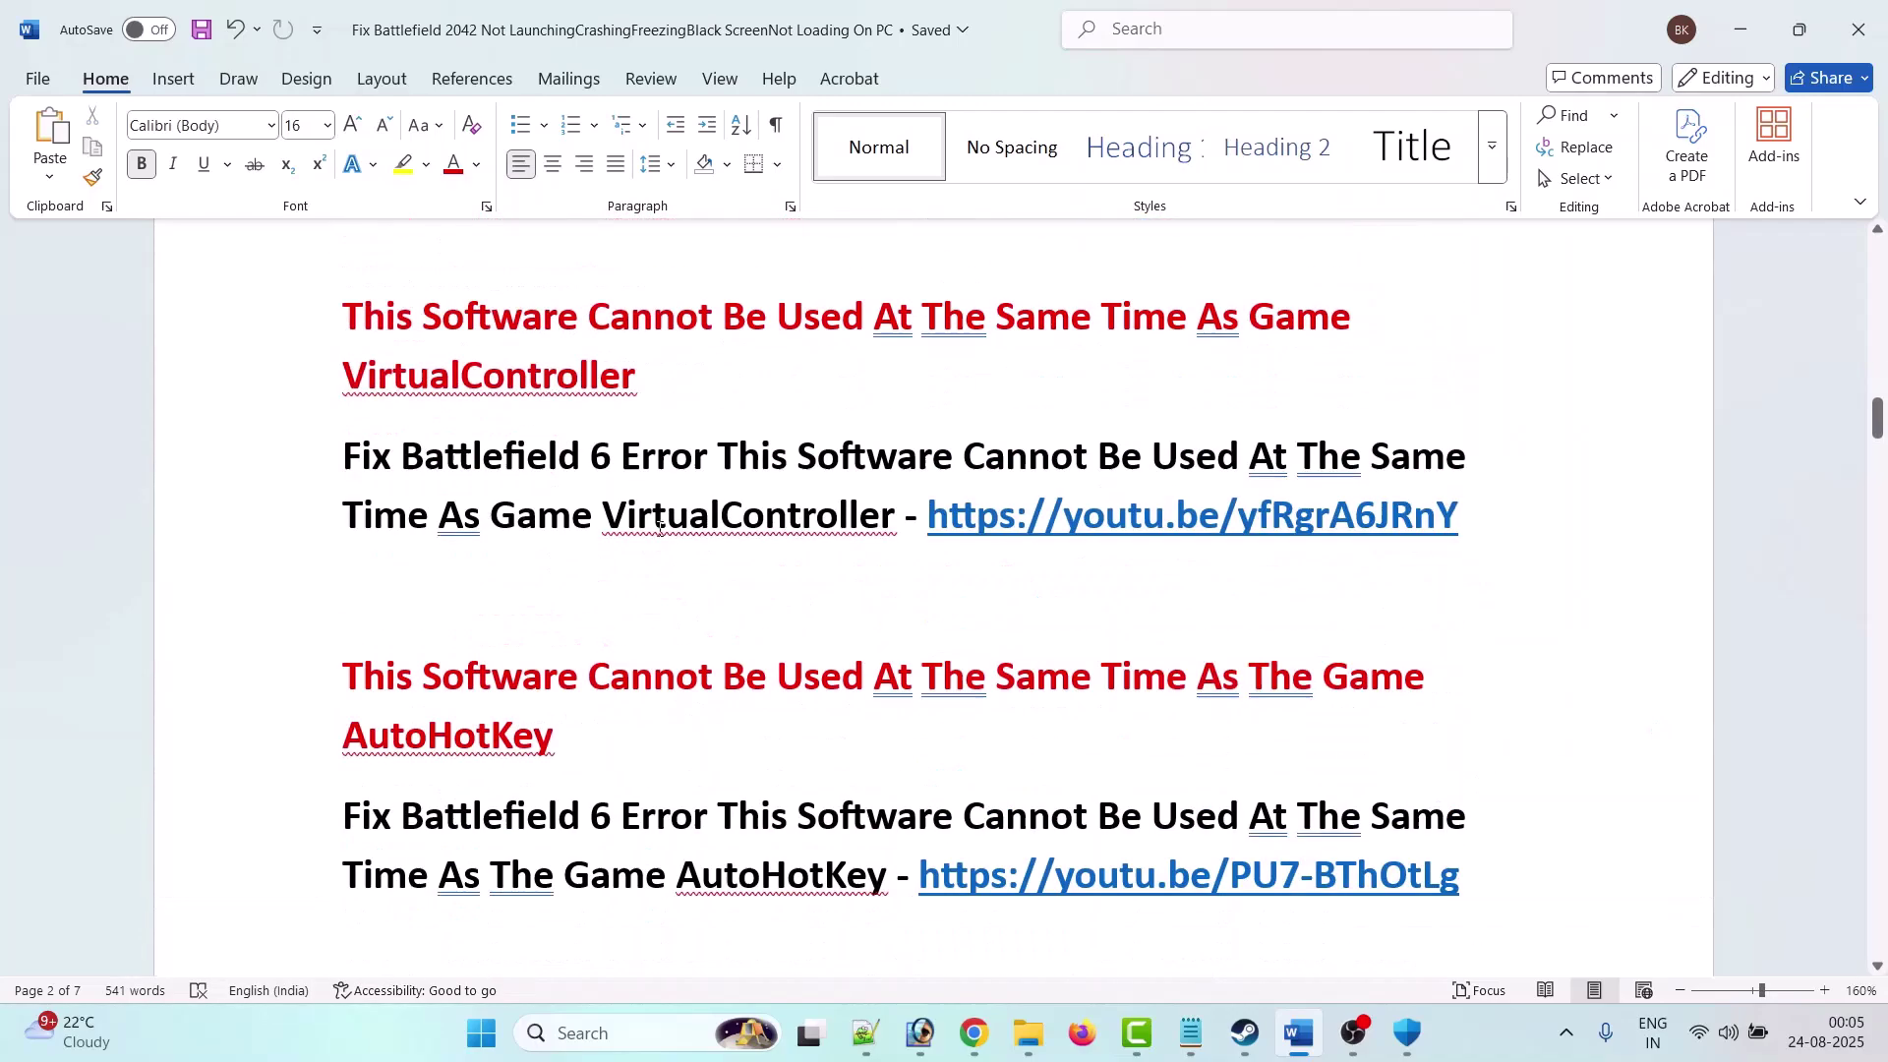
drag(342, 942, 344, 777)
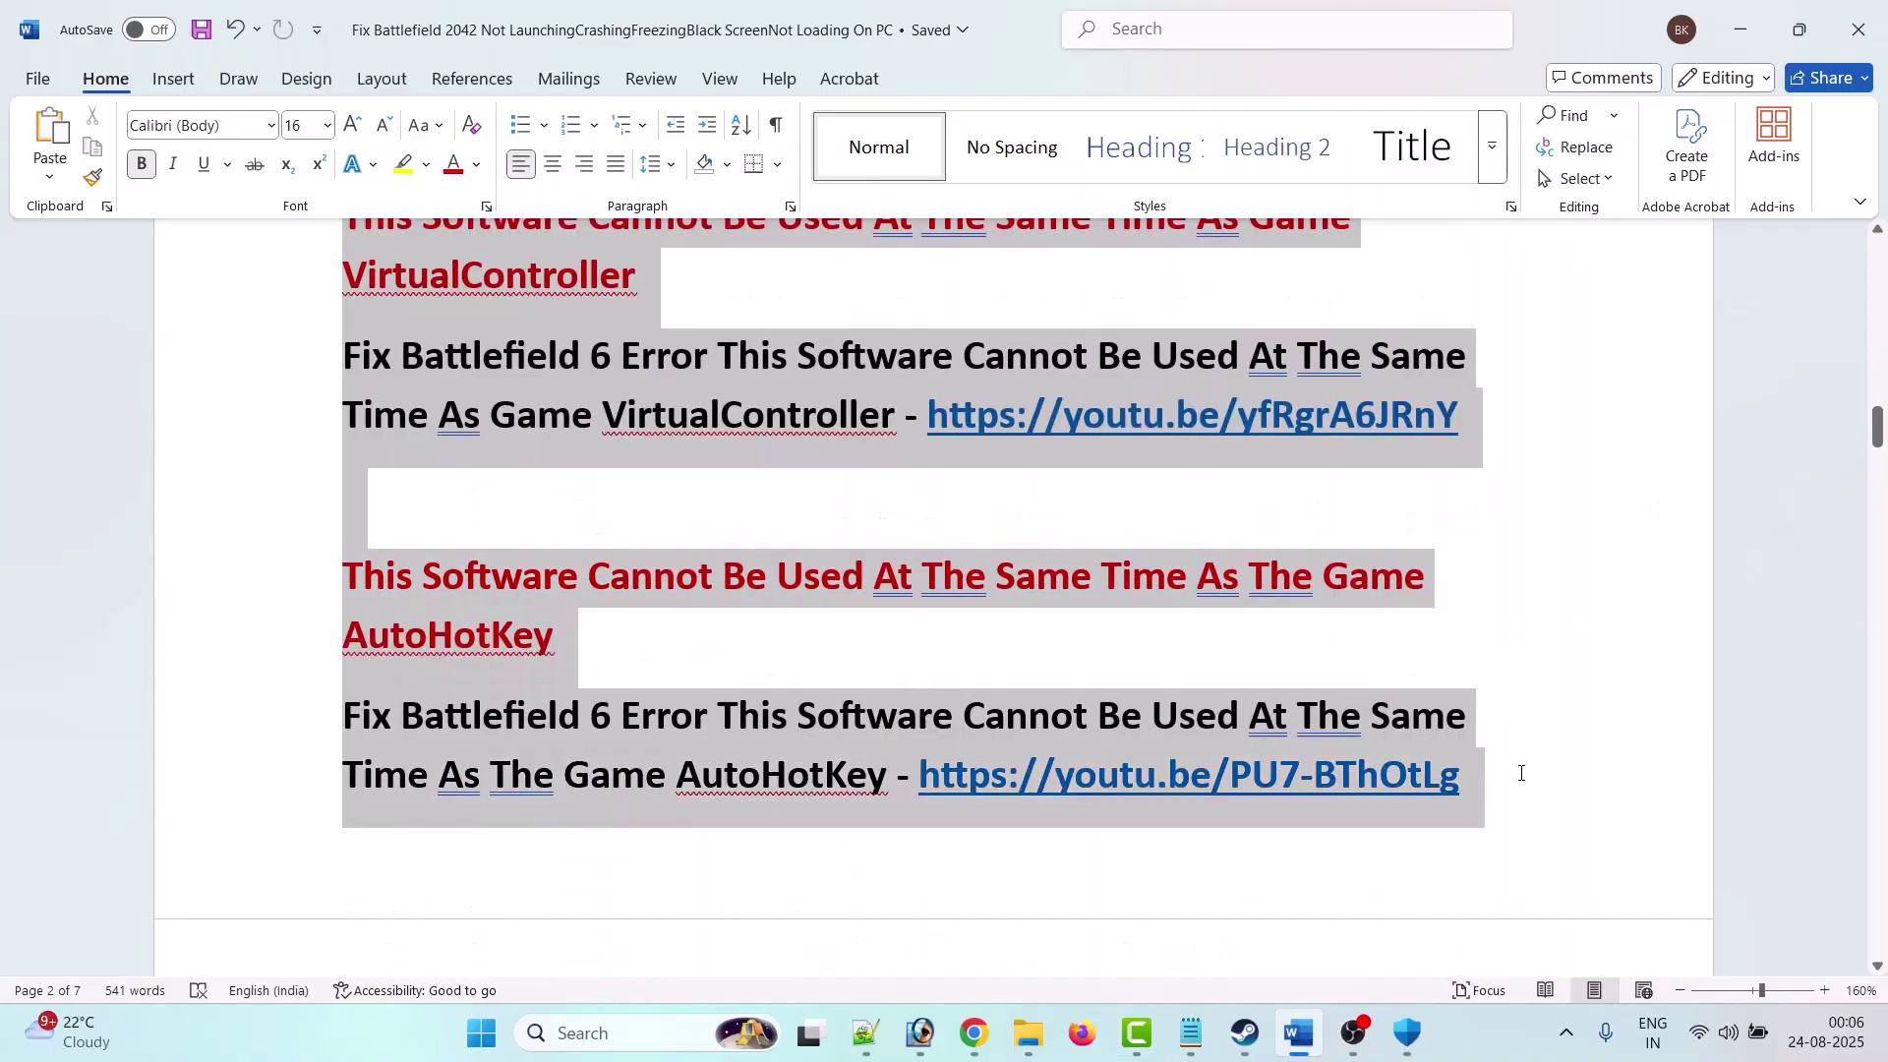
scroll(1320, 750, up, 4)
click(1276, 710)
scroll(1276, 710, down, 3)
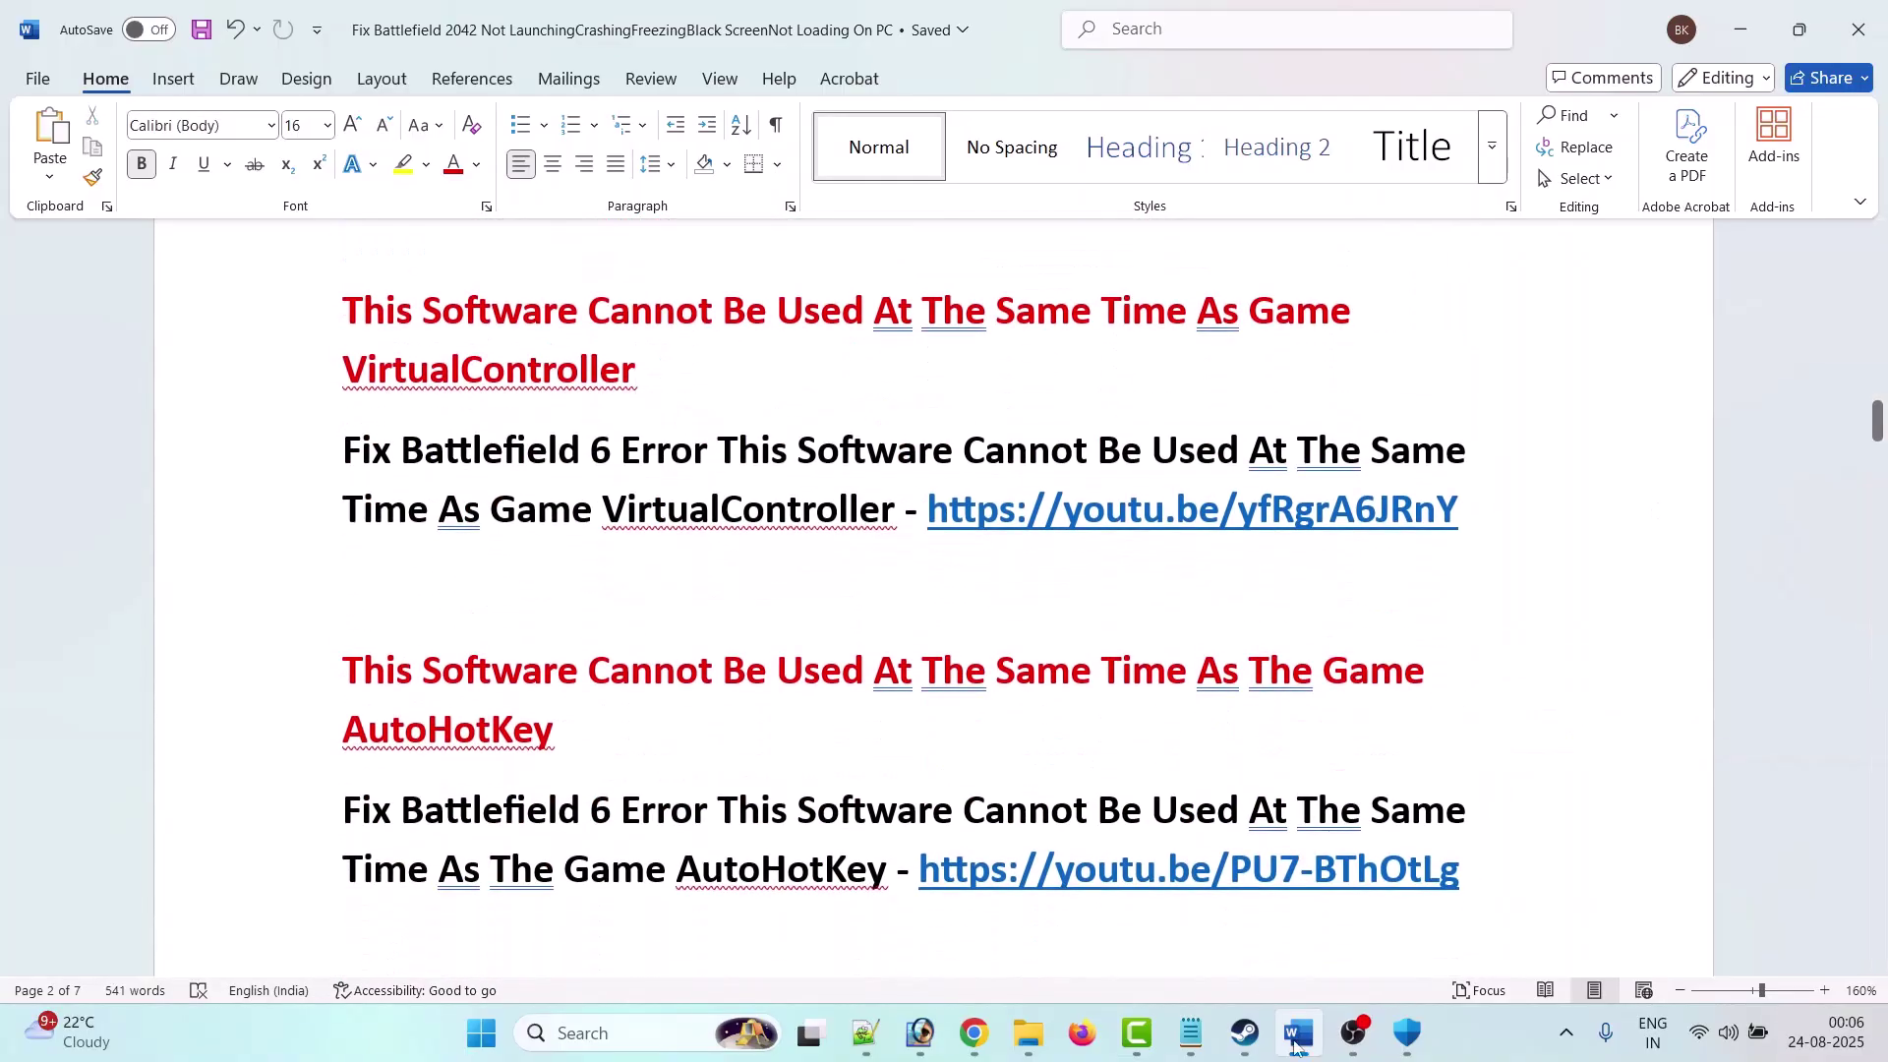
click(1245, 1032)
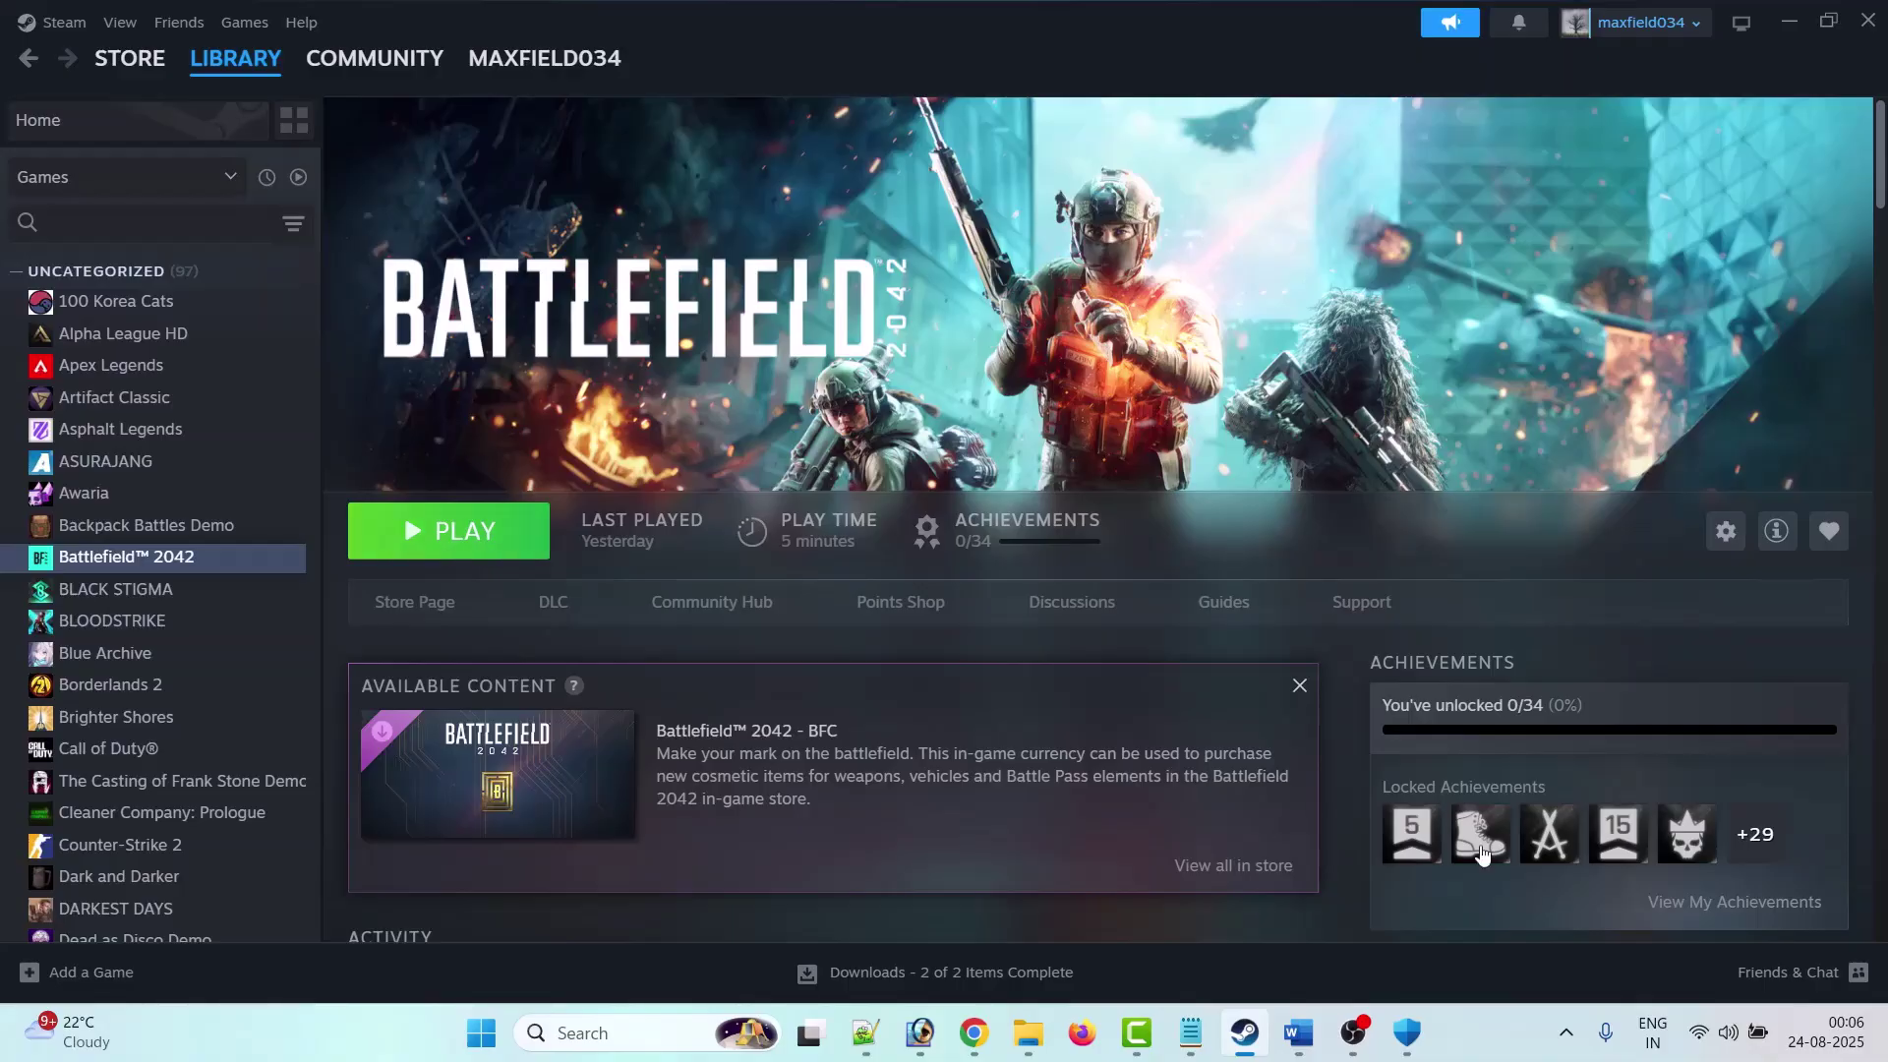
Step: Return to Word and read the Fix 6 instructions on reinstalling EA AntiCheat and uninstalling third-party anticheat software such as Faceit
click(1298, 1033)
scroll(711, 649, down, 2)
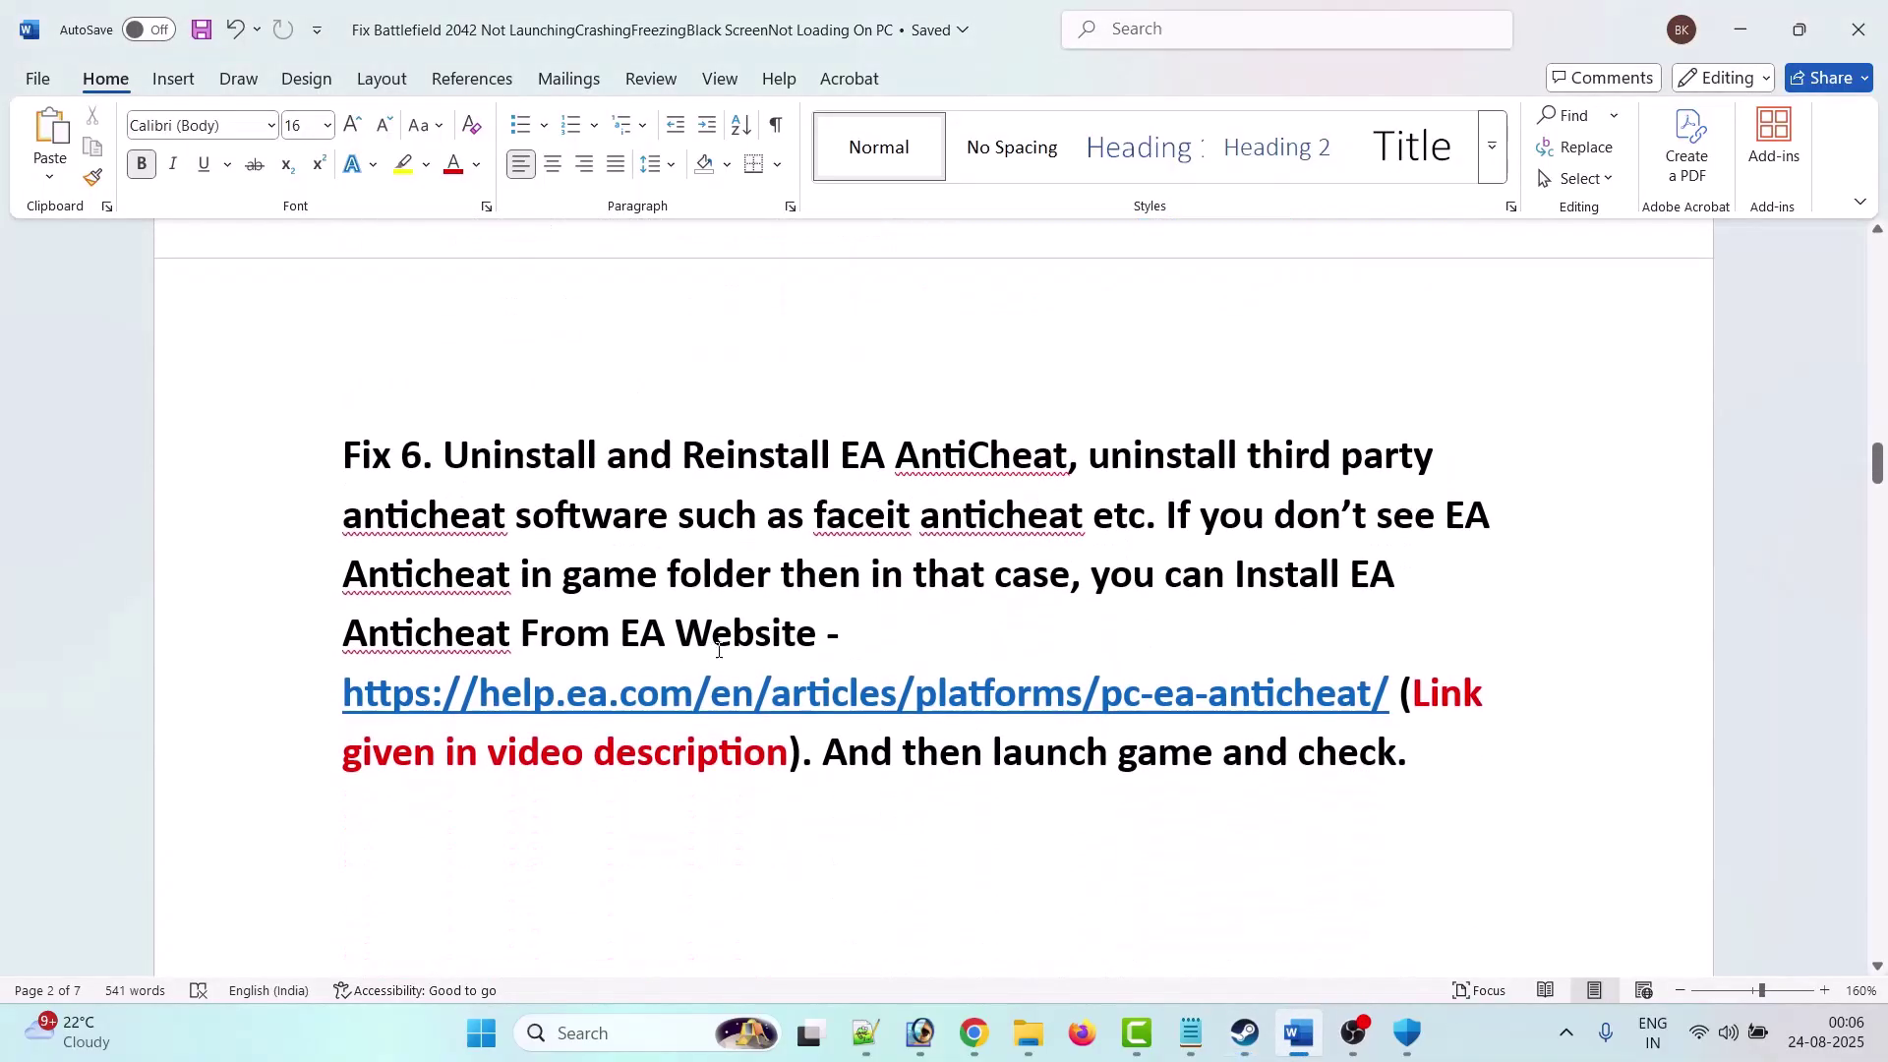
drag(458, 457, 1005, 459)
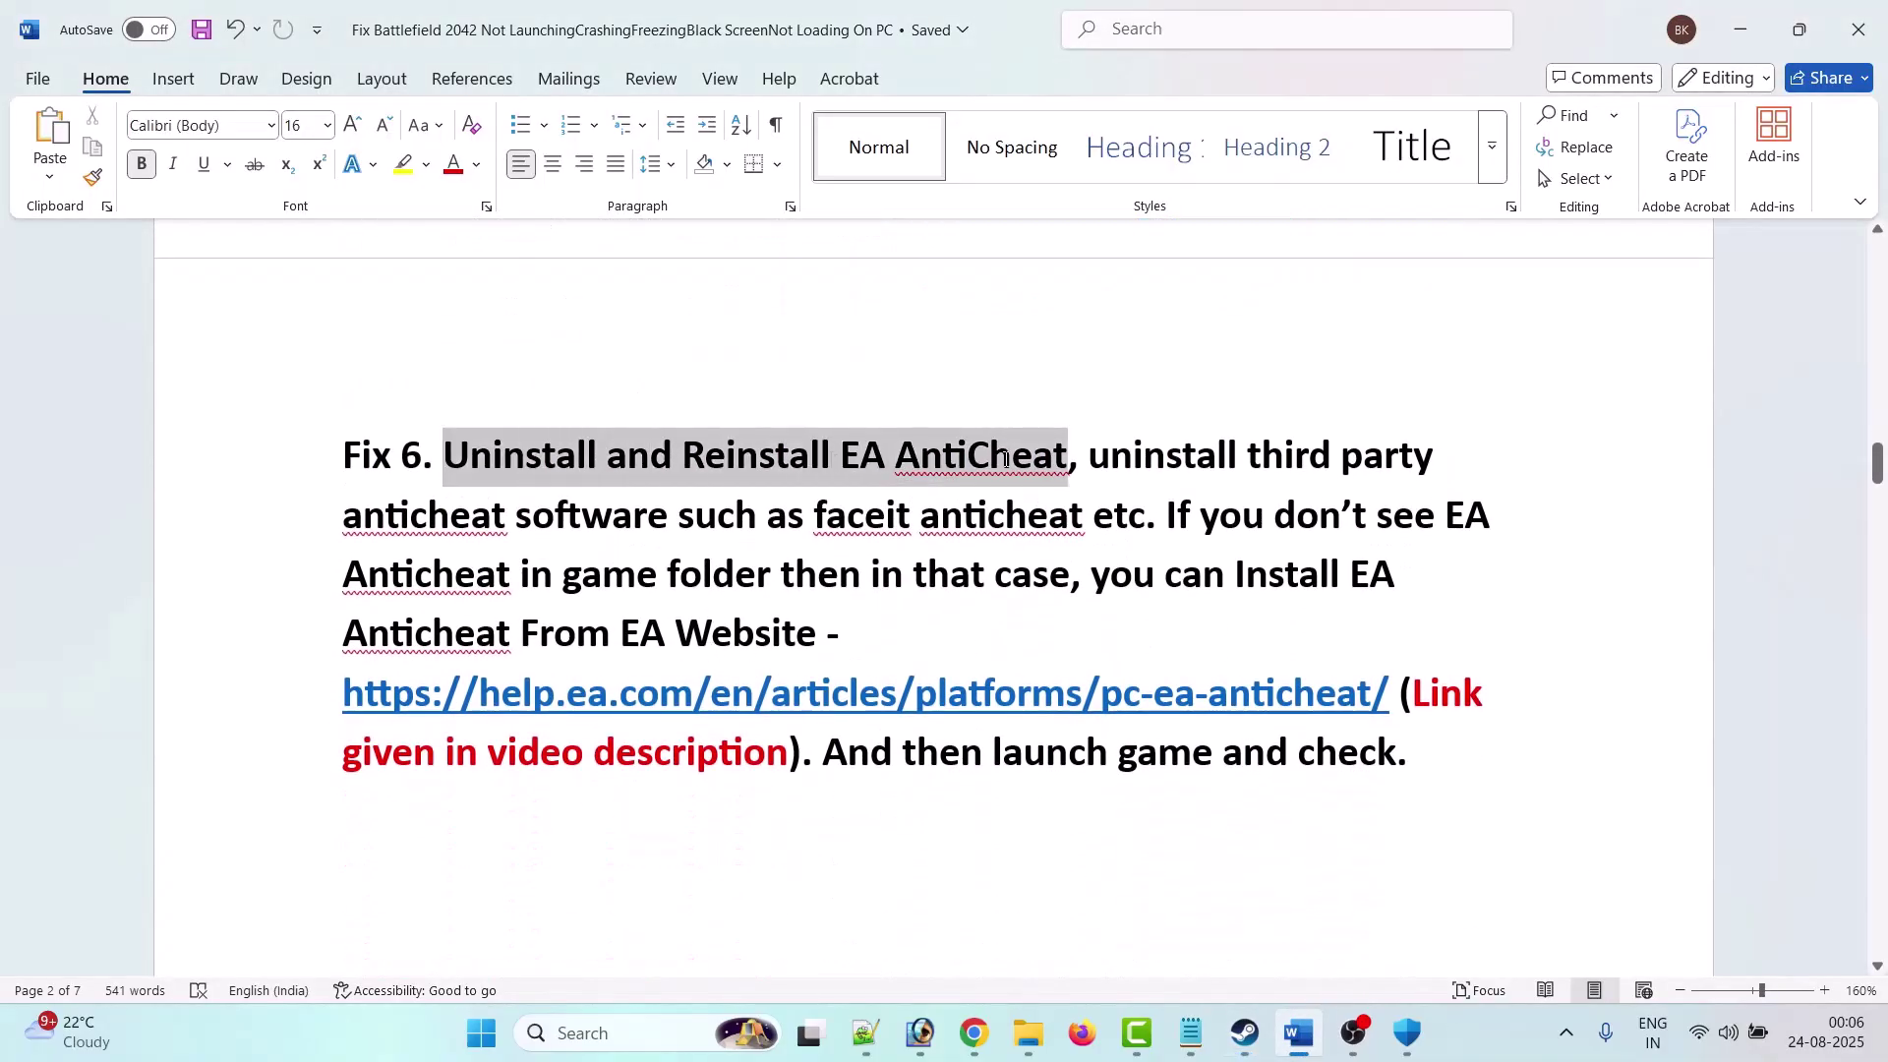
click(1092, 574)
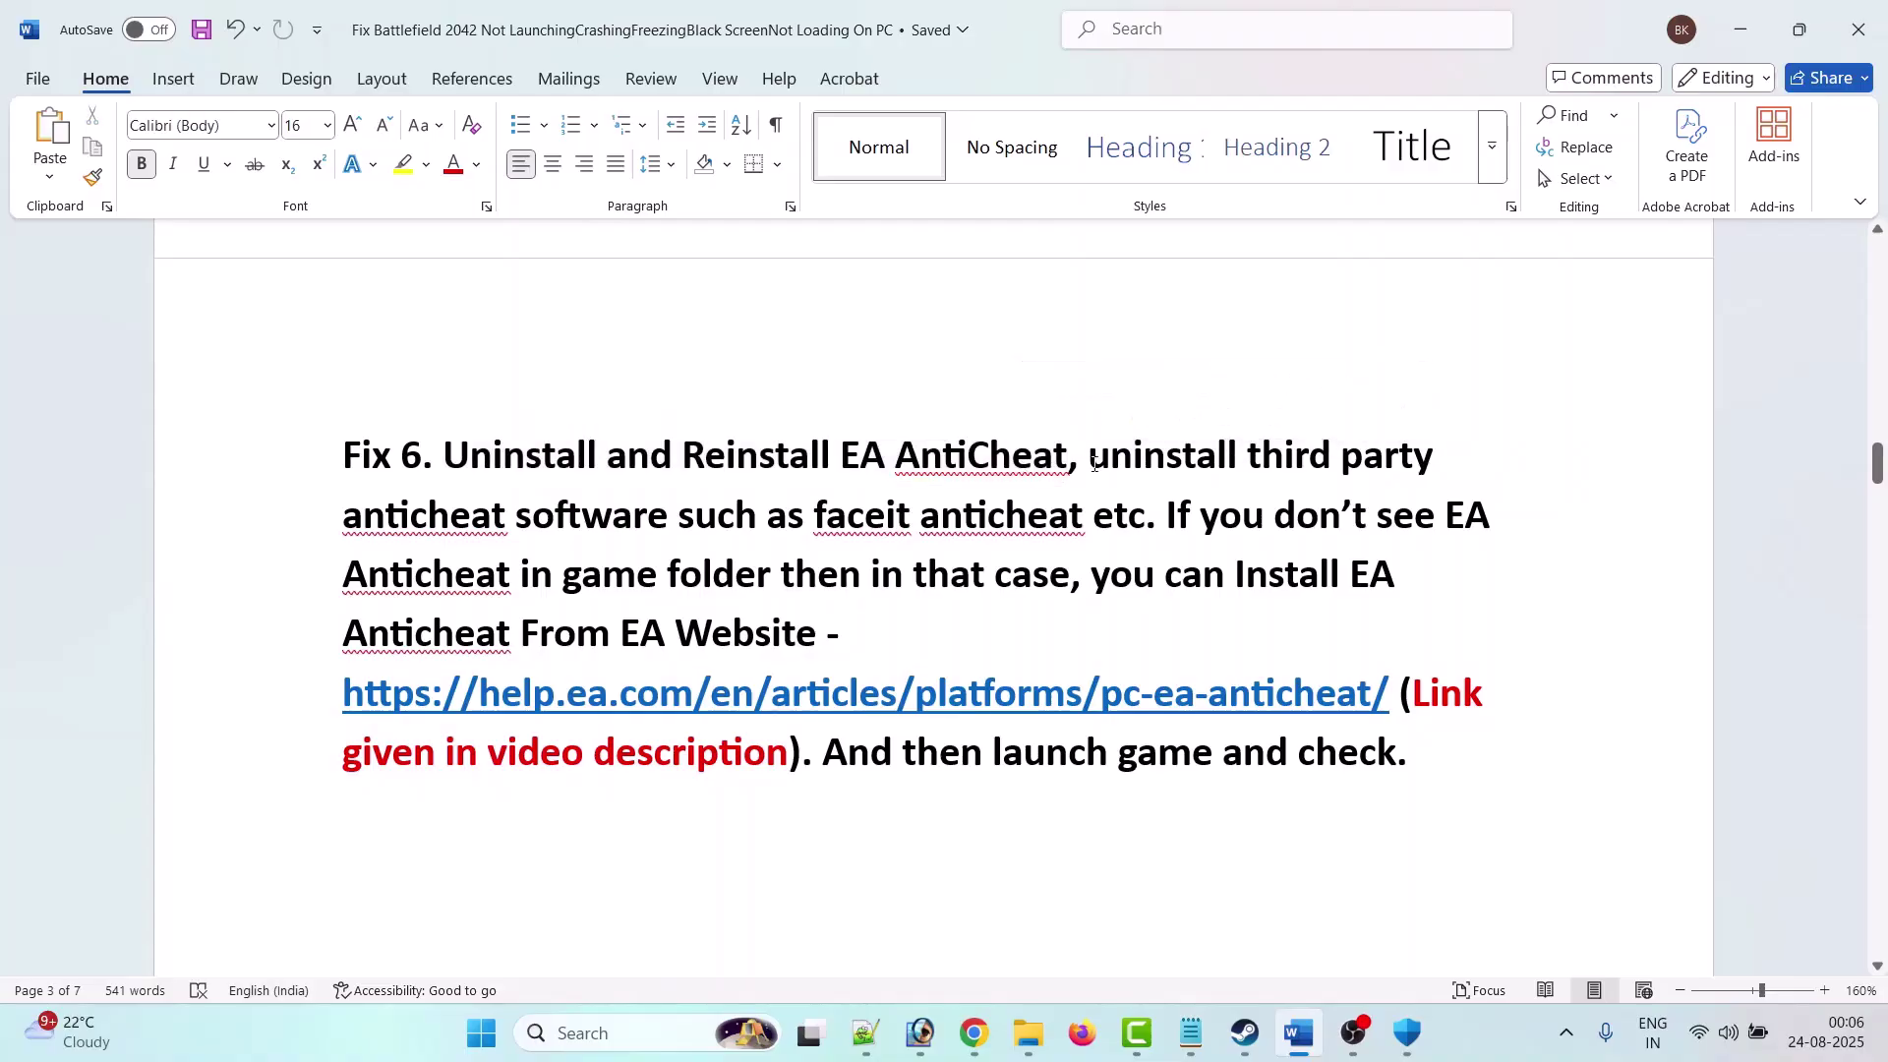
drag(1090, 457, 1141, 519)
click(1031, 574)
drag(452, 462, 1068, 458)
click(1089, 580)
Step: Switch to Steam and browse the local files of Battlefield 2042
click(1244, 1033)
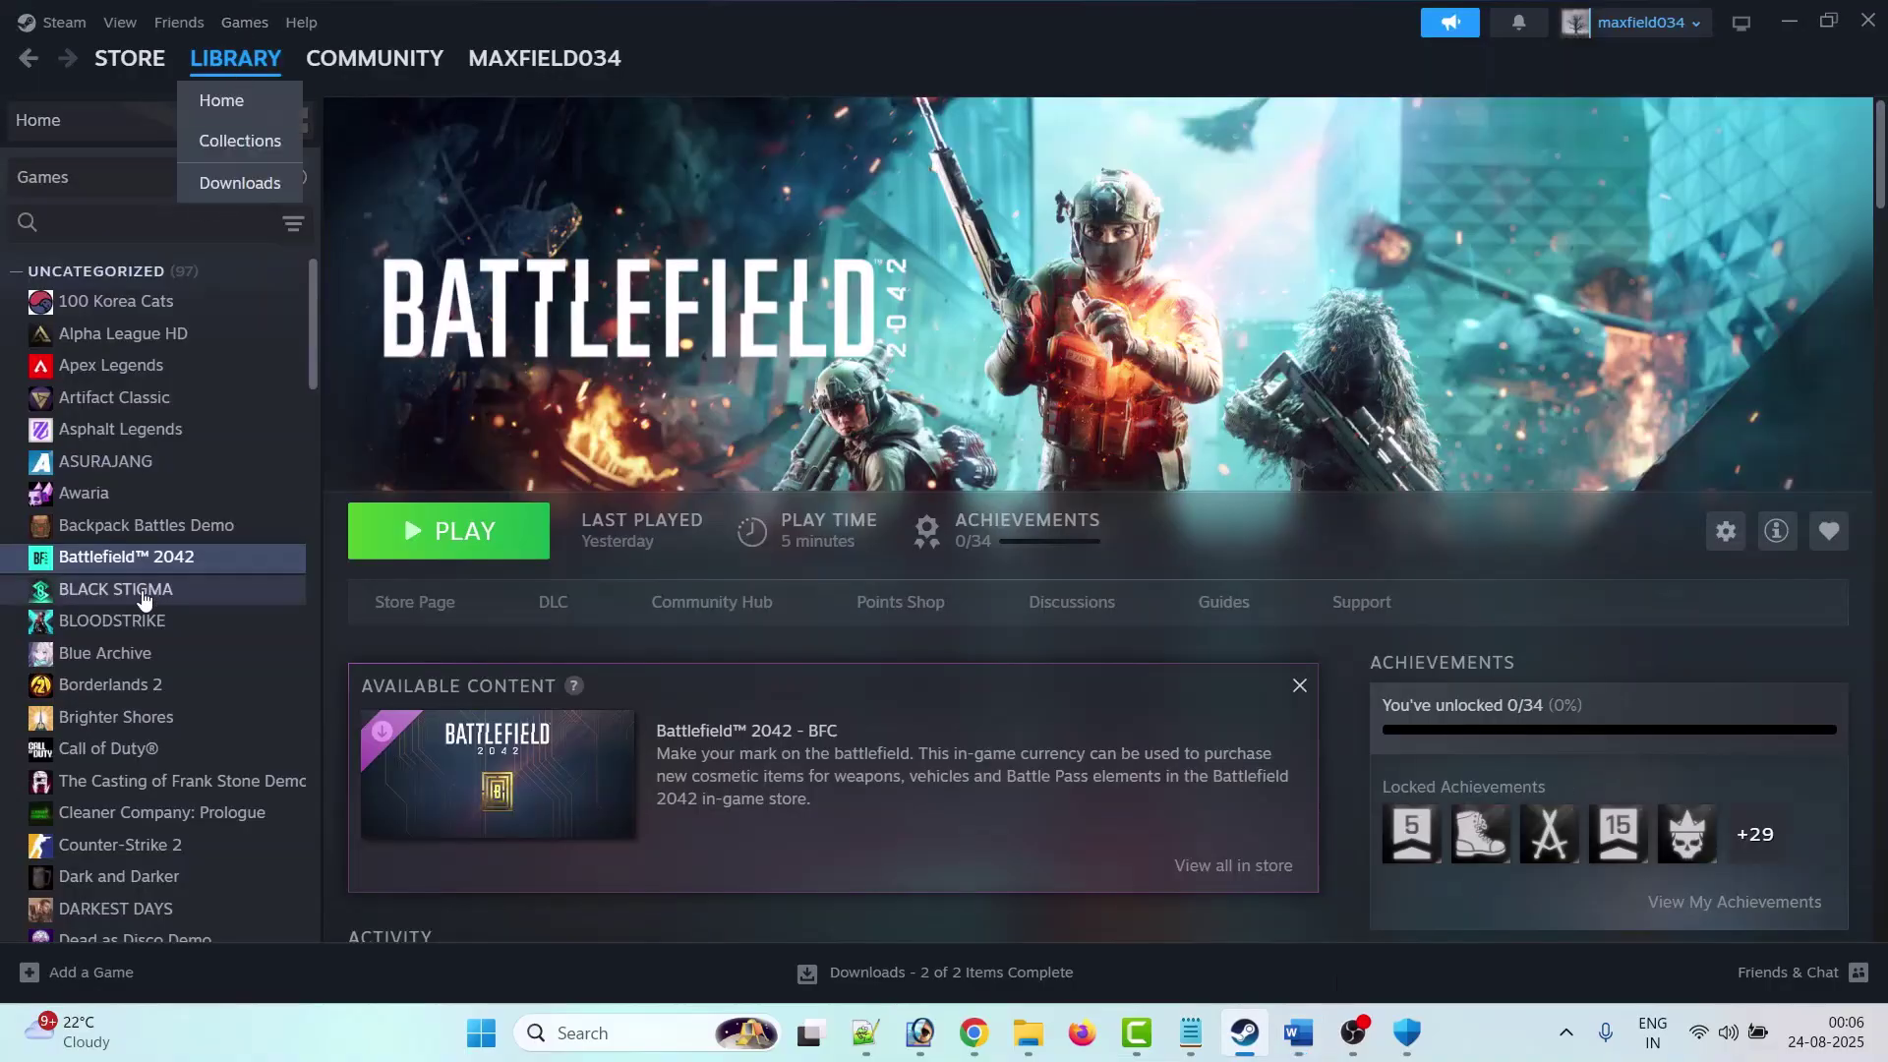
right_click(196, 557)
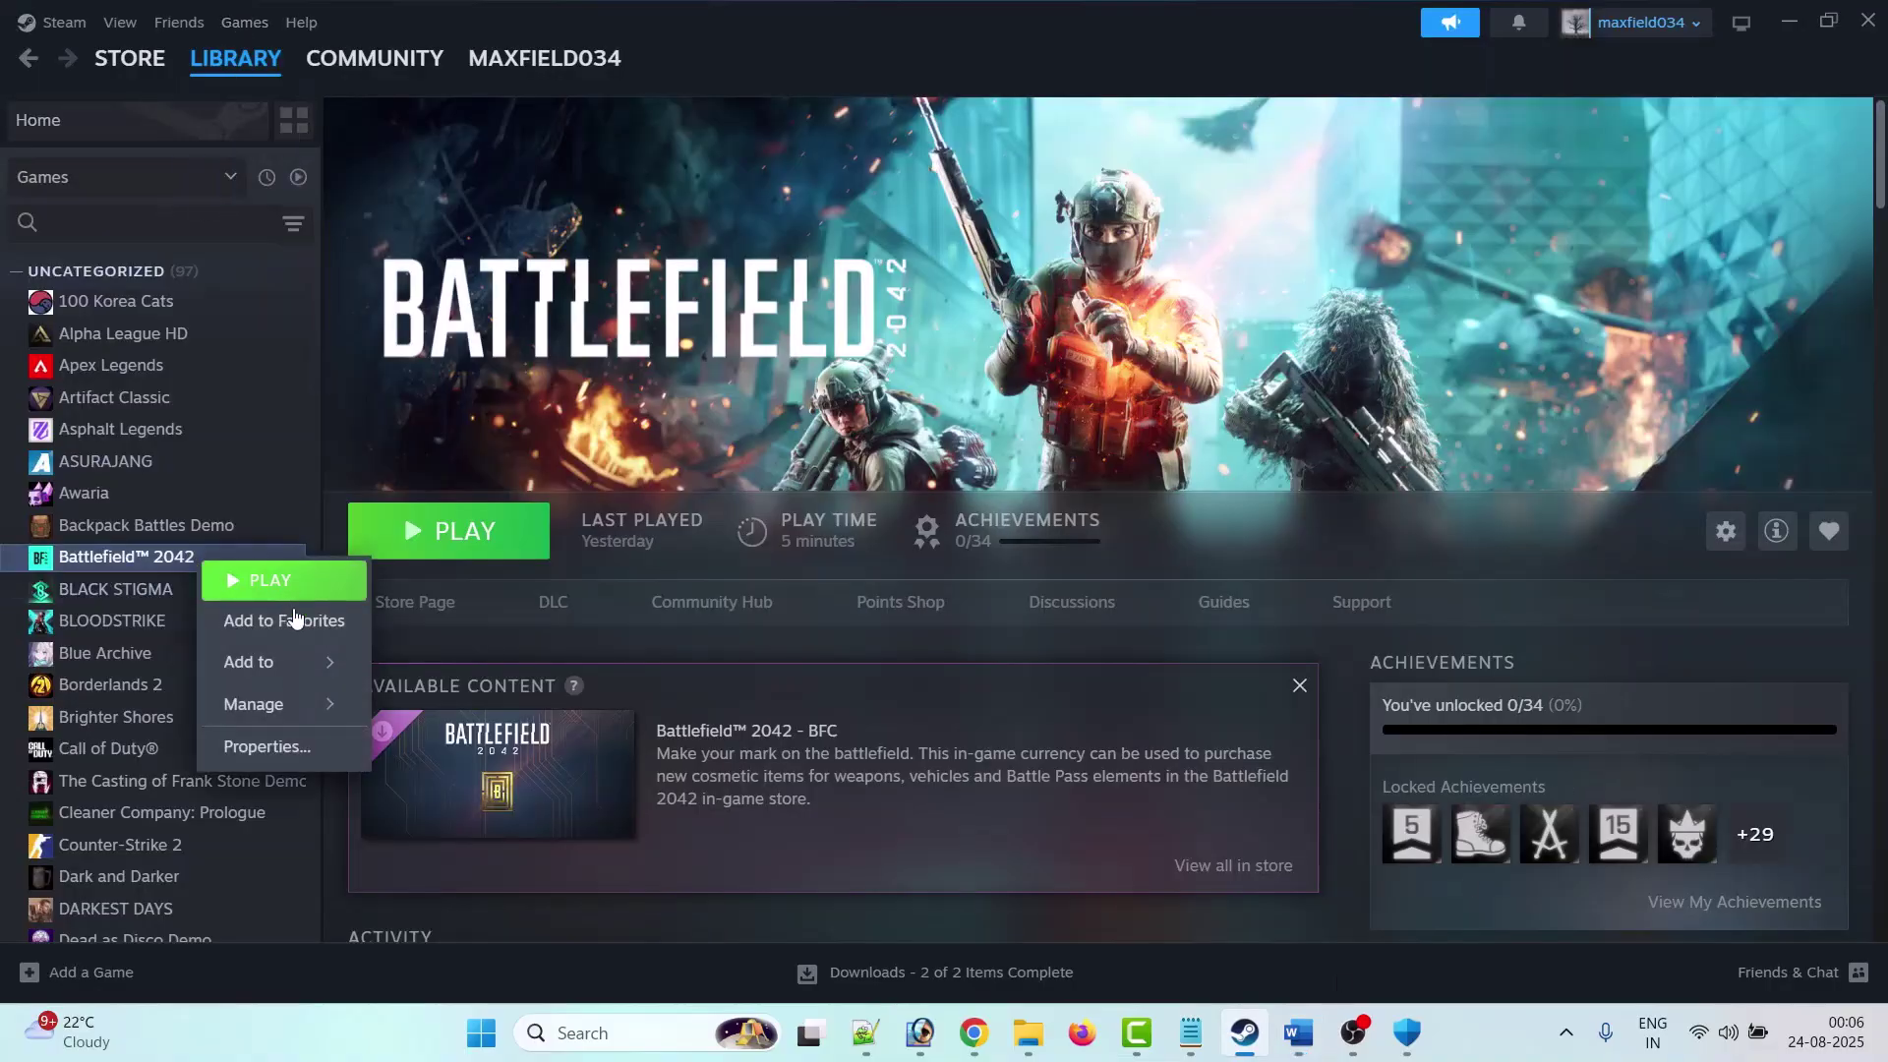
mouse_move(267, 723)
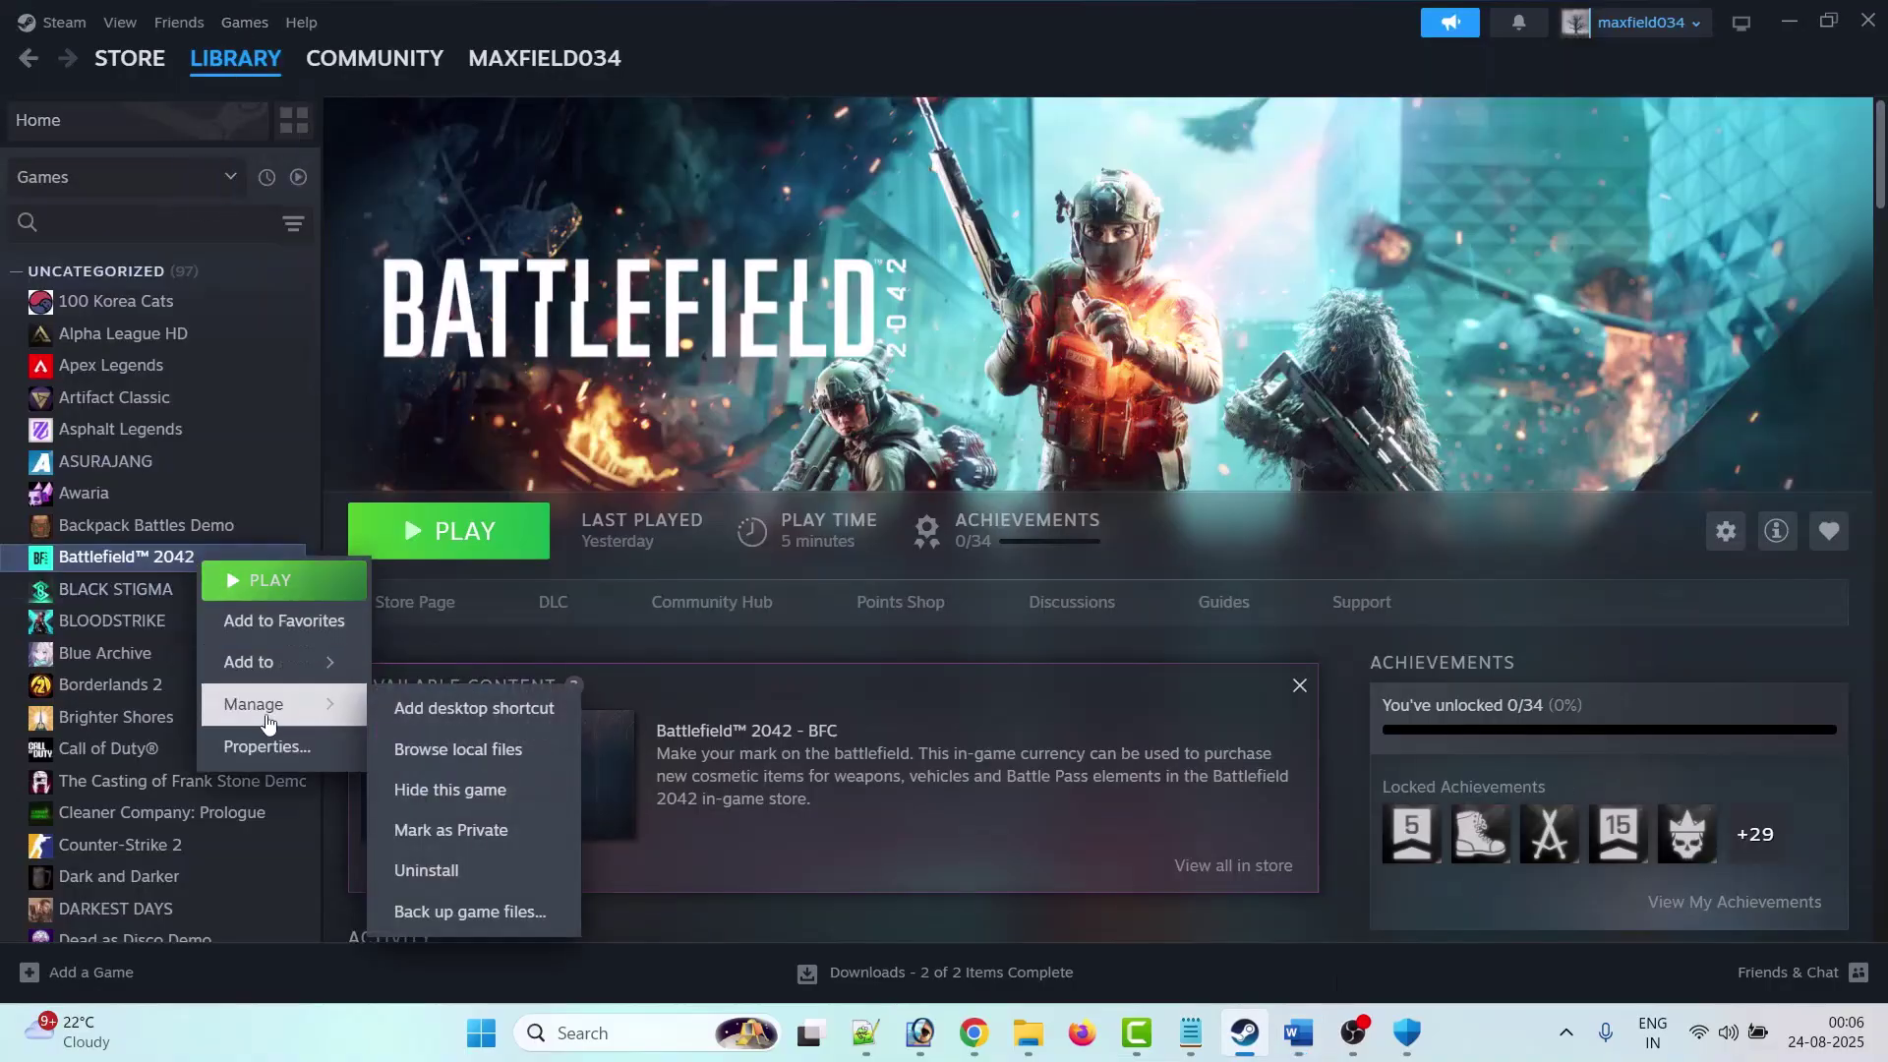
click(455, 750)
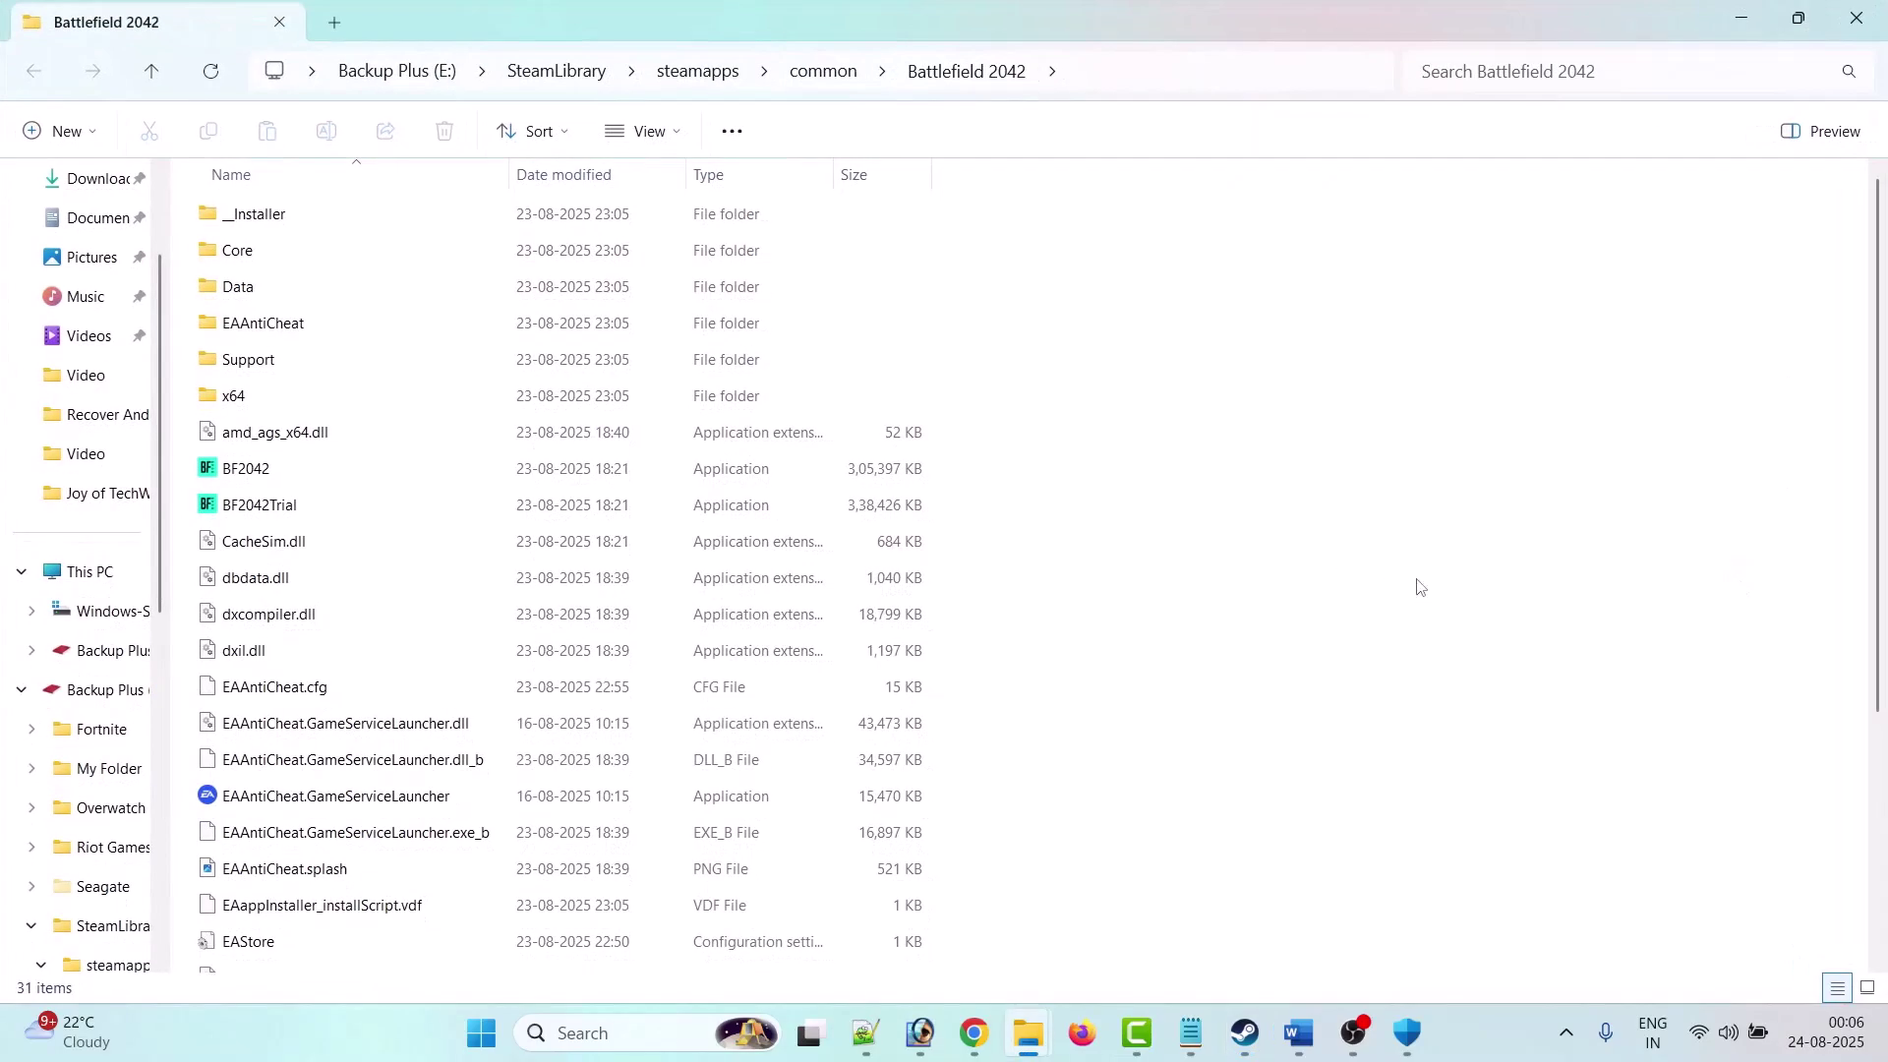
Step: Run EAAntiCheat.Installer from the game's EAAntiCheat folder and allow it through the security warning
double_click(300, 324)
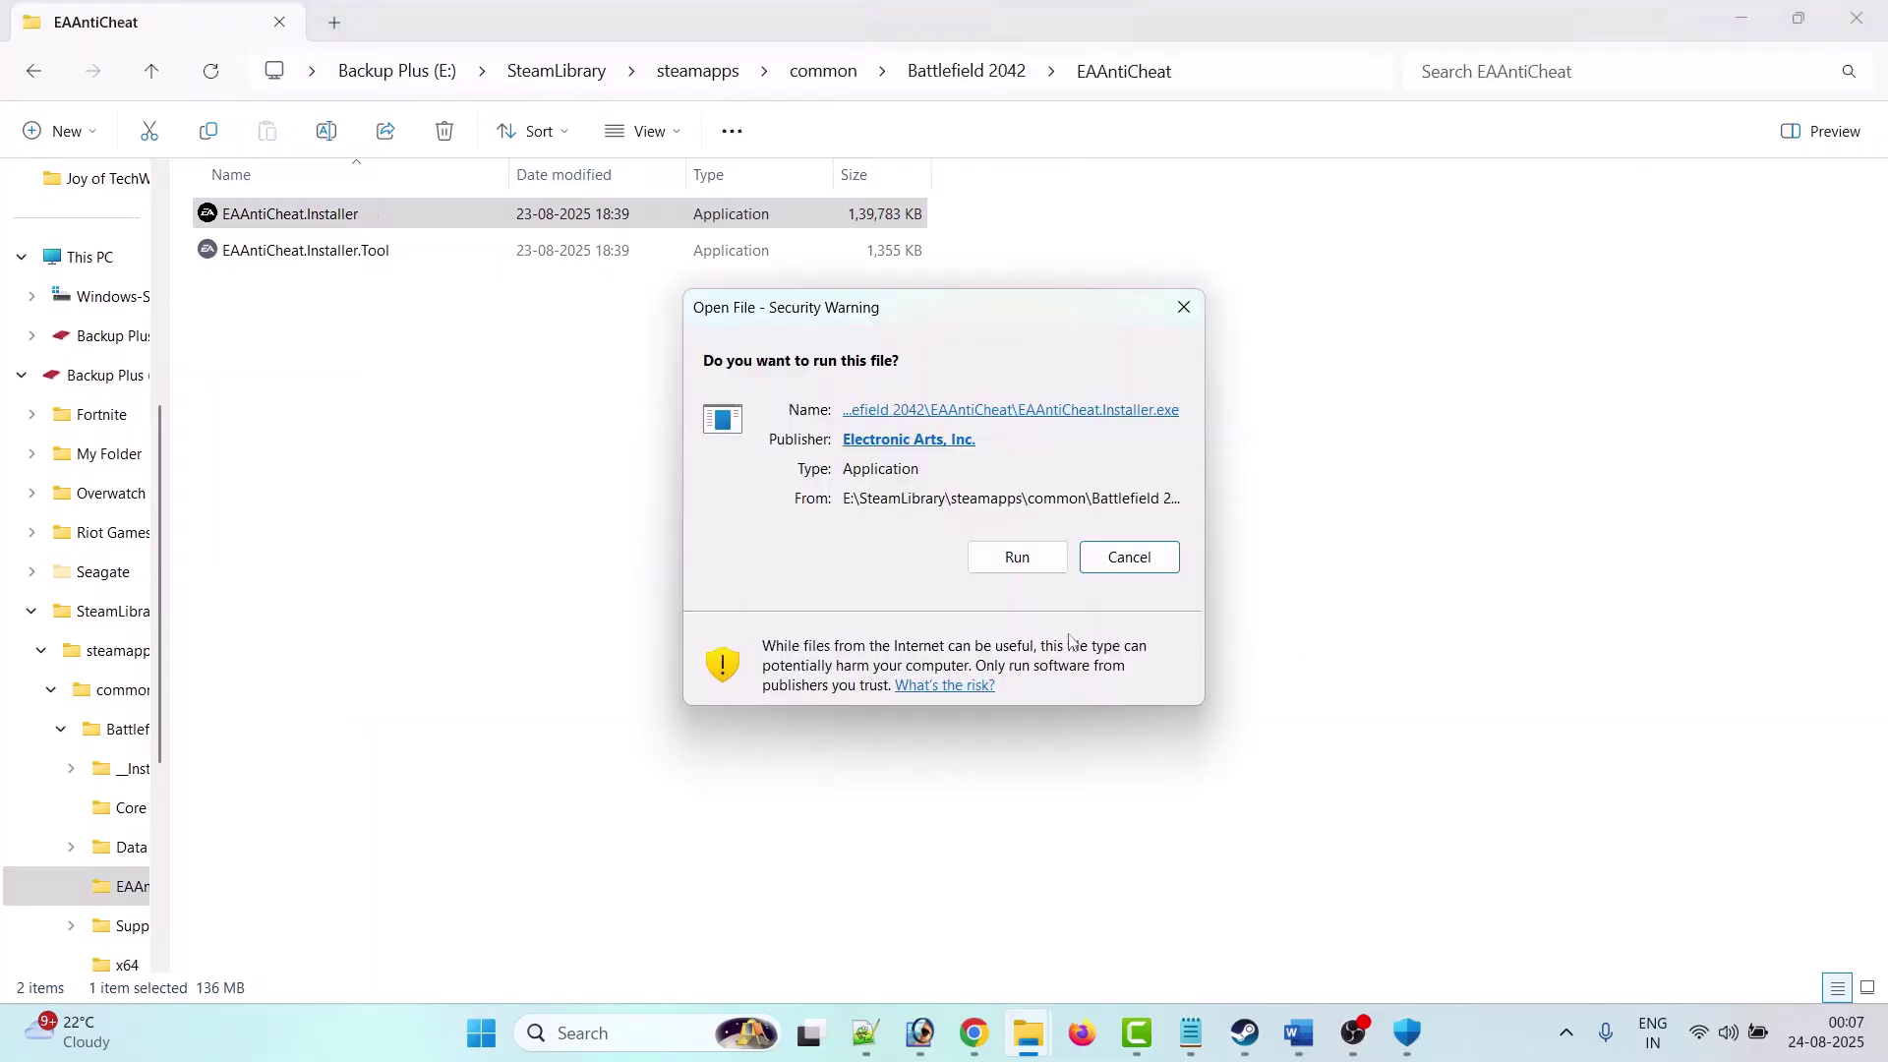
click(1016, 559)
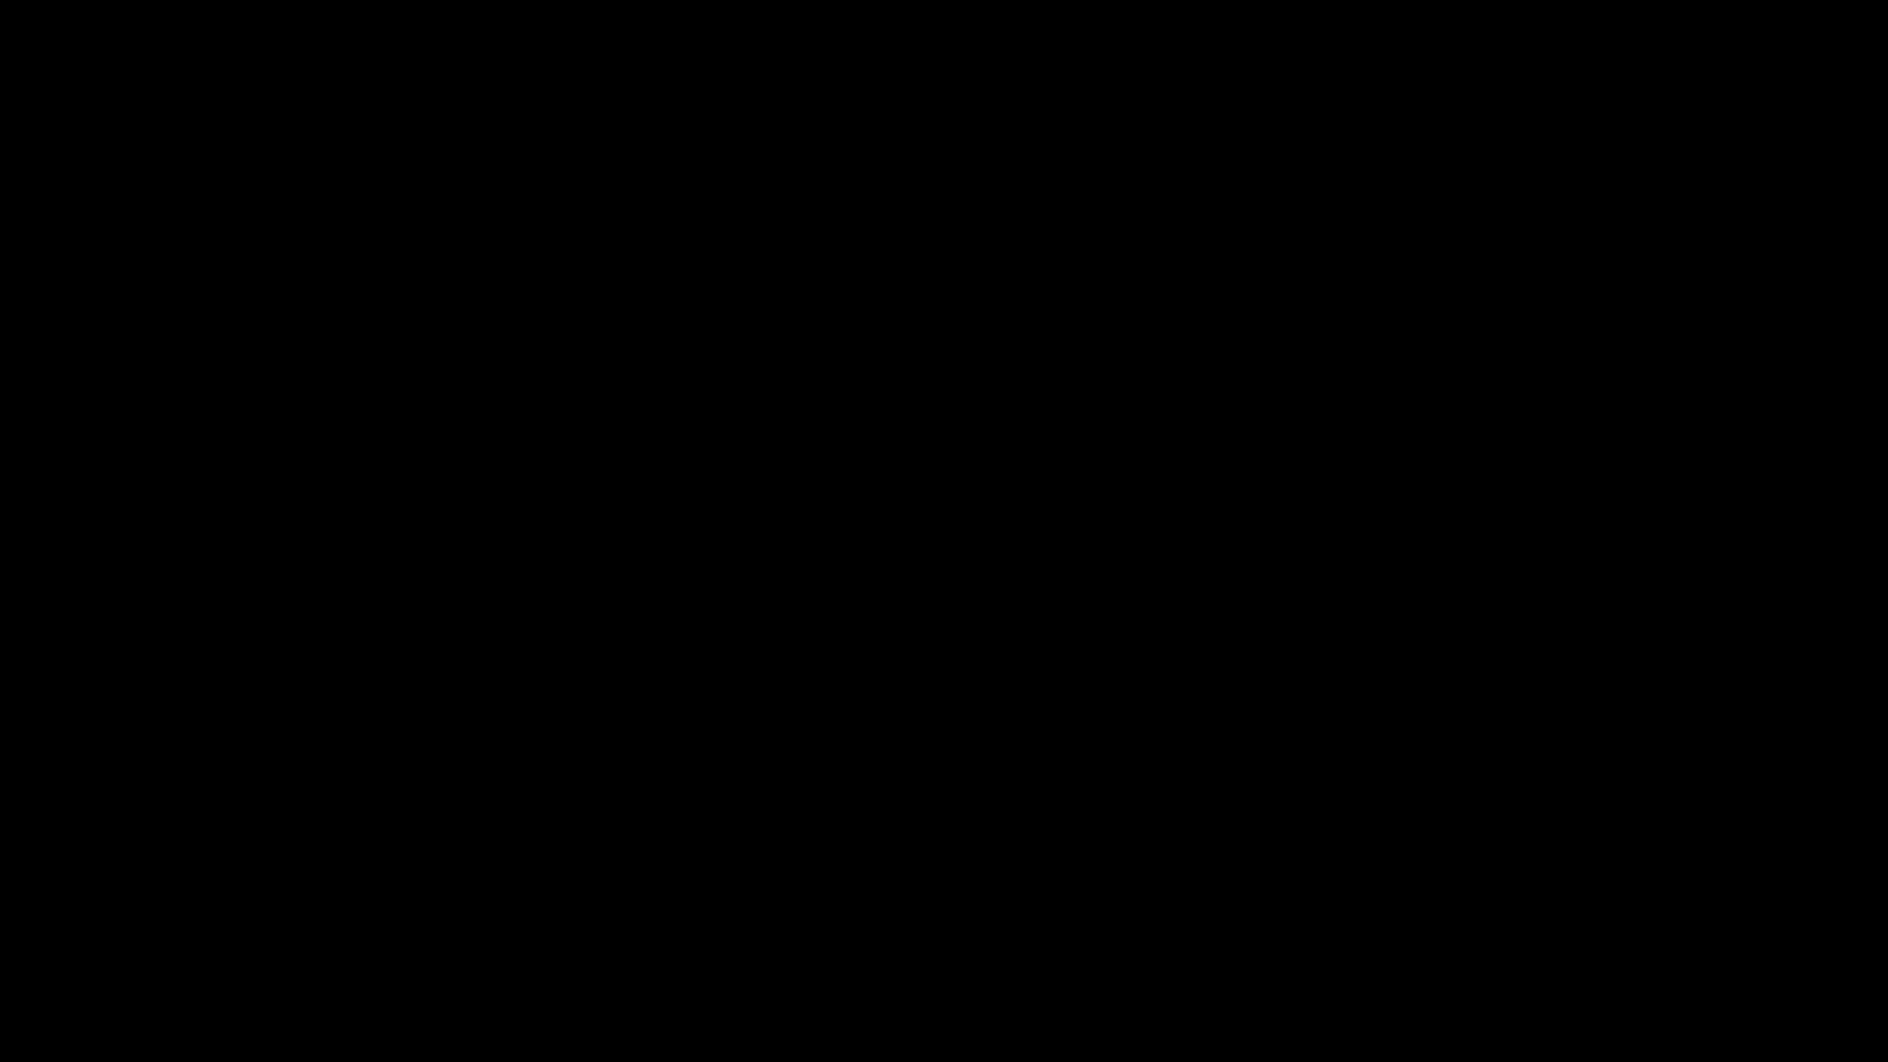
click(1191, 570)
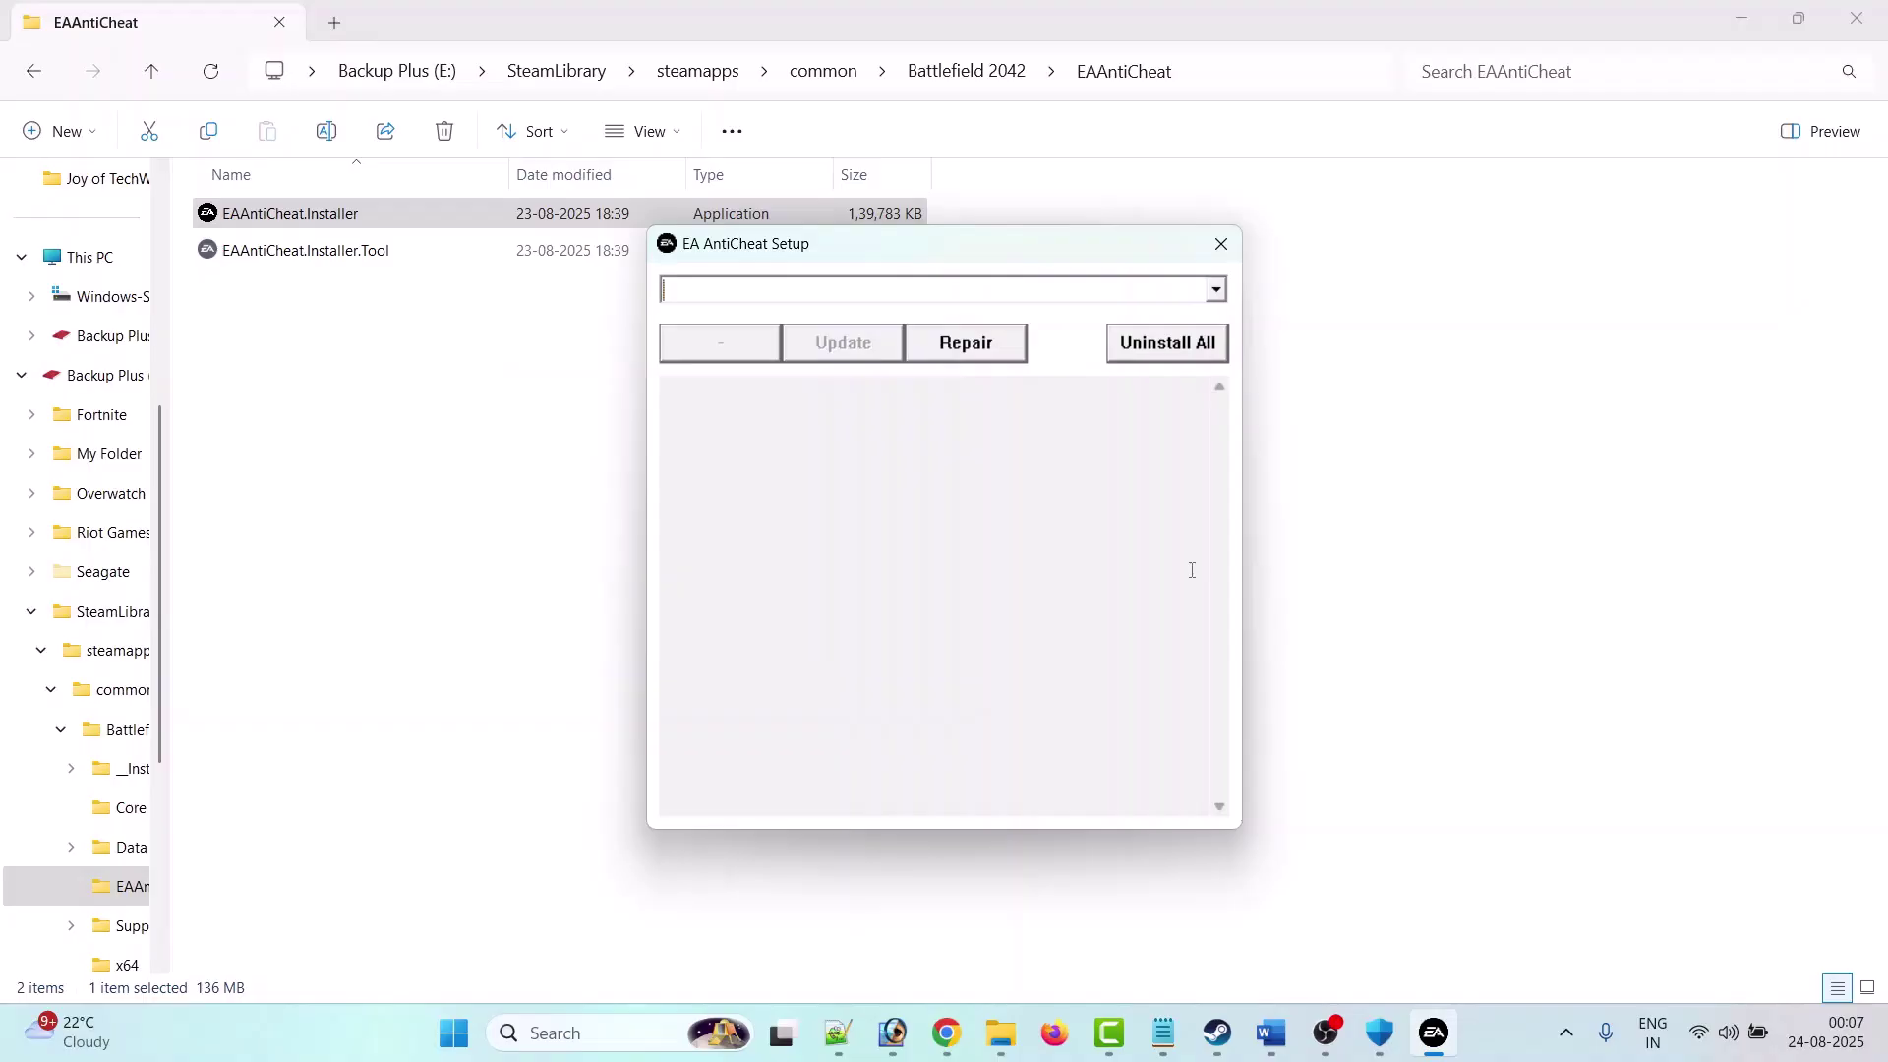
Step: Uninstall EA AntiCheat for all games, close its setup and return to Battlefield 2042 in Steam
click(1187, 354)
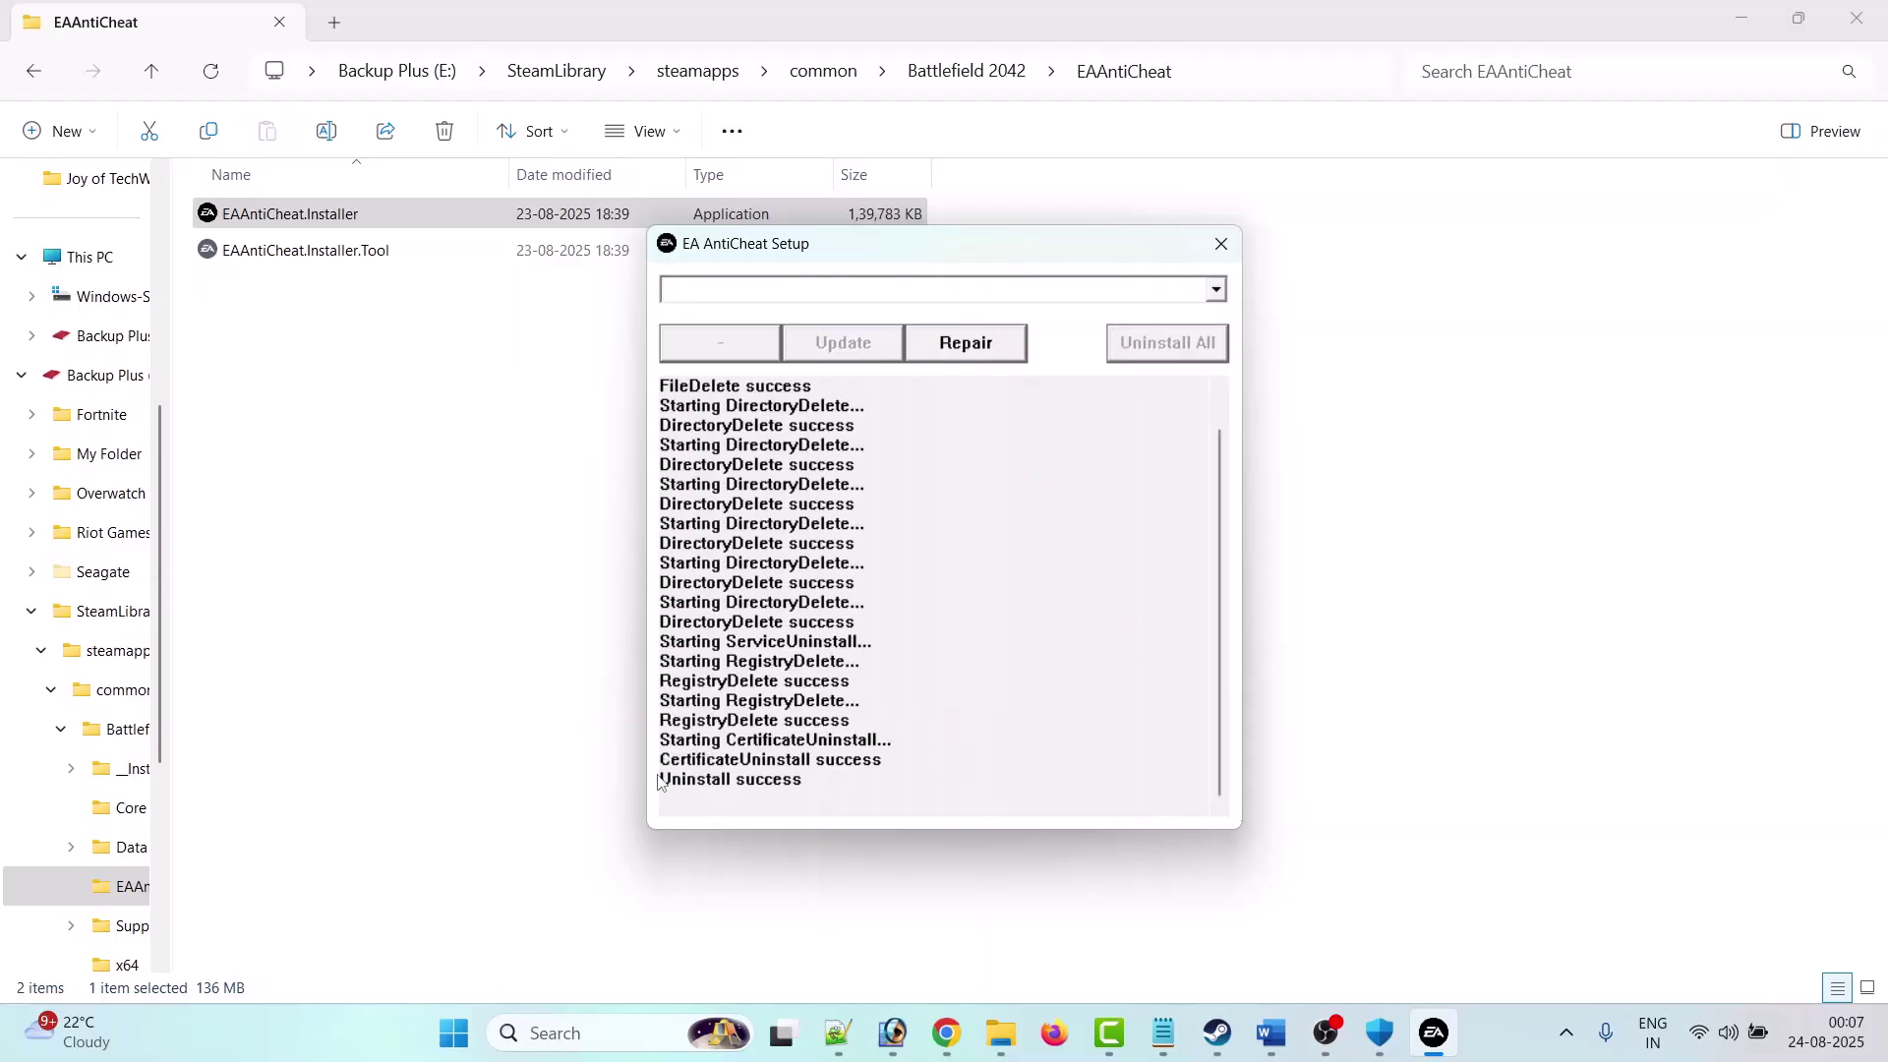
drag(662, 781, 804, 786)
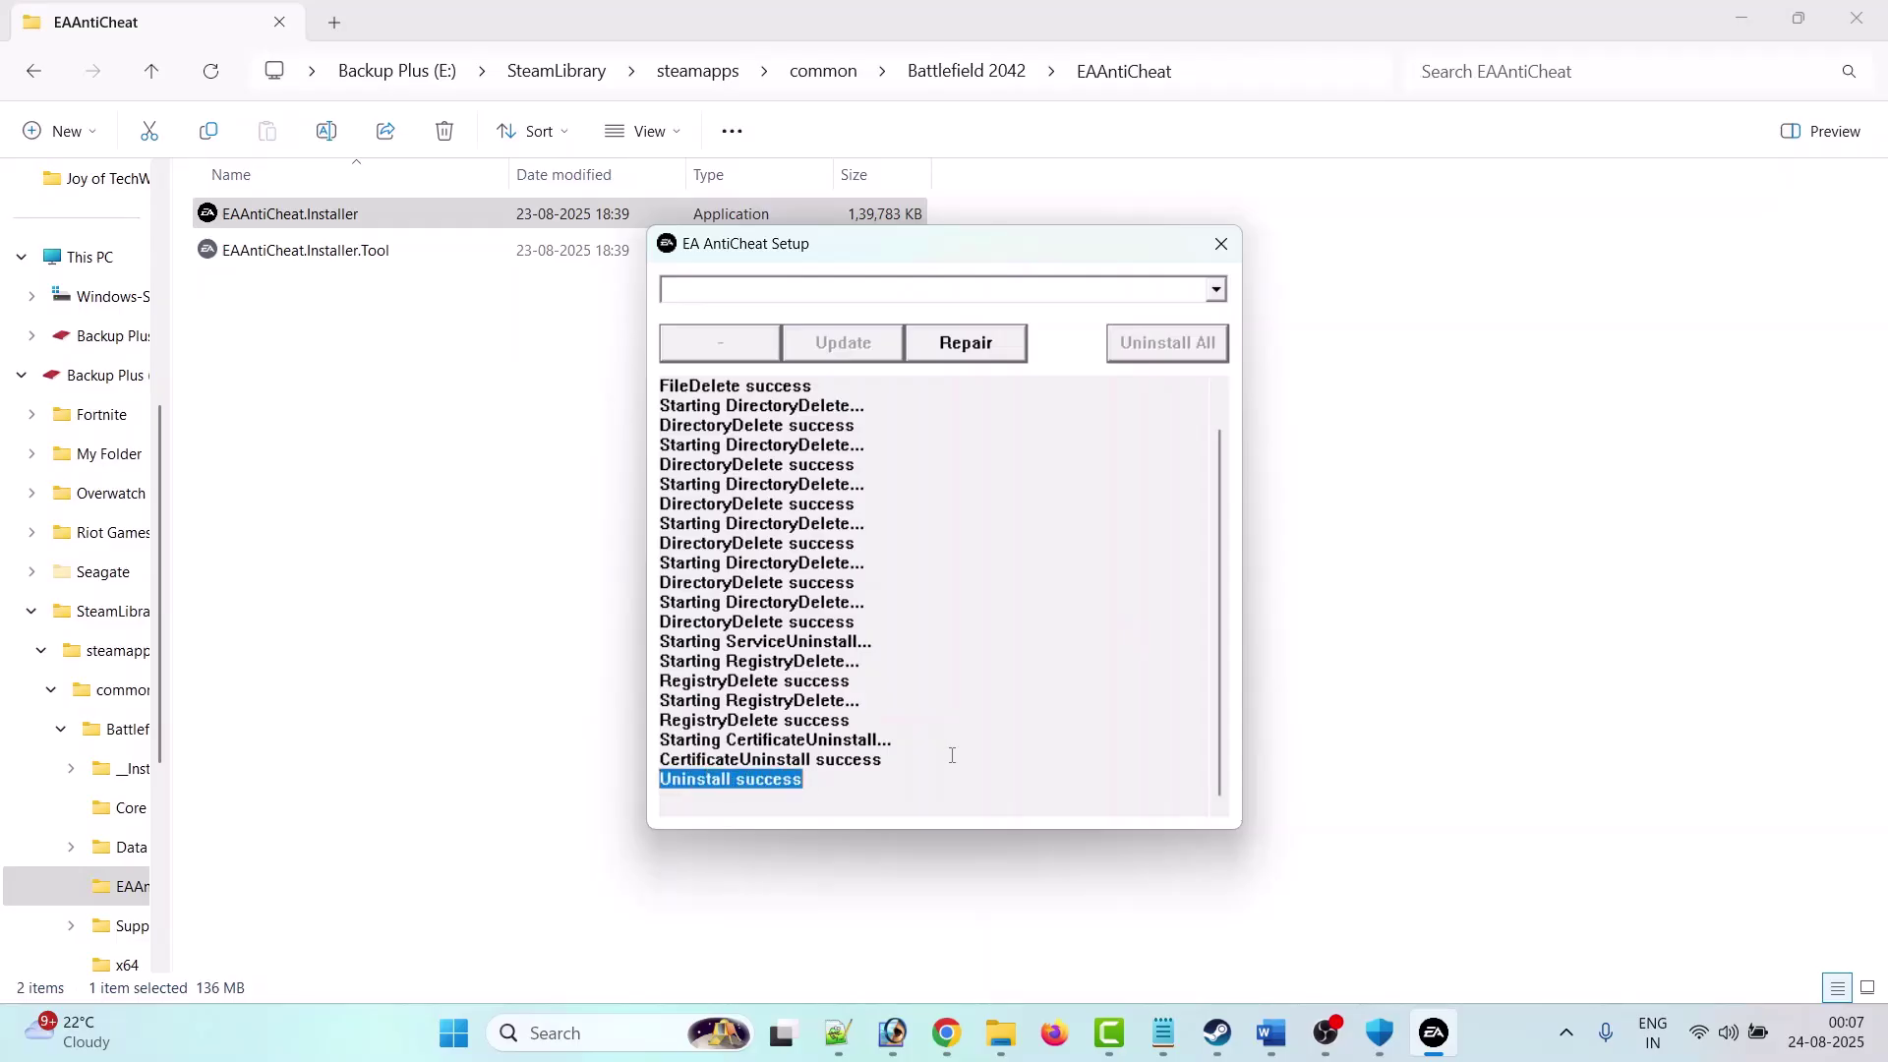
click(1221, 243)
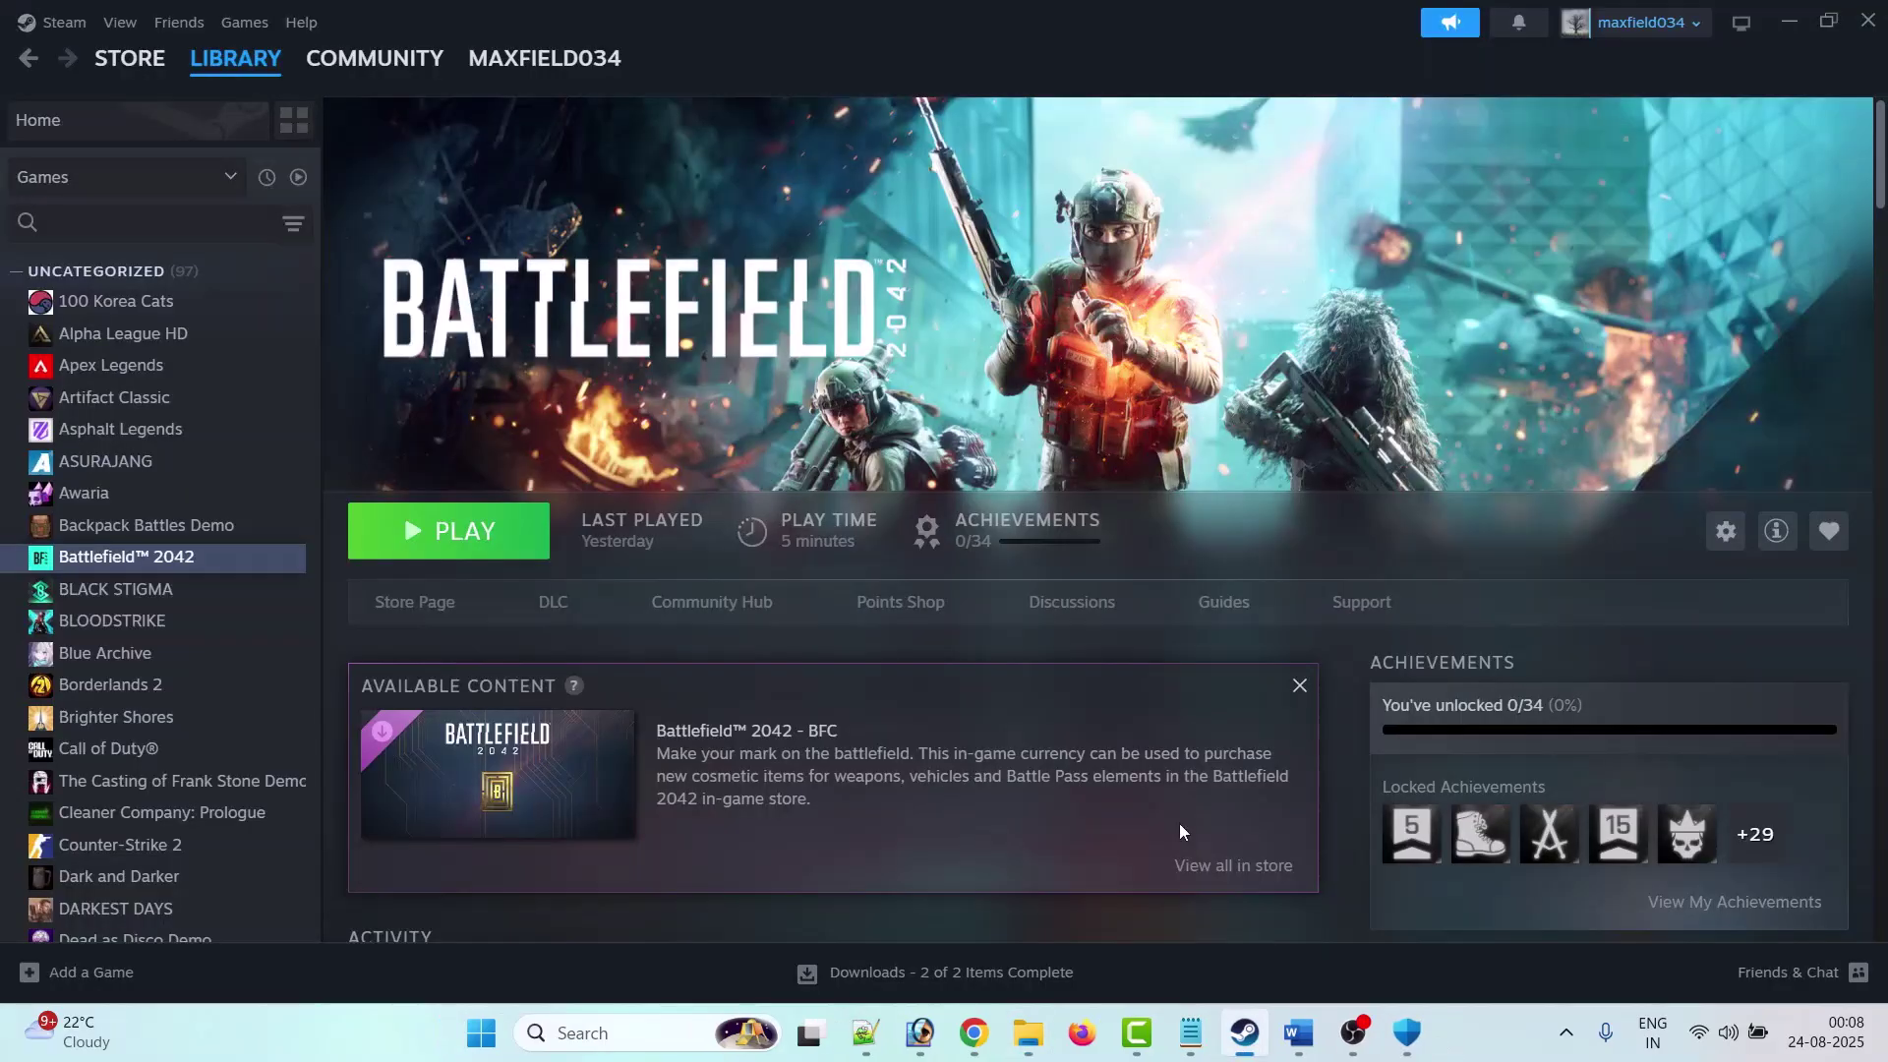
click(463, 545)
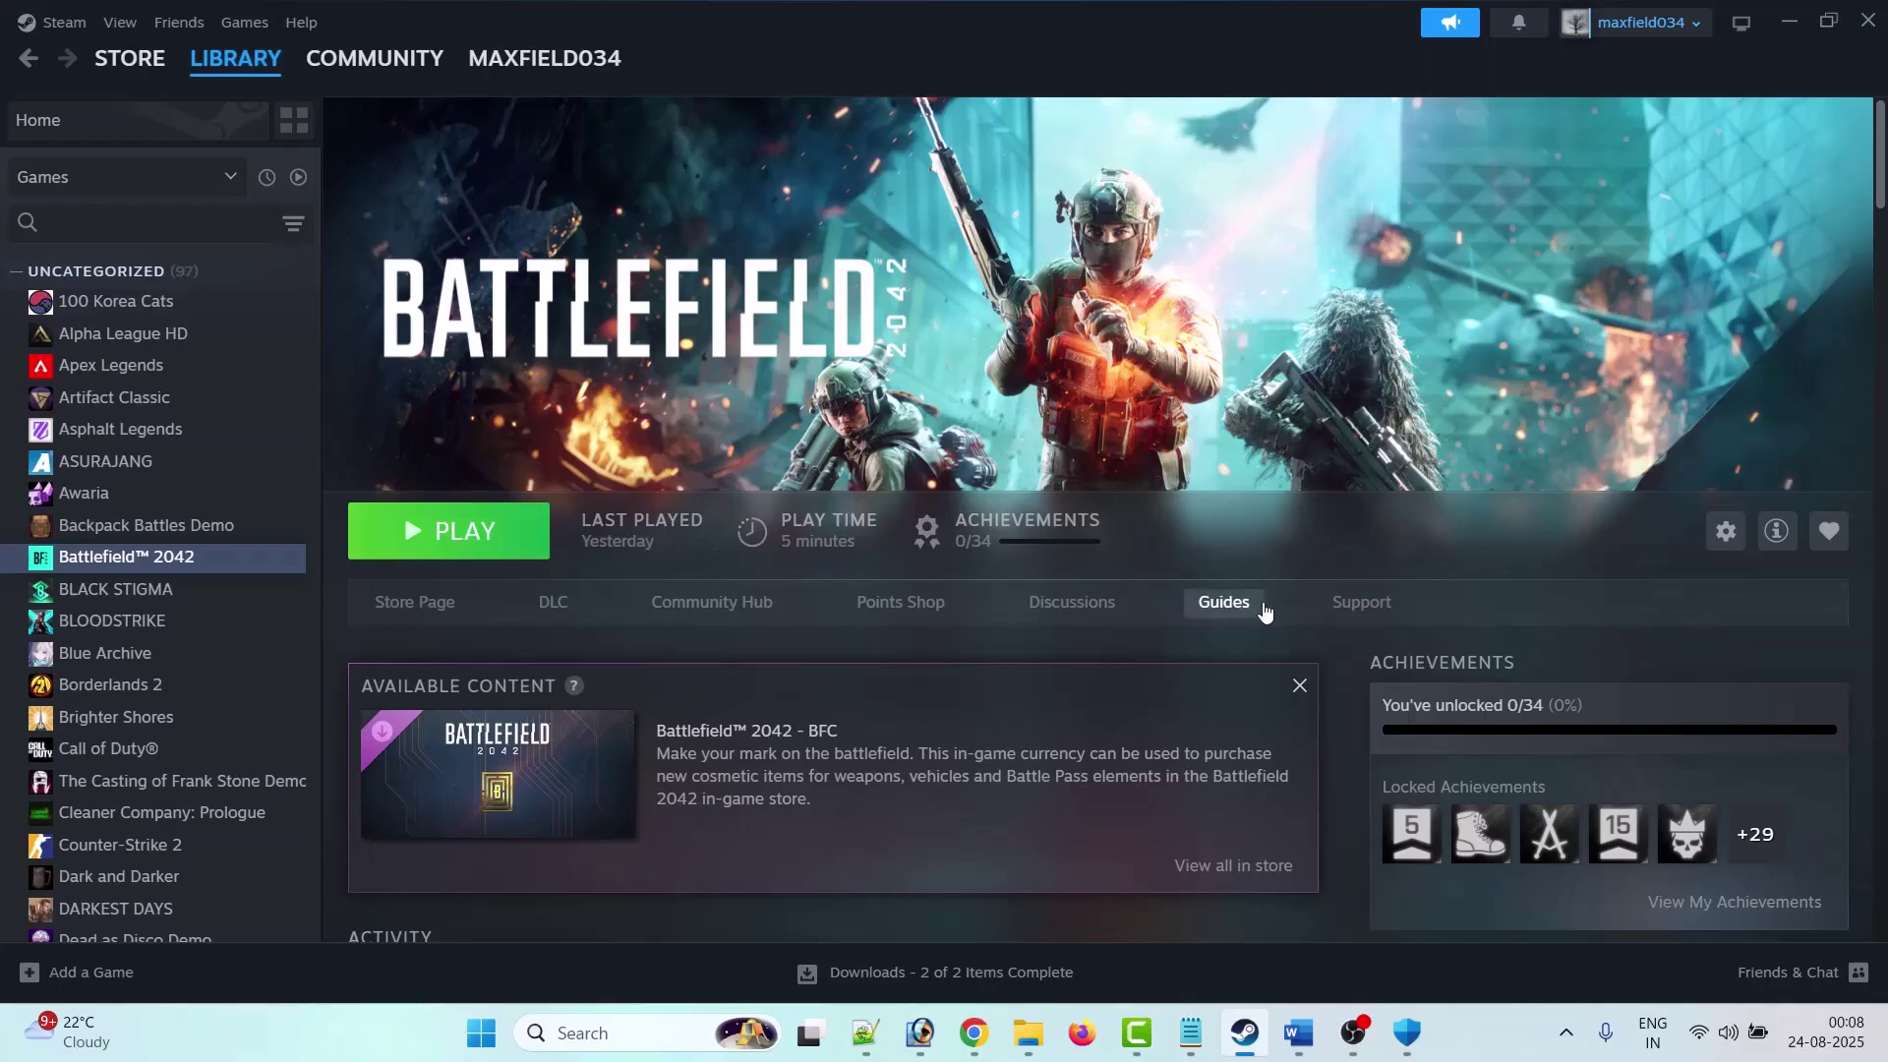
Step: Switch to Word and read the Fix 6 part on EA Anticheat missing from the game folder
key(alt+Tab)
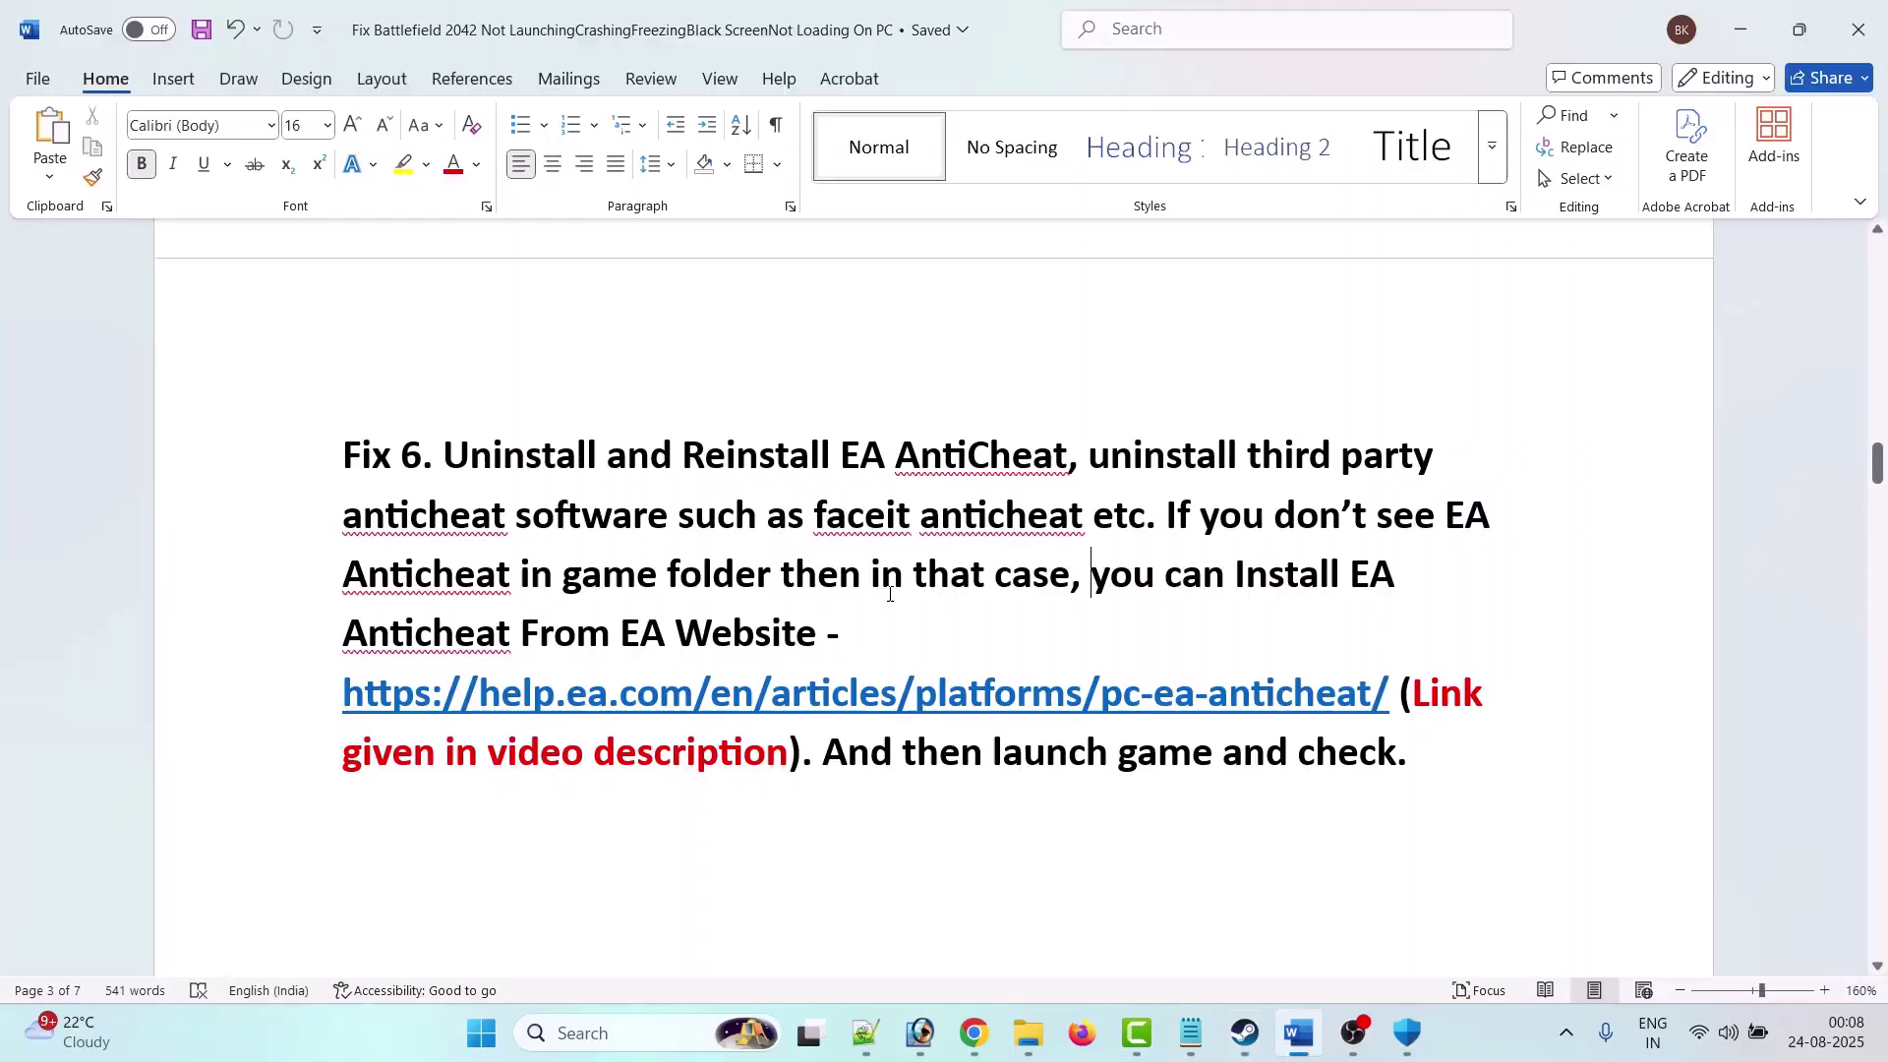
drag(1168, 515, 1077, 583)
click(1183, 580)
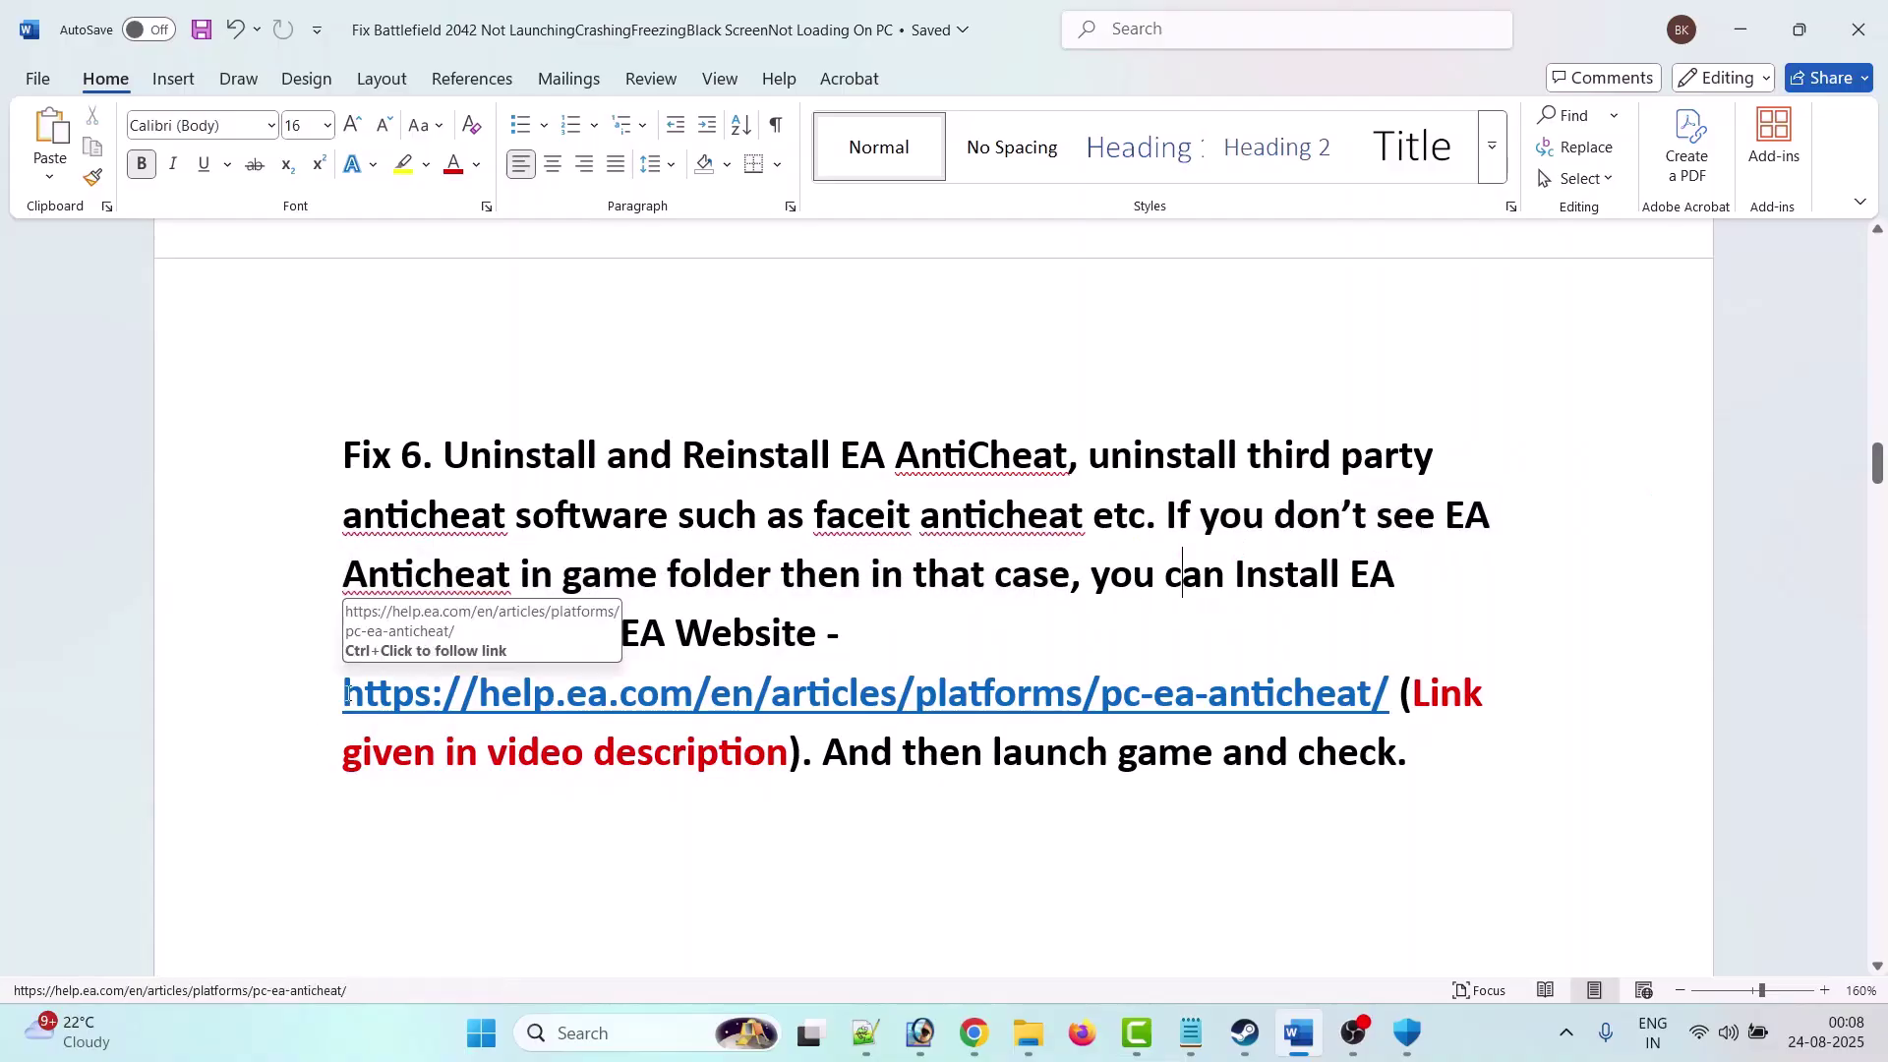
Step: Copy the pc-ea-anticheat help link from Fix 6 and switch to the EA Help page in Chrome
drag(347, 699, 1391, 694)
key(ctrl+c)
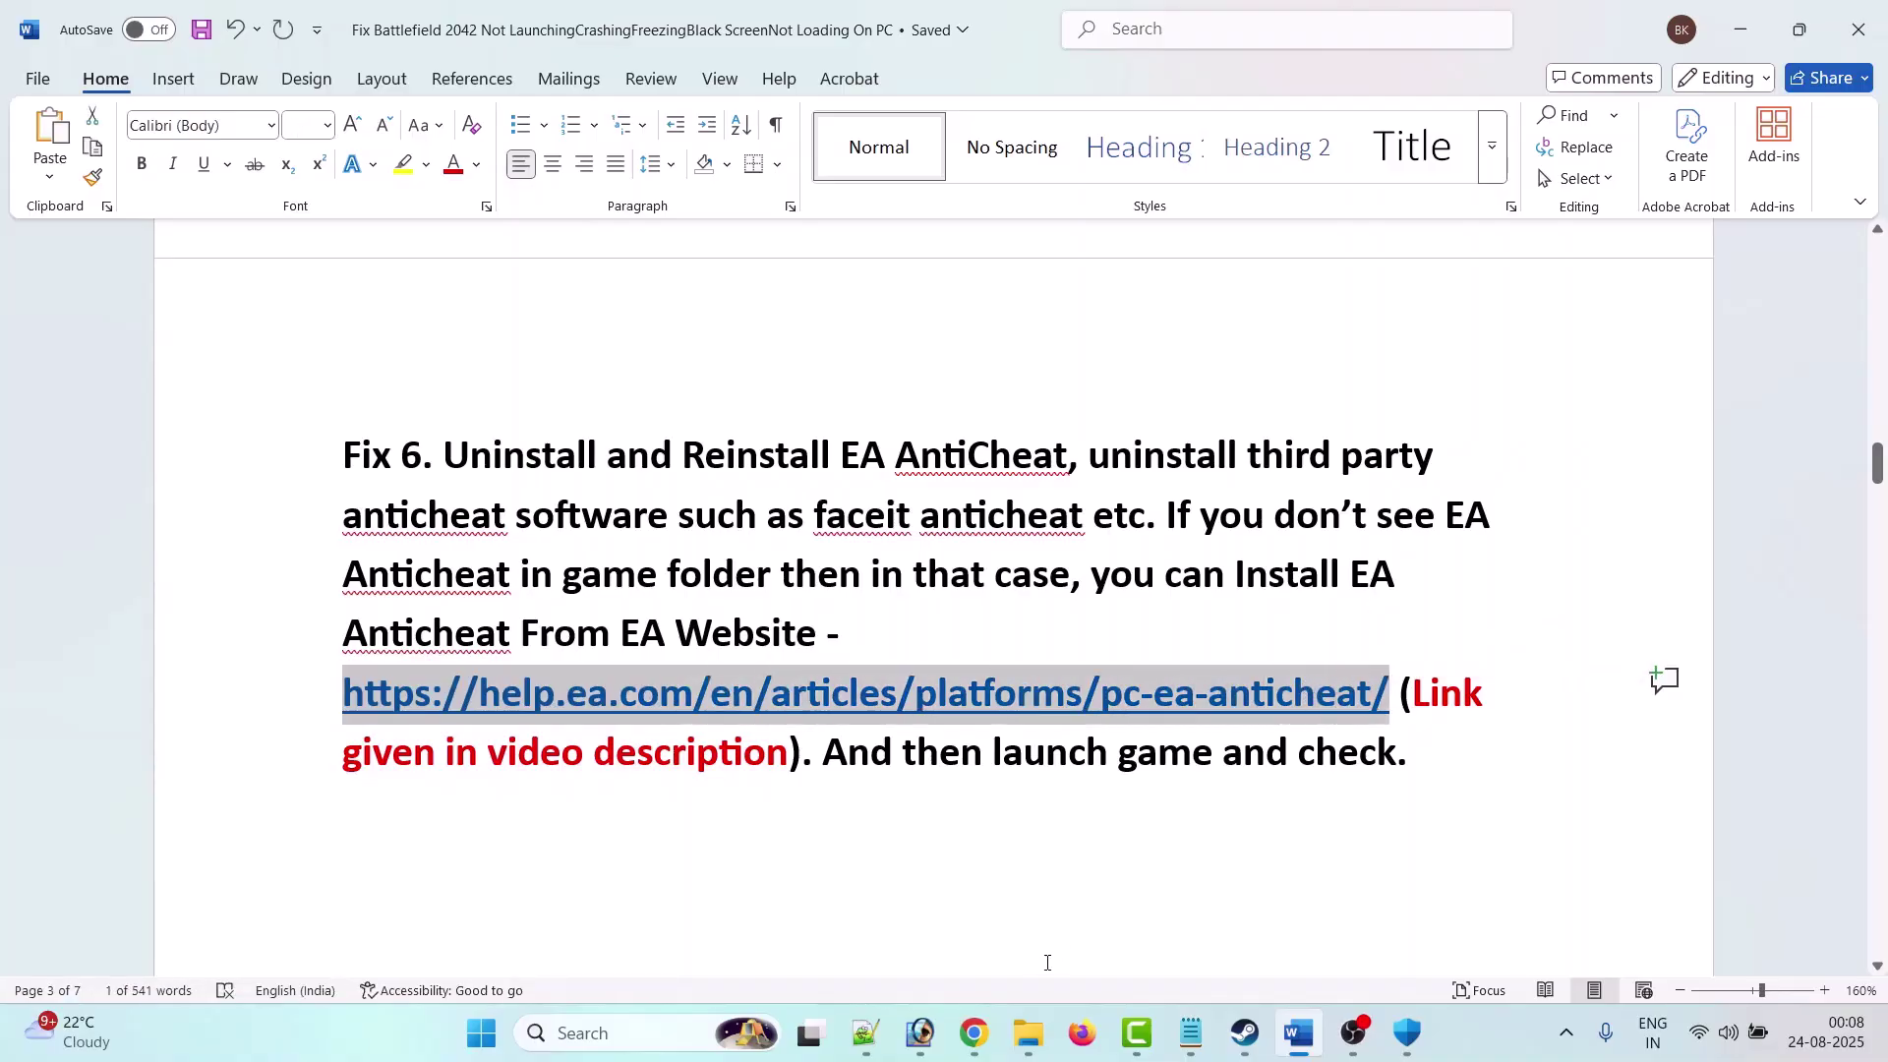
mouse_move(973, 1032)
click(851, 900)
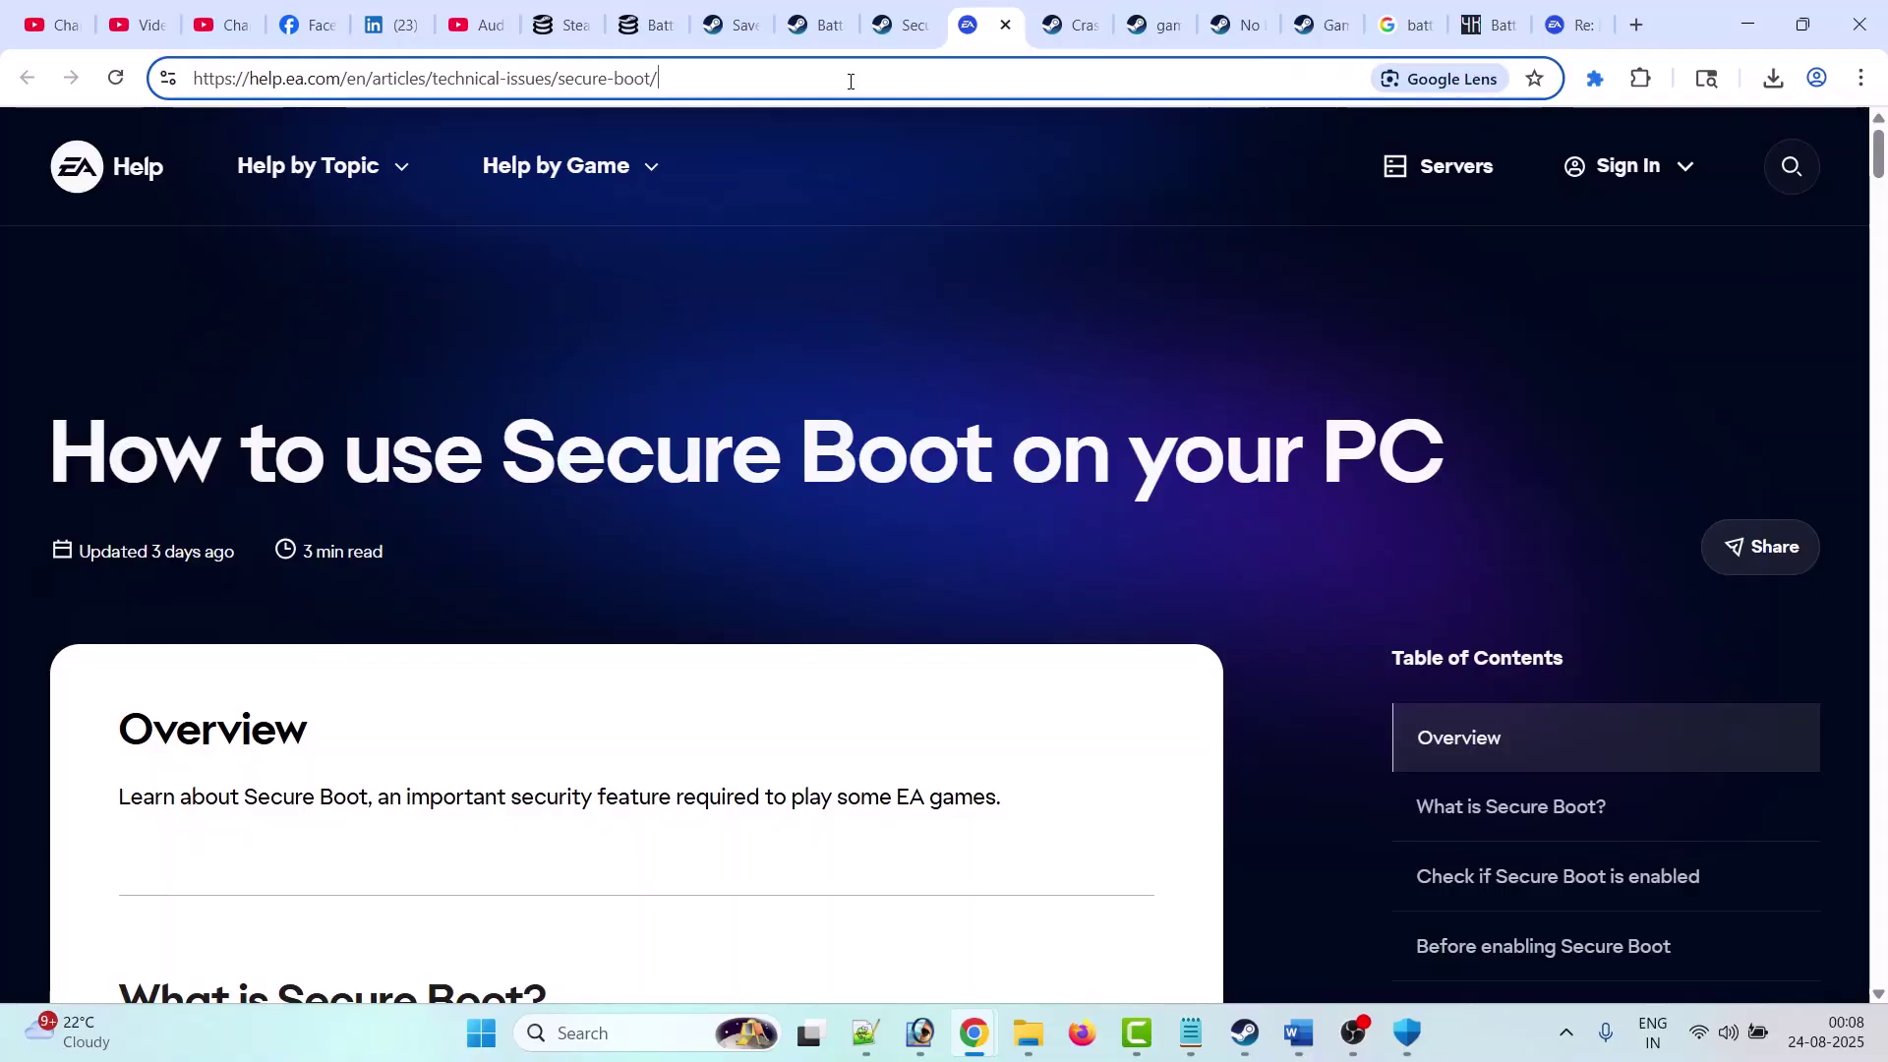
Step: Open the copied EA anticheat link in the current tab and download the EA Javelin anticheat installer
click(850, 81)
key(ctrl+v)
key(Return)
scroll(717, 620, down, 8)
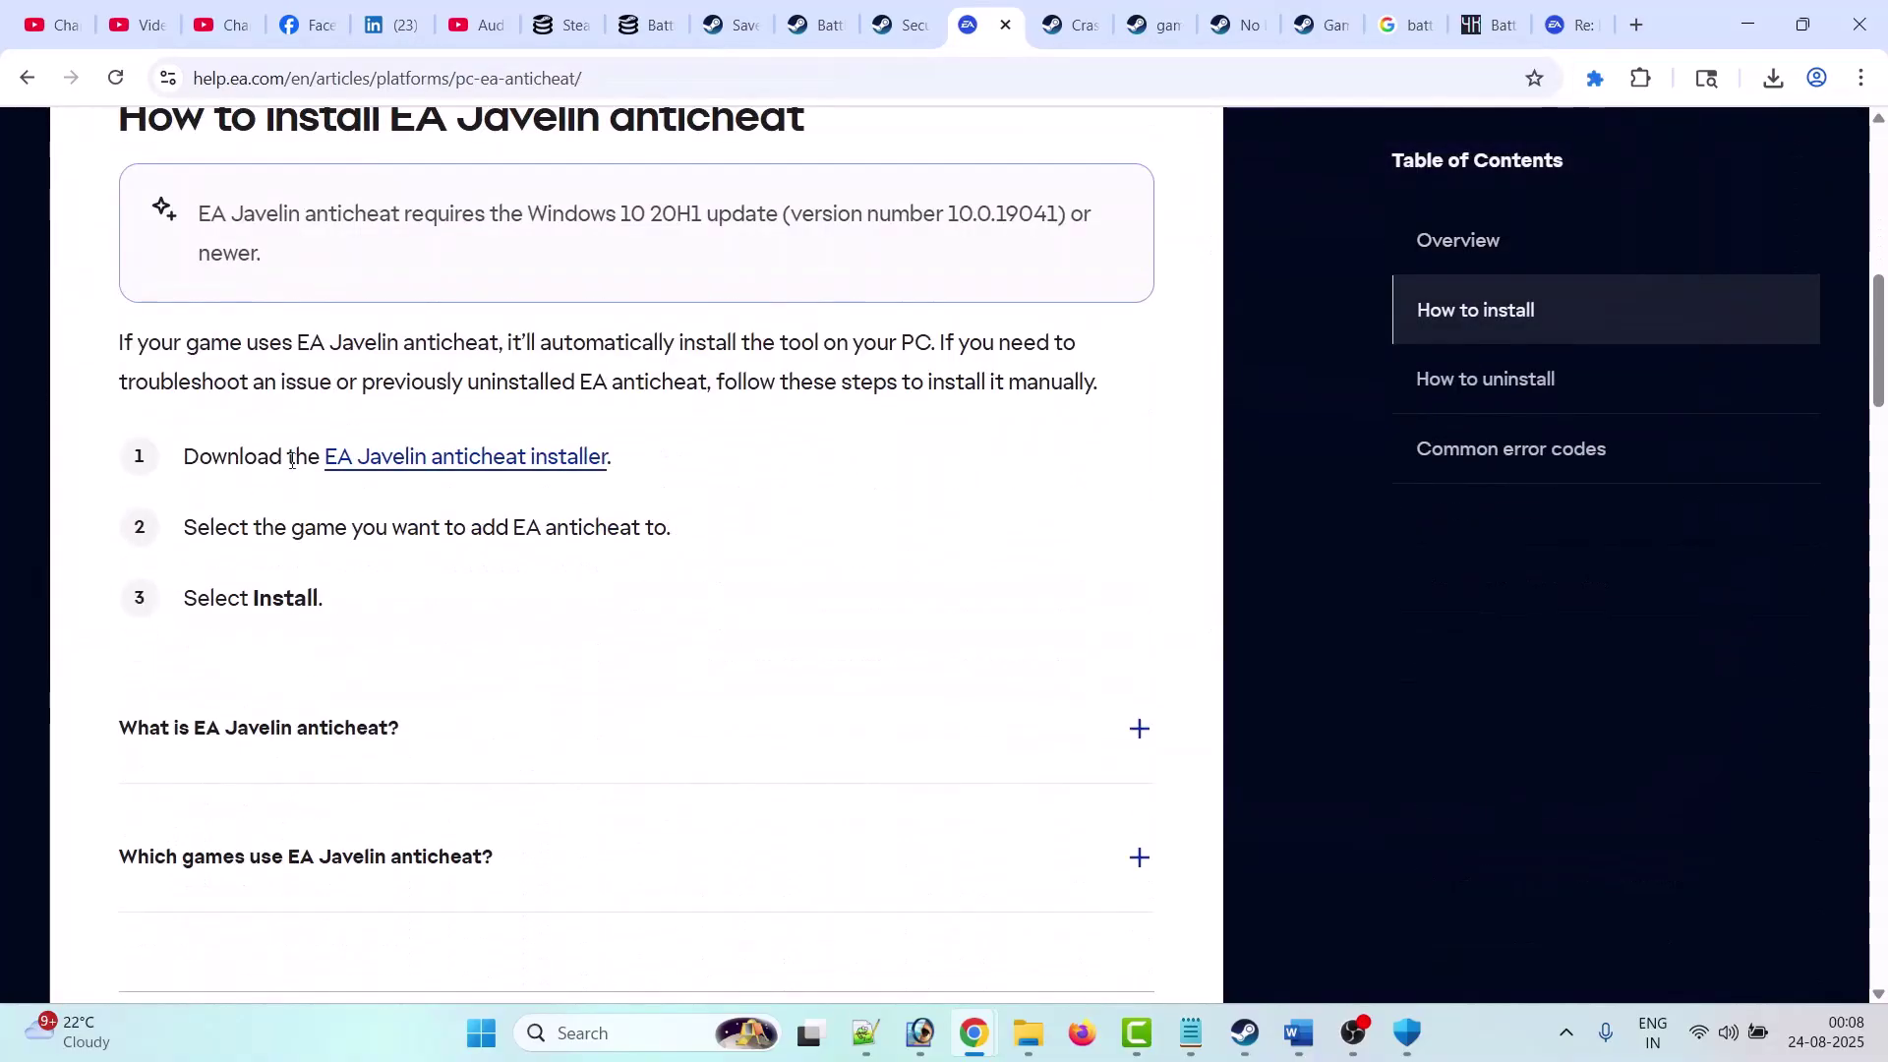
click(496, 462)
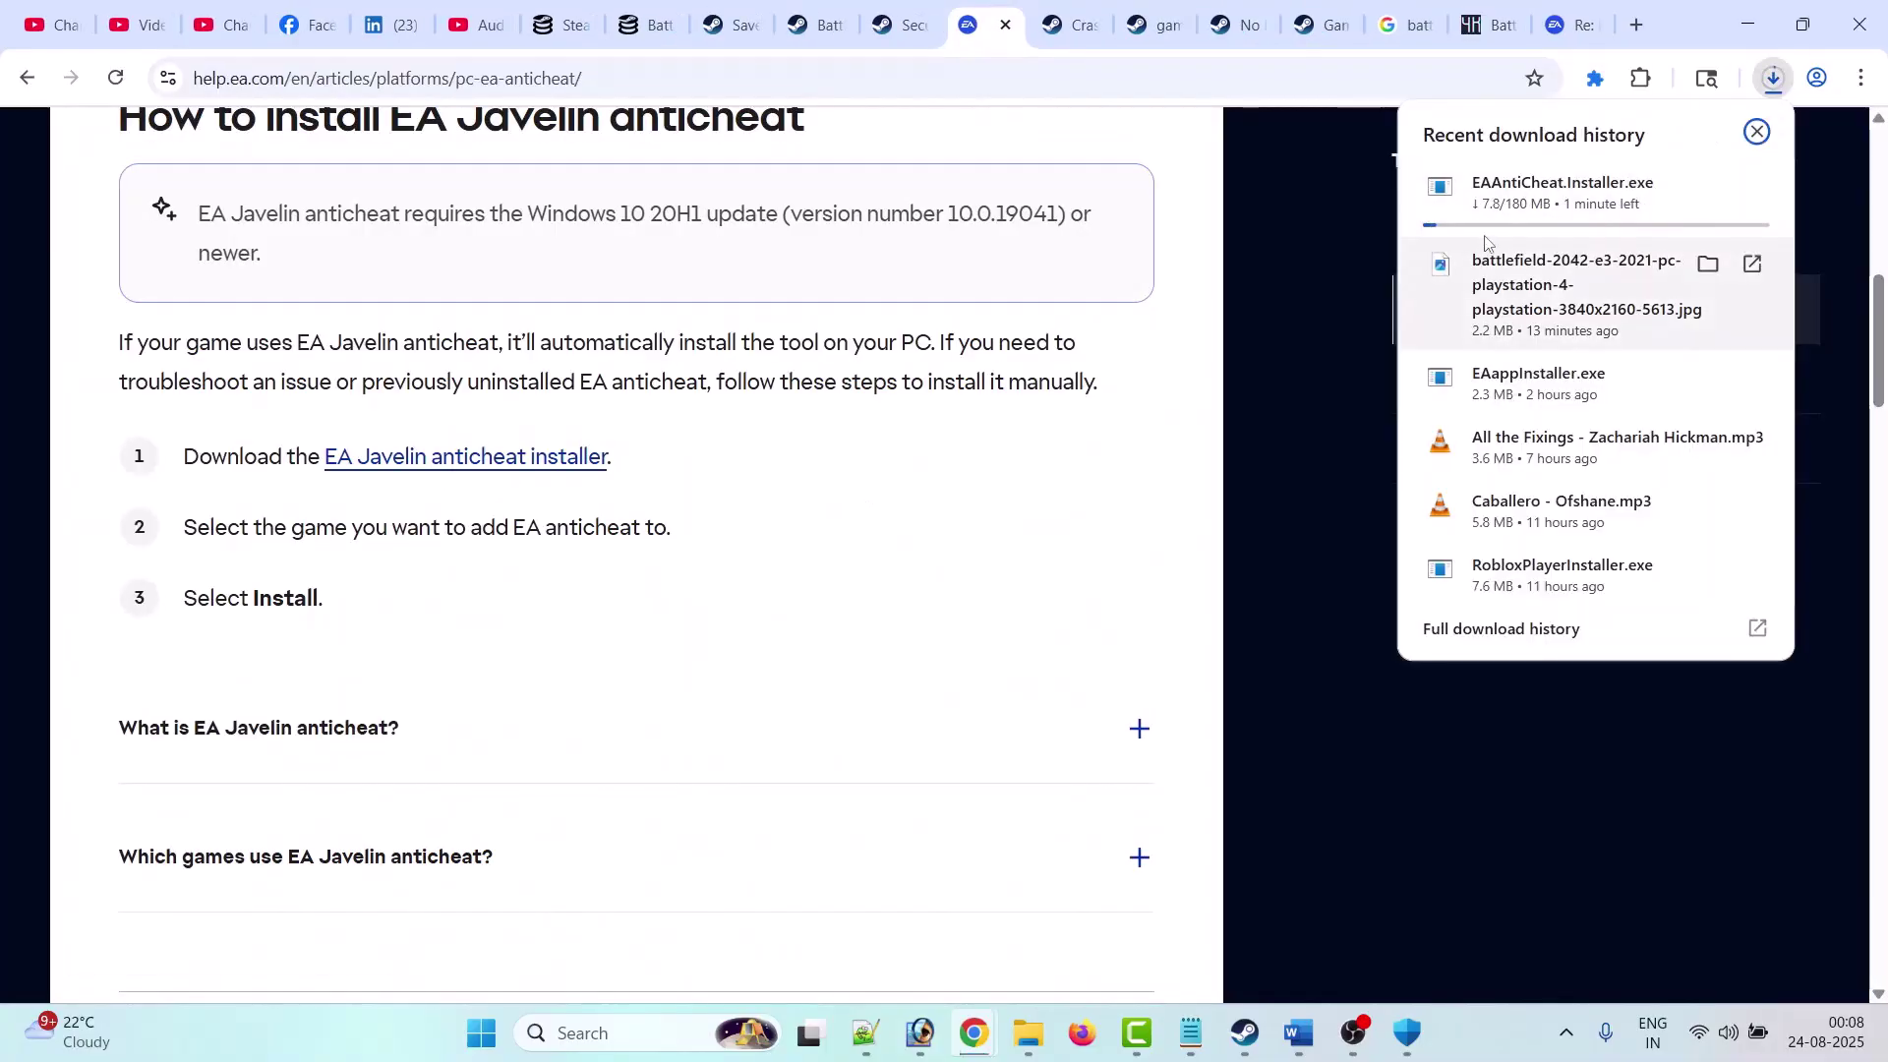
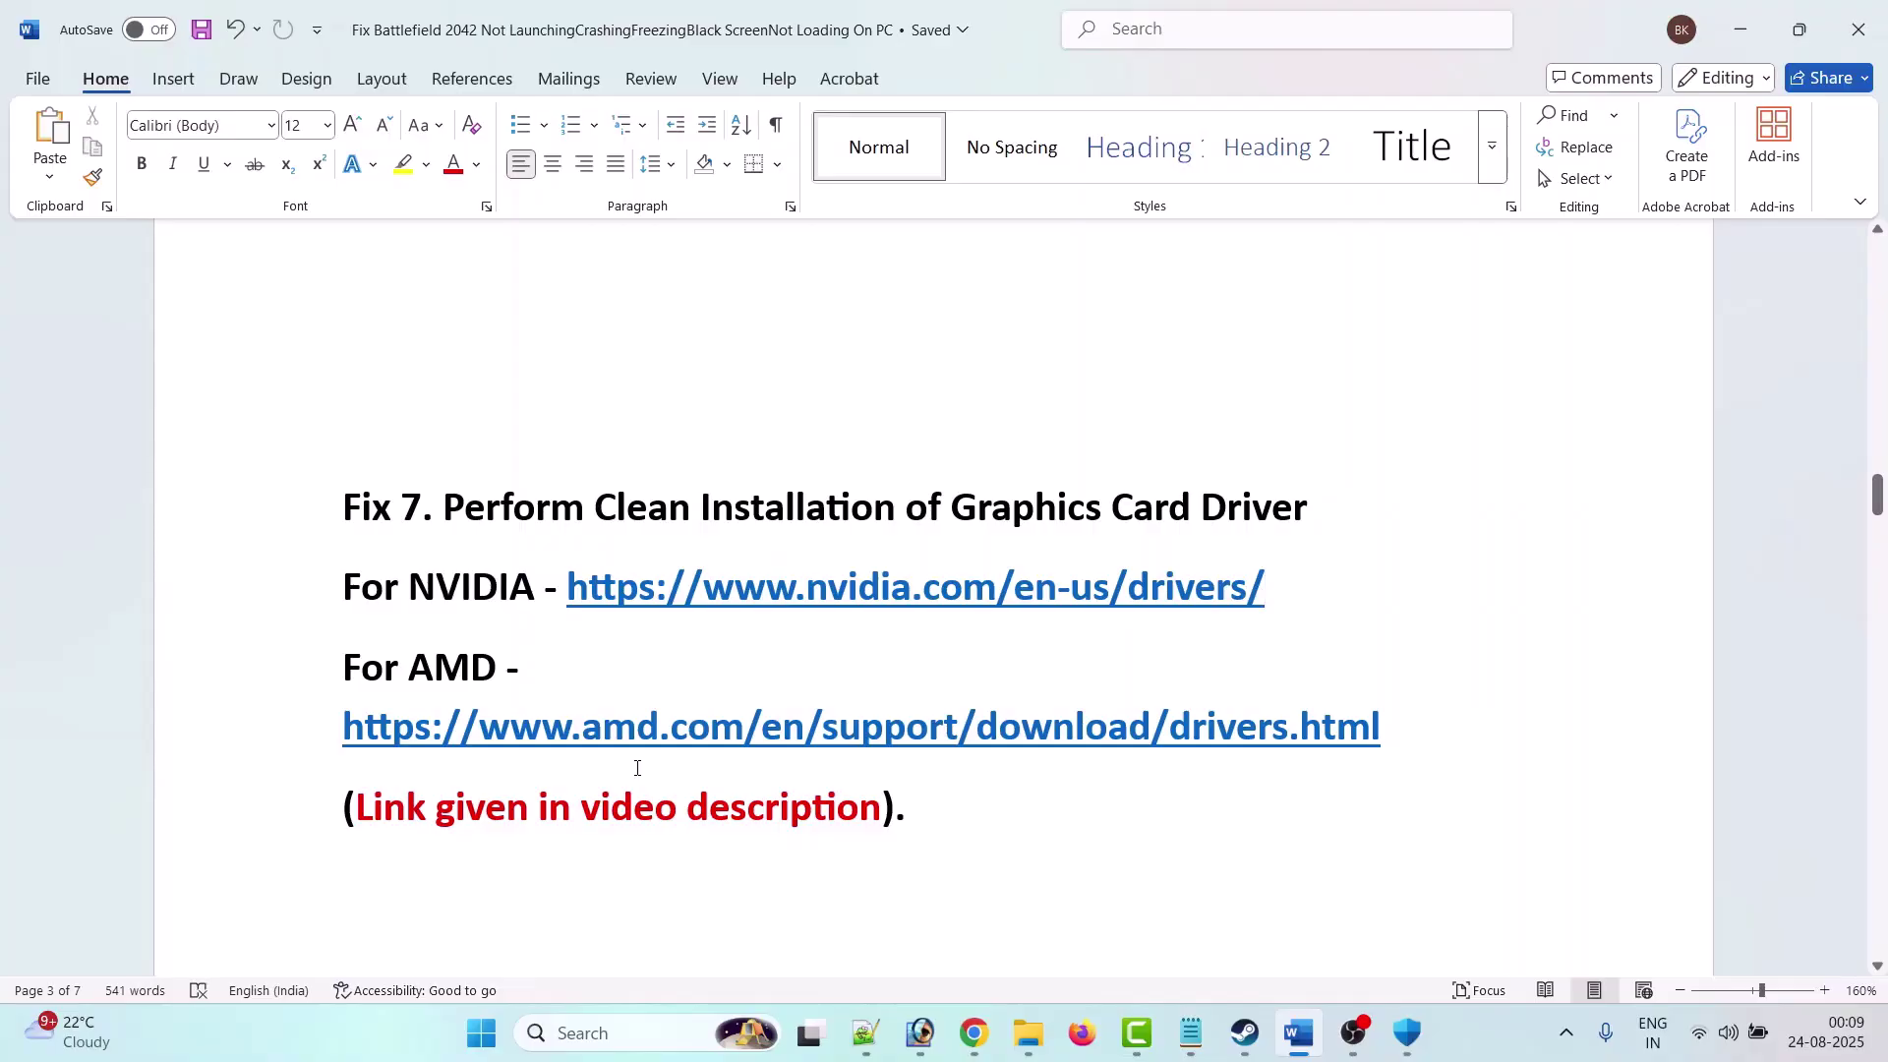
Step: Open the NVIDIA drivers link from Fix 7 in the browser
drag(488, 671, 343, 669)
click(787, 682)
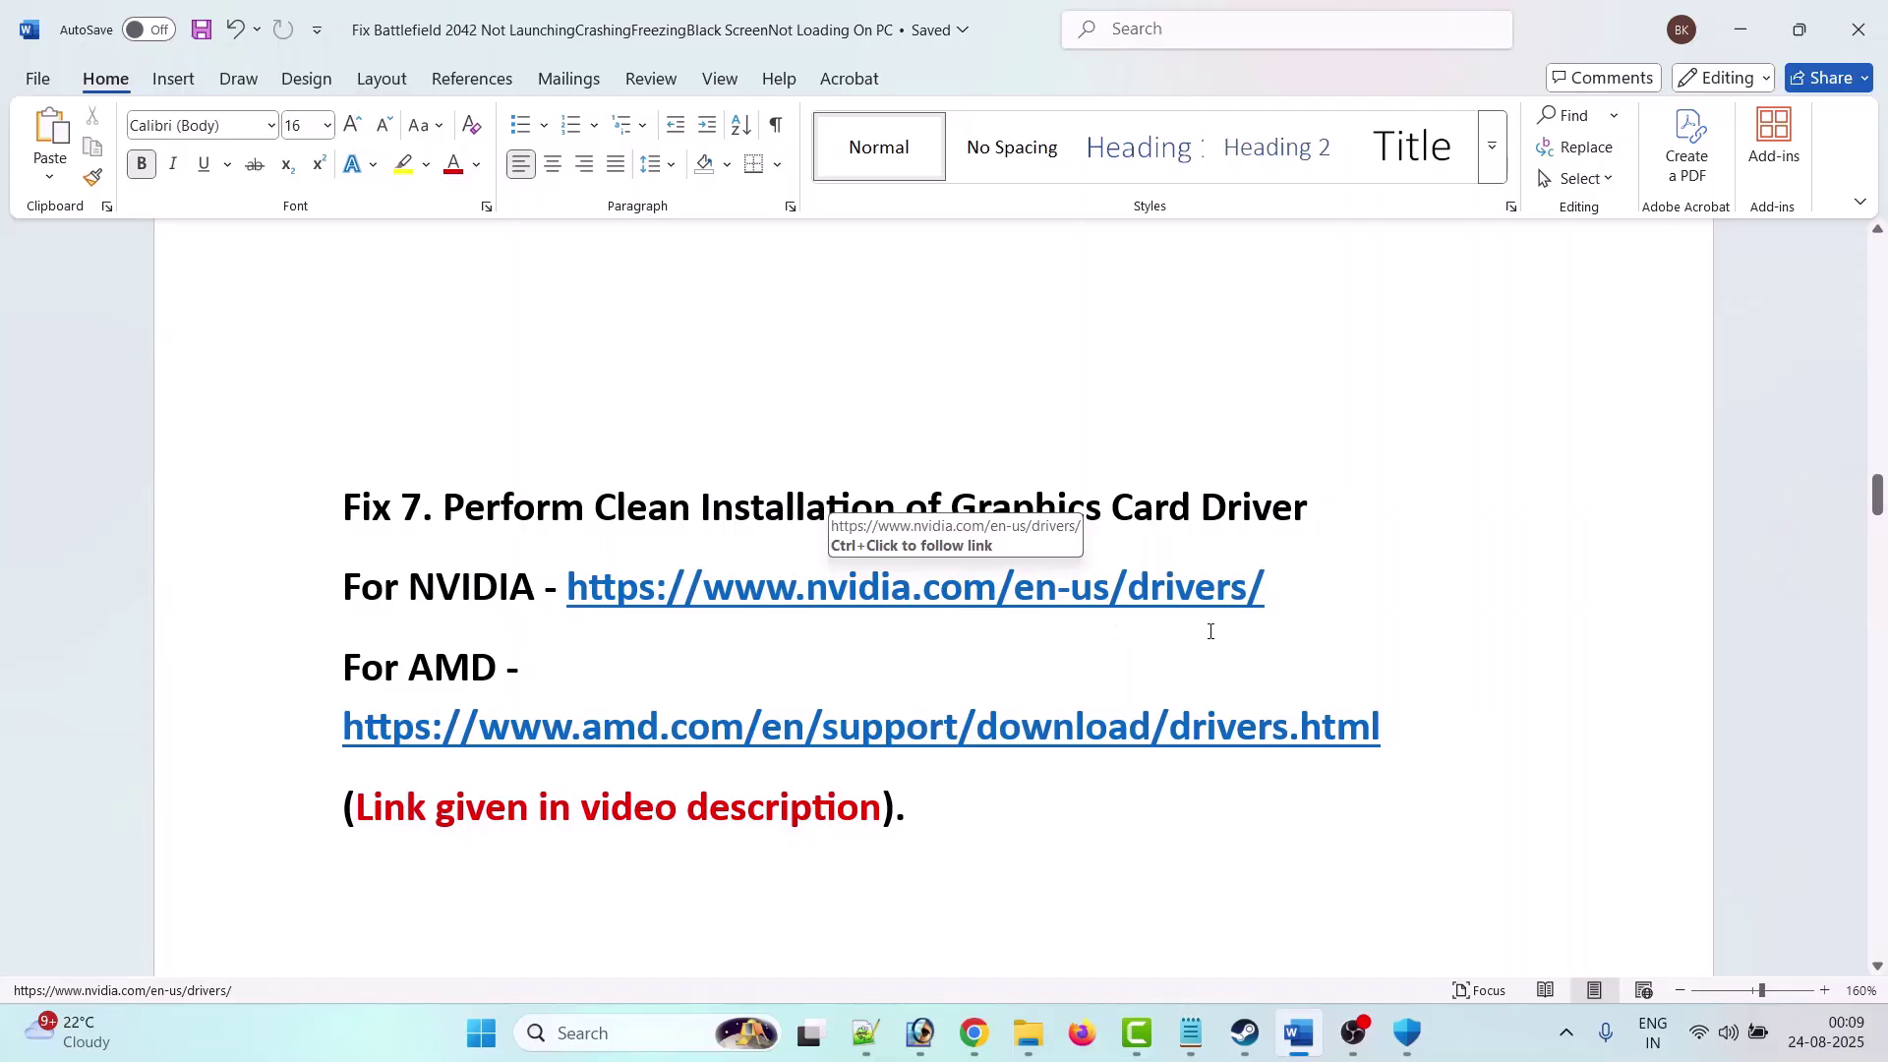
drag(1269, 590, 557, 590)
ctrl+click(570, 590)
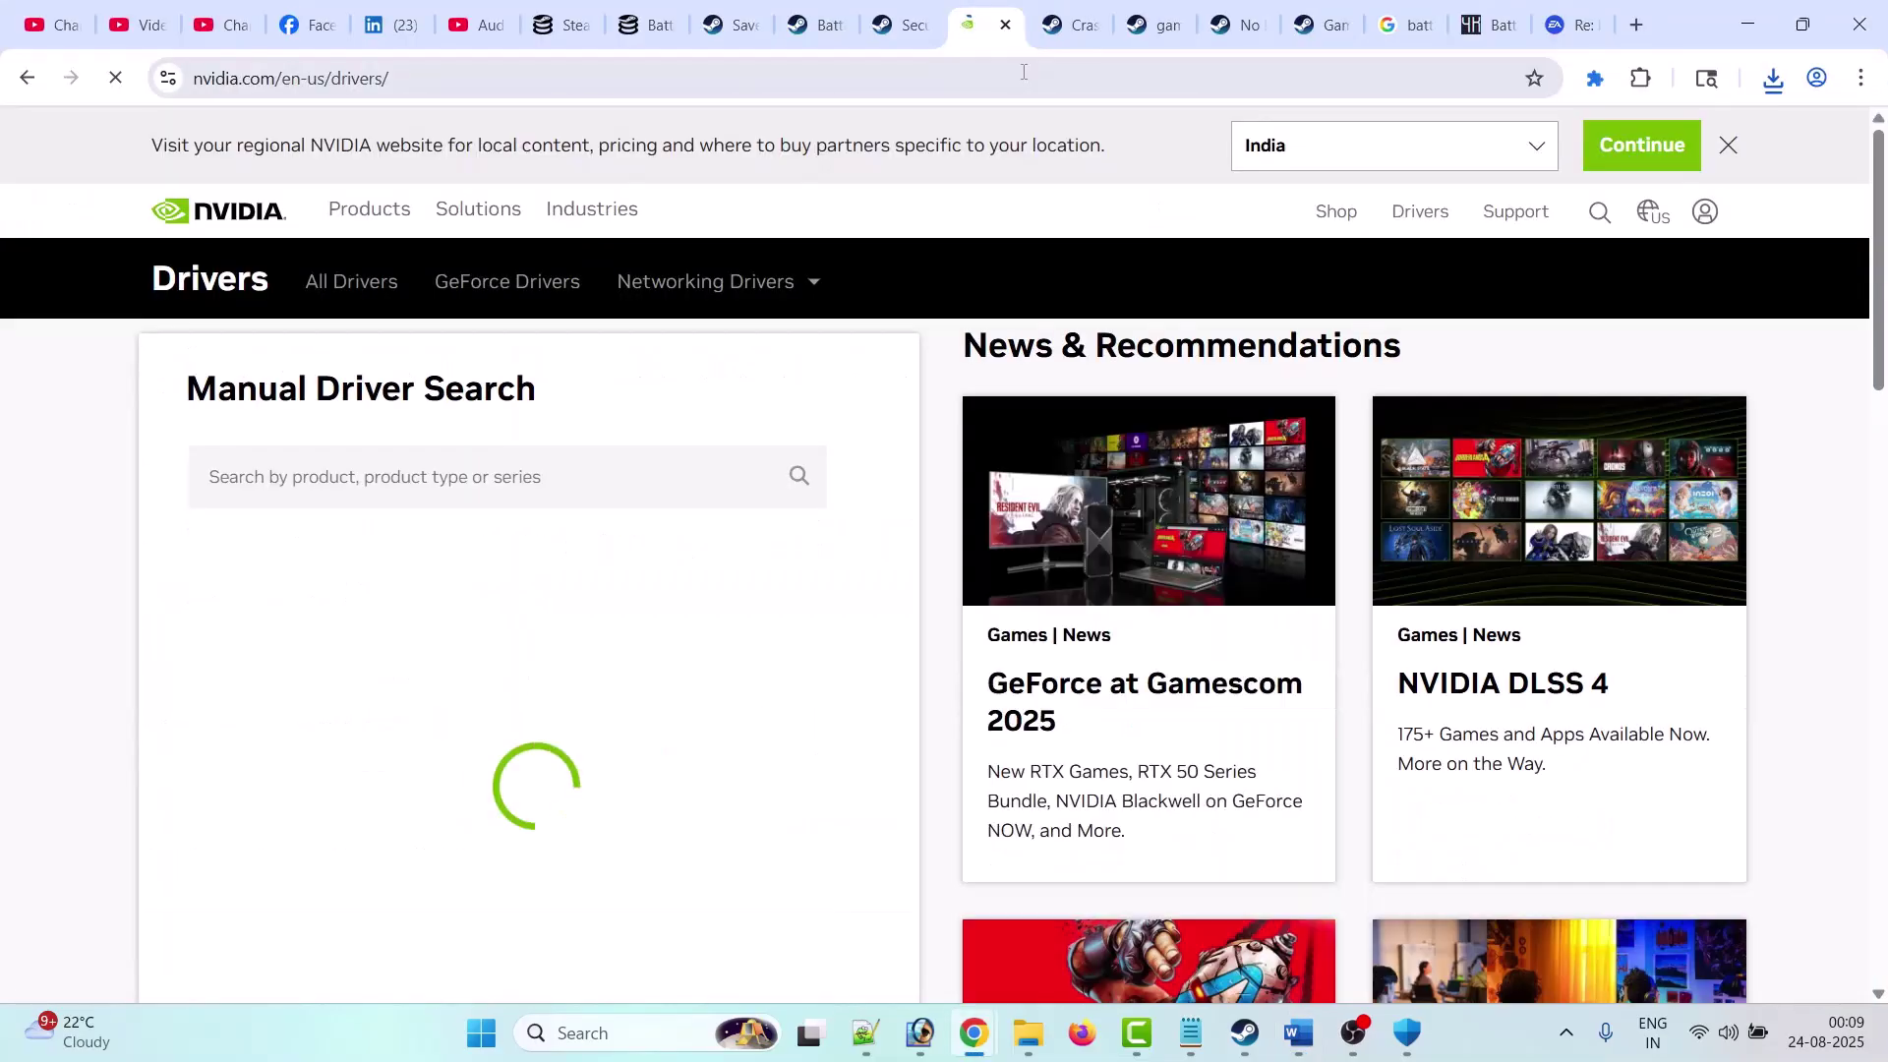
Step: Find the drivers for the GeForce RTX 3050 on Windows 11 and download GeForce Game Ready Driver 581.08
scroll(207, 397, down, 3)
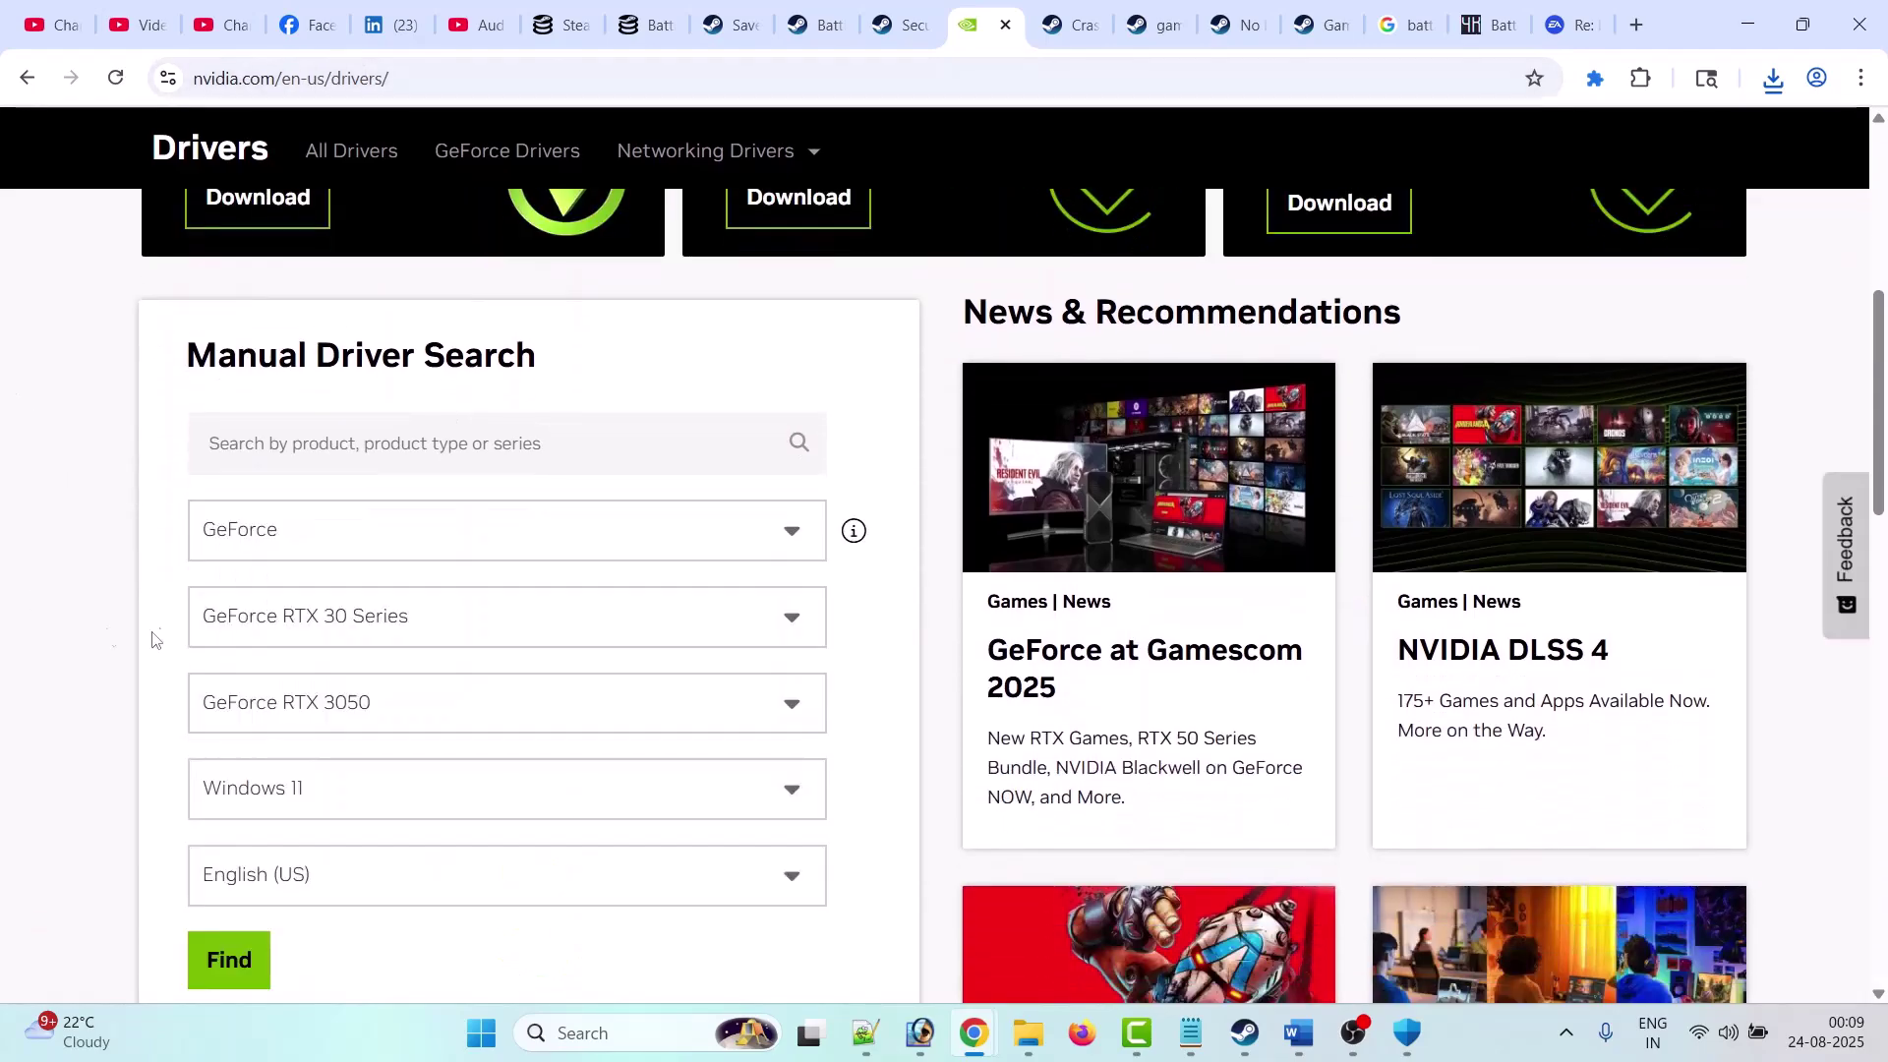
scroll(40, 571, down, 1)
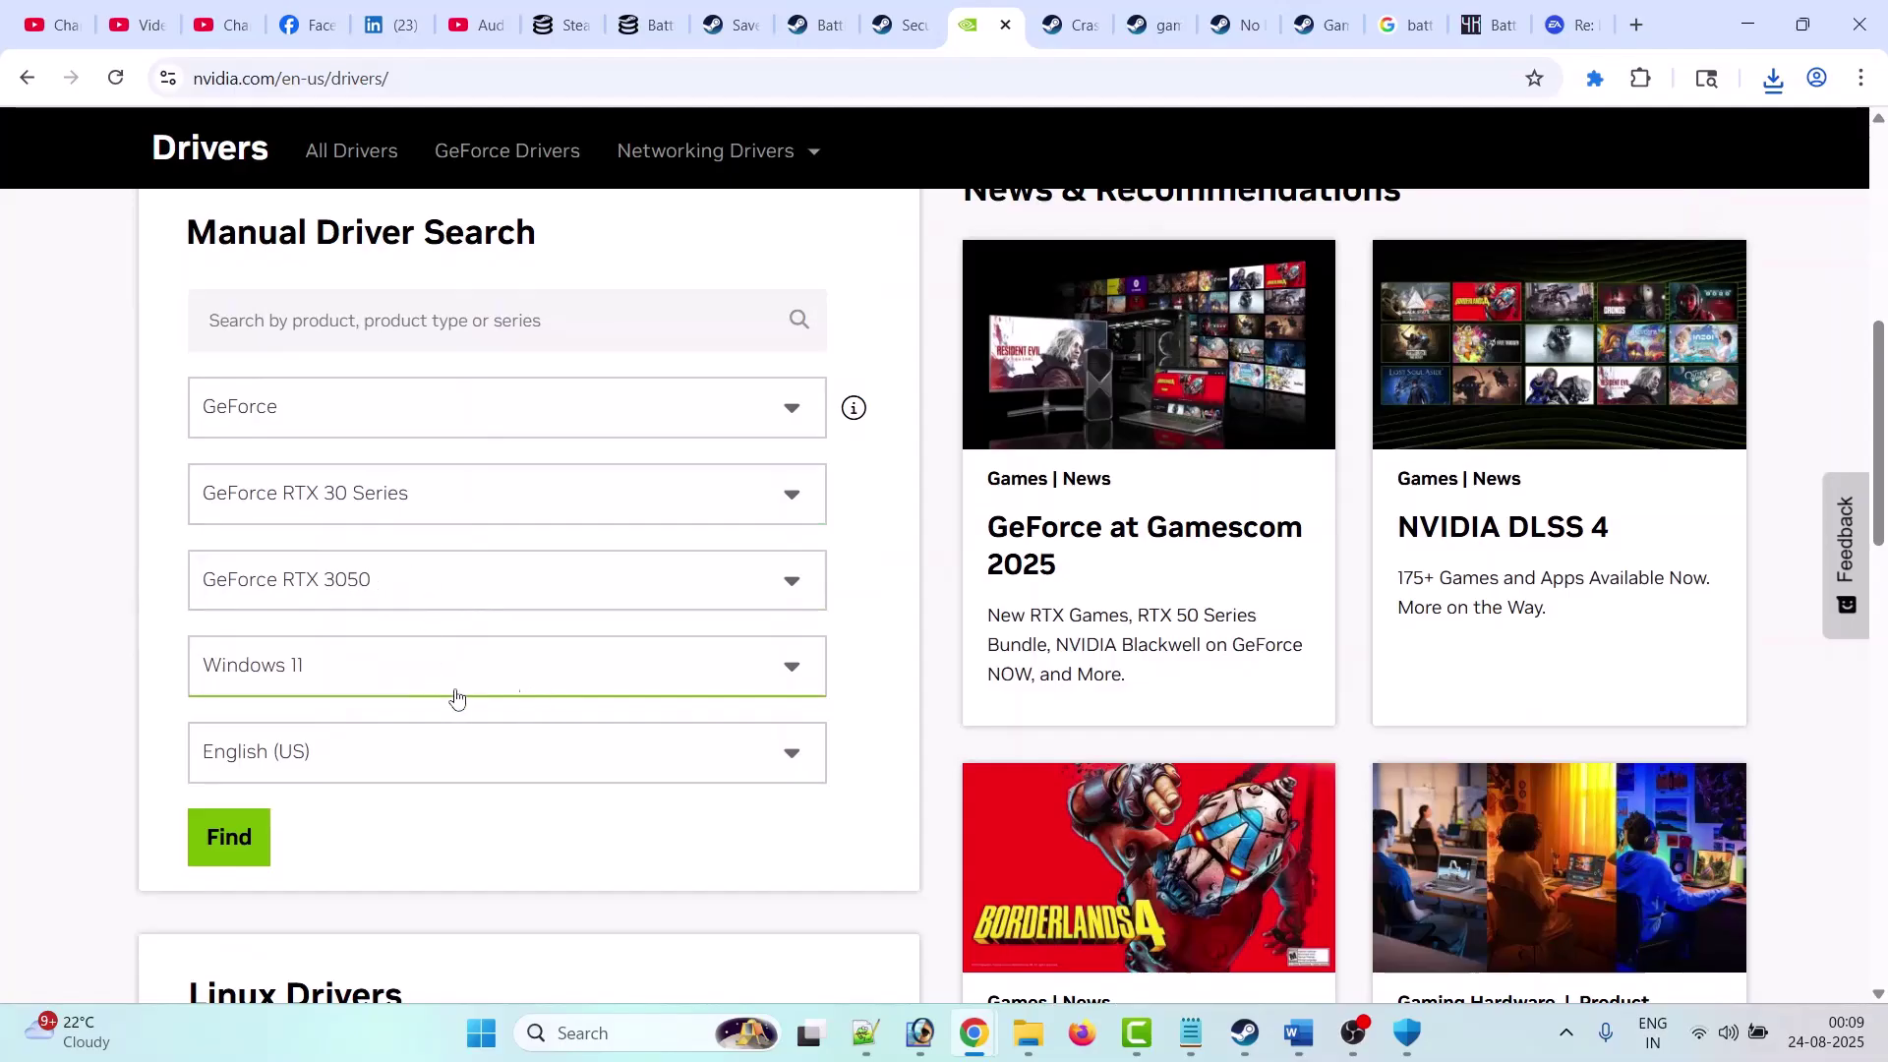
click(232, 854)
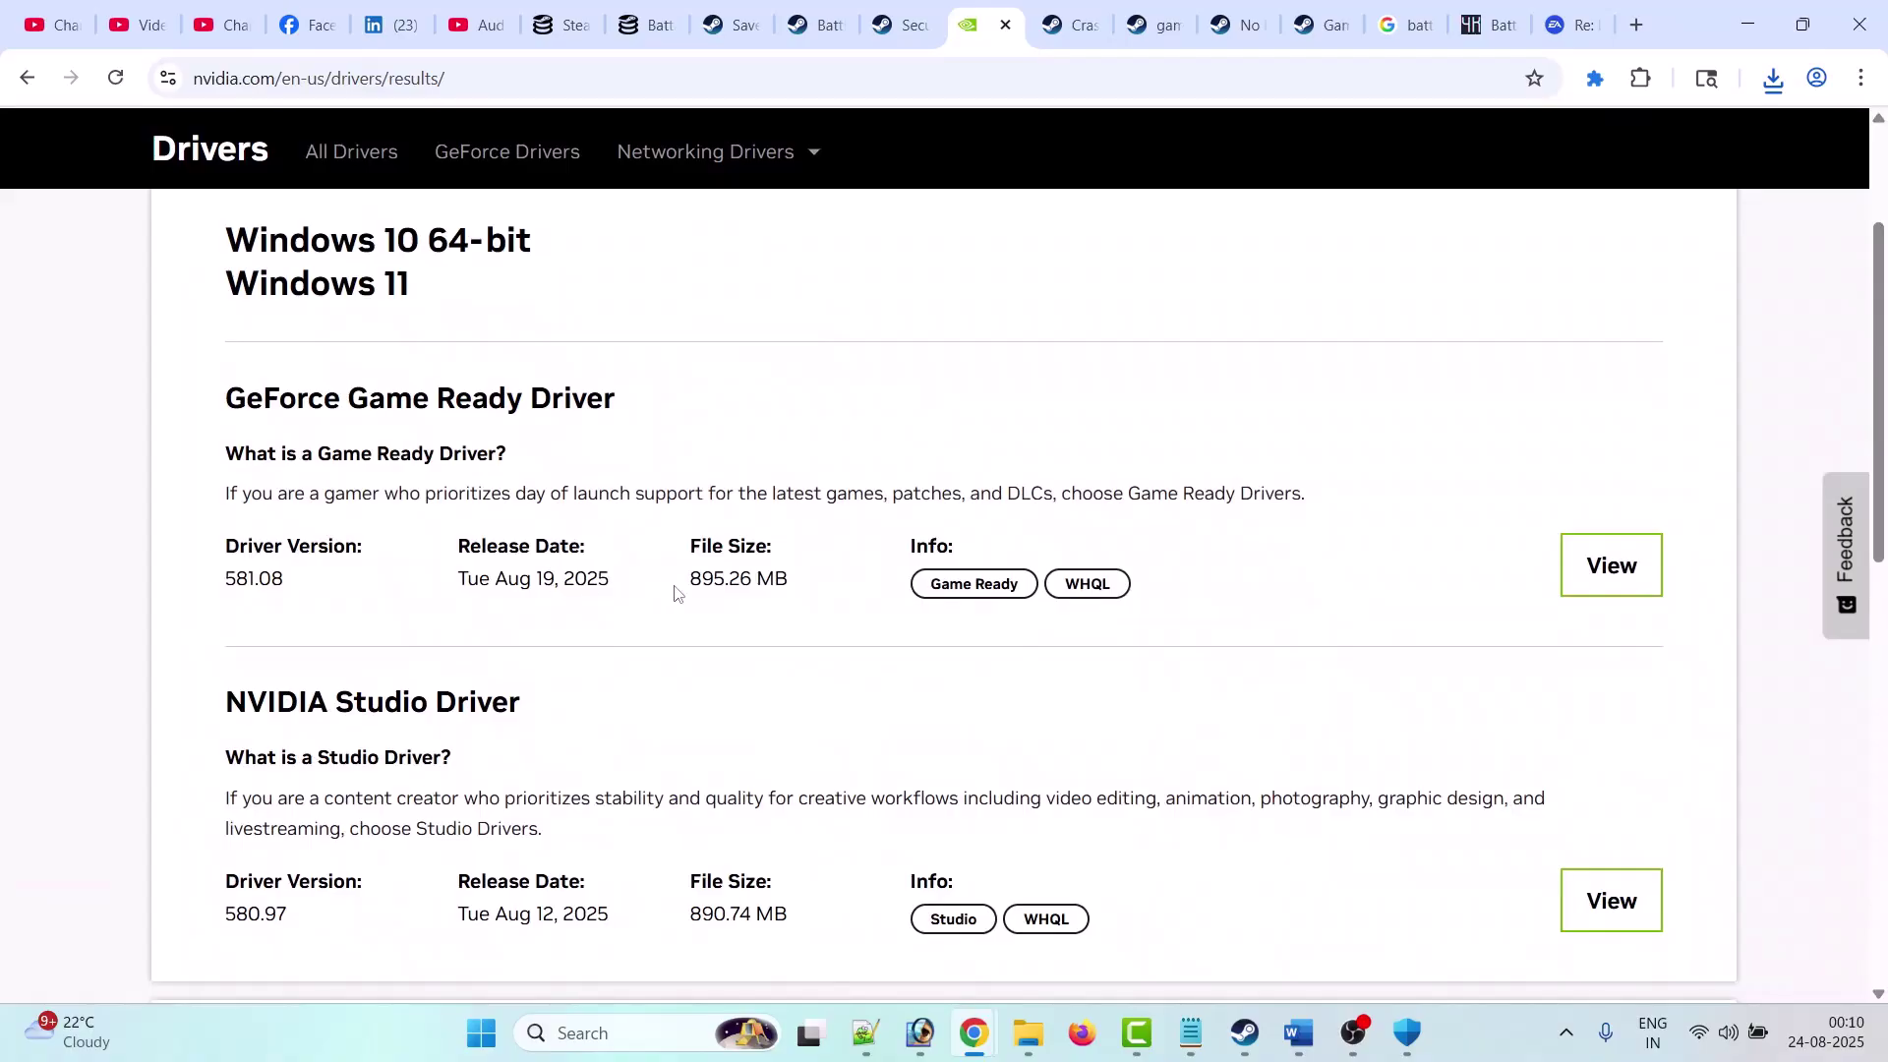
click(1612, 573)
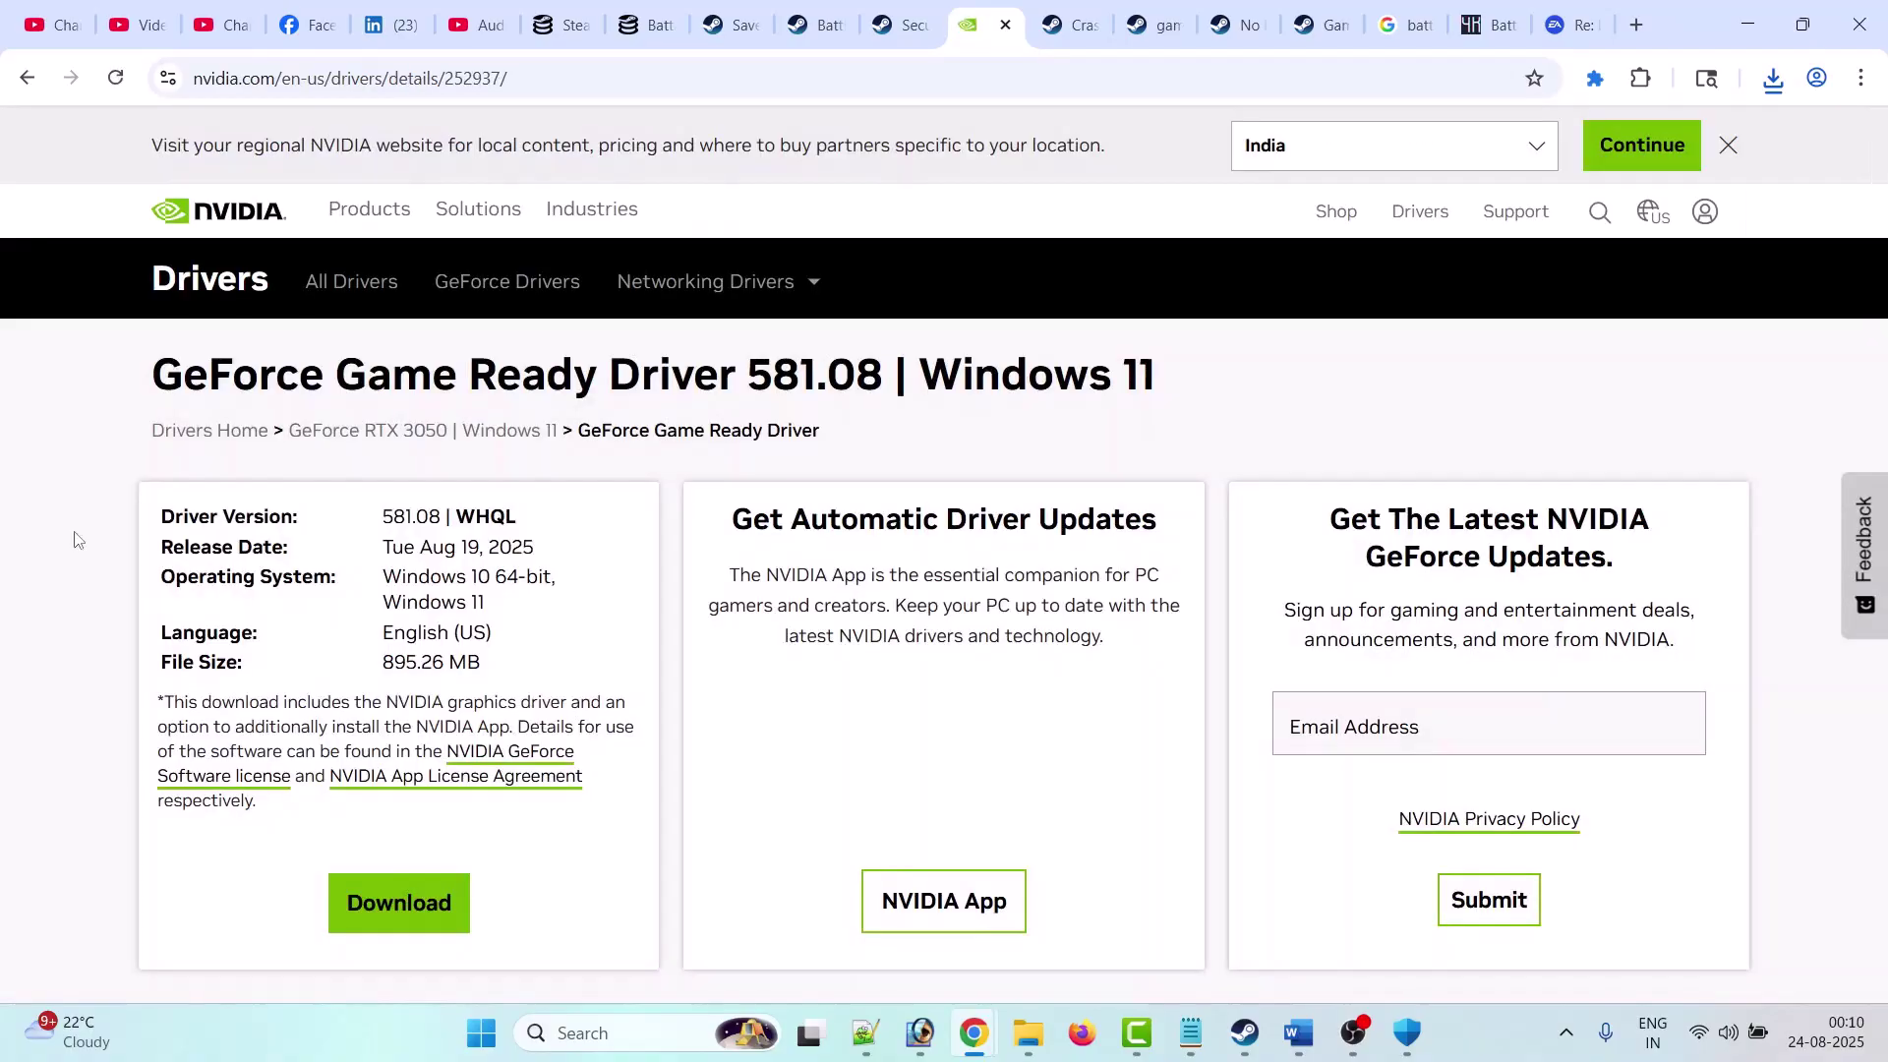
click(398, 904)
click(1775, 81)
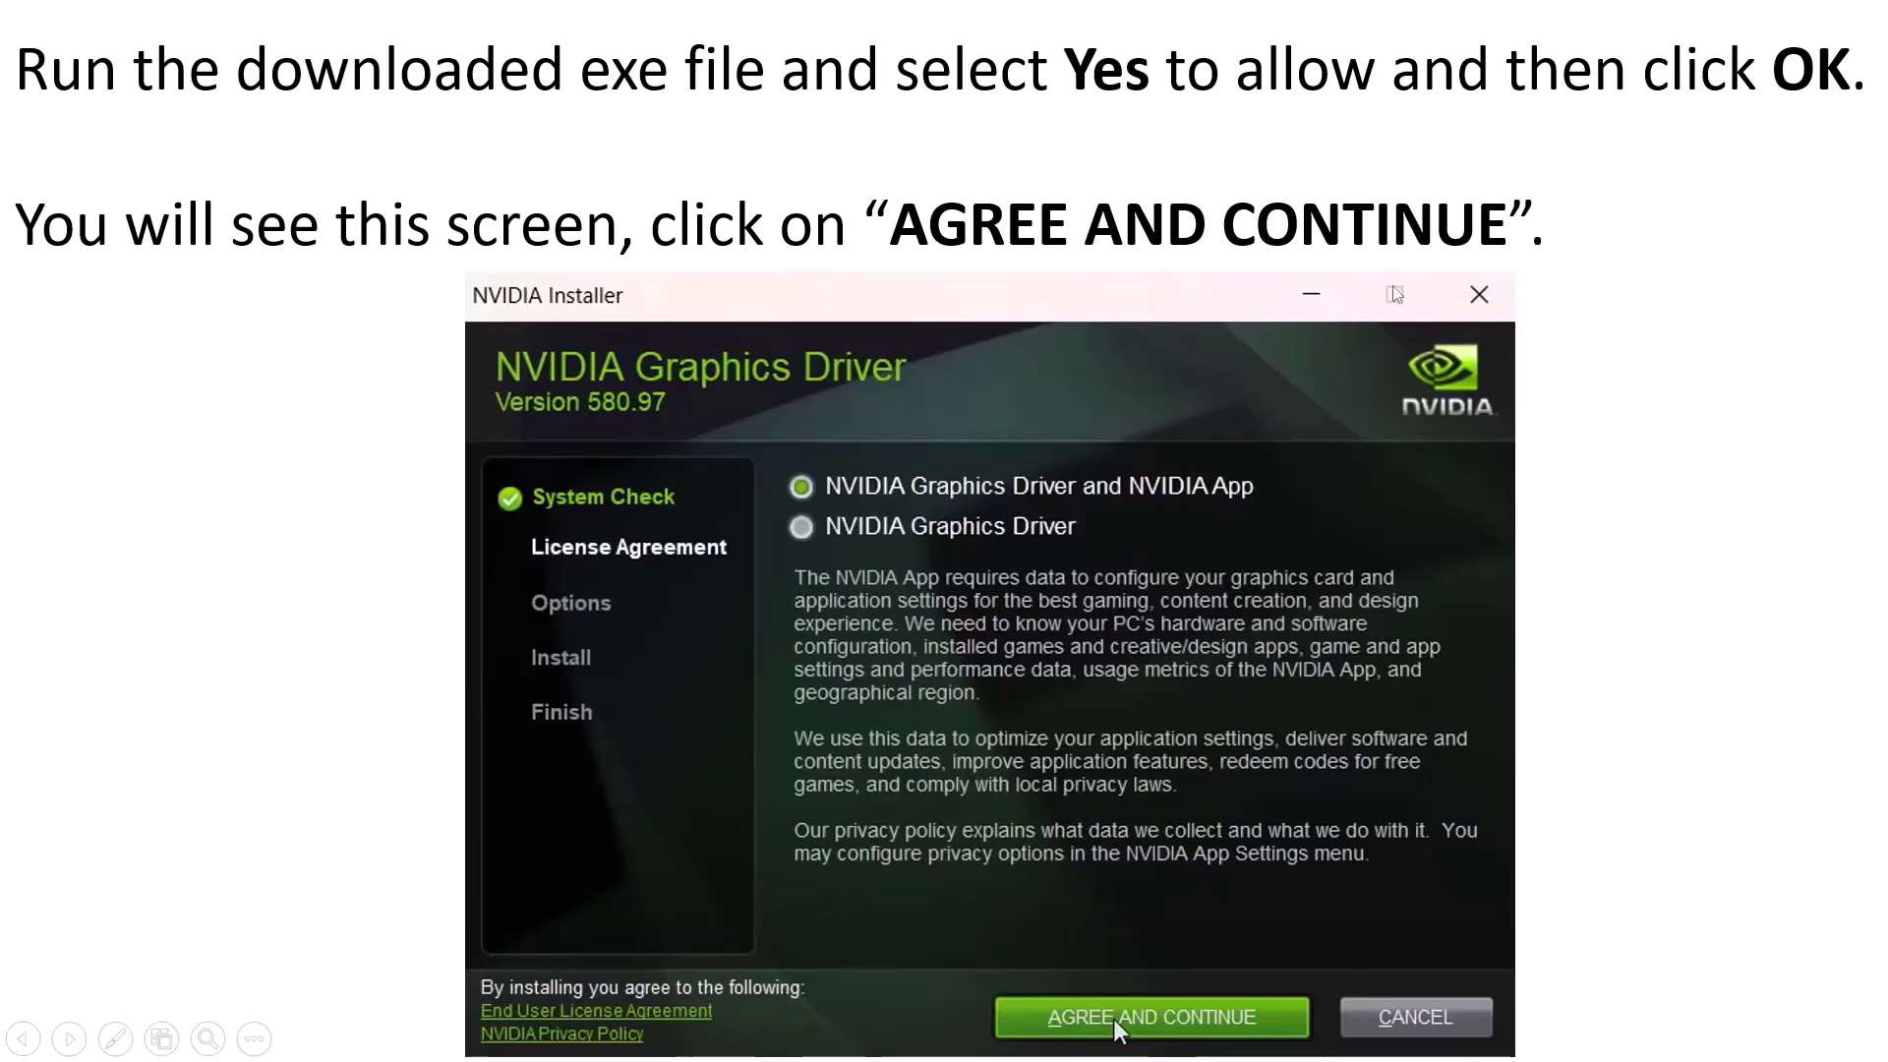
key(Right)
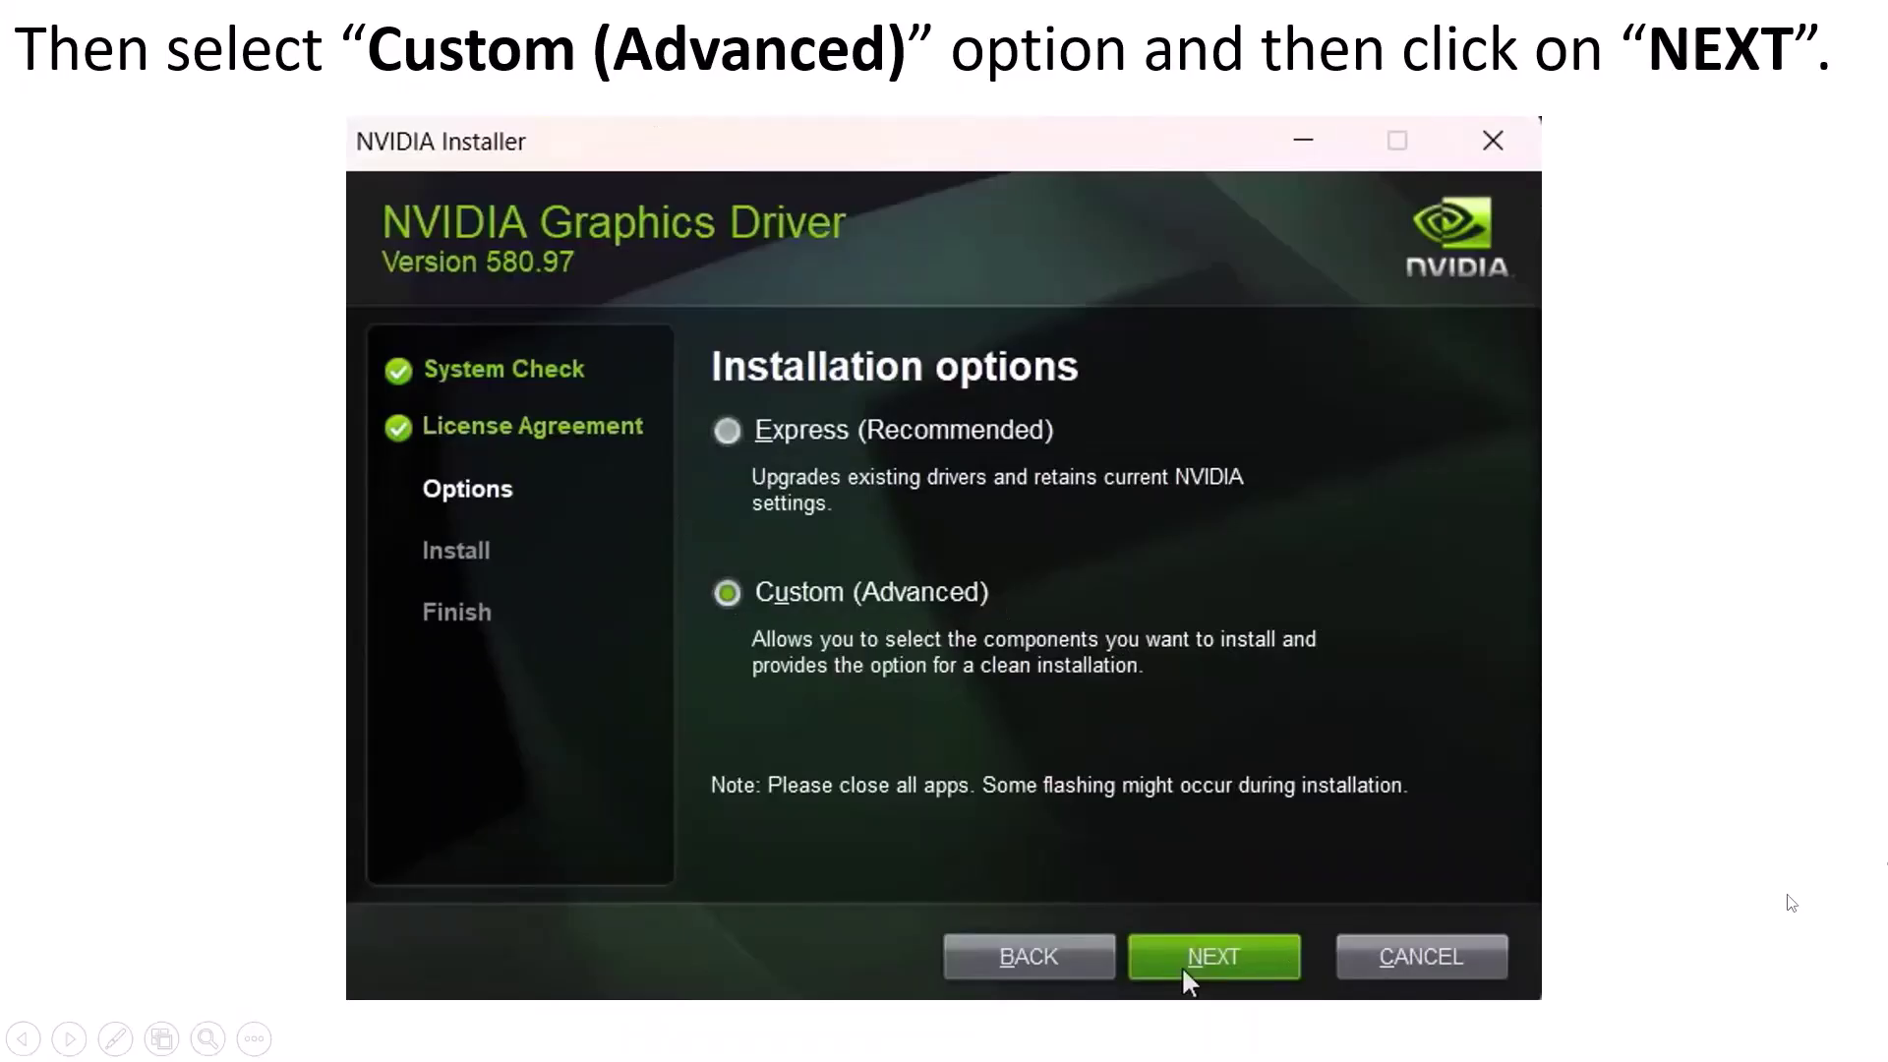
key(Right)
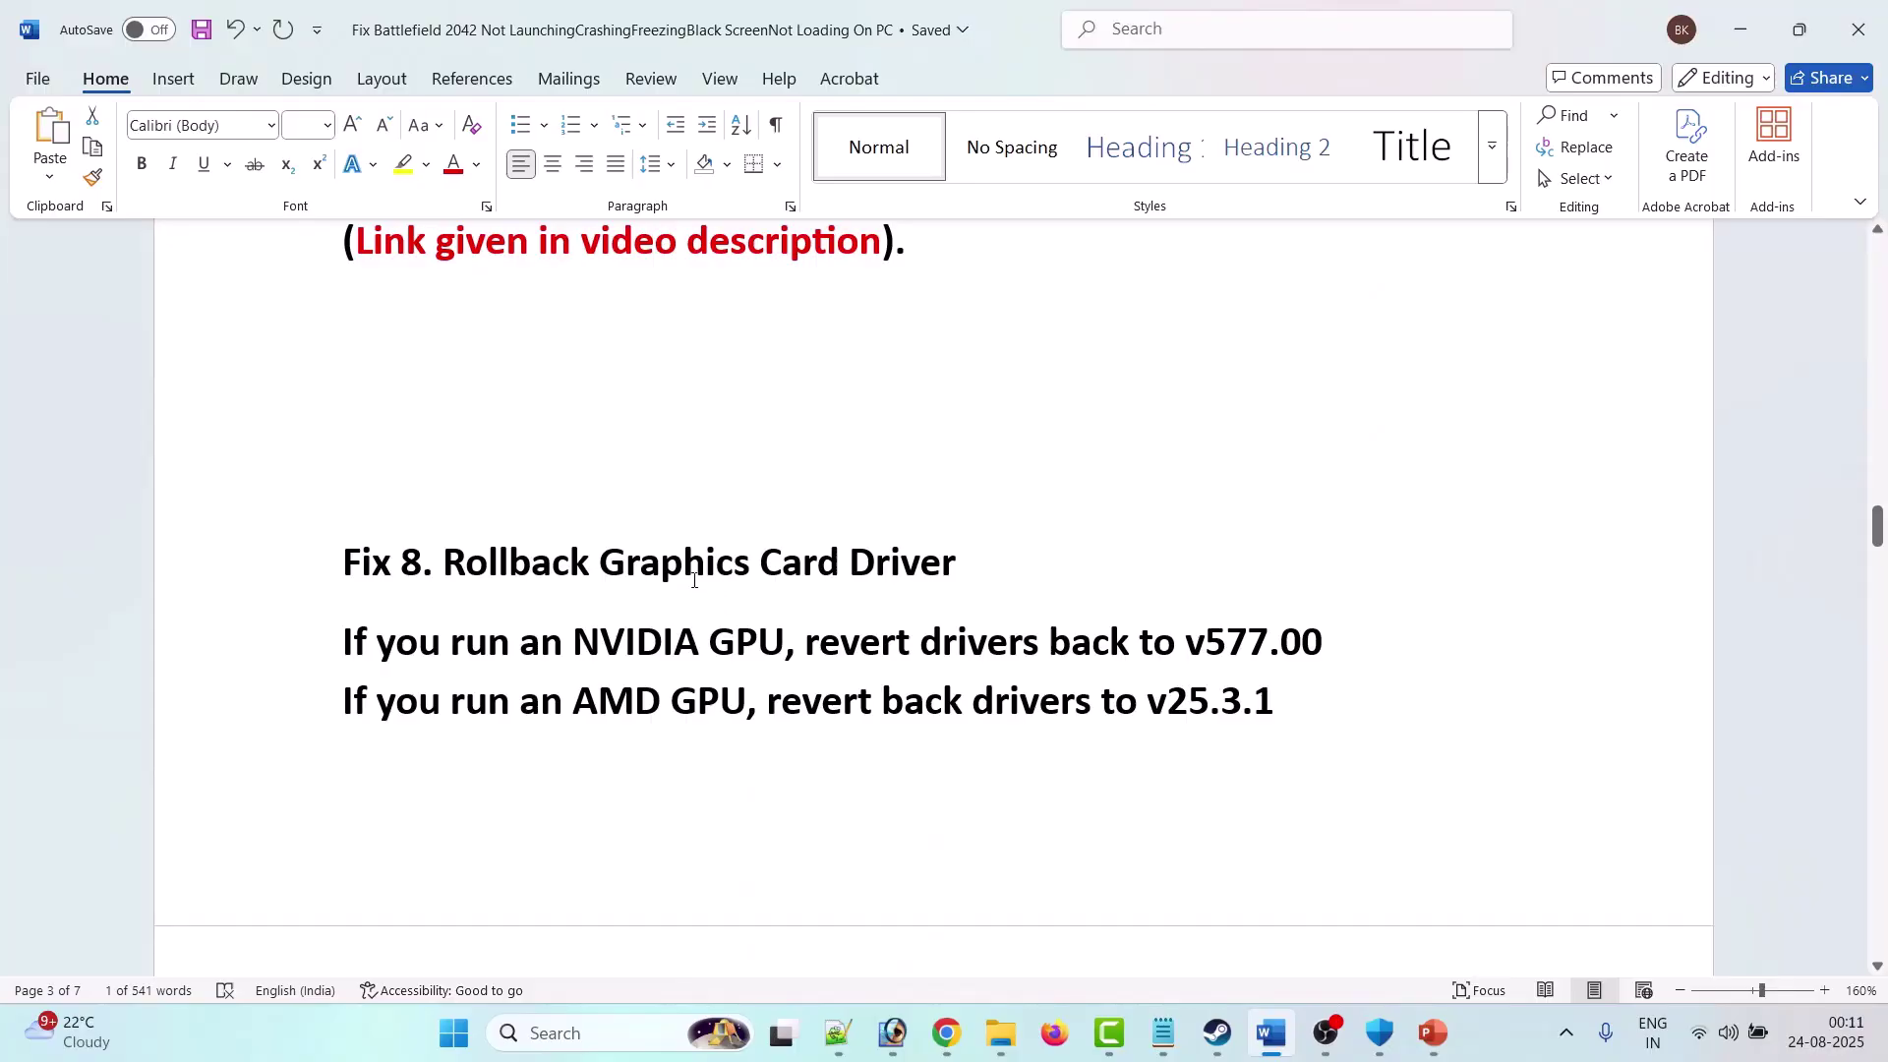
Step: Read the Fix 8 part on rolling back the graphics card driver and switch to the NVIDIA page in Chrome
click(684, 581)
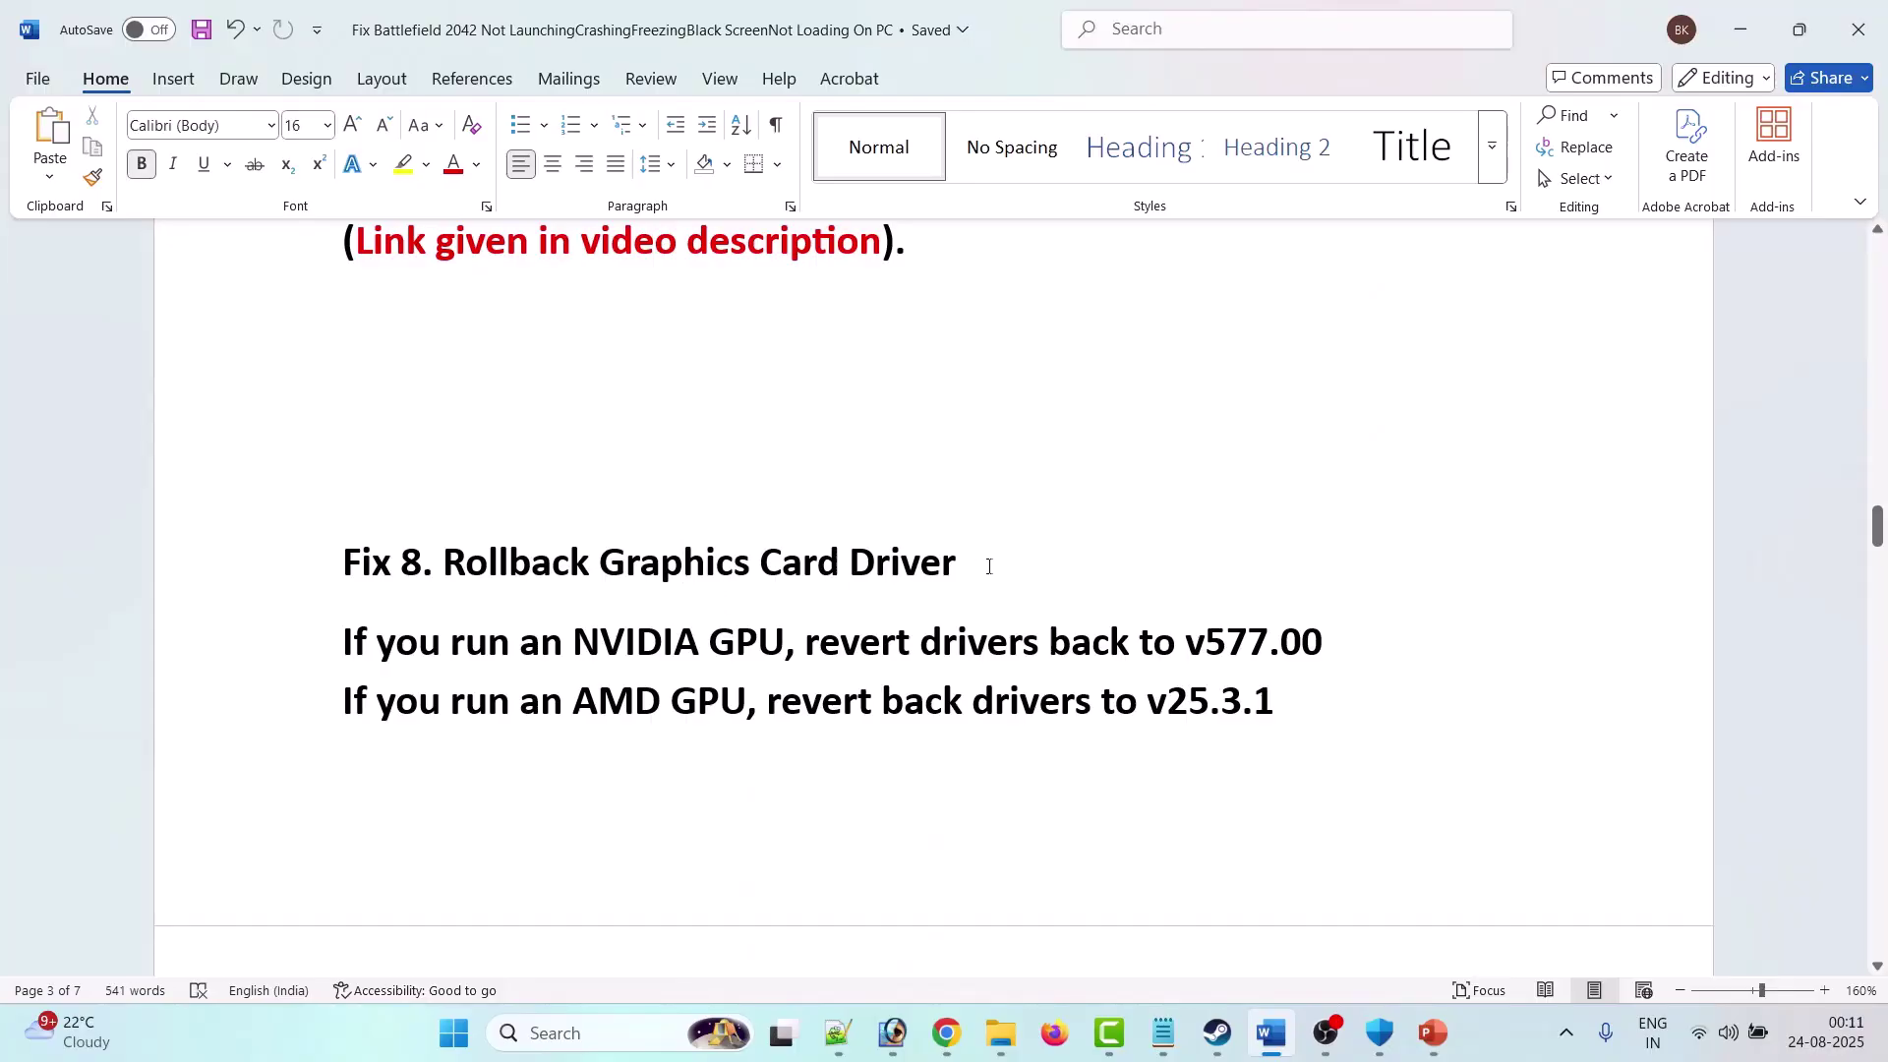
drag(994, 562, 444, 566)
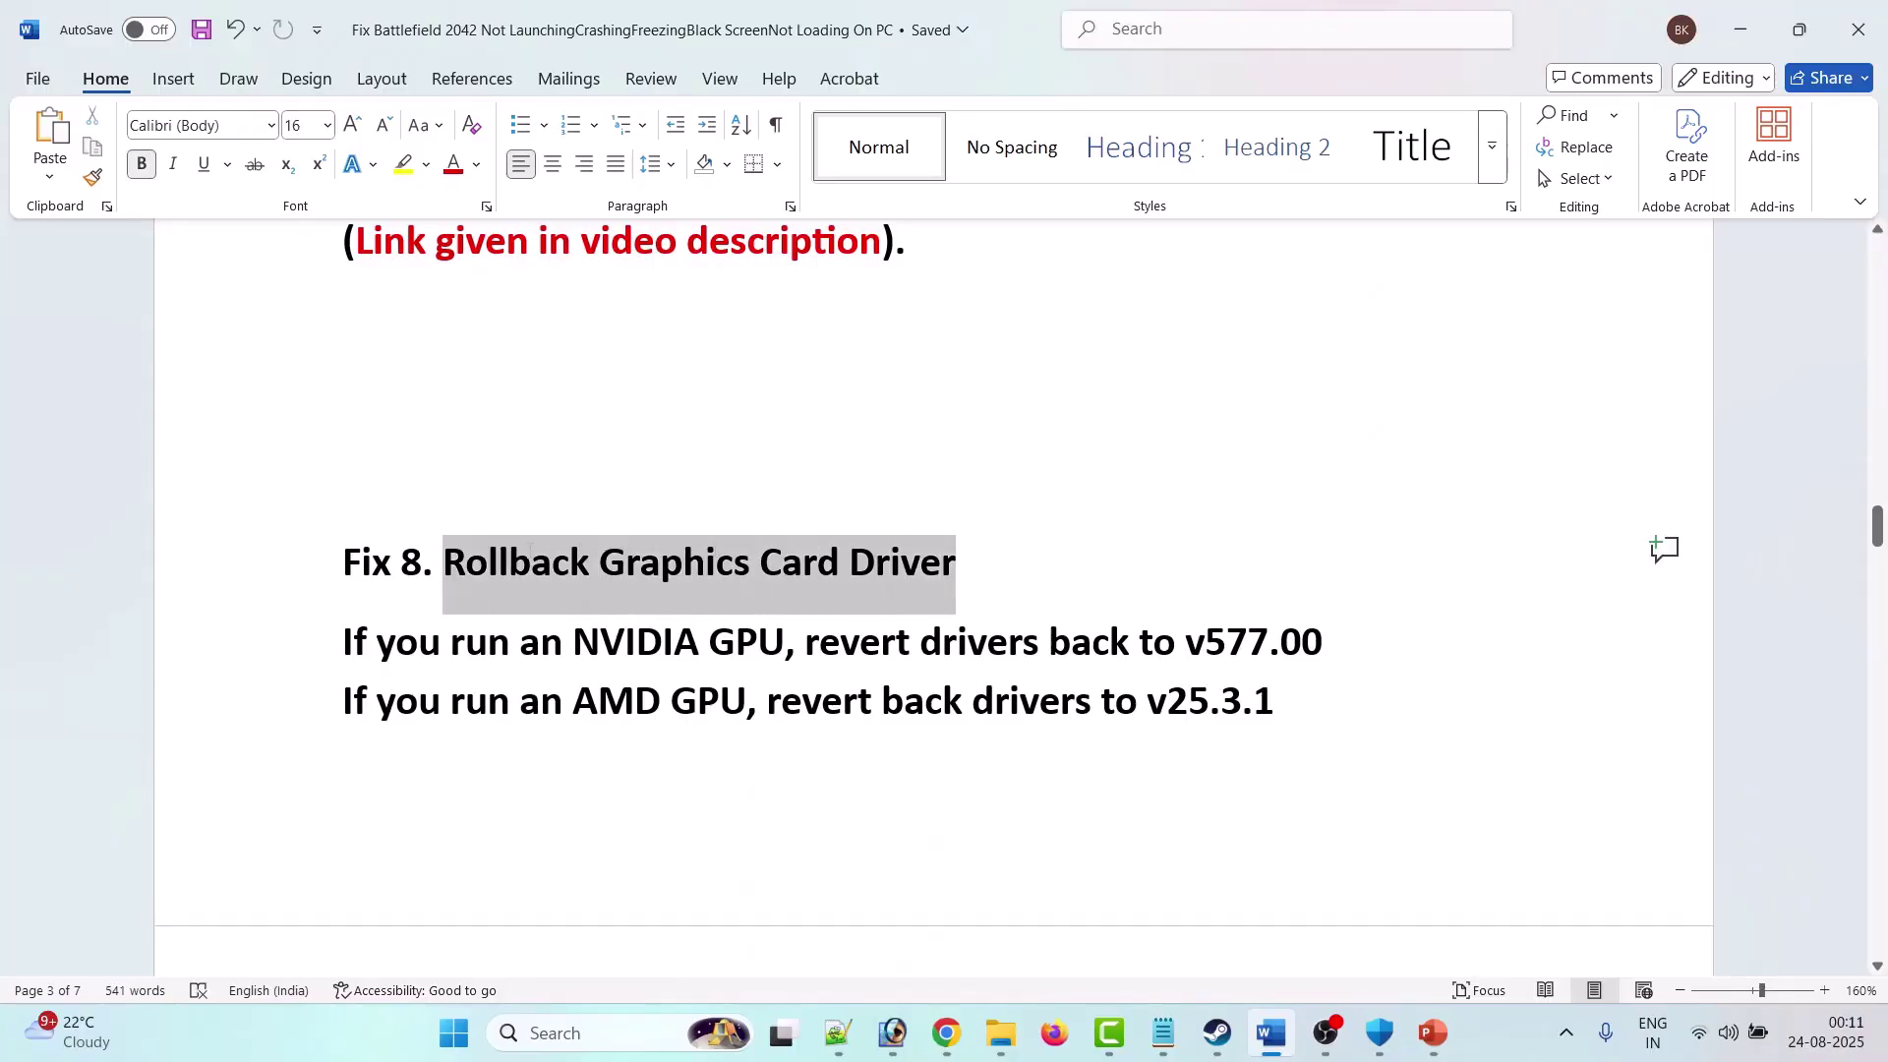
click(957, 595)
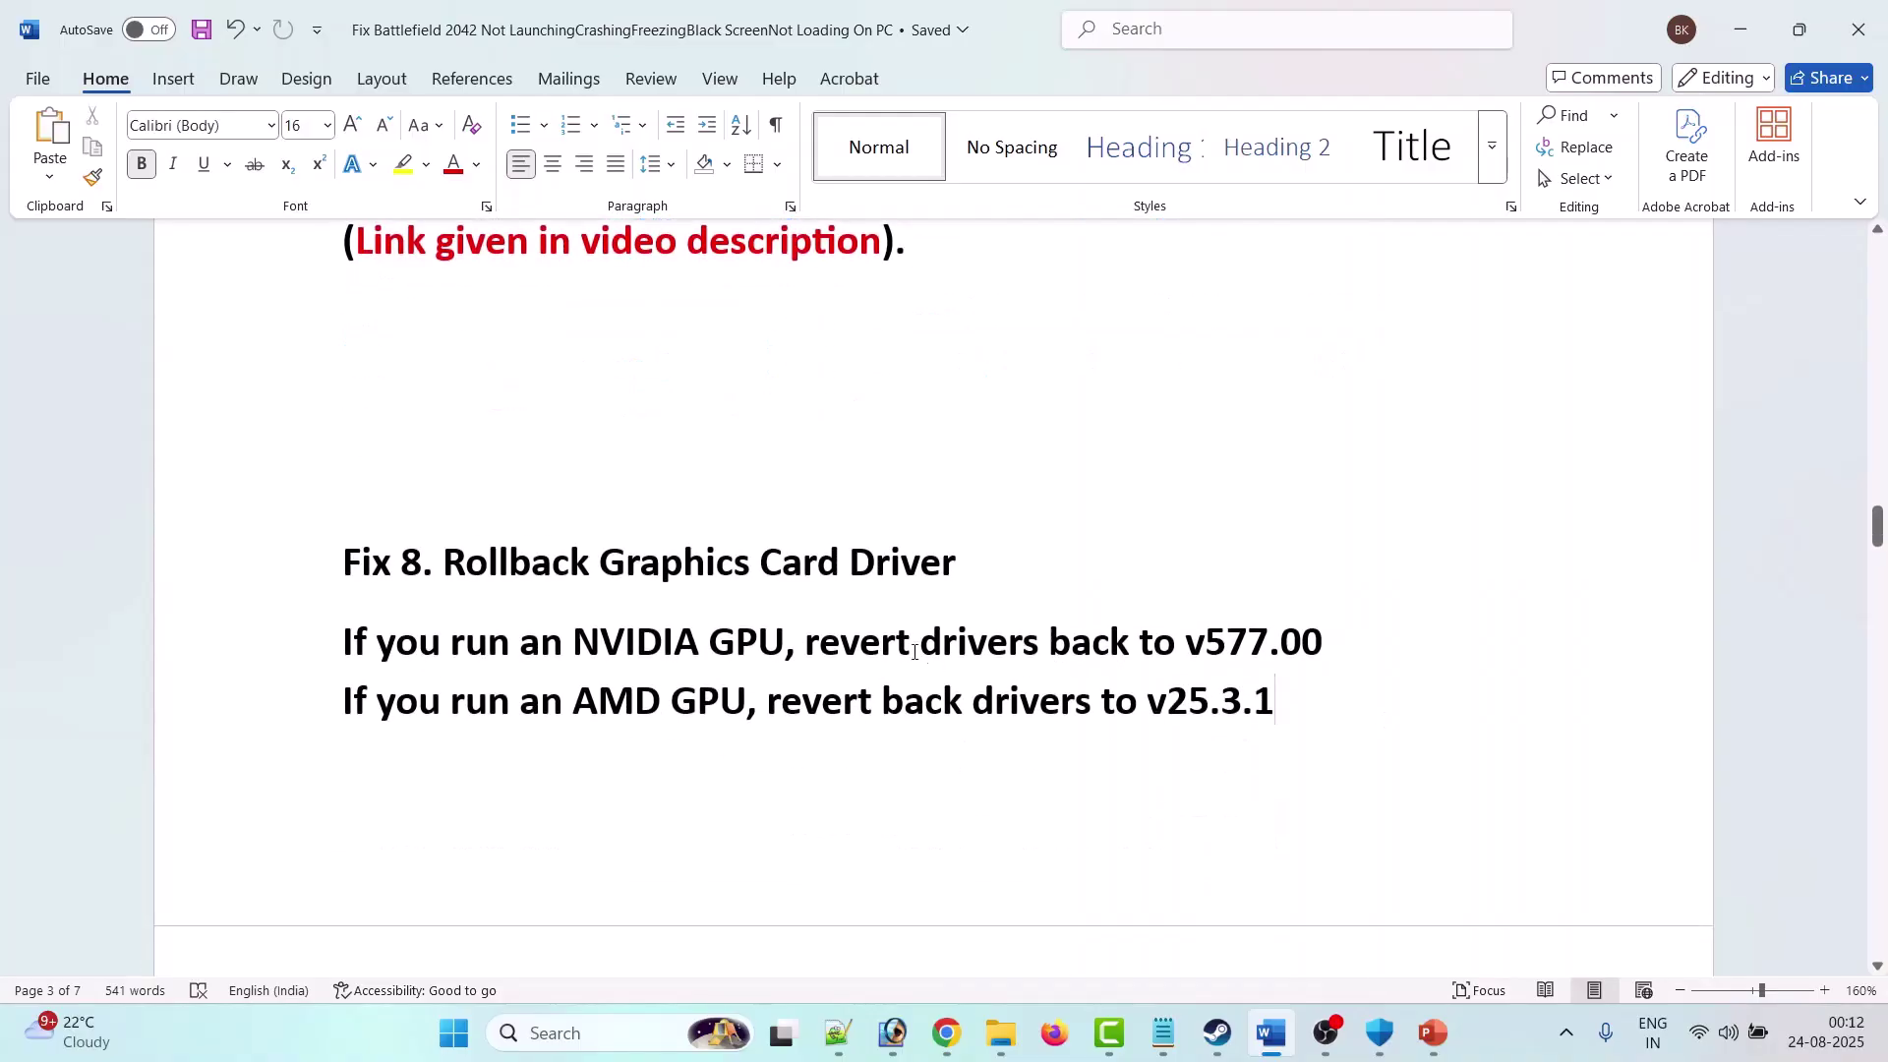
drag(858, 644, 454, 644)
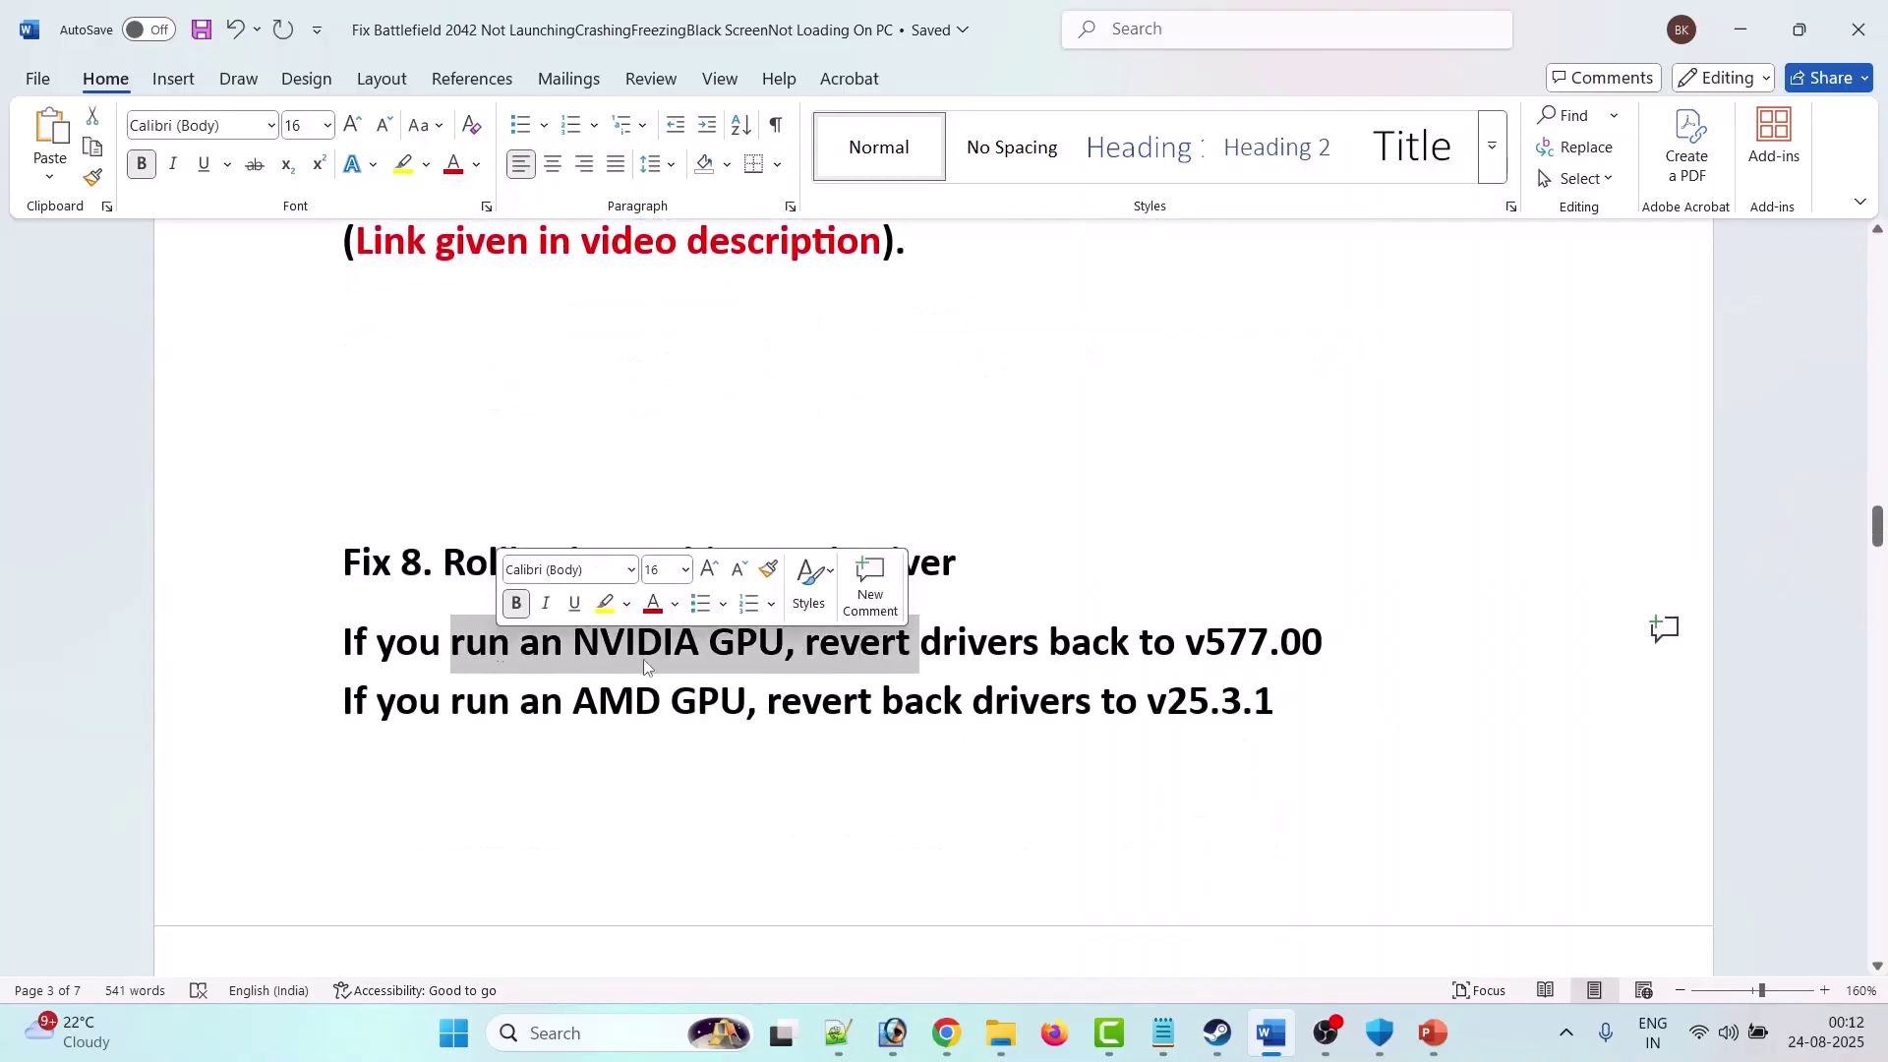
click(882, 644)
mouse_move(919, 1024)
click(890, 939)
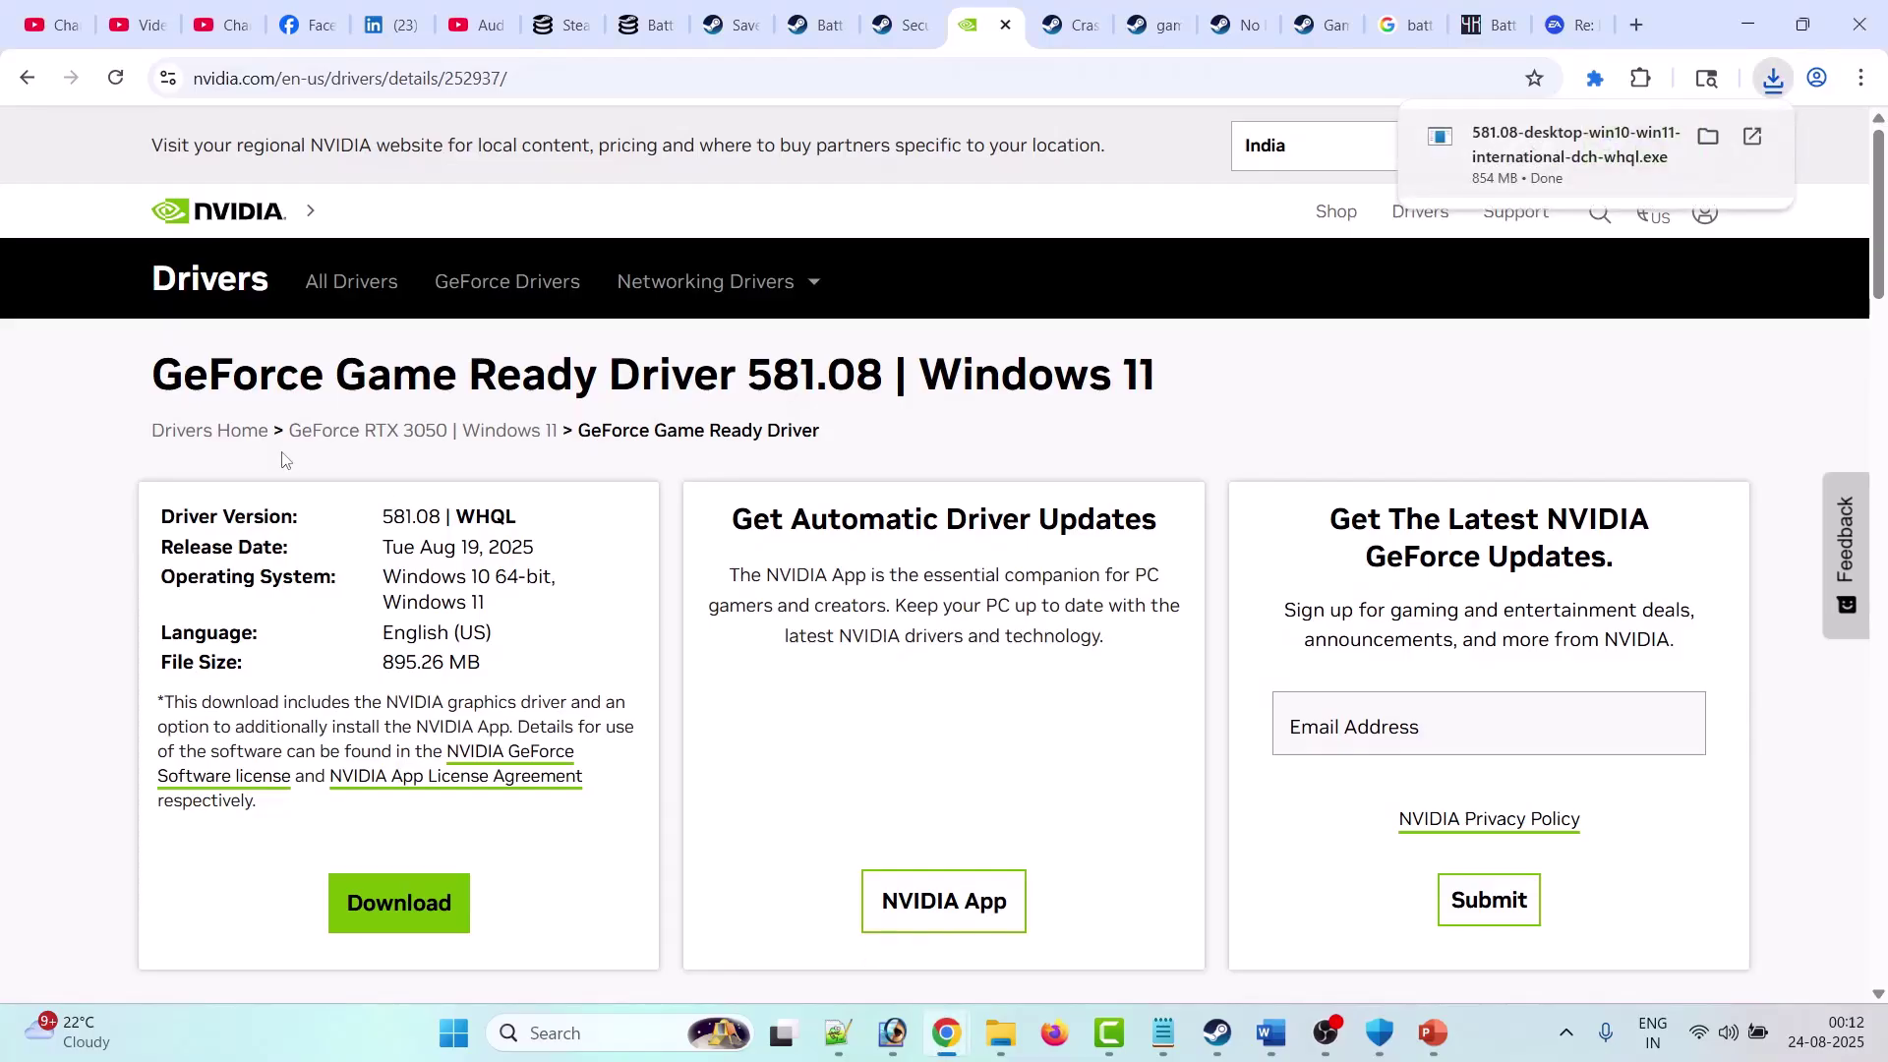
Step: Return to the manual driver search, find the GeForce RTX 3050 drivers again and expand the list of more versions
click(26, 78)
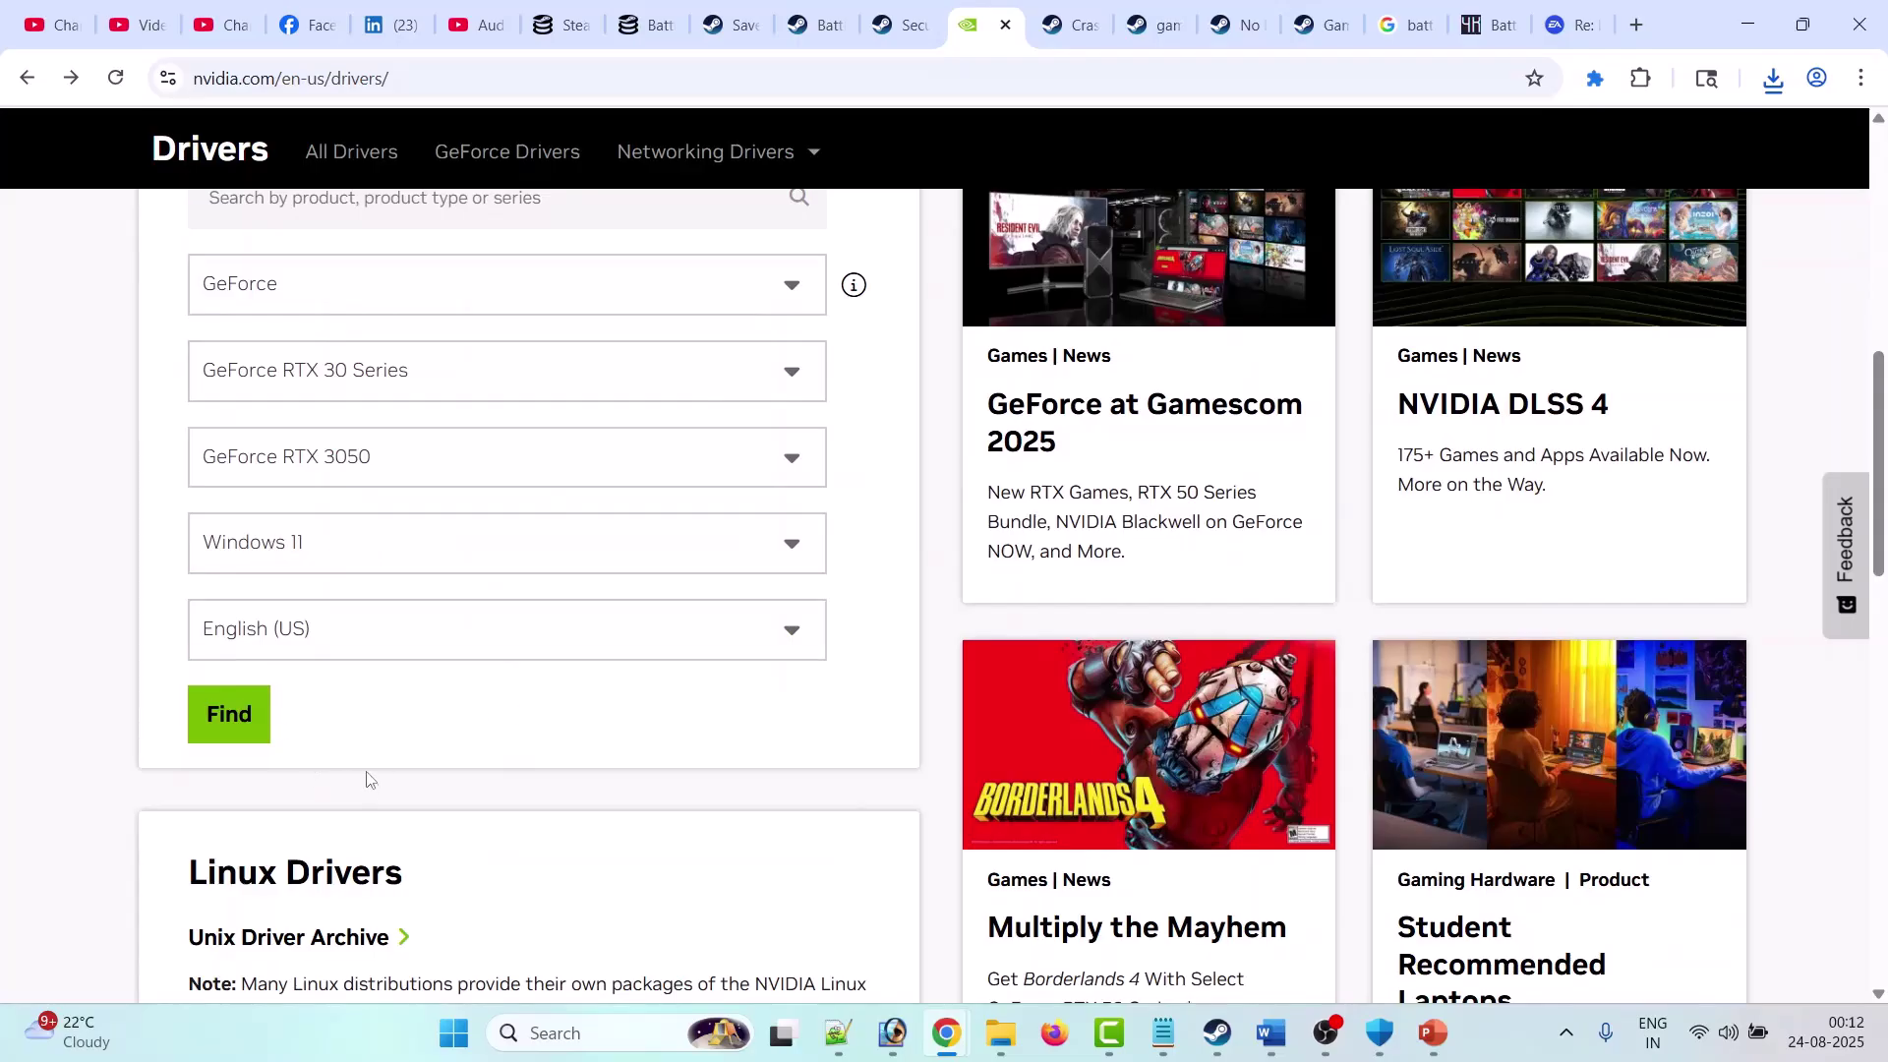
click(236, 728)
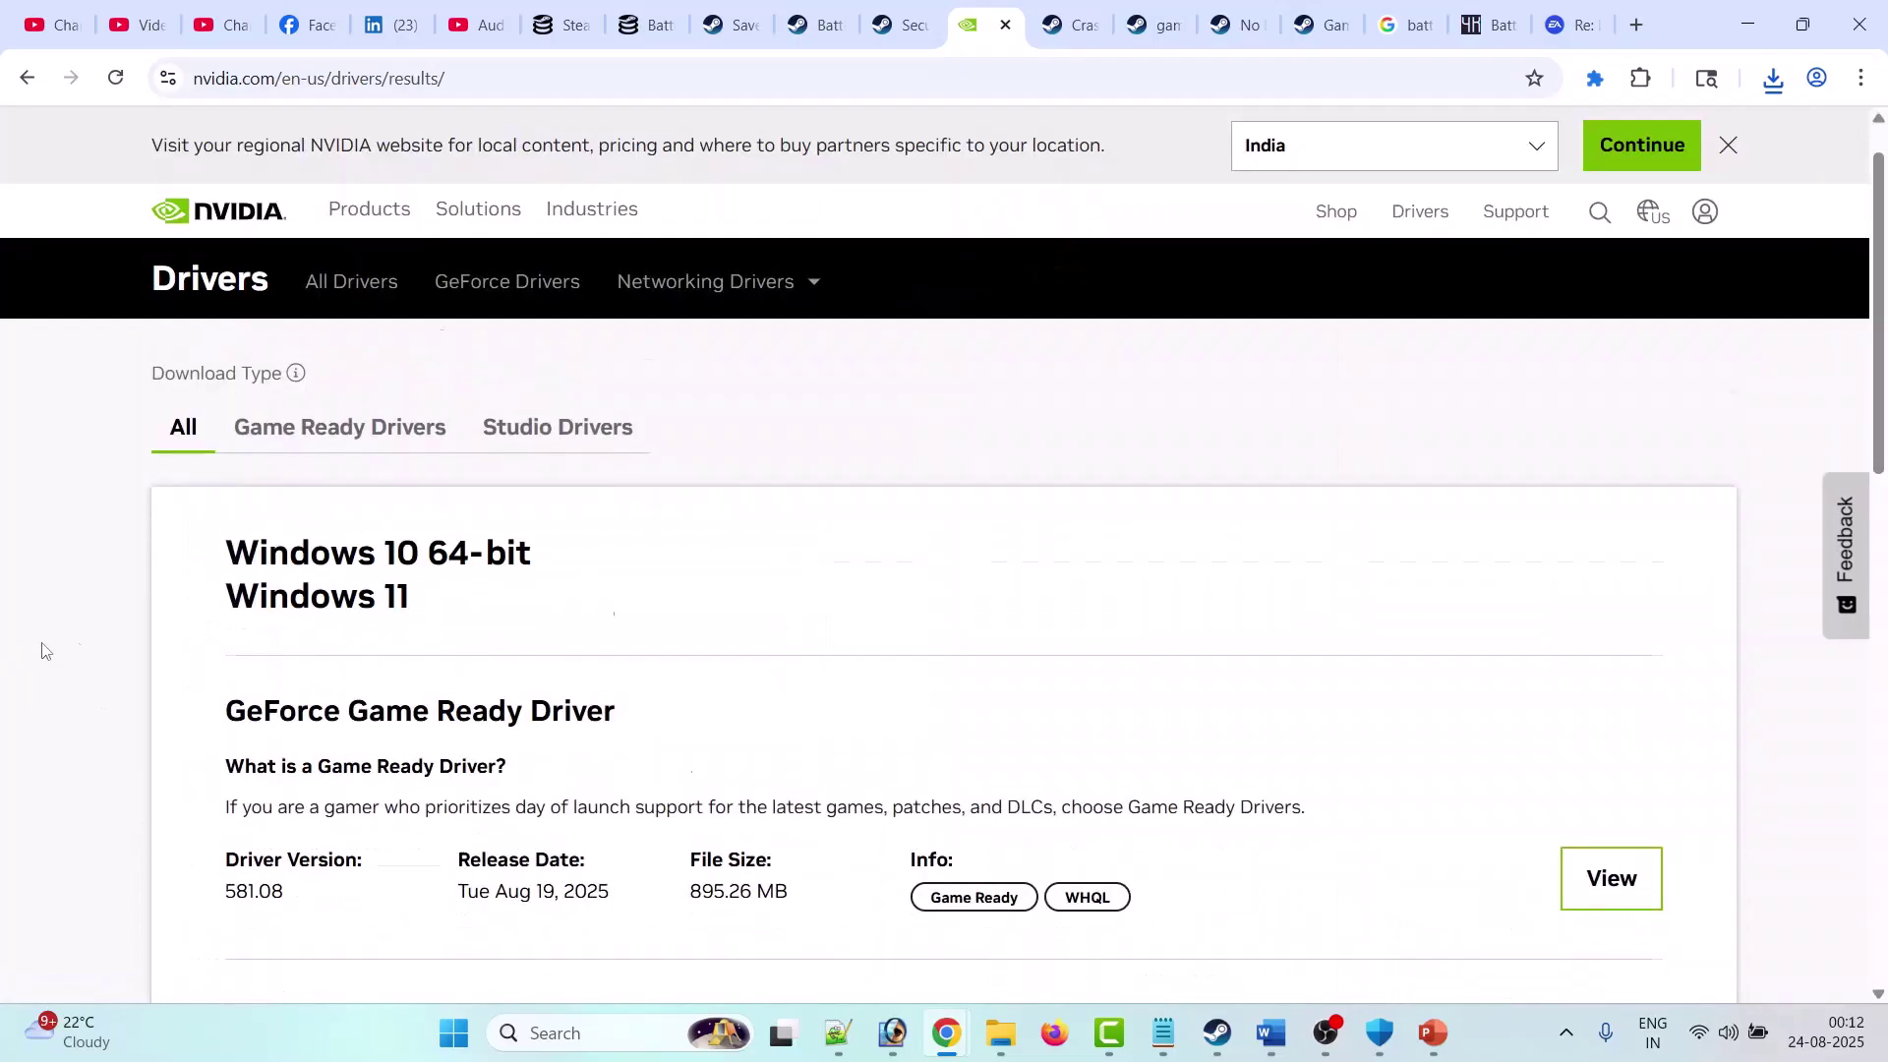
scroll(44, 644, down, 4)
scroll(59, 639, down, 4)
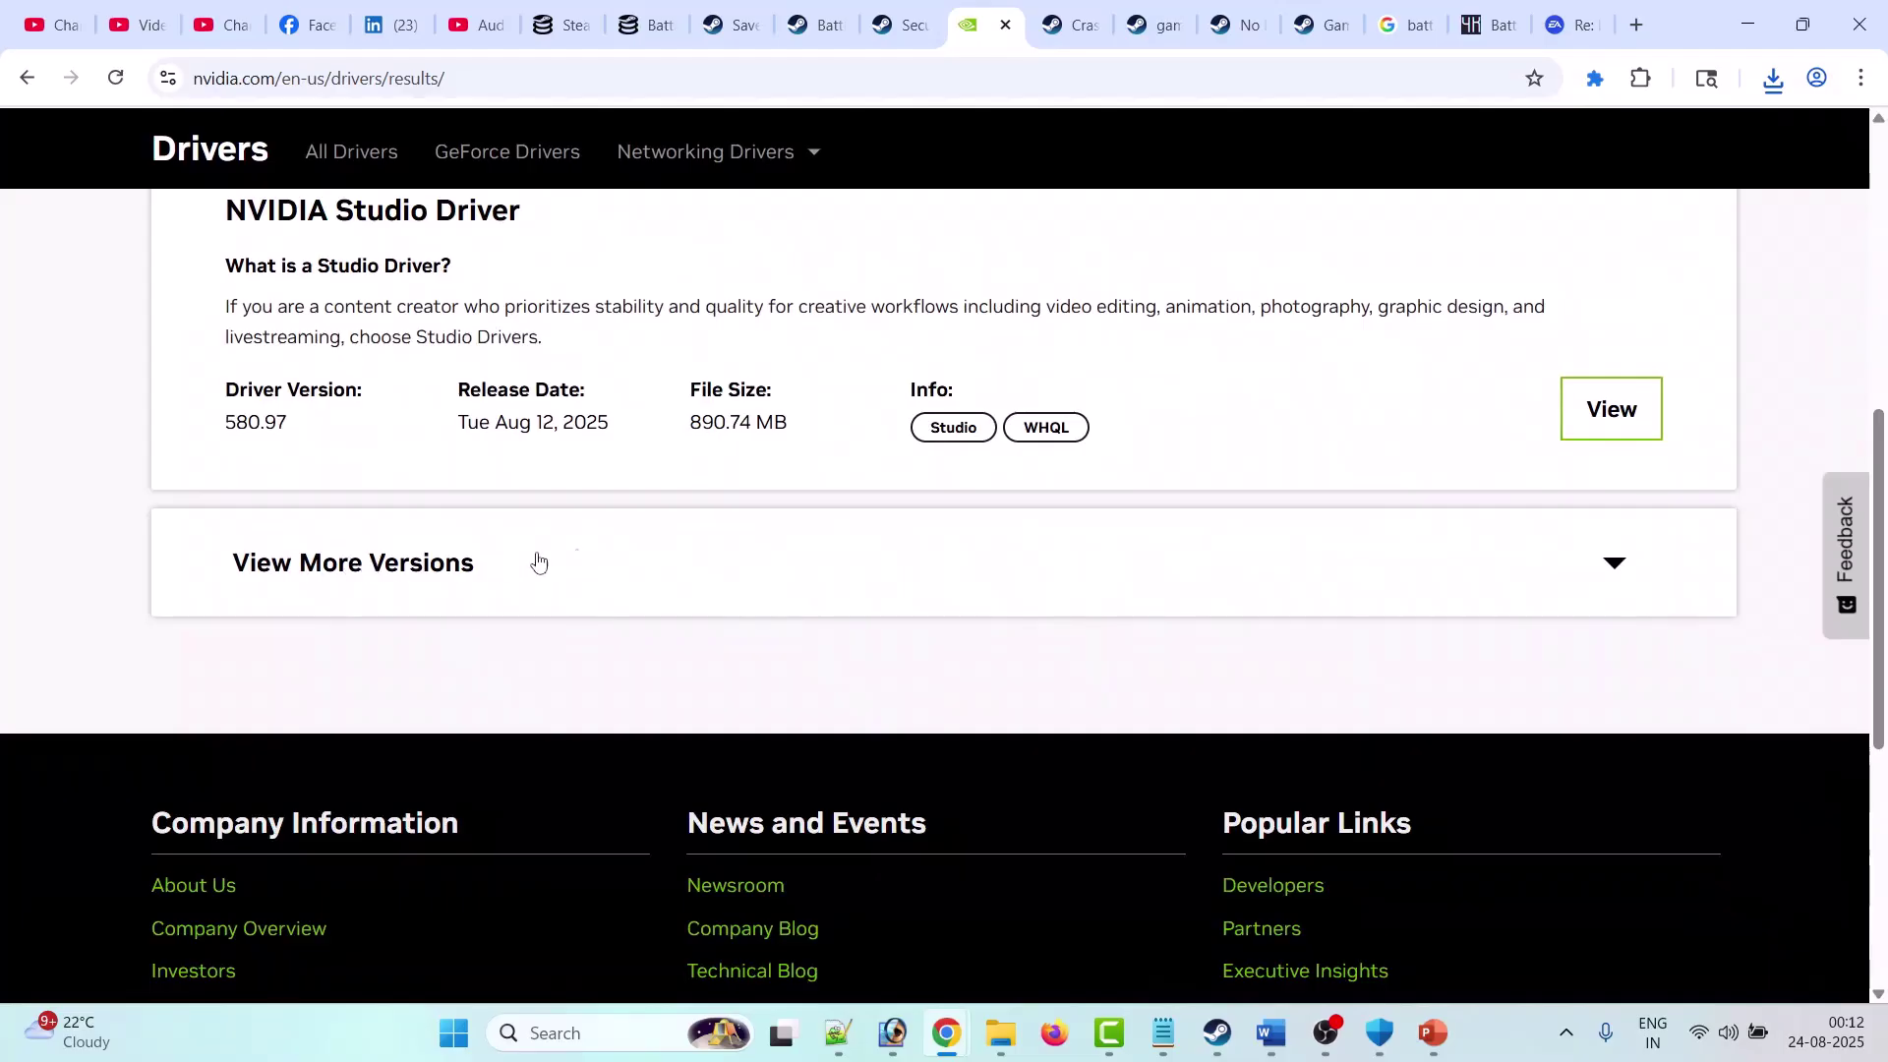
click(1610, 569)
scroll(76, 493, down, 2)
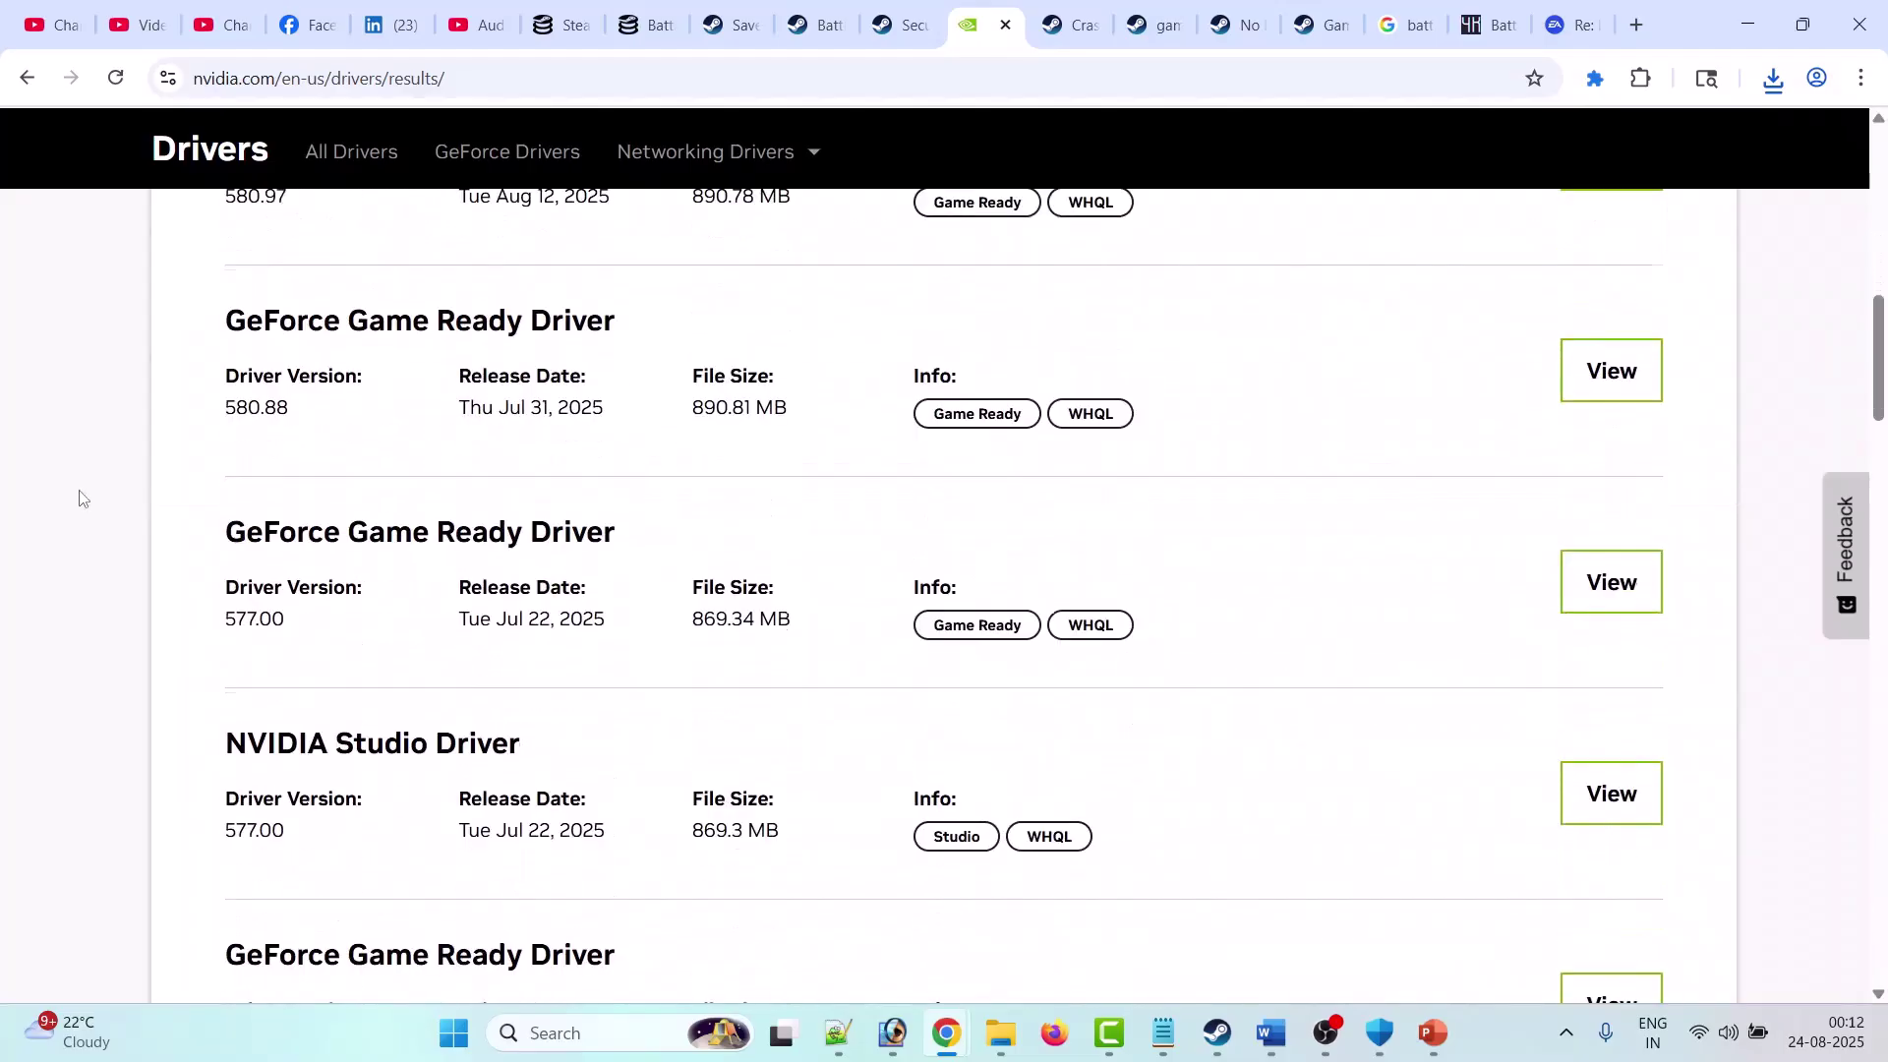
Step: Check the NVIDIA rollback version in the Word document and open the GeForce Game Ready Driver 577.00 page in Chrome
key(alt+Tab)
drag(1190, 649, 1269, 649)
key(alt+Tab)
drag(228, 617, 298, 635)
click(336, 644)
click(1617, 597)
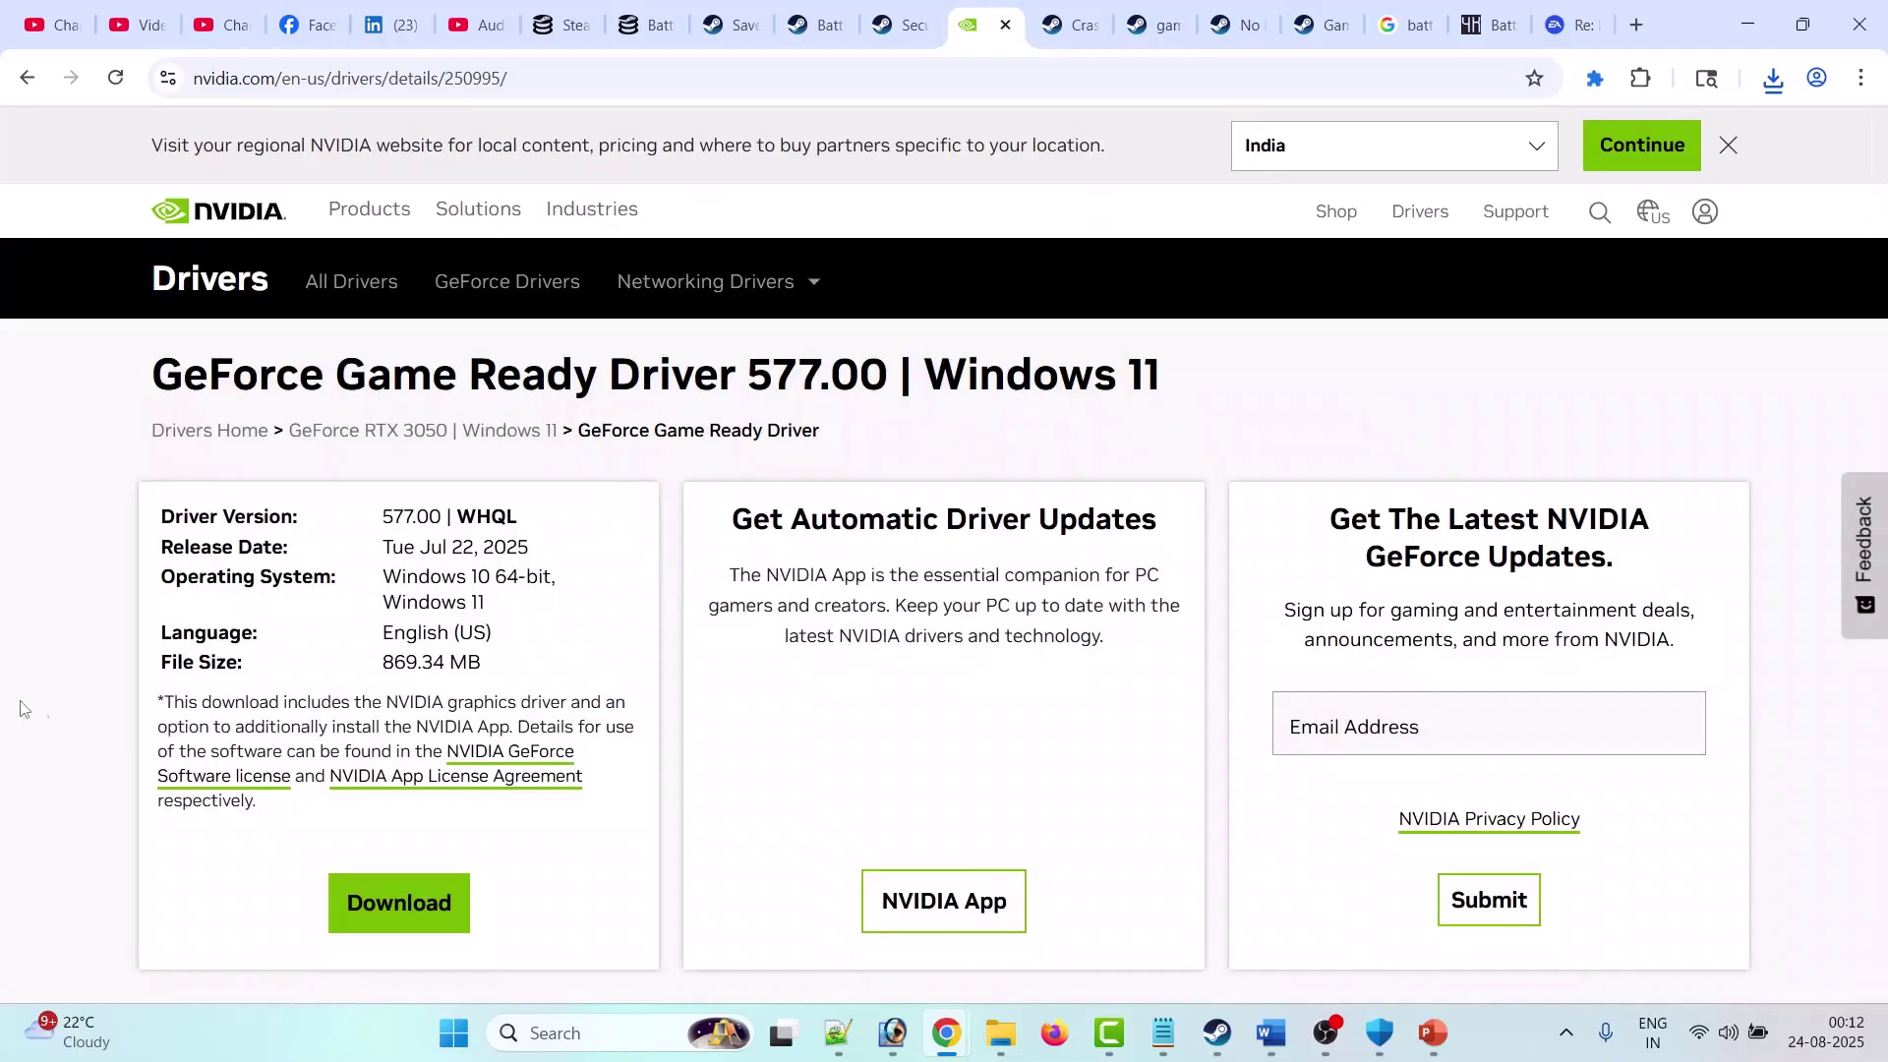
Step: Download the GeForce Game Ready Driver 577.00 installer
scroll(25, 699, down, 3)
click(398, 650)
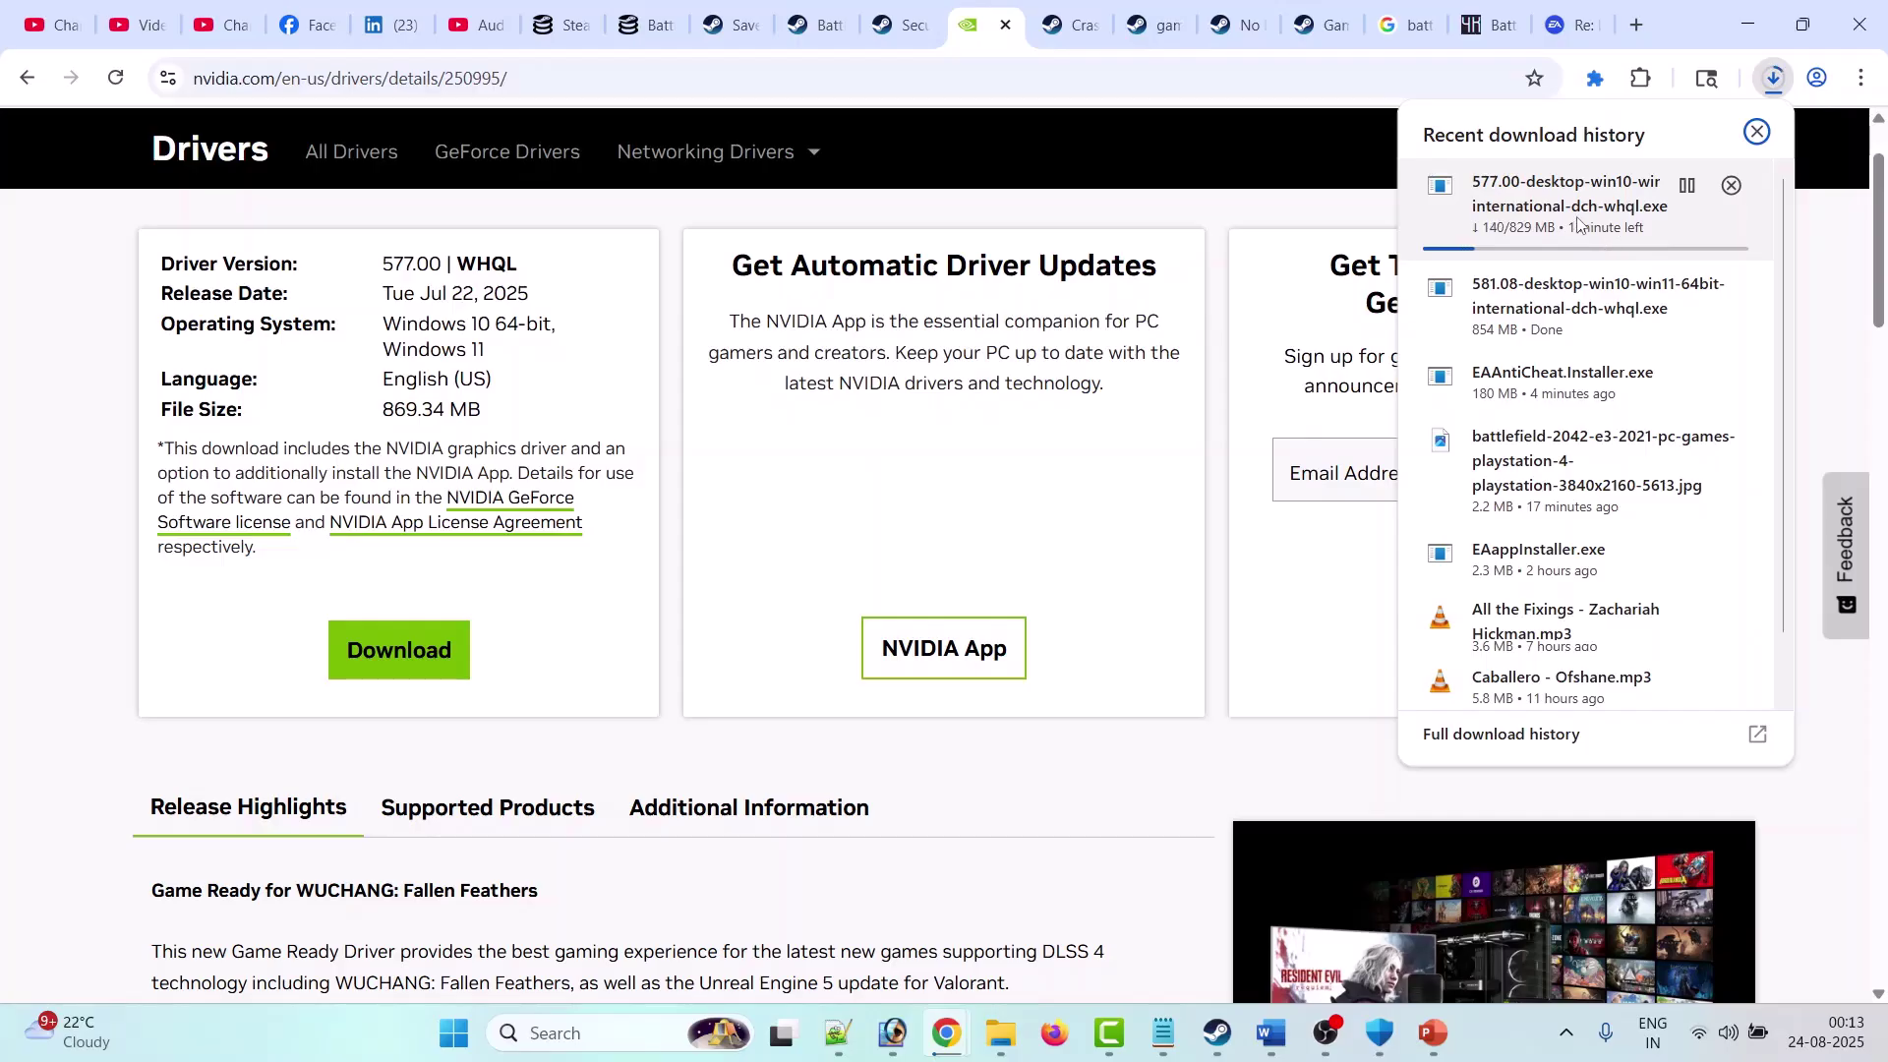
click(76, 640)
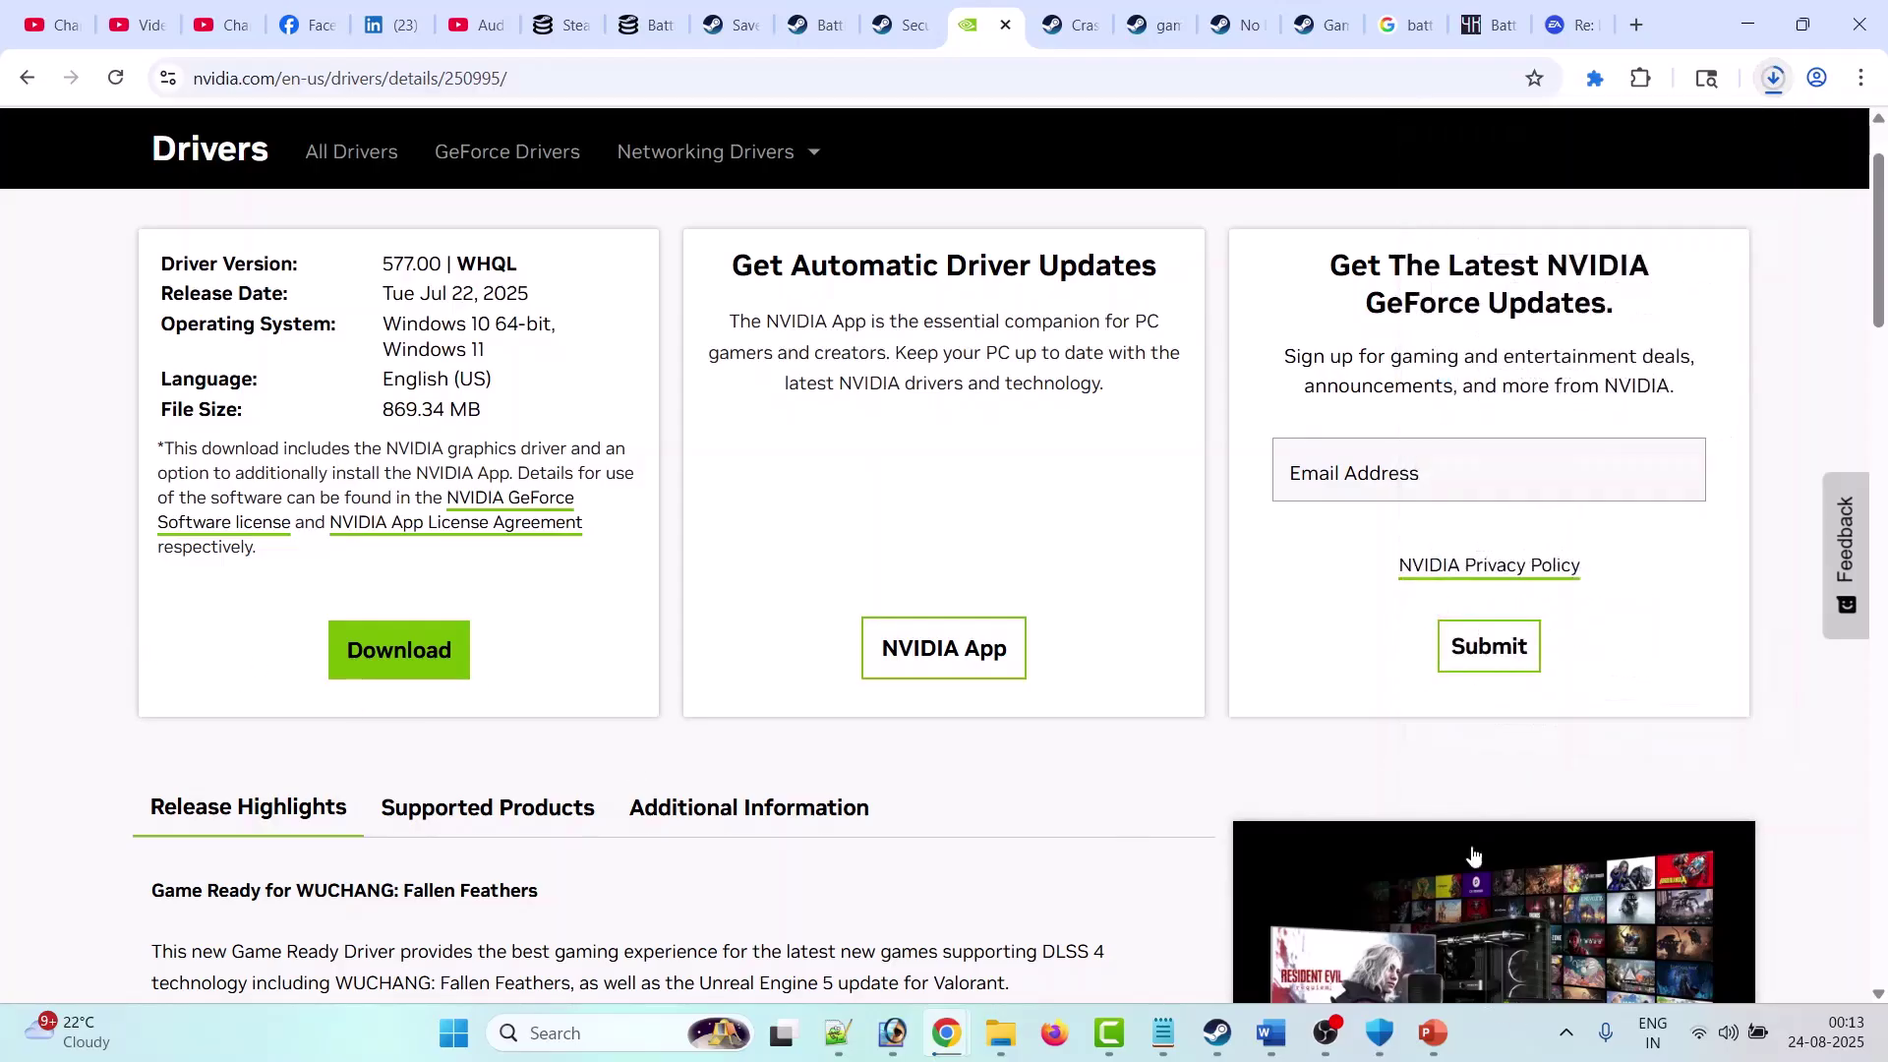
Step: Switch to Word, read the Fix 9 part on installing DirectX and copy its Microsoft download link
click(1220, 1035)
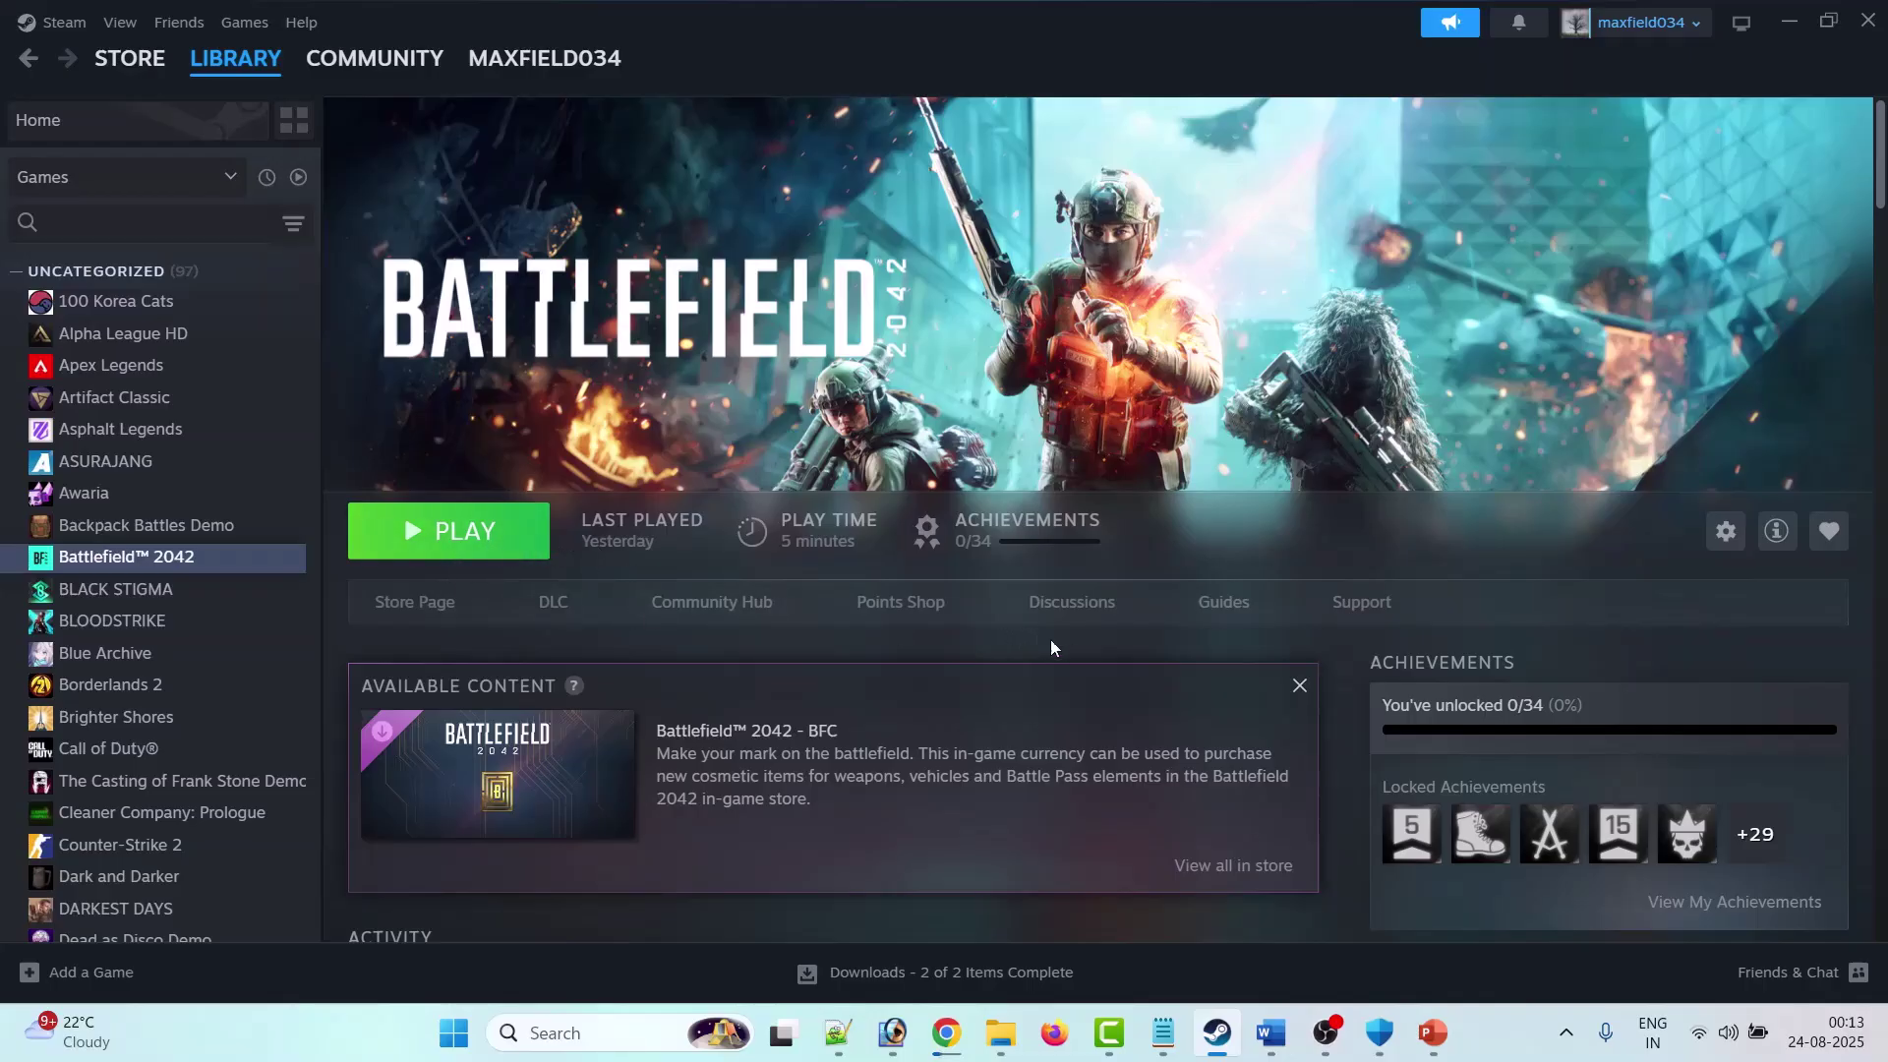
key(alt+Tab)
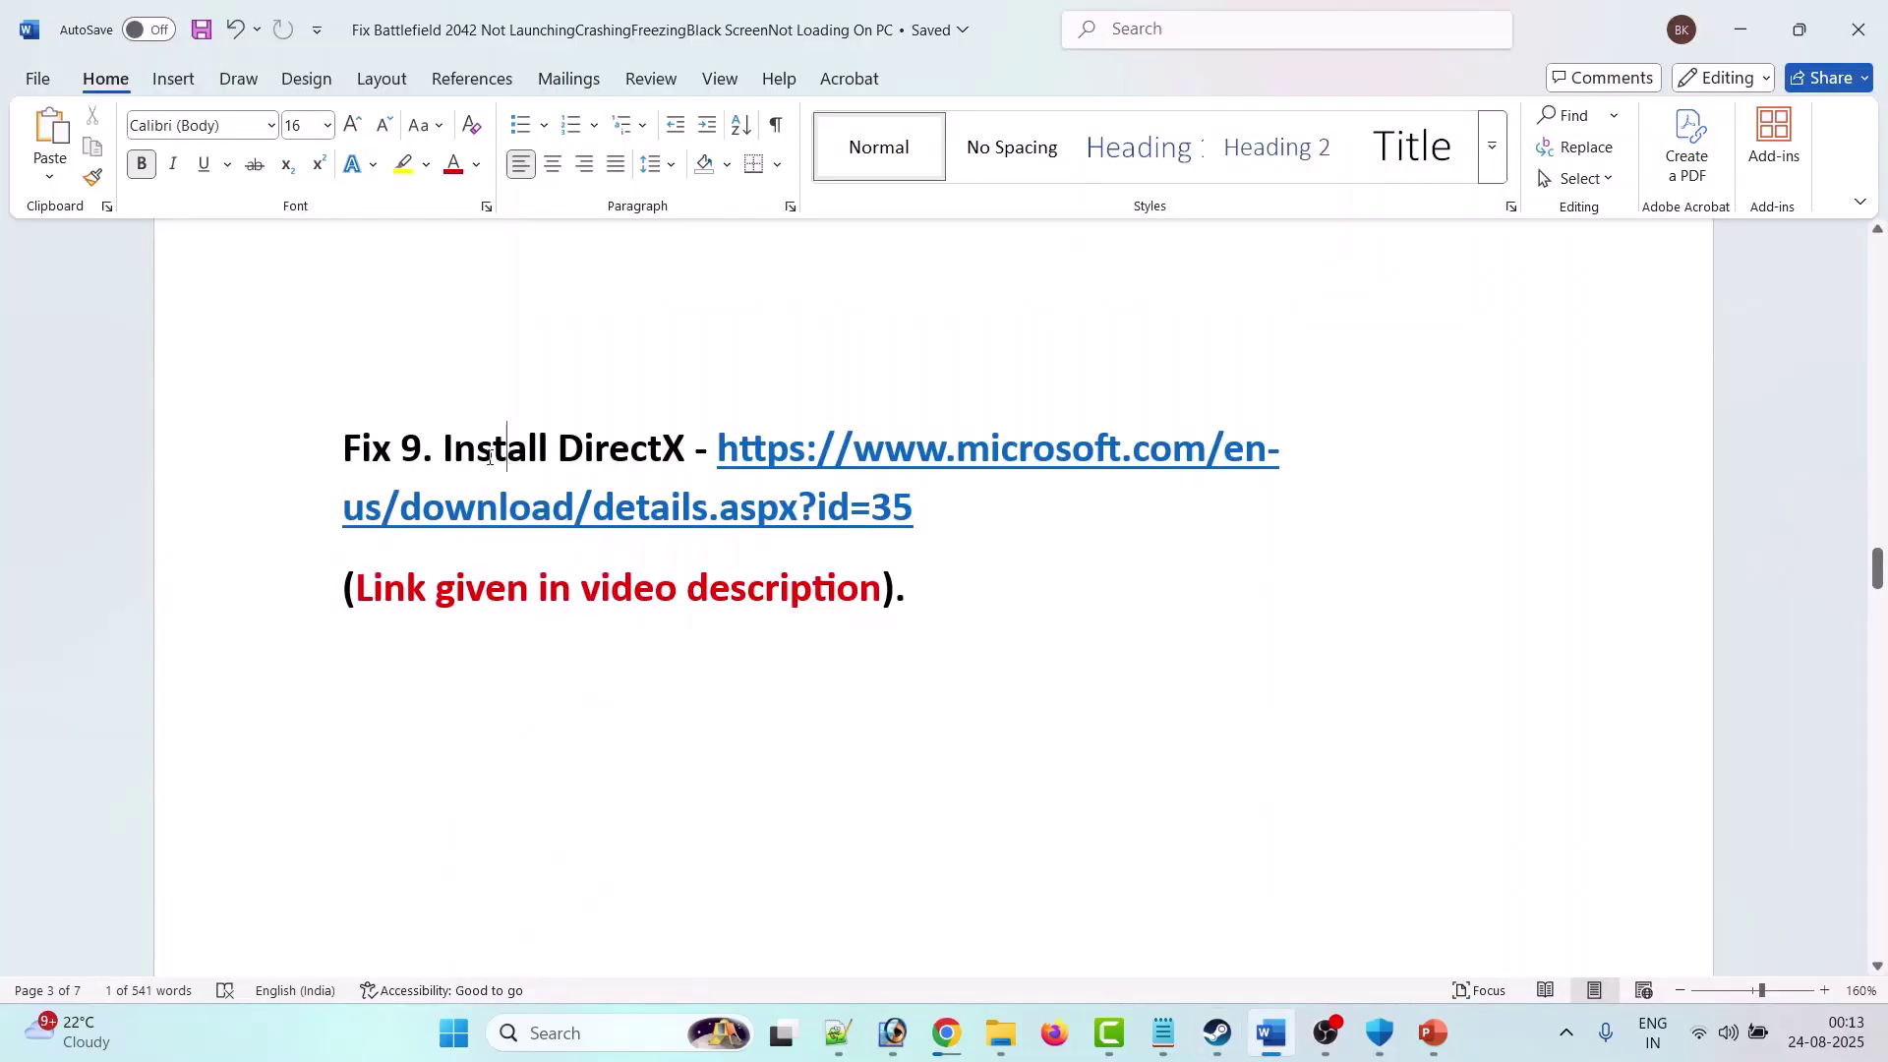
drag(444, 452, 685, 453)
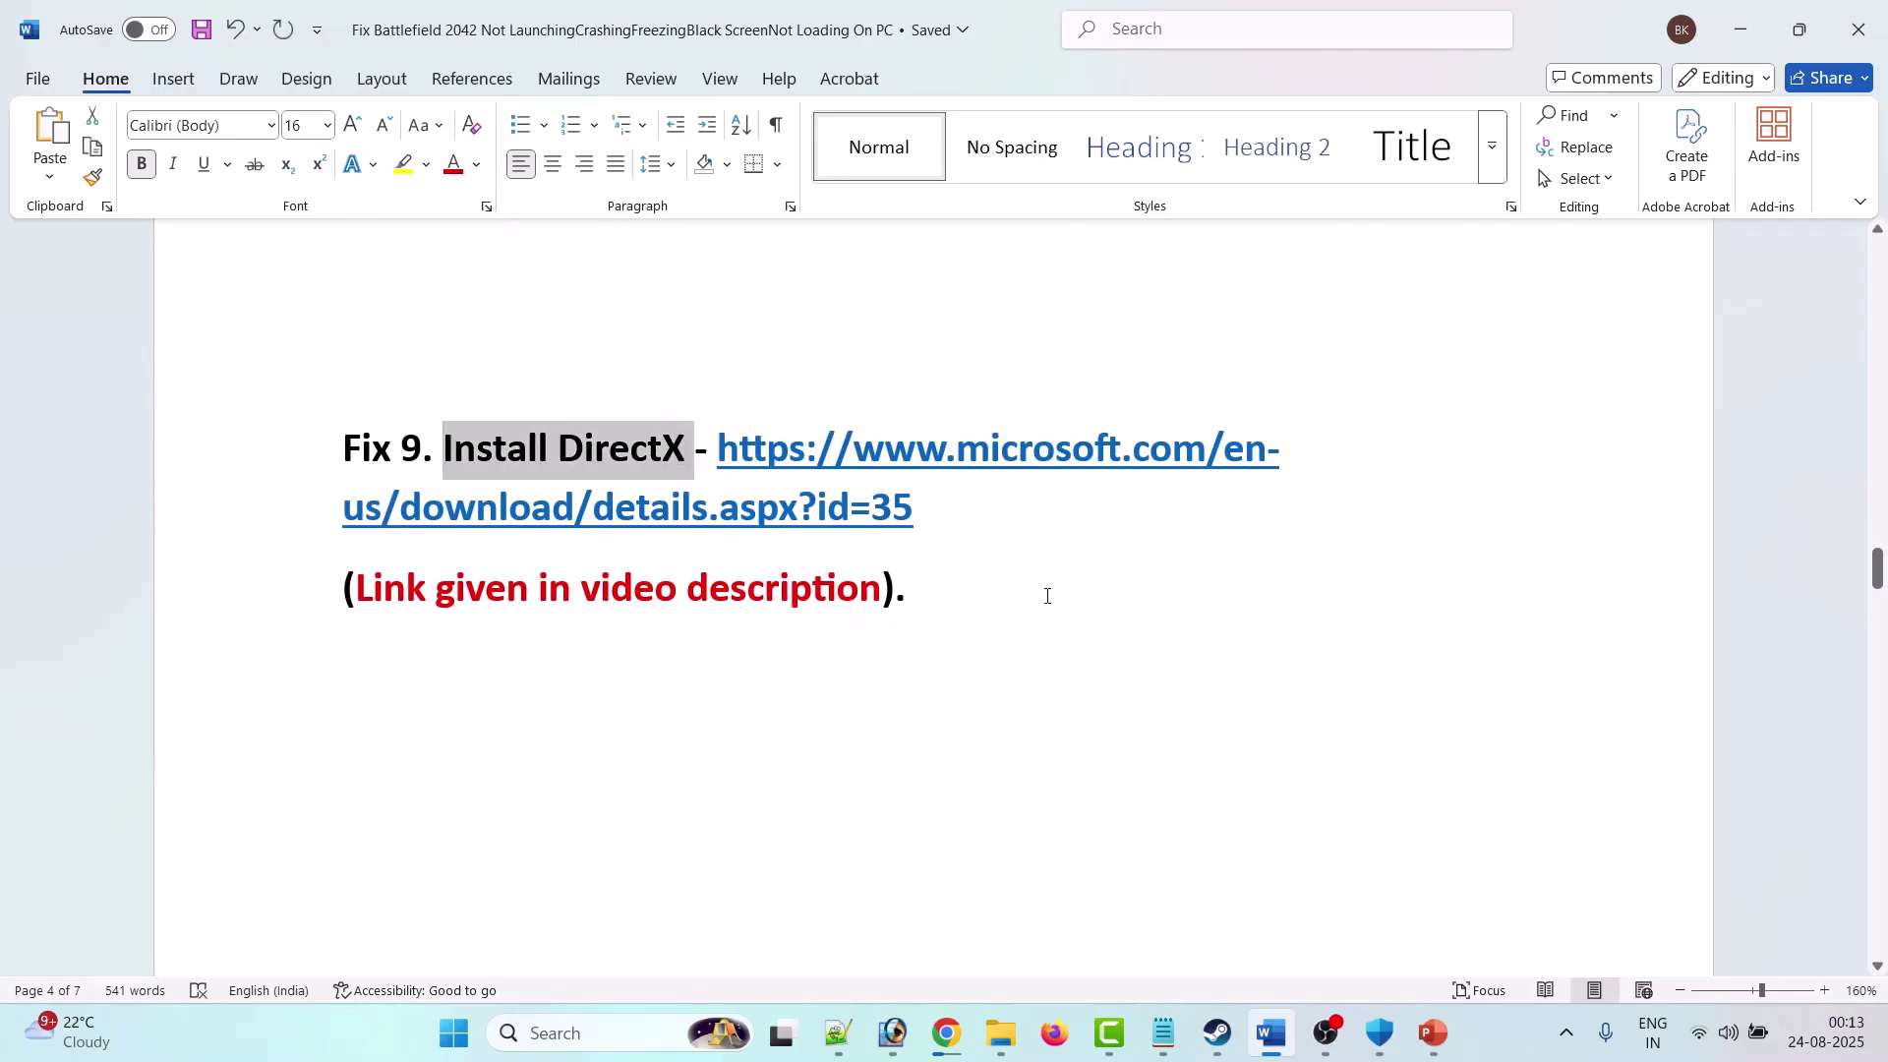
click(917, 509)
drag(916, 509, 724, 464)
Step: Open the copied Microsoft link in the current Chrome tab and download the DirectX End-User Runtime Web Installer
click(946, 1033)
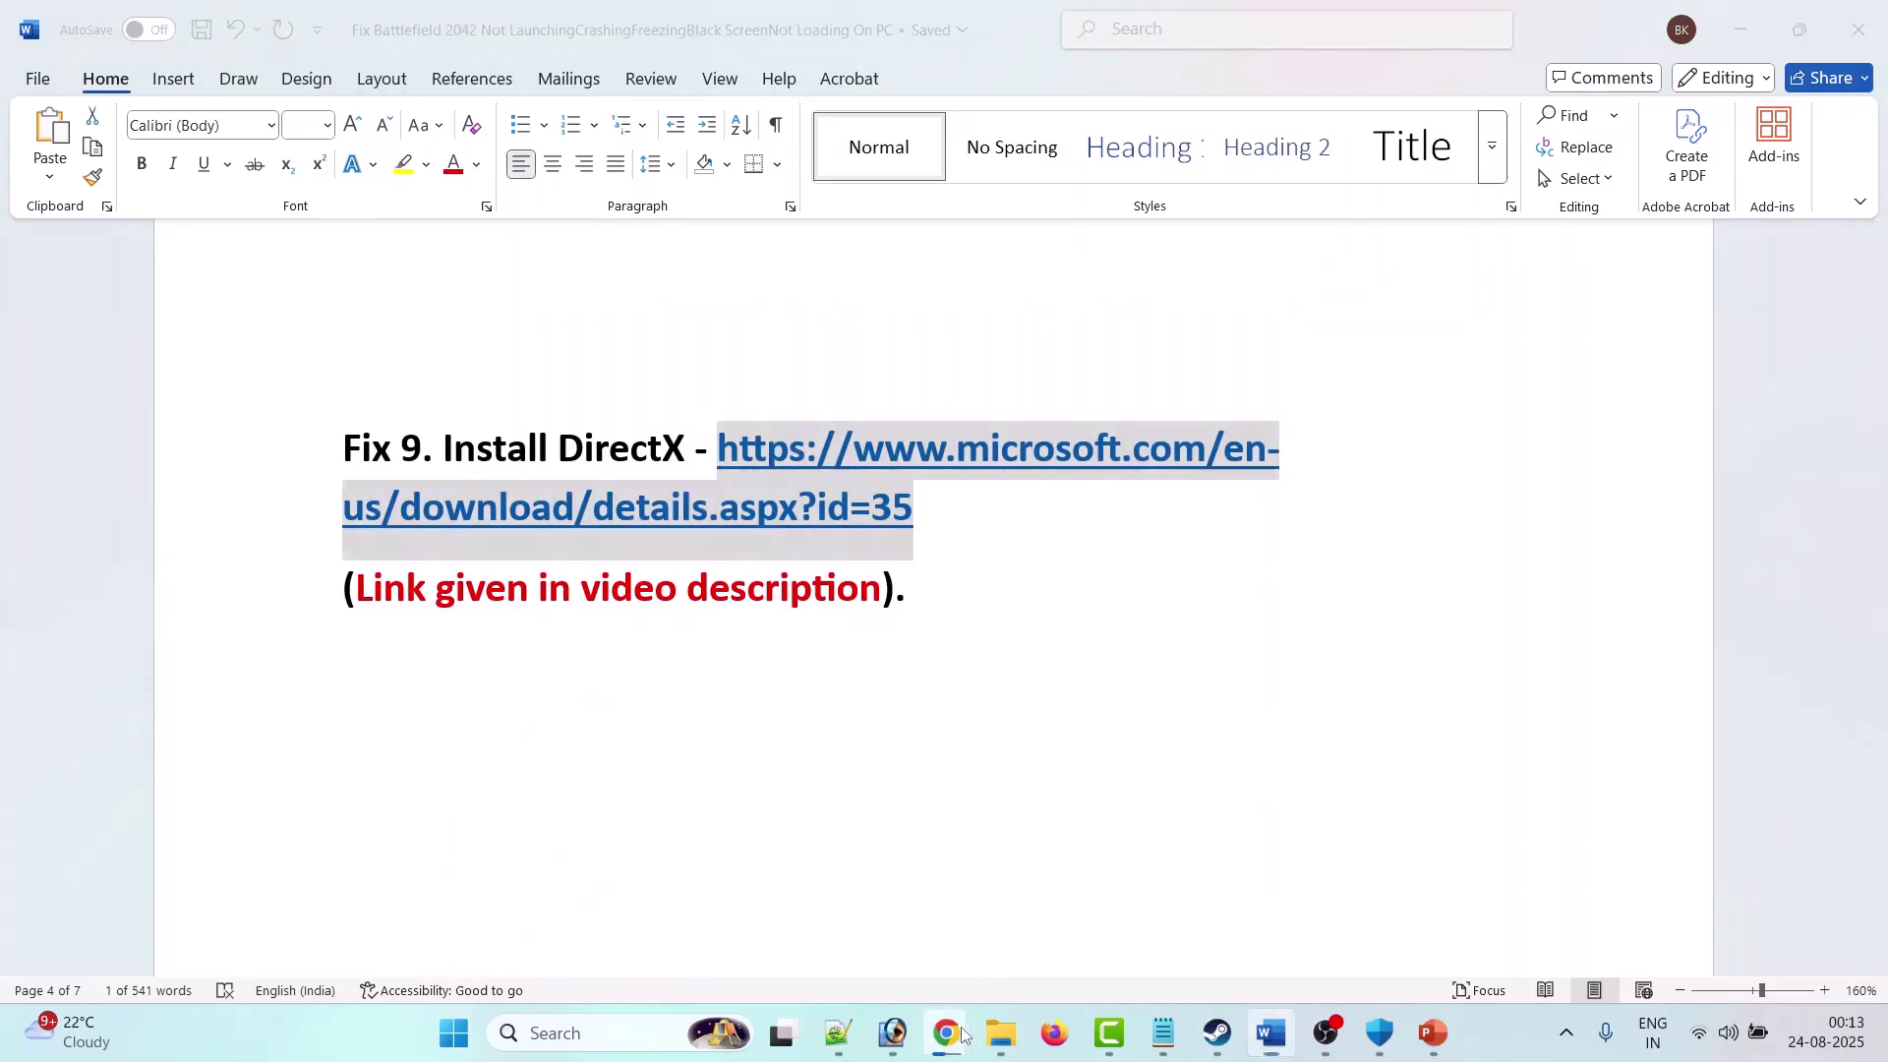
click(983, 25)
click(1185, 742)
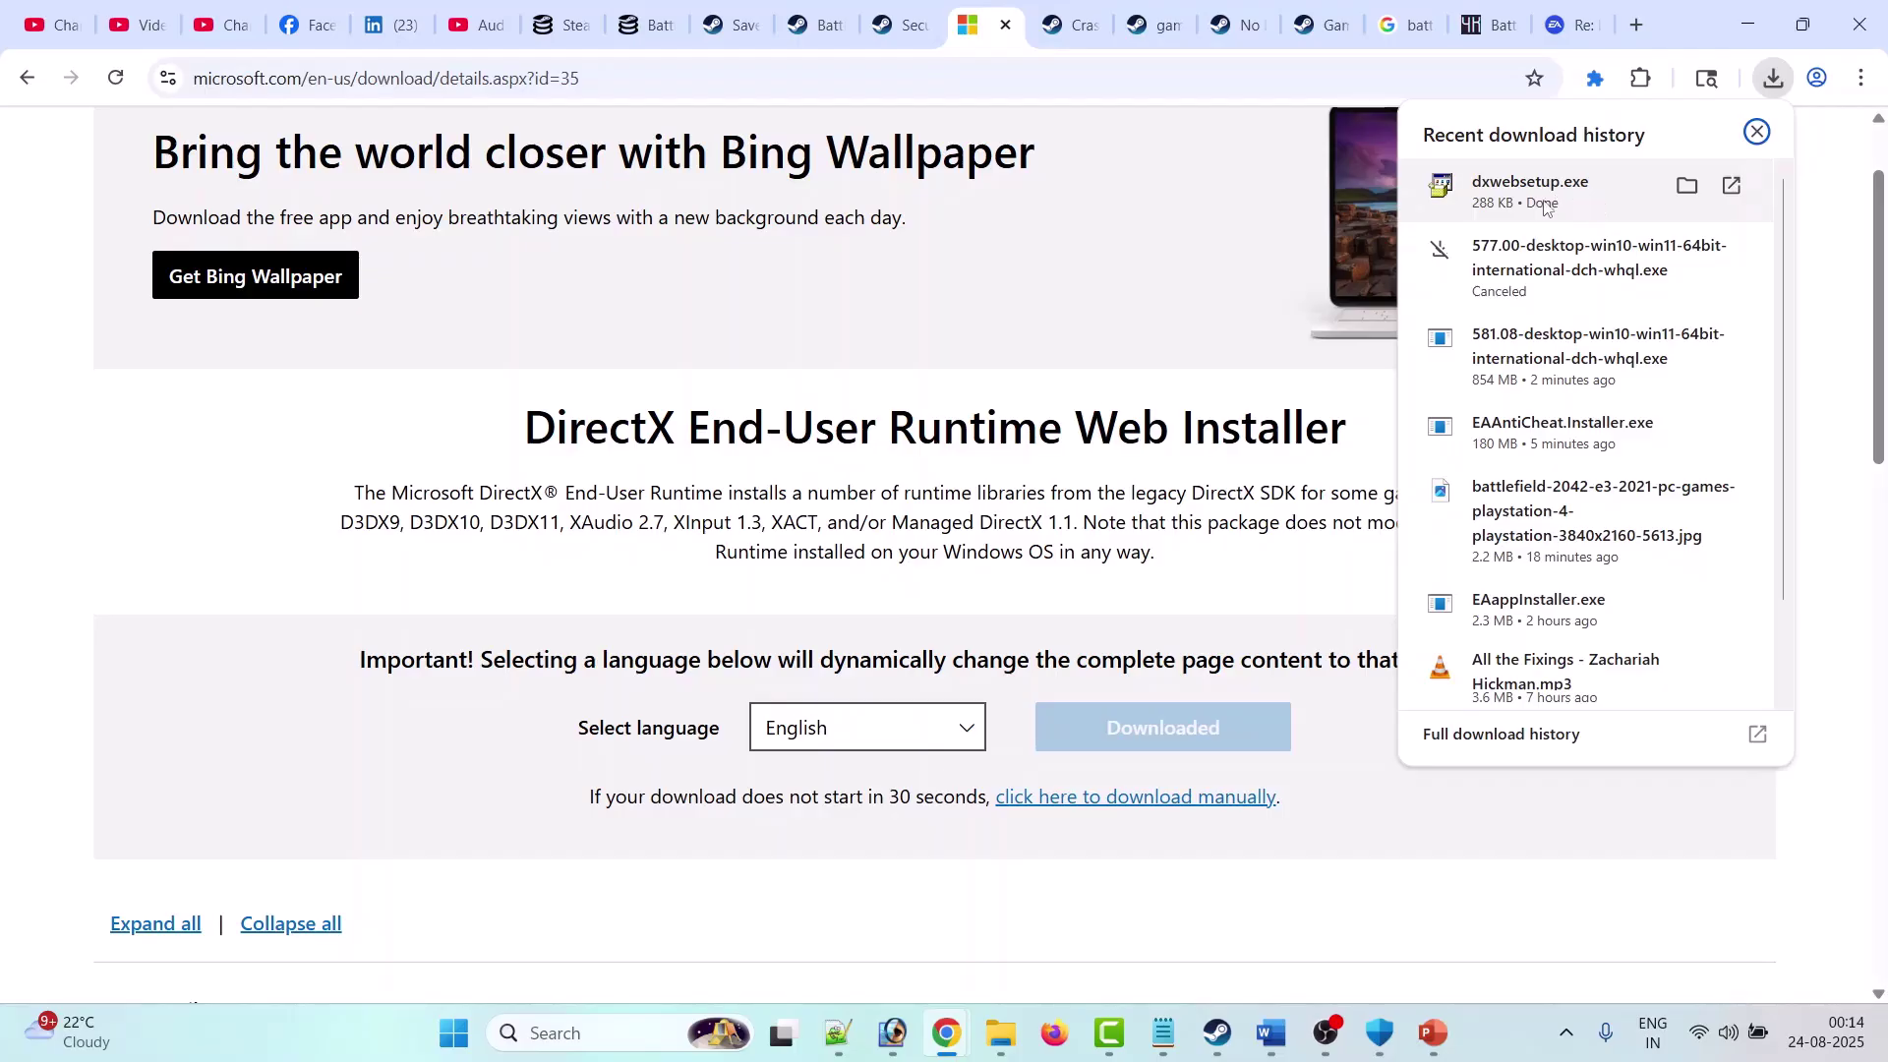
Step: Switch to Word and read the Fix 10 part on running the game as an administrator and in compatibility mode
click(1218, 1033)
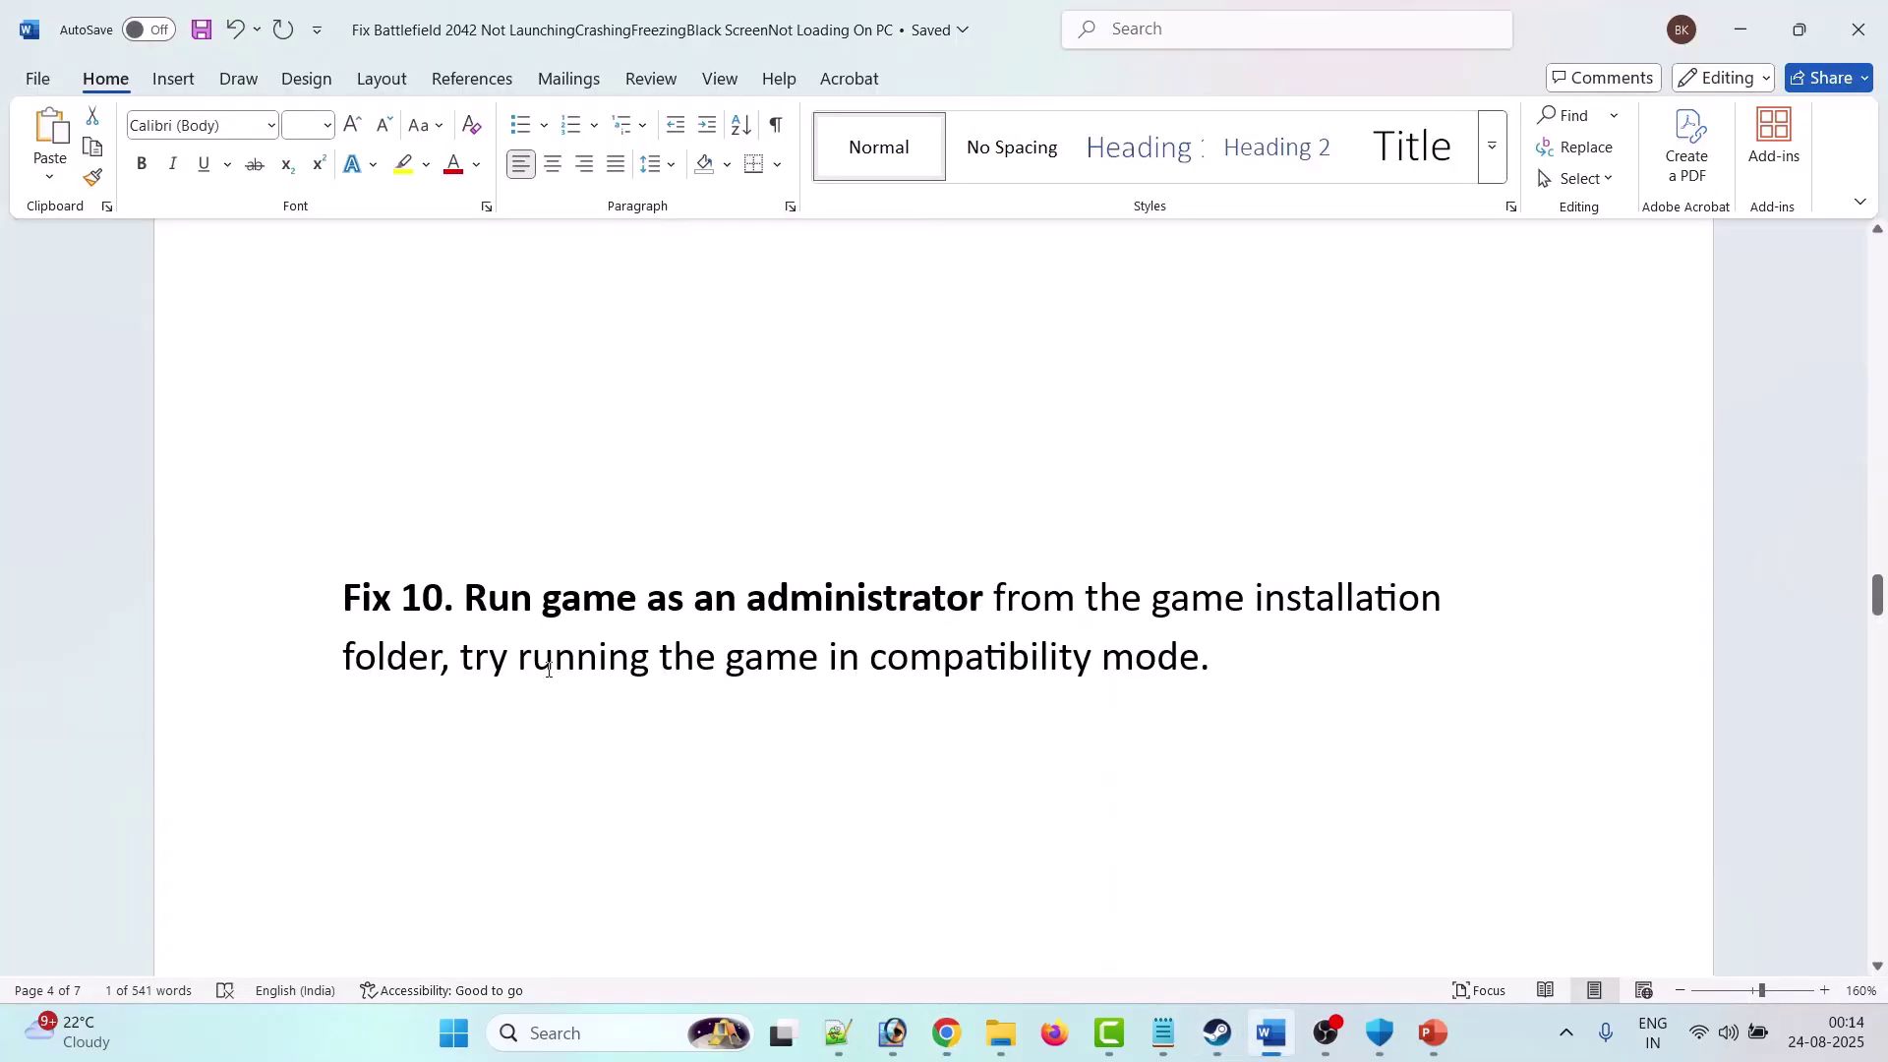
click(549, 670)
drag(482, 602, 919, 788)
click(919, 789)
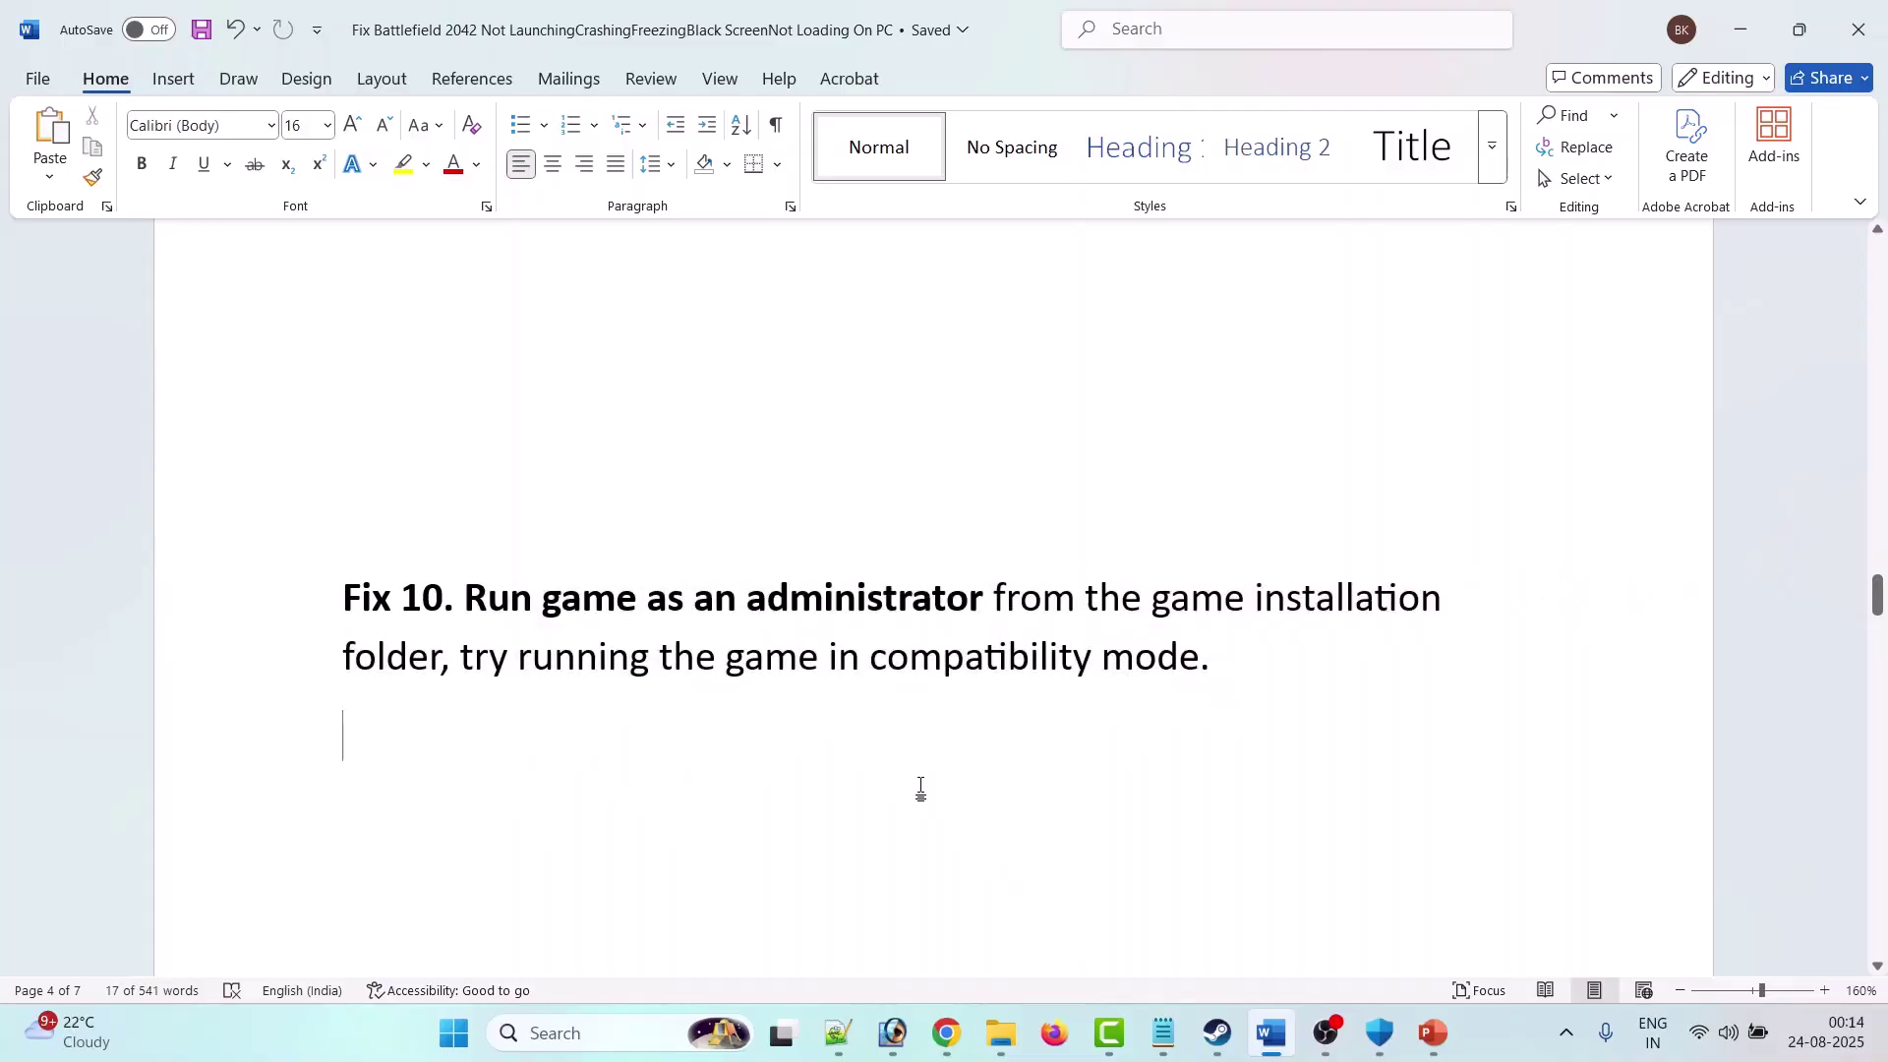
Step: Switch to Steam and browse the local files of Battlefield 2042 from the library
click(1217, 1033)
mouse_move(238, 61)
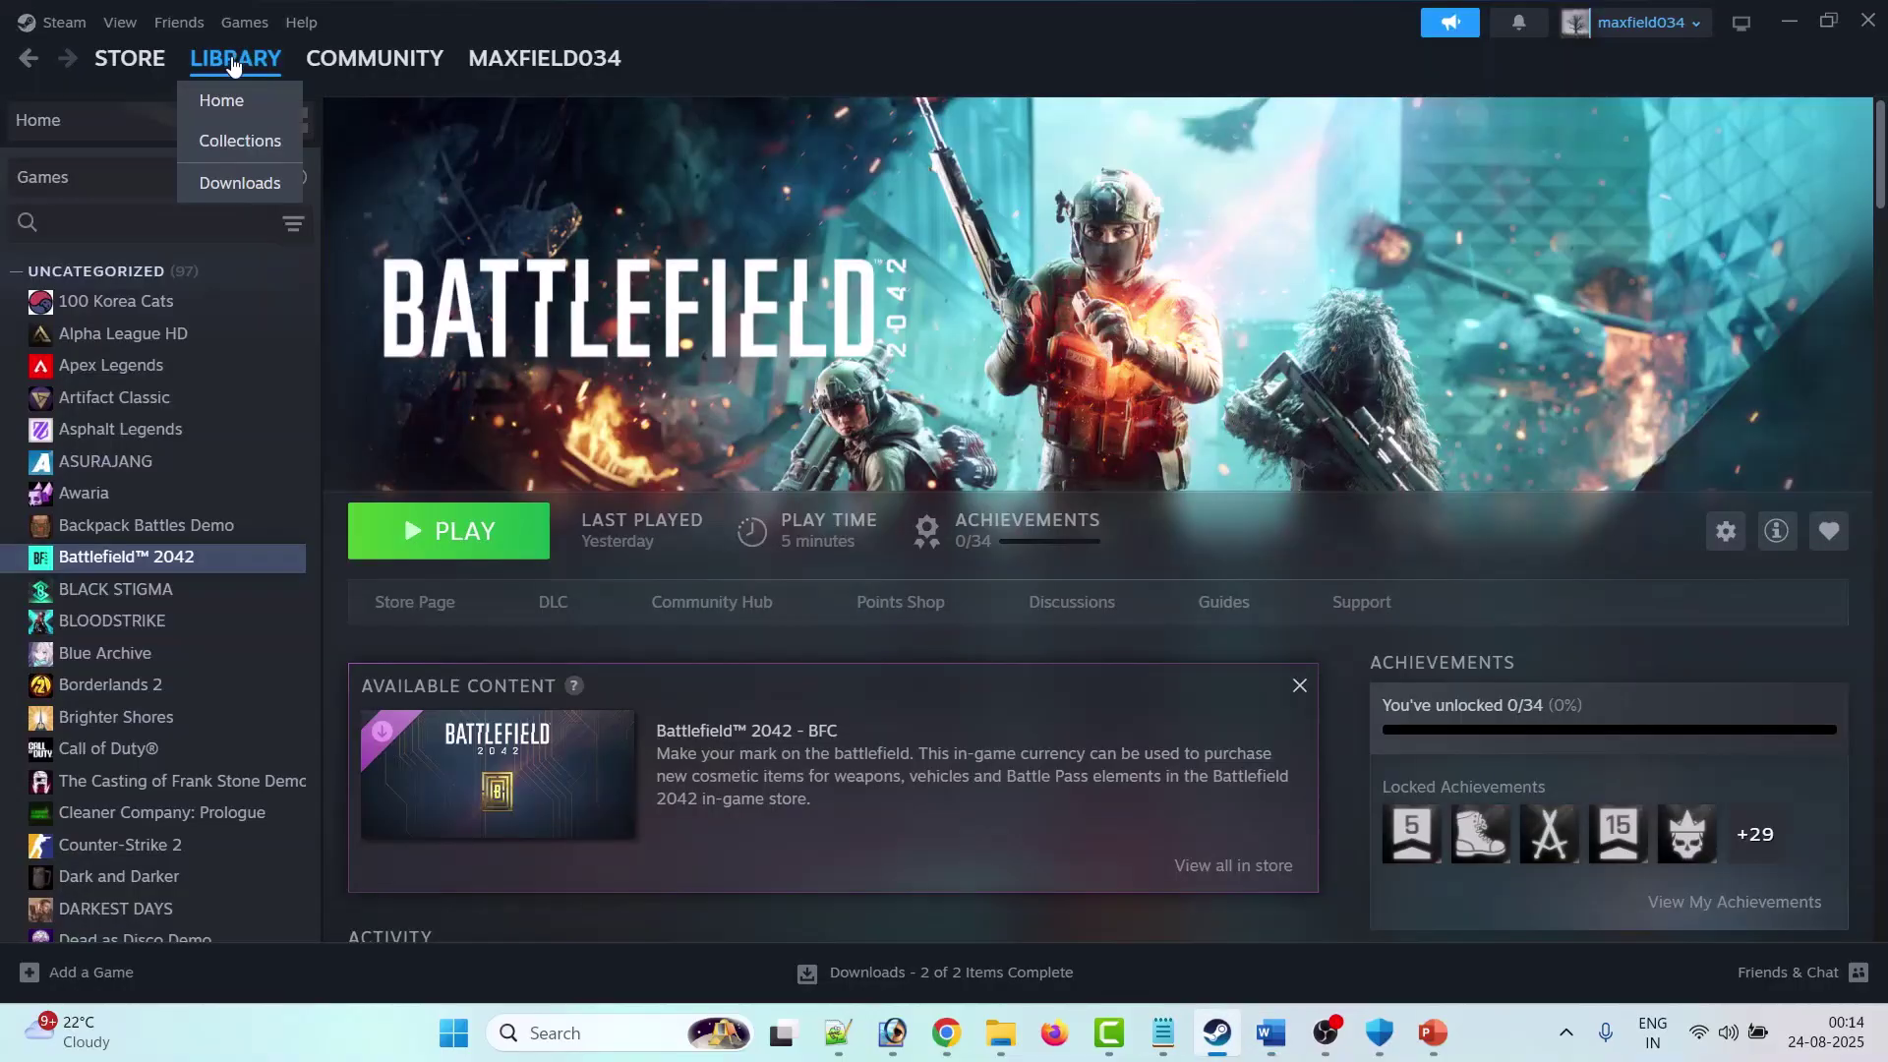
right_click(202, 557)
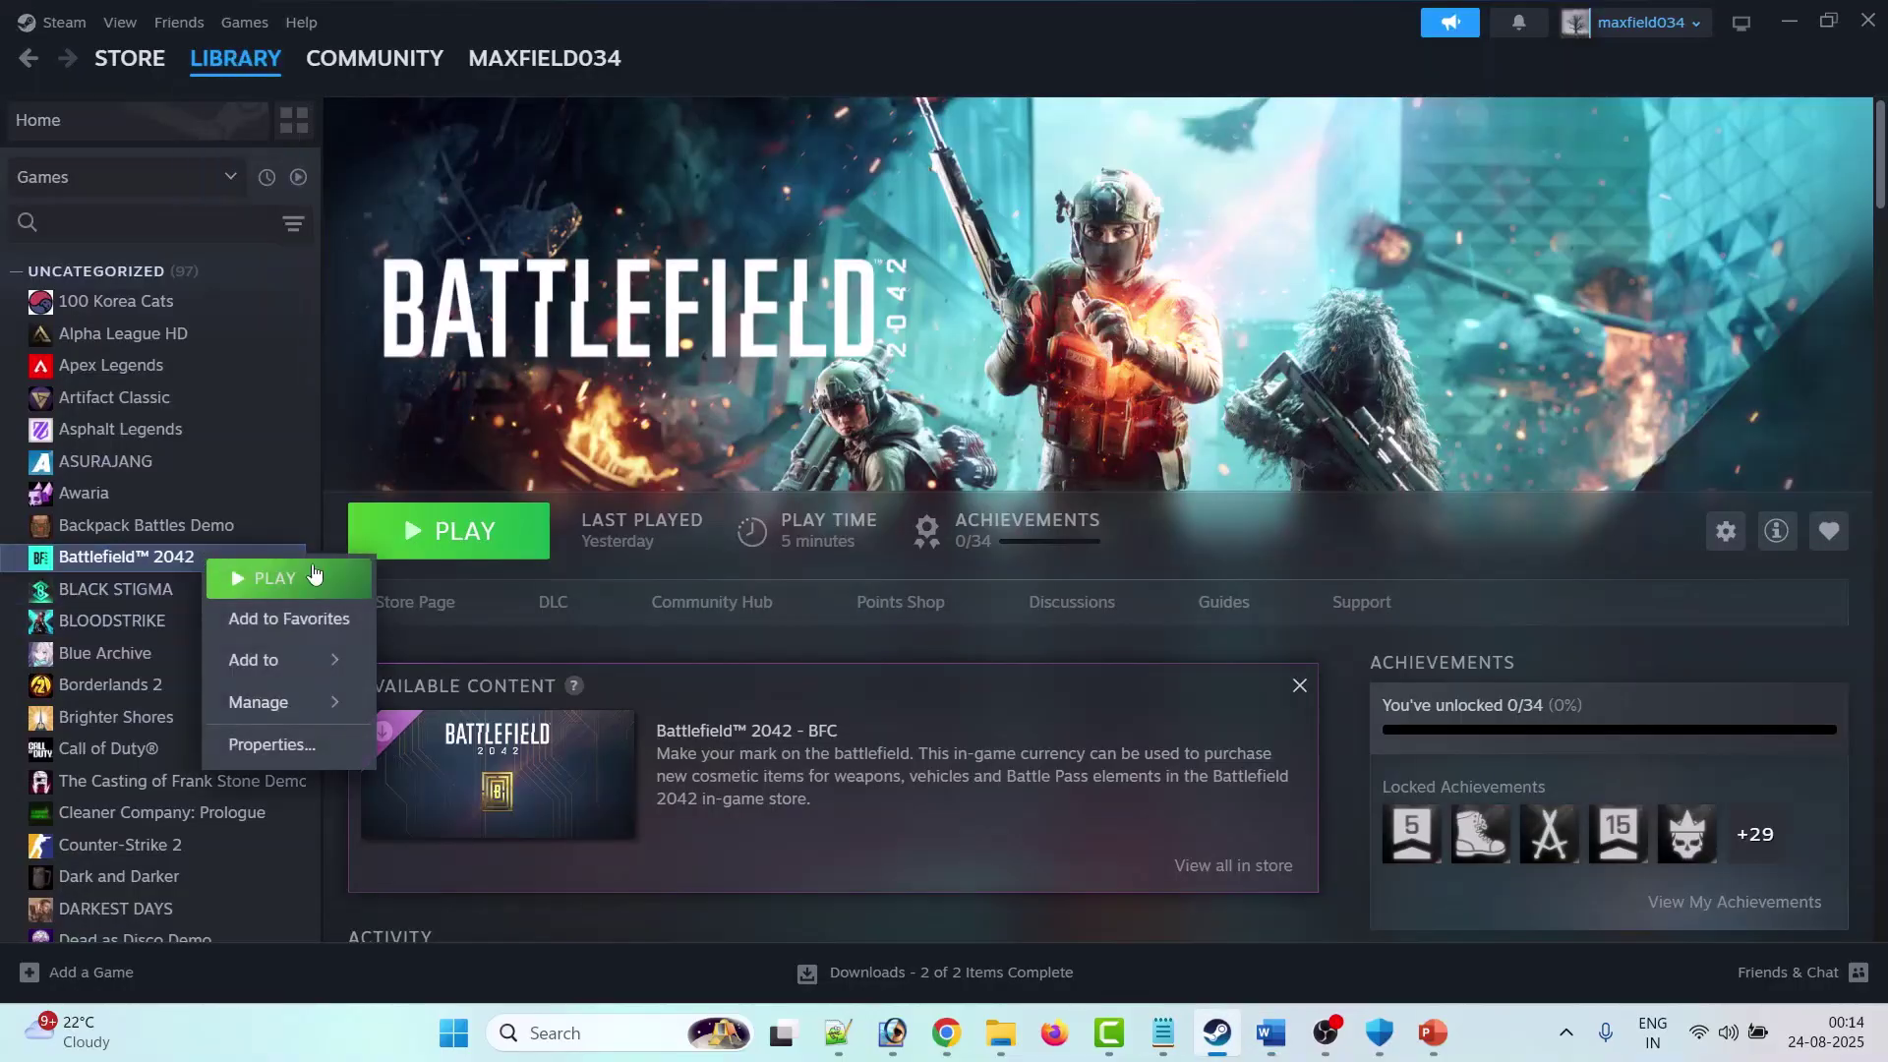
mouse_move(304, 708)
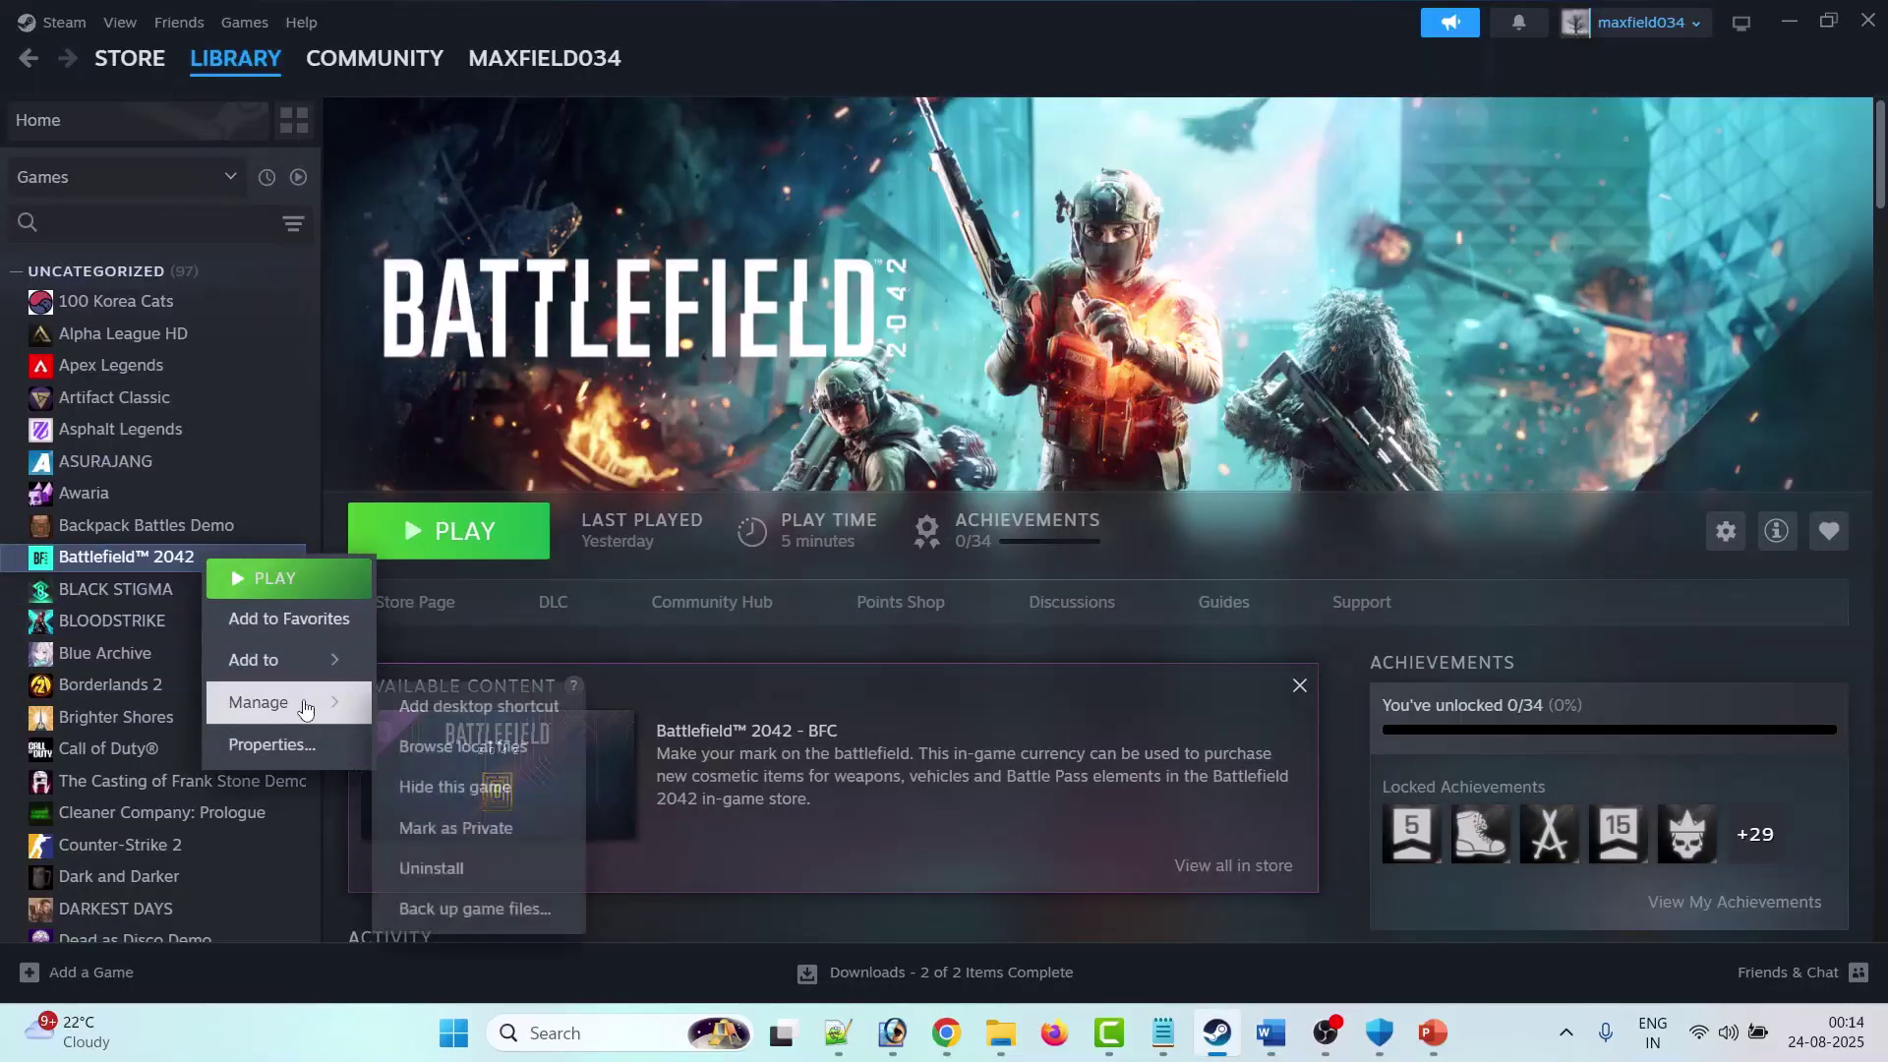
click(454, 747)
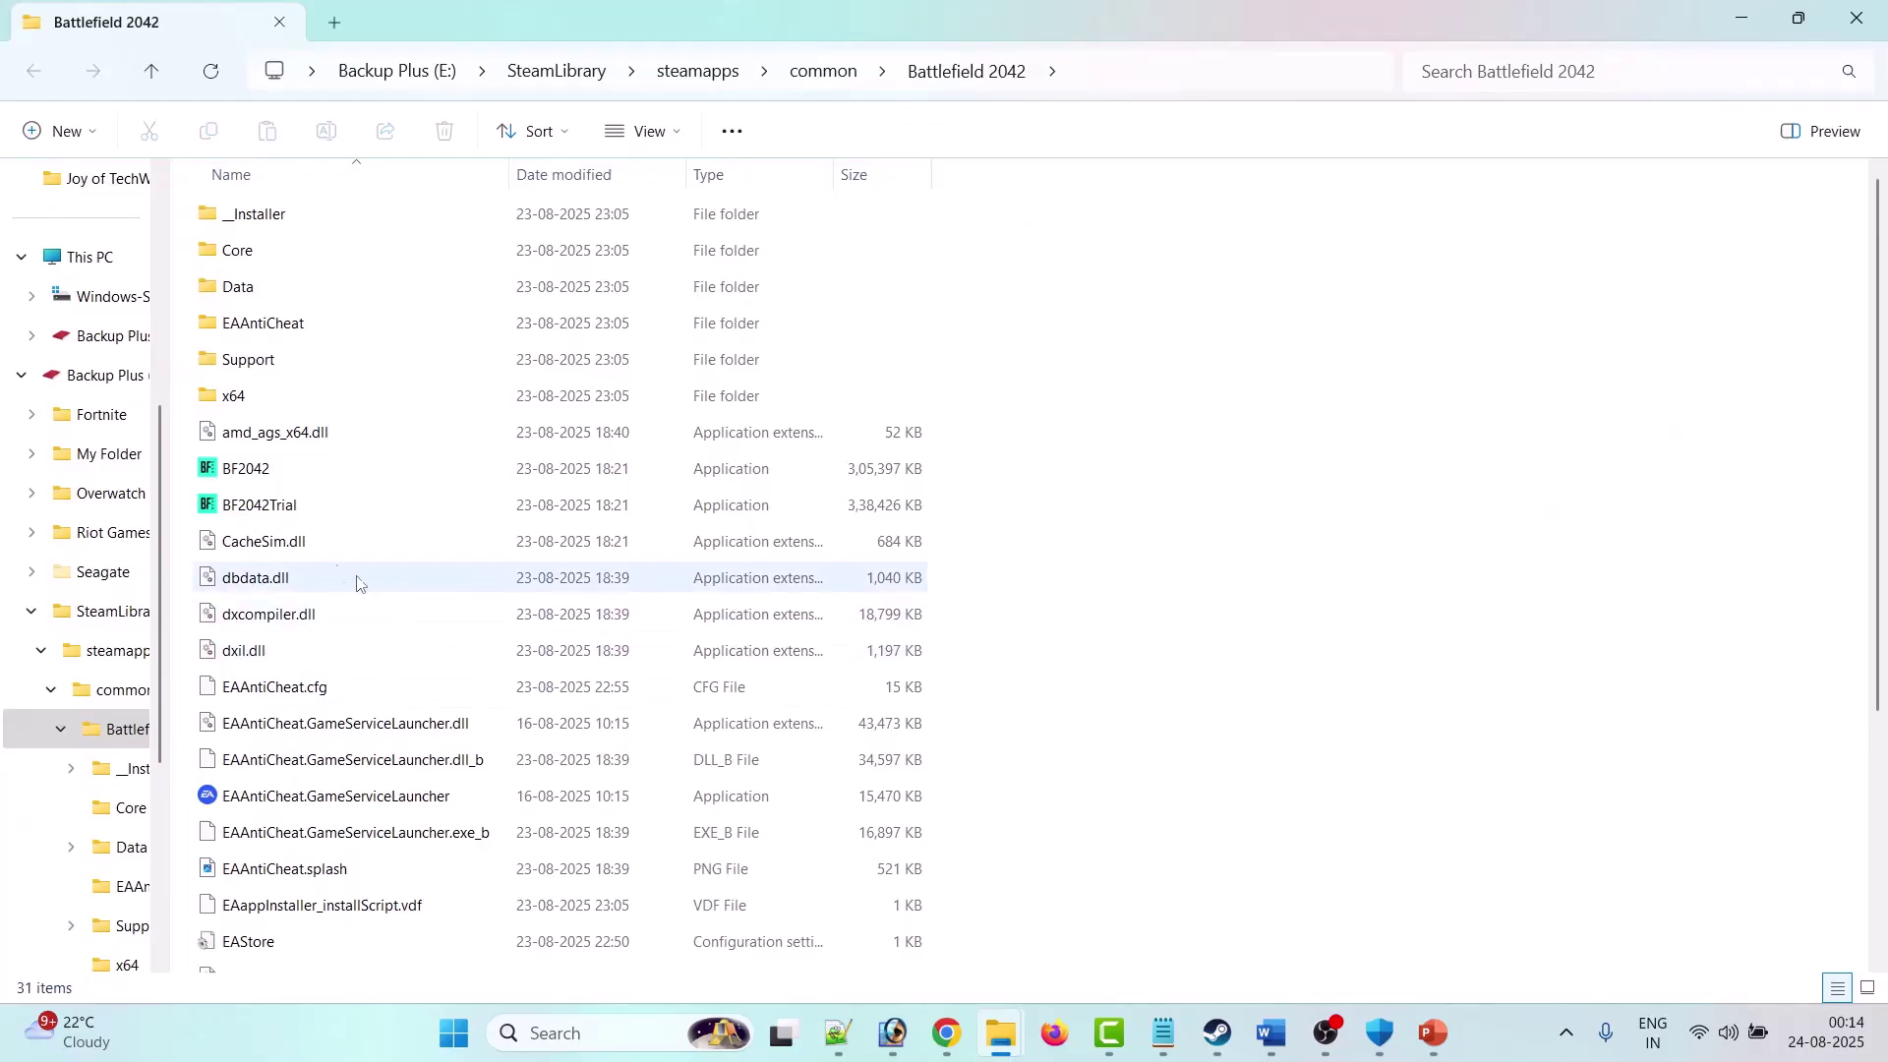
Step: Open the properties of the BF2042 application and set it to run as an administrator, applying the change
click(280, 473)
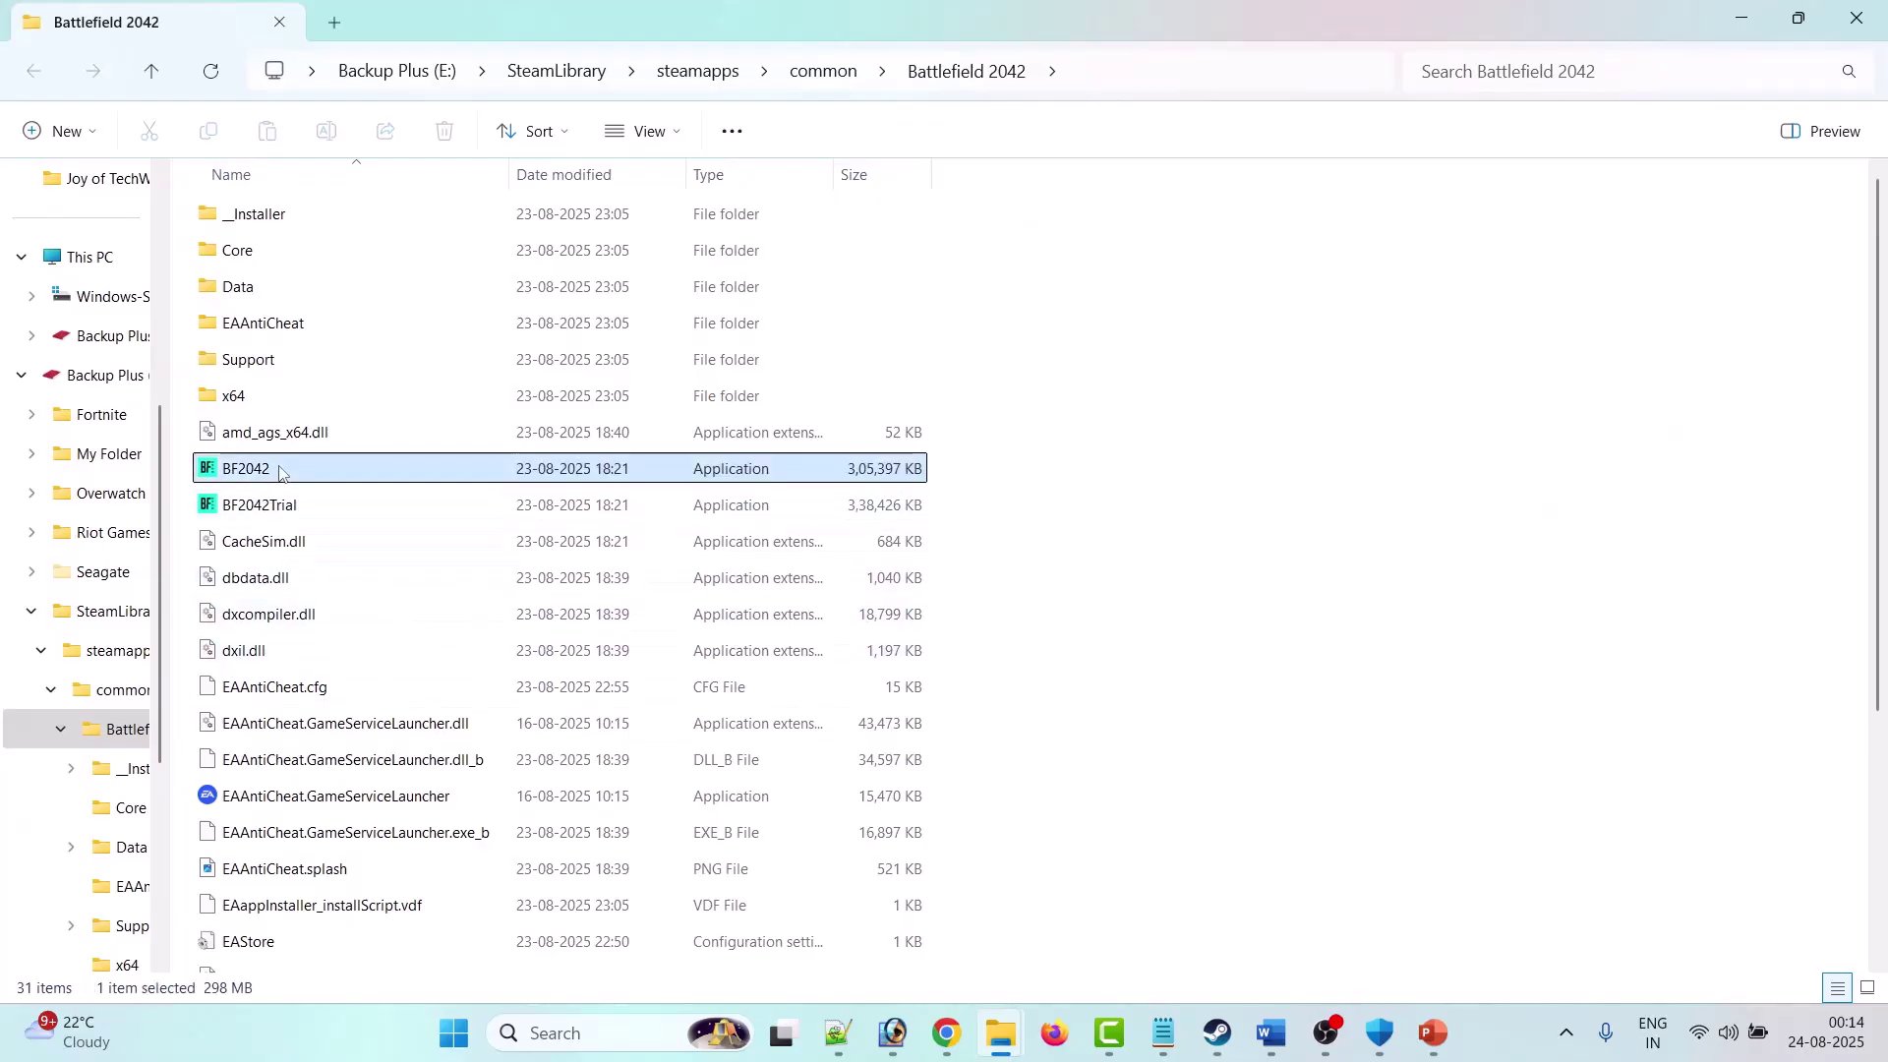
right_click(281, 473)
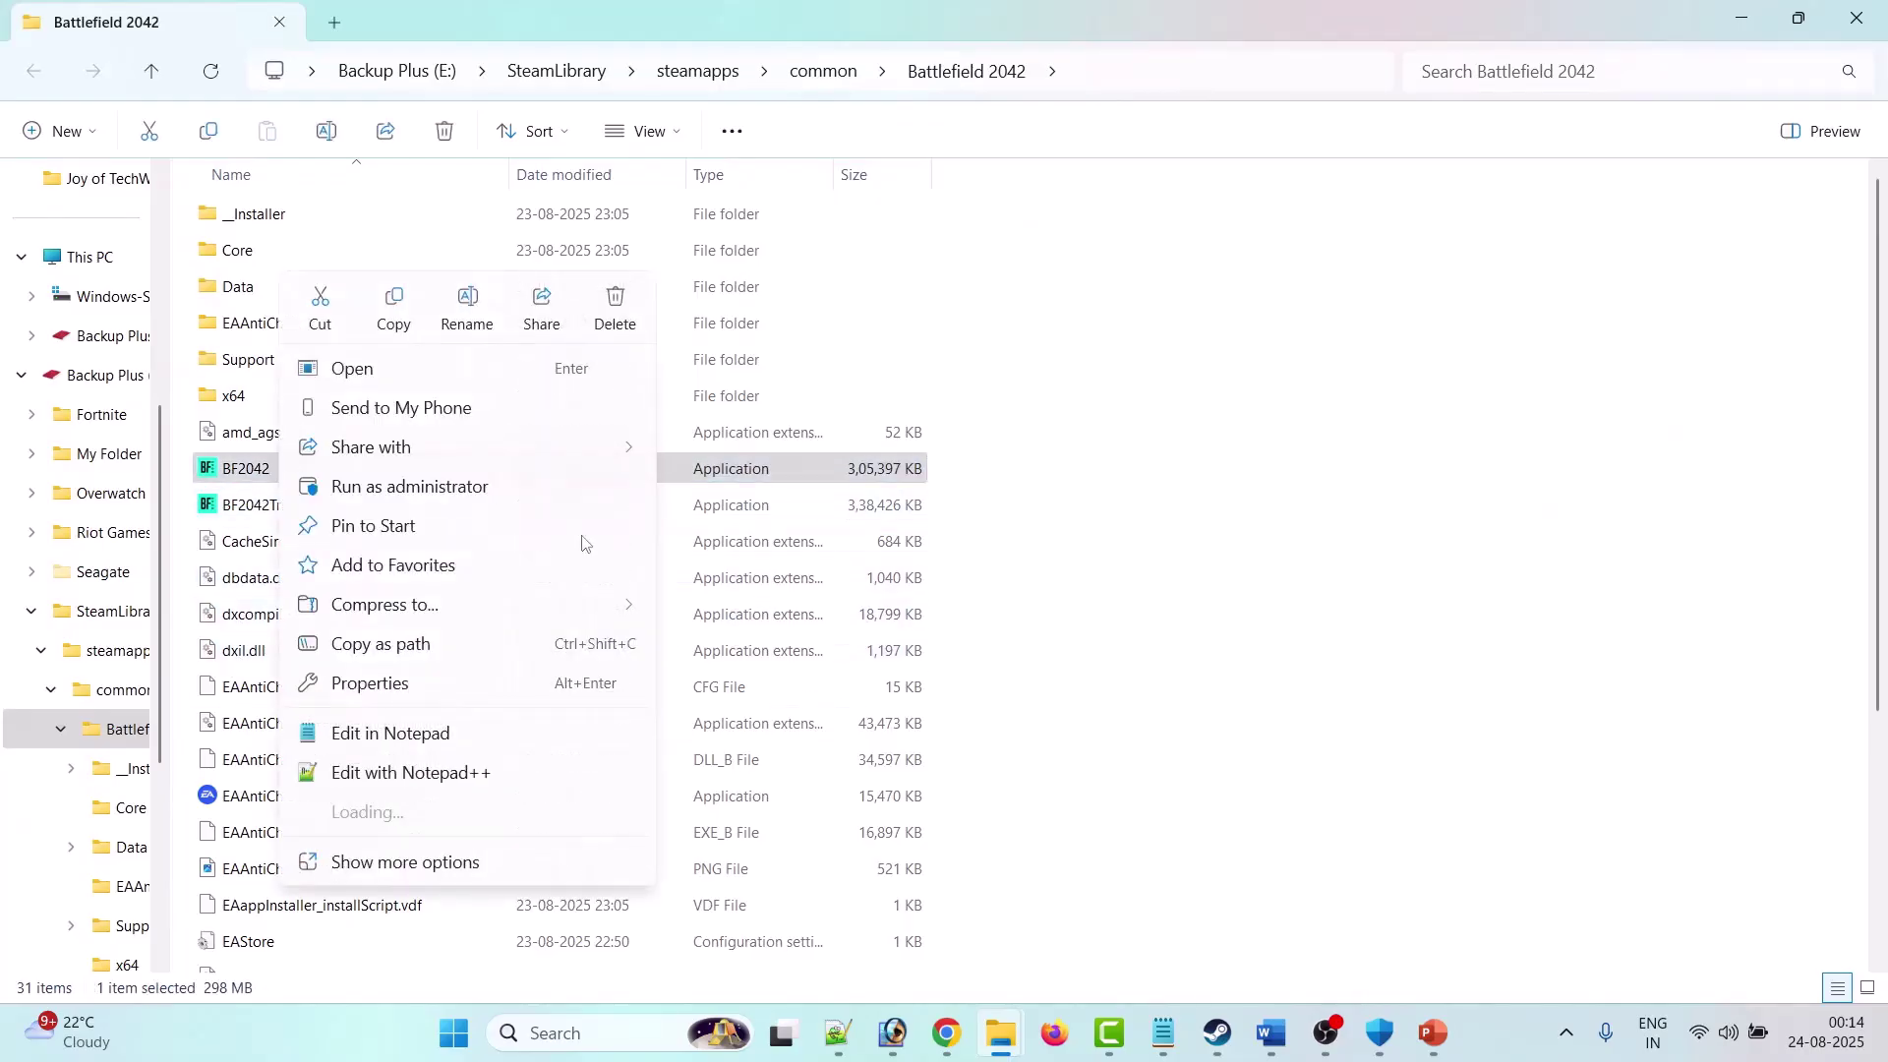
click(420, 688)
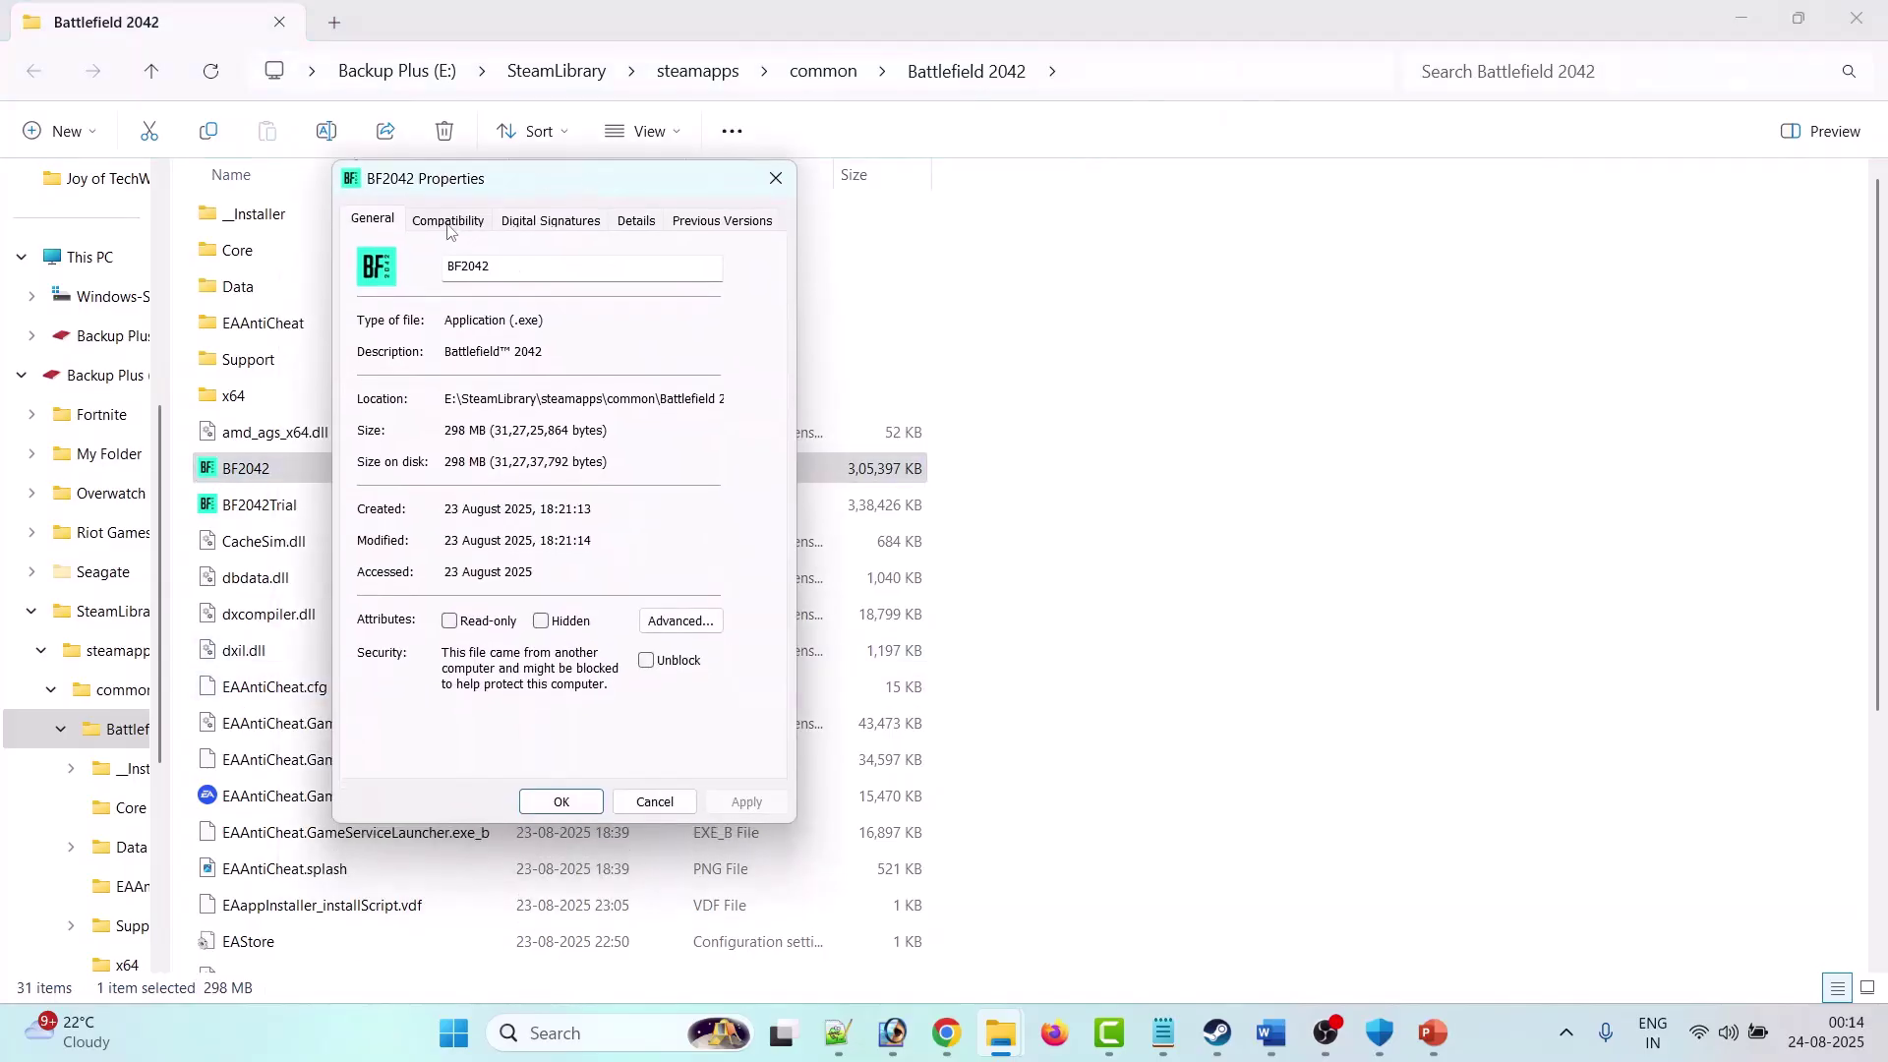
click(450, 224)
click(378, 607)
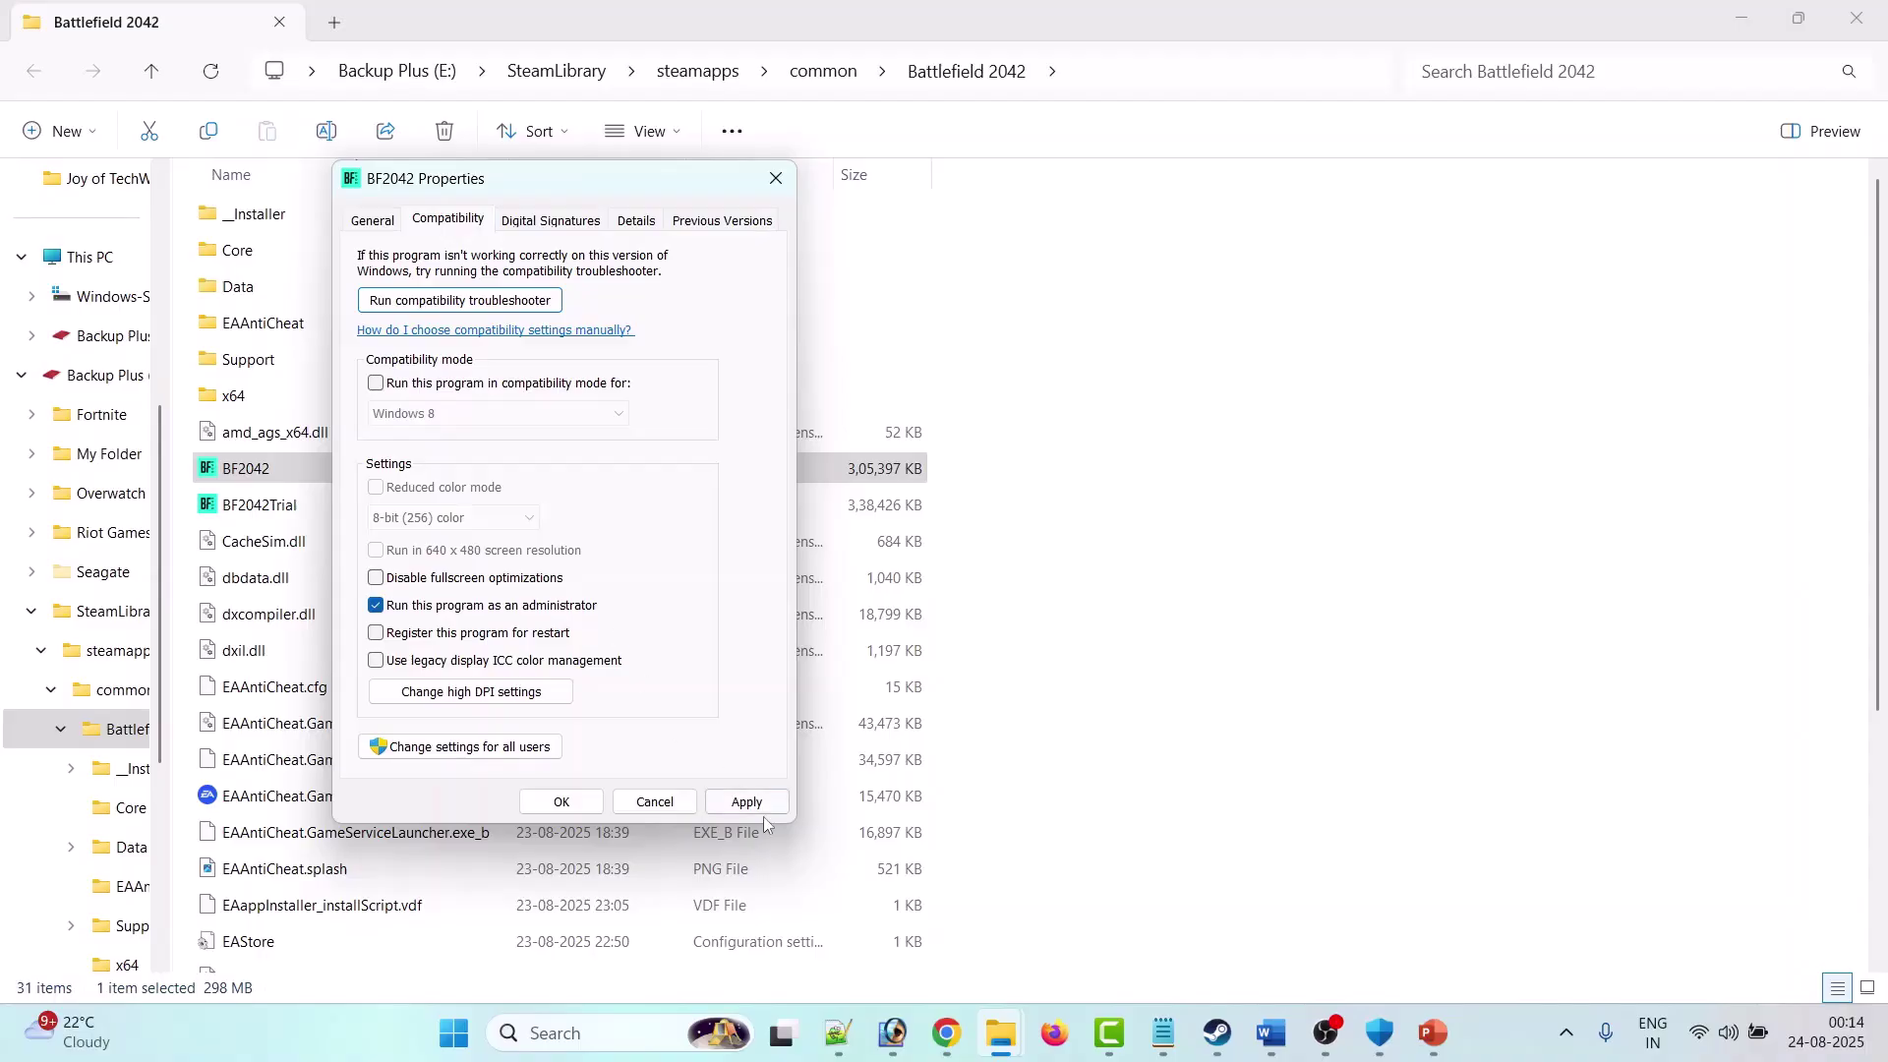
click(757, 809)
click(264, 477)
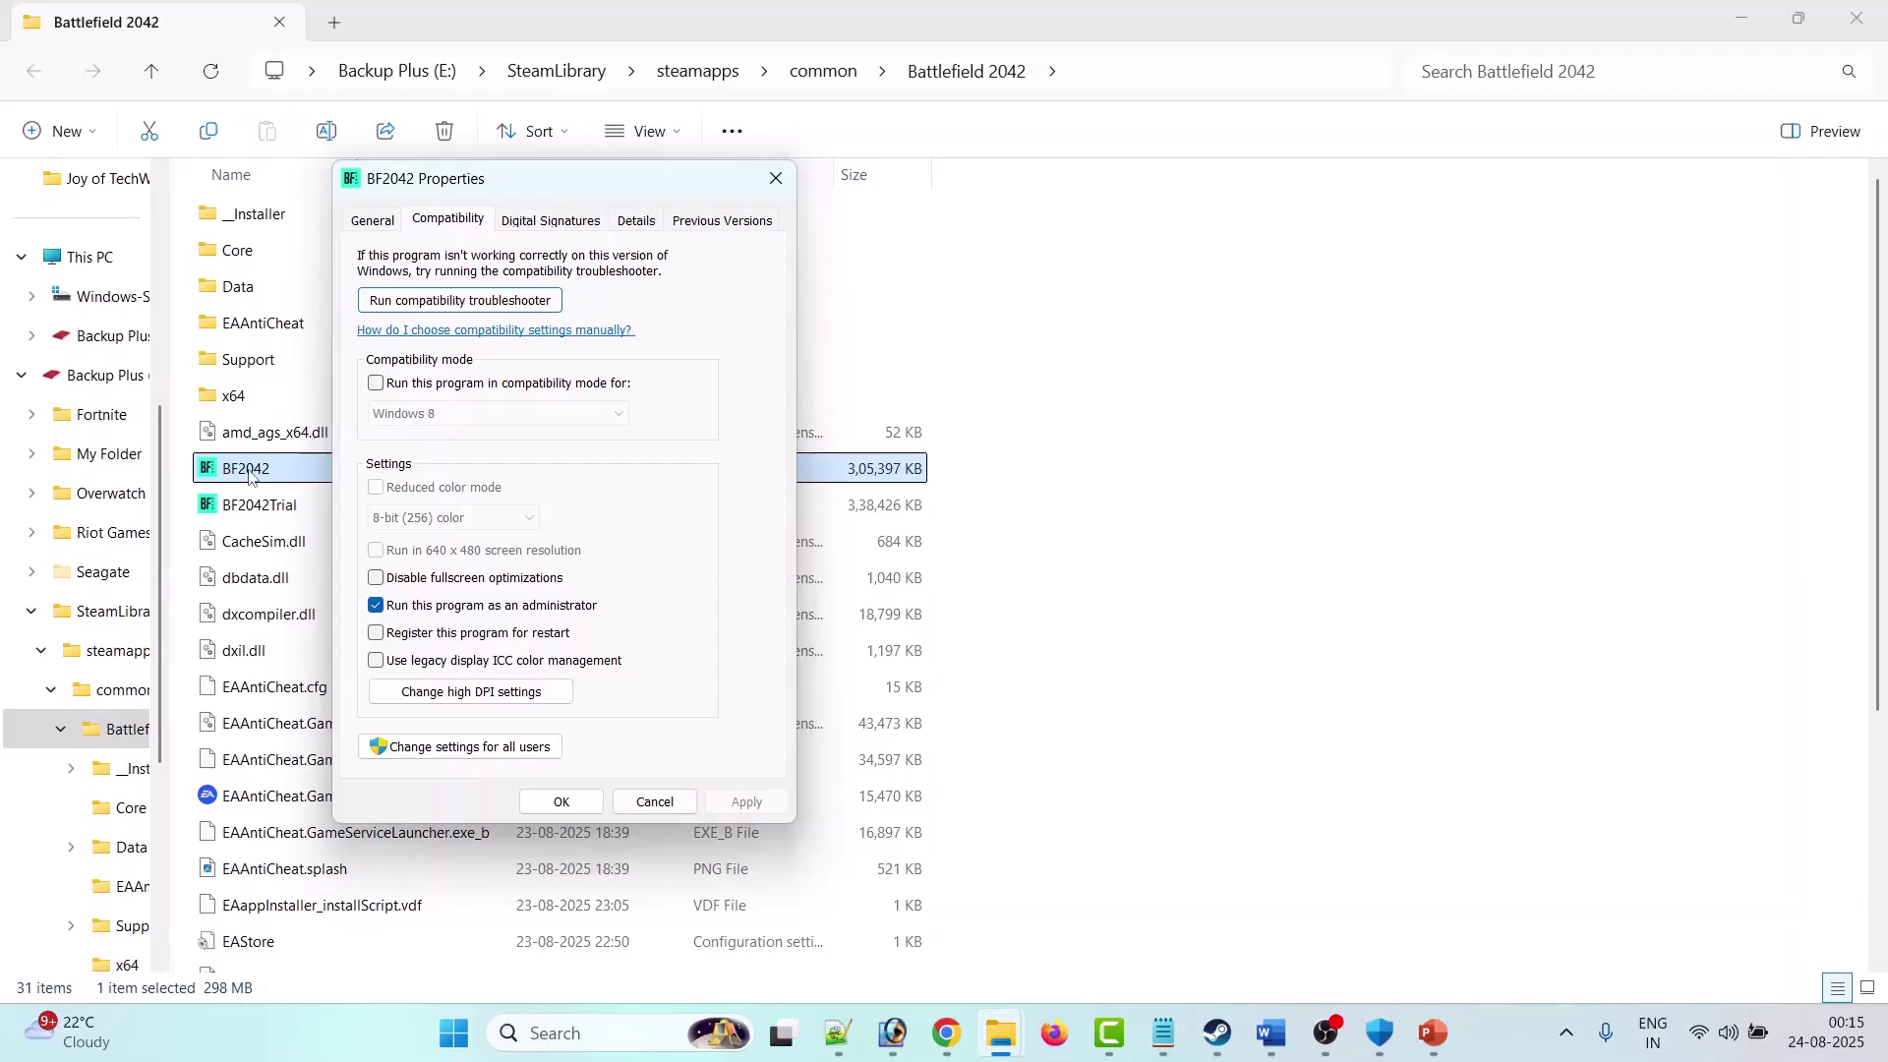
click(562, 565)
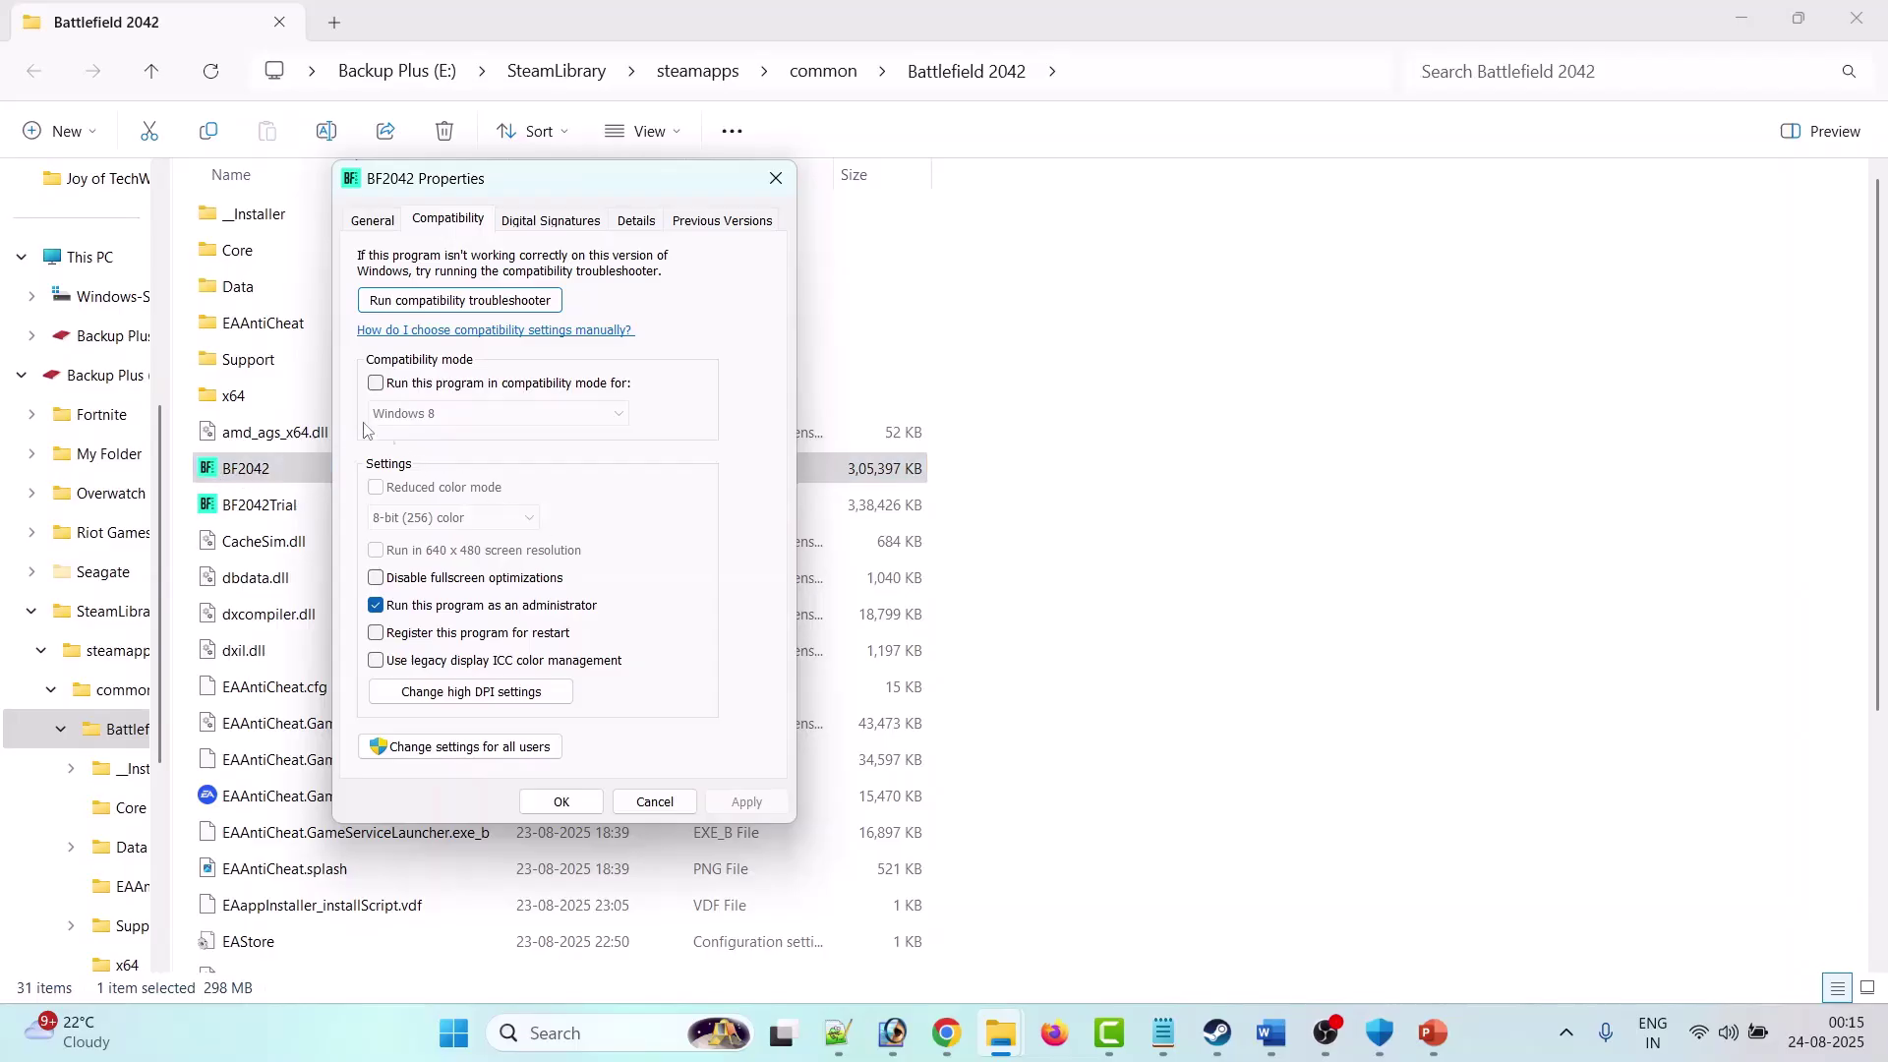
Step: Enable compatibility mode for BF2042 with Windows 8 and apply it
click(376, 384)
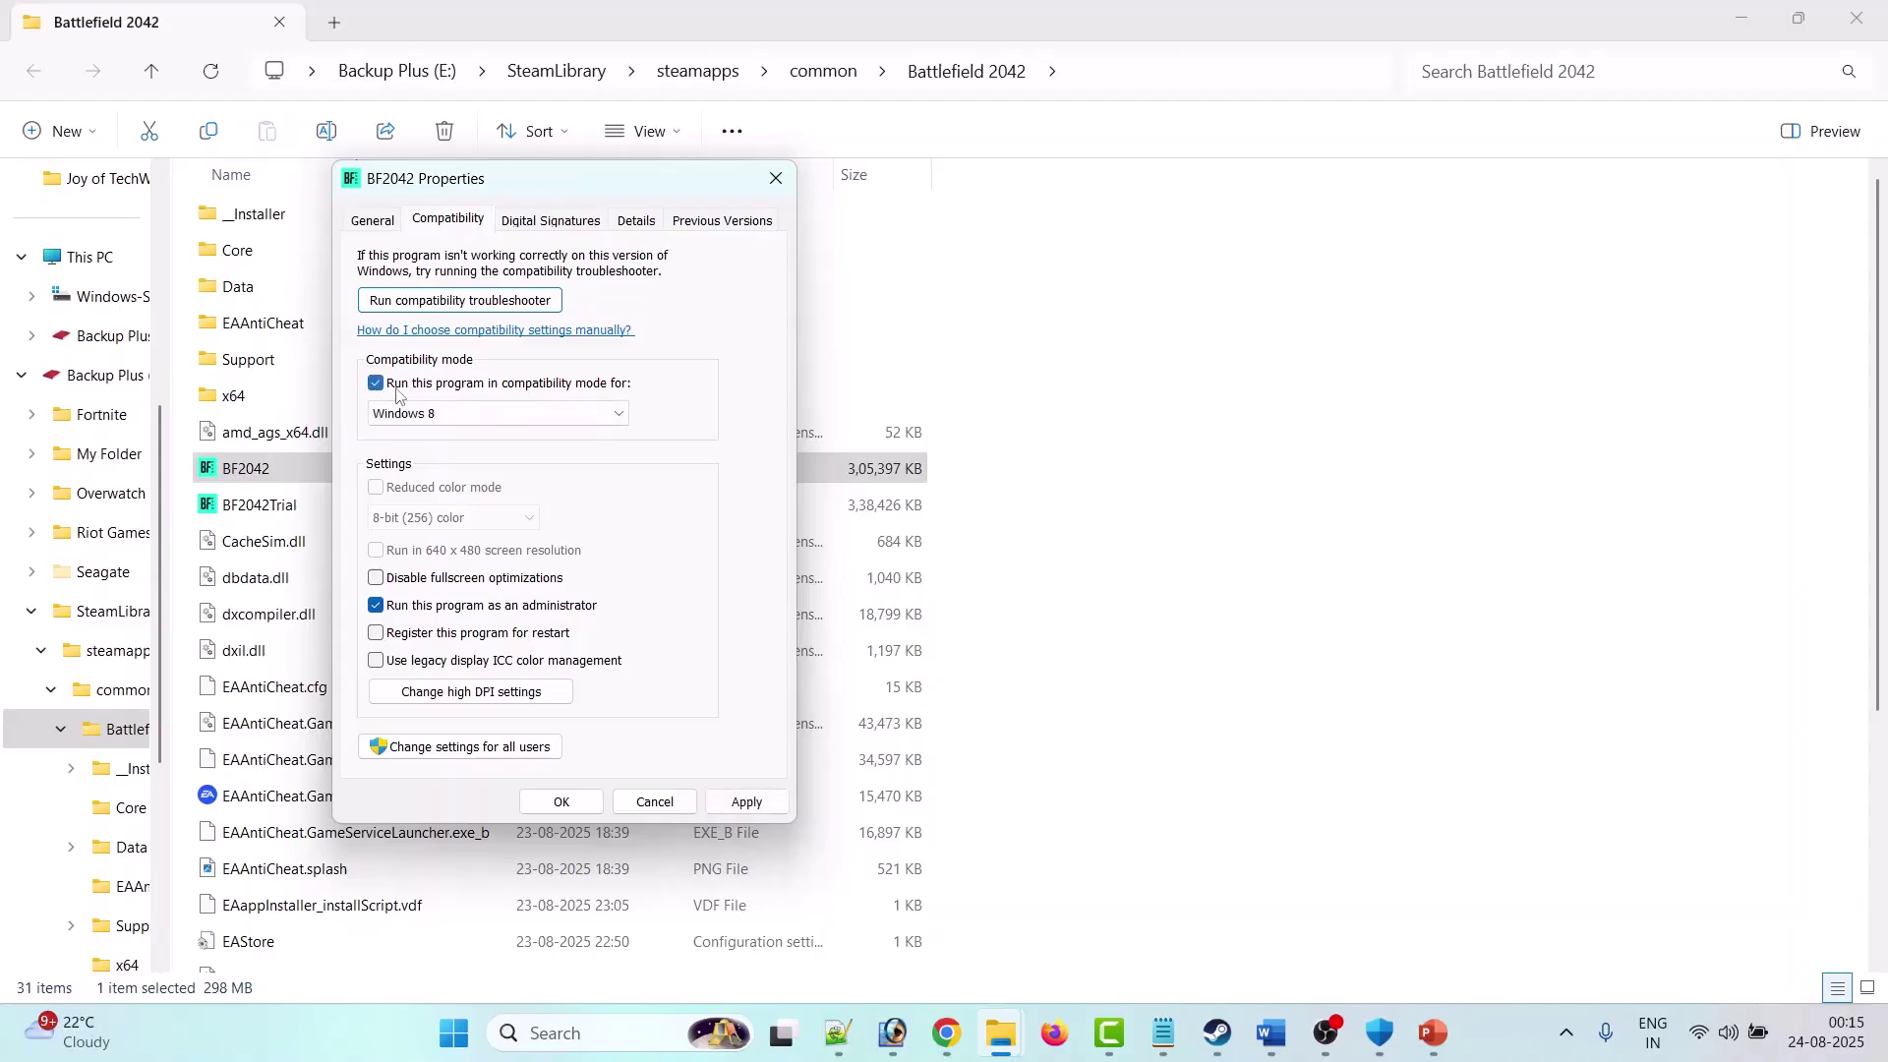
click(624, 413)
click(458, 502)
click(743, 802)
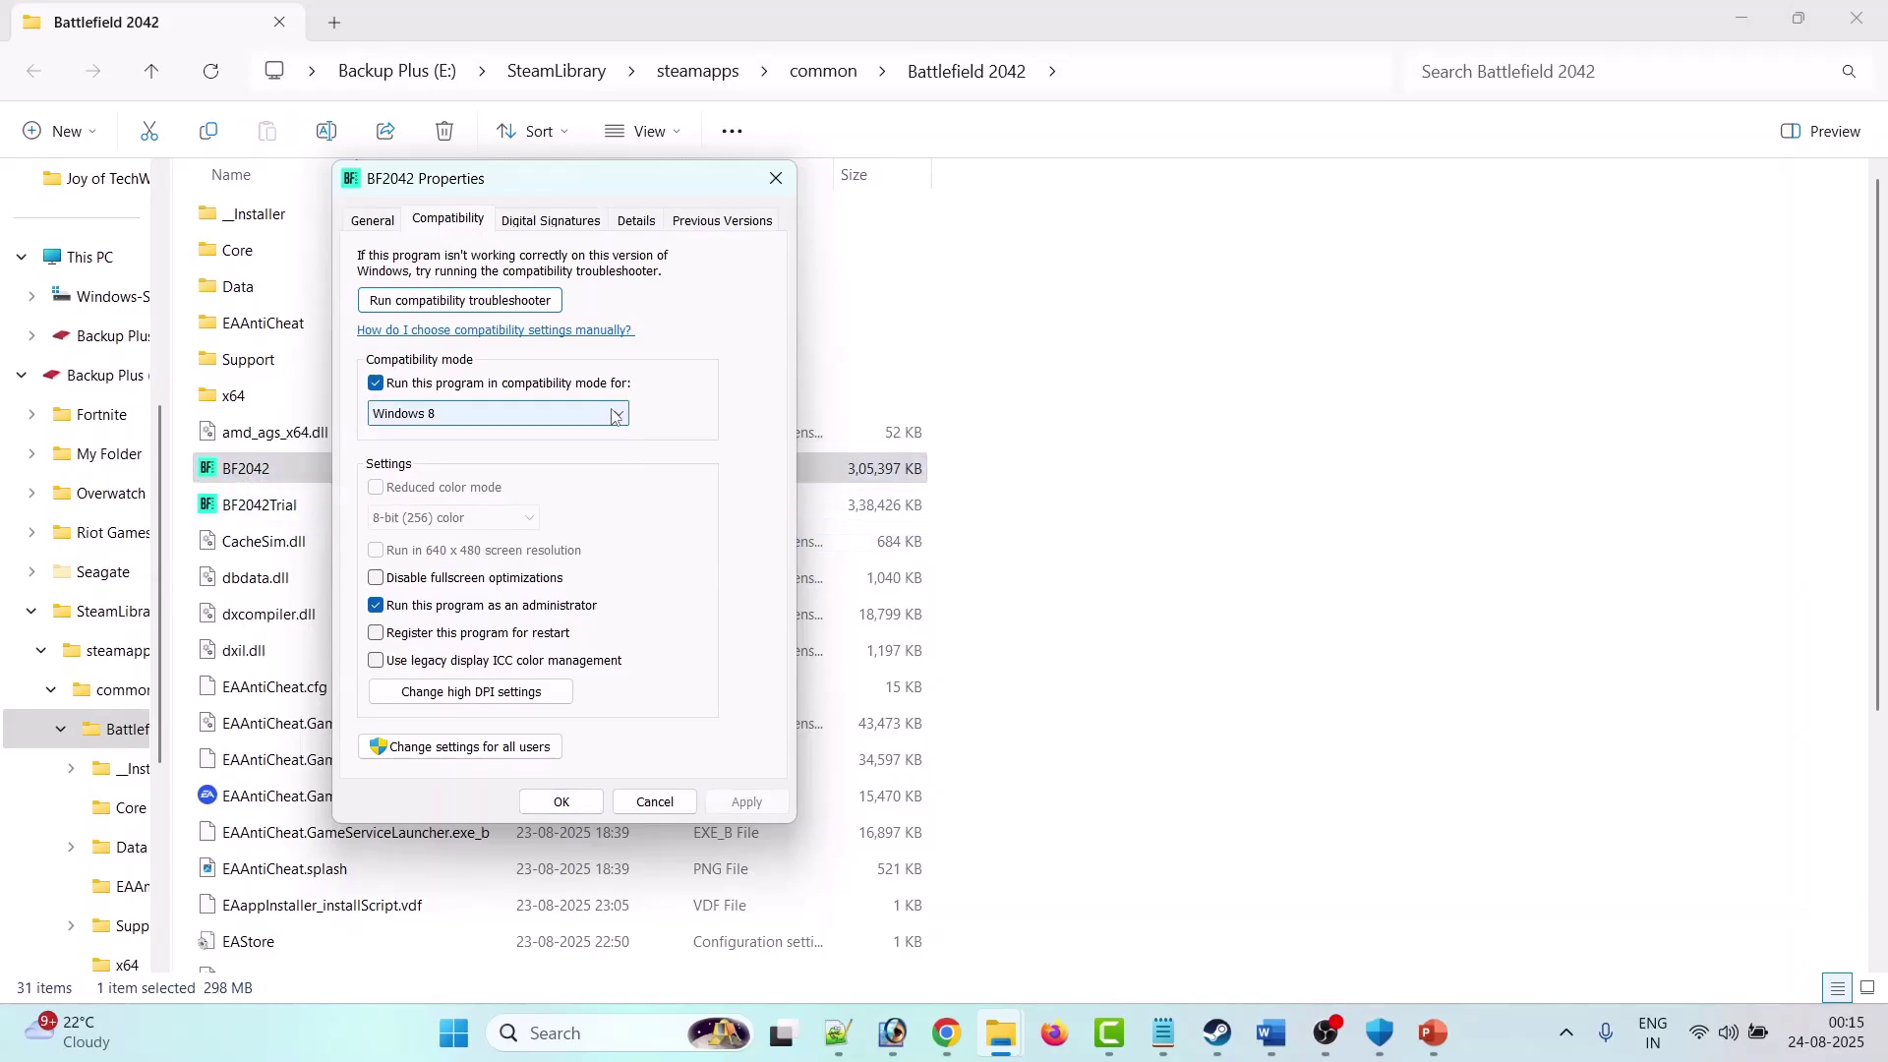
Step: Set BF2042's compatibility mode to Windows 7, disable fullscreen optimizations and save the properties
click(447, 414)
click(442, 489)
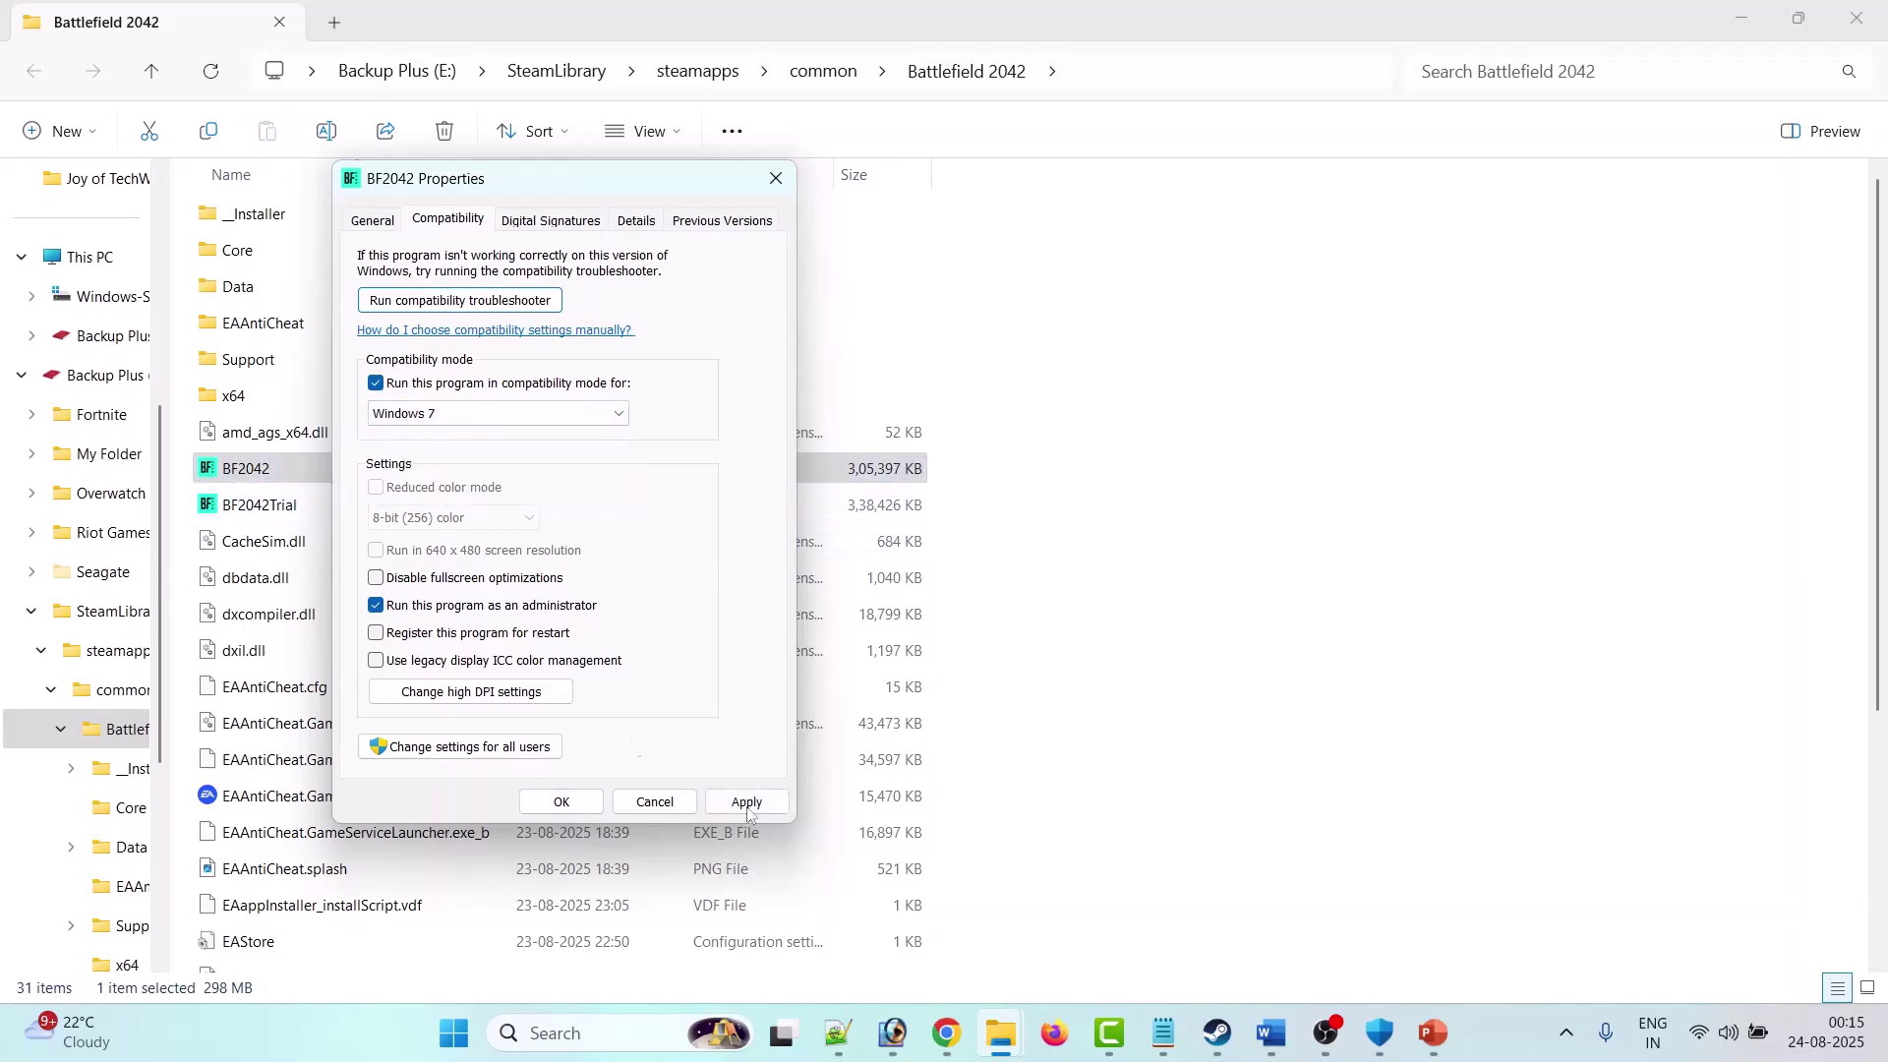
click(744, 803)
click(376, 580)
click(746, 801)
click(562, 802)
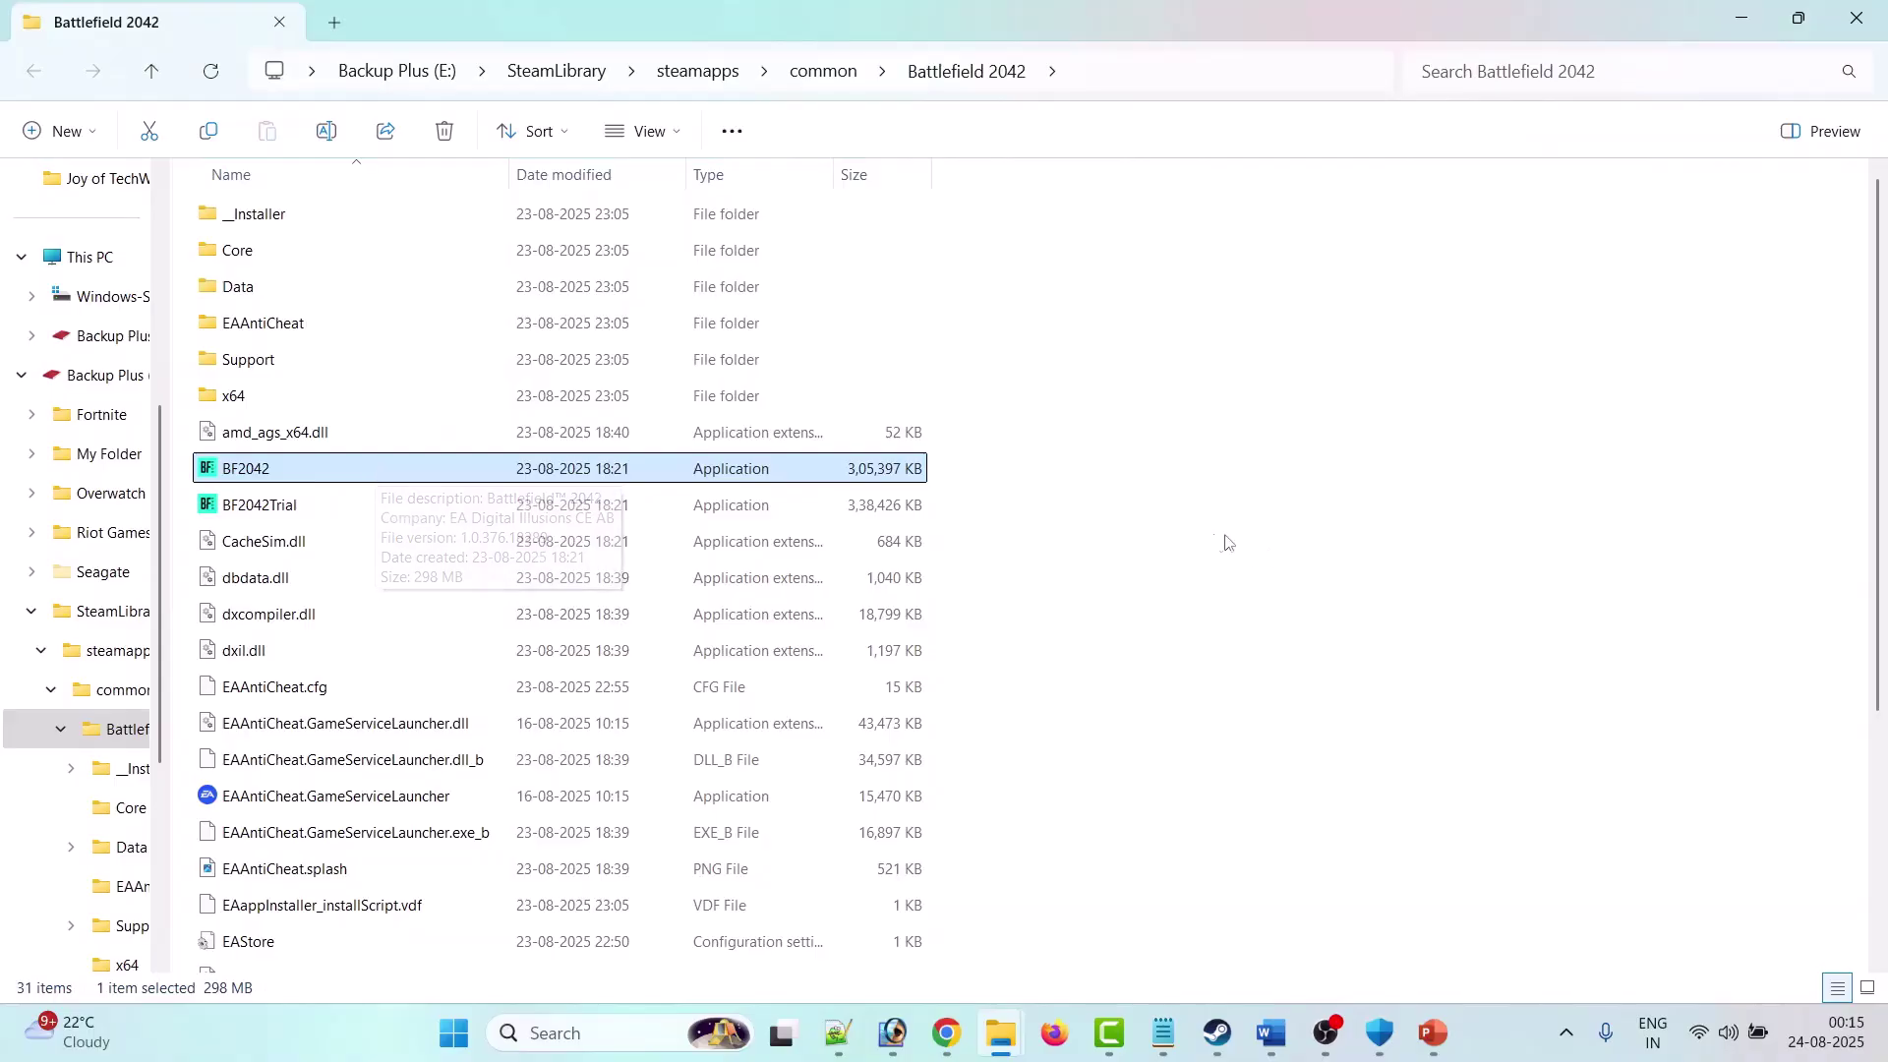
Step: Set the EAAntiCheat.GameServiceLauncher application to run as an administrator and save its properties
click(258, 513)
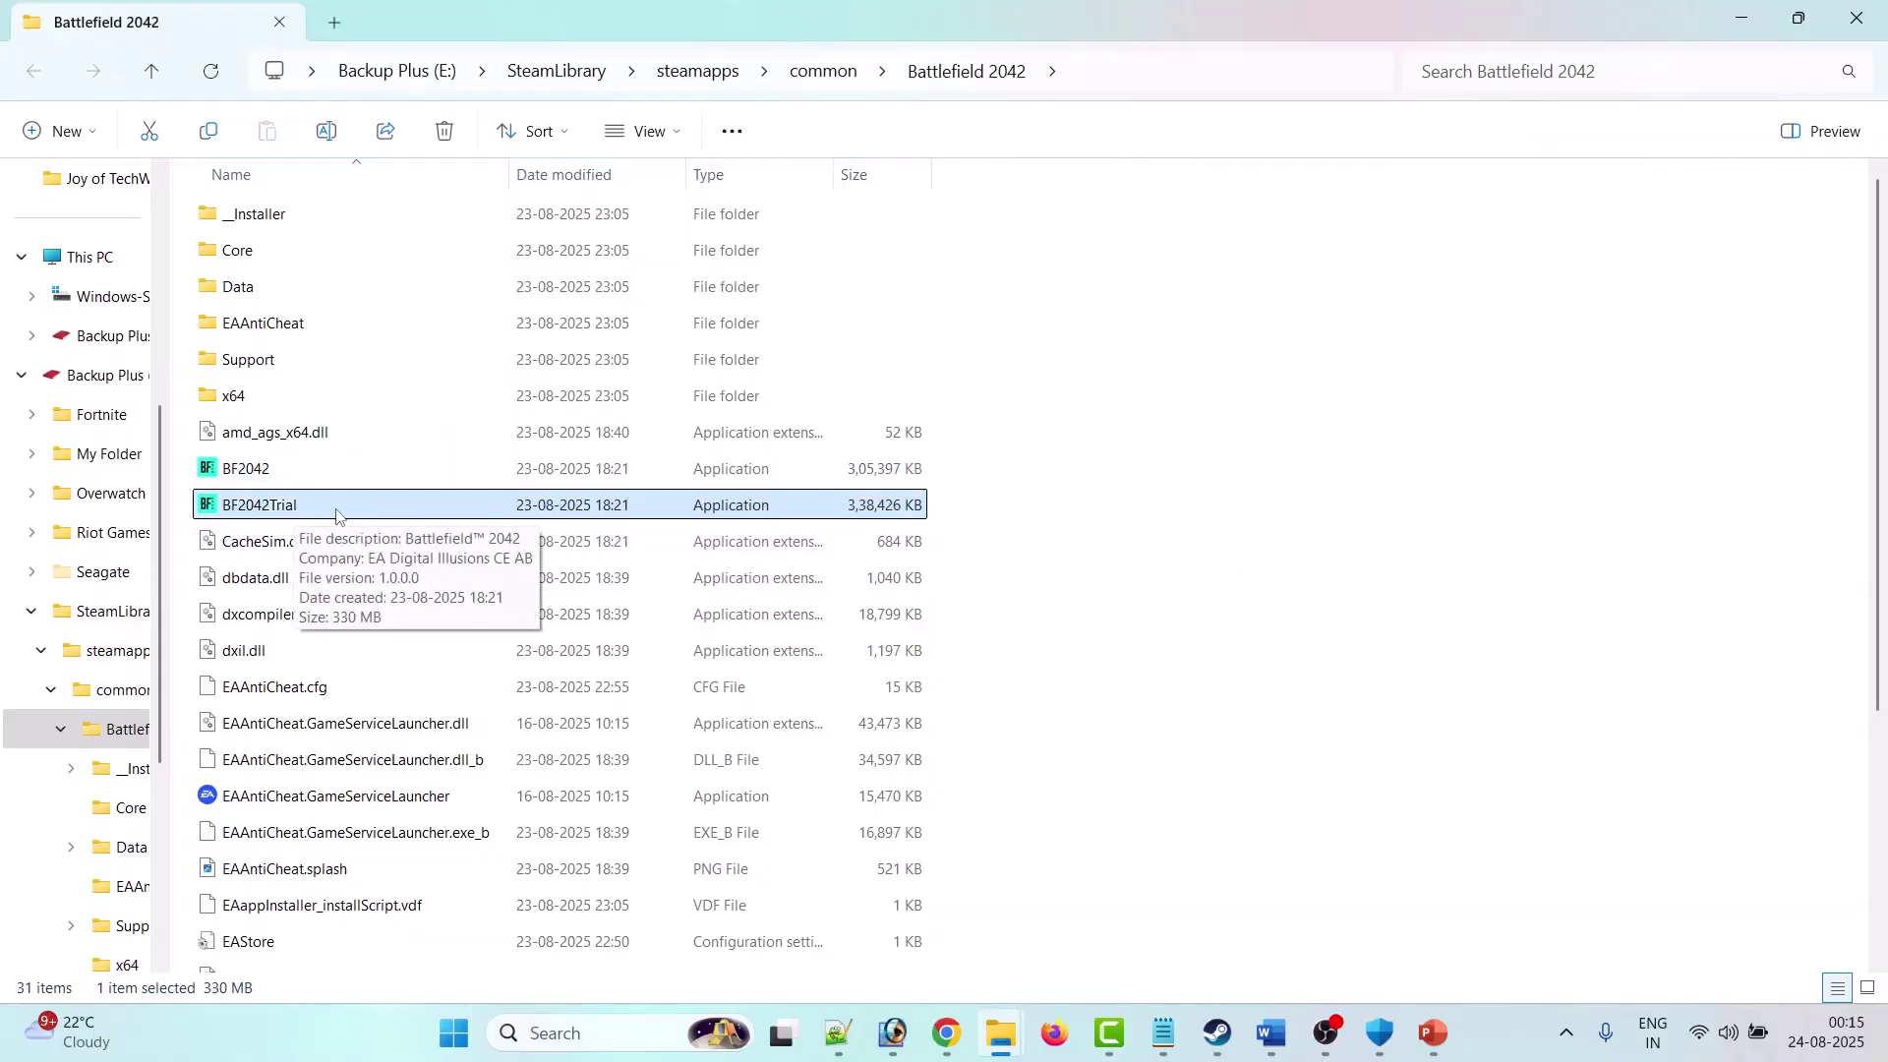
click(1249, 566)
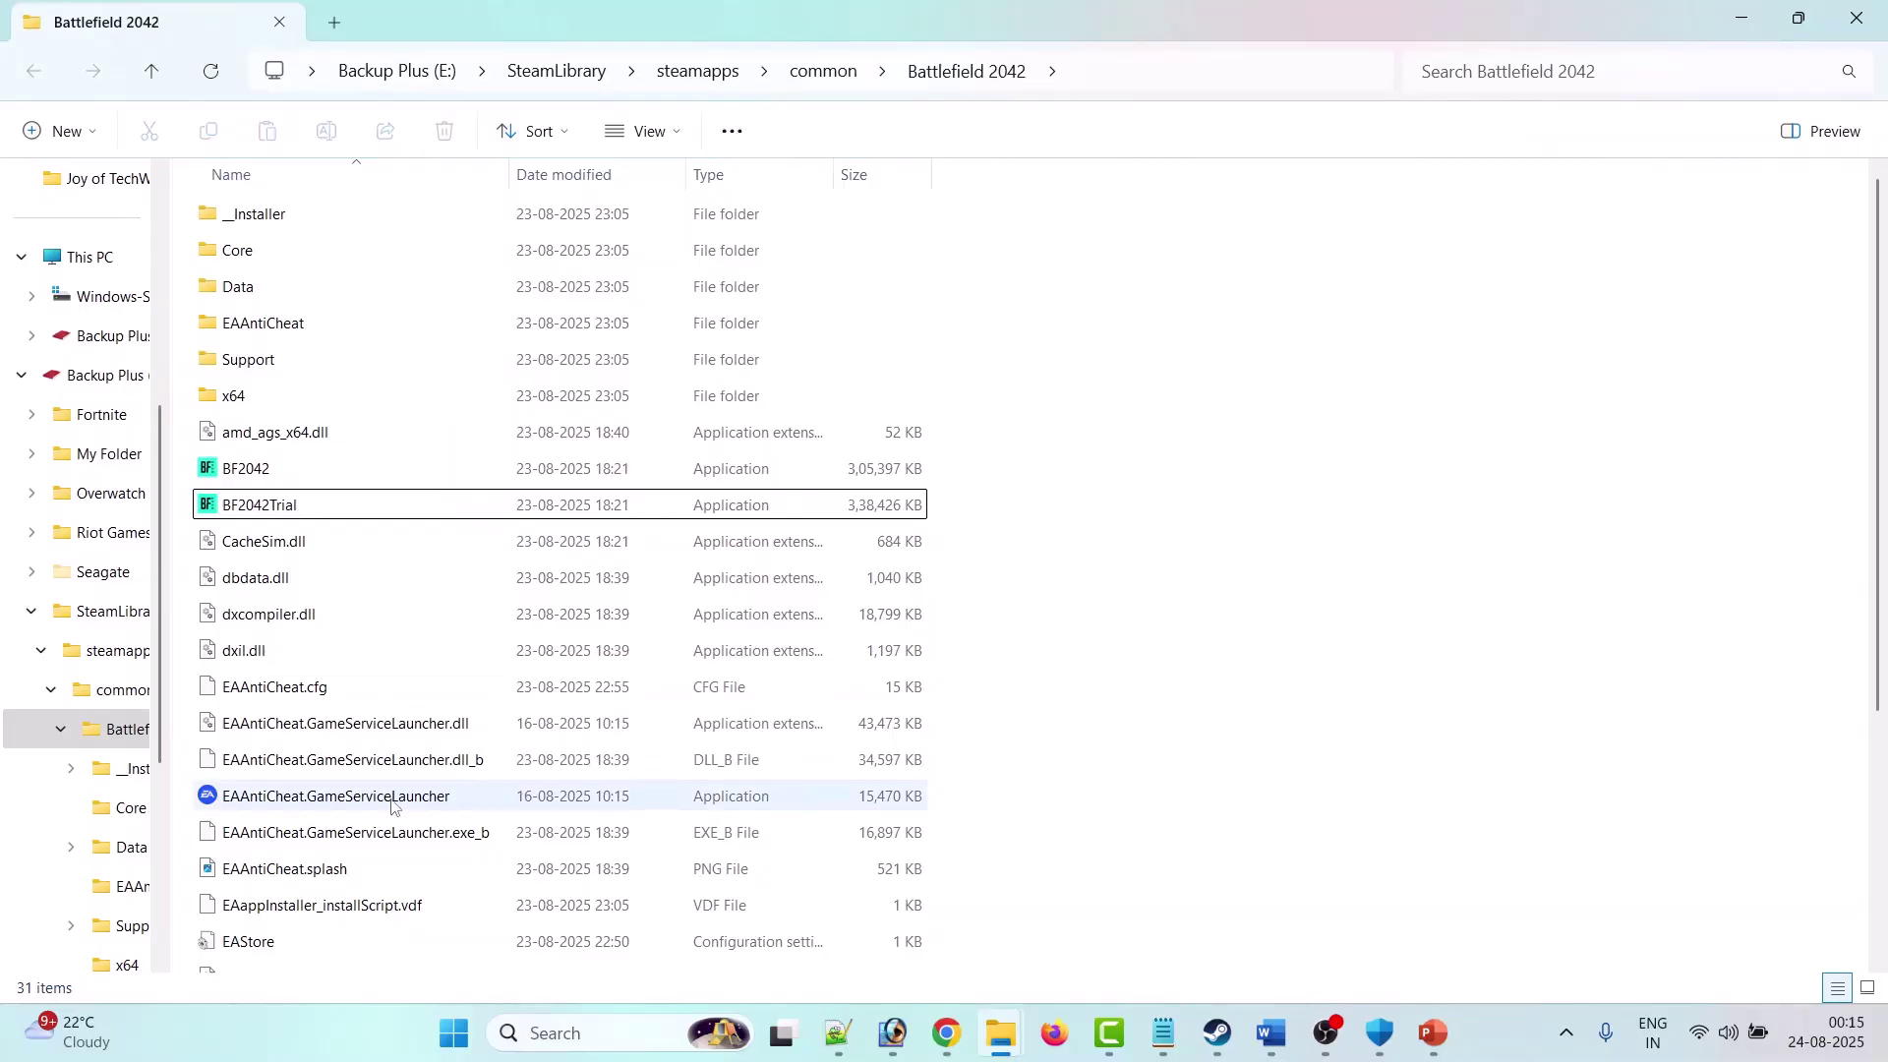
click(337, 802)
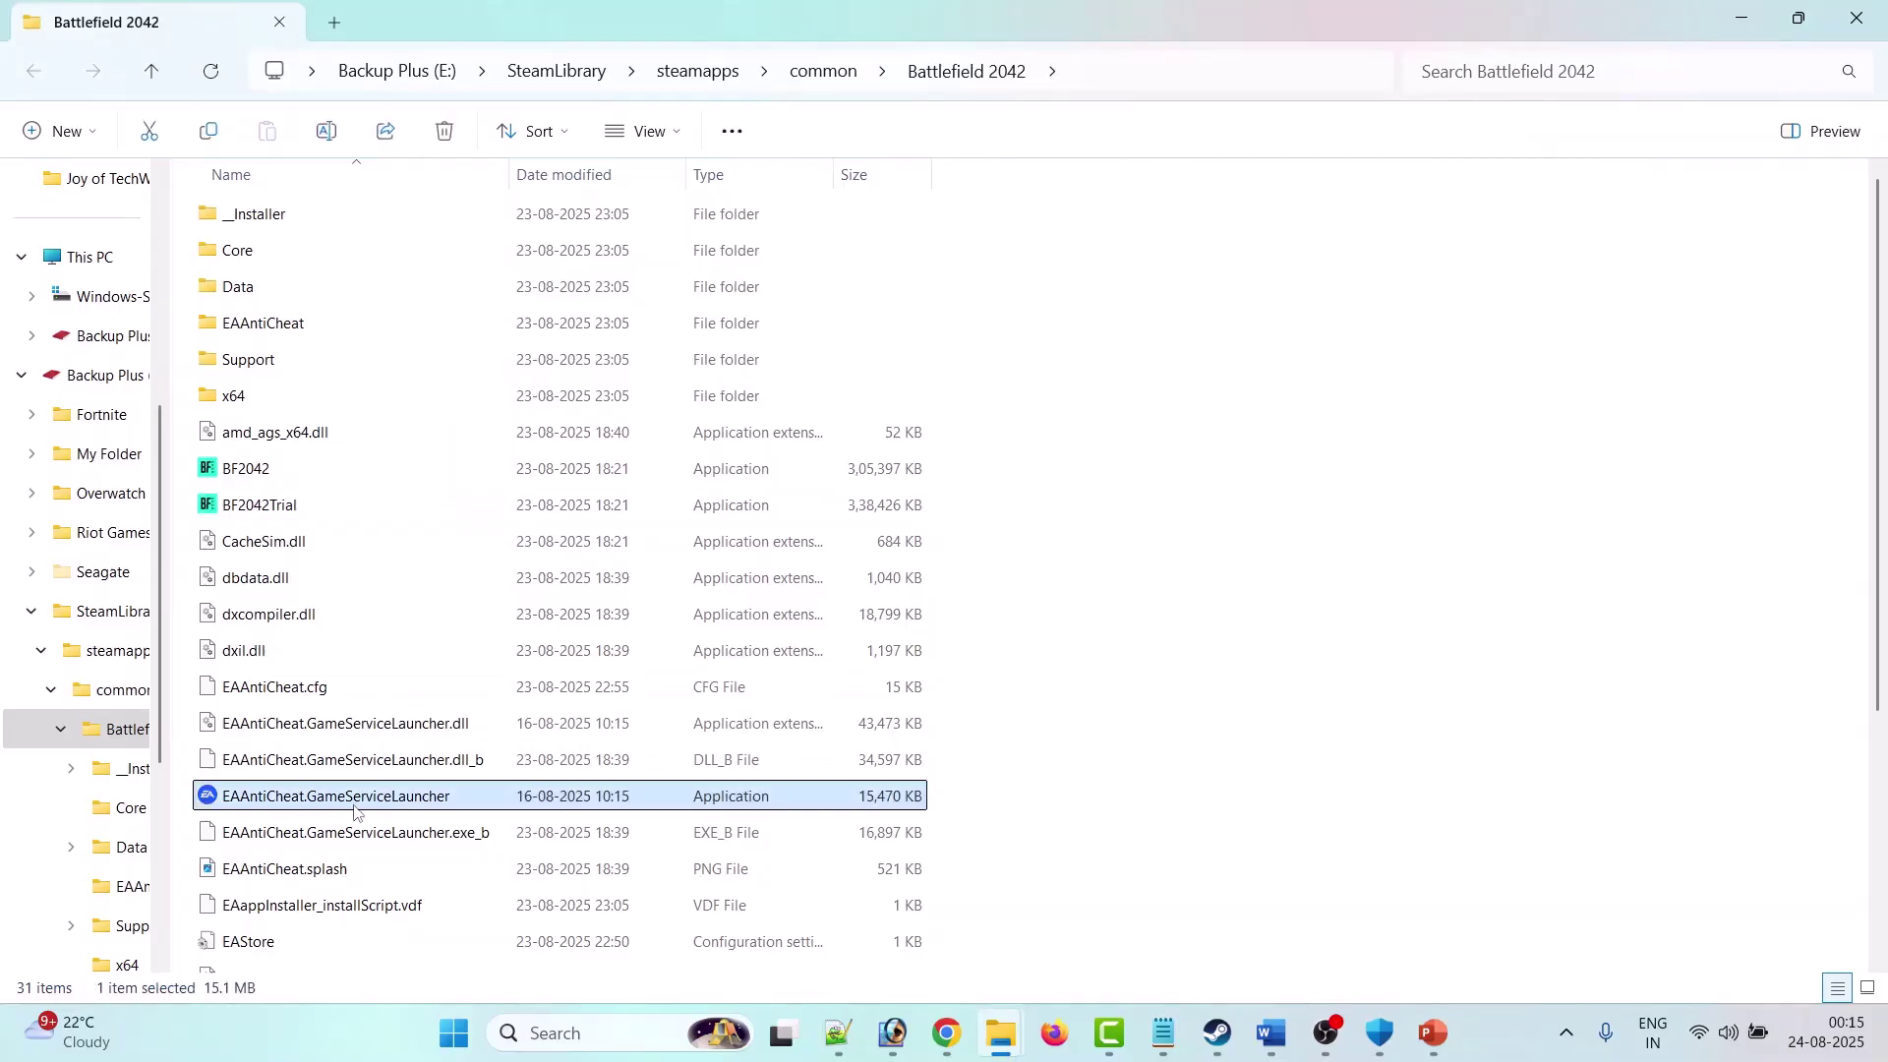
right_click(459, 805)
click(602, 597)
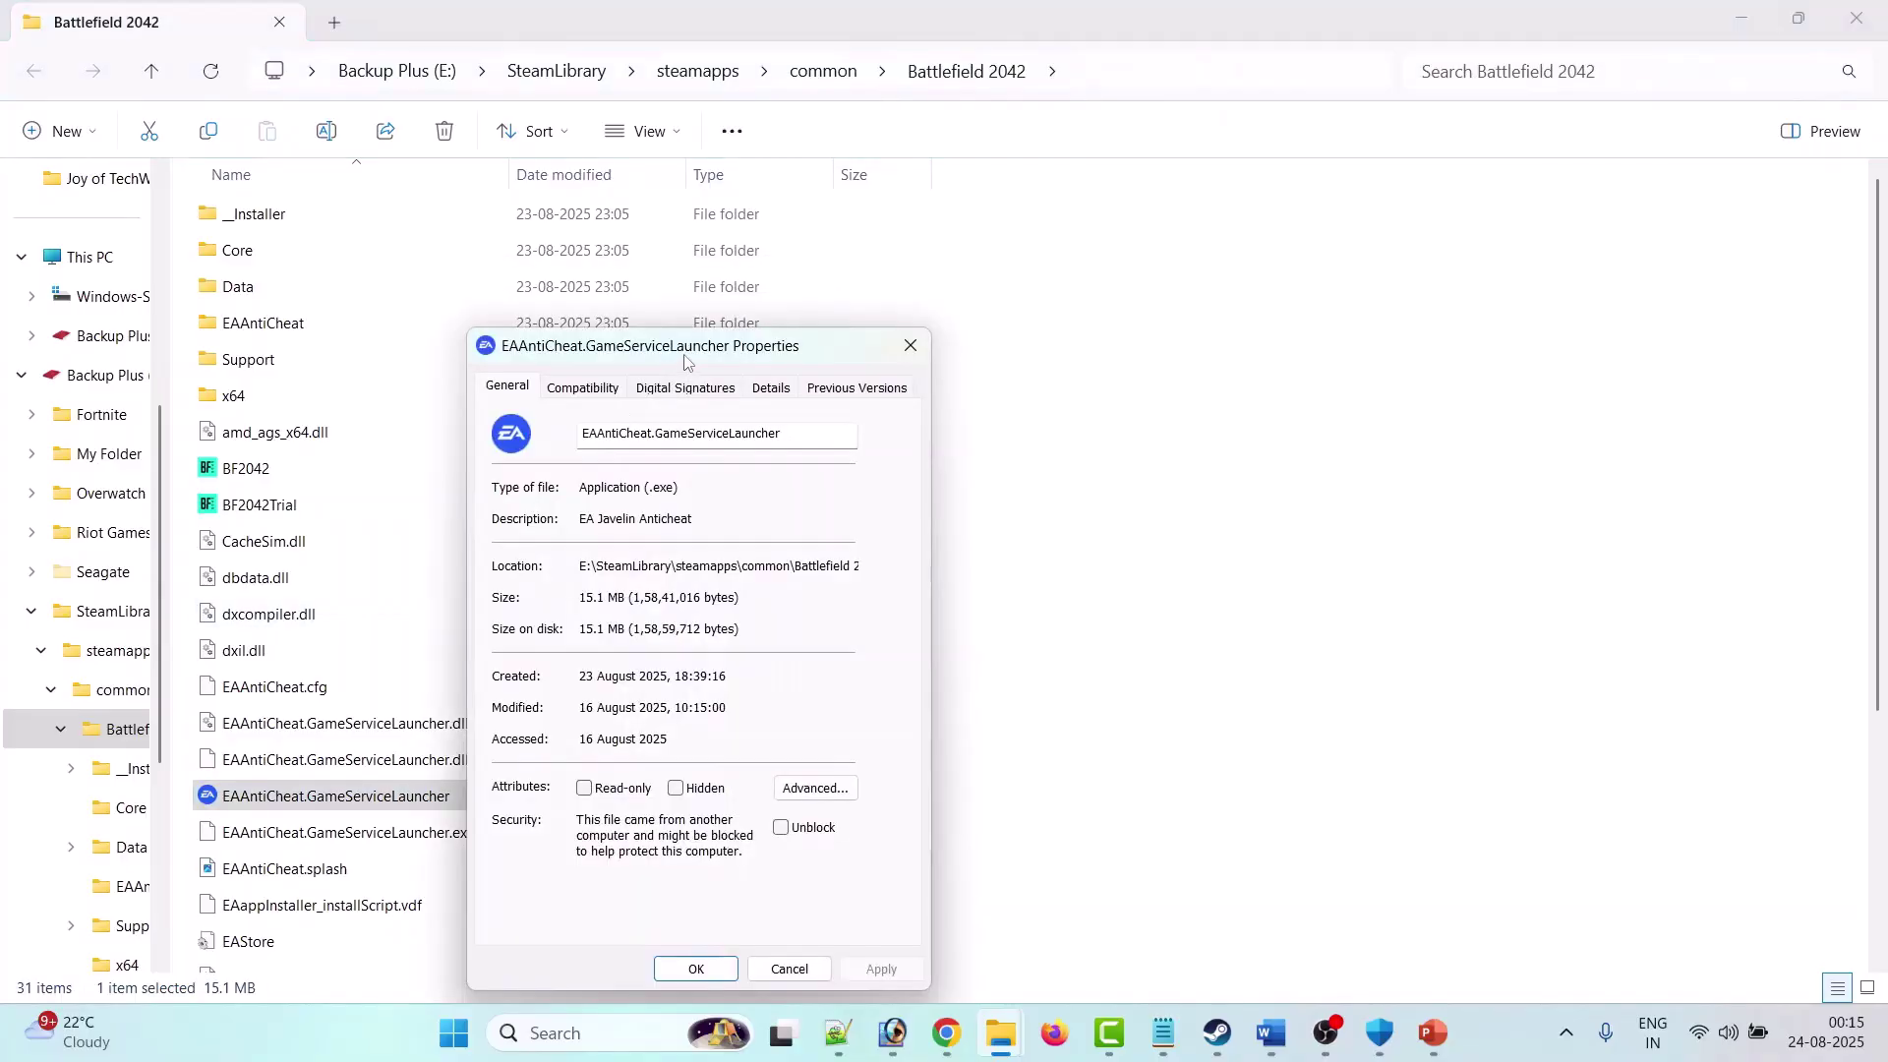
click(586, 289)
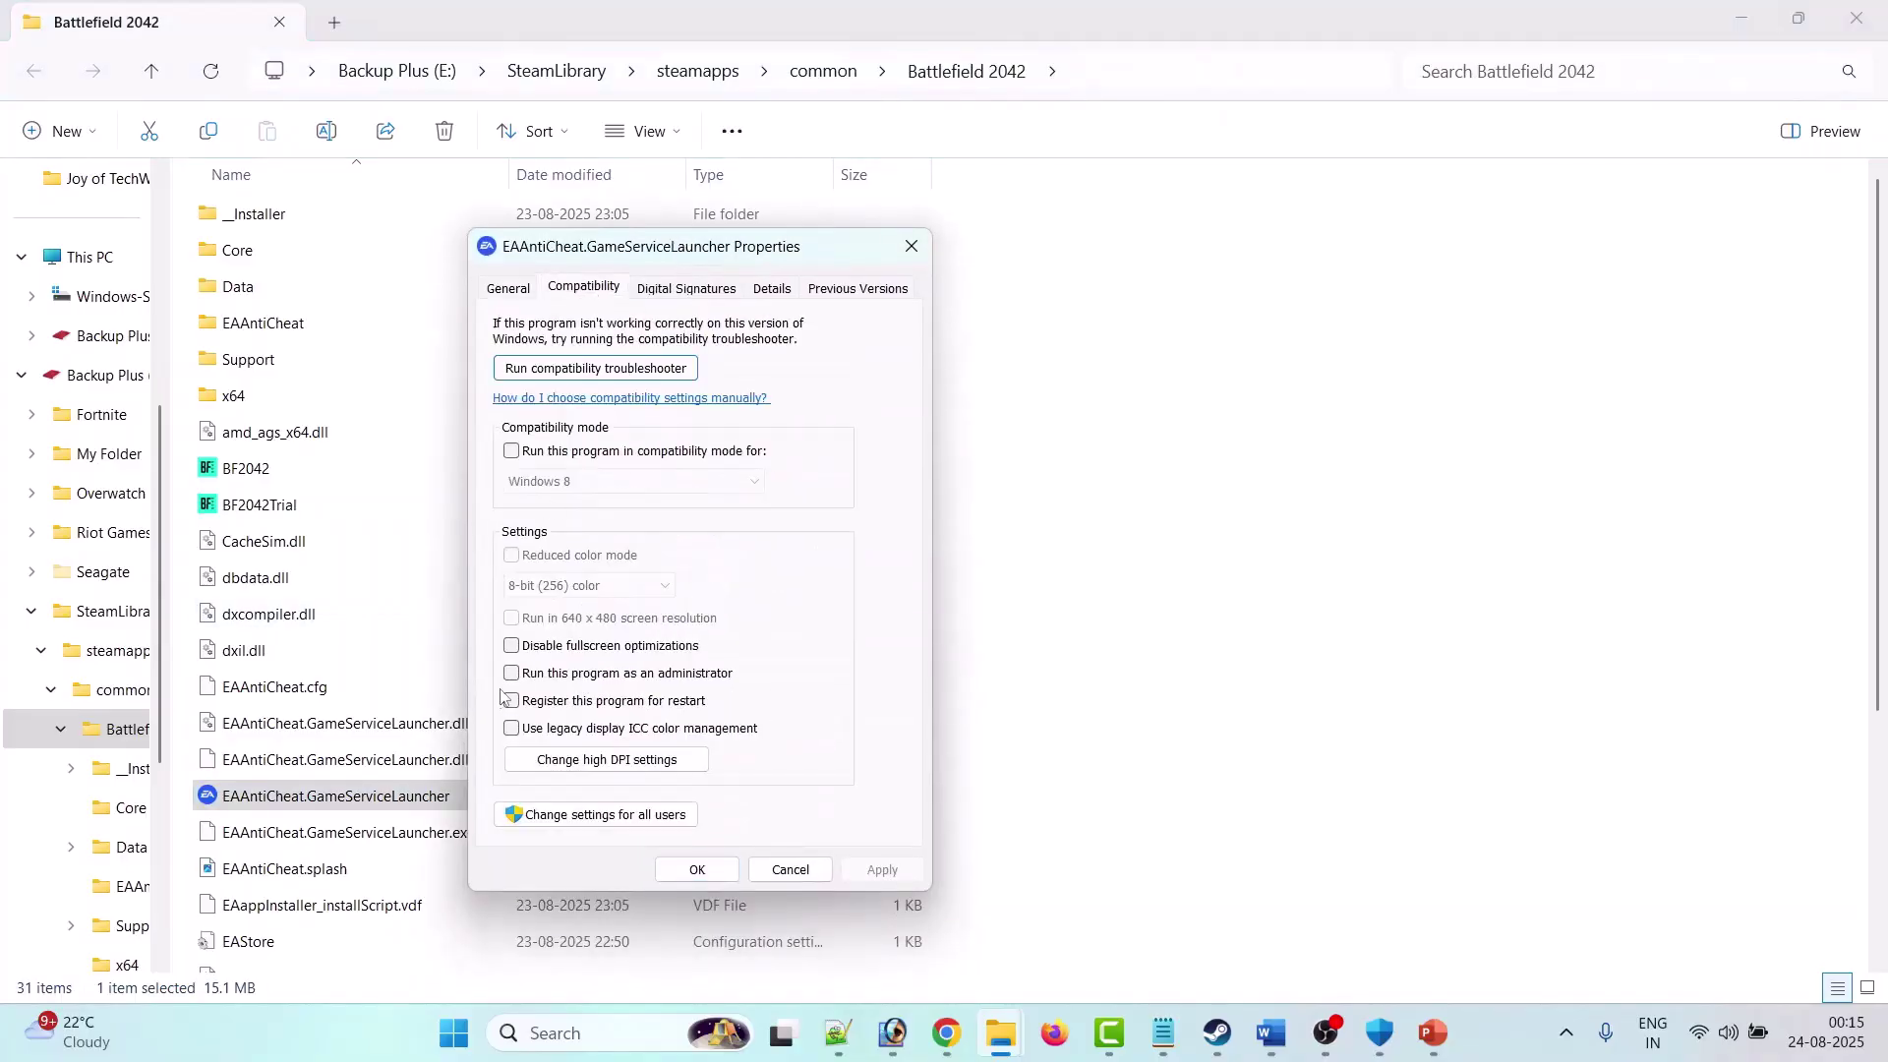
click(513, 675)
click(895, 871)
click(694, 871)
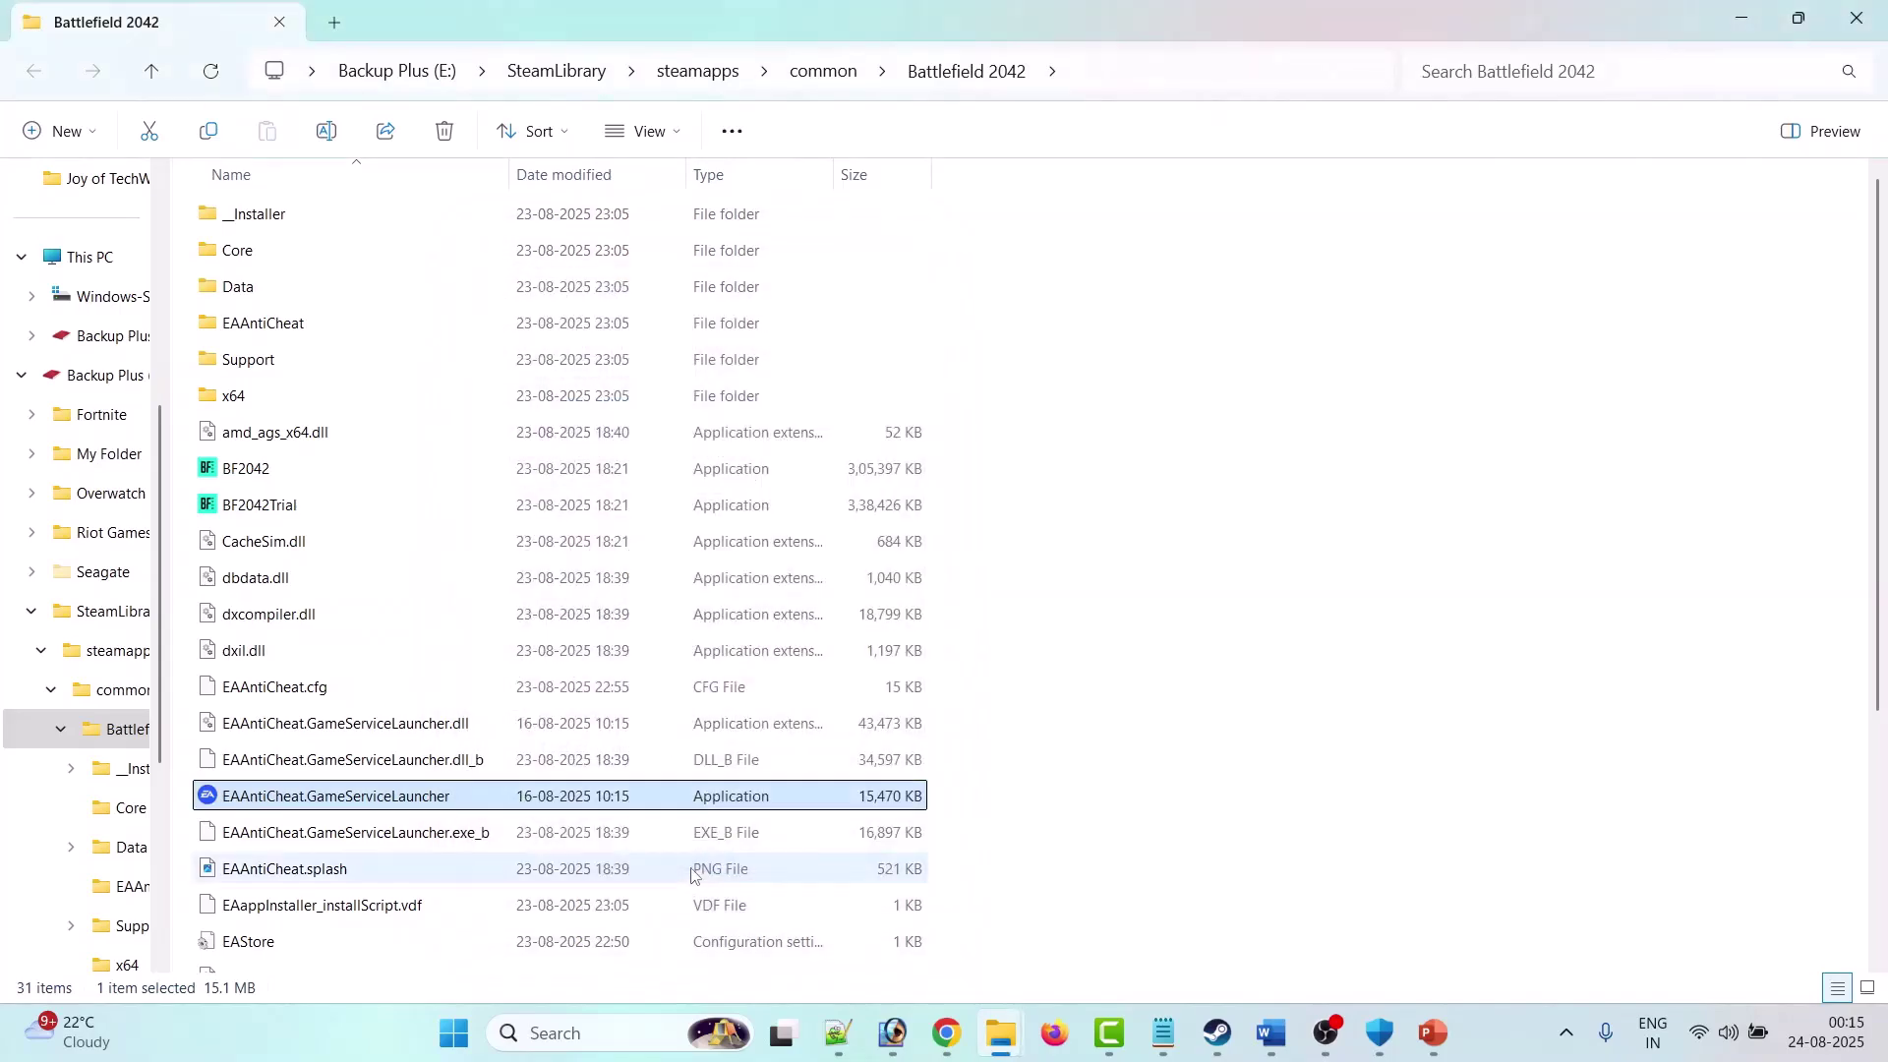
Step: Turn off compatibility mode, disabled fullscreen optimizations and running as administrator in the BF2042 application's properties, and save them
click(1217, 1033)
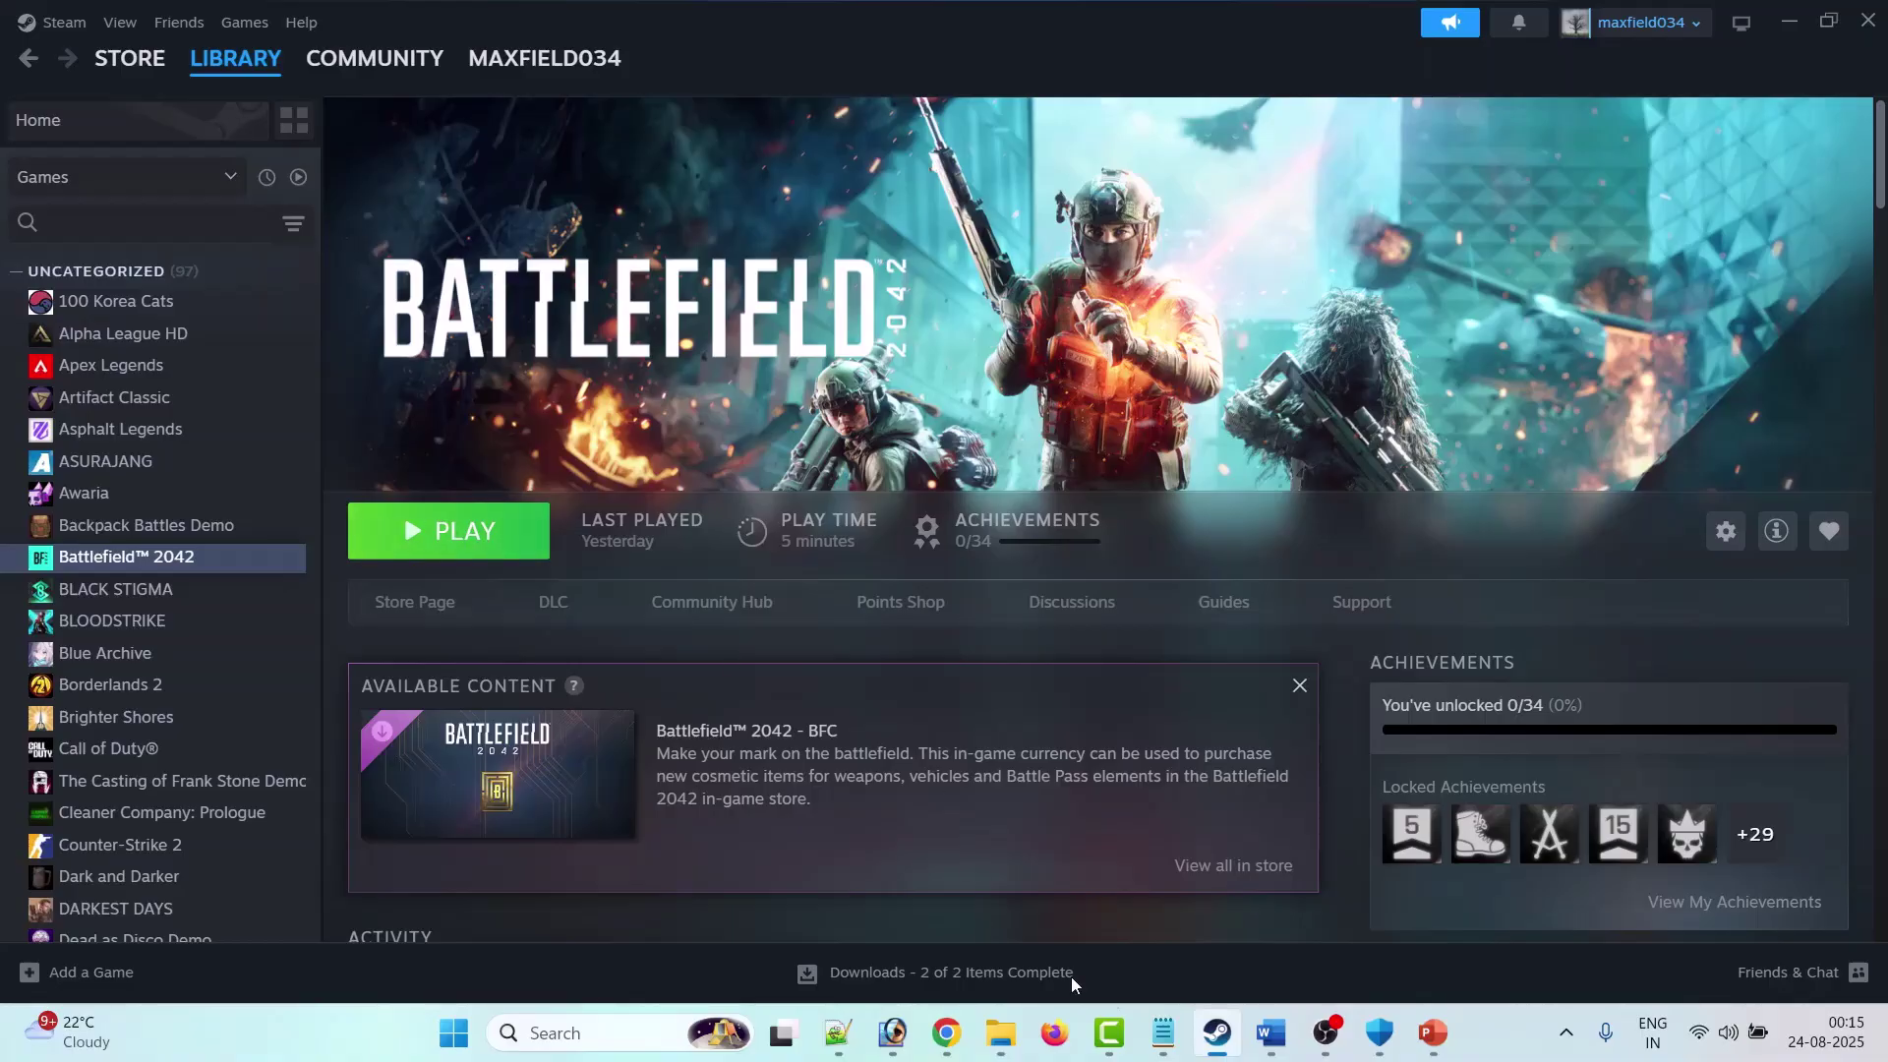
click(1001, 1032)
click(290, 472)
right_click(290, 472)
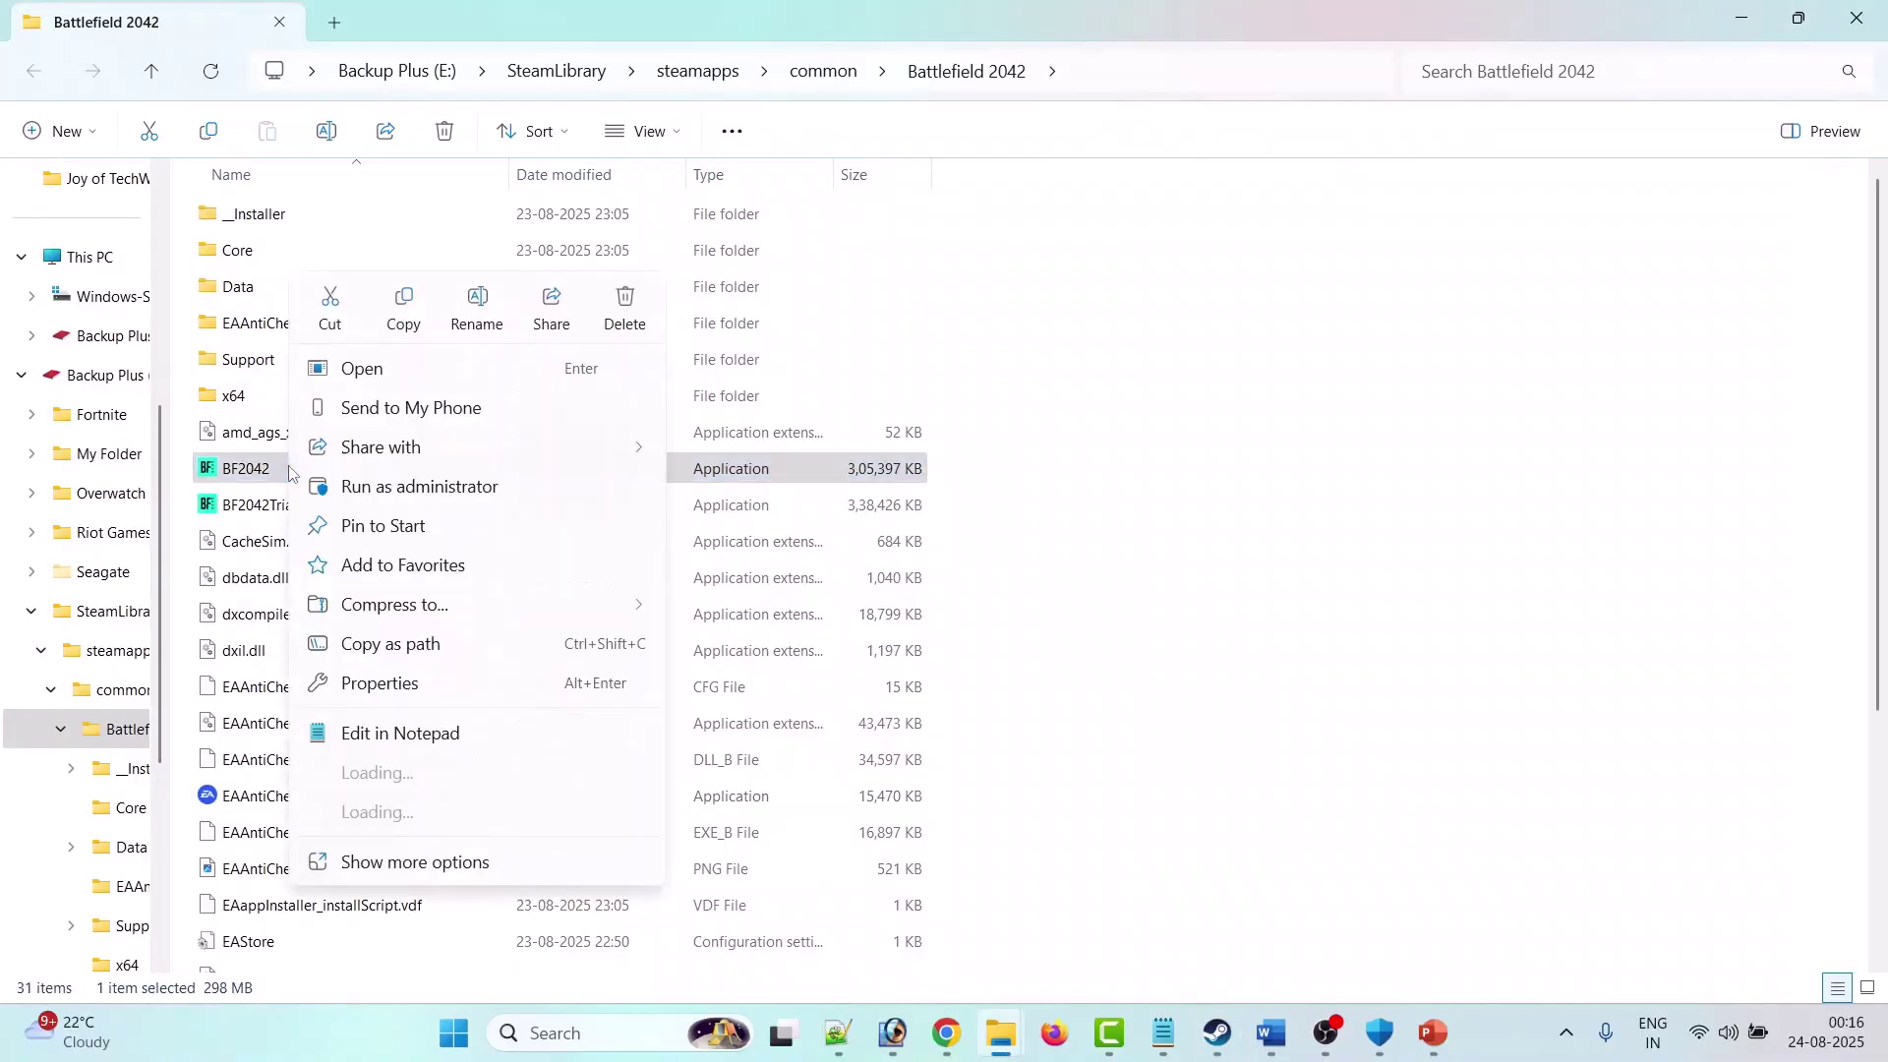
click(411, 686)
click(420, 383)
drag(476, 350, 601, 180)
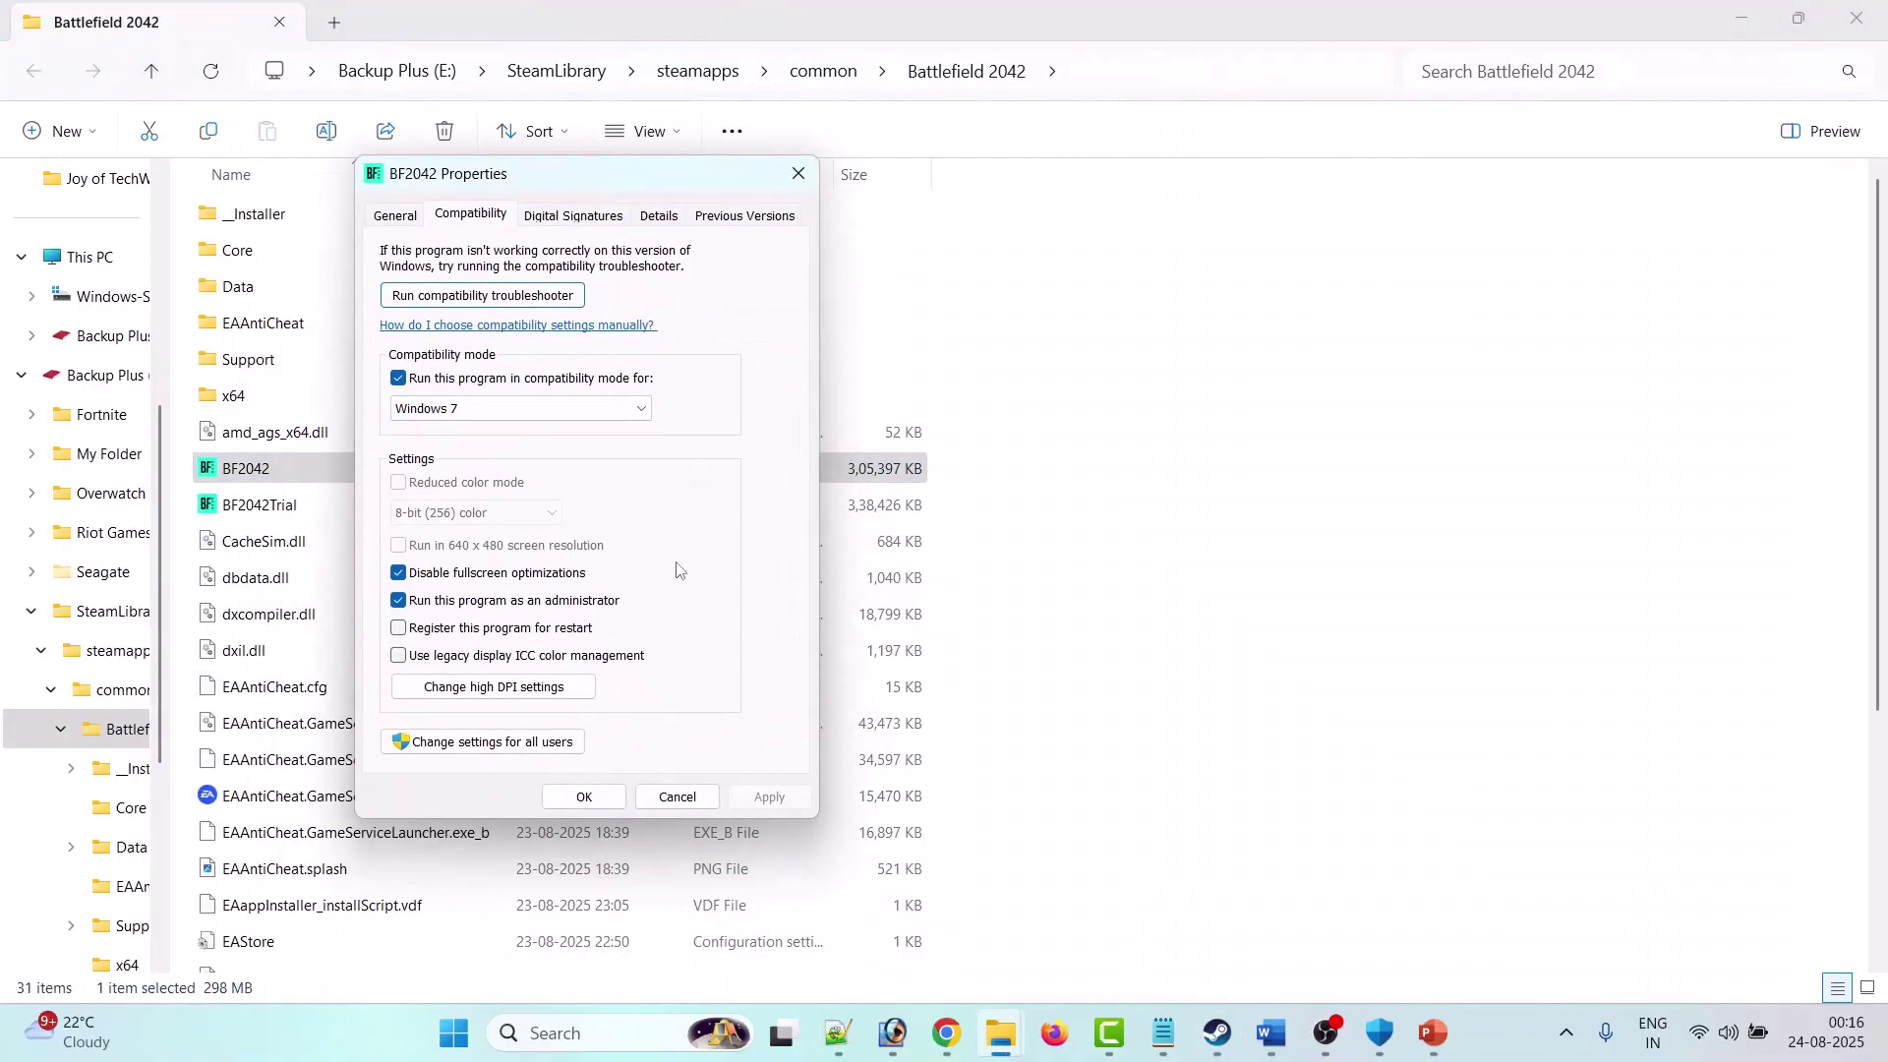
click(399, 378)
click(398, 573)
click(401, 602)
click(769, 796)
click(590, 798)
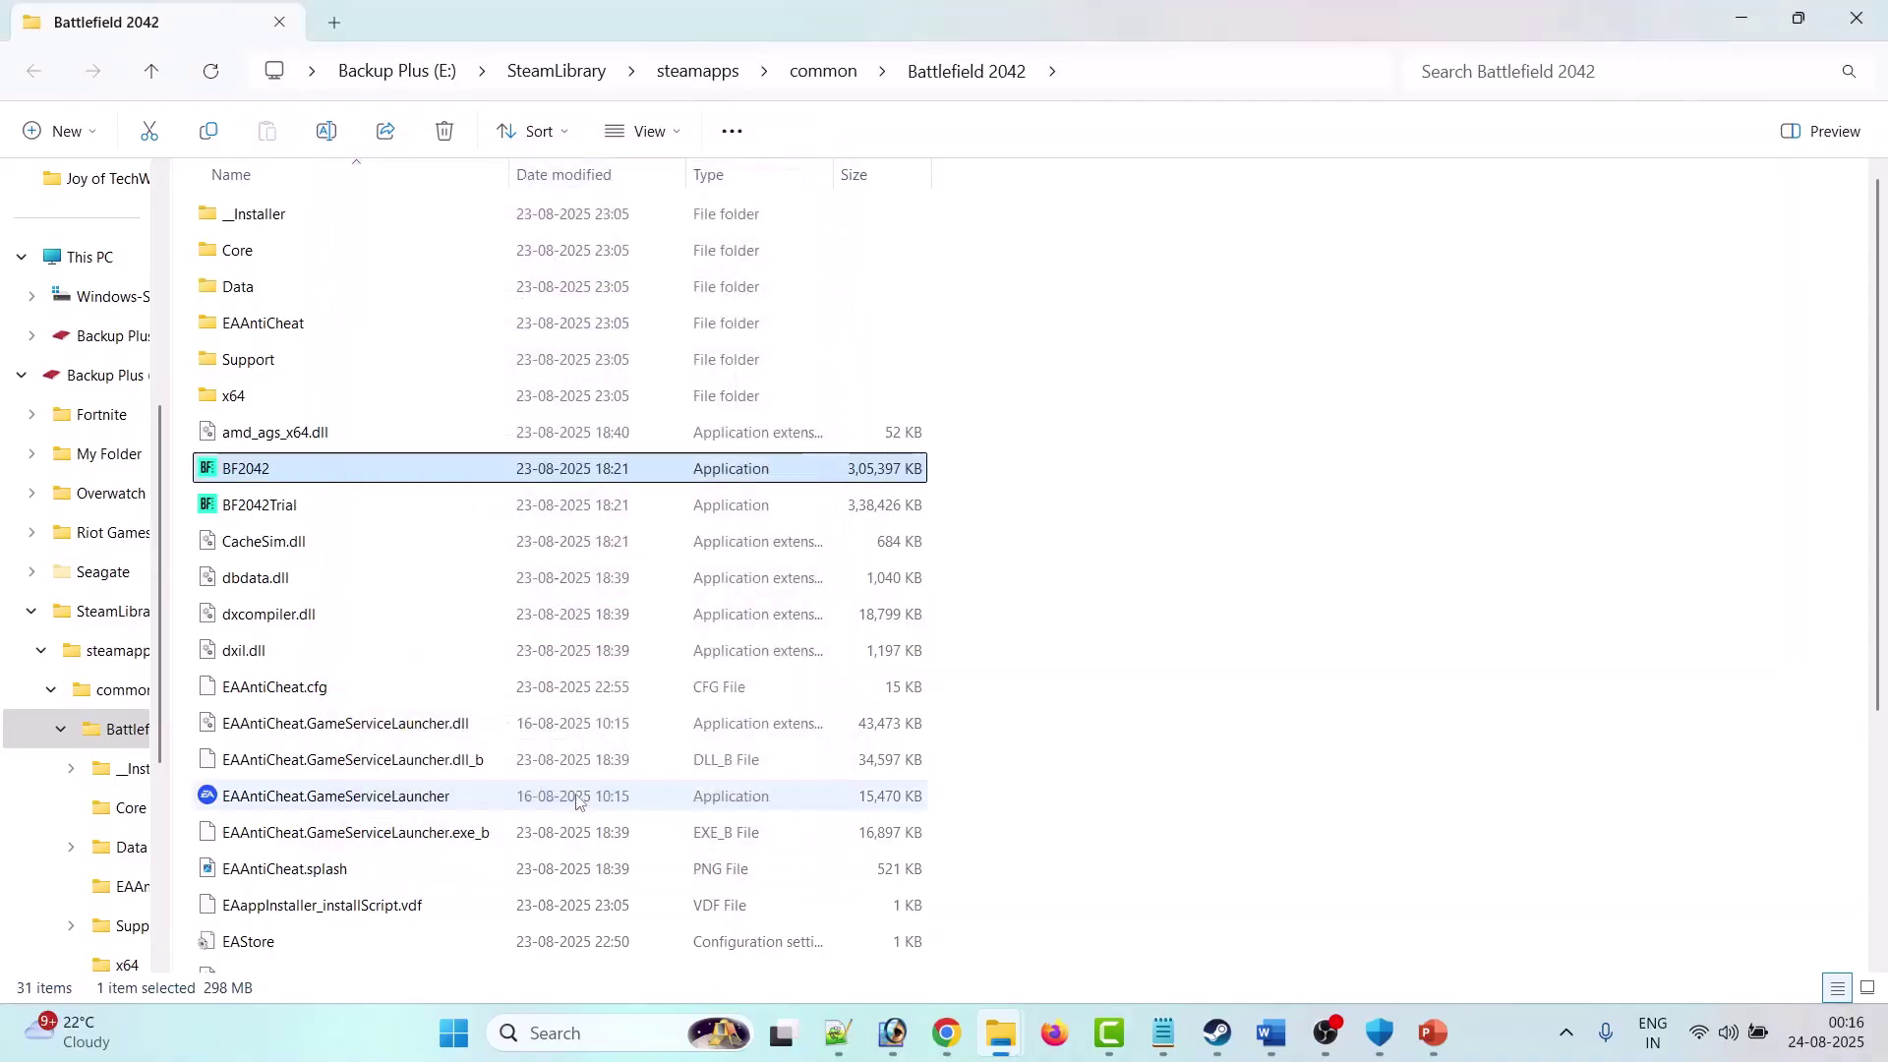
Step: Turn off running as administrator in the EAAntiCheat.GameServiceLauncher application's properties and save them
click(236, 508)
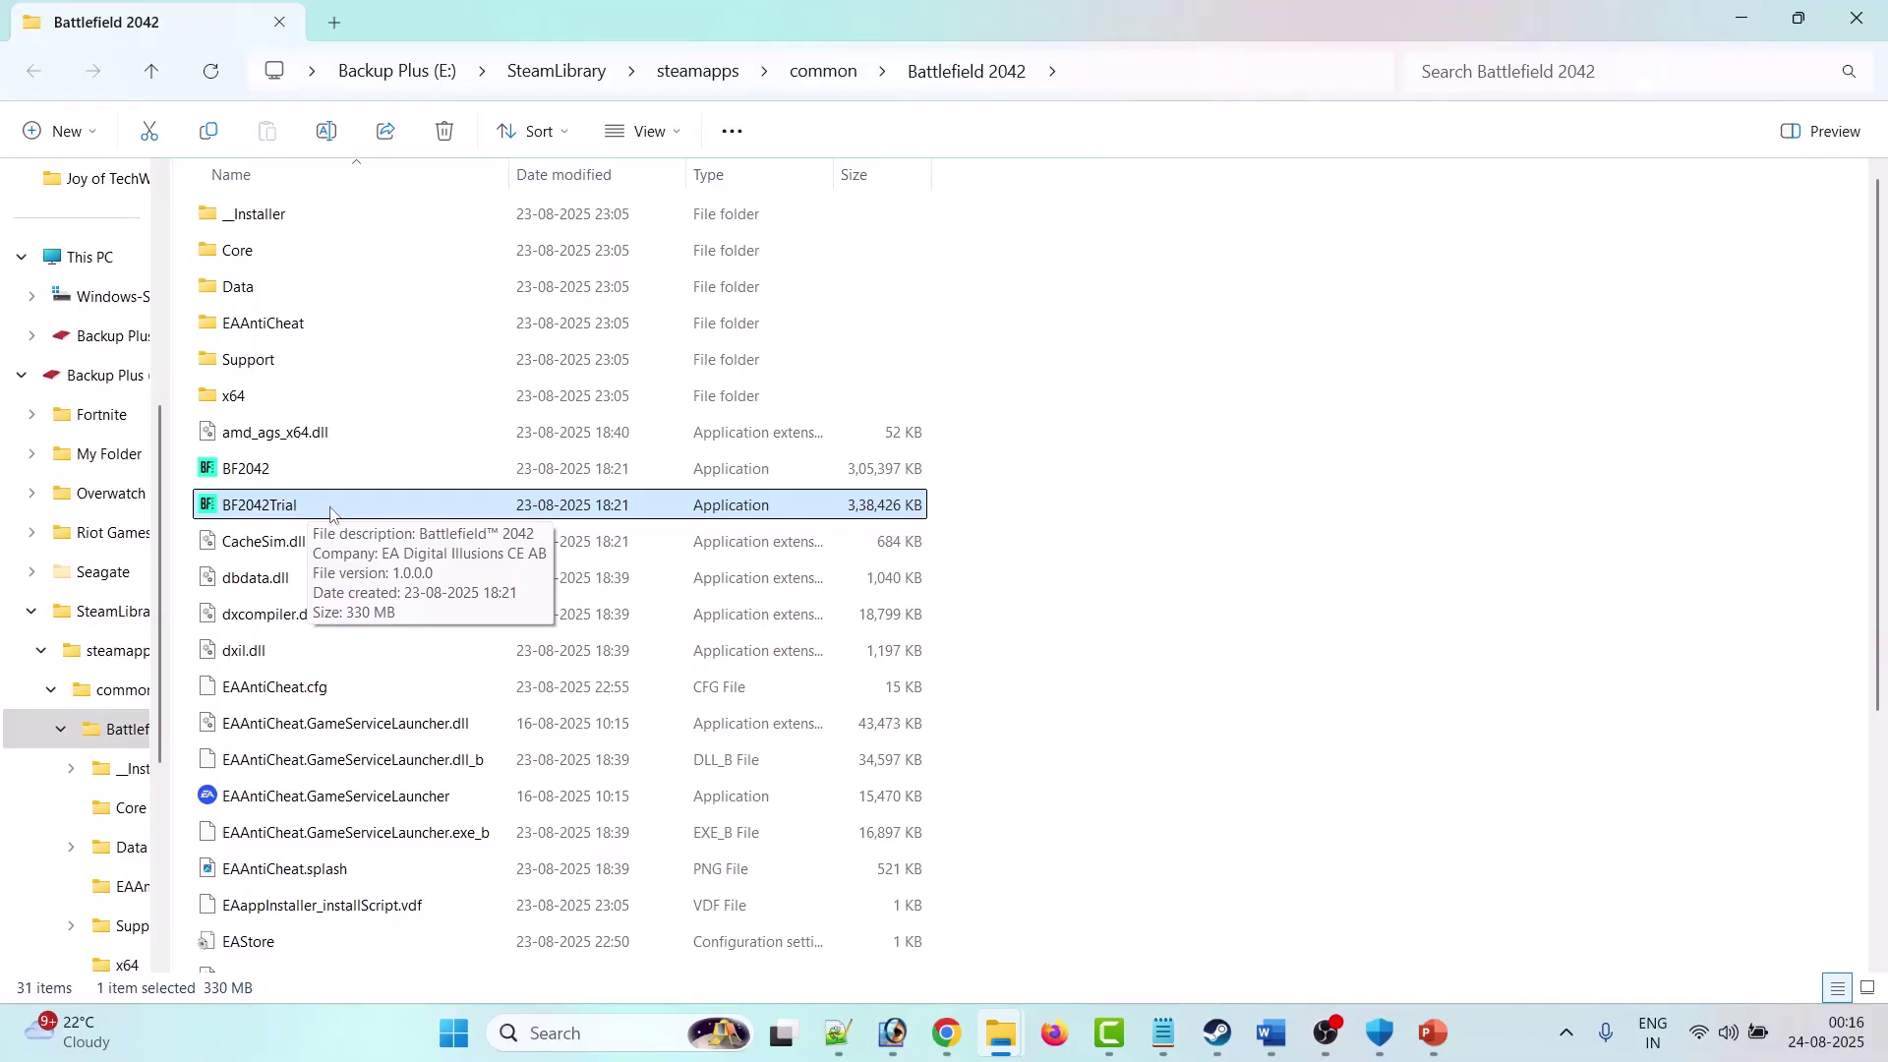
click(430, 806)
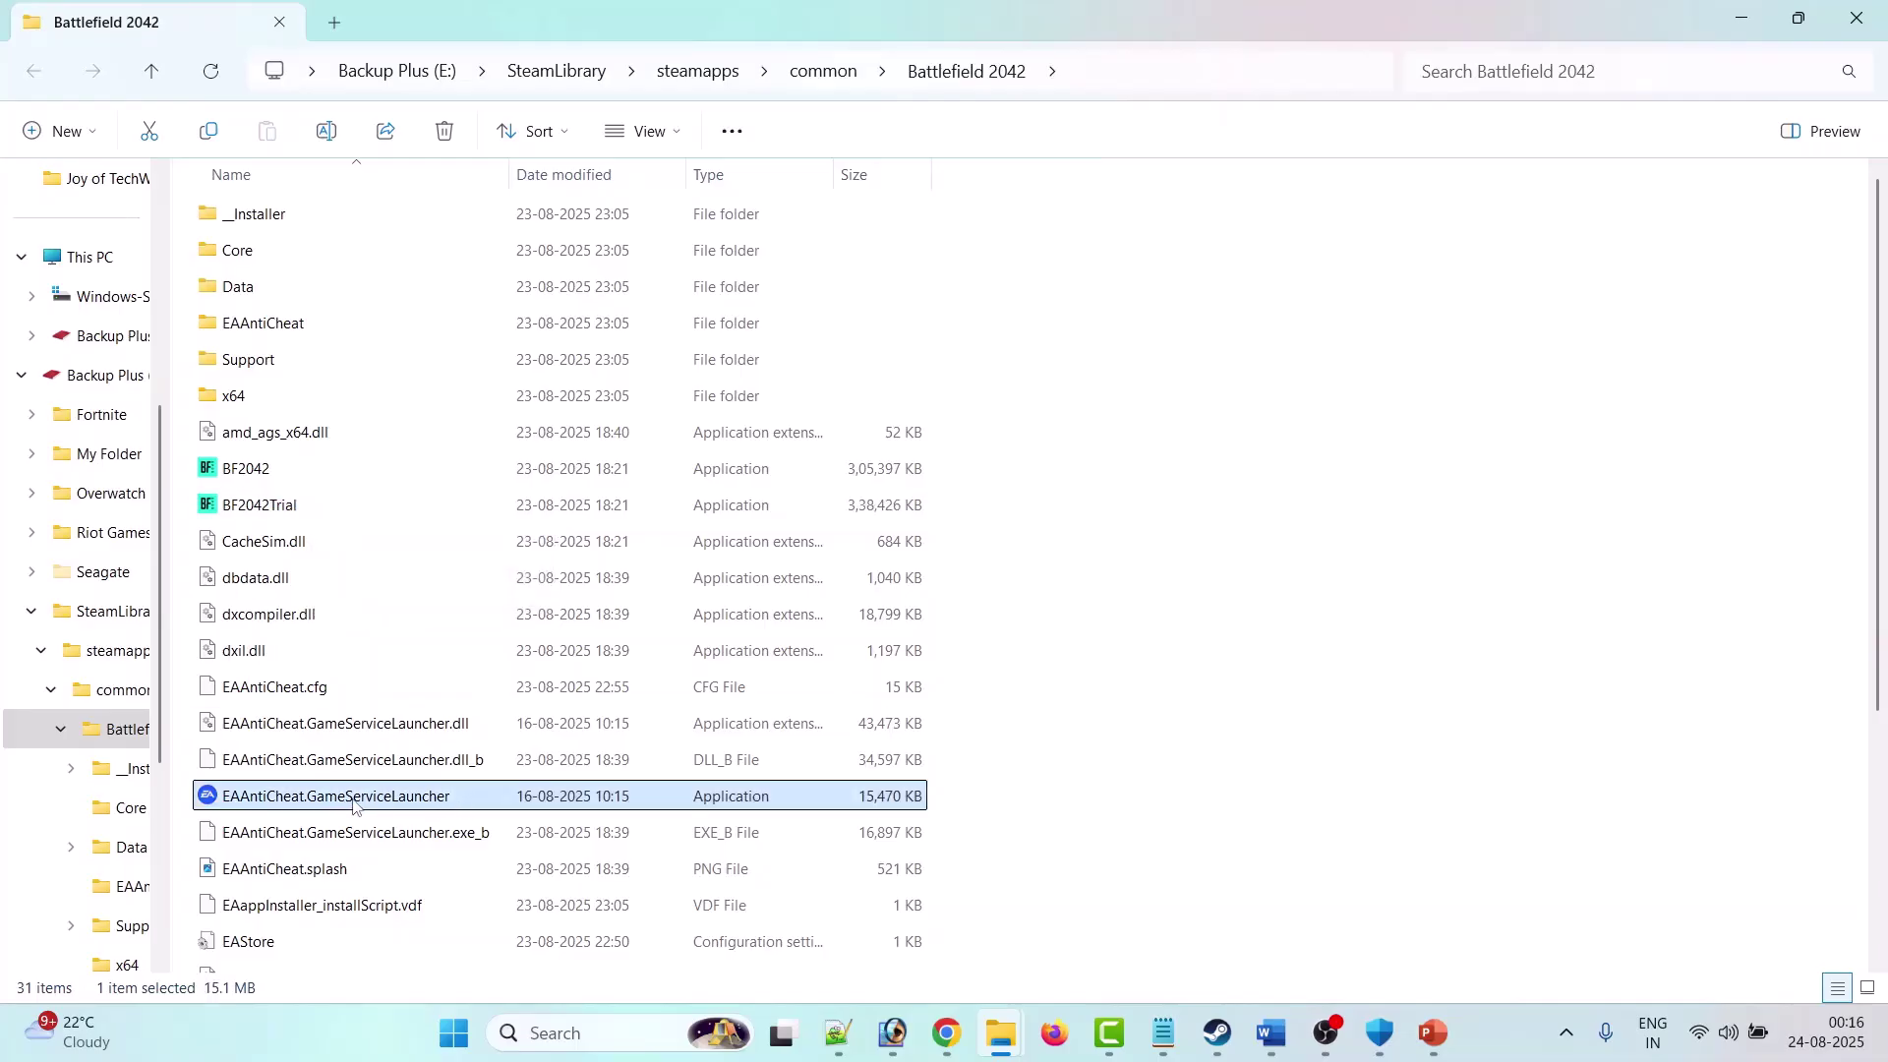
right_click(436, 805)
click(558, 596)
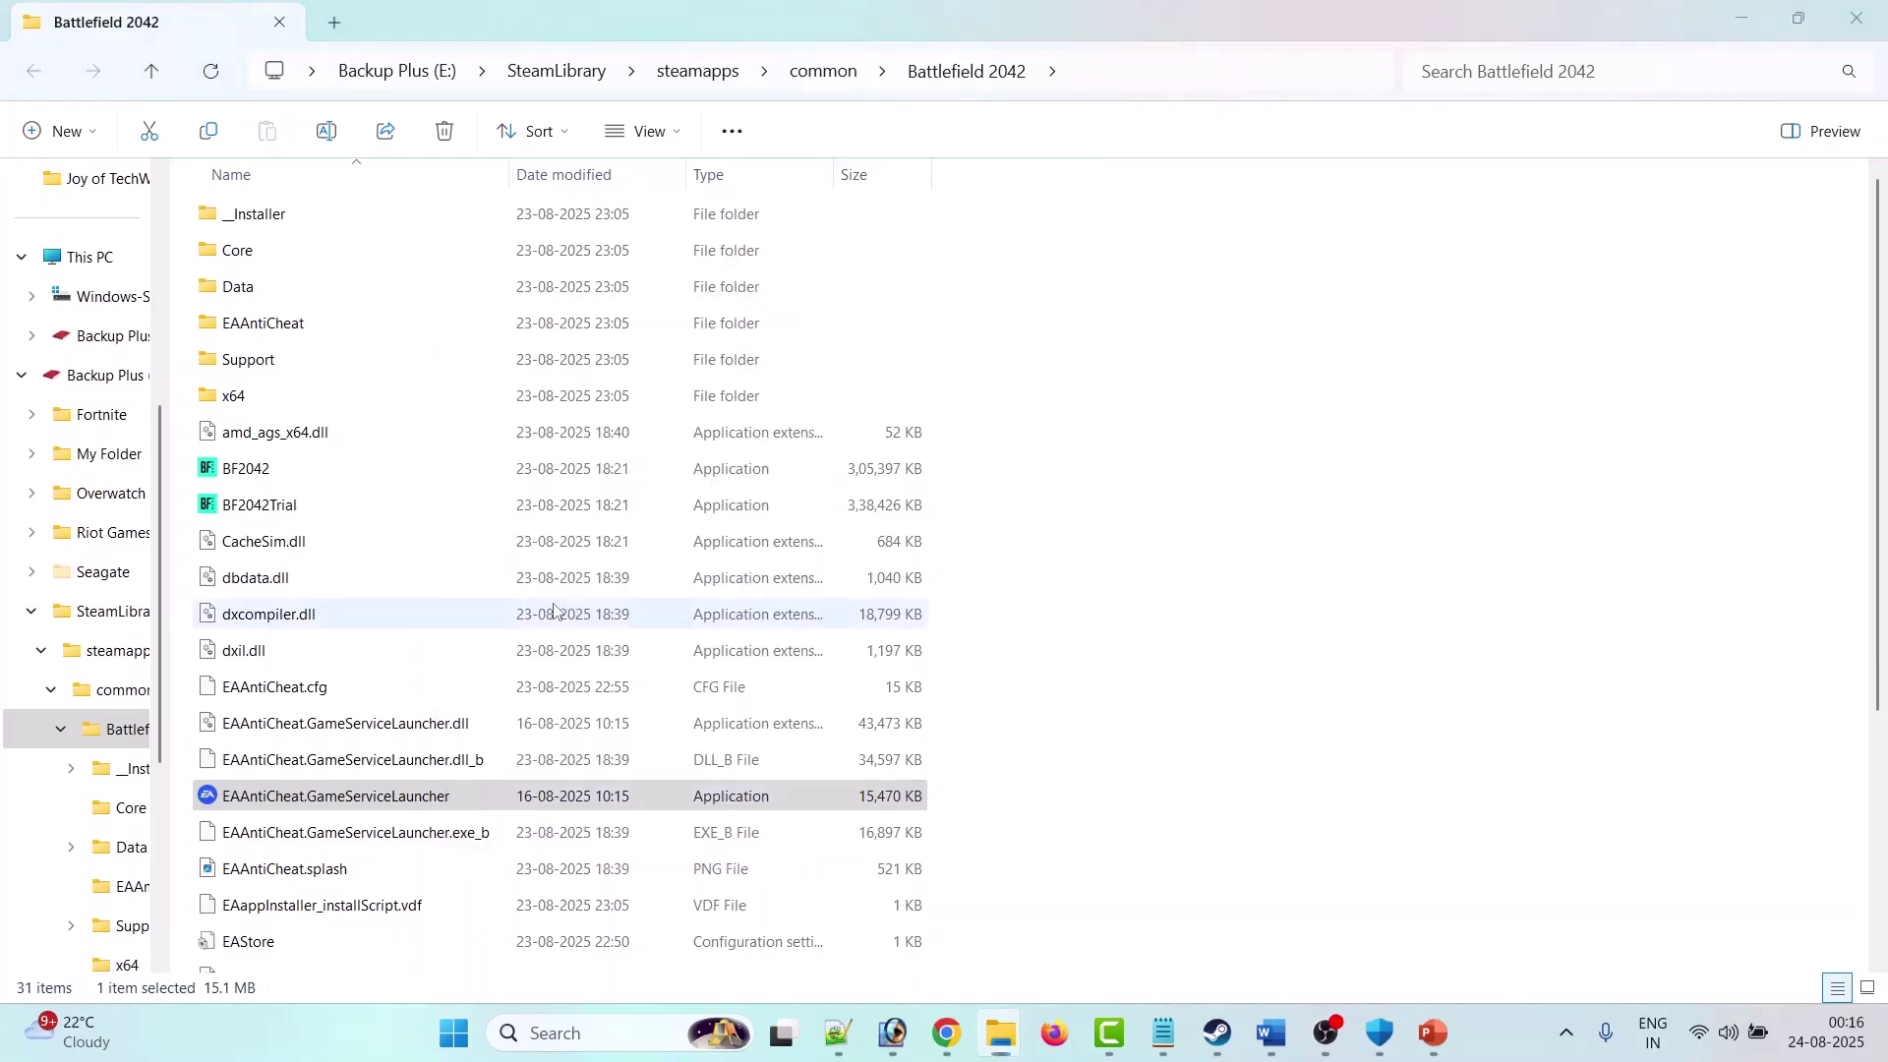
click(571, 387)
drag(660, 356, 627, 219)
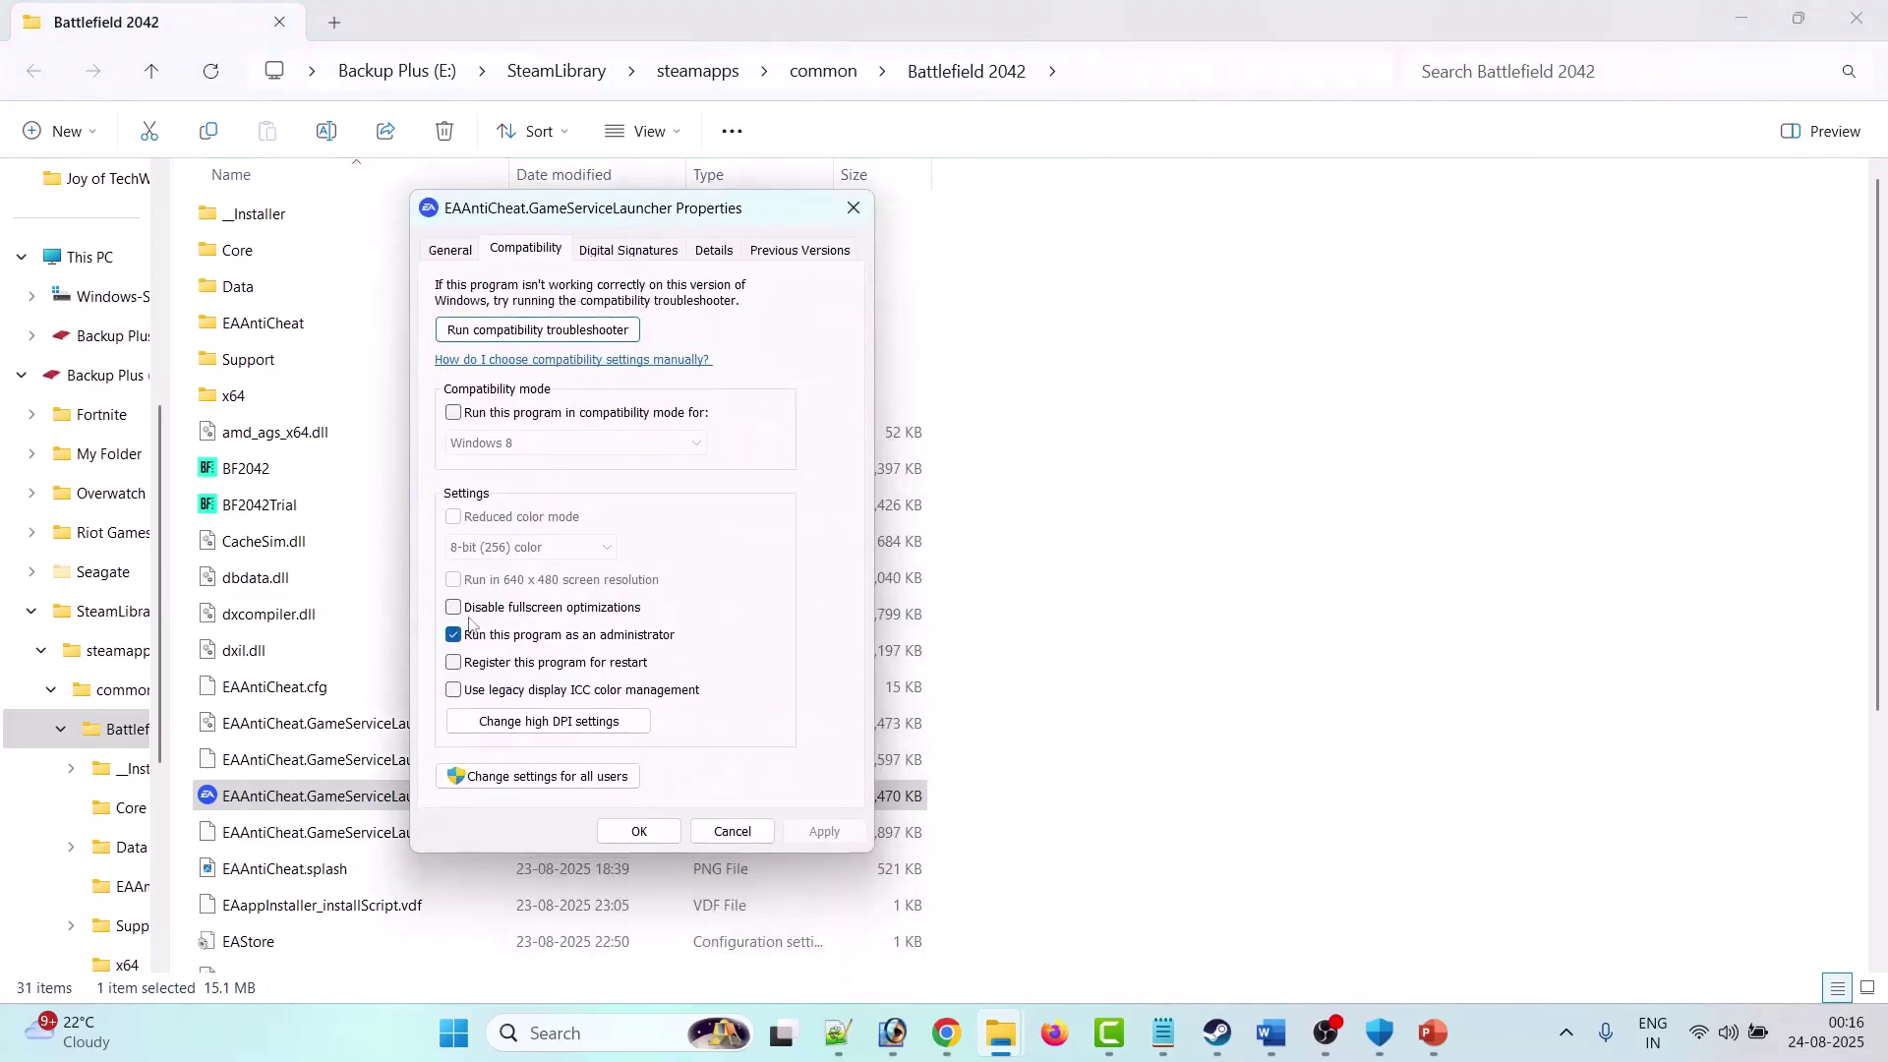
click(458, 637)
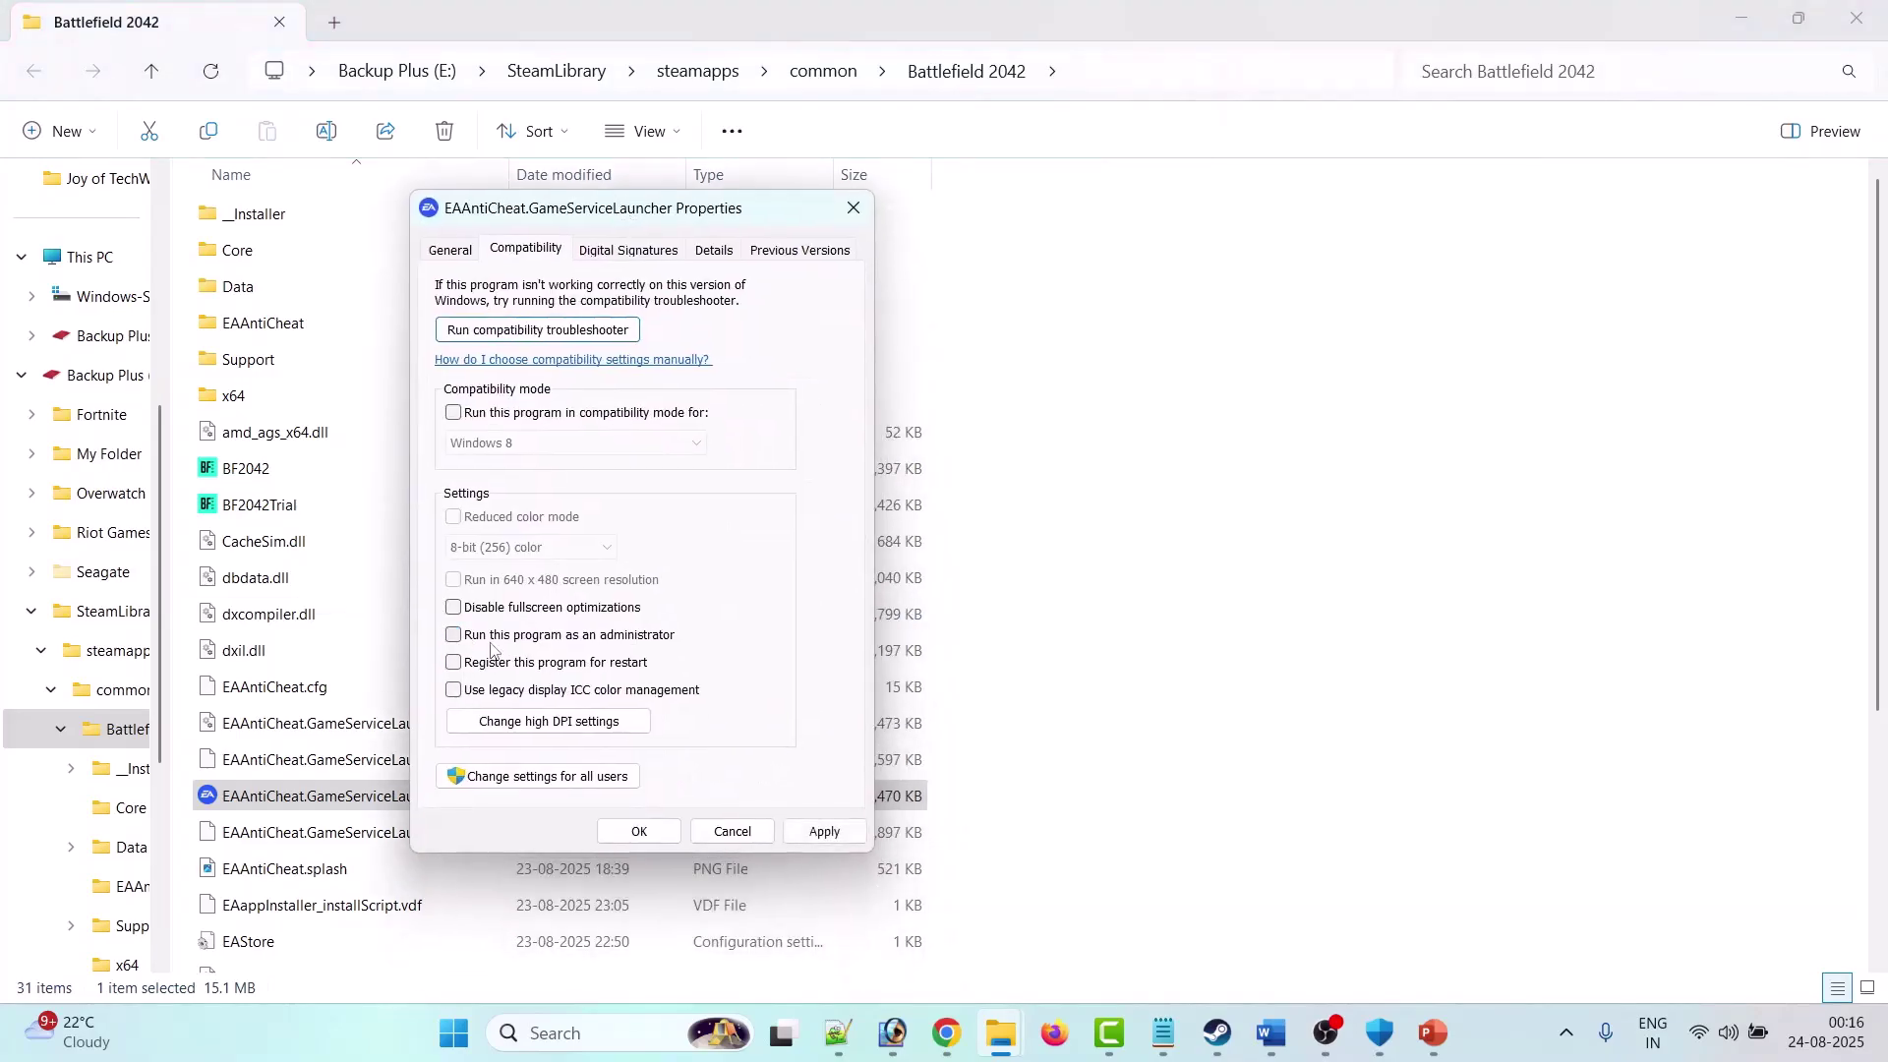
click(822, 832)
click(639, 832)
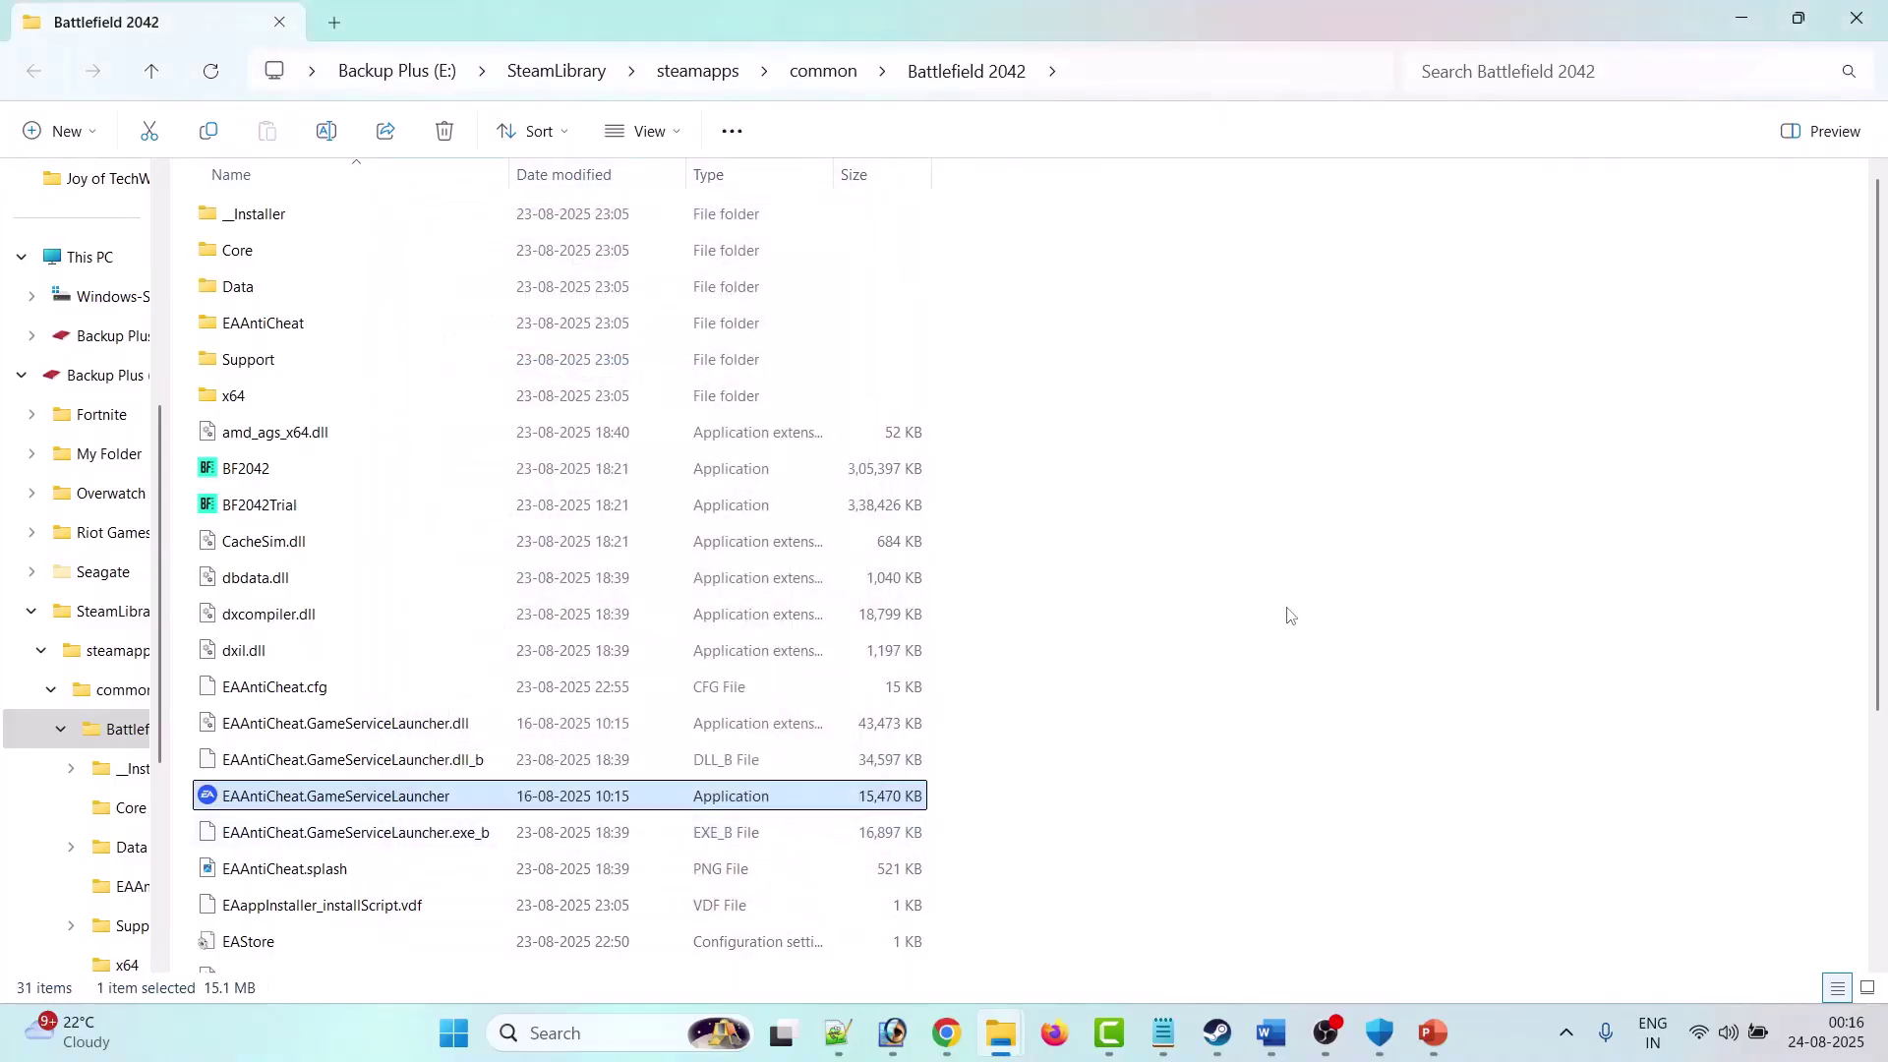
Step: Switch to Word, read Fix 11 on allowing the game exe through controlled folder access and firewall, and open Windows Security
click(1269, 1035)
scroll(676, 651, down, 4)
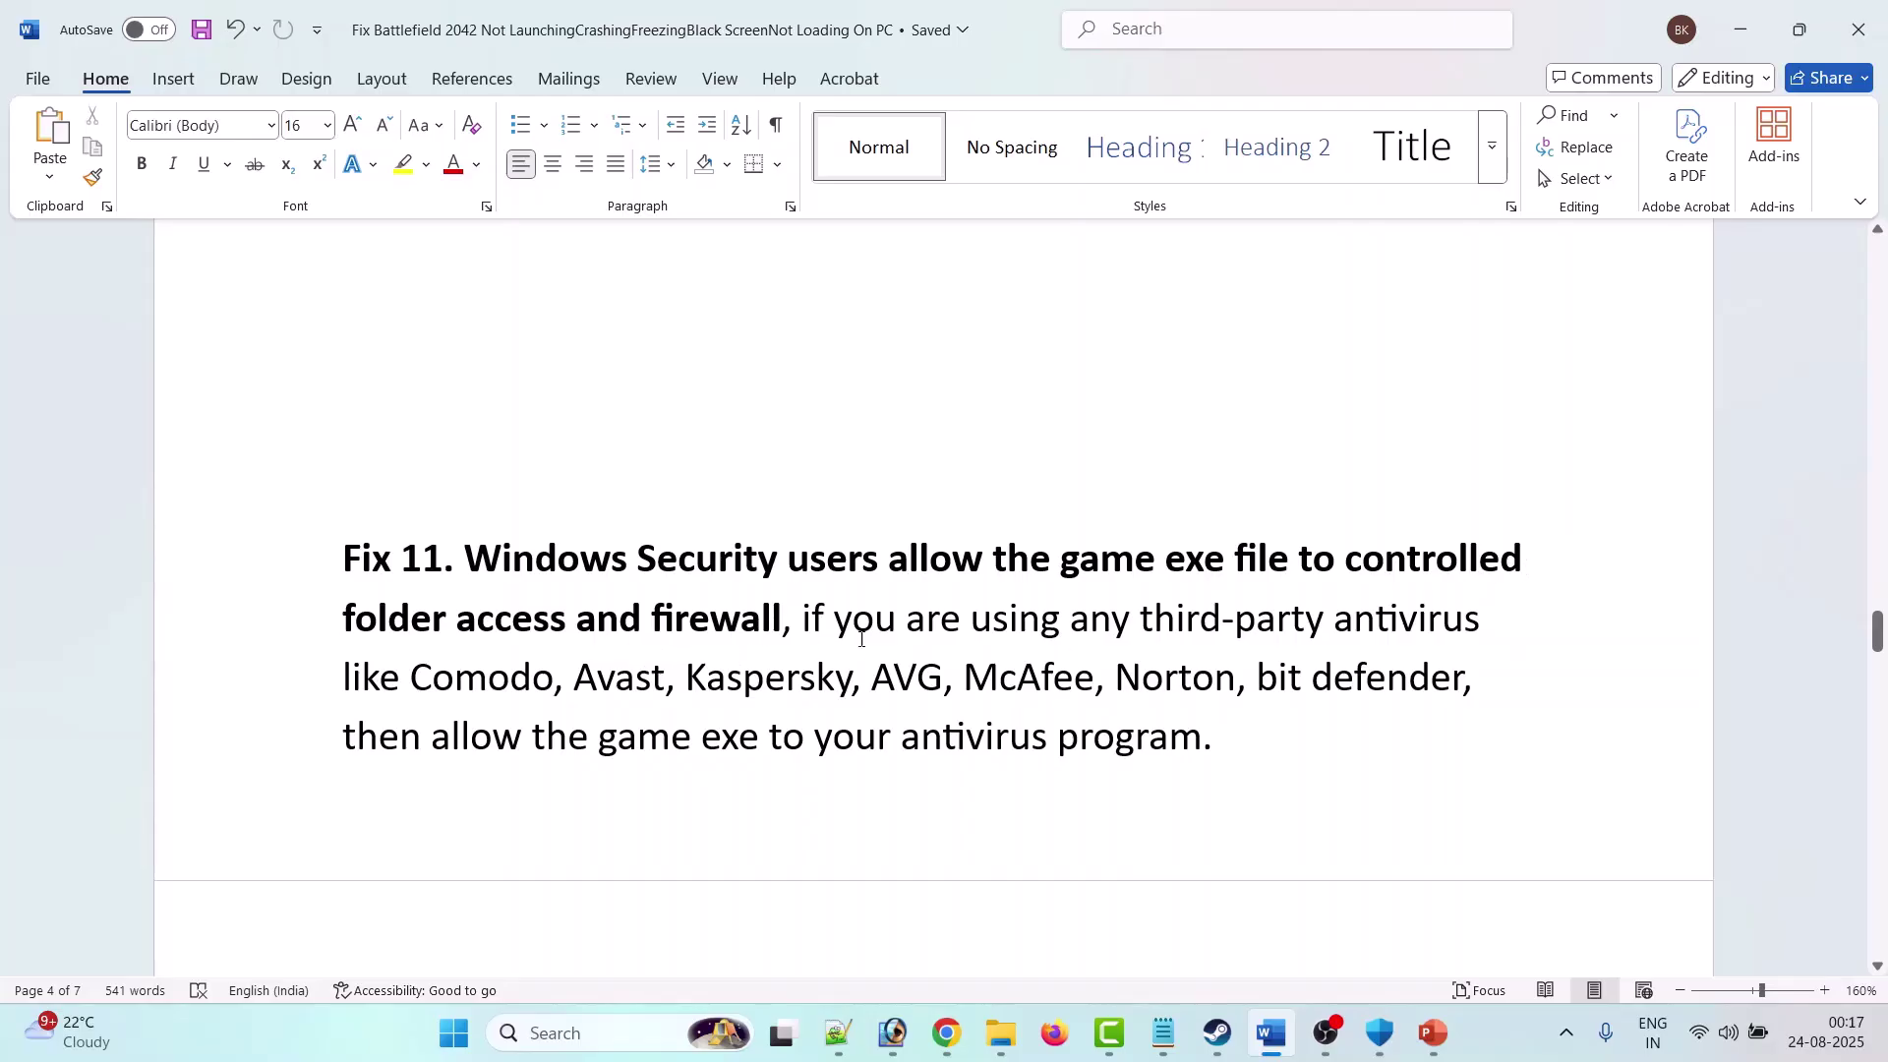
click(556, 1030)
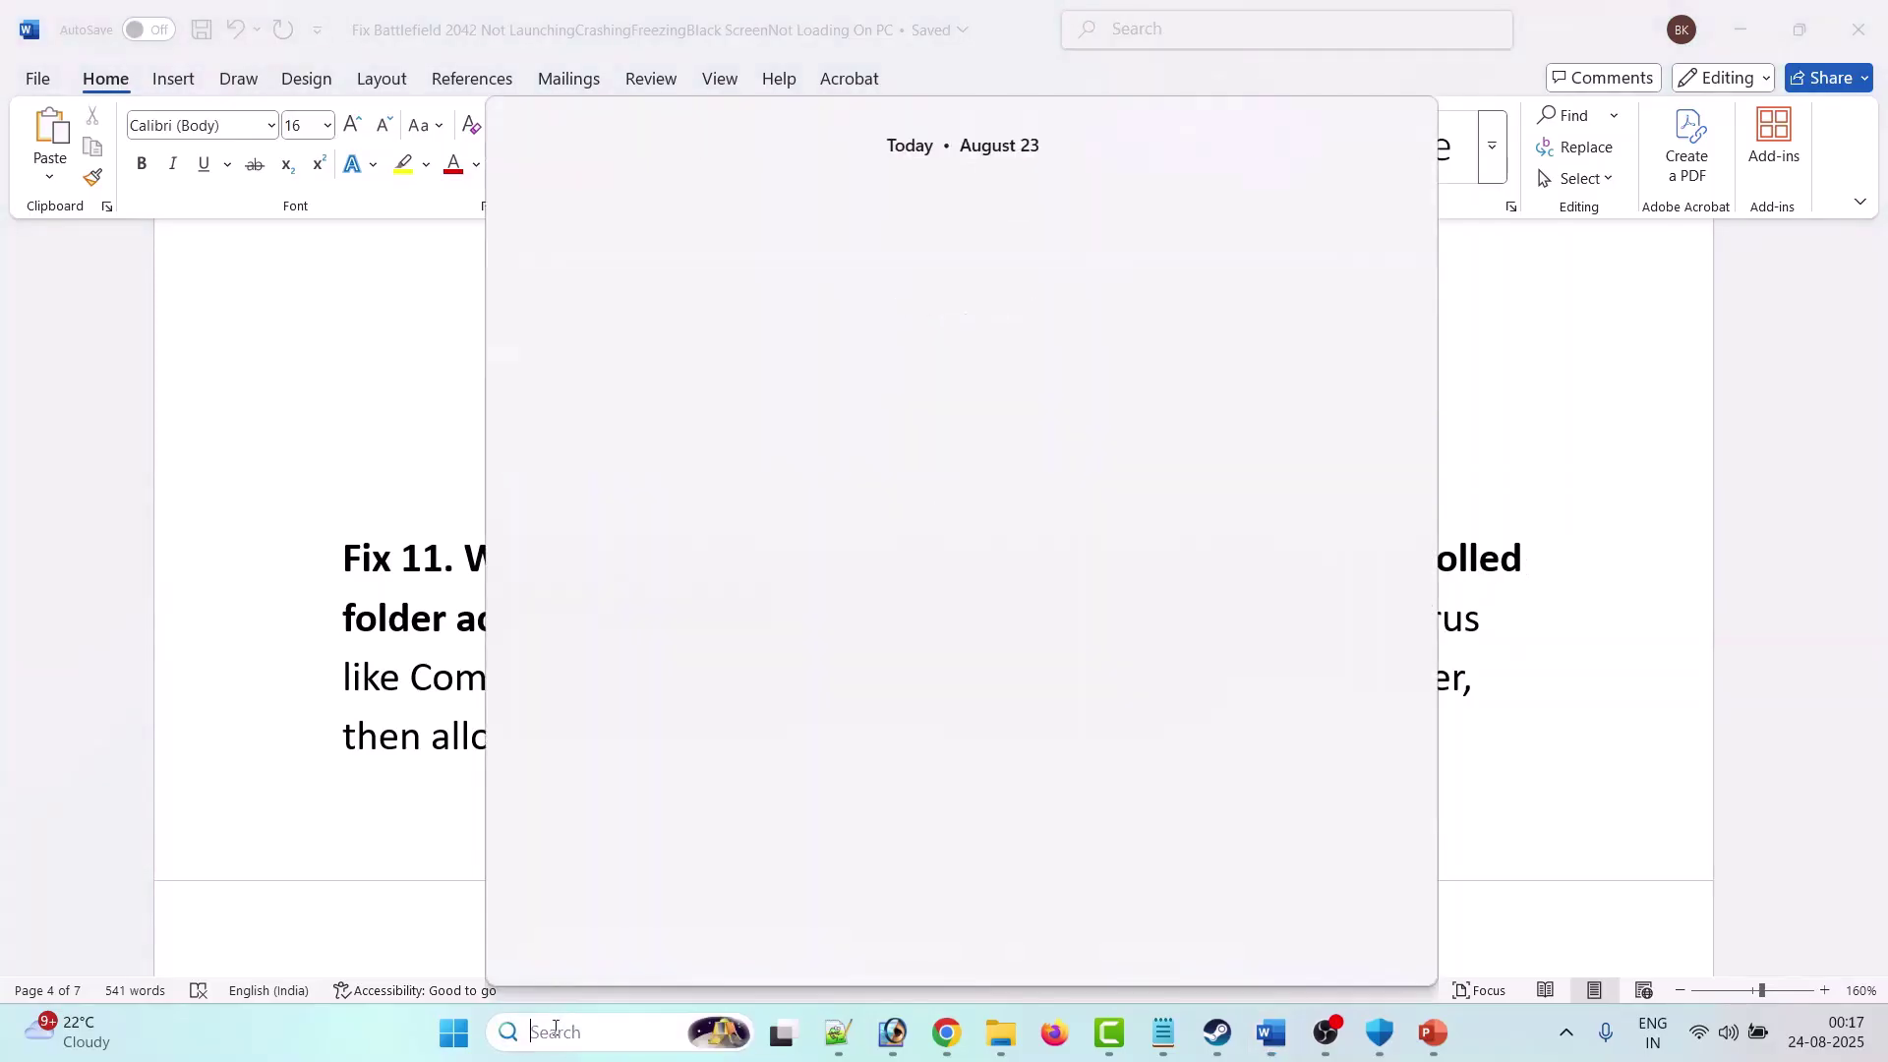
text(windows )
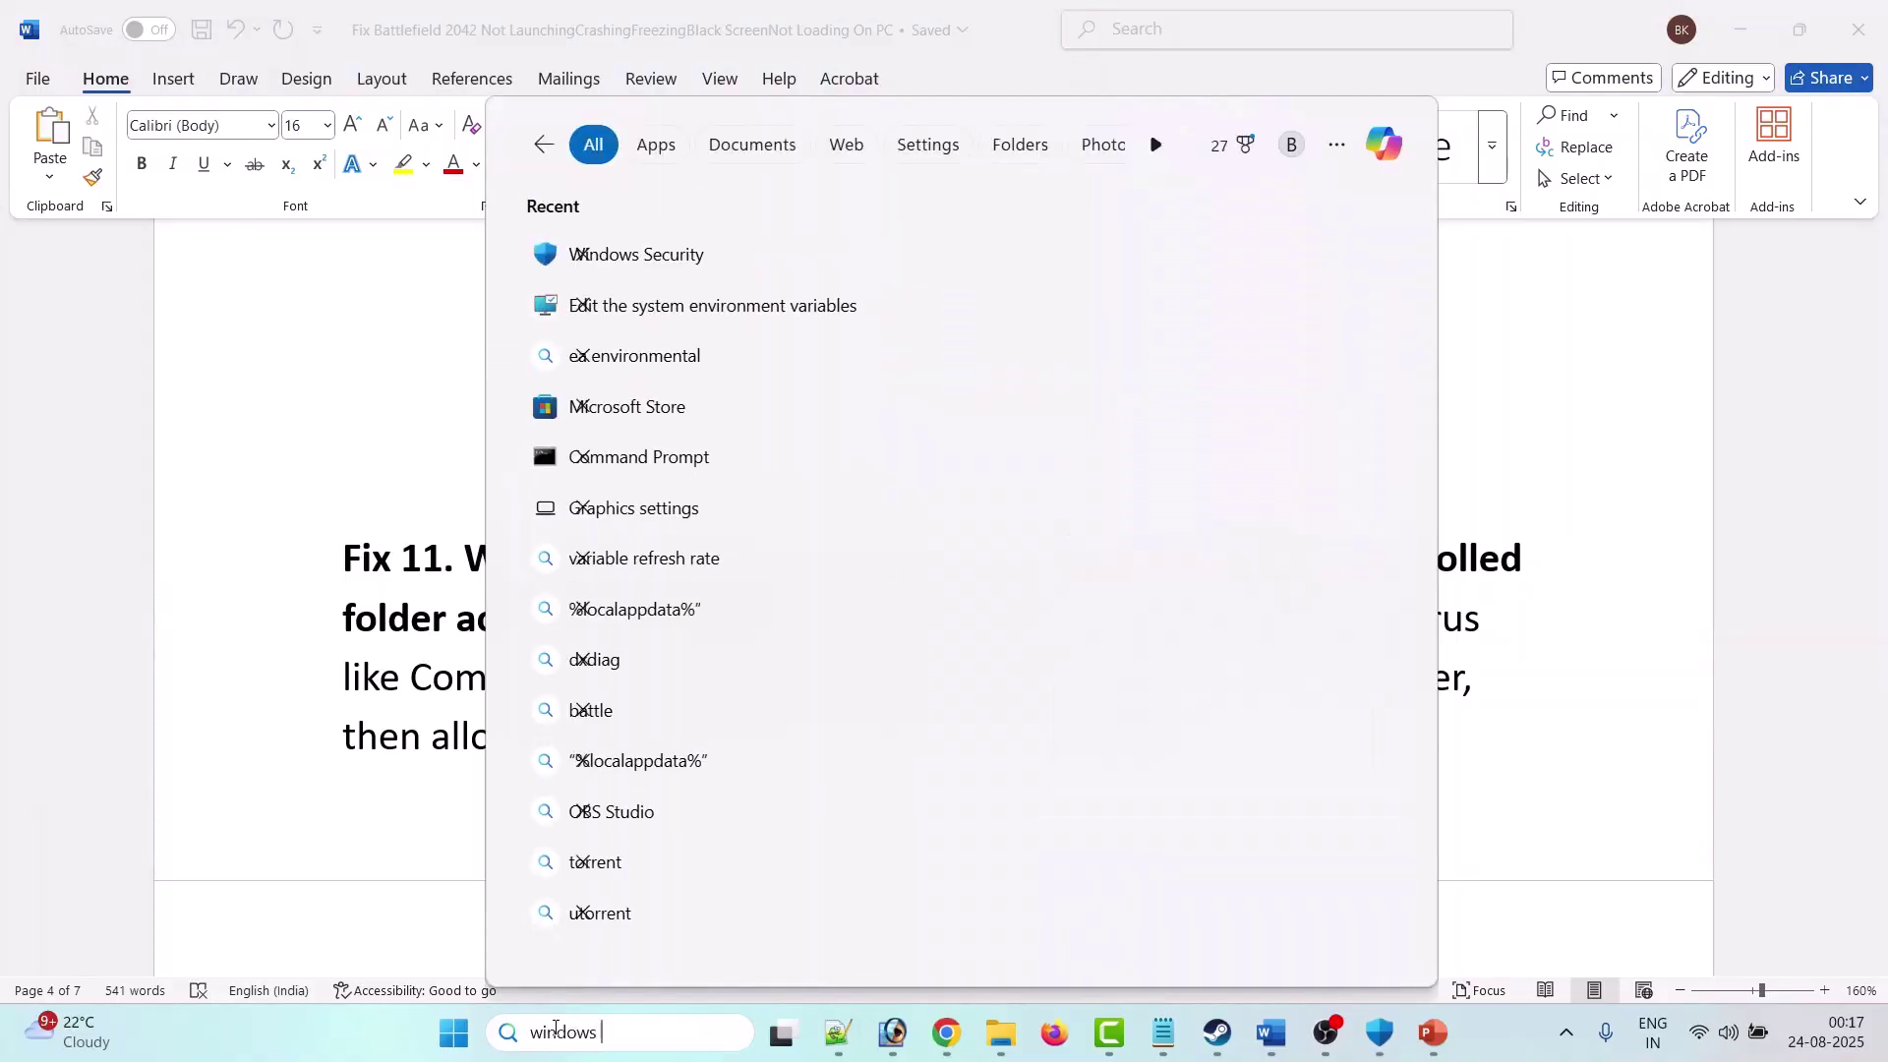
text(se)
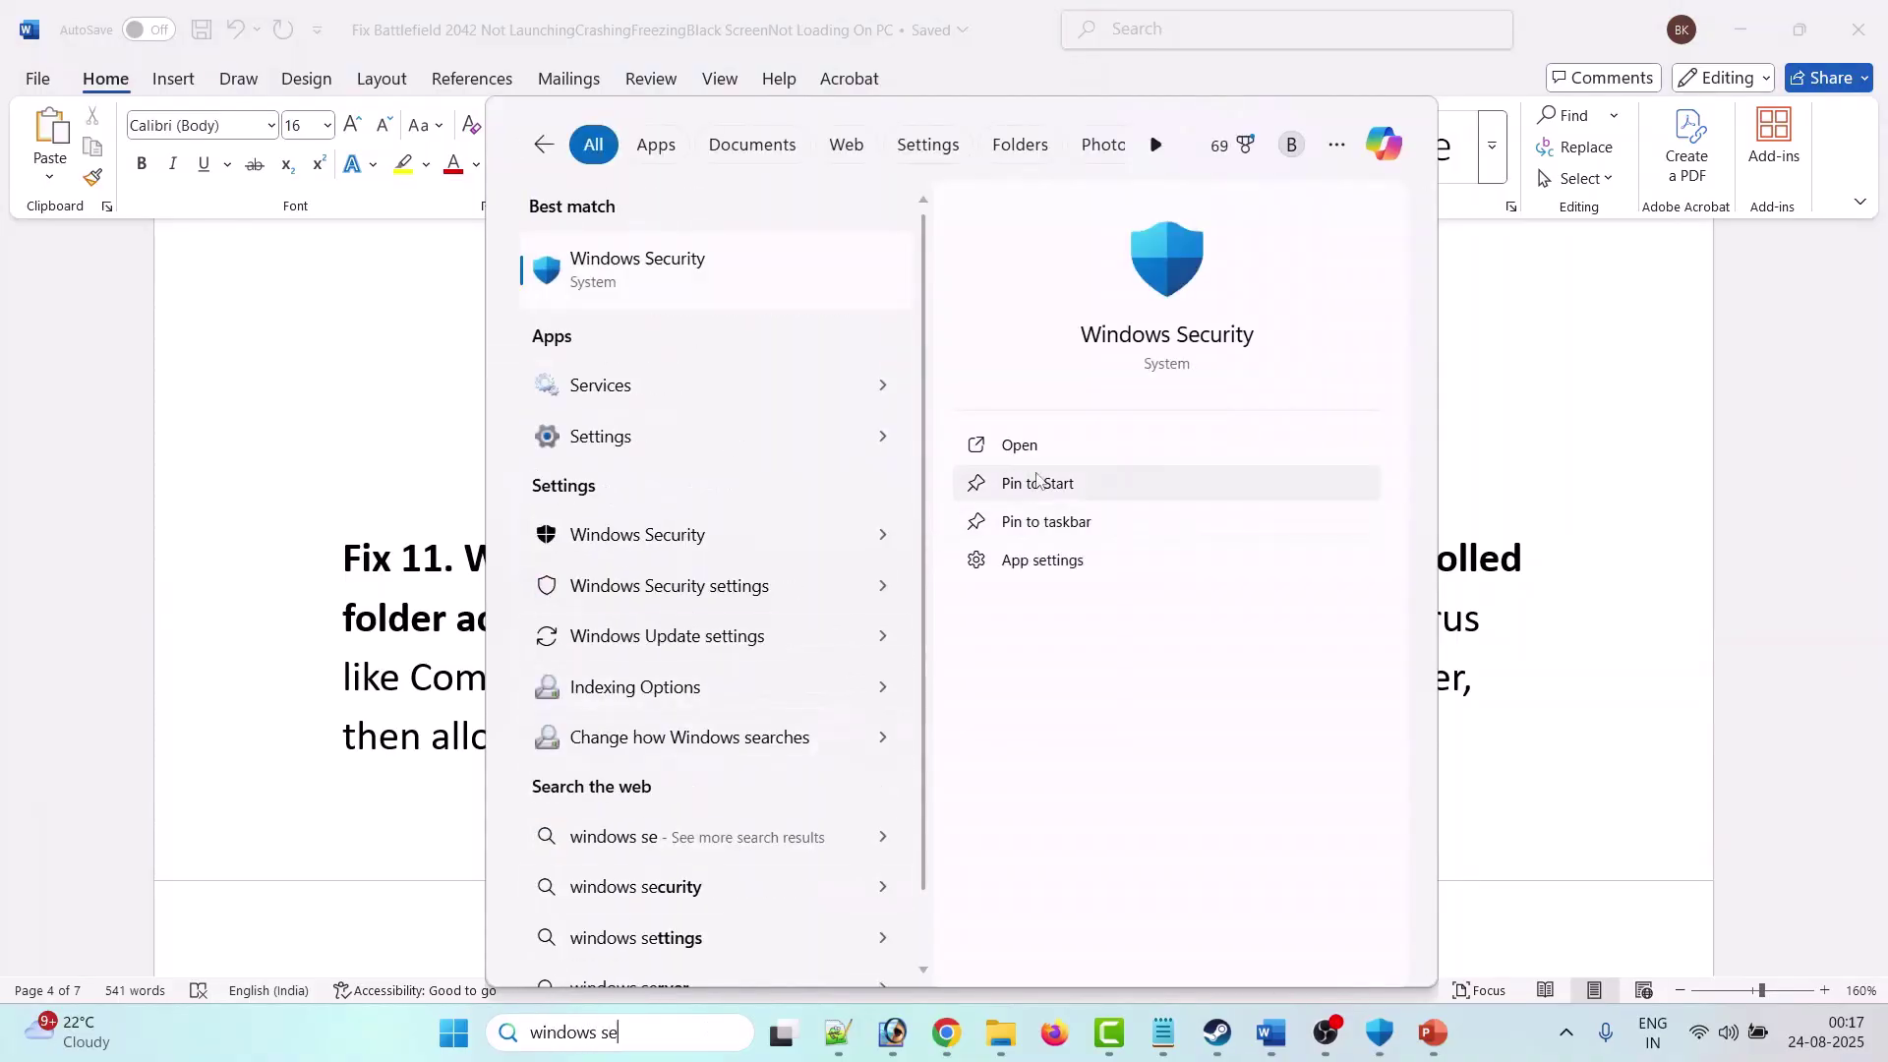
click(1049, 458)
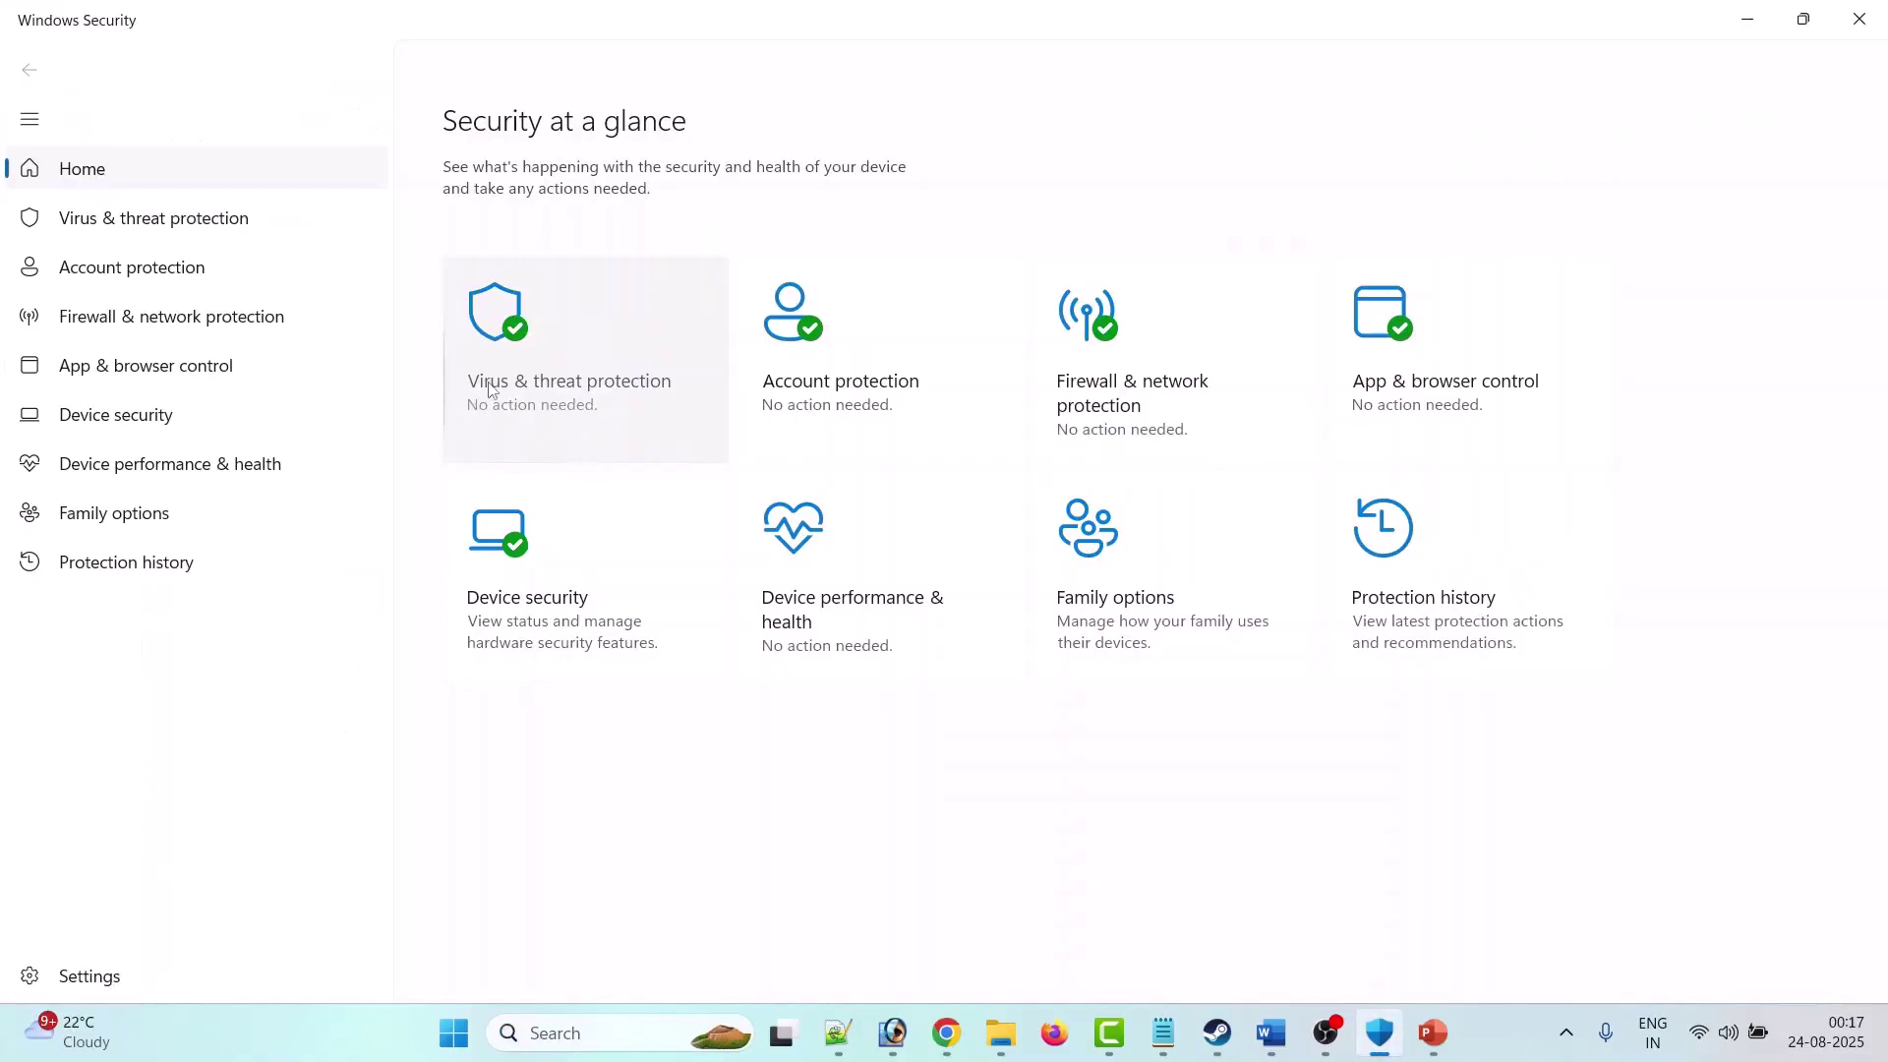
Step: Open the list of apps allowed through controlled folder access in the ransomware protection settings
click(569, 389)
scroll(493, 940, down, 2)
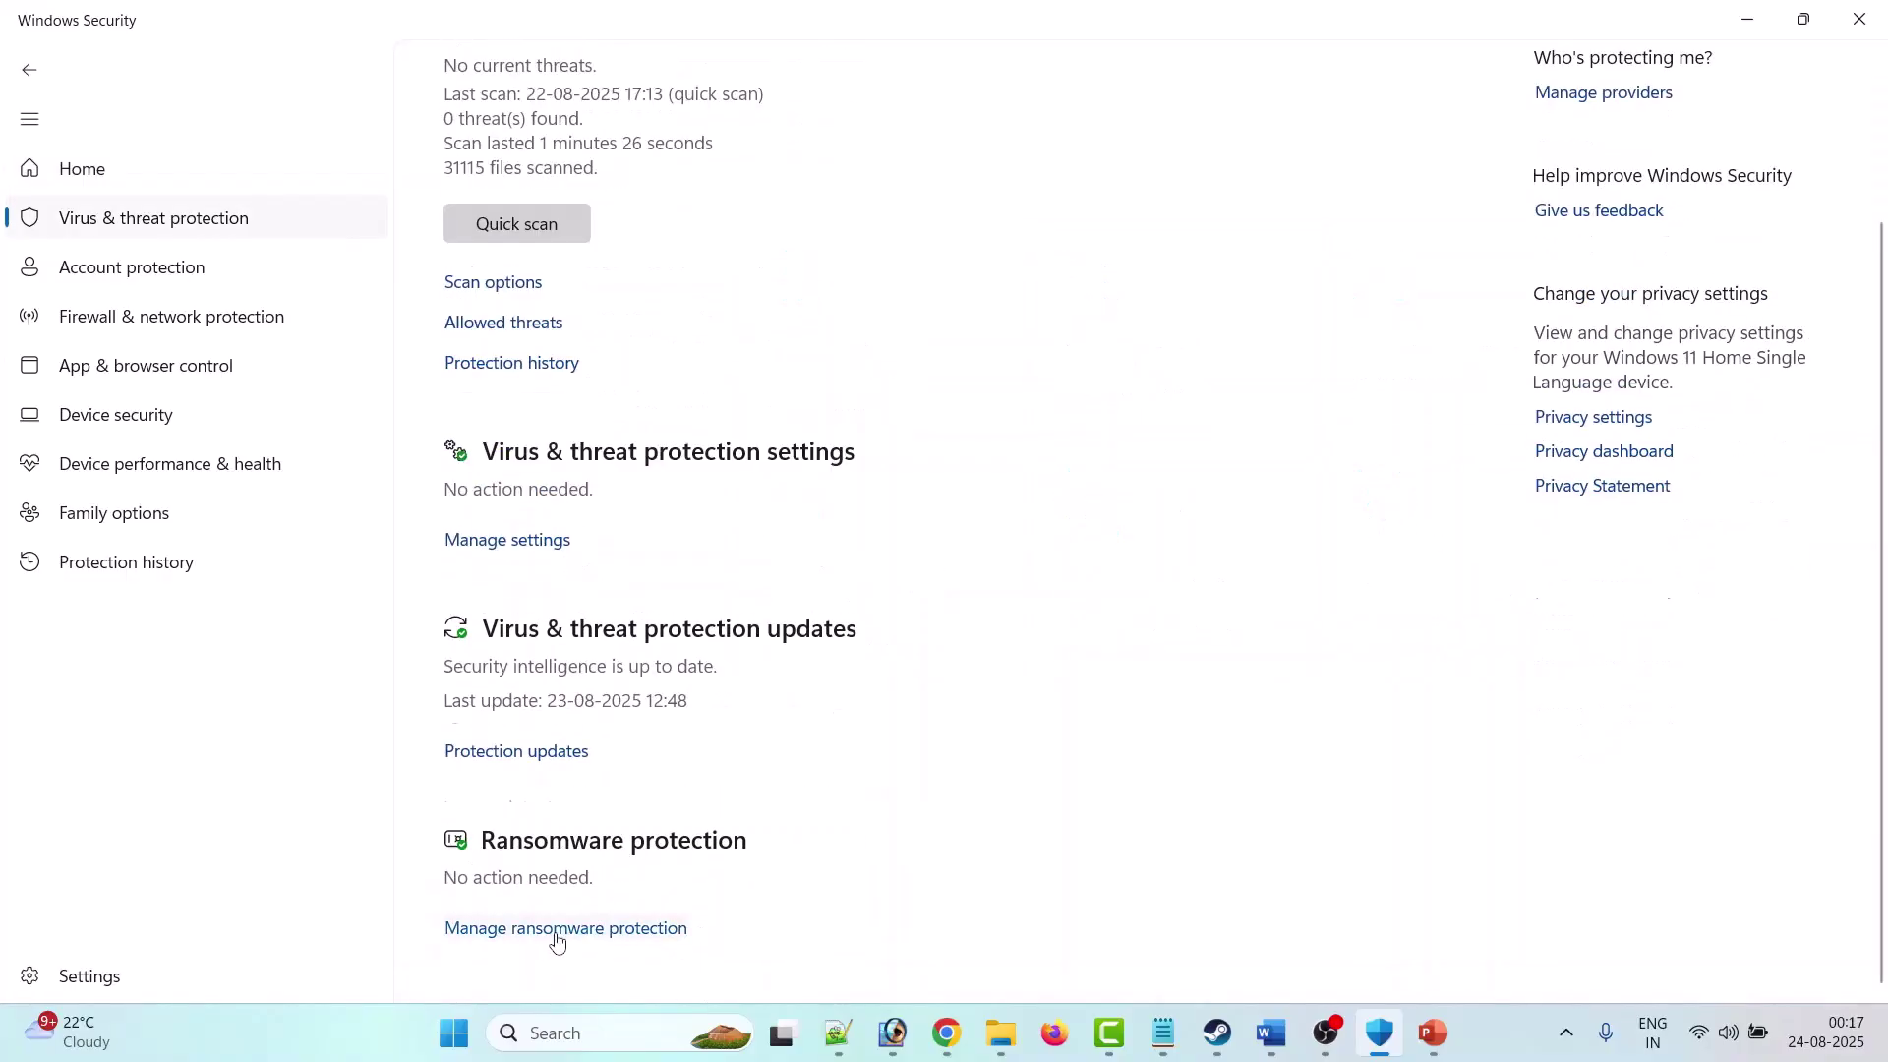
click(557, 930)
click(612, 519)
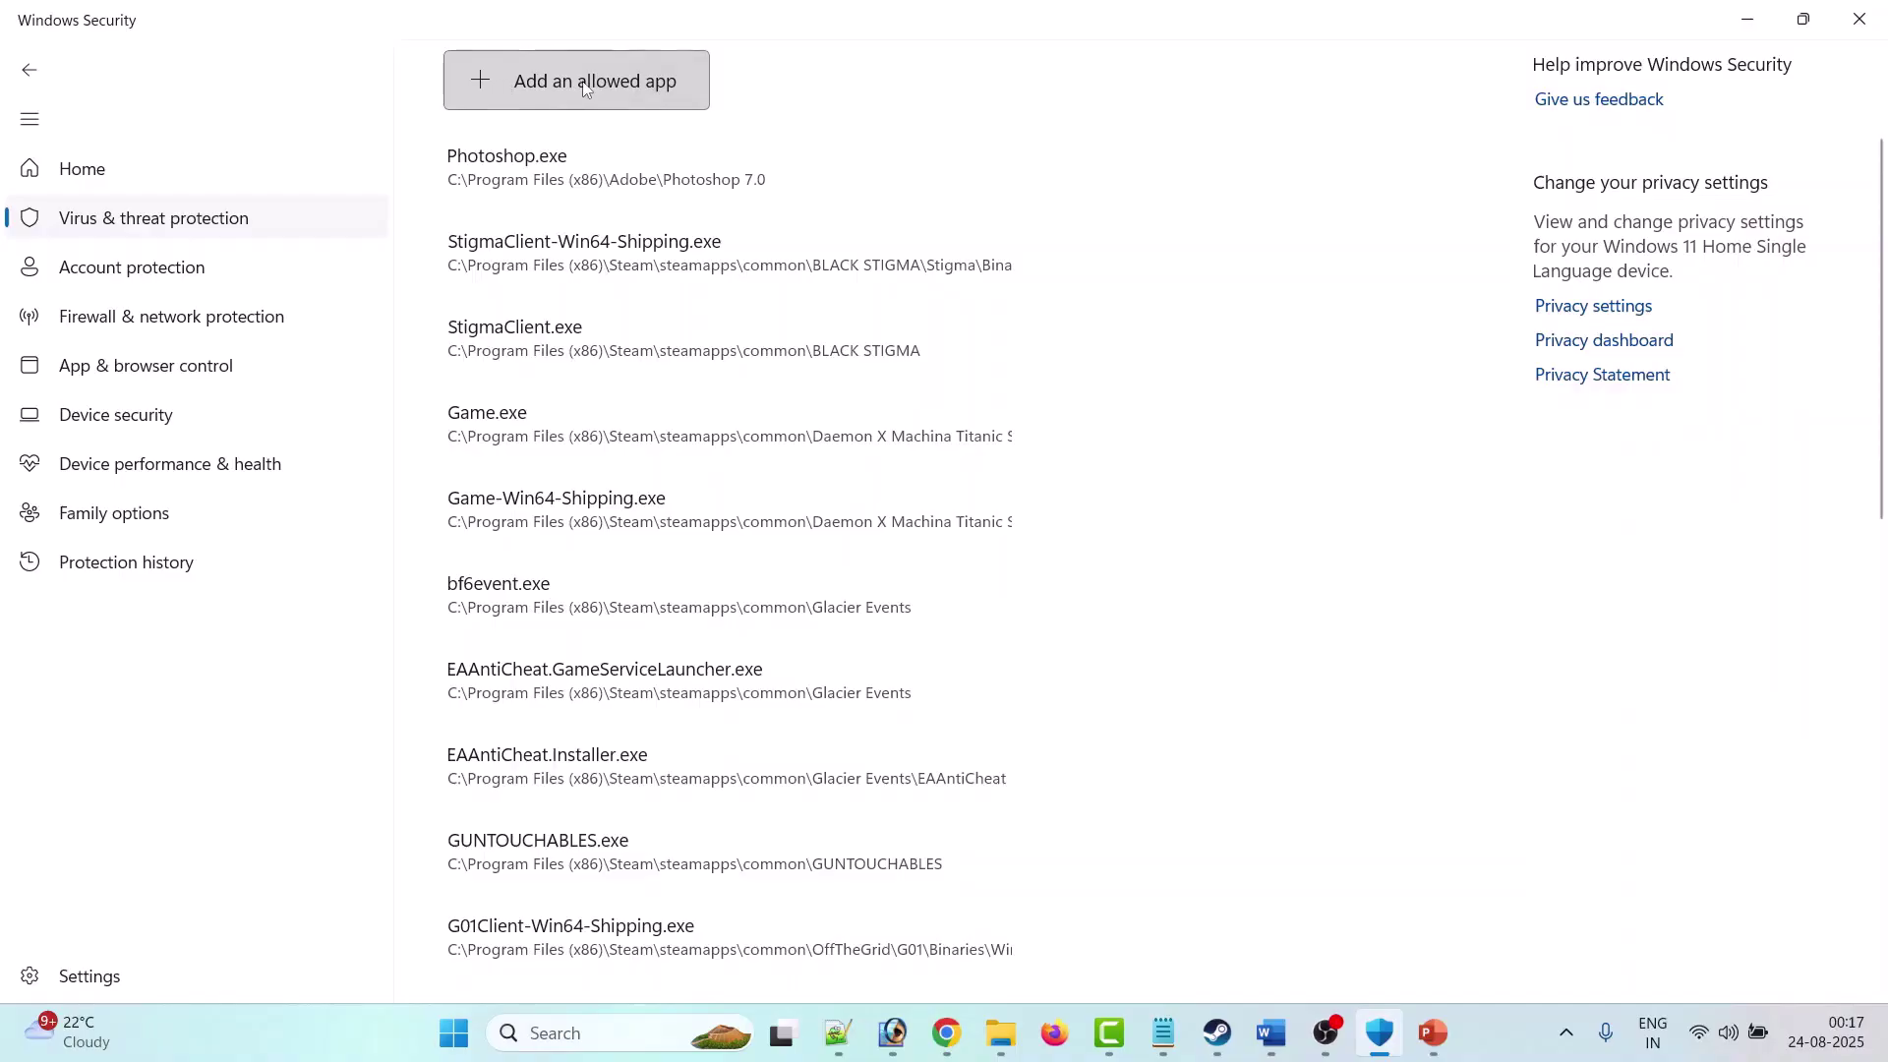
Step: Allow the BF2042 application from SteamLibrary\steamapps\common\Battlefield 2042 through controlled folder access
click(584, 84)
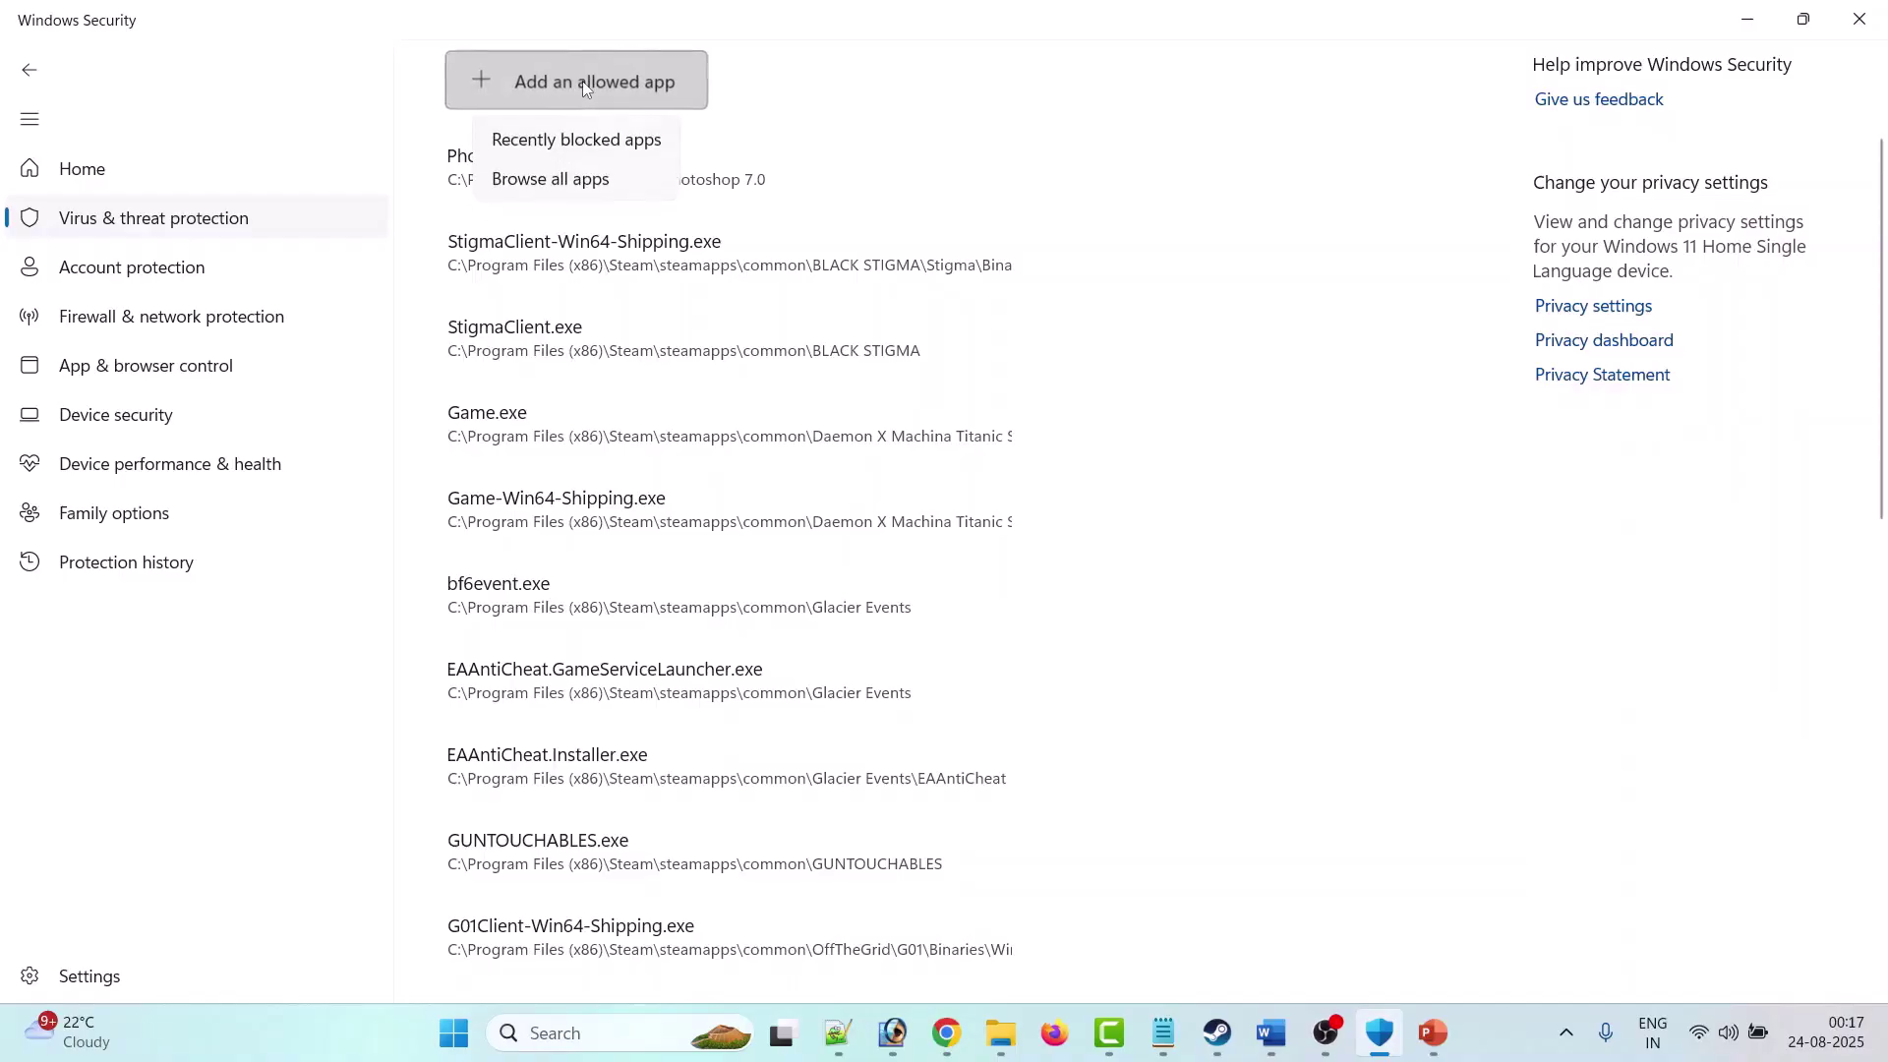
click(556, 187)
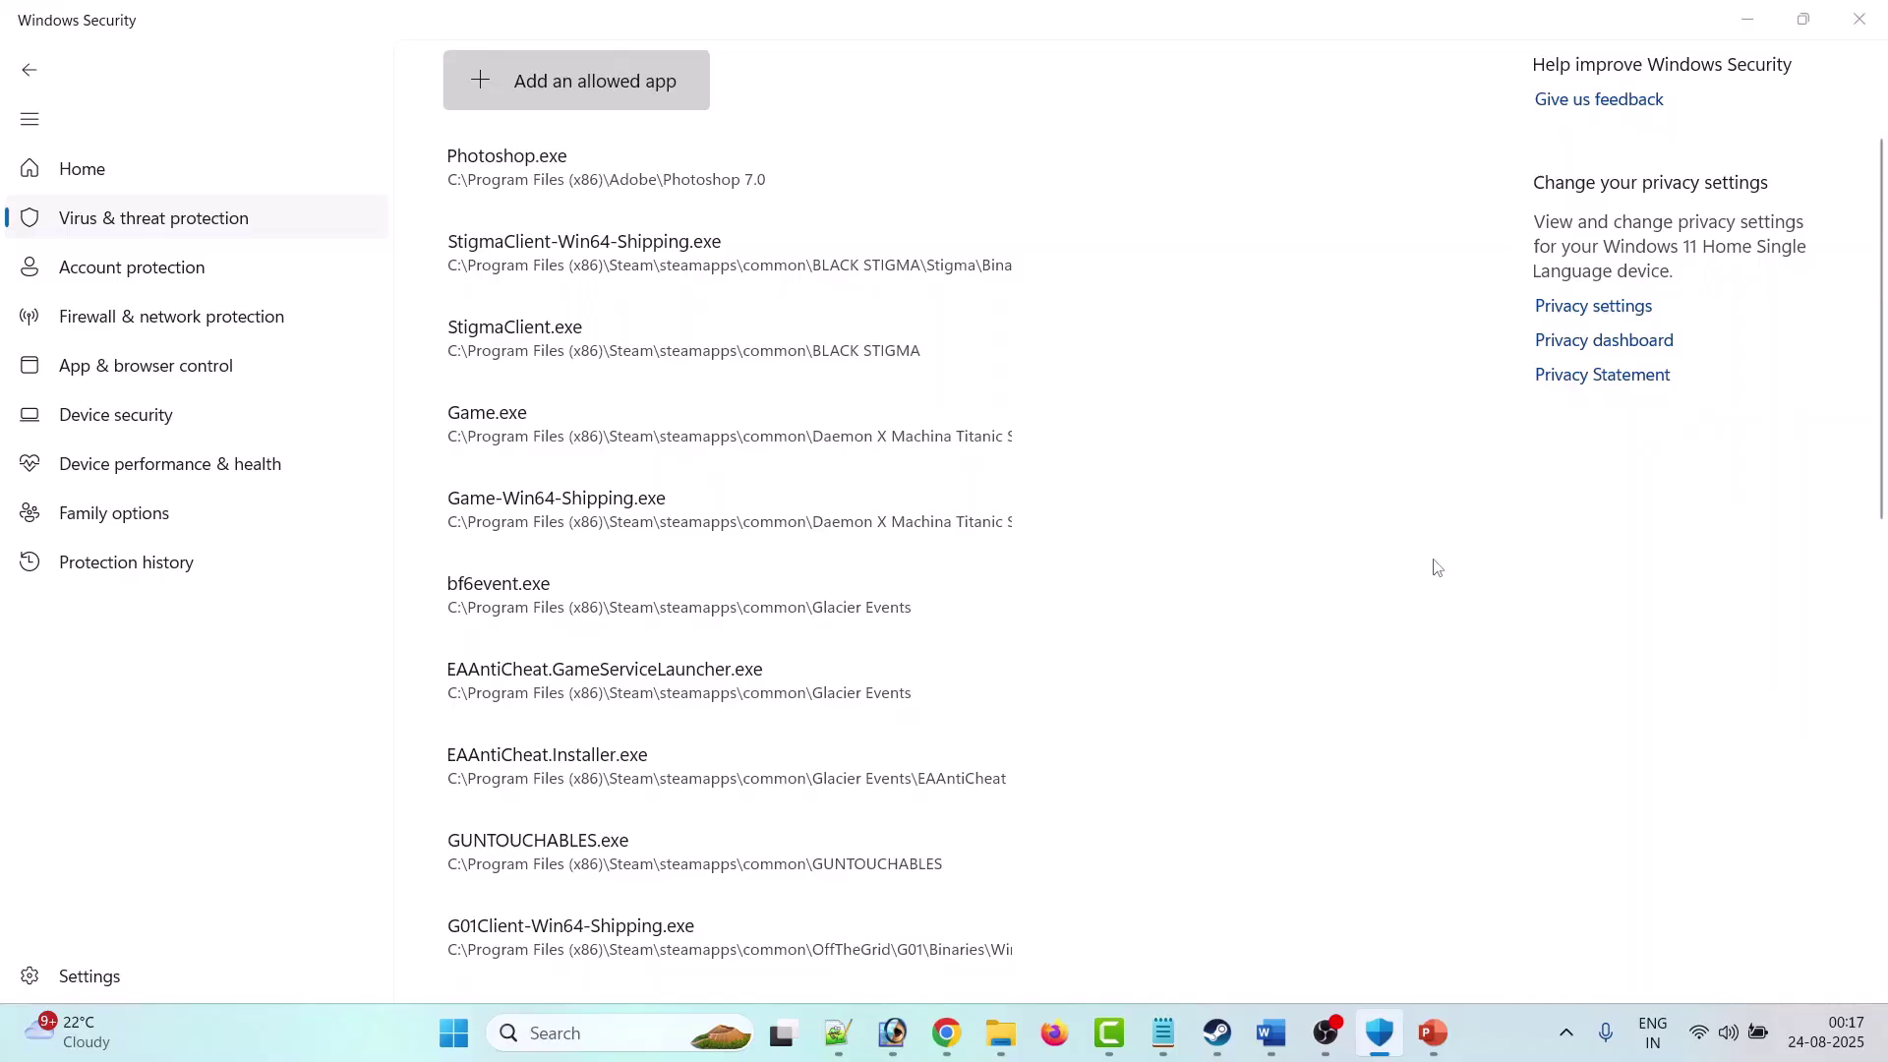
double_click(324, 196)
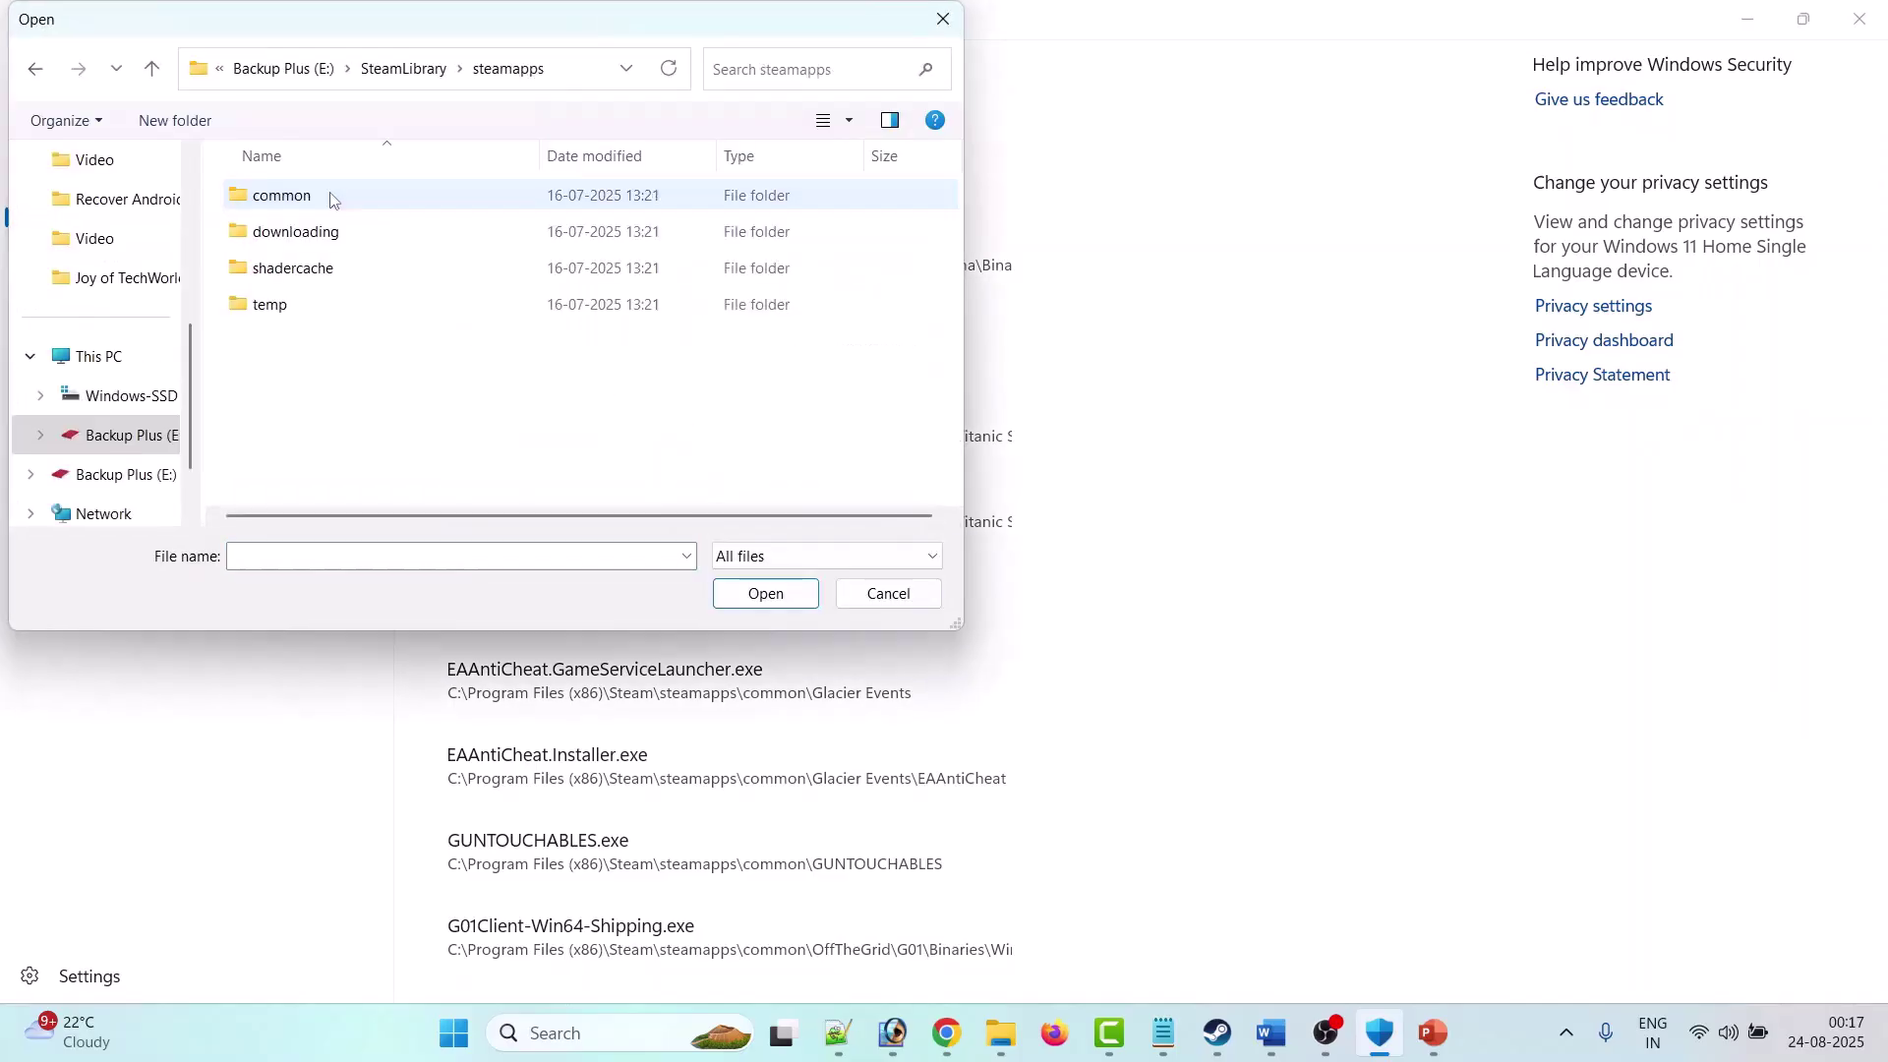
double_click(324, 196)
click(322, 197)
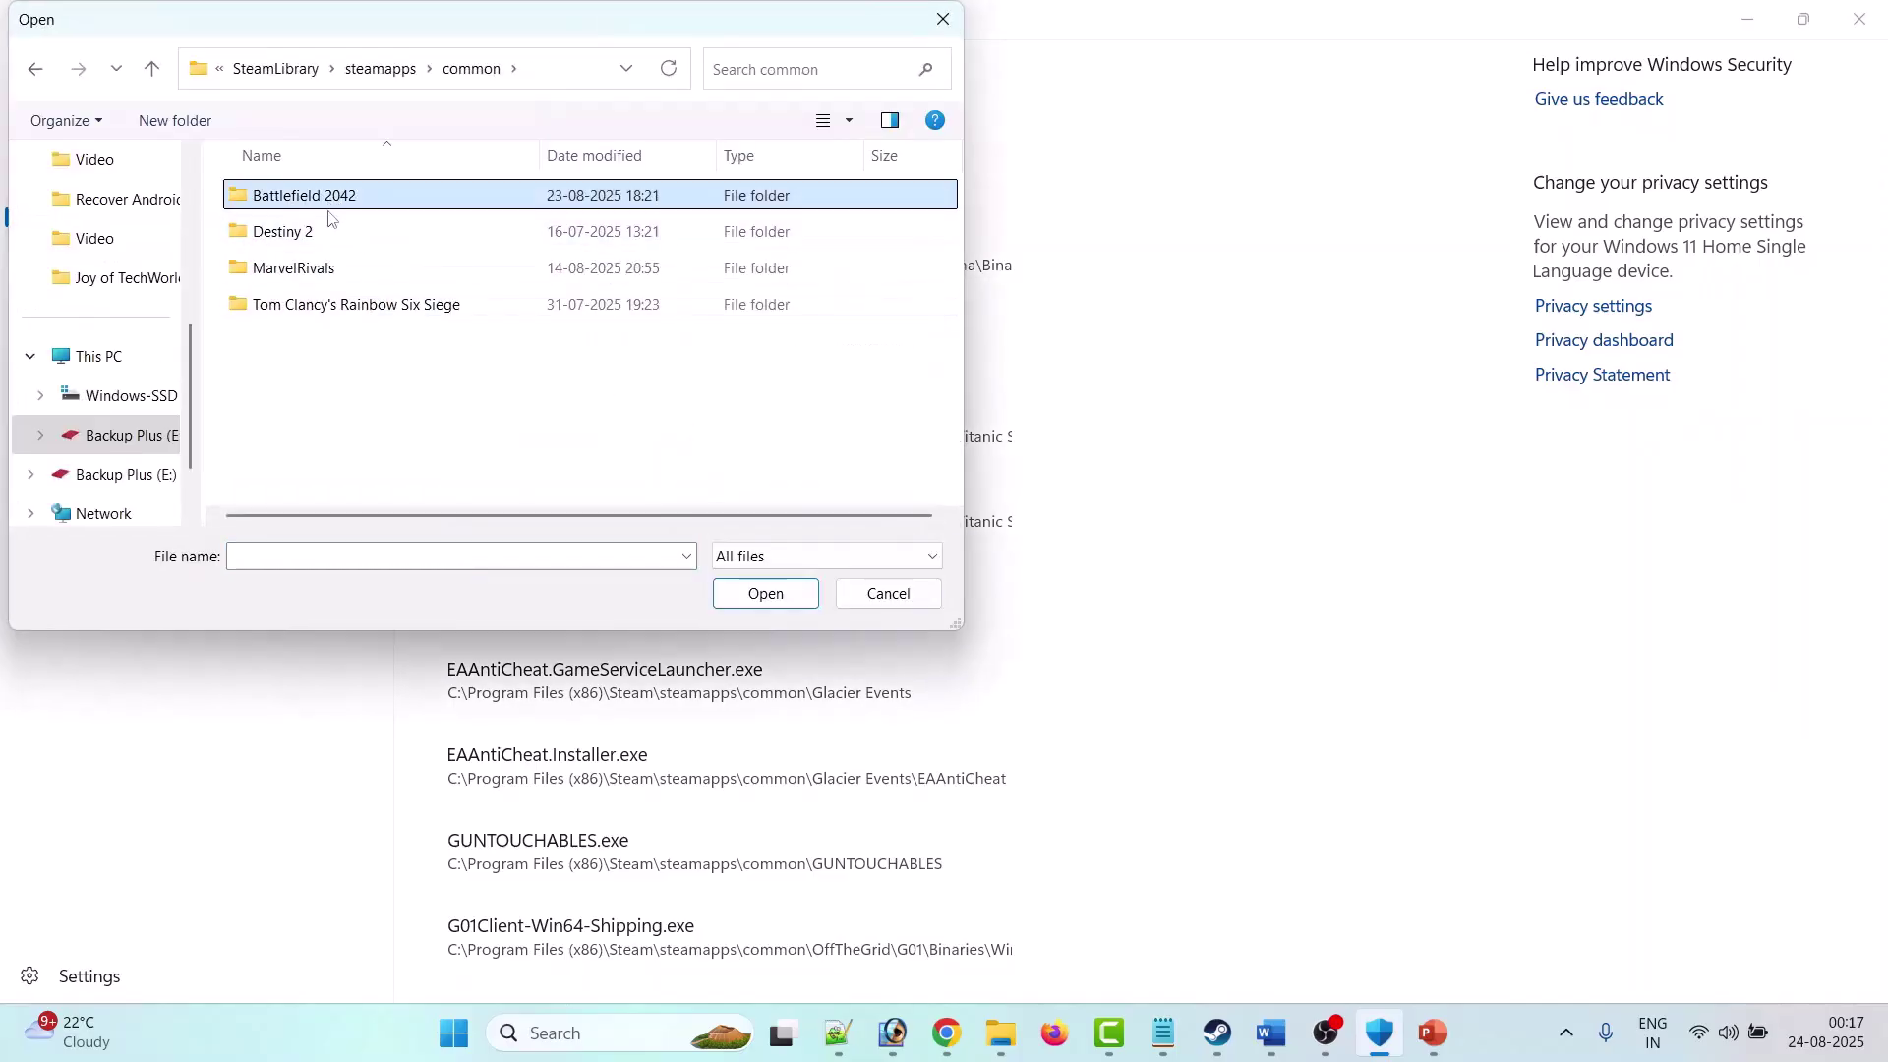
double_click(373, 201)
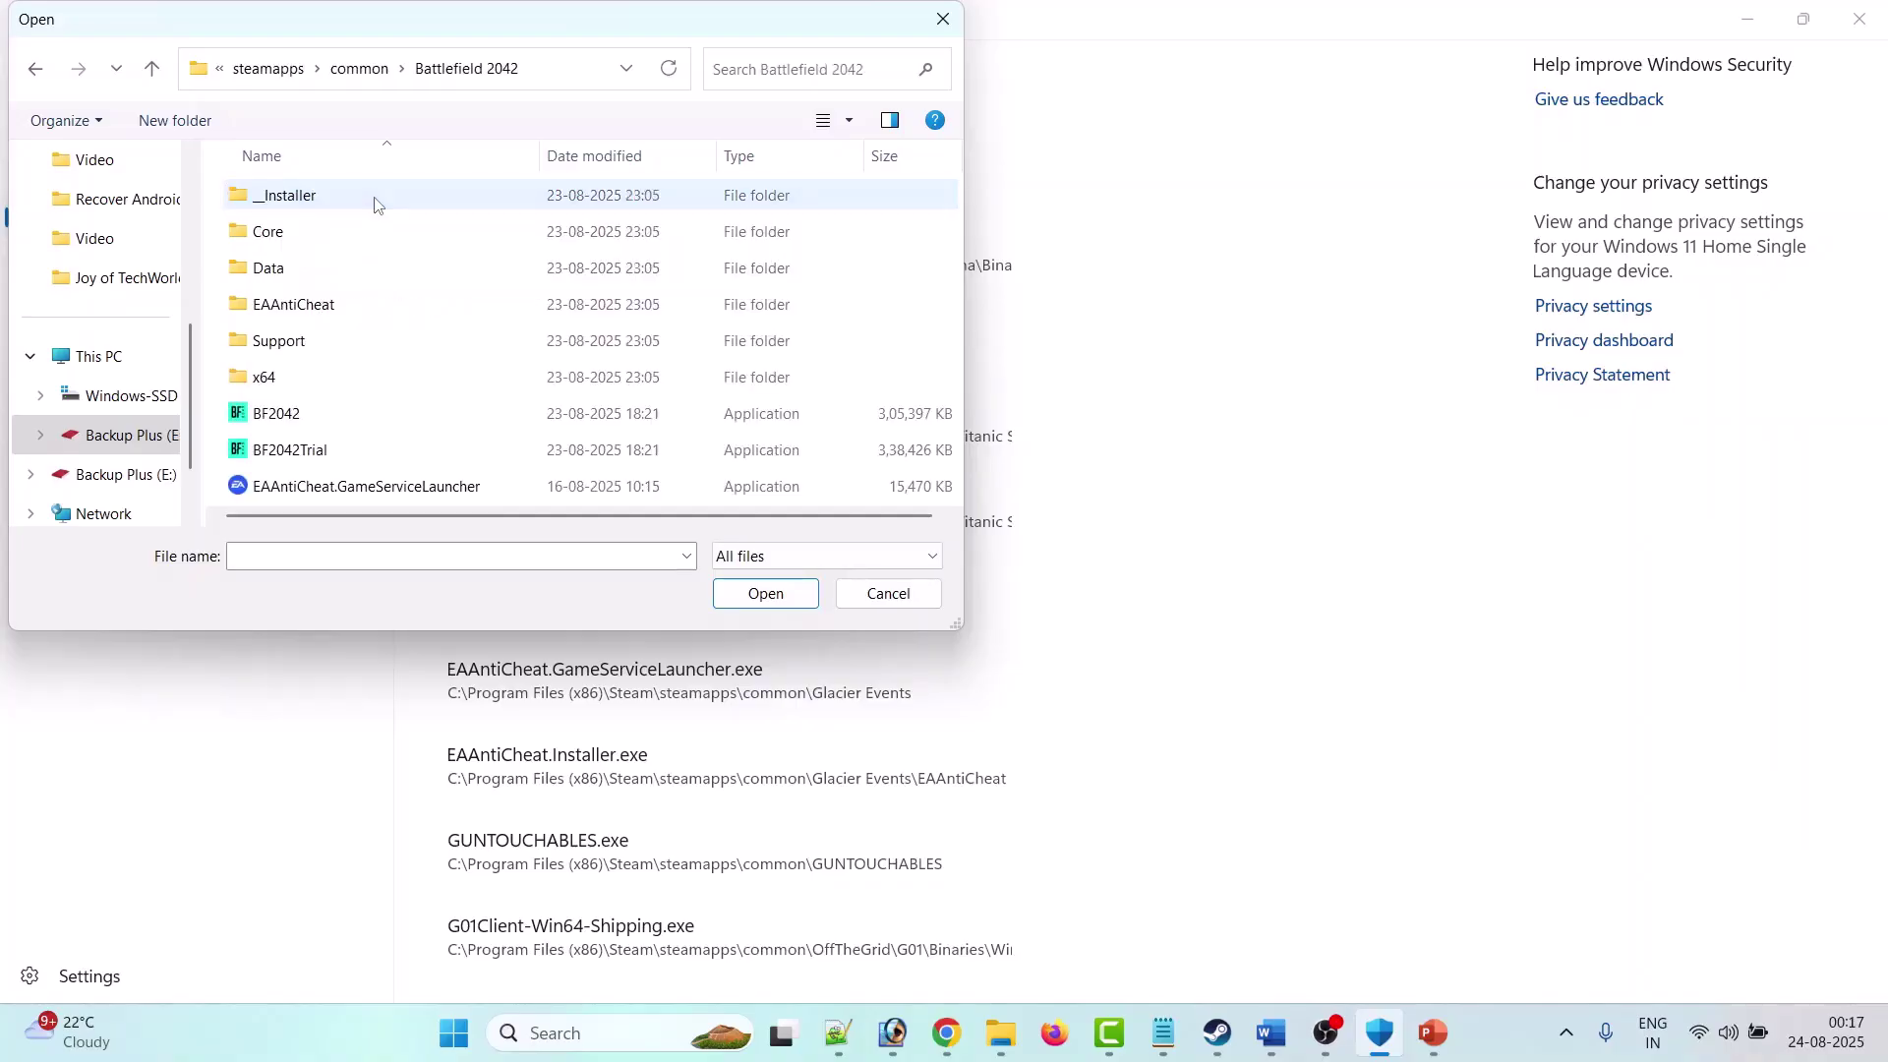
click(291, 418)
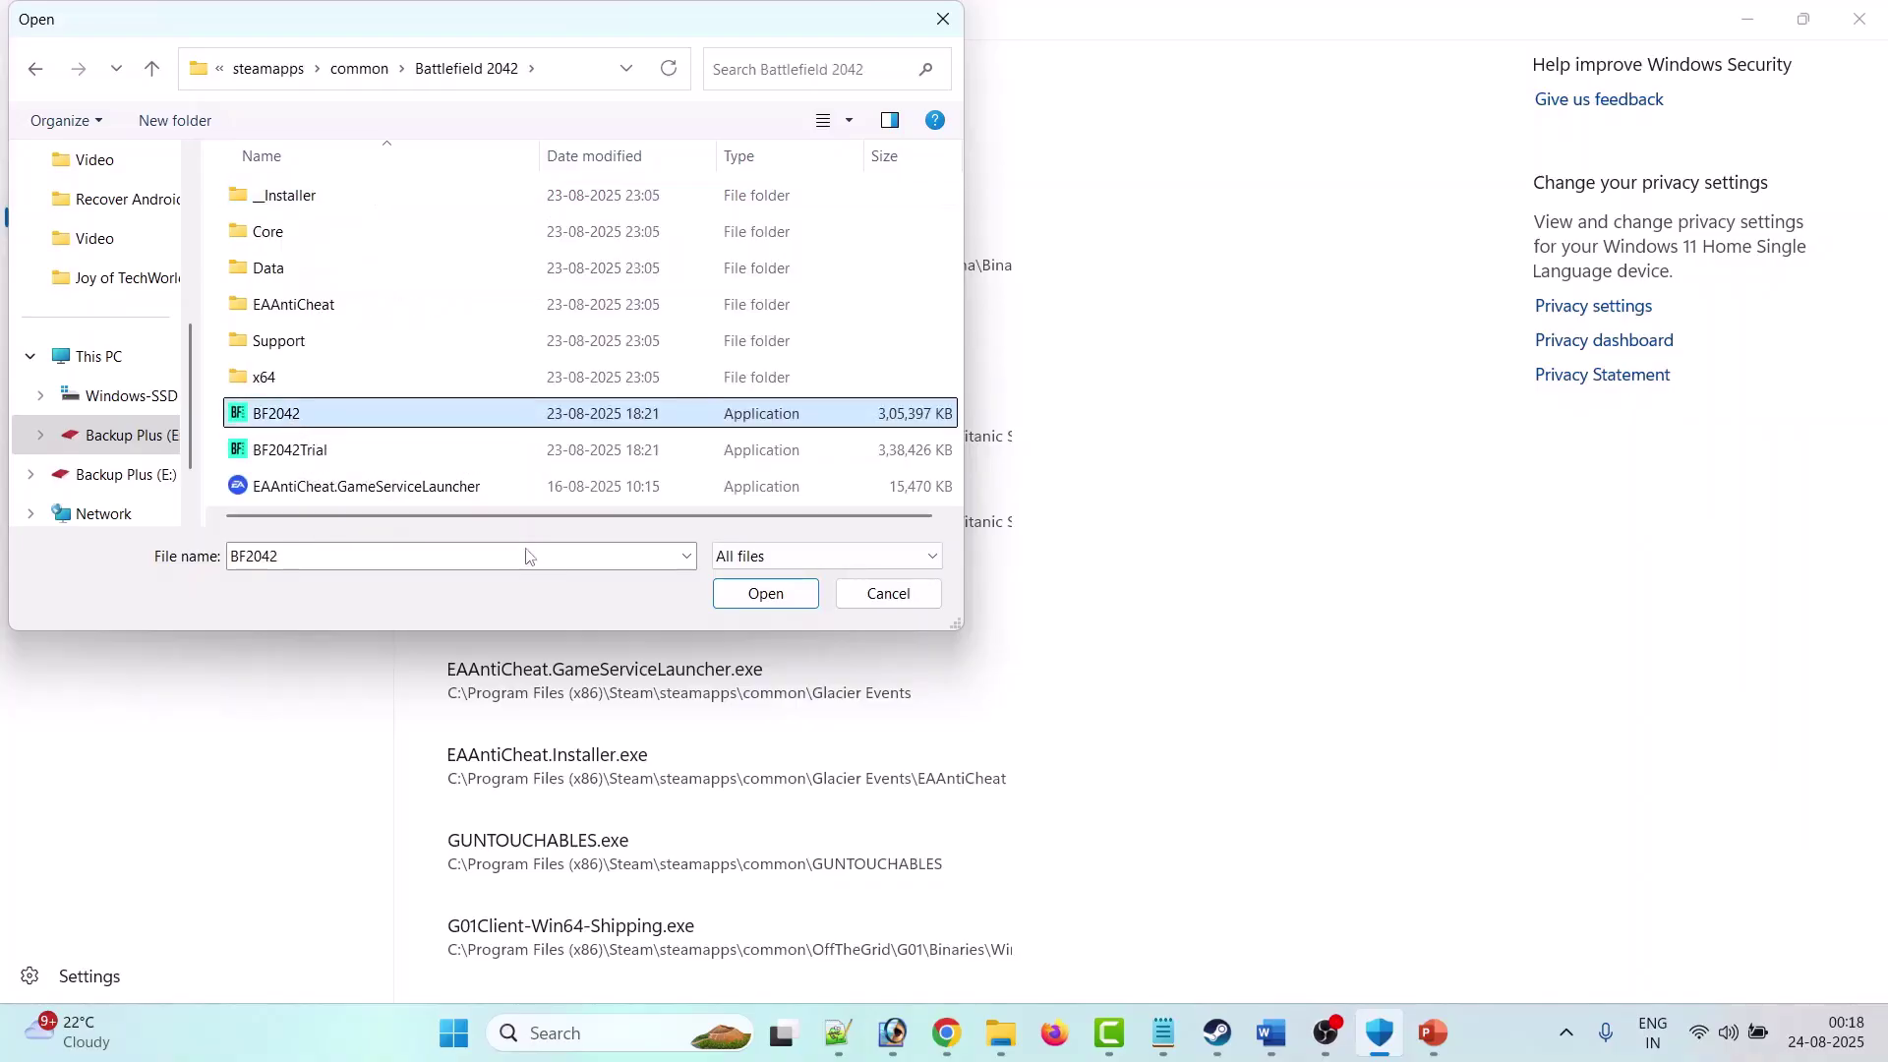
click(763, 594)
Step: Allow the BF2042Trial application from the Battlefield 2042 folder through controlled folder access
click(551, 87)
click(557, 183)
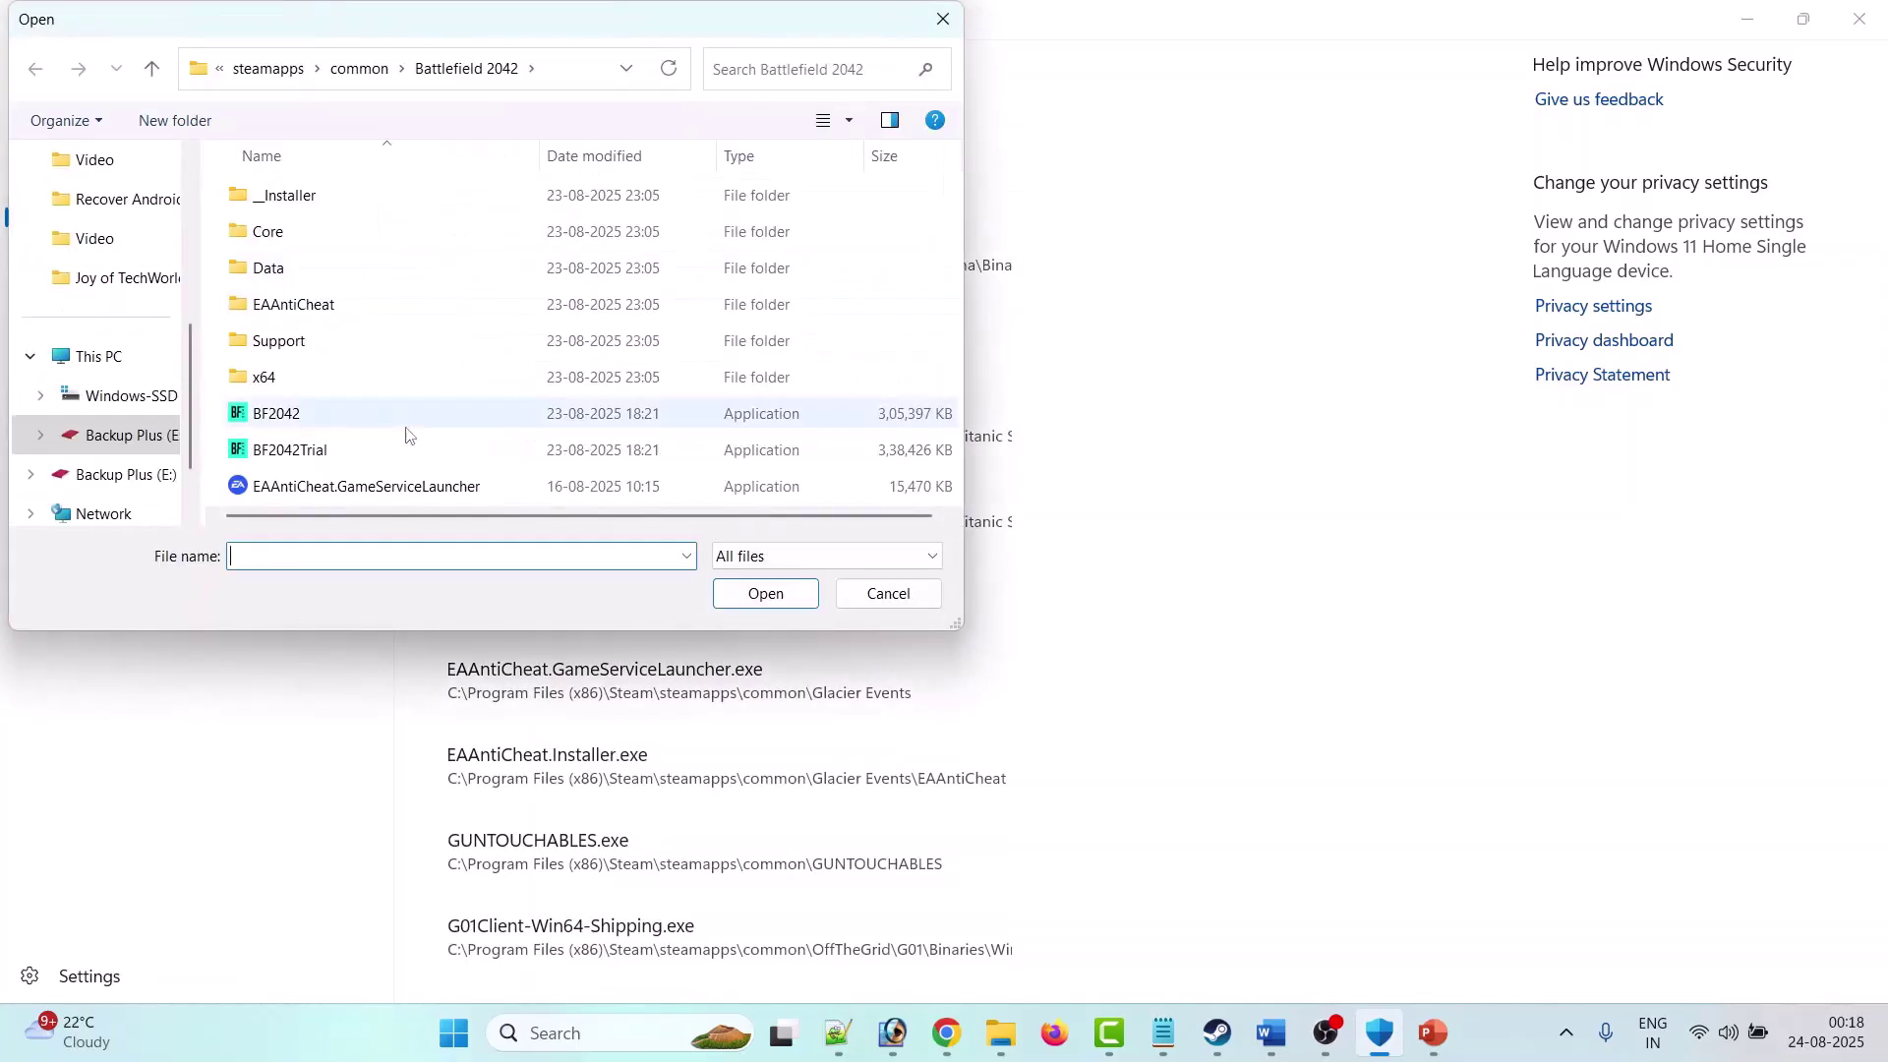
click(306, 456)
click(765, 593)
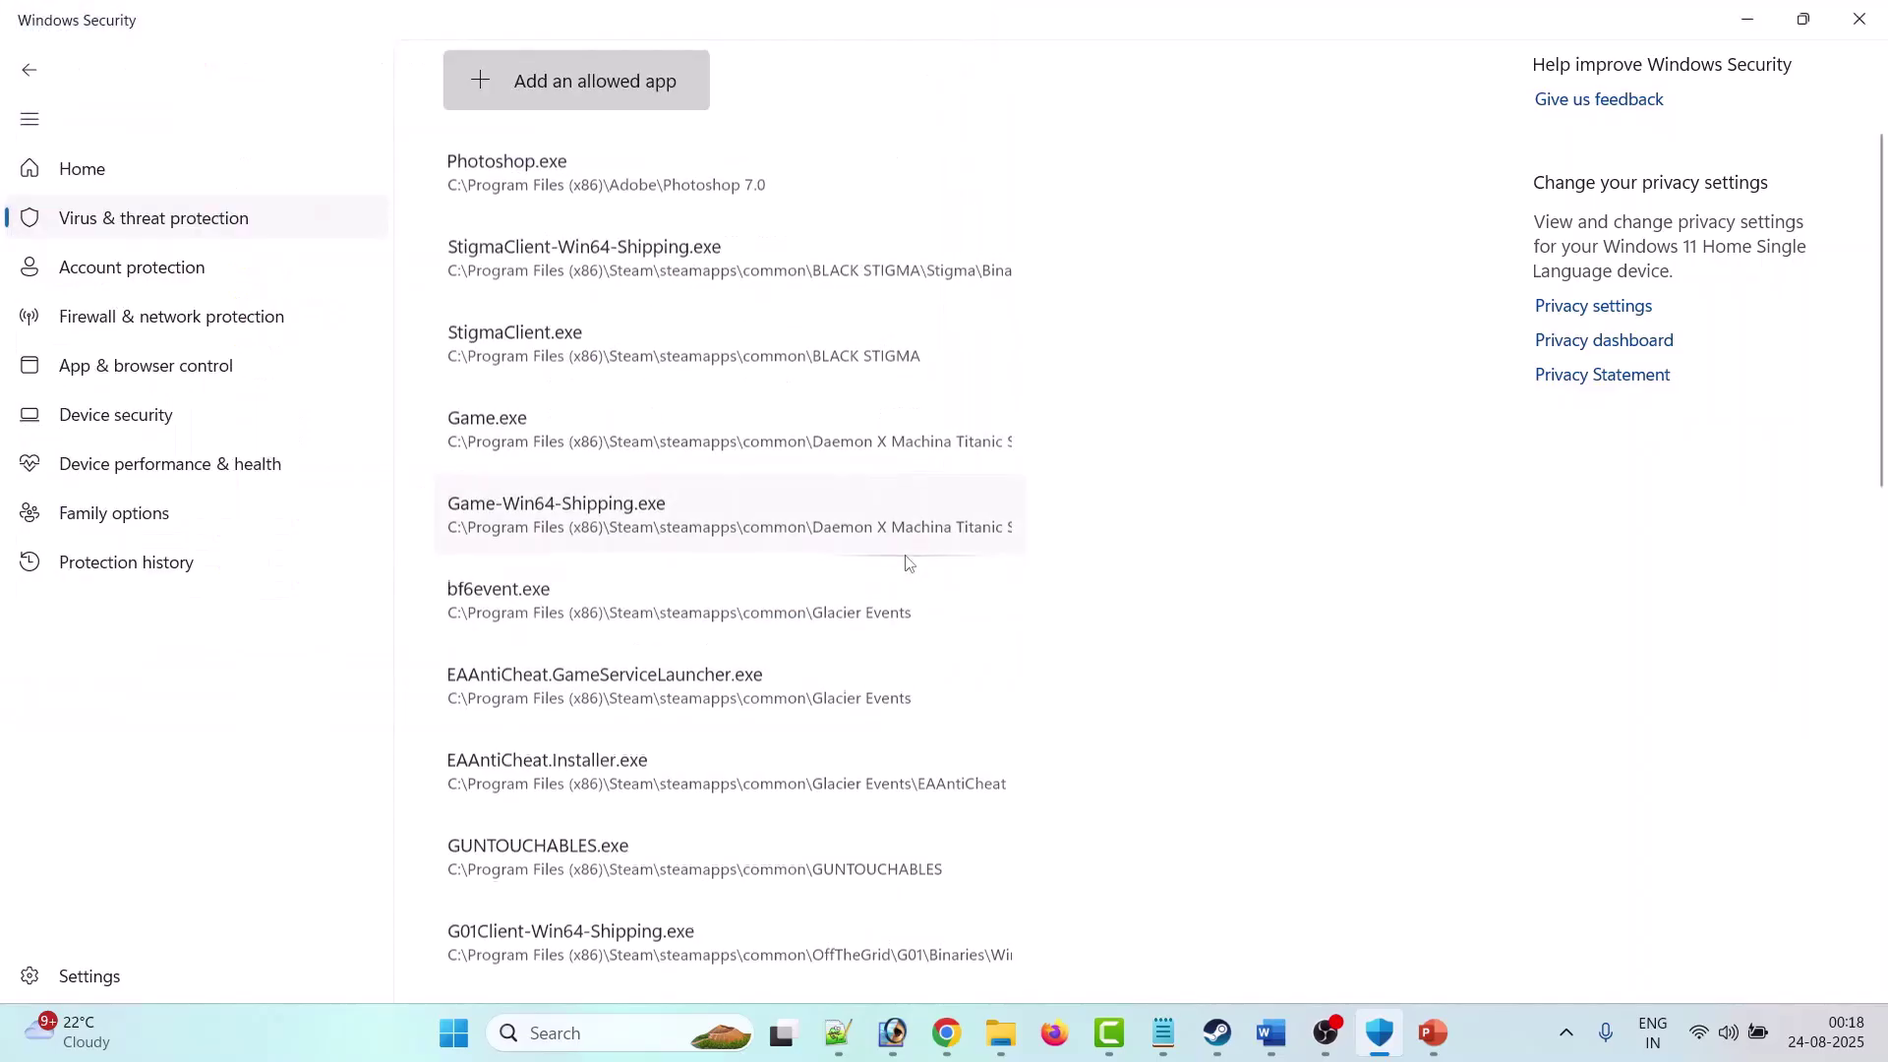
Step: Allow the EAAntiCheat.GameServiceLauncher application from the Battlefield 2042 folder through controlled folder access
click(647, 87)
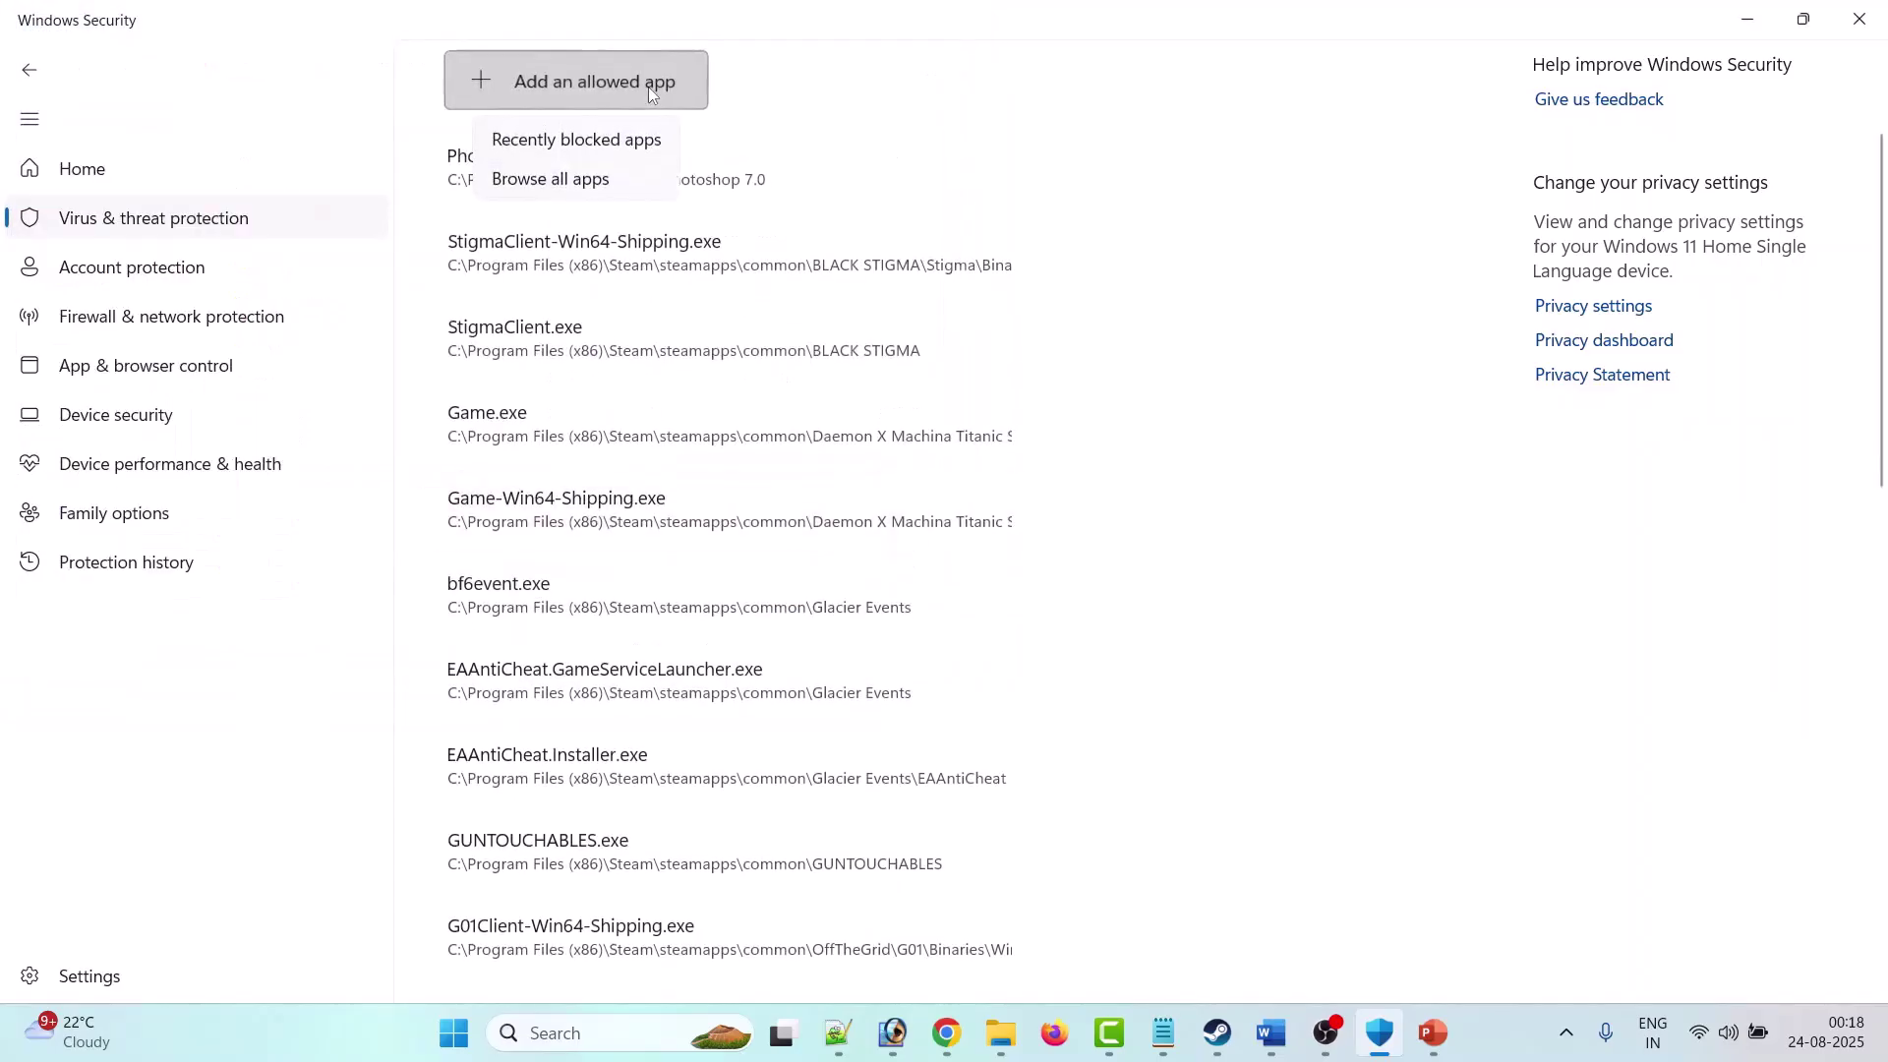
click(595, 182)
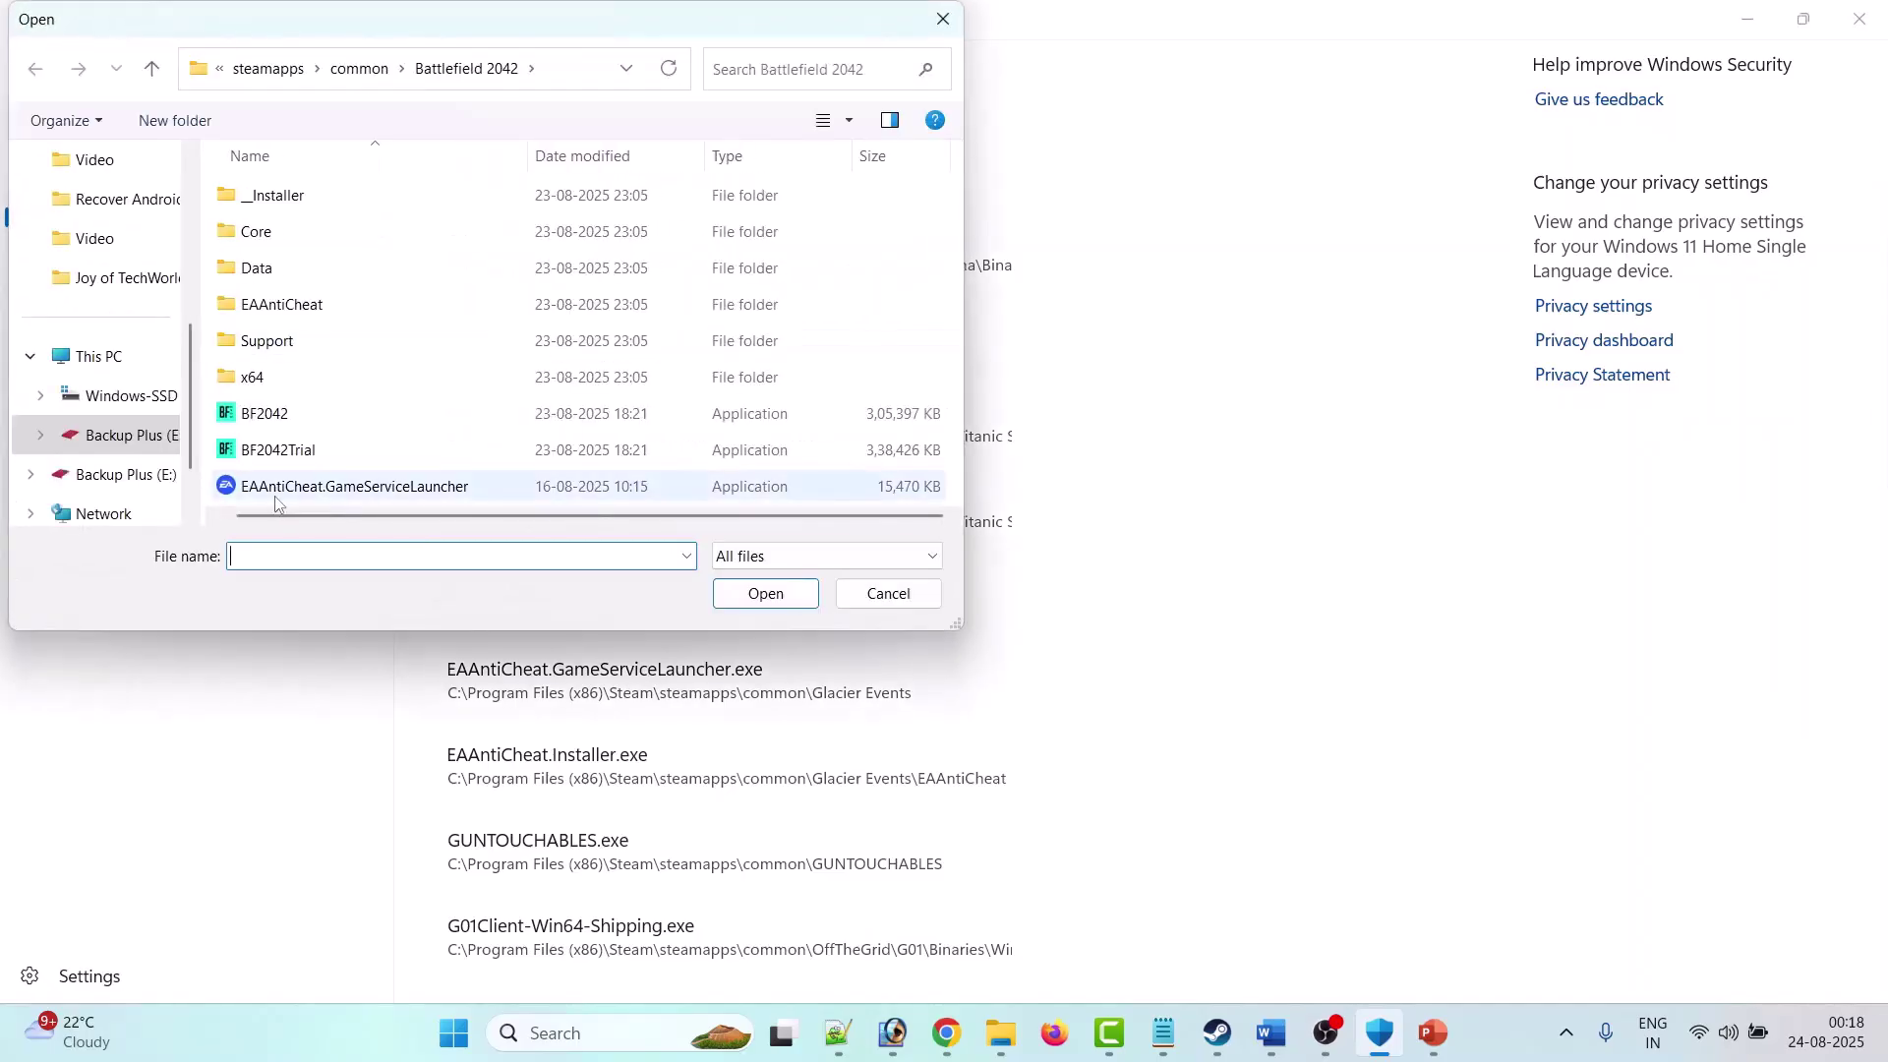
click(404, 485)
click(765, 593)
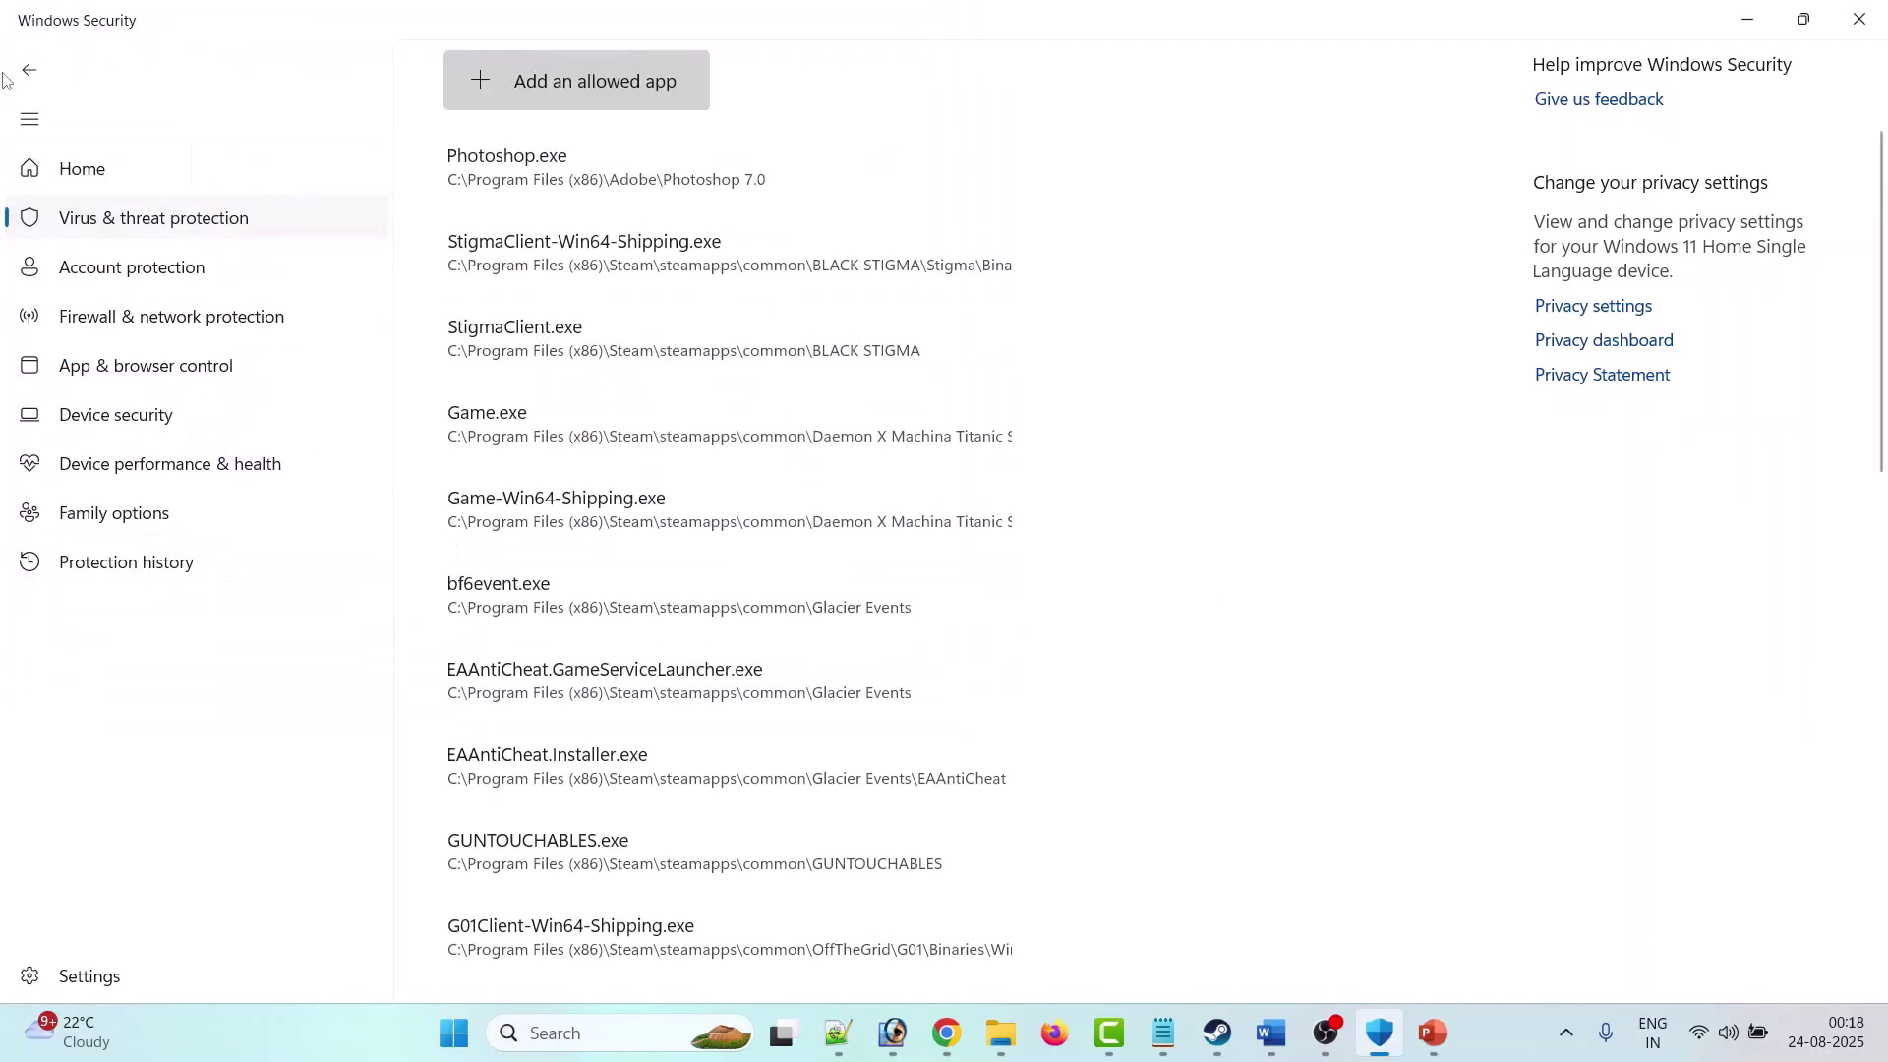
Step: Open the list of apps allowed through Windows Defender Firewall and unlock its settings for changes
click(28, 71)
click(28, 71)
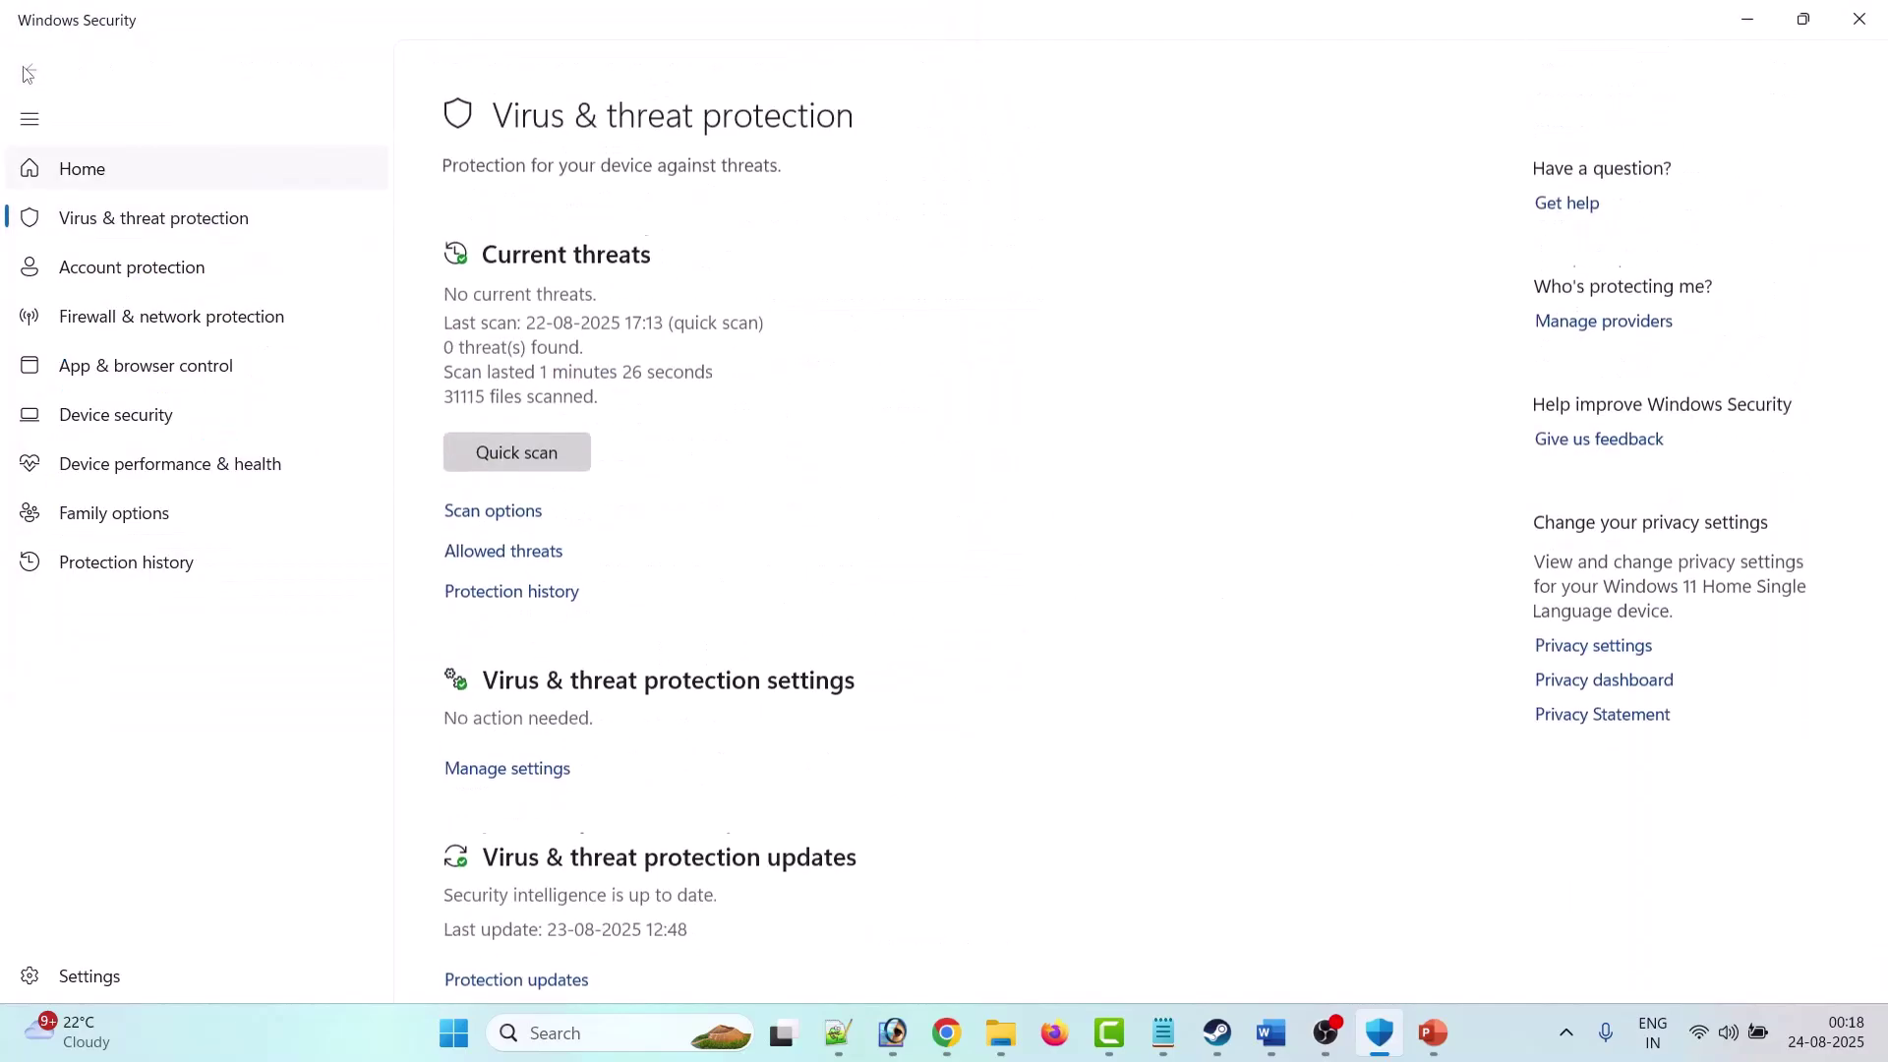
click(28, 71)
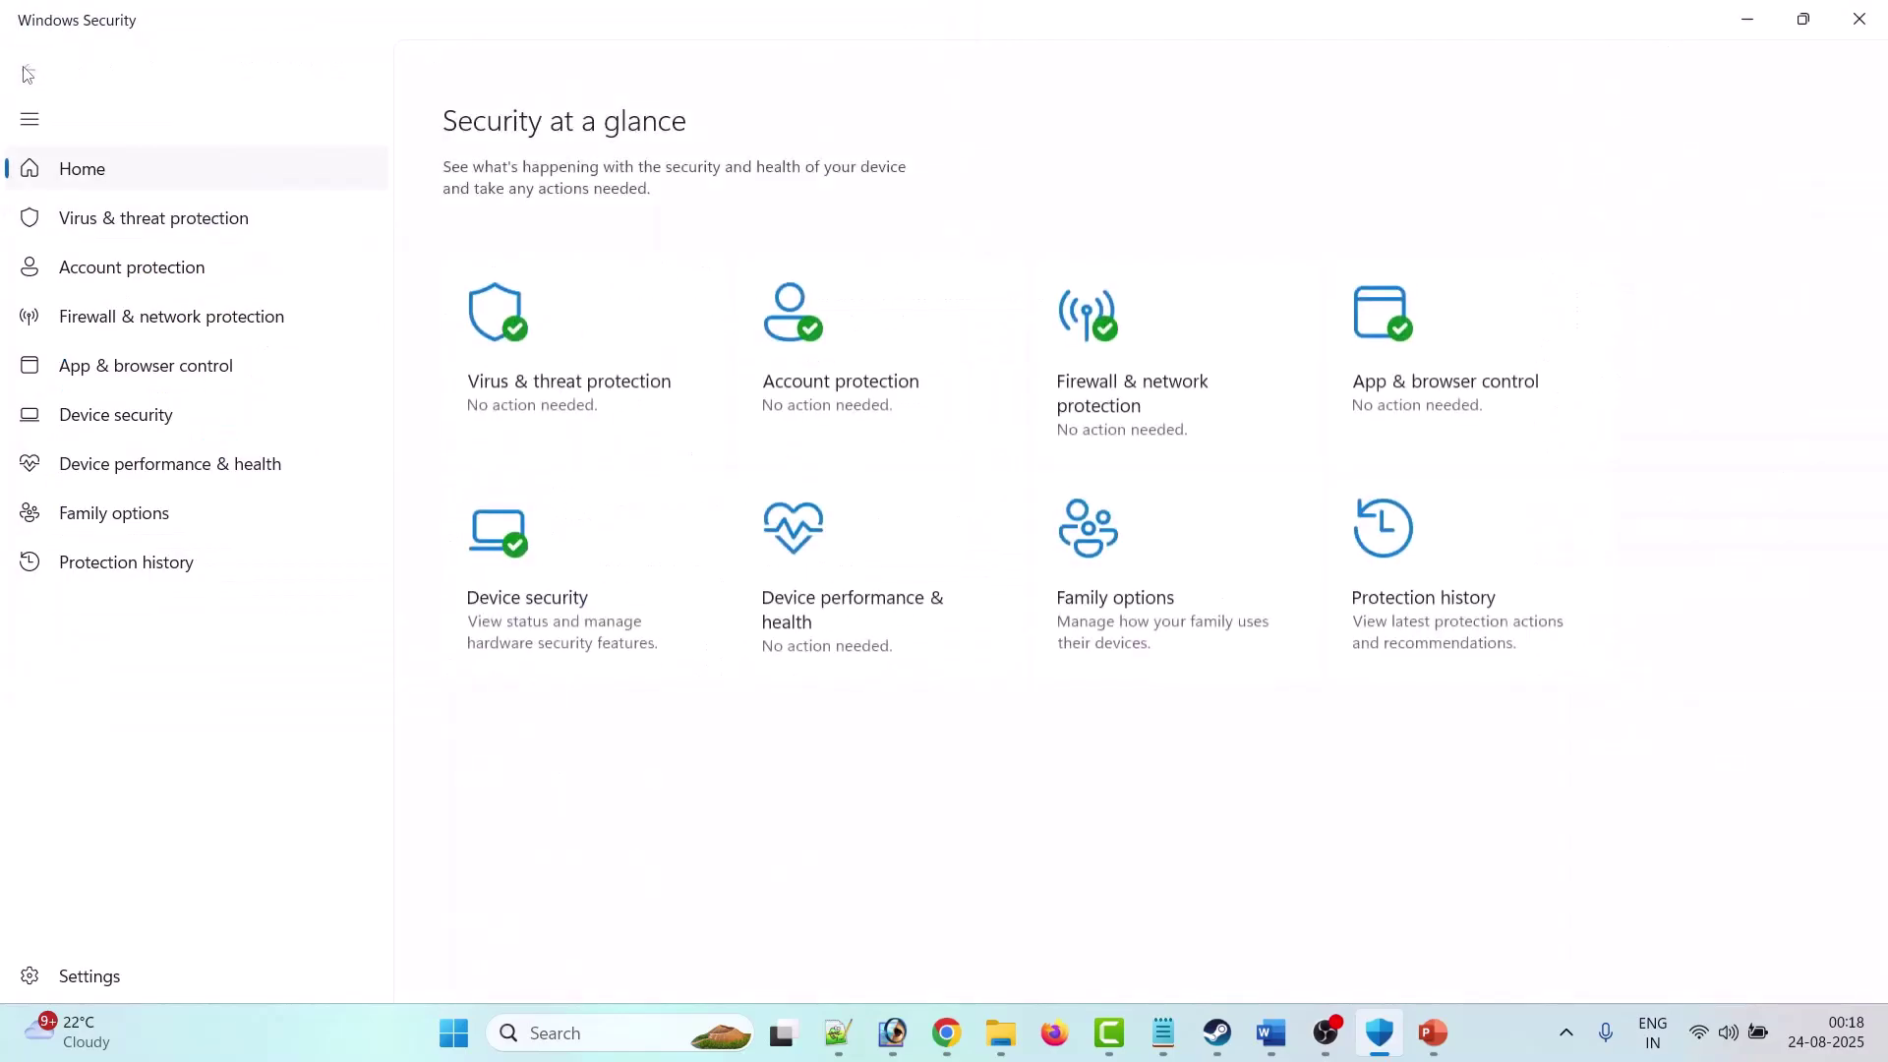
click(1169, 410)
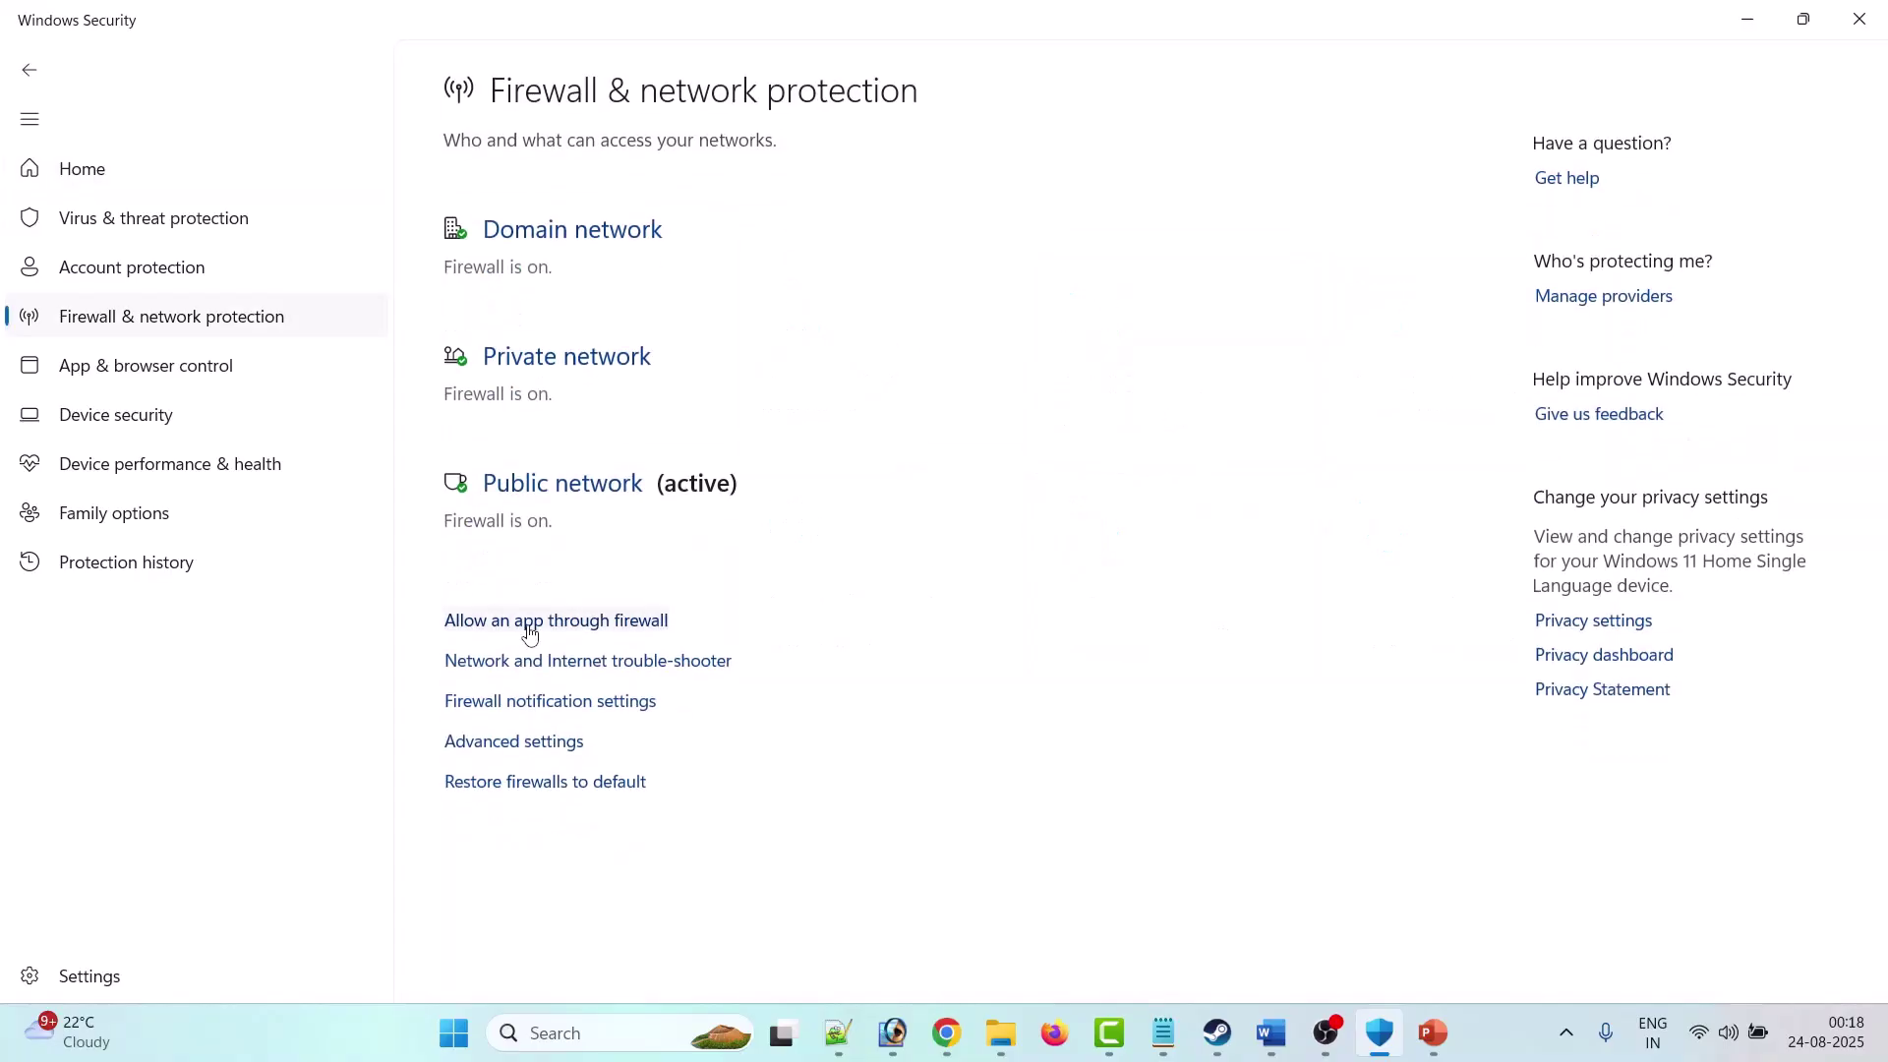
click(1237, 190)
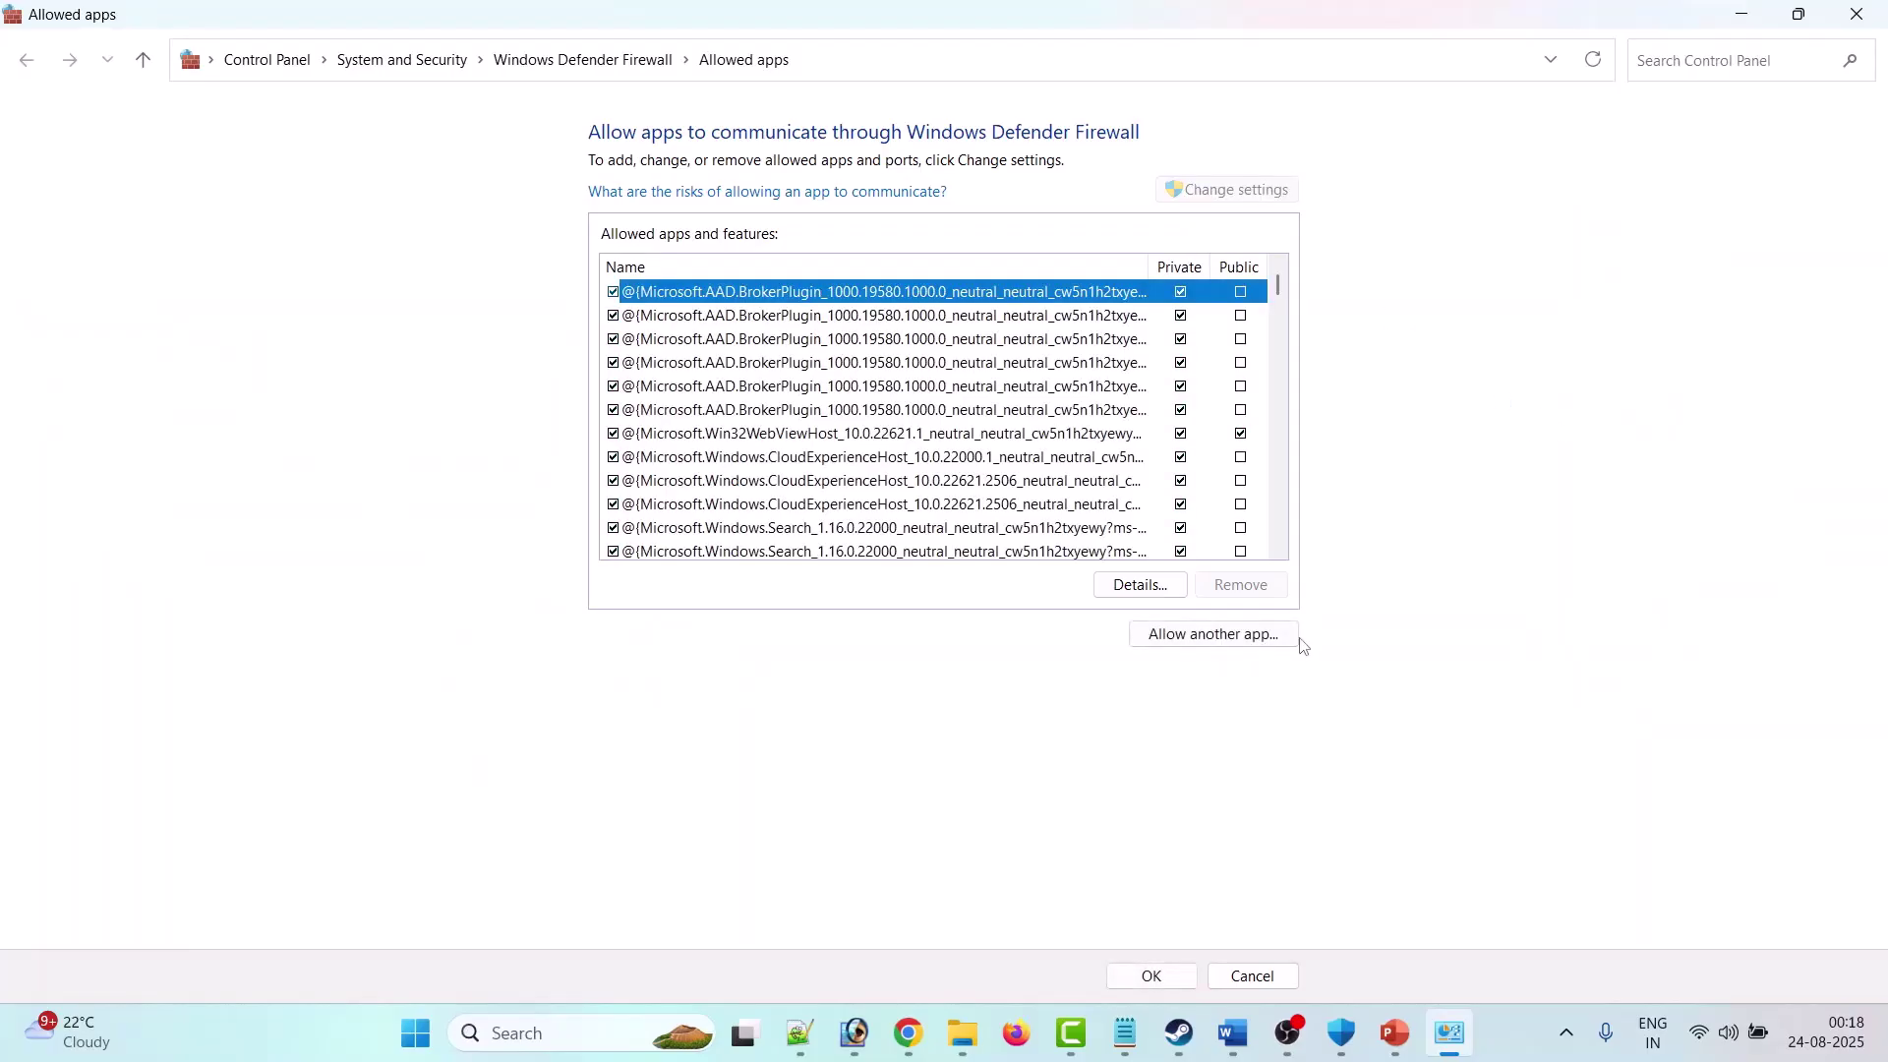
Step: Add BF2042 from SteamLibrary\steamapps\common\Battlefield 2042 on drive E: to the firewall's allowed apps and permit it on private networks too
click(1203, 633)
click(1115, 630)
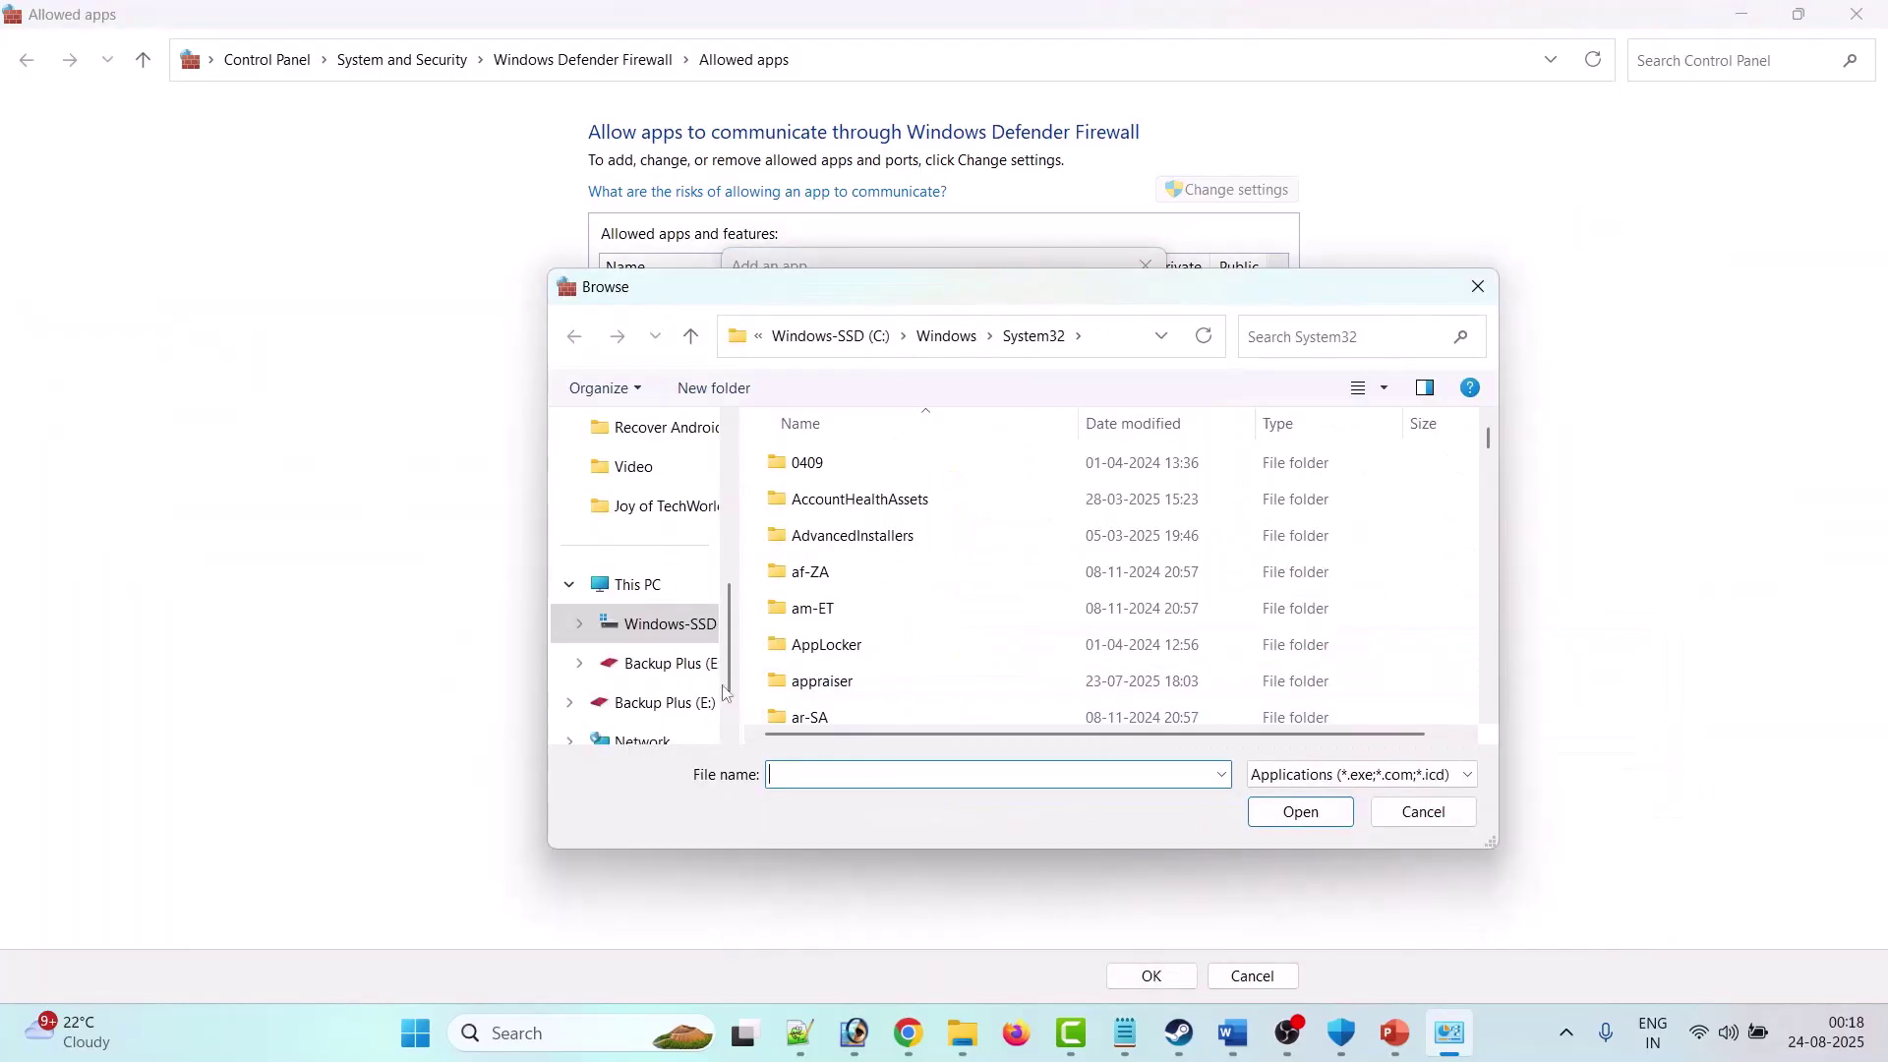
click(661, 663)
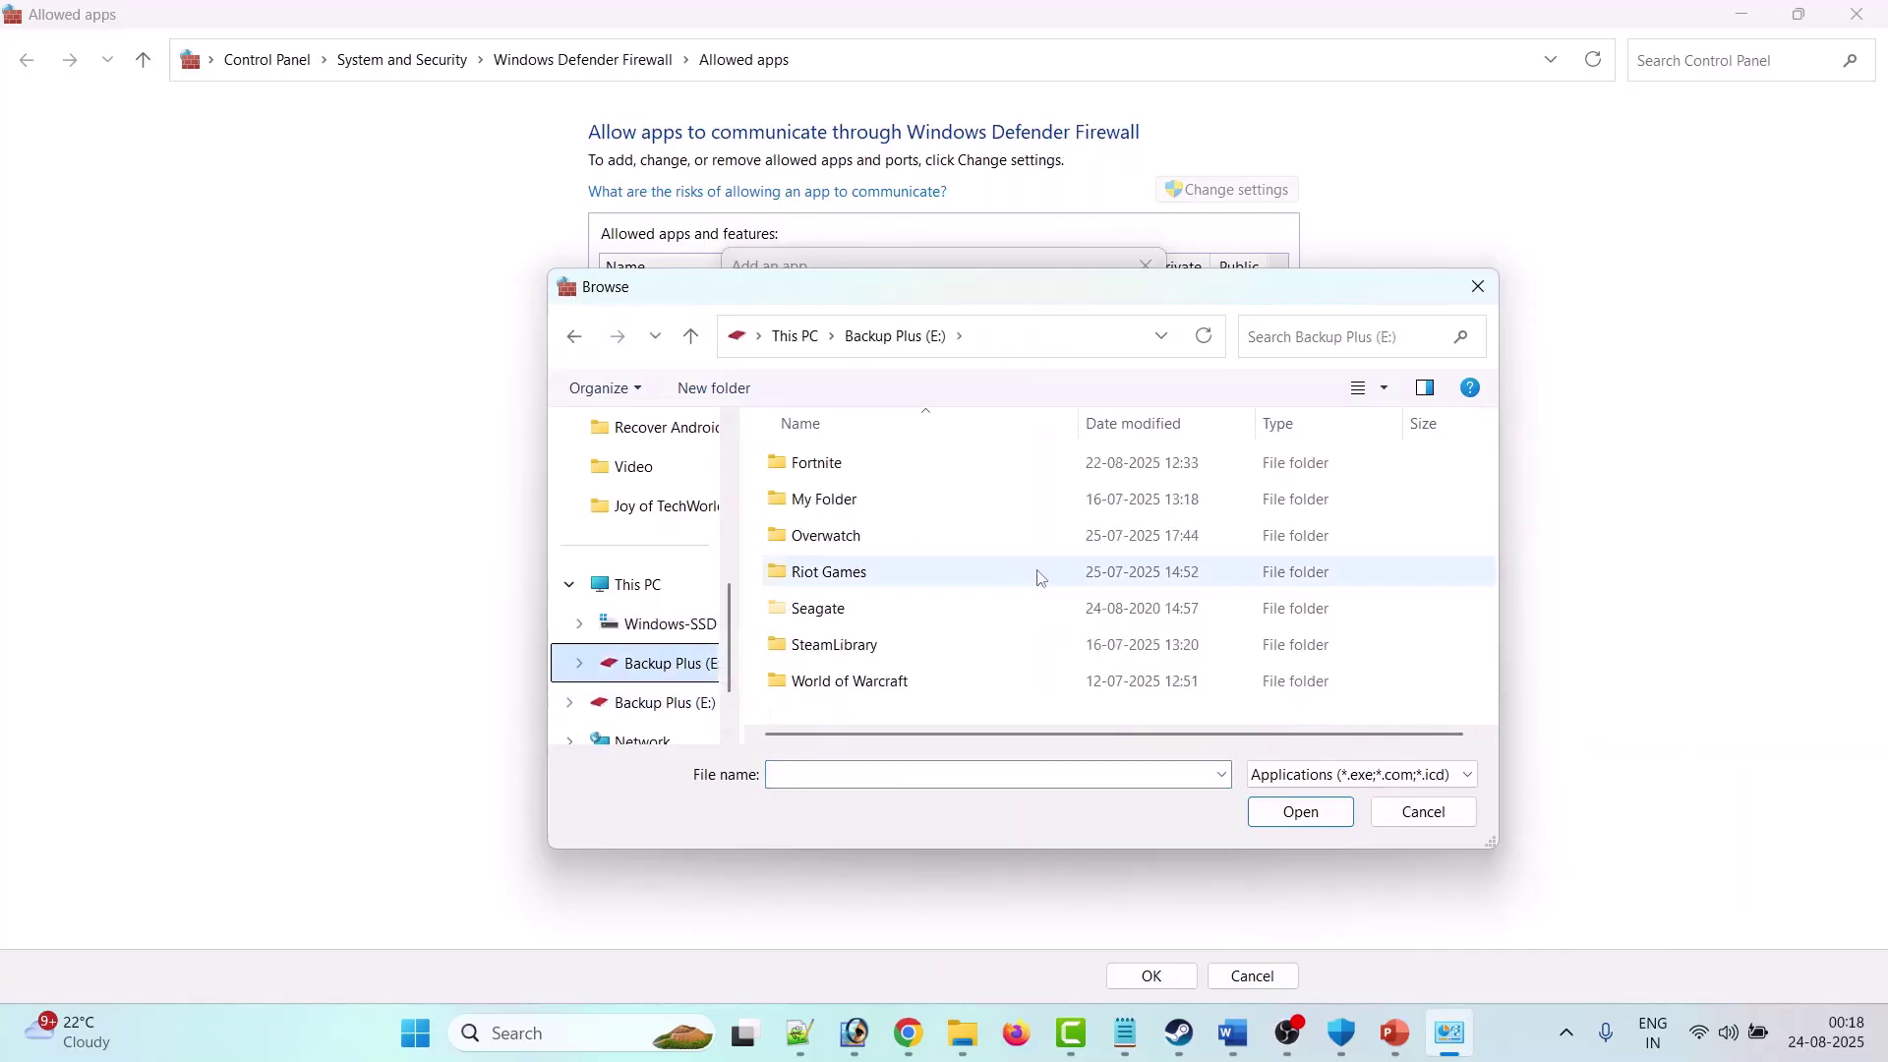
double_click(837, 646)
double_click(829, 466)
double_click(829, 464)
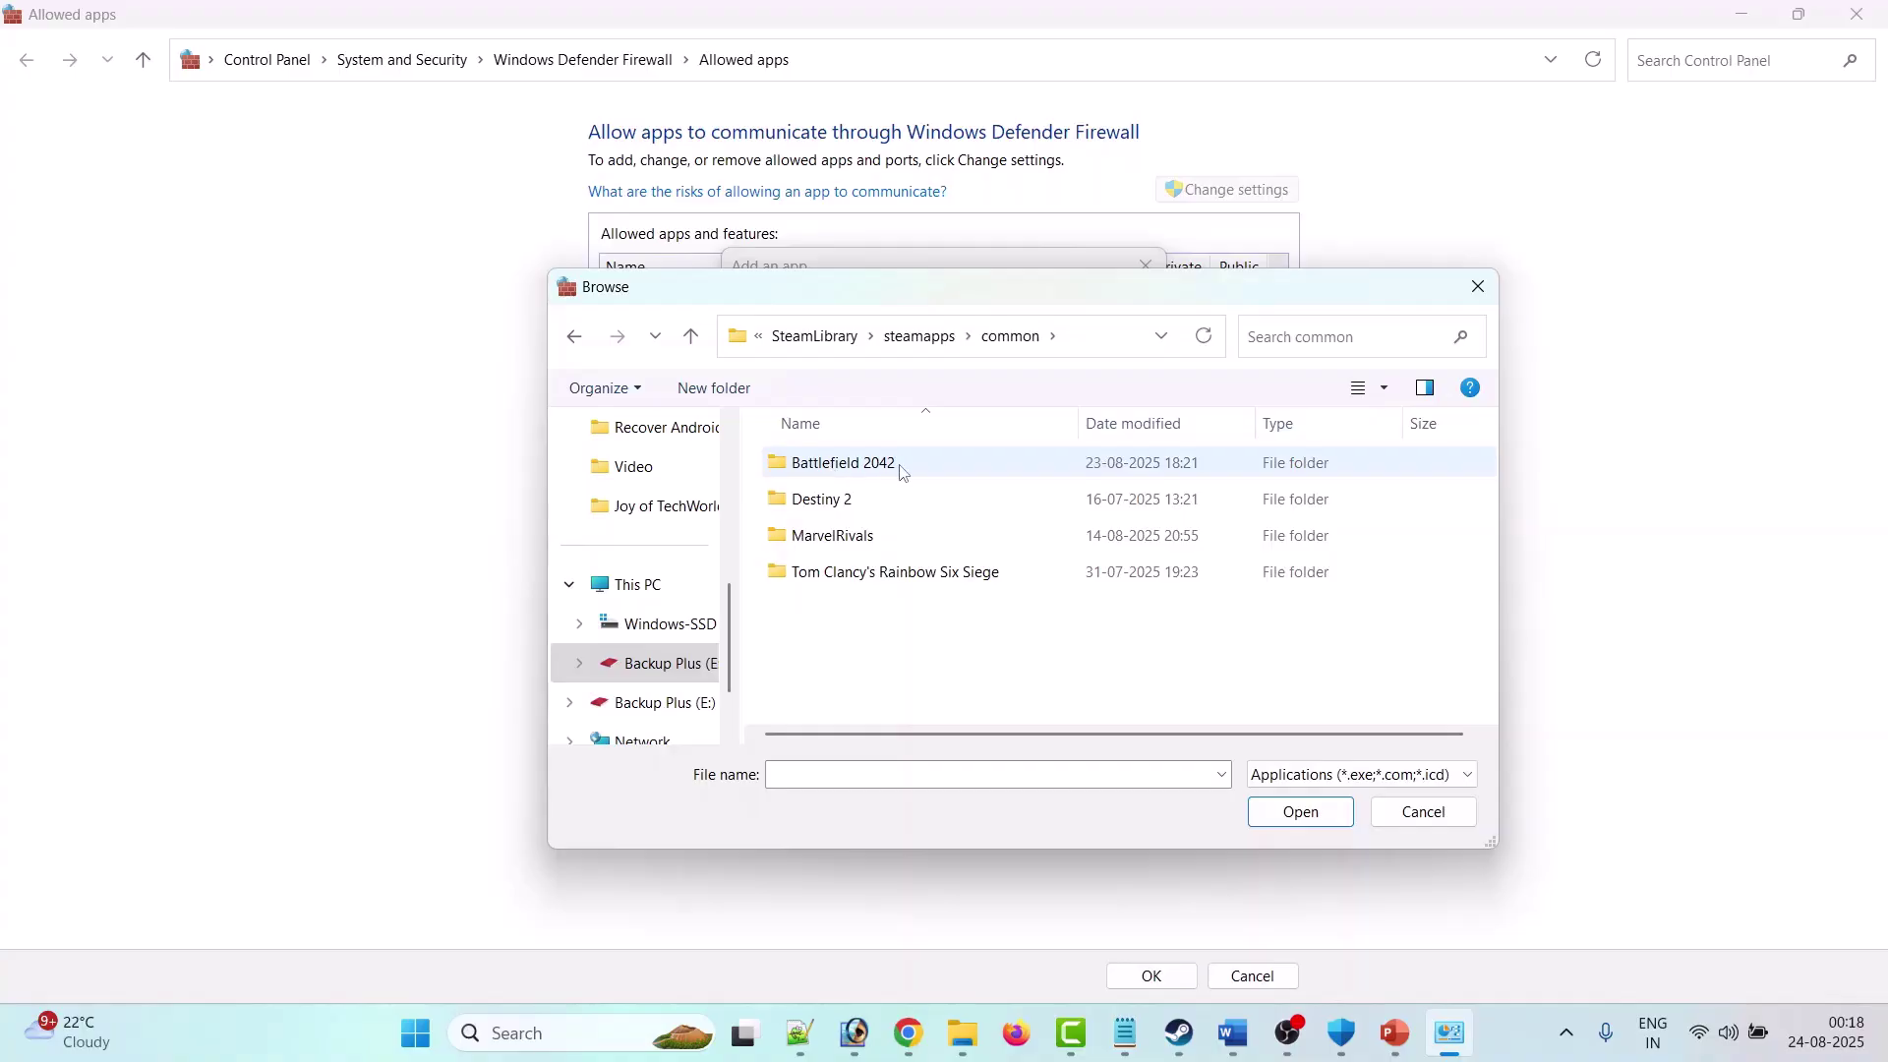
double_click(902, 473)
scroll(812, 644, down, 1)
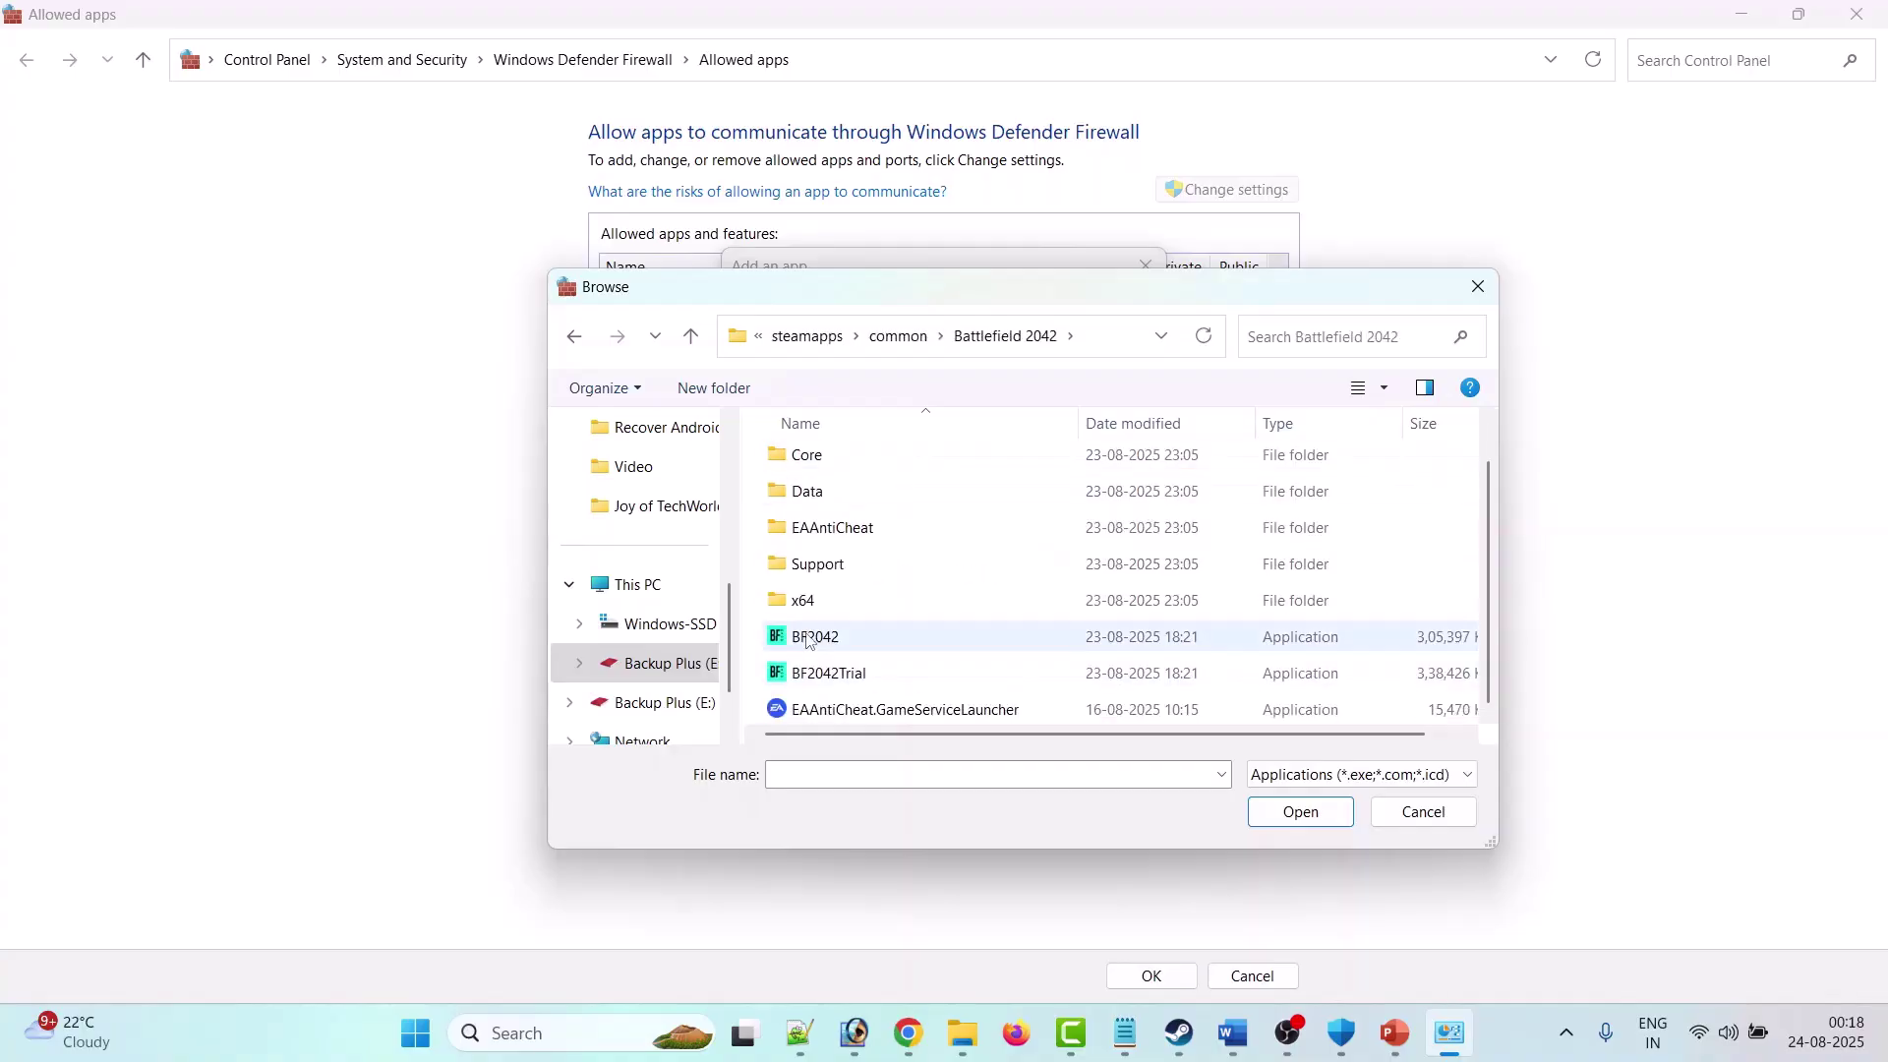
click(854, 640)
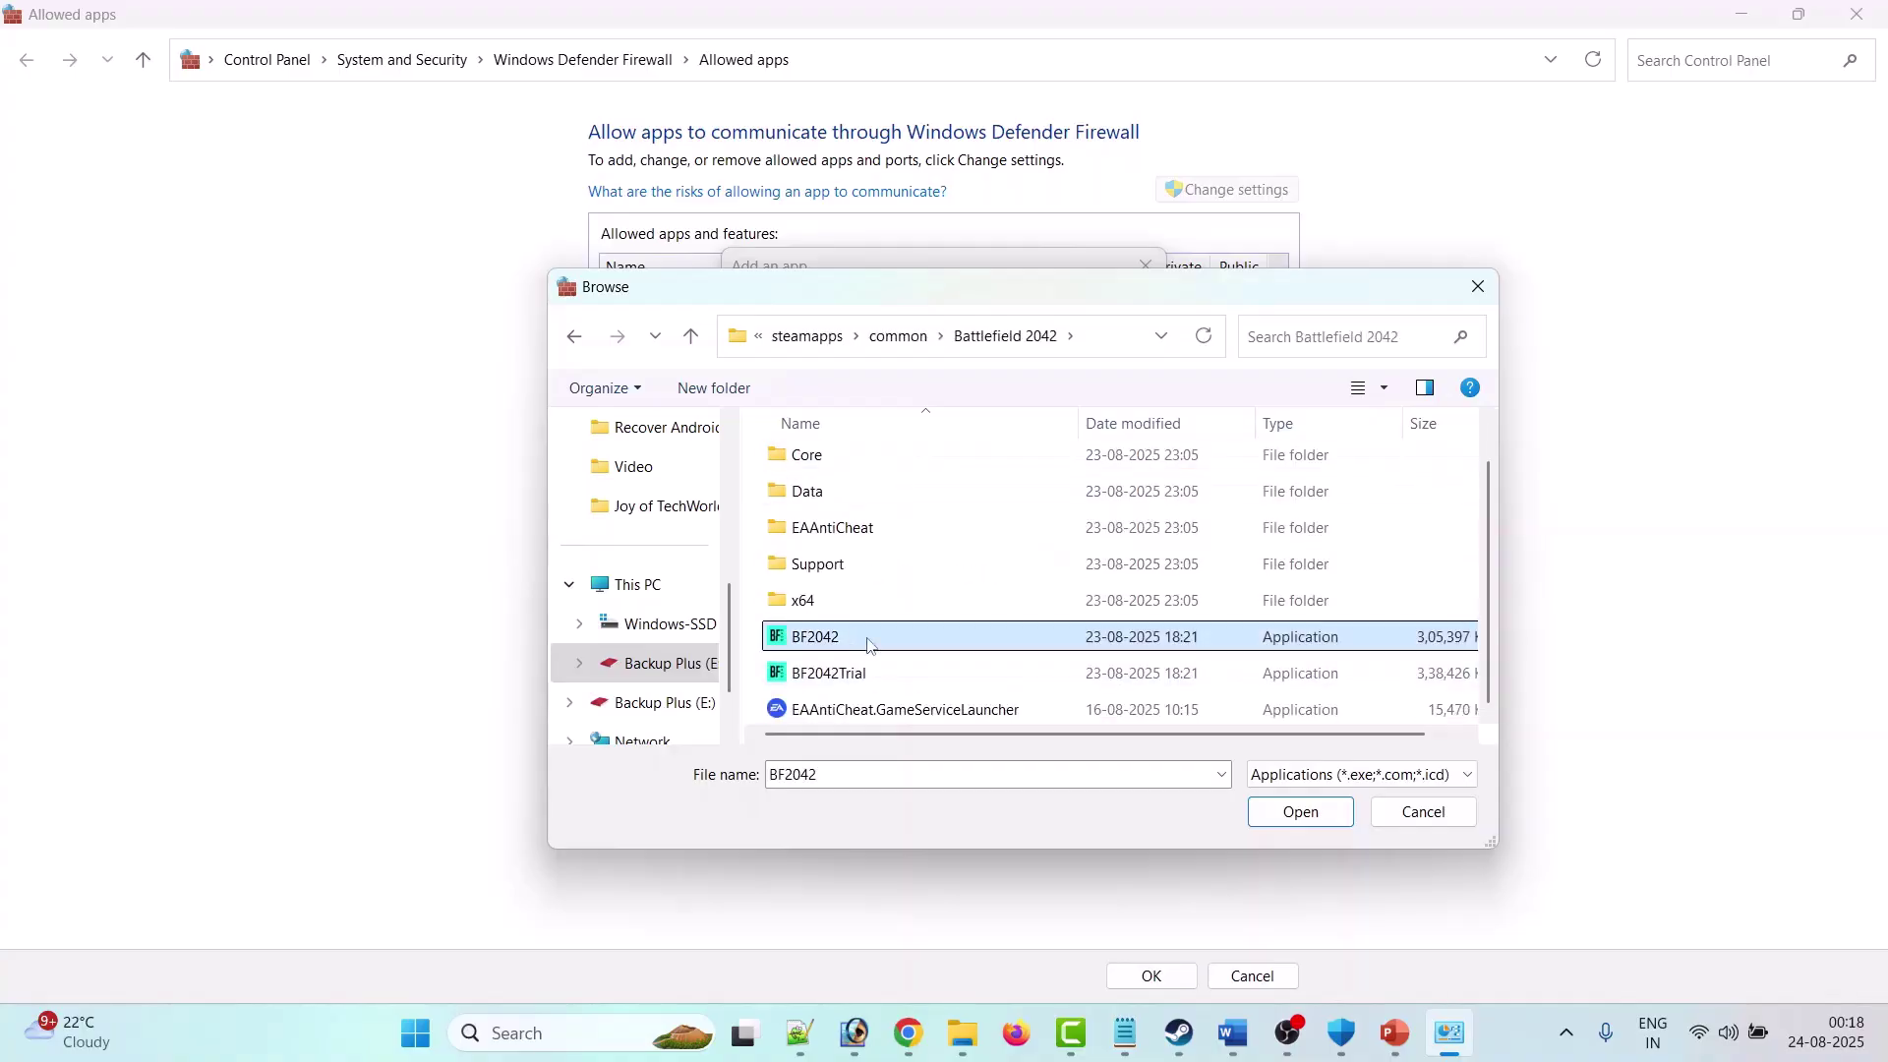
click(1300, 812)
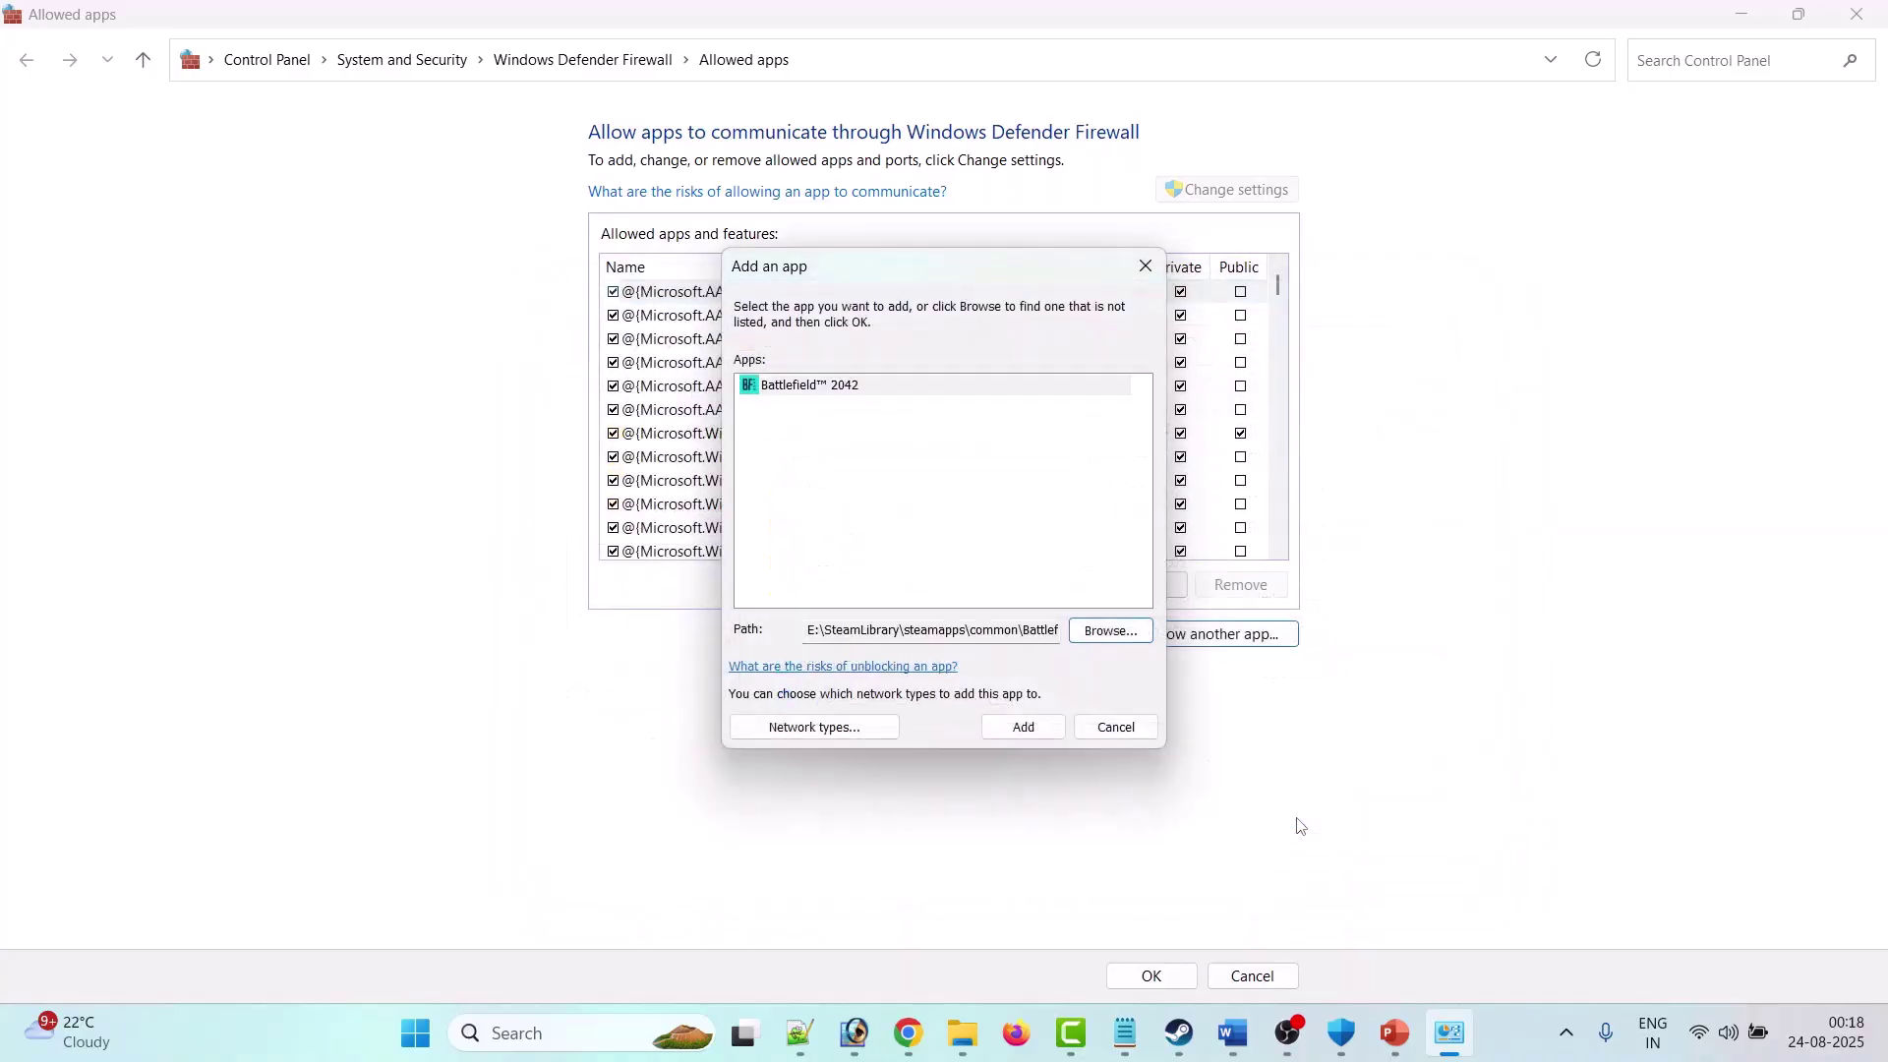
click(1025, 728)
scroll(928, 501, down, 1)
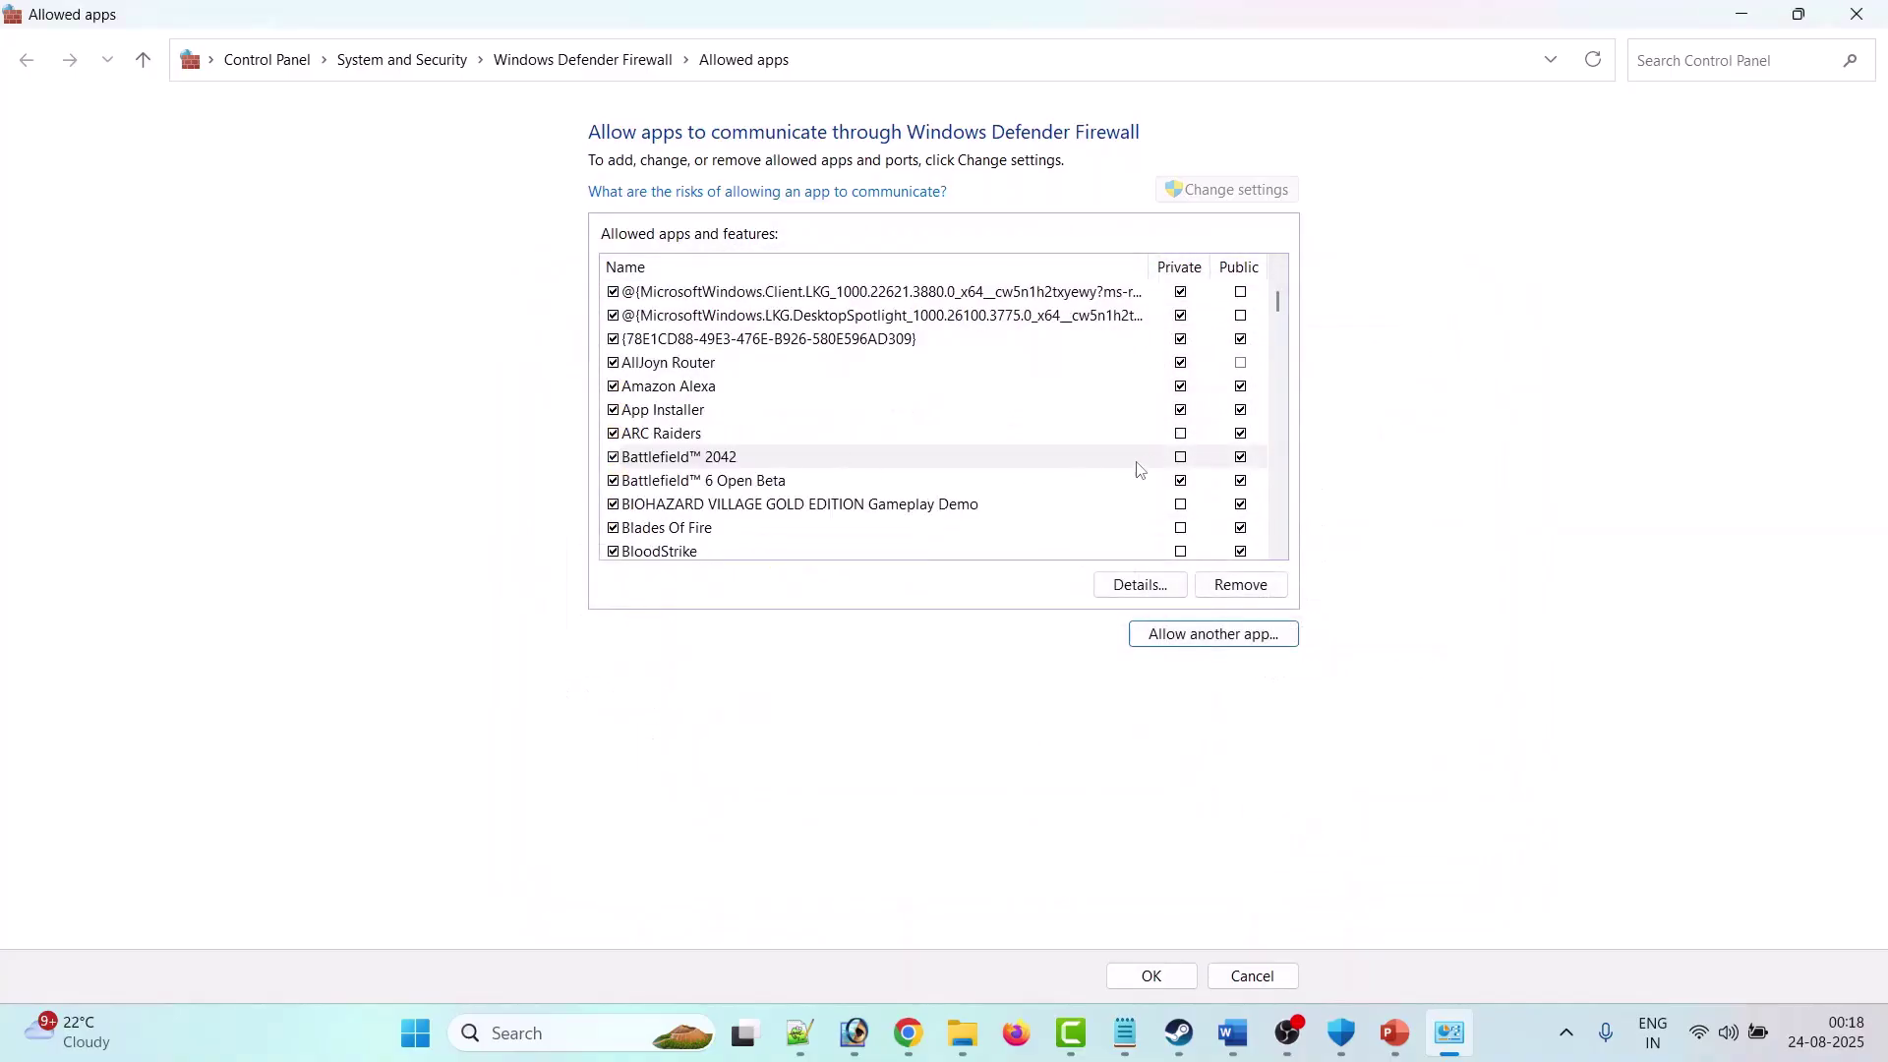
click(1181, 459)
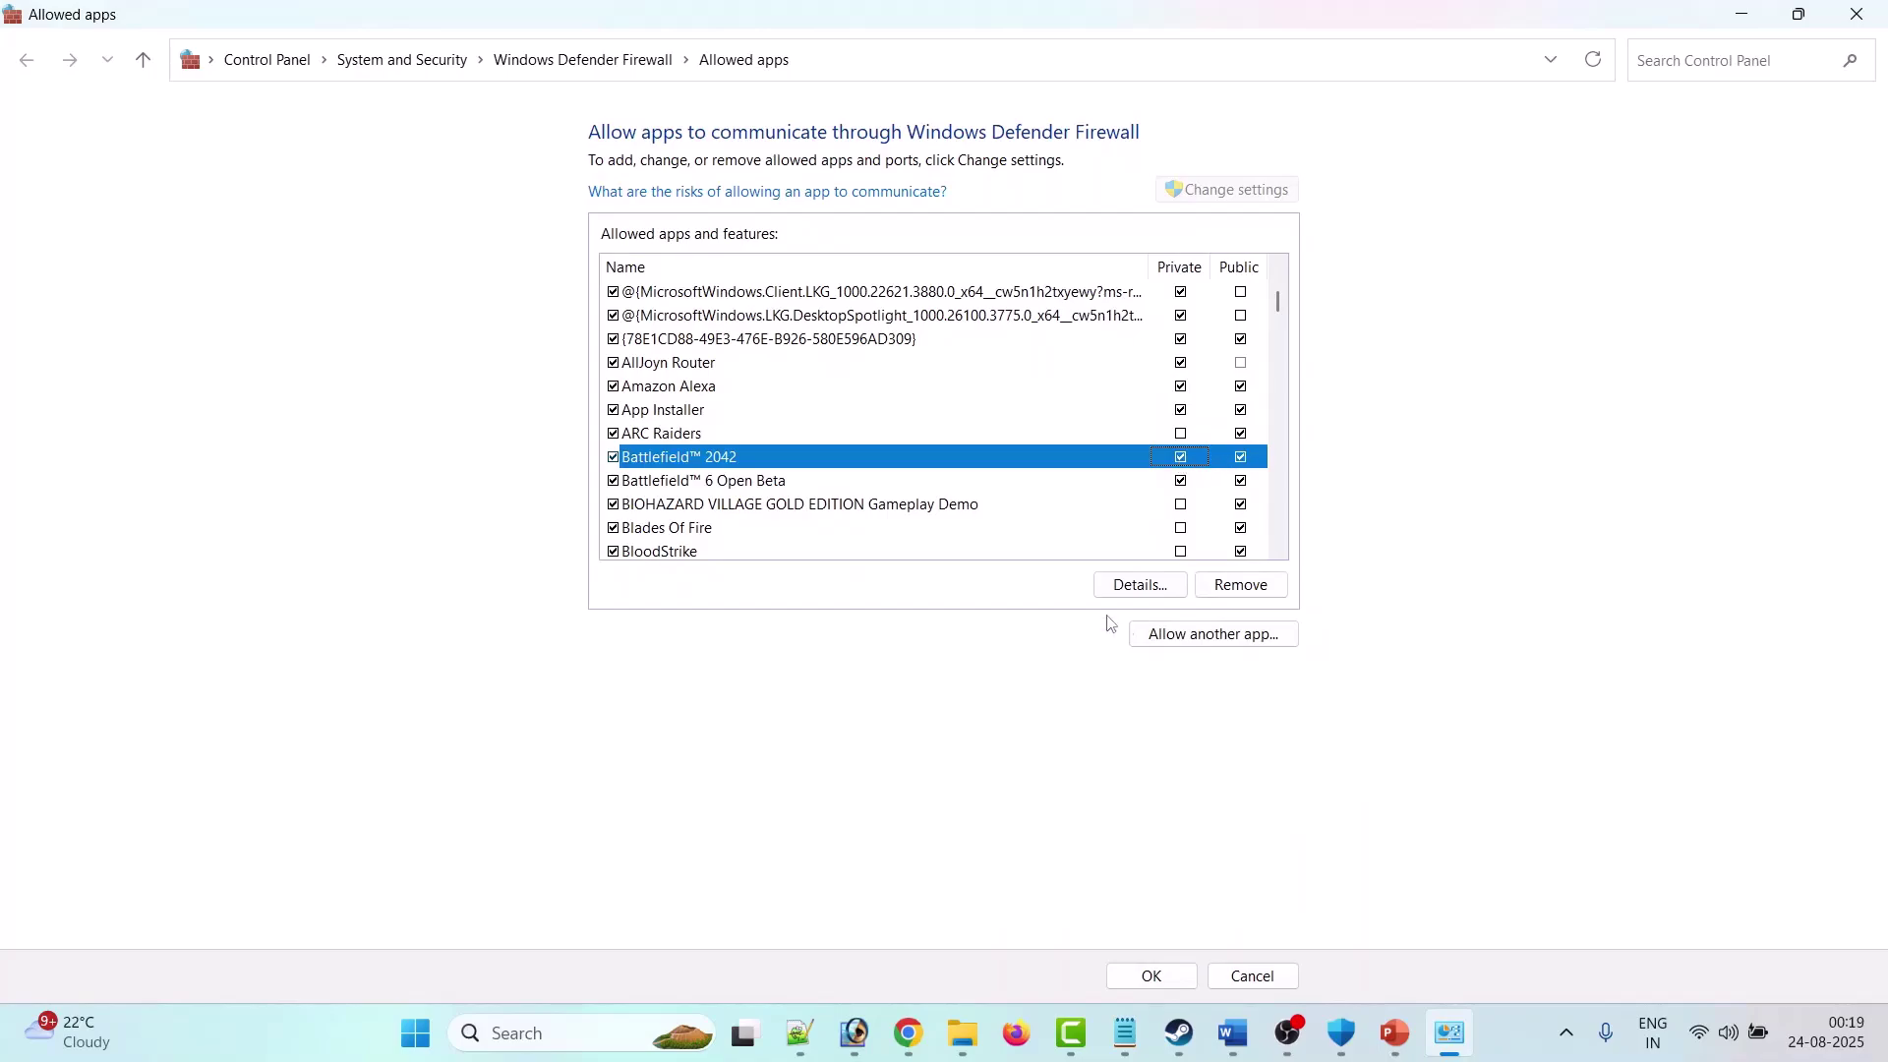
Step: Add BF2042Trial from the Battlefield 2042 folder to the firewall's allowed apps and permit it on private networks too
click(1215, 641)
click(1114, 632)
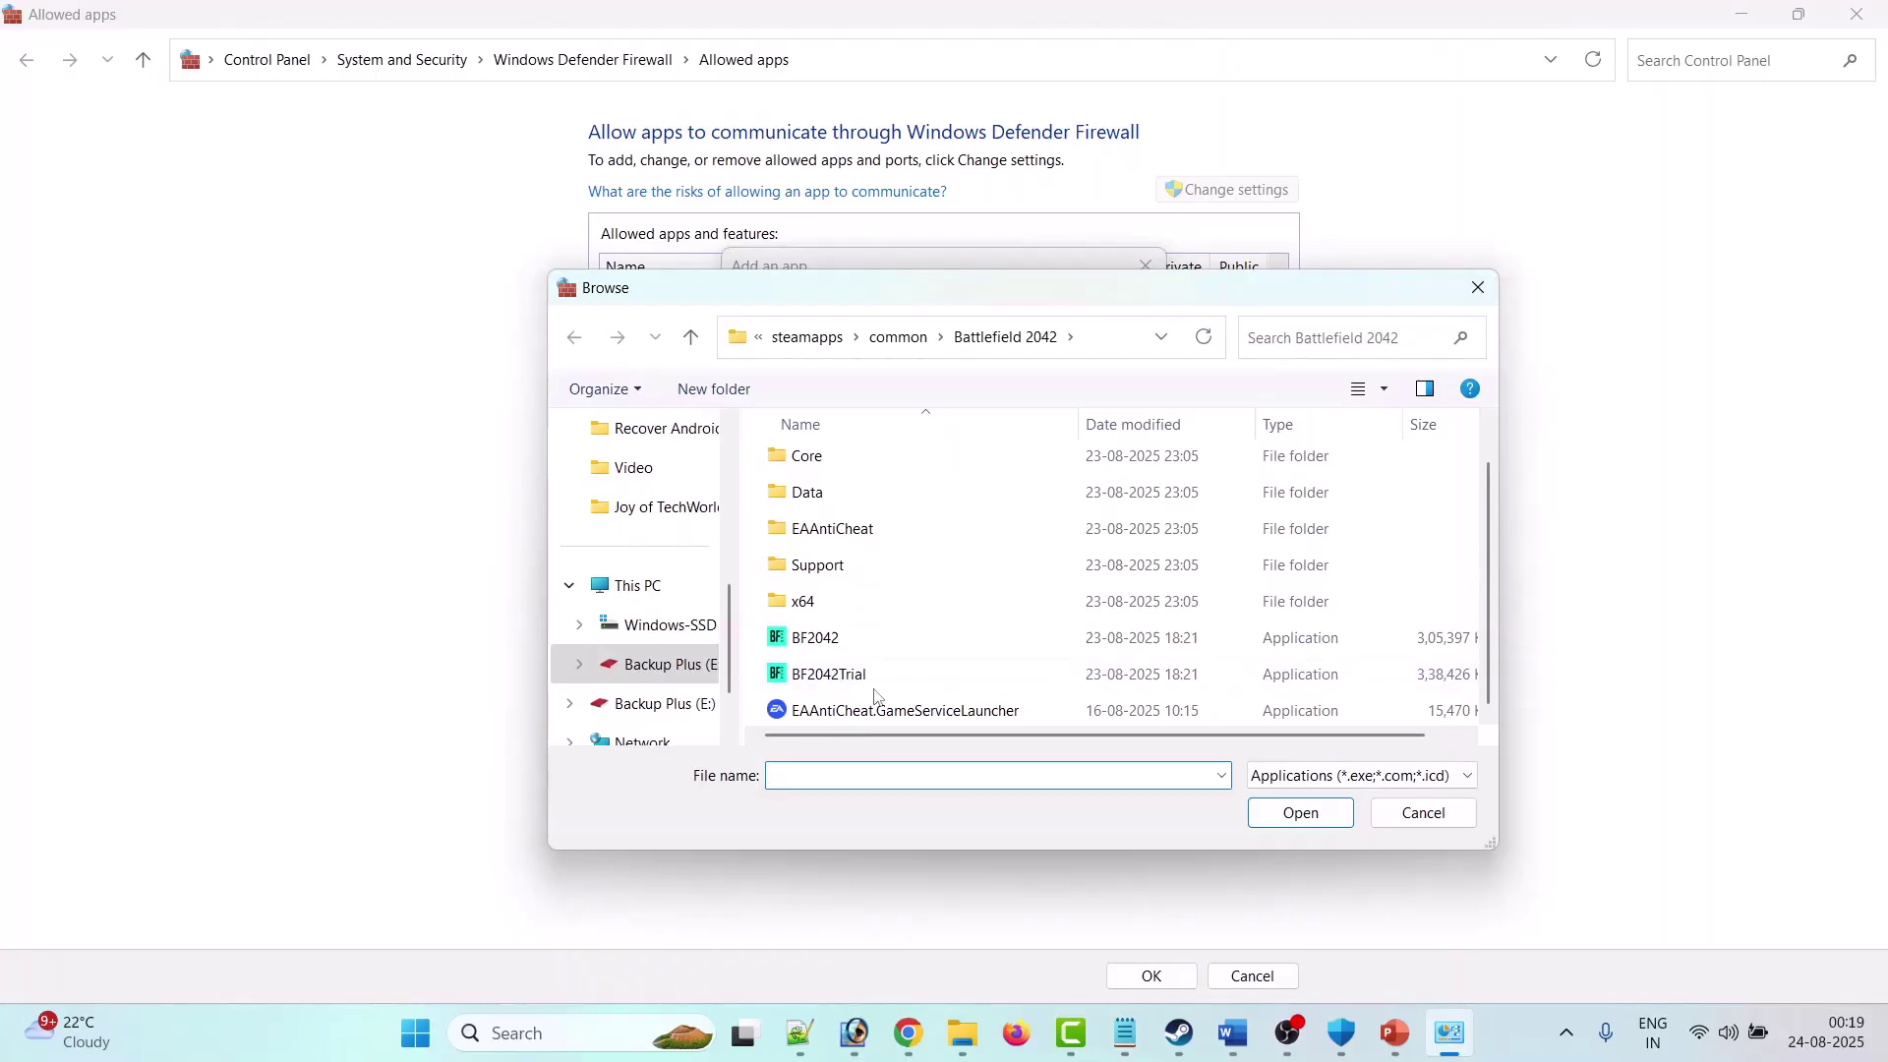
click(876, 679)
click(1300, 813)
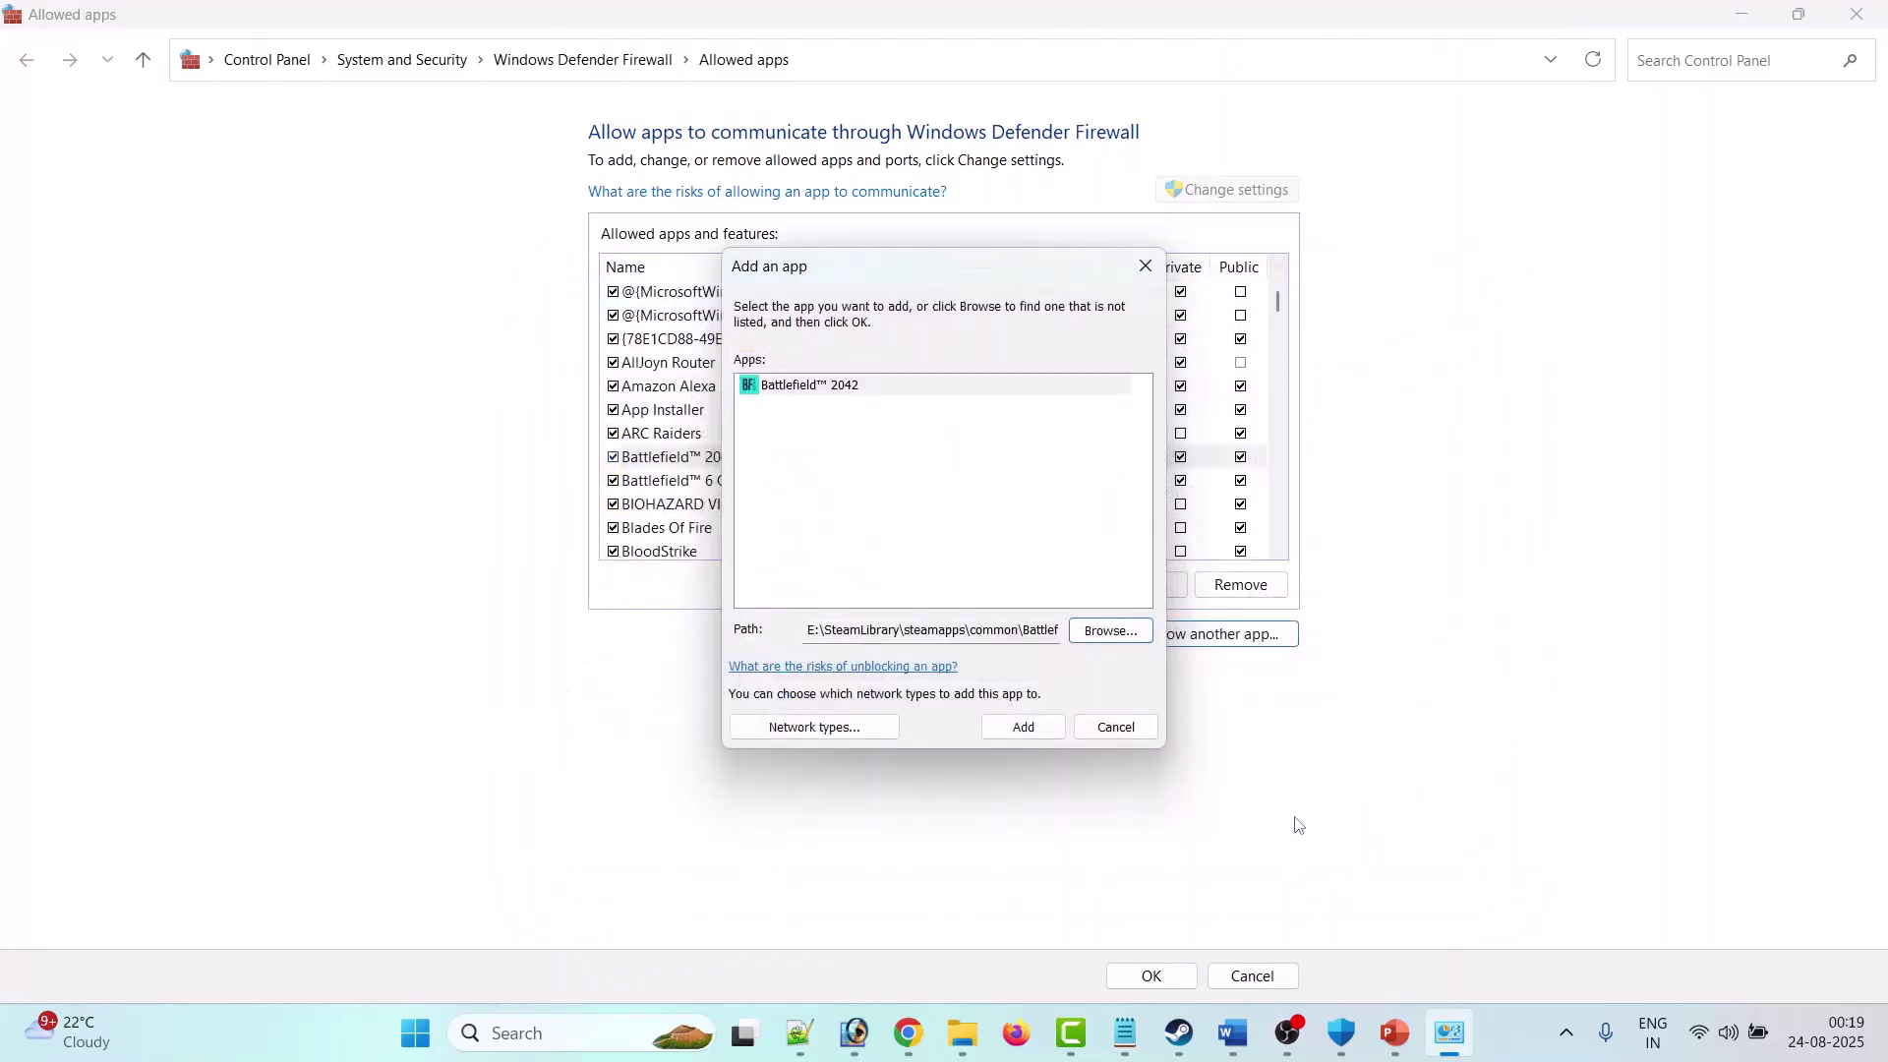
click(1025, 725)
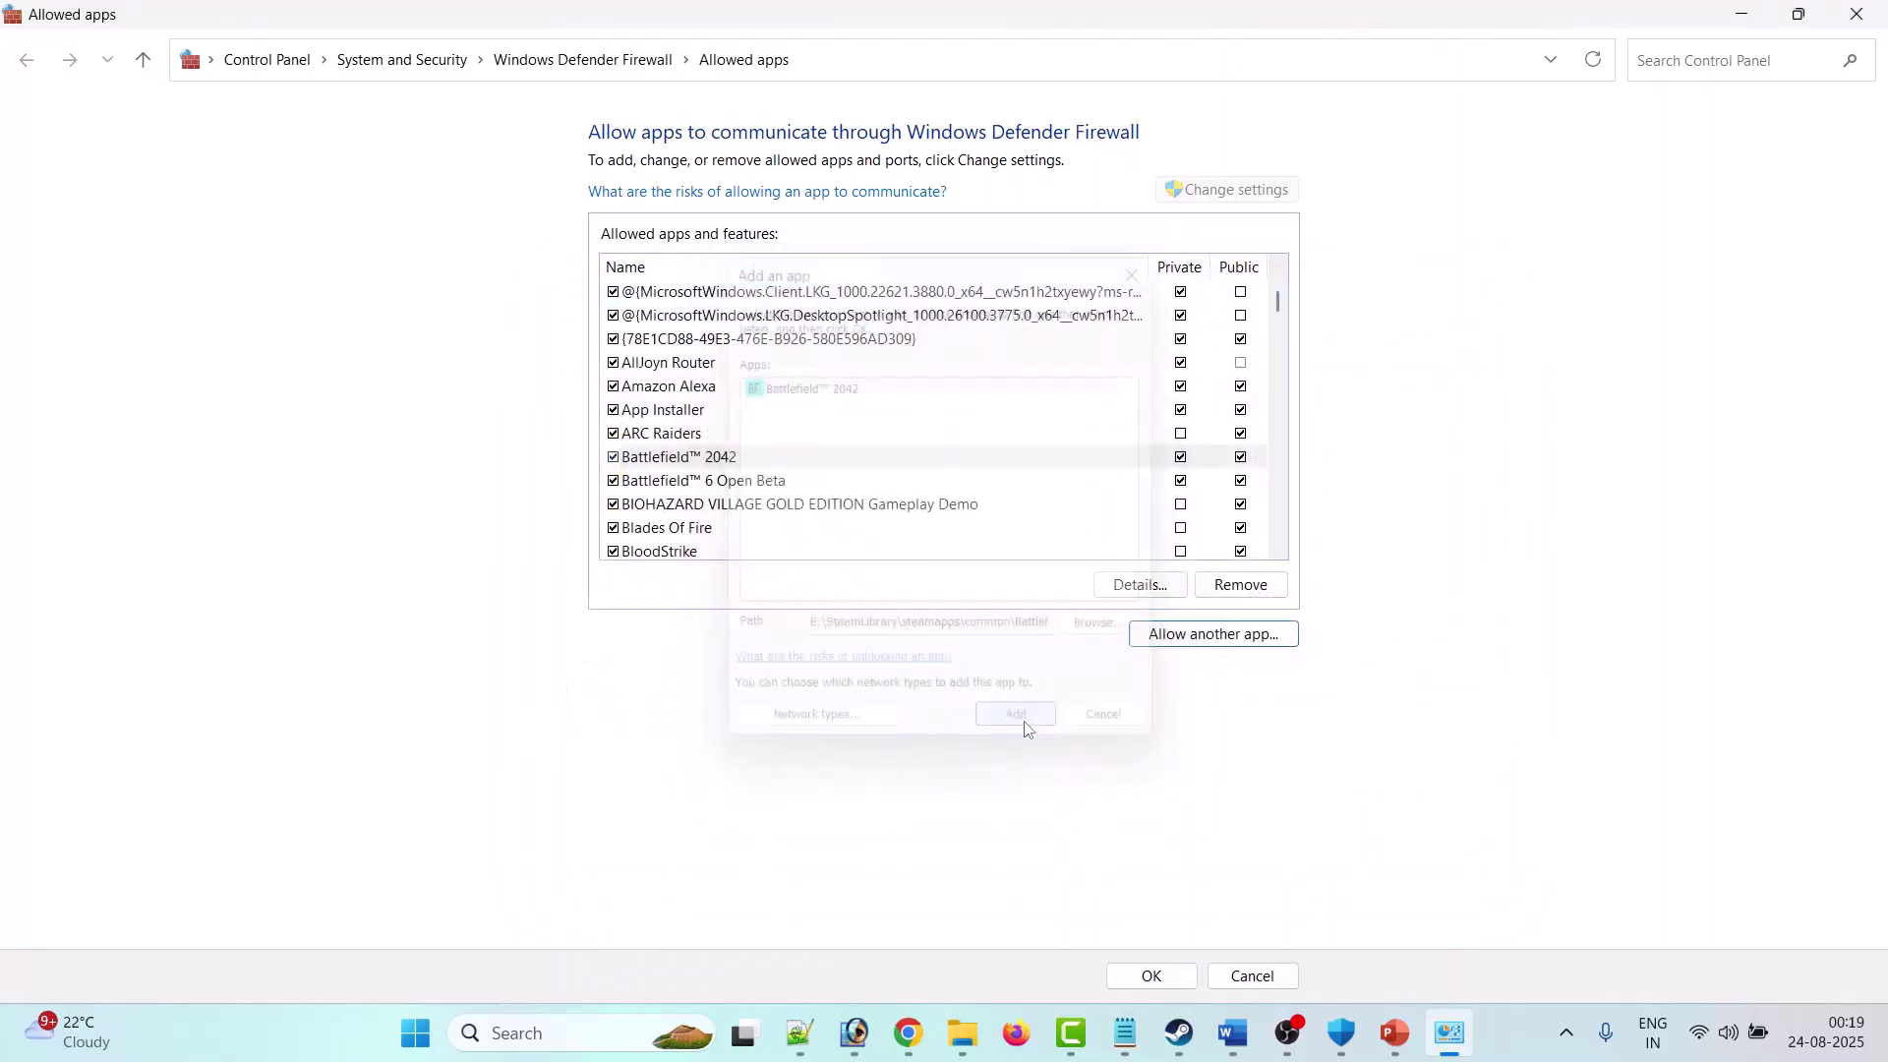
click(1182, 457)
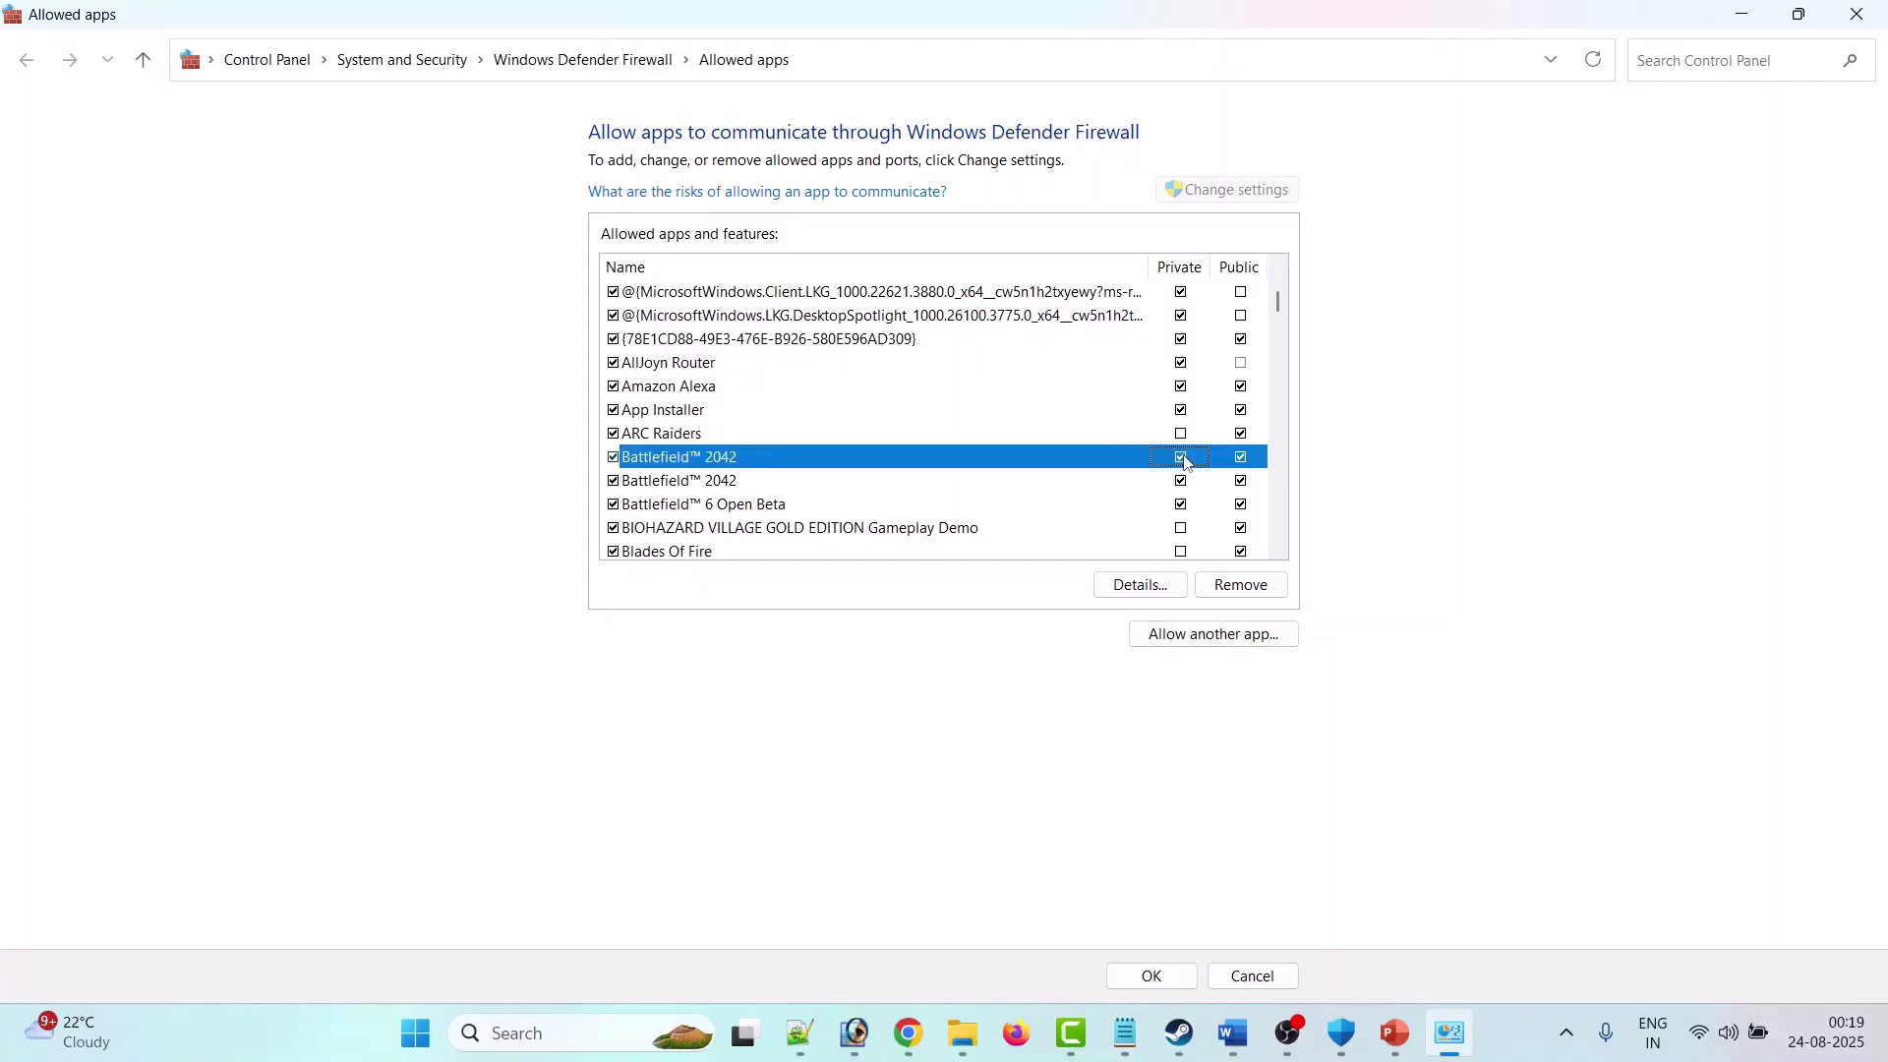
Step: Add EAAntiCheat.GameServiceLauncher to the firewall's allowed apps, permit EA Anticheat on private networks too, and save the firewall changes
click(1258, 641)
click(1113, 640)
scroll(934, 653, down, 1)
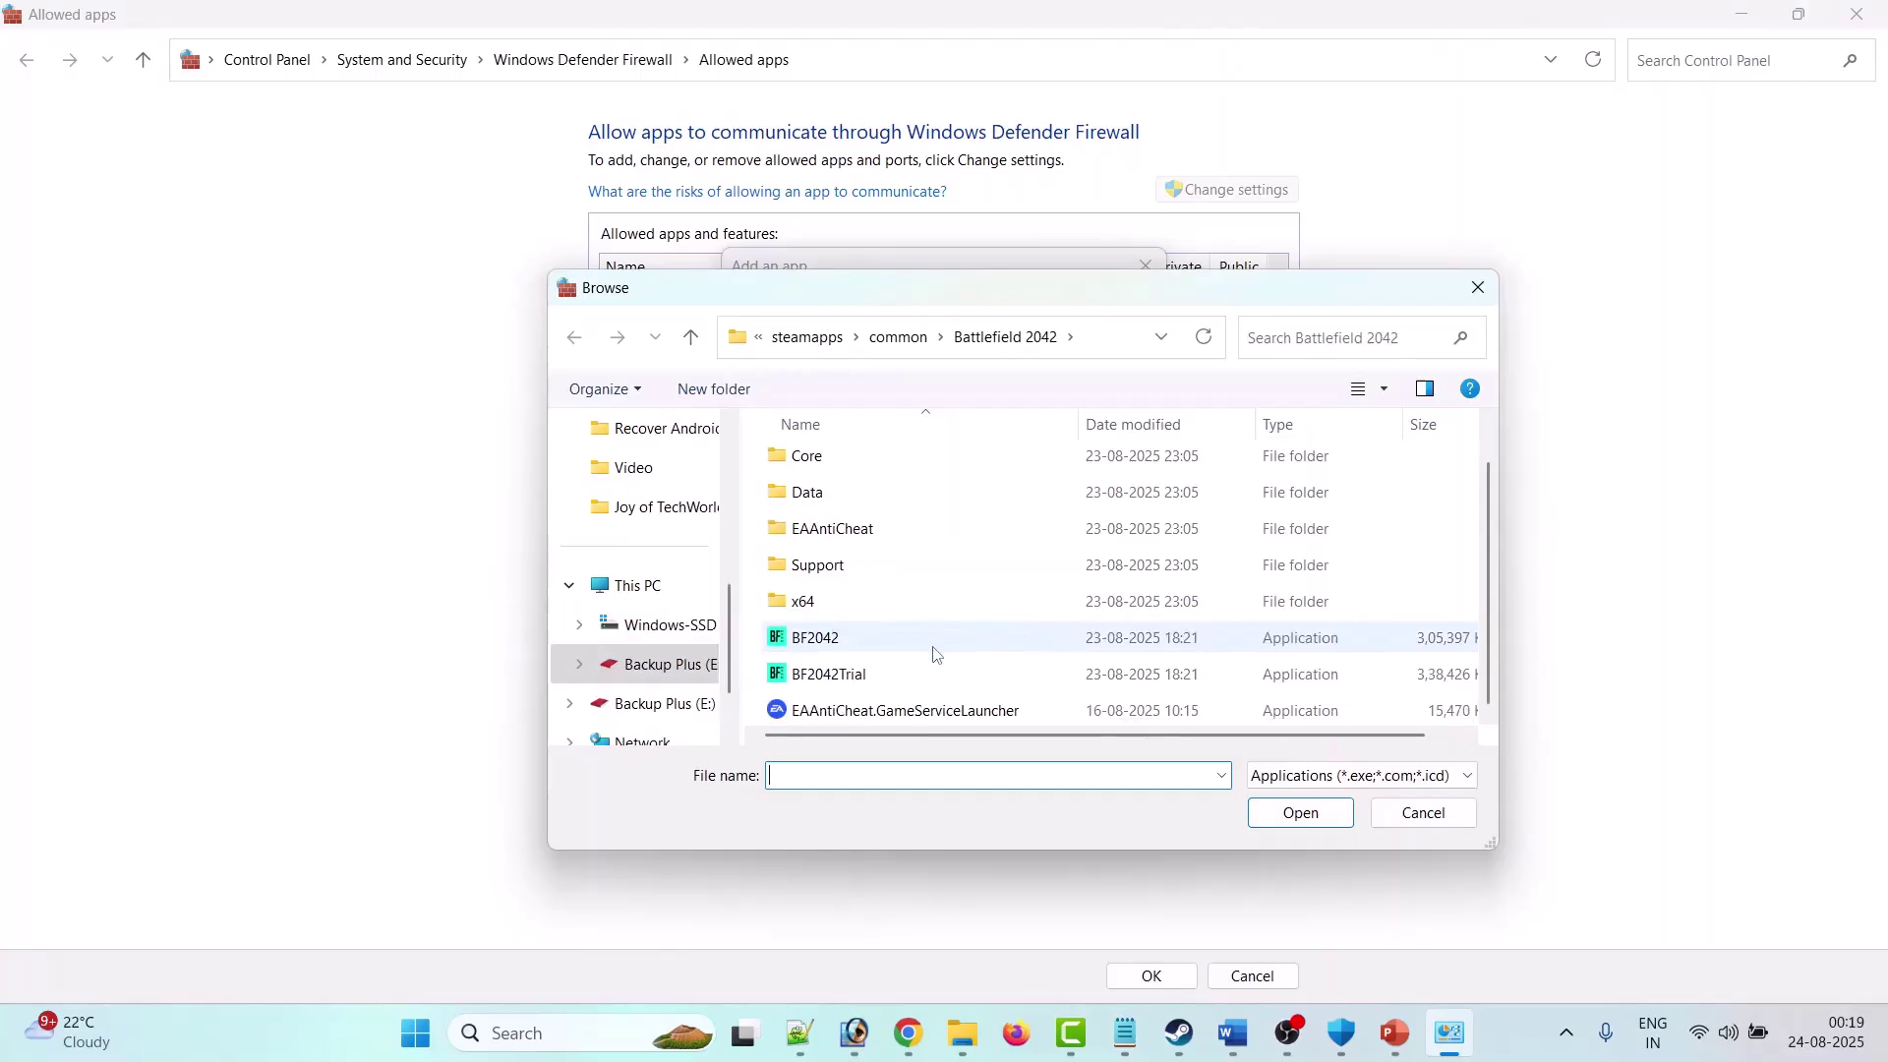
click(972, 712)
click(1311, 816)
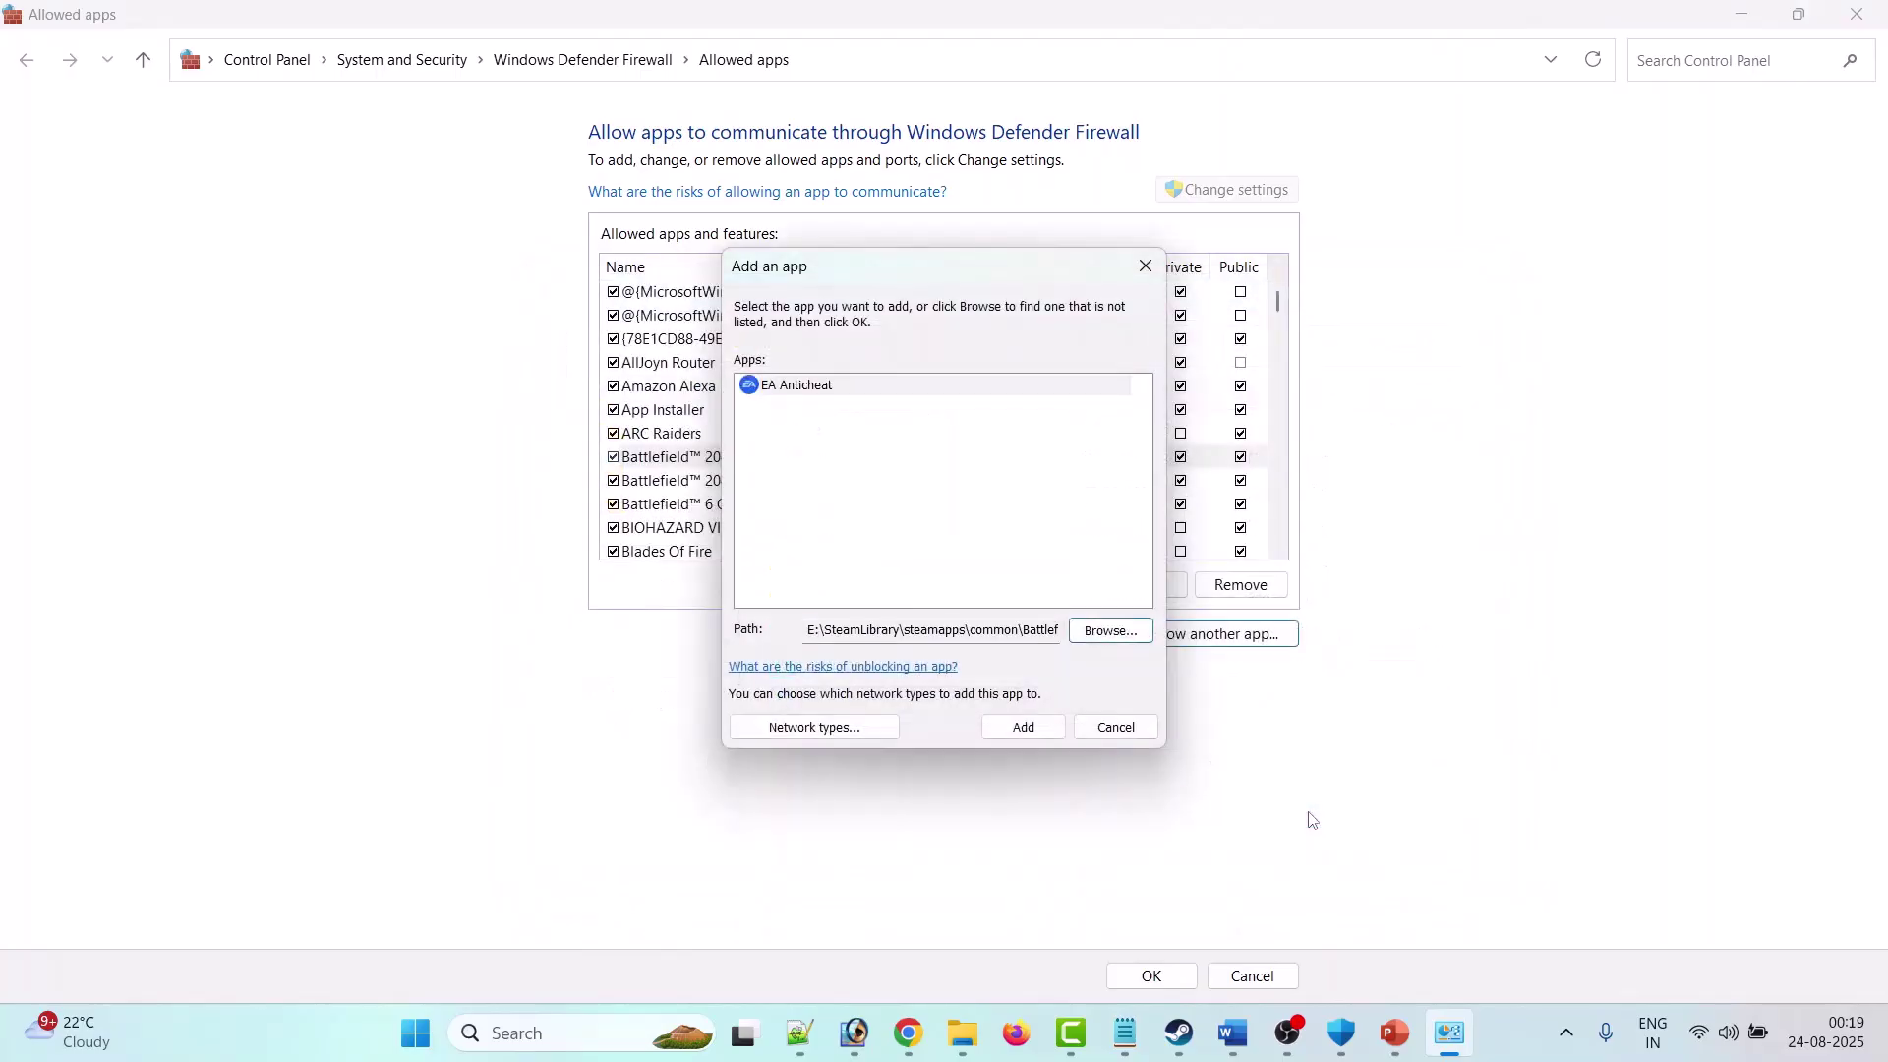
click(989, 726)
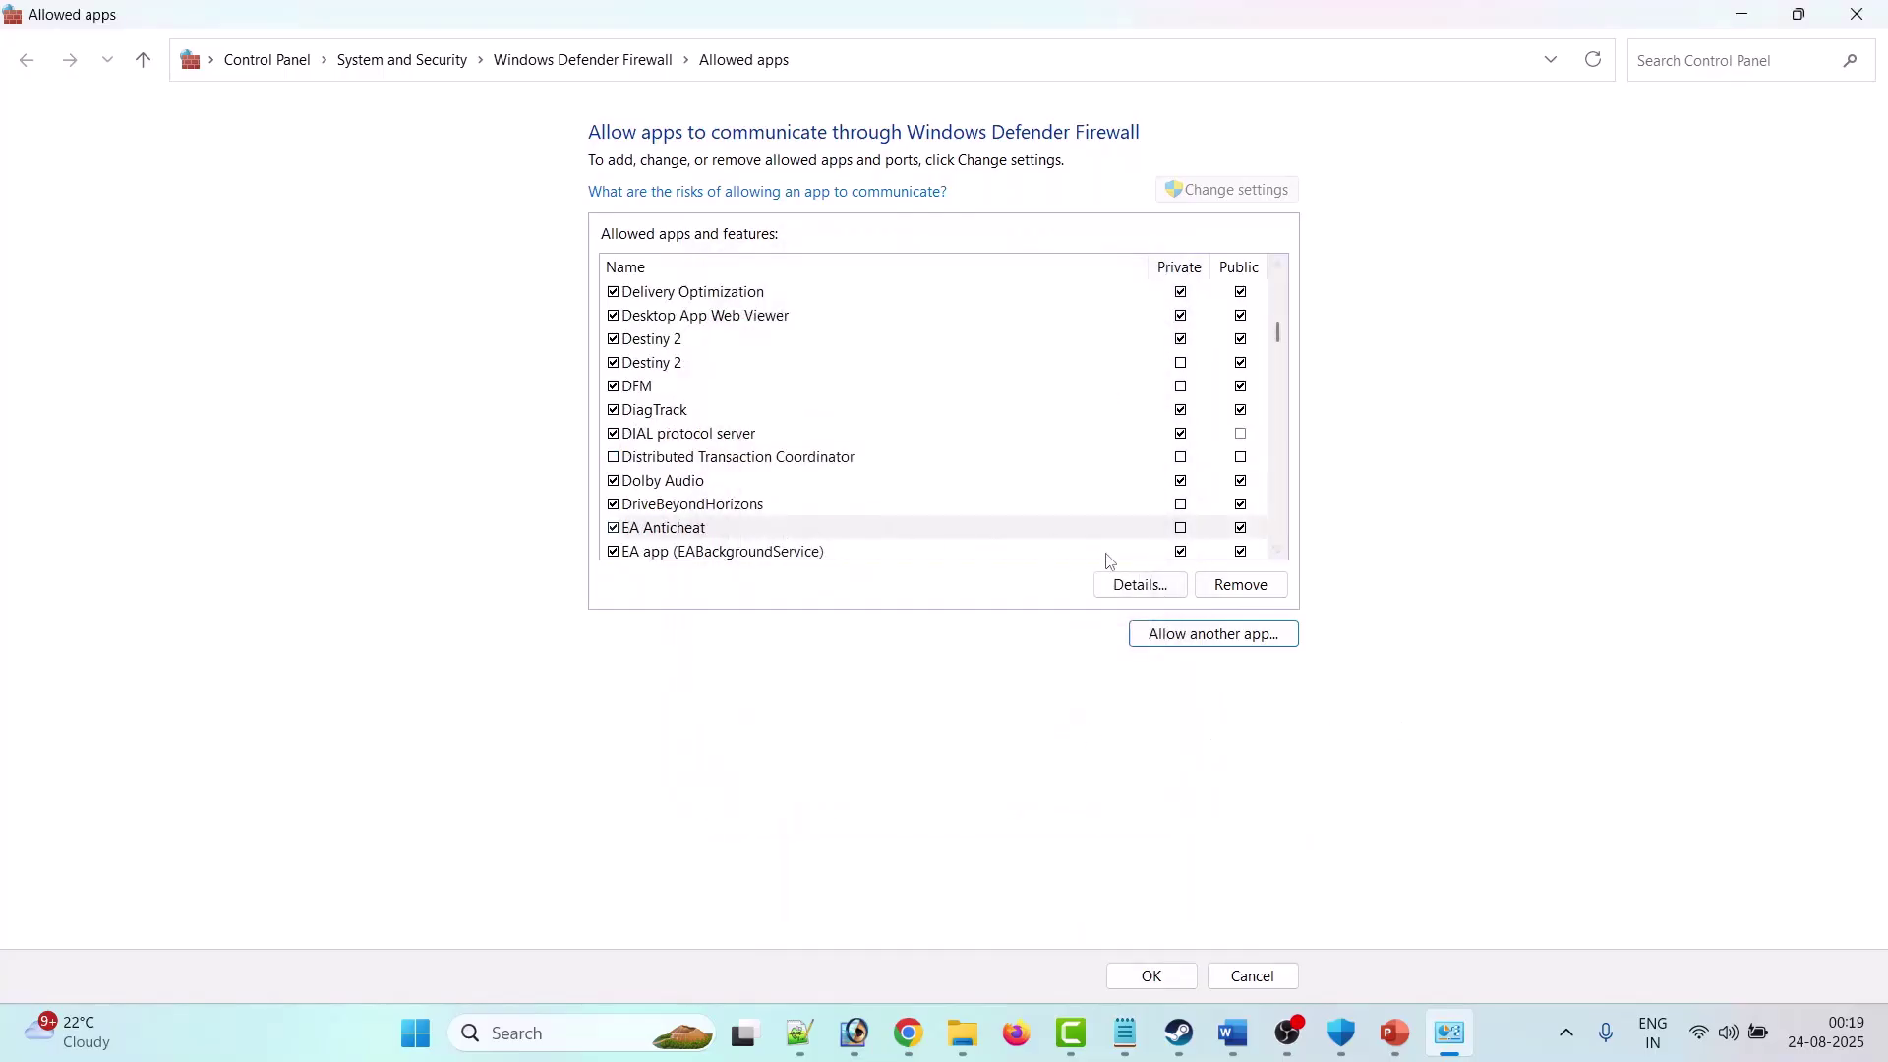
click(1181, 528)
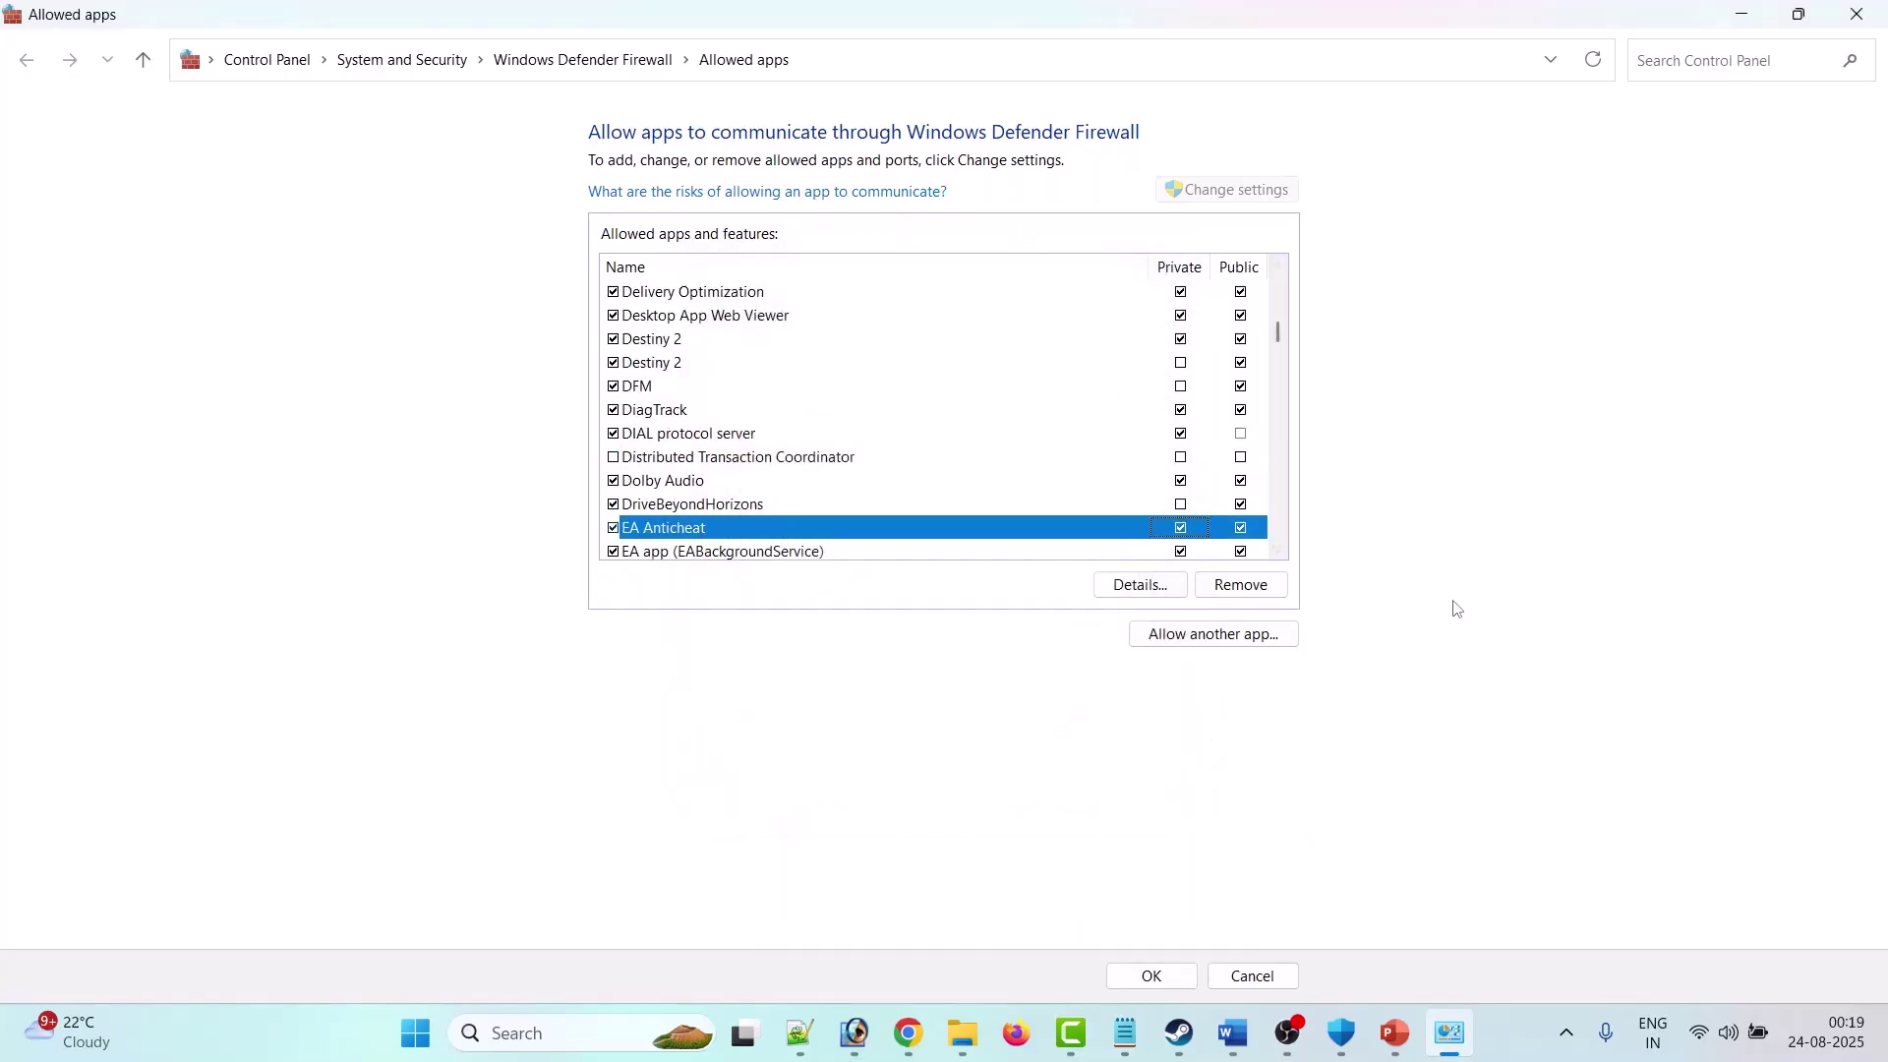
click(1151, 976)
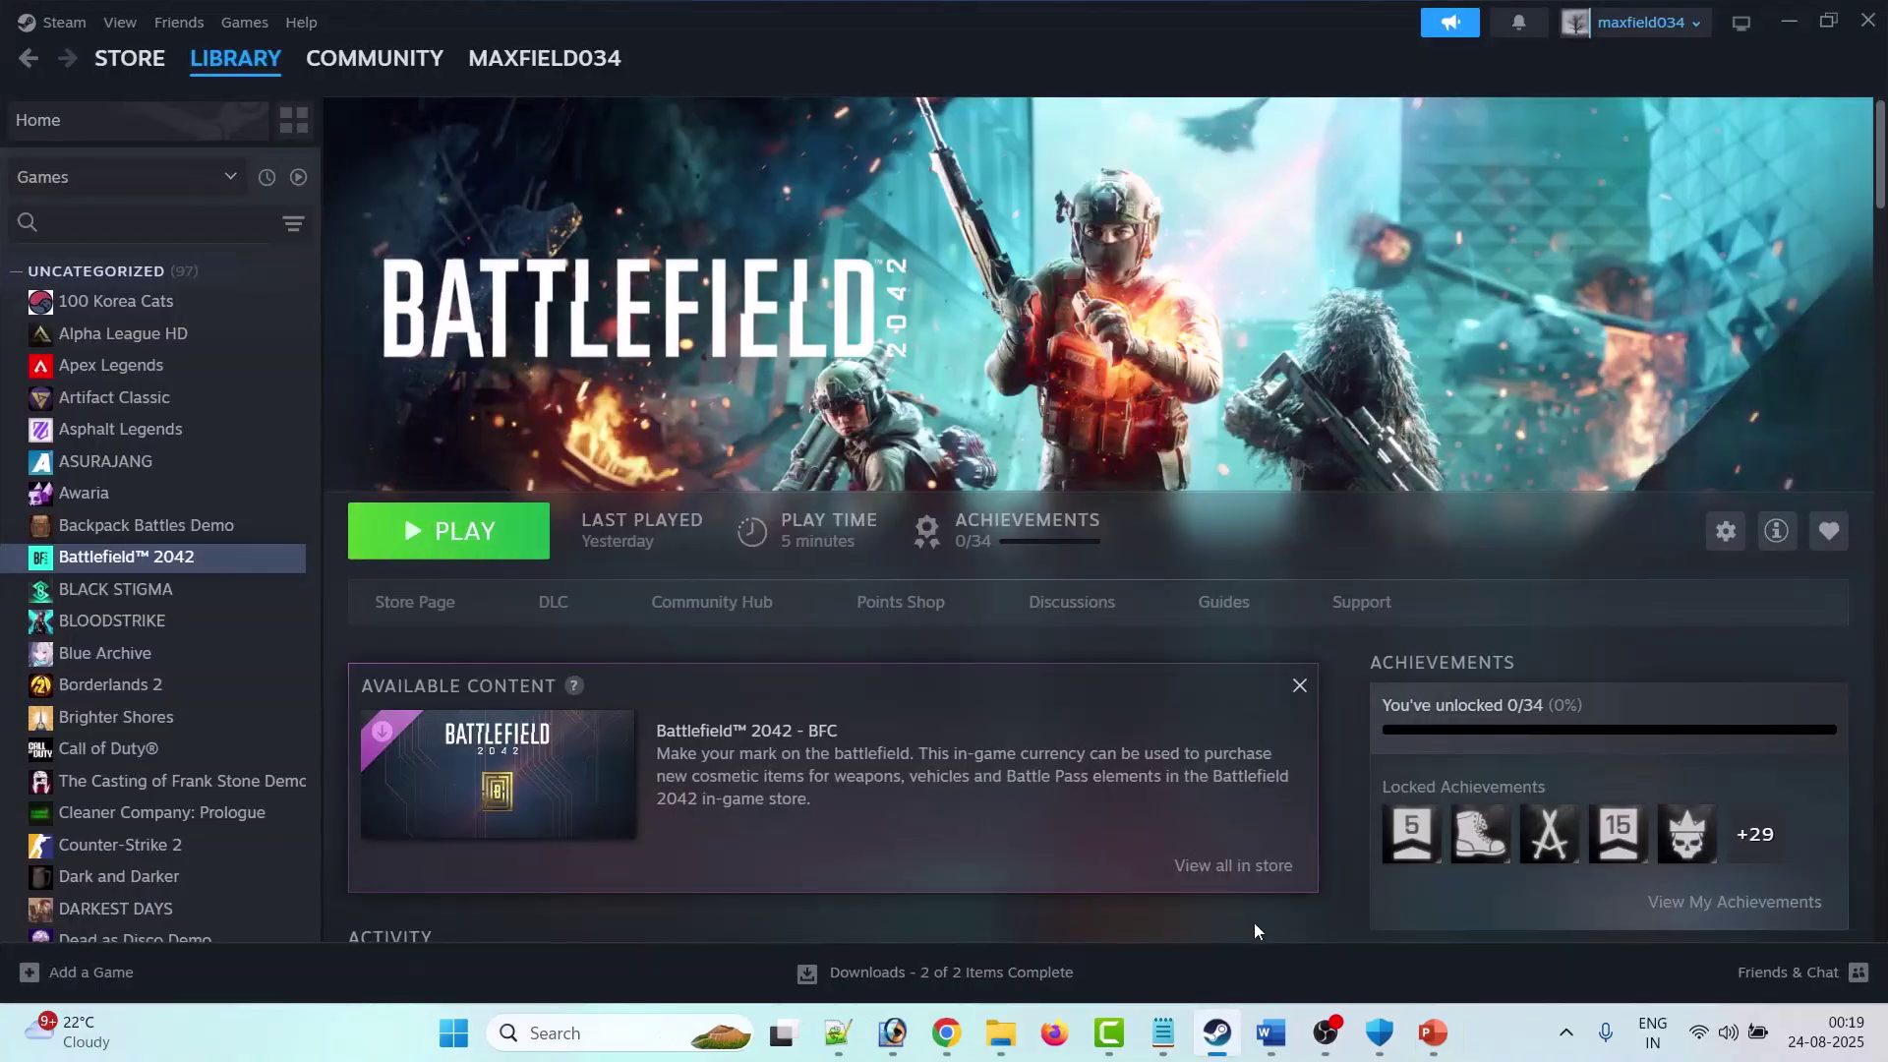
Step: Switch to Word and read the part of Fix 11 on allowing the game exe in third-party antivirus programs
click(1271, 1032)
drag(815, 525, 1230, 662)
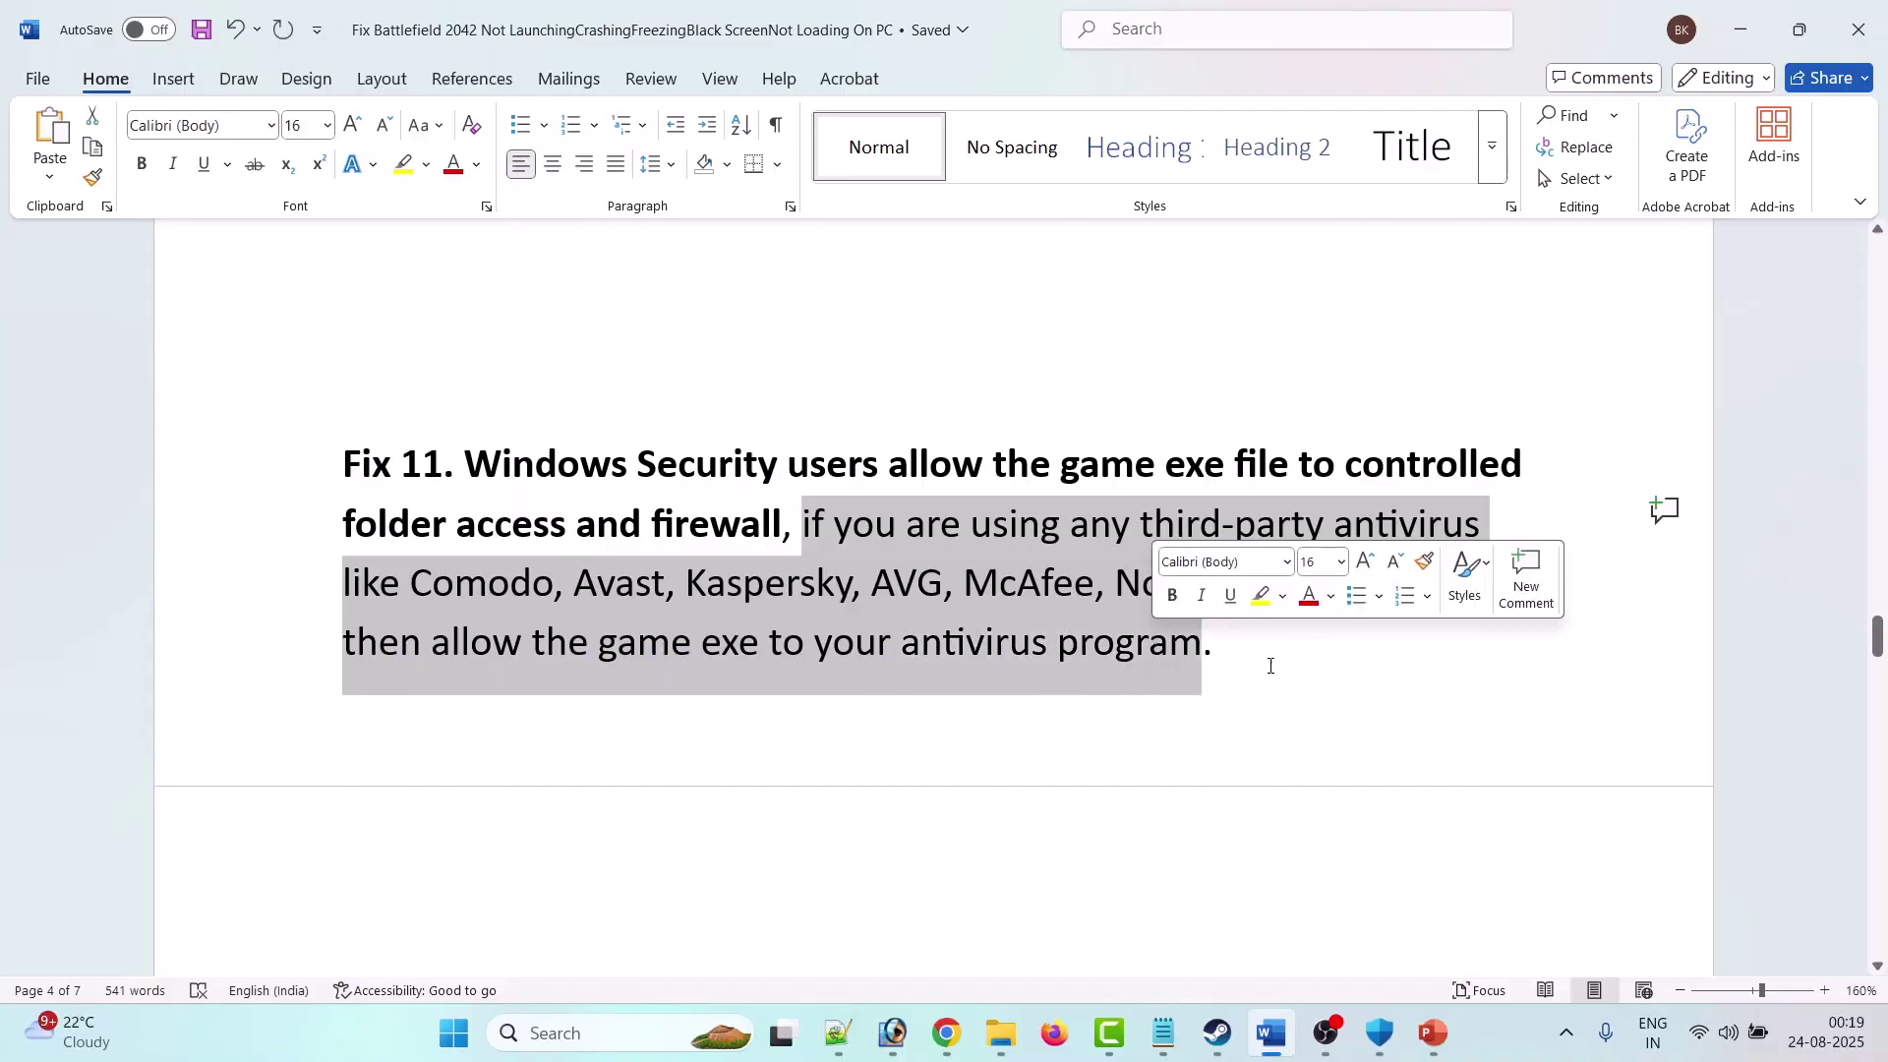
Step: Move on from Fix 11 and read the Fix 12 heading on running the game on the dedicated graphics card
click(1317, 668)
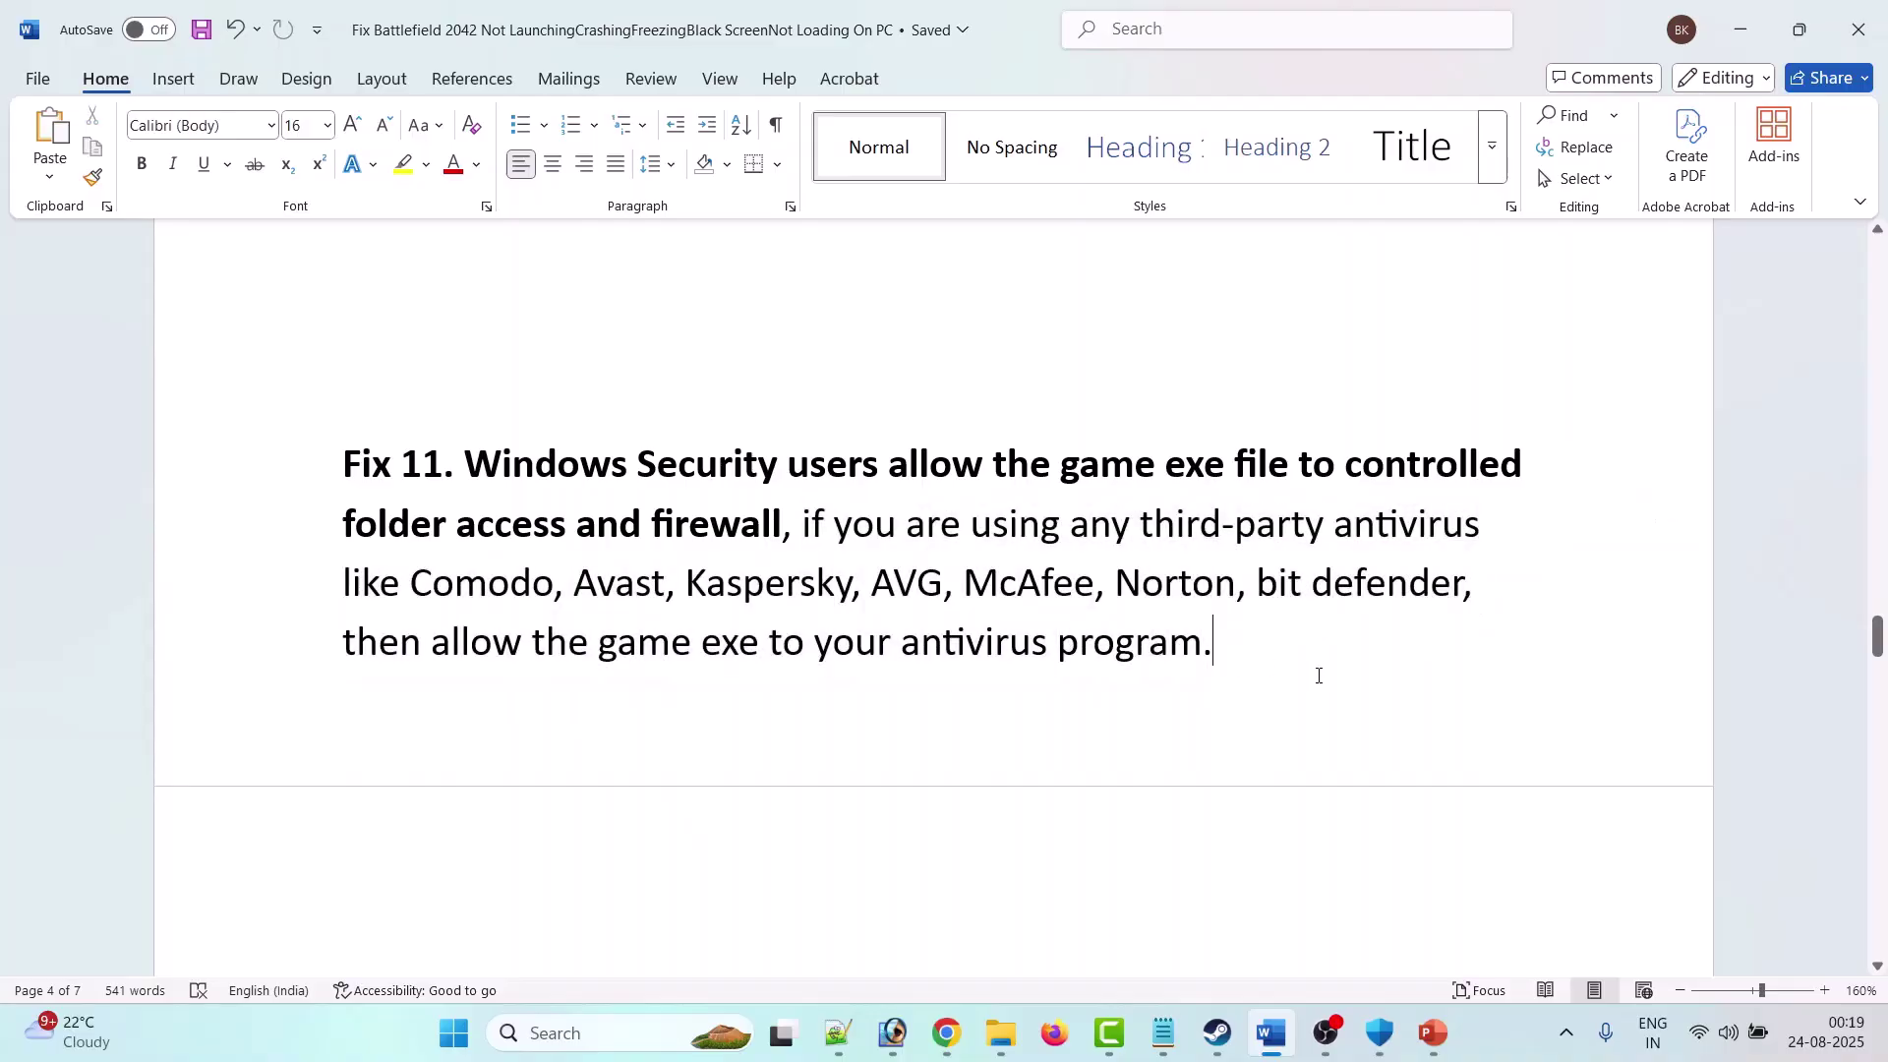
scroll(1319, 675, down, 5)
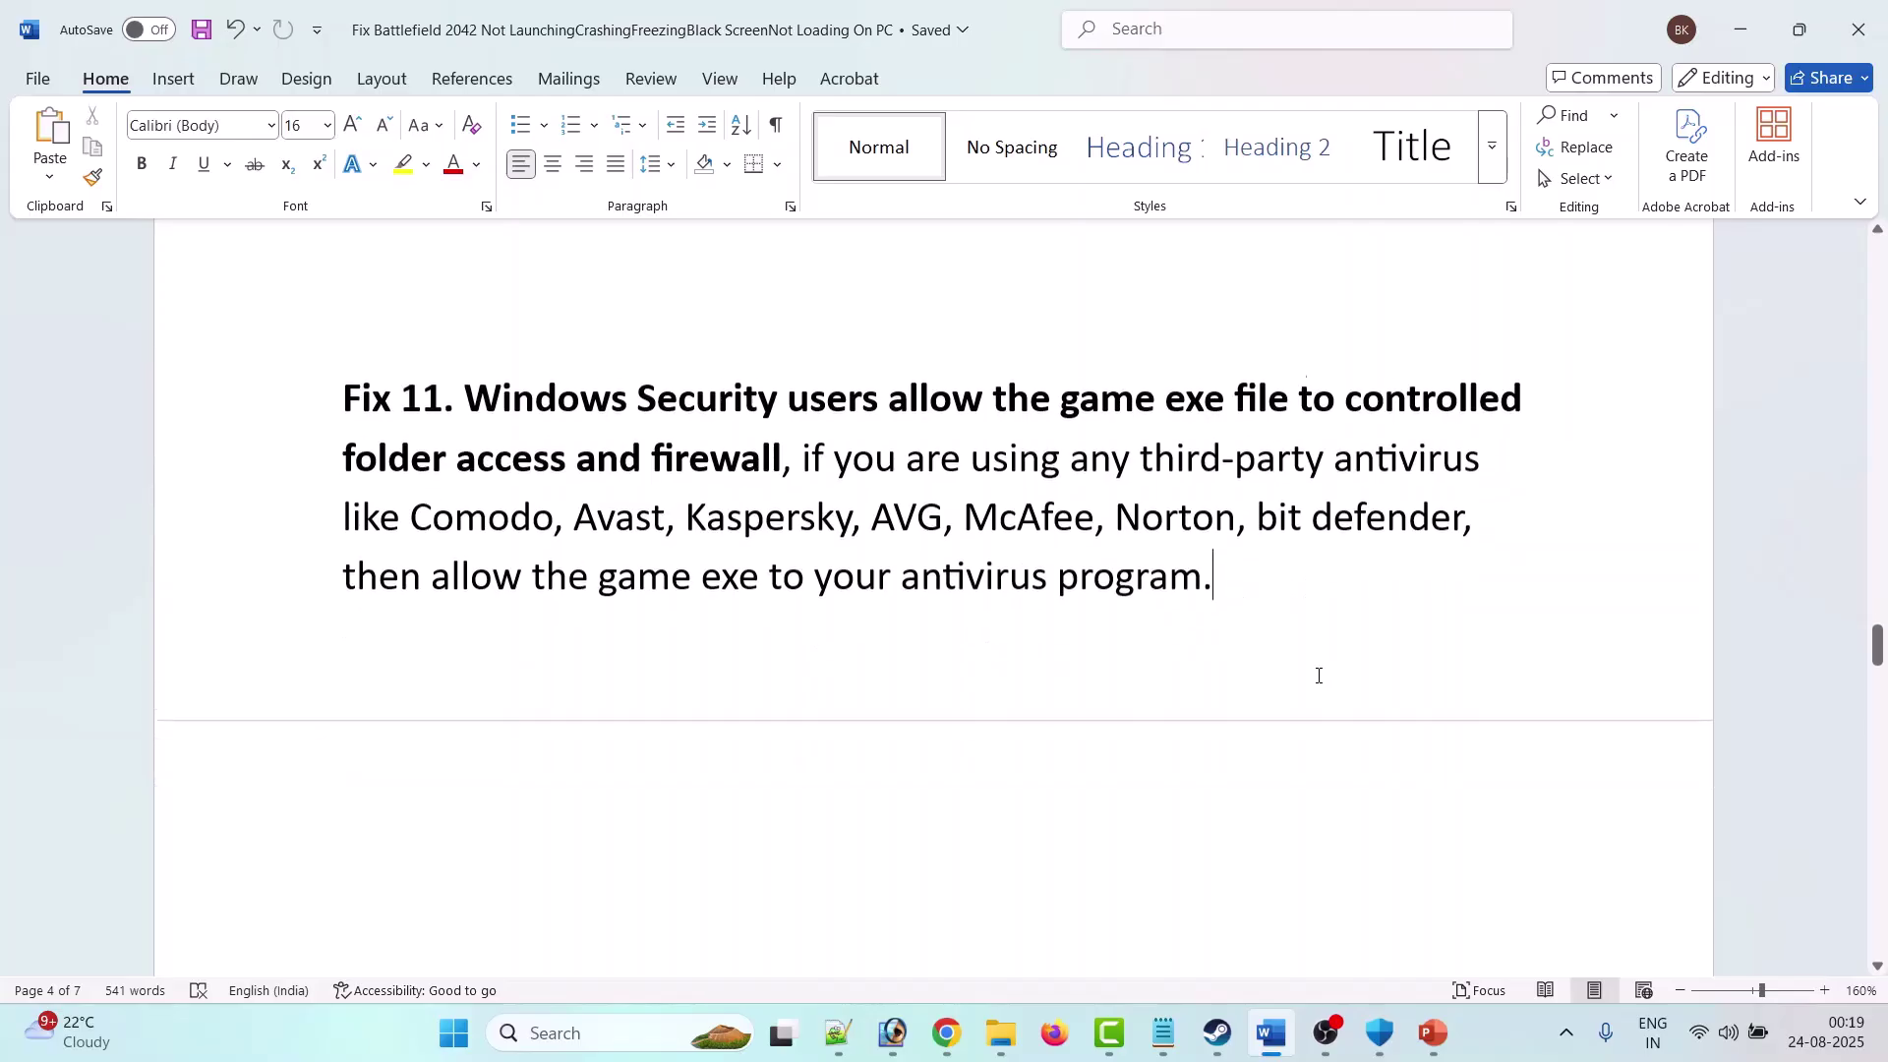
drag(476, 673, 1185, 674)
click(1410, 741)
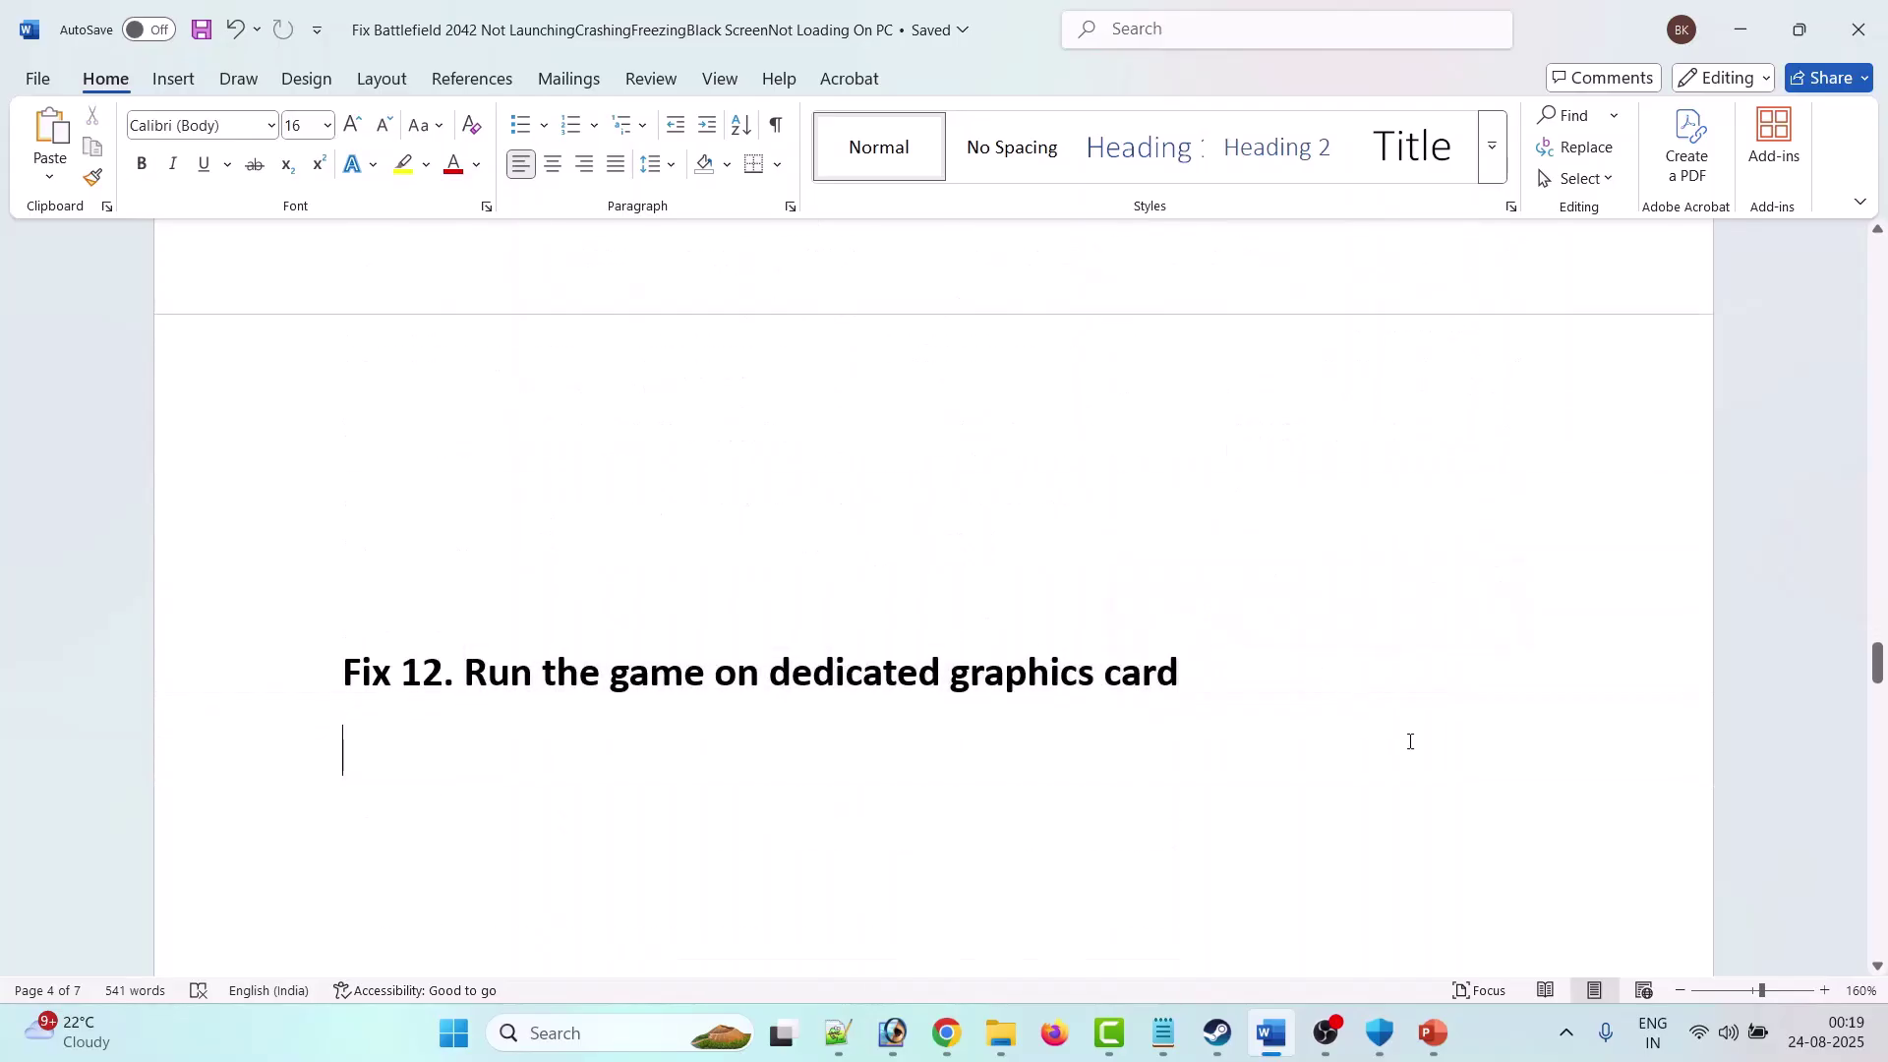
Step: Search Windows for "graphics settings" and open the Graphics settings page
click(617, 1034)
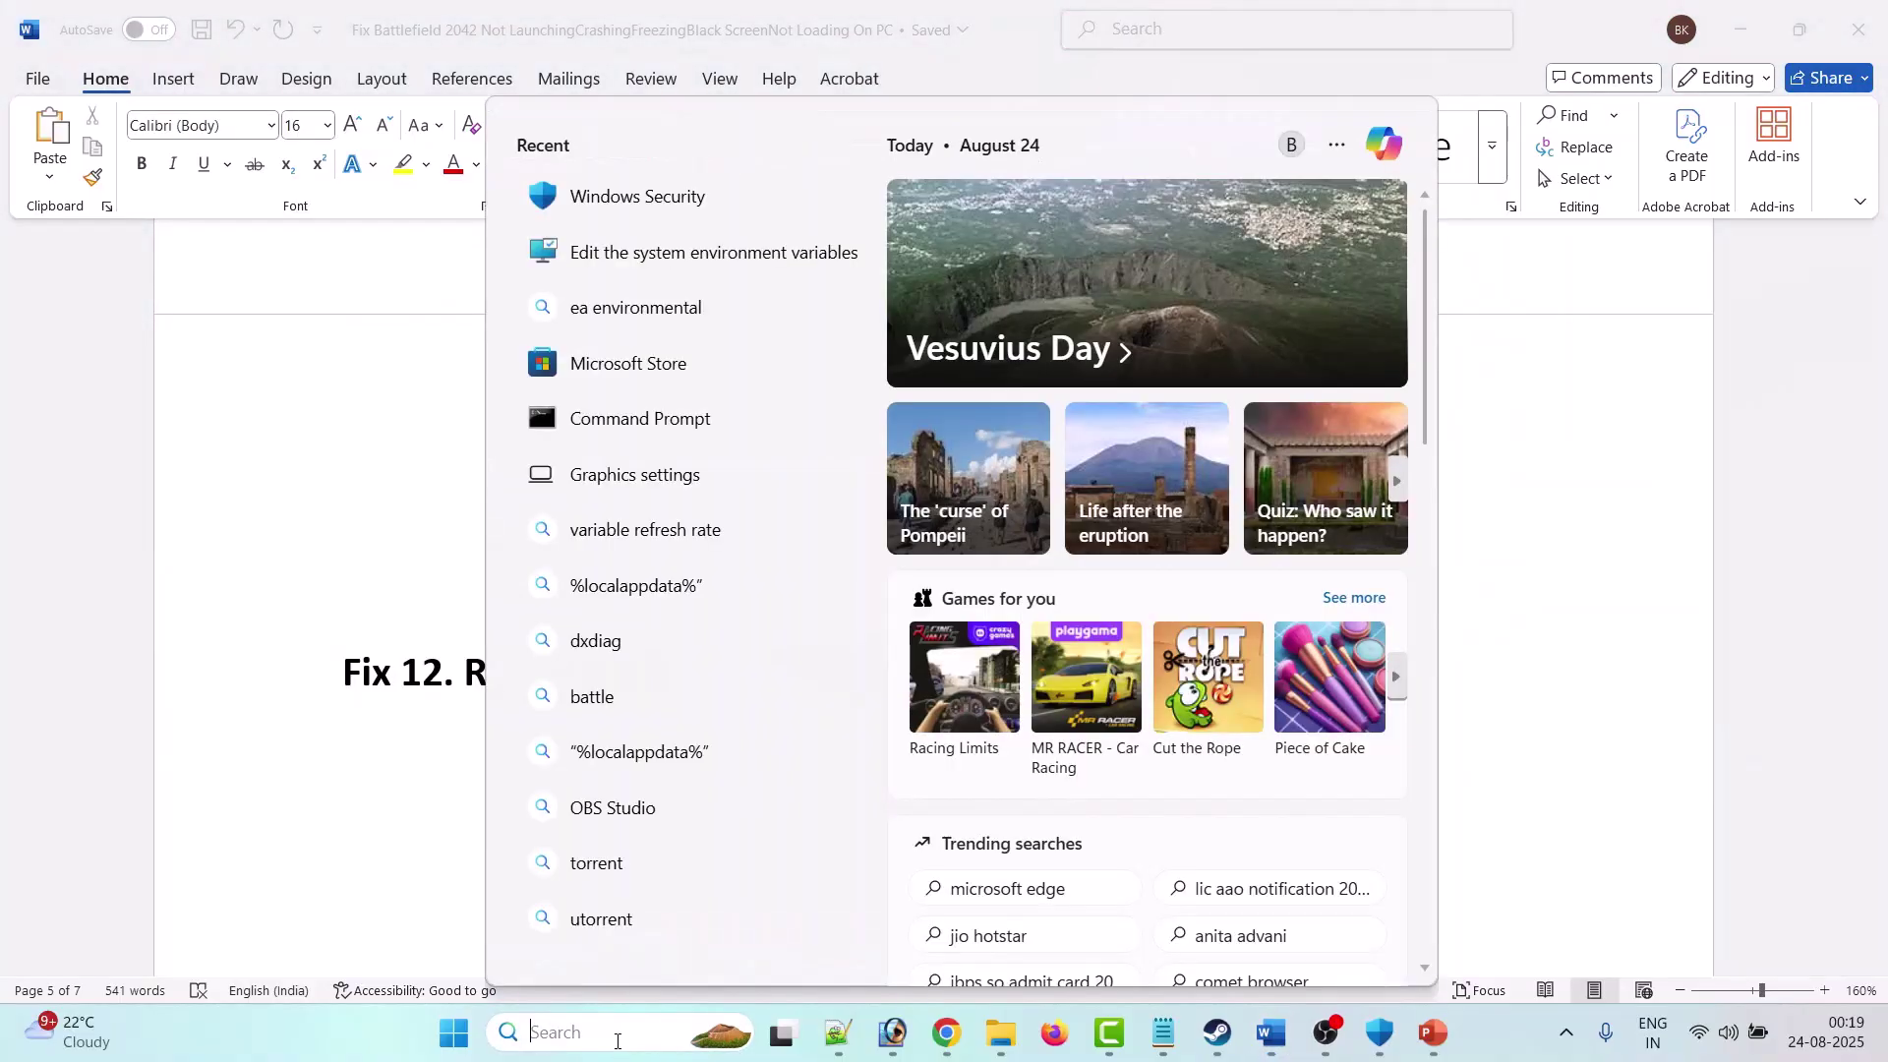
text(graphics settings)
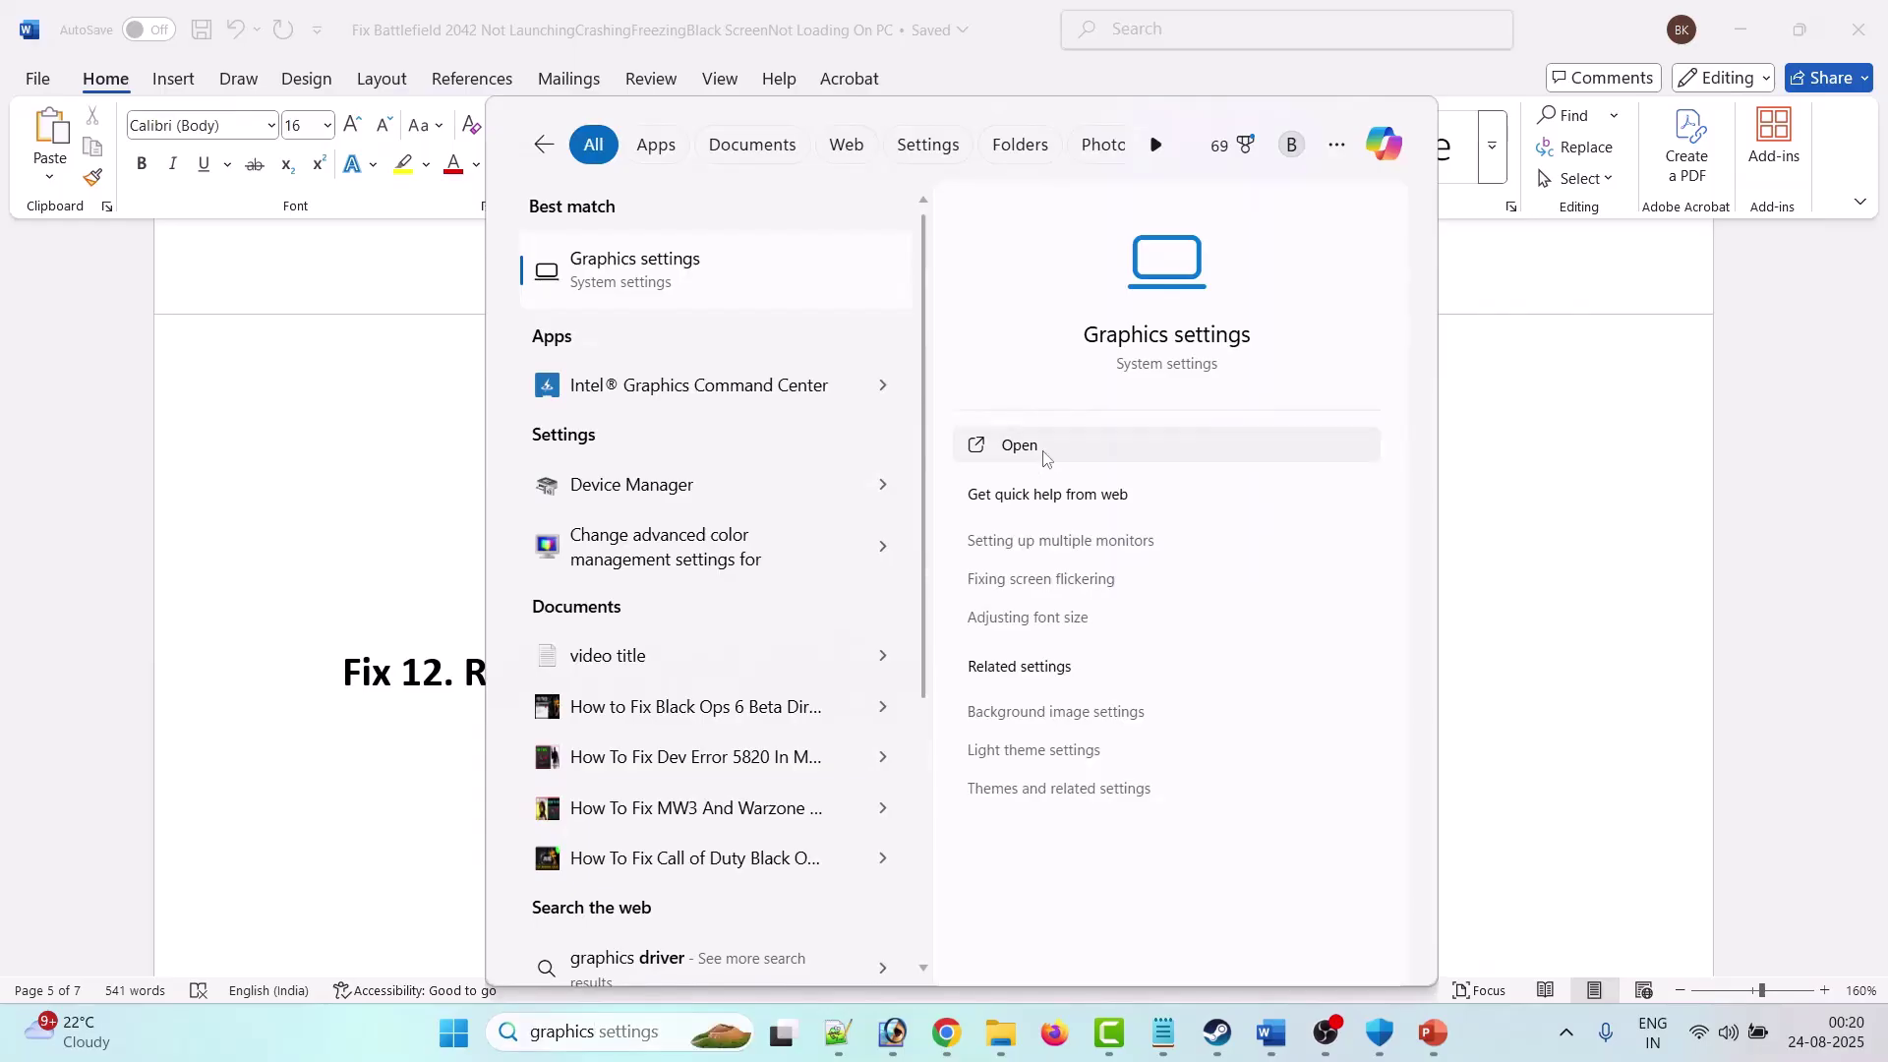
click(988, 452)
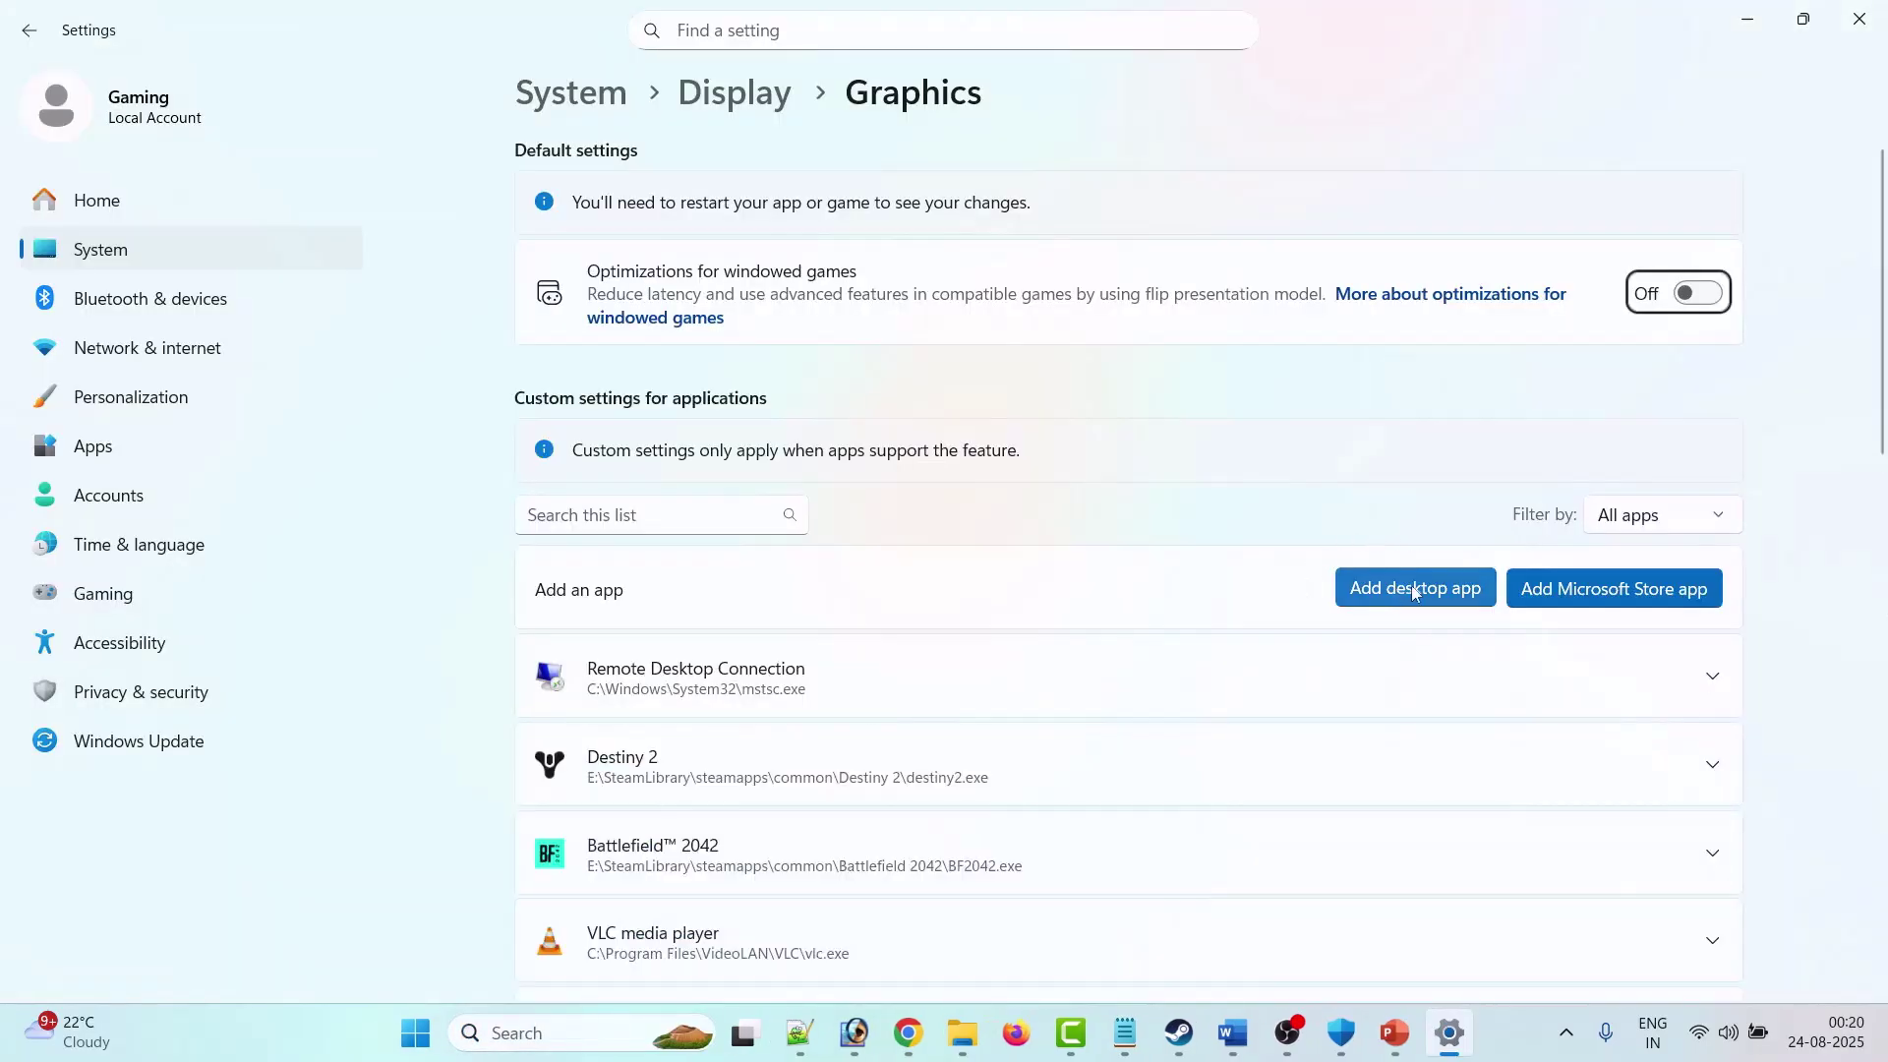
Step: Add BF2042 from SteamLibrary\steamapps\common\Battlefield 2042 on drive E: as a desktop app with custom graphics settings
click(1408, 590)
double_click(679, 209)
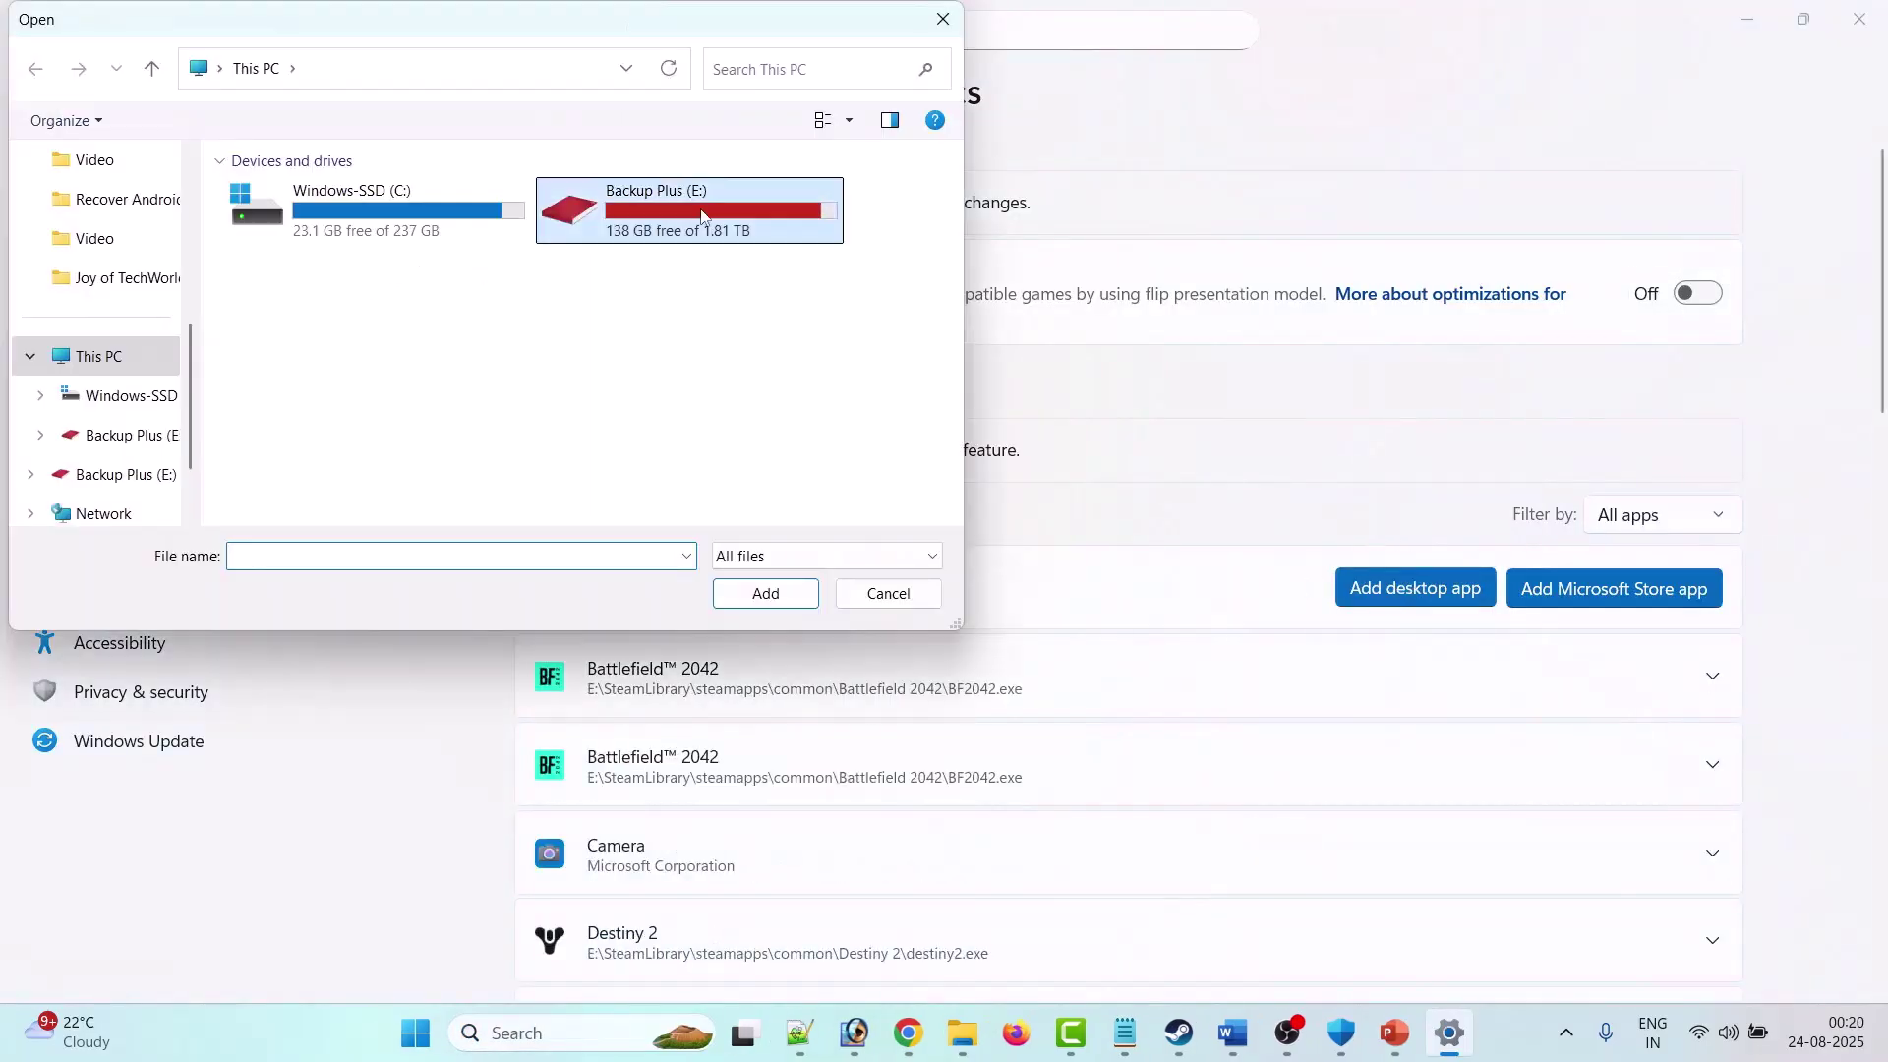
click(314, 381)
double_click(314, 379)
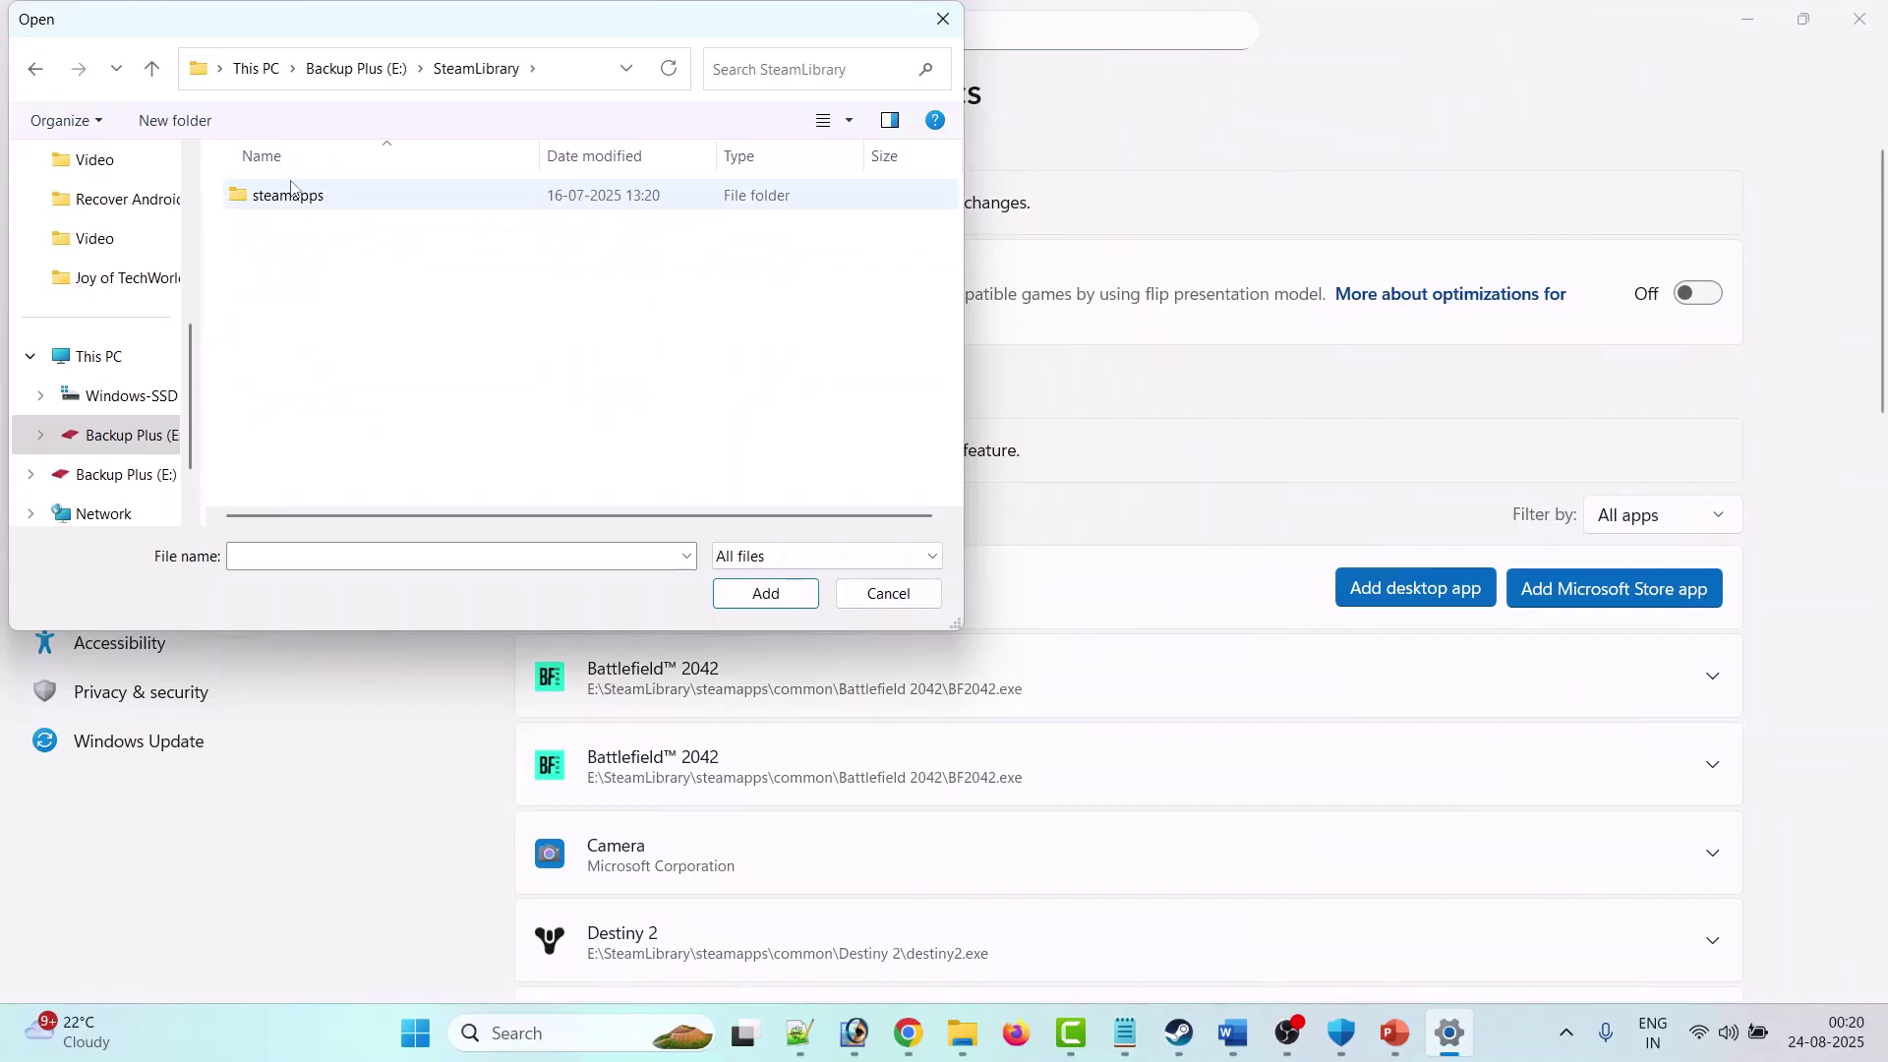
double_click(295, 194)
double_click(301, 197)
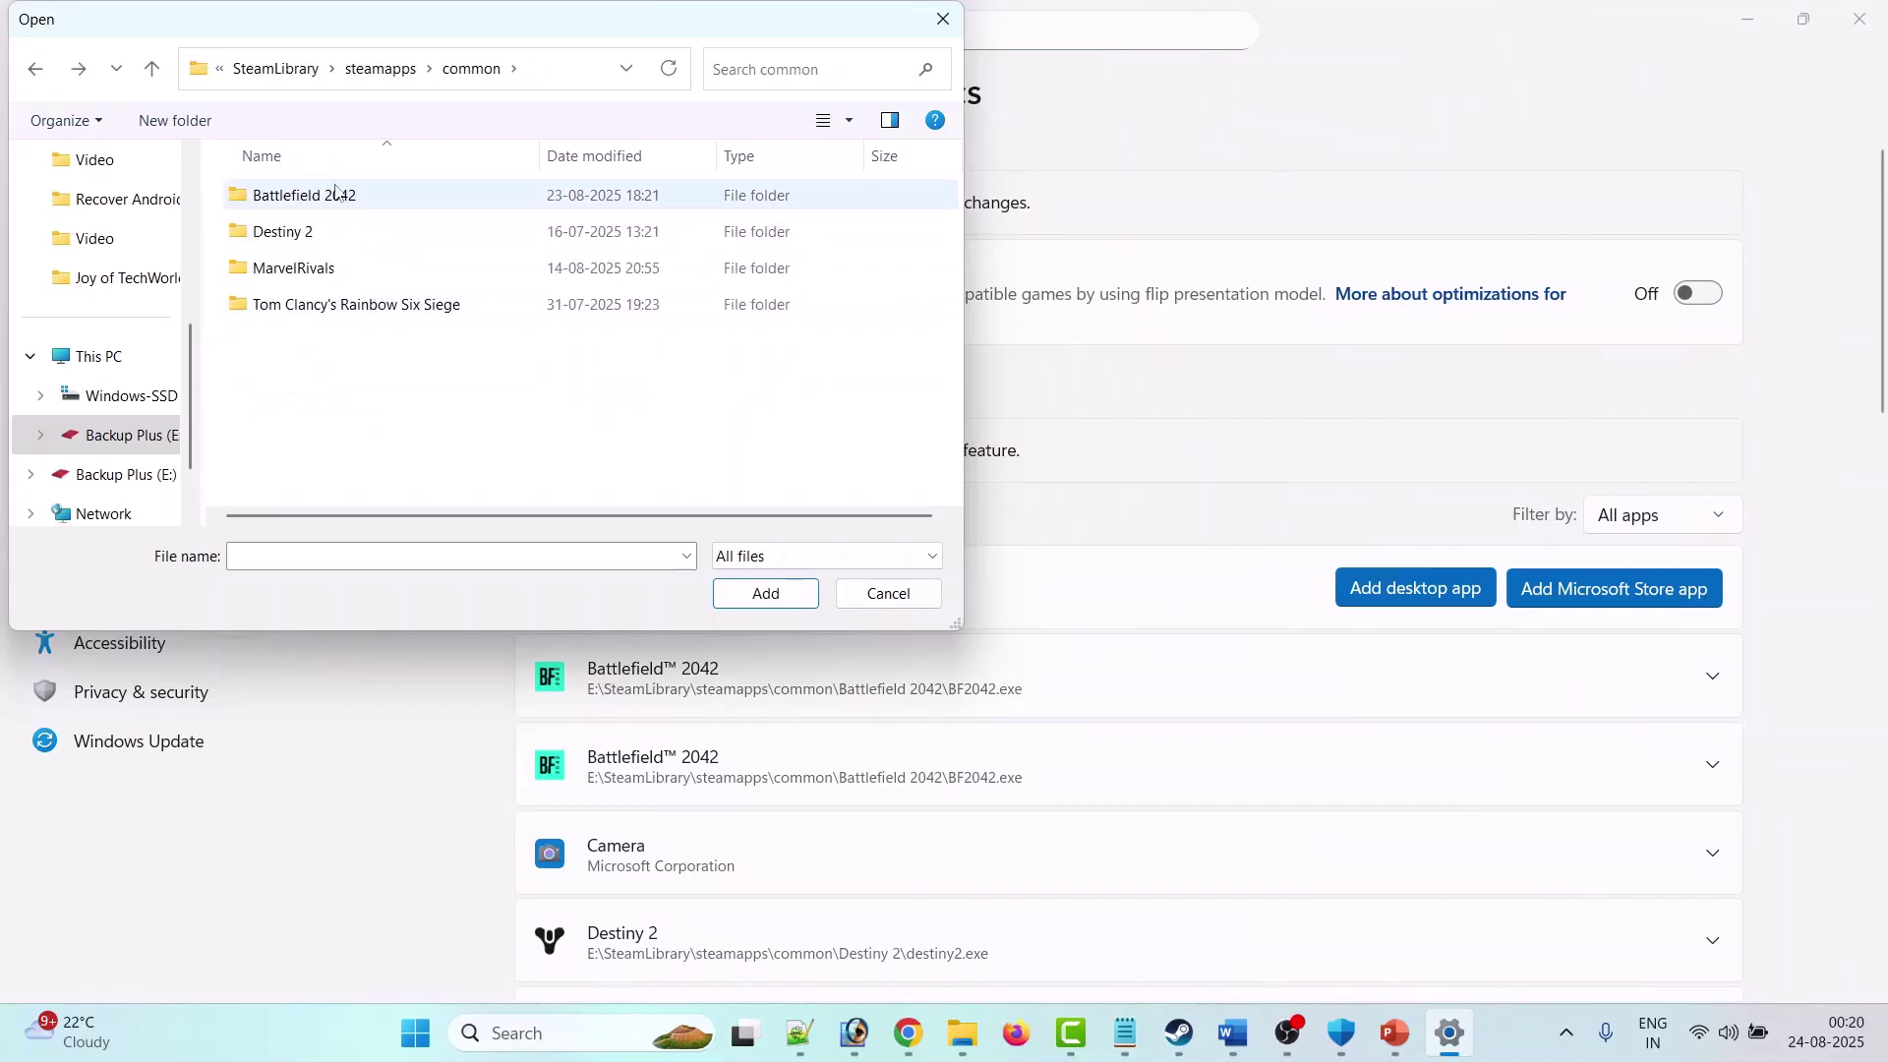
double_click(333, 200)
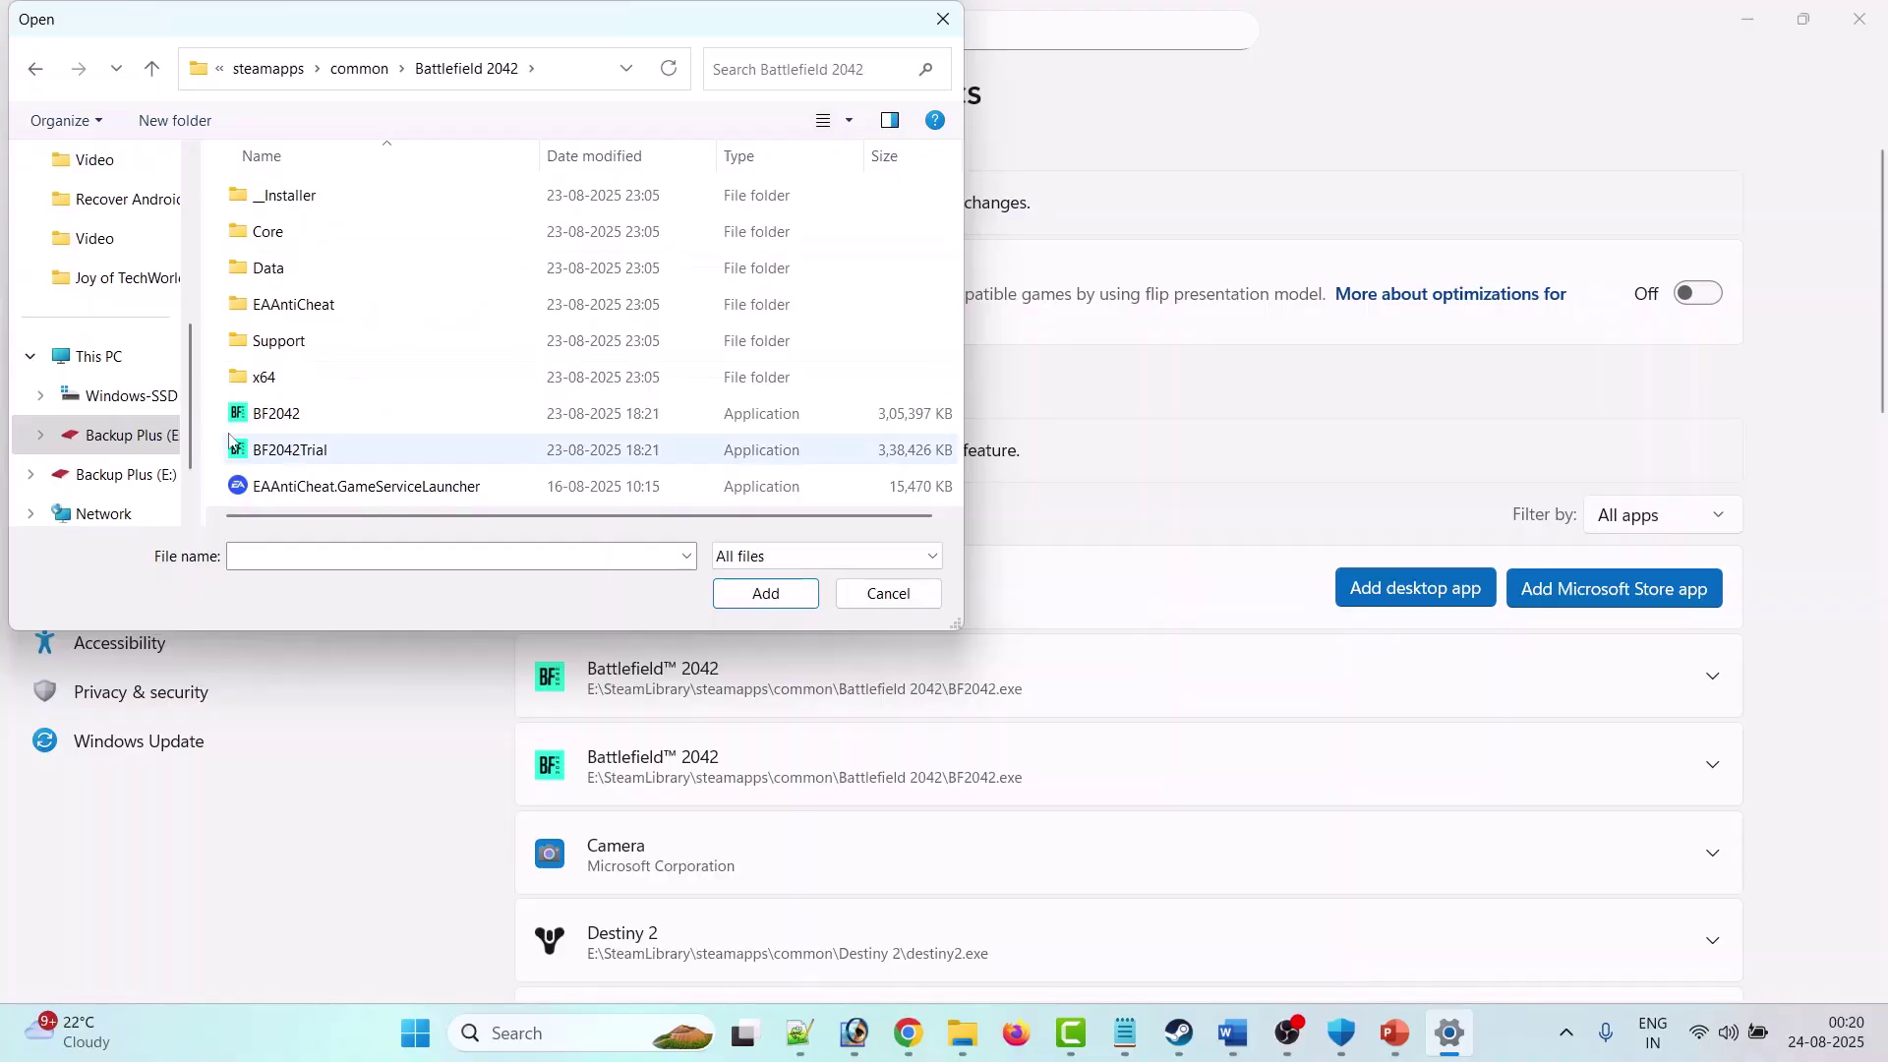
click(316, 425)
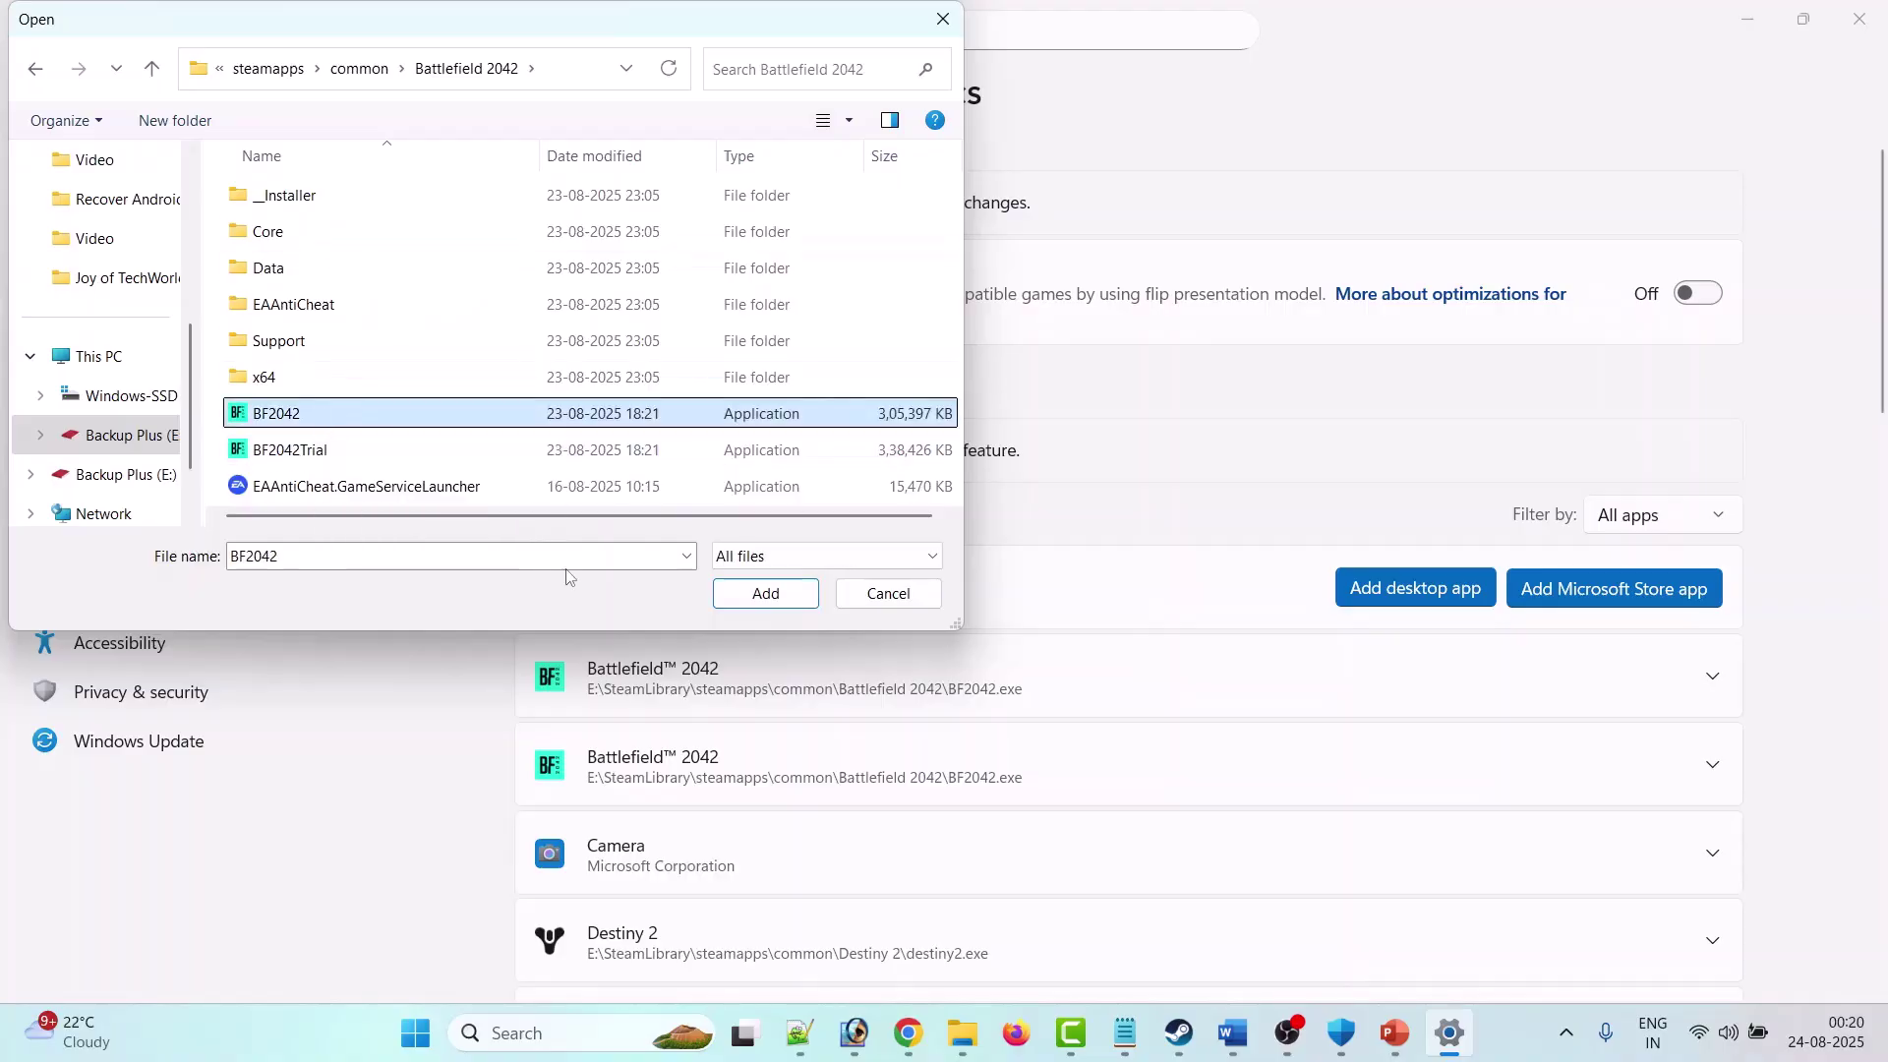
click(772, 600)
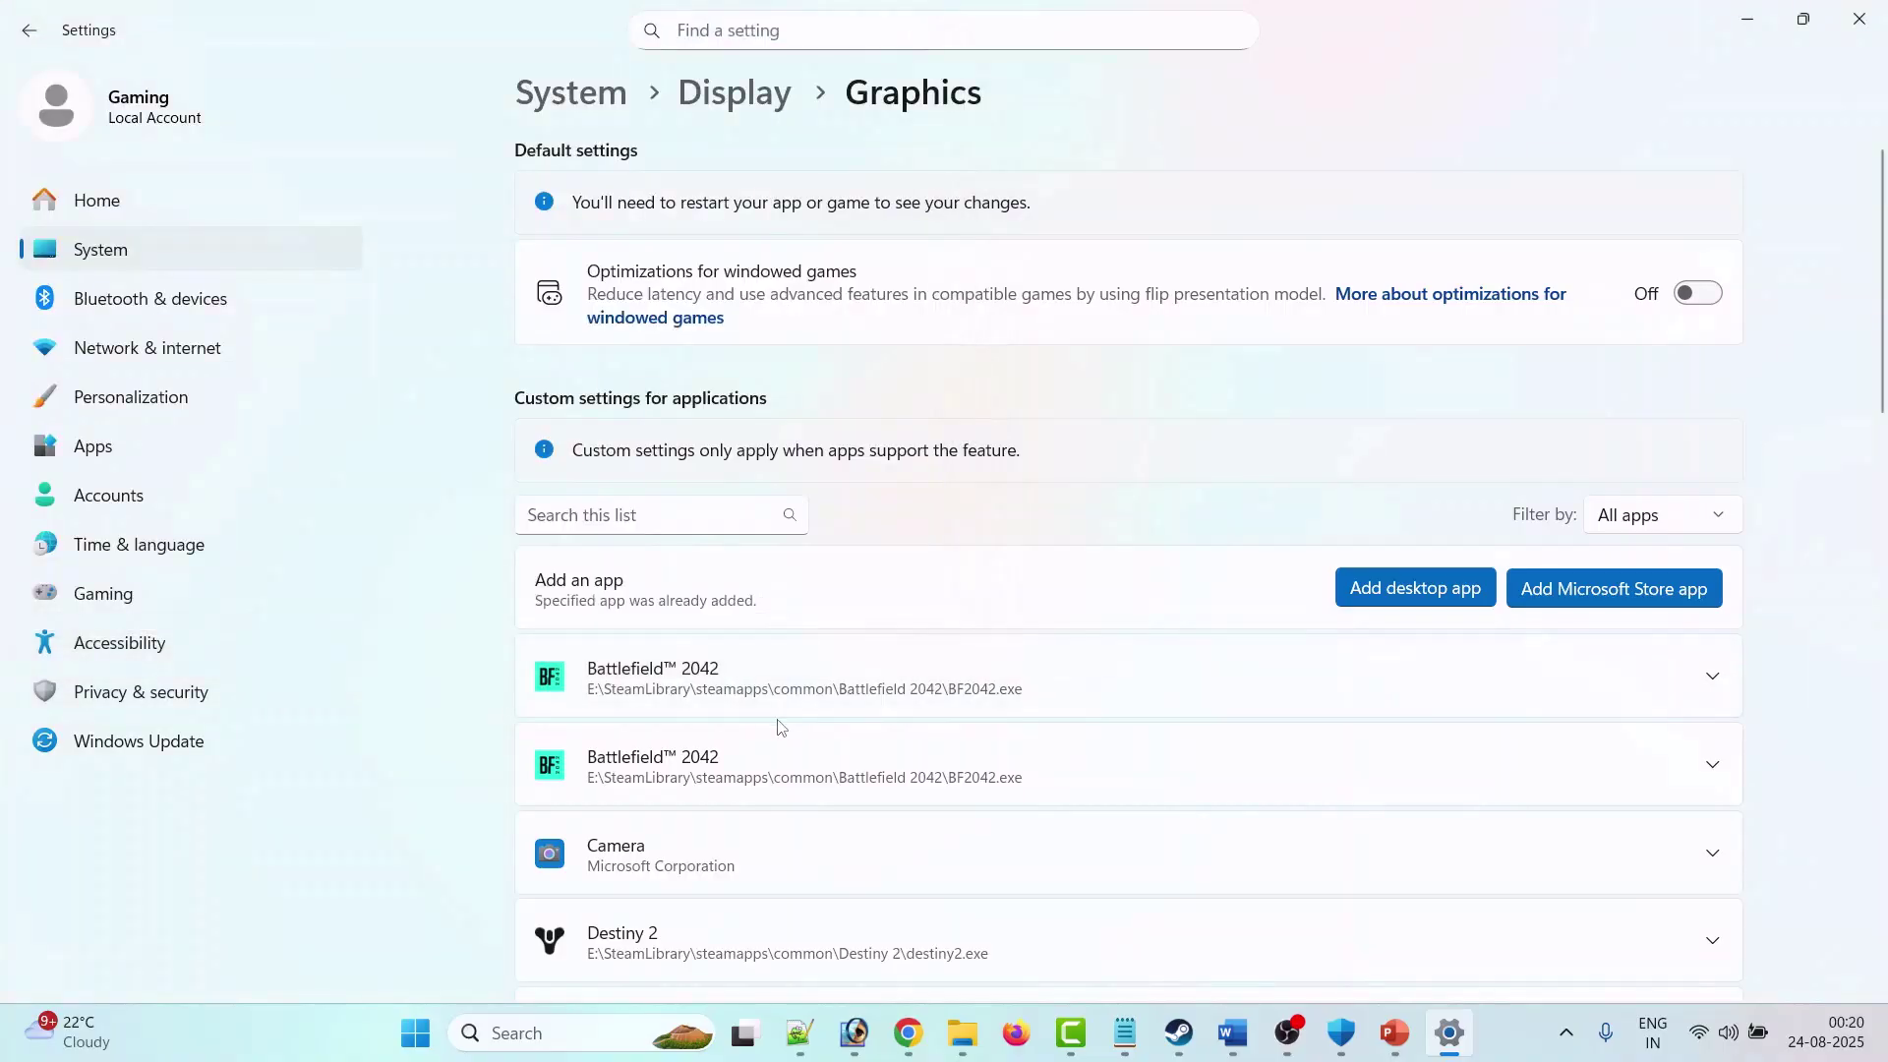
Step: Set the GPU preference of the first Battlefield 2042 entry (BF2042.exe) to High Performance (Intel(R) UHD Graphics)
scroll(1058, 772, down, 1)
click(1715, 552)
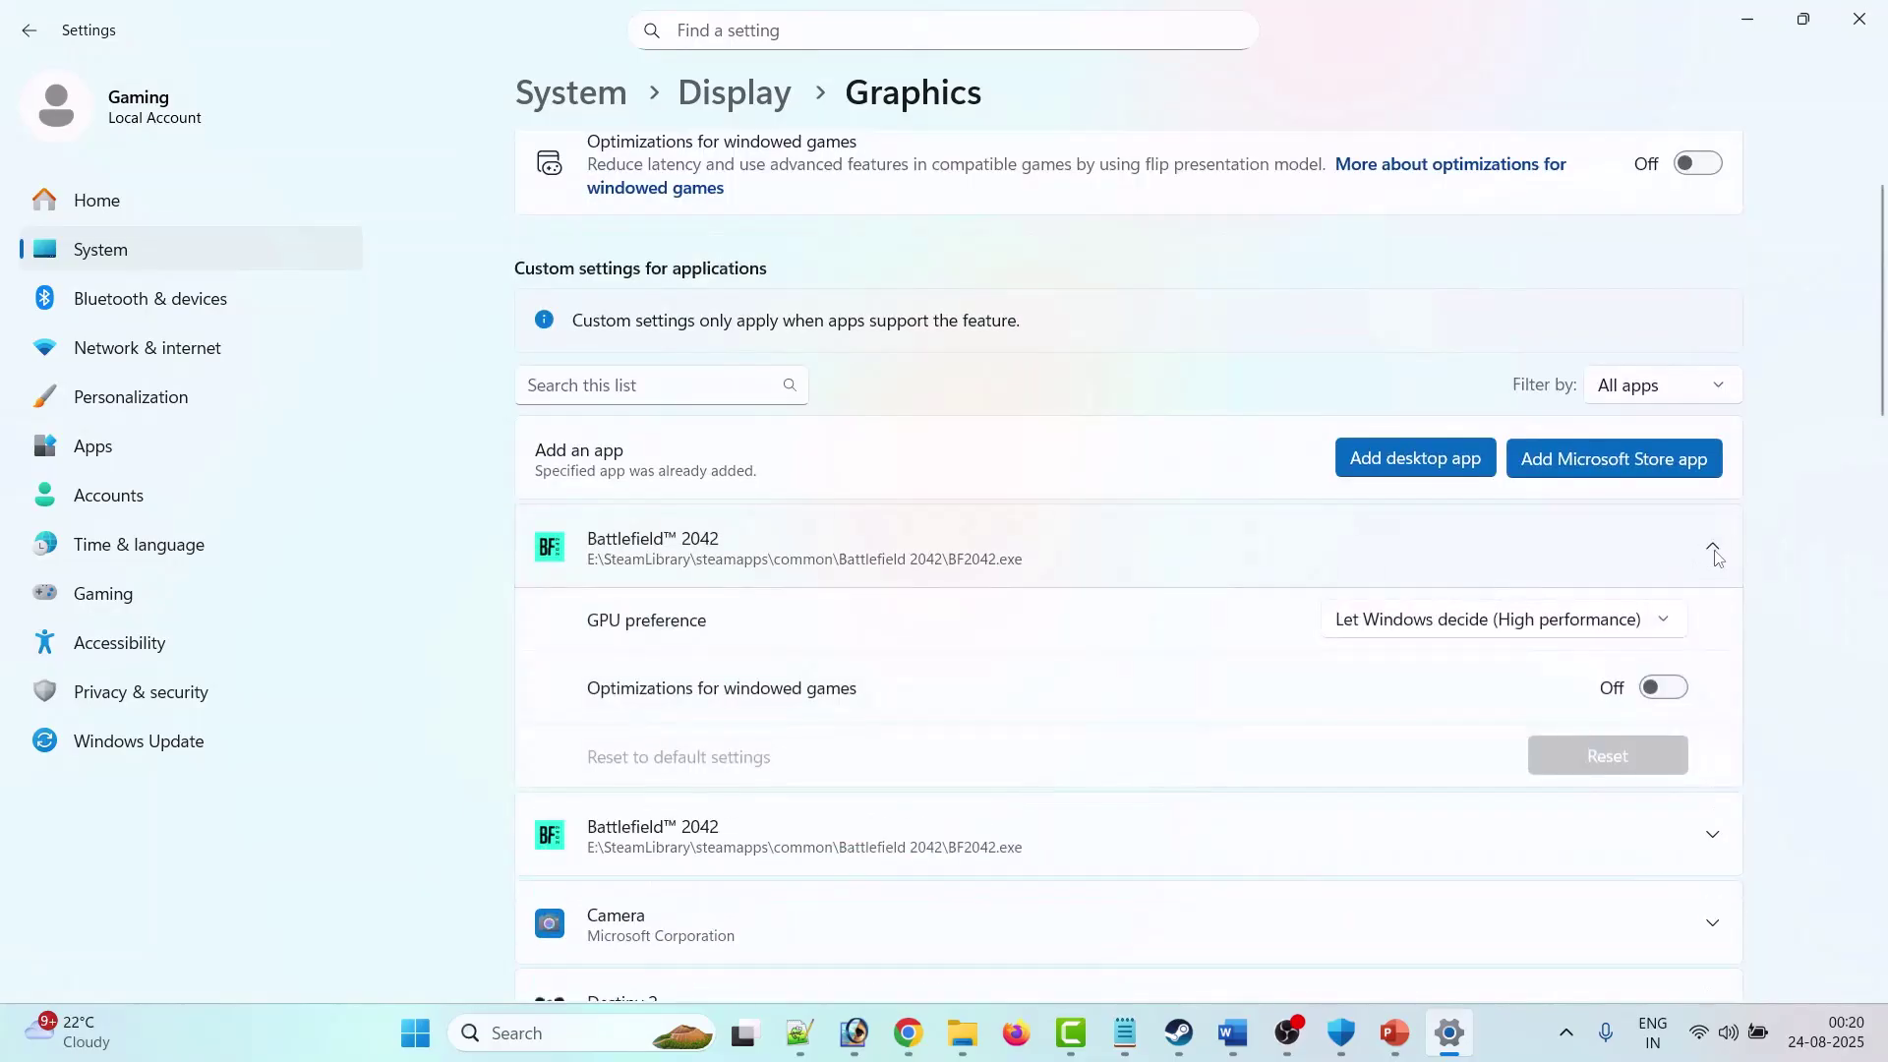
click(1515, 625)
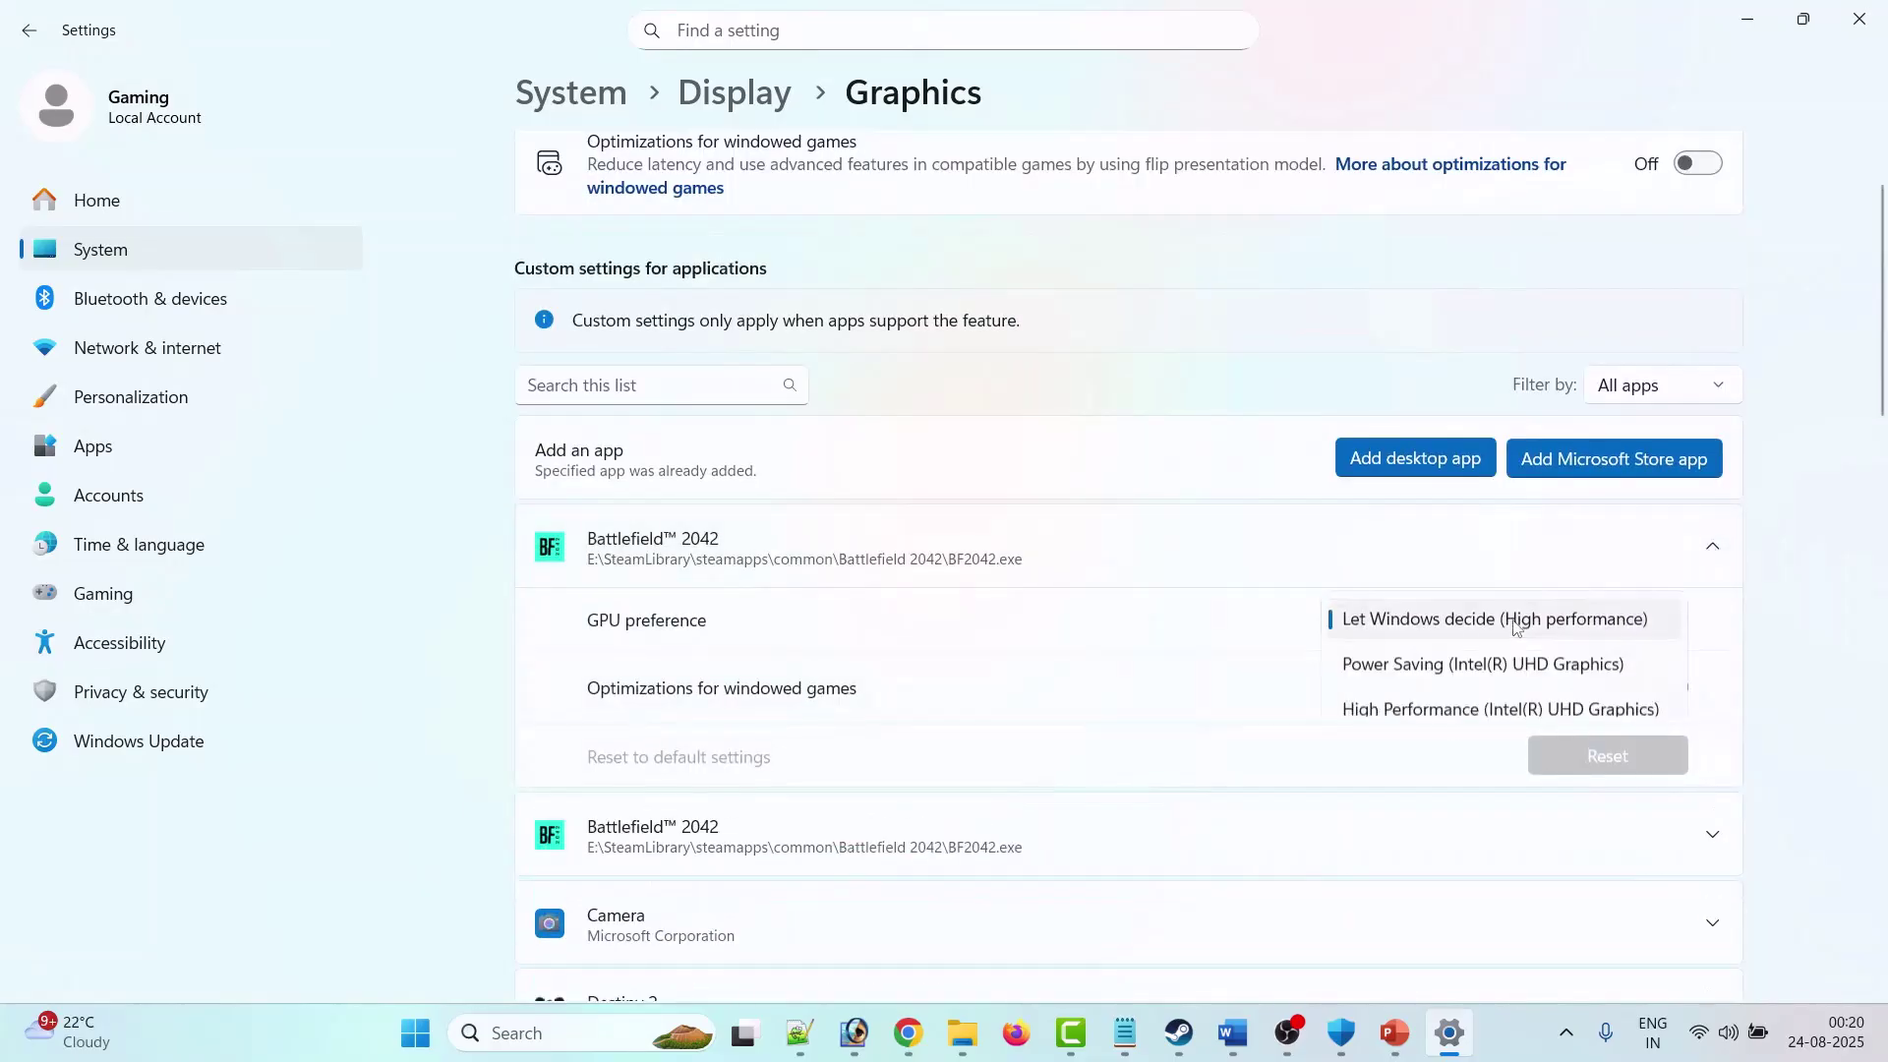
click(1423, 710)
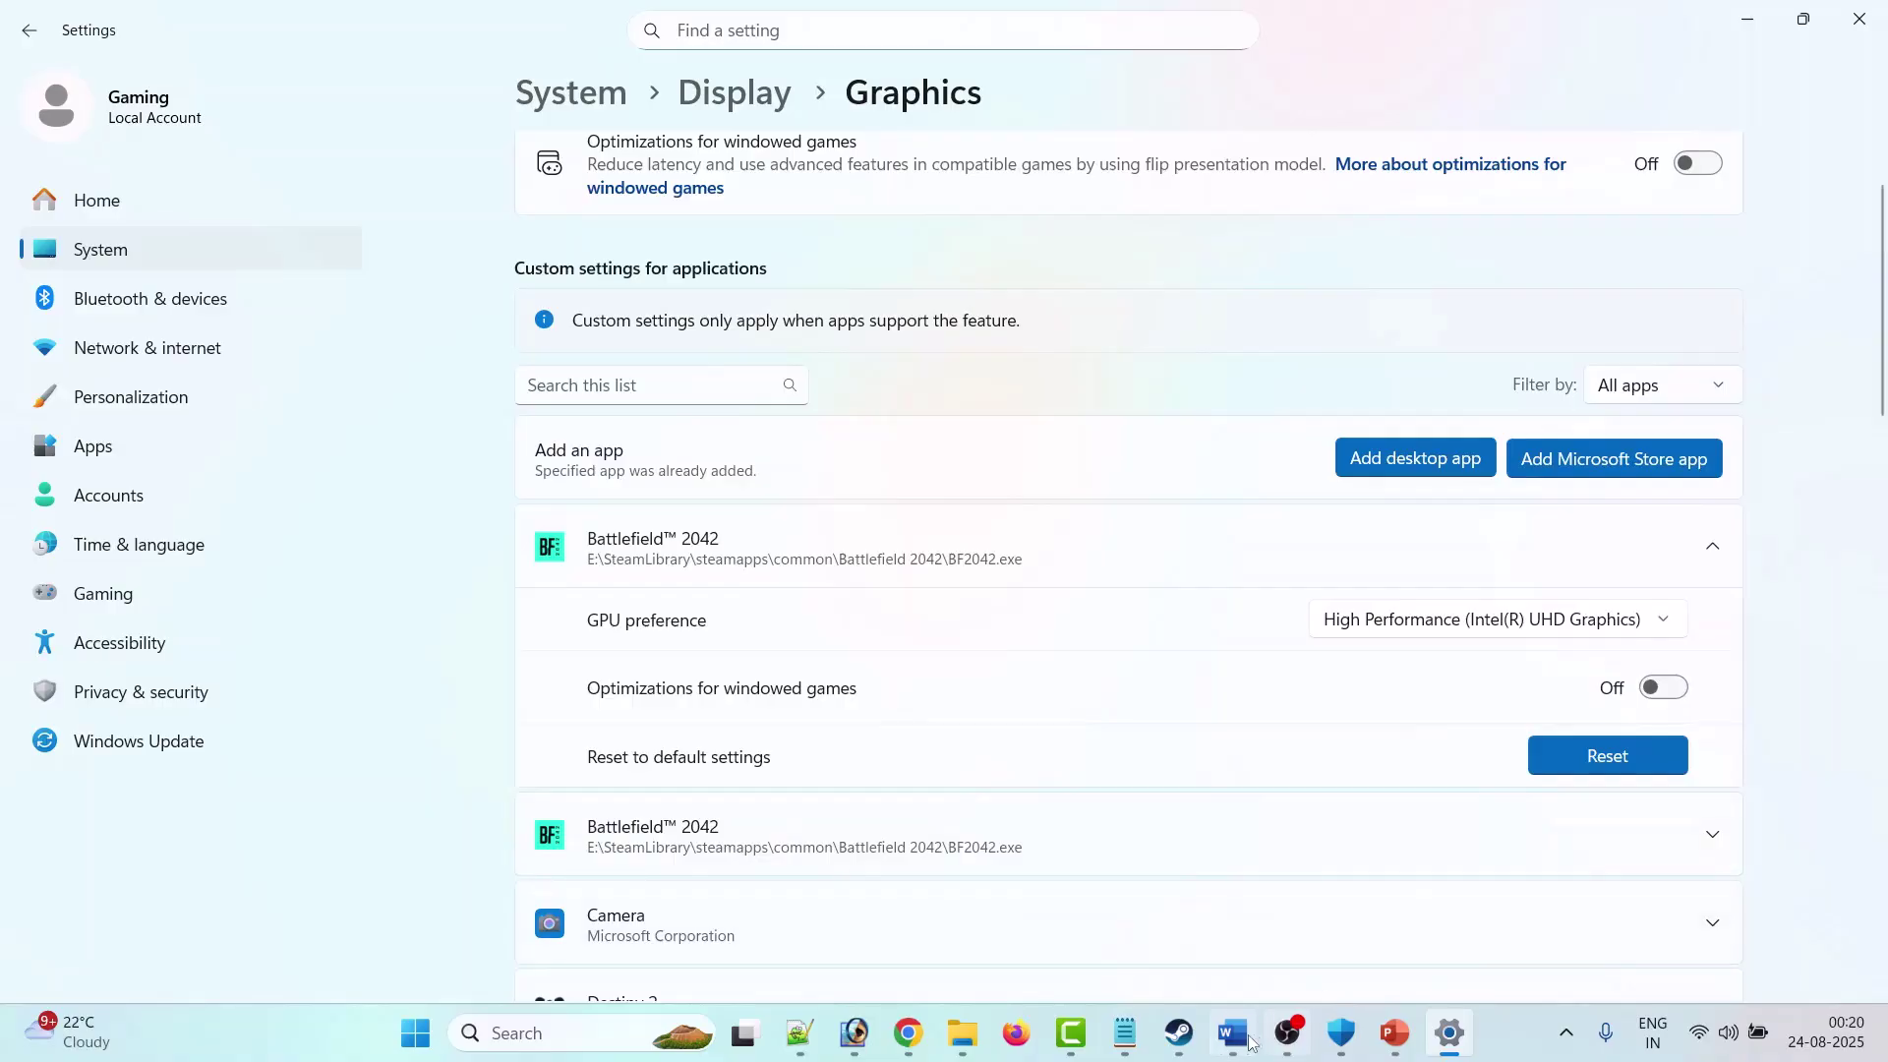
Step: Add BF2042Trial from the Battlefield 2042 folder as another desktop app with custom graphics settings
click(1180, 1032)
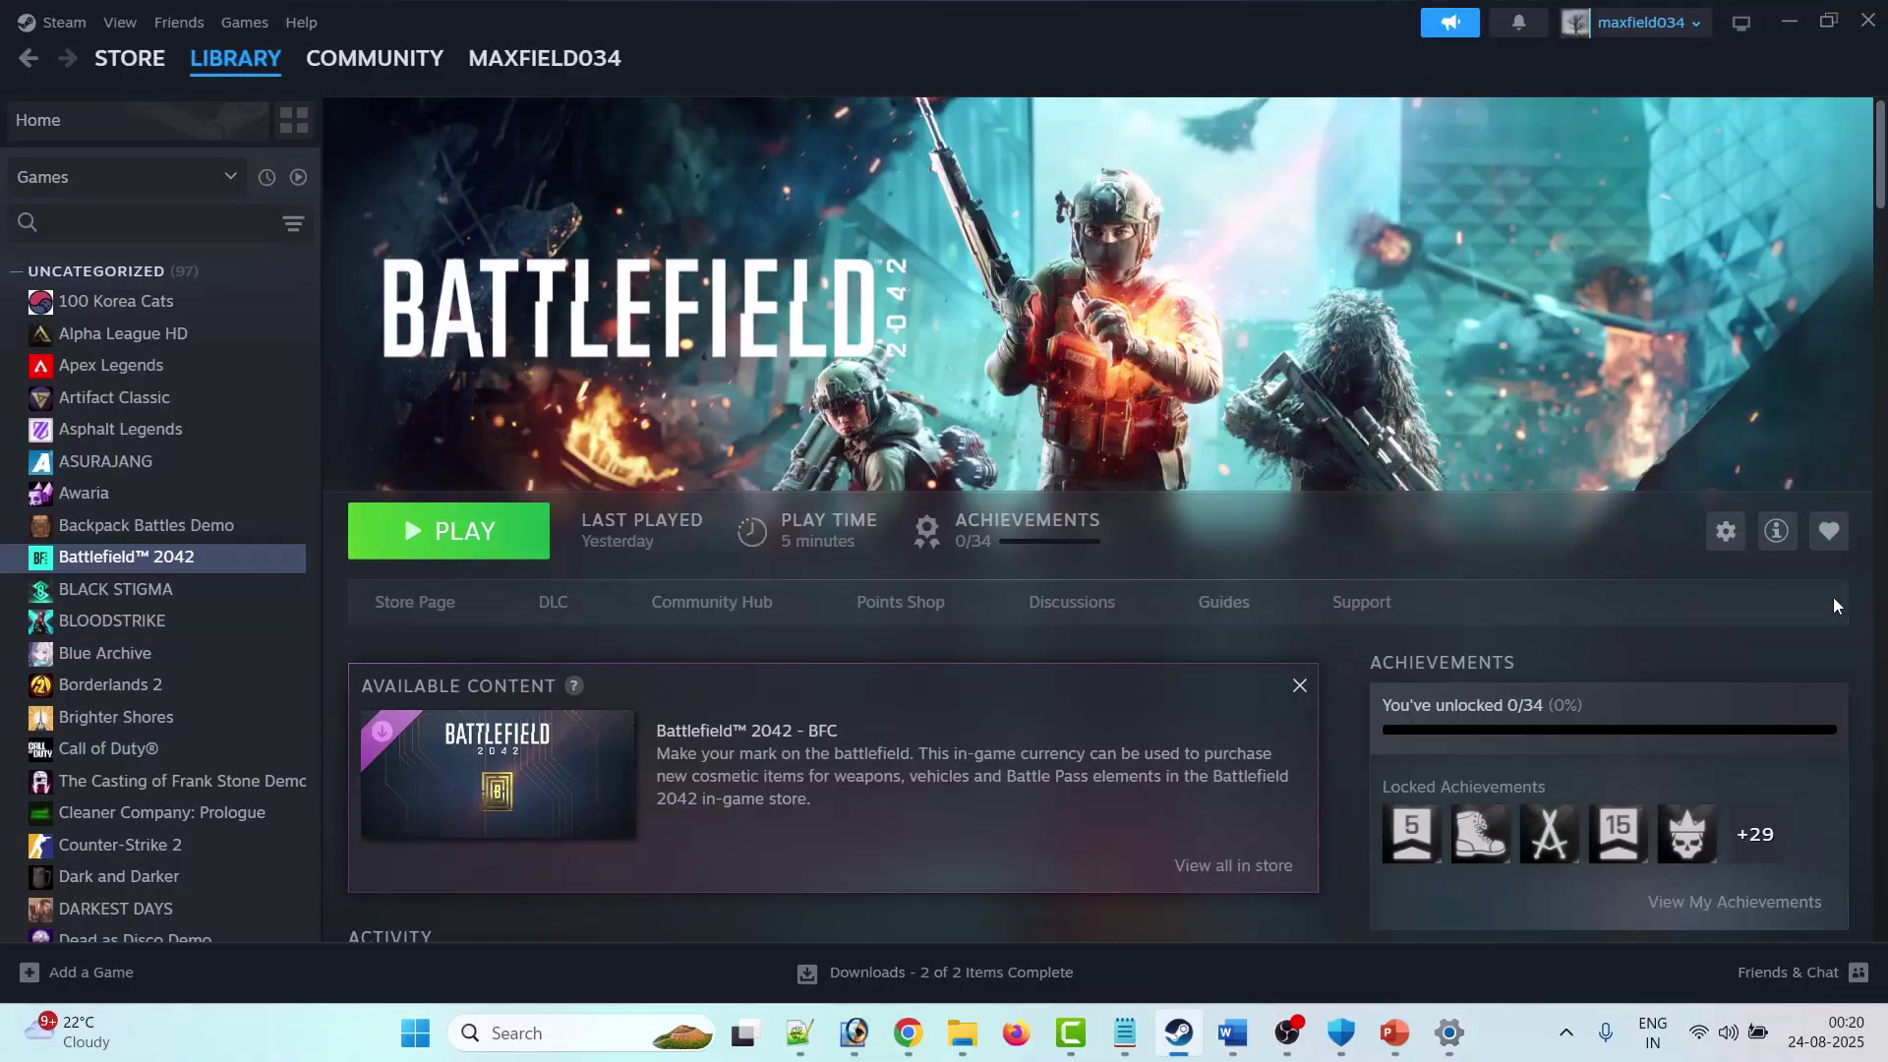
key(alt+Tab)
click(1435, 470)
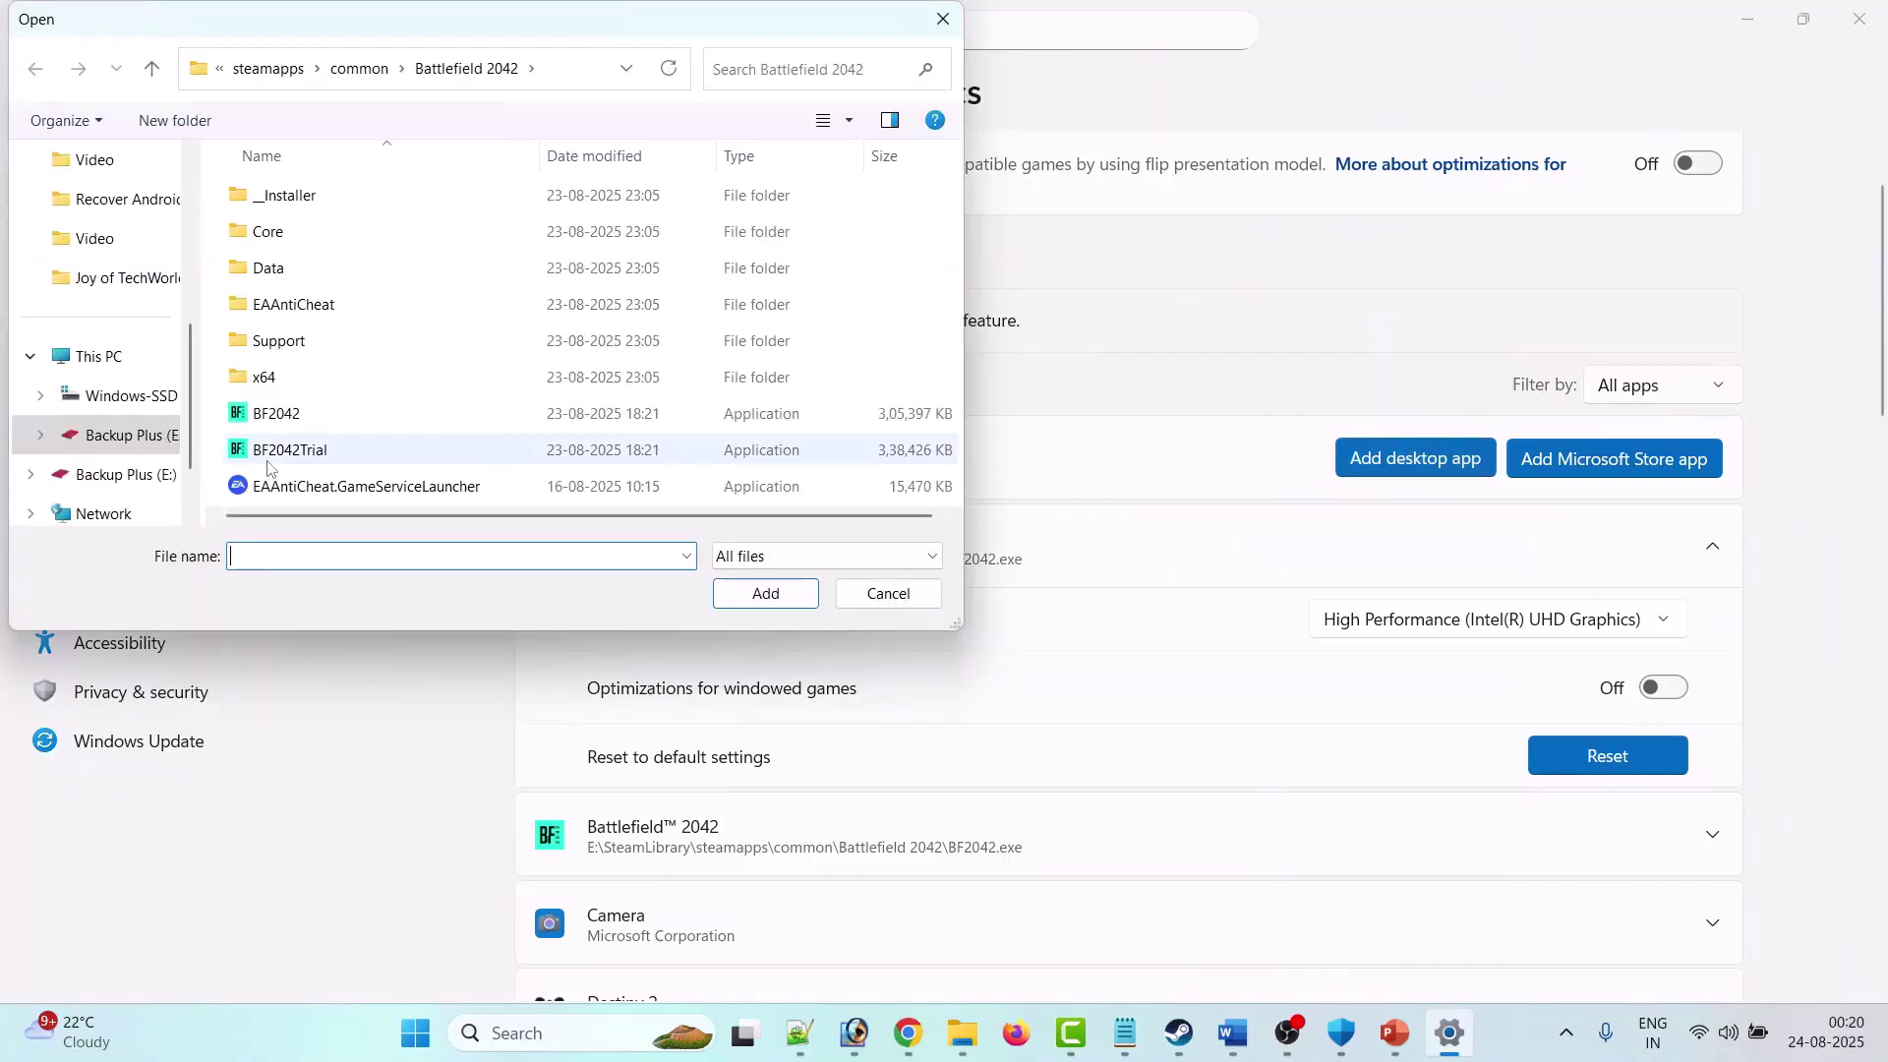
click(328, 451)
click(765, 595)
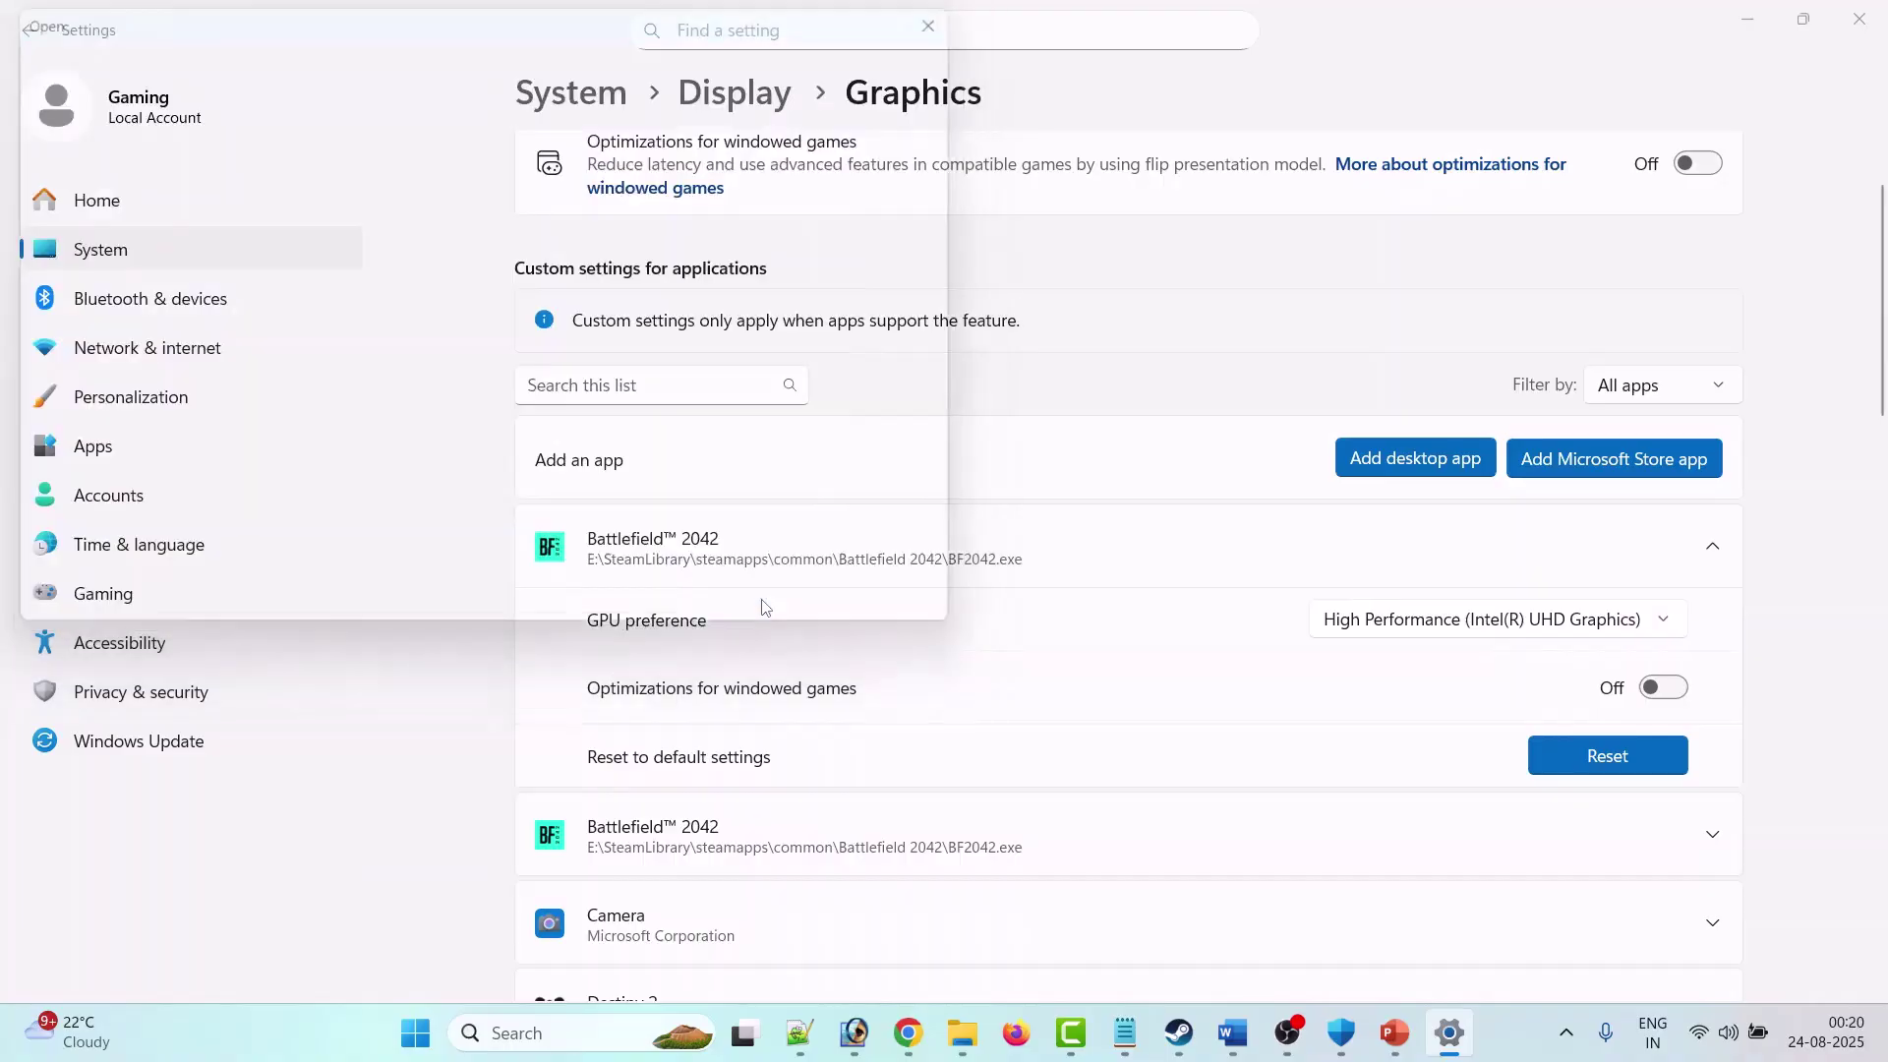
Step: Set the GPU preference of the BF2042Trial.exe entry to High Performance (Intel(R) UHD Graphics)
scroll(1687, 553, down, 2)
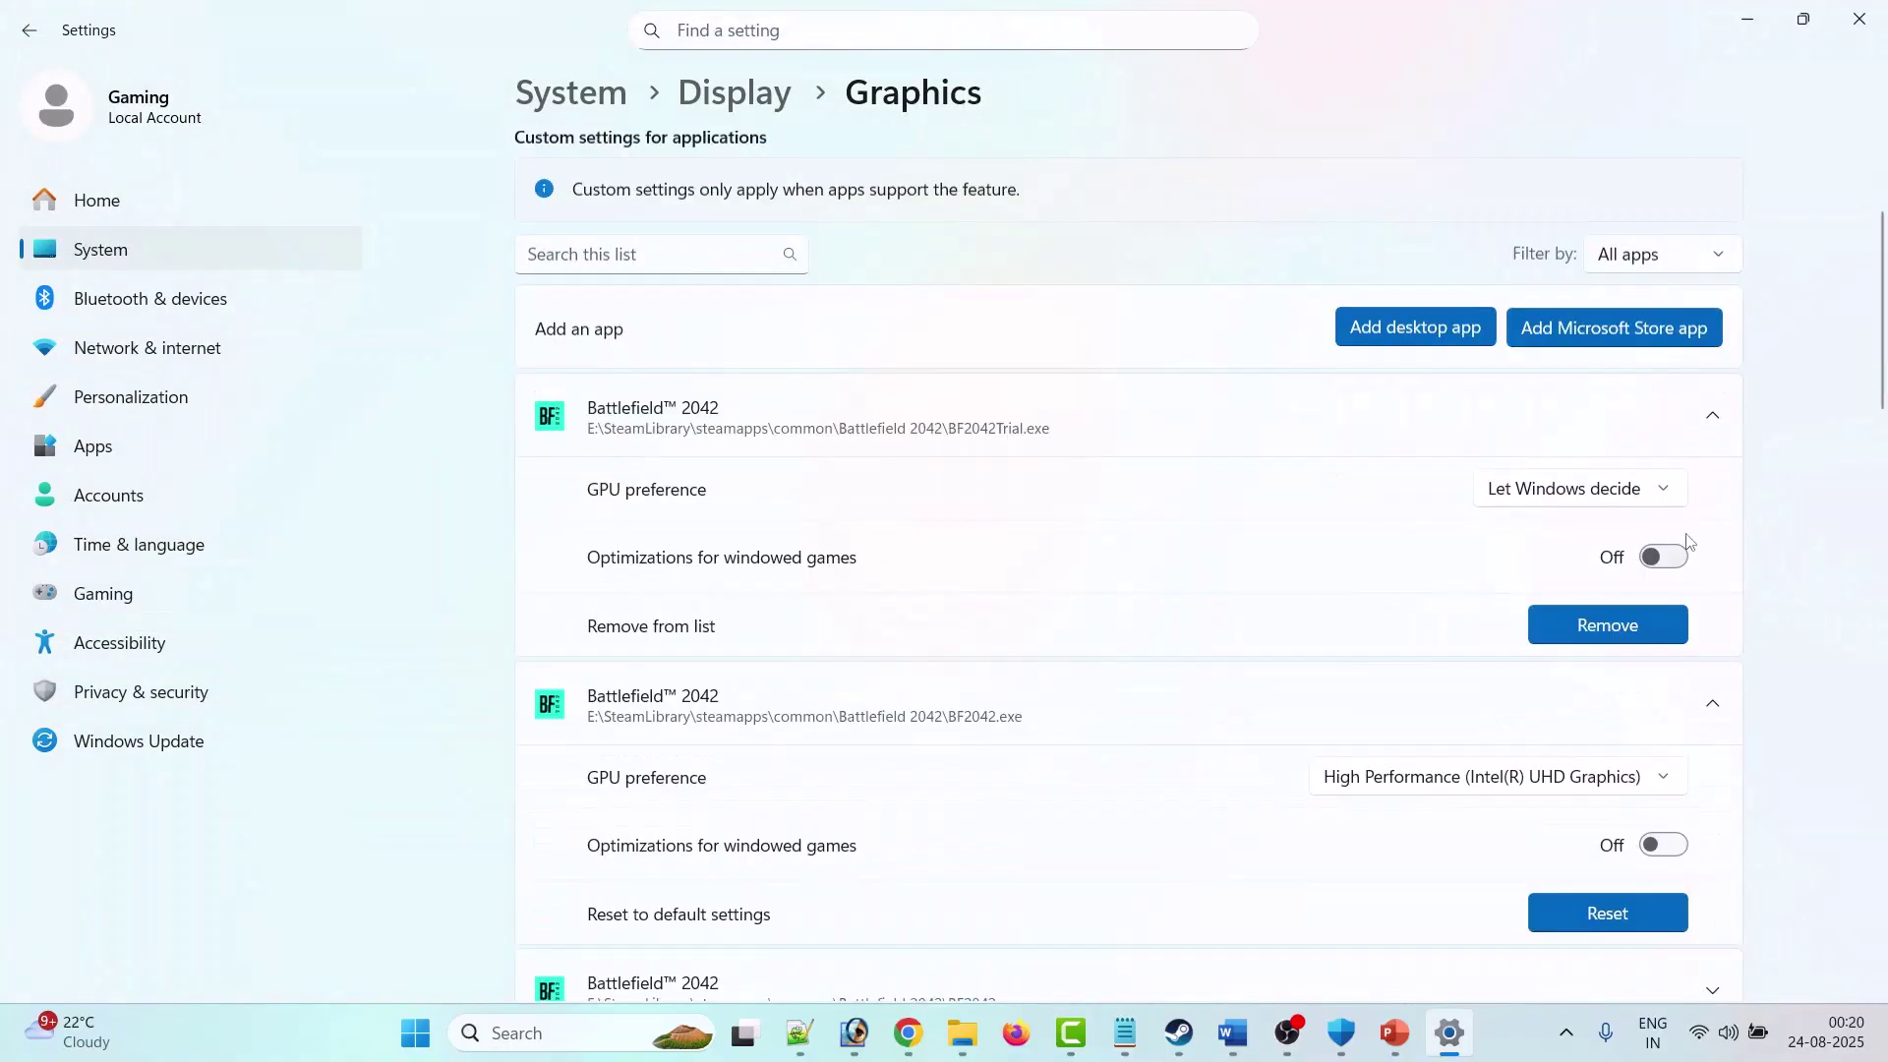
click(1662, 488)
click(1672, 577)
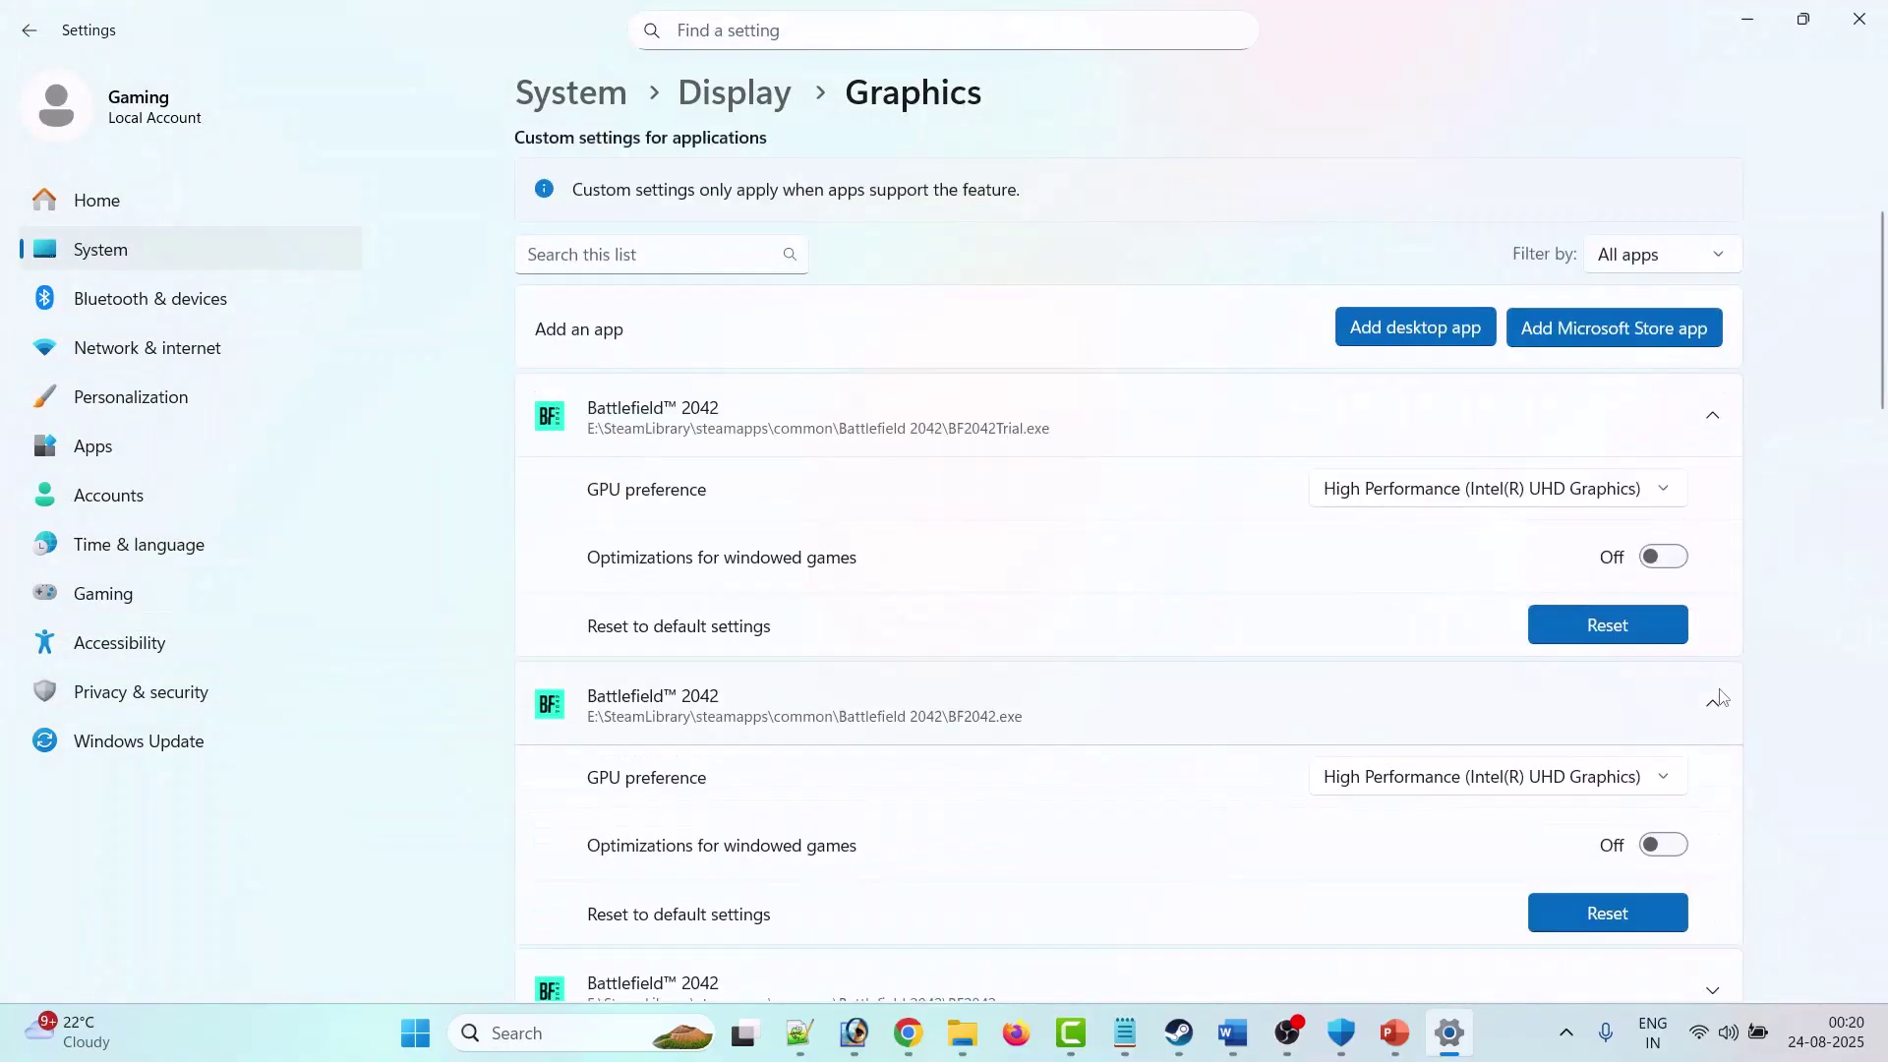
Step: Set the GPU preference of the second BF2042.exe entry to High Performance (Intel(R) UHD Graphics) as well
scroll(1700, 696, down, 3)
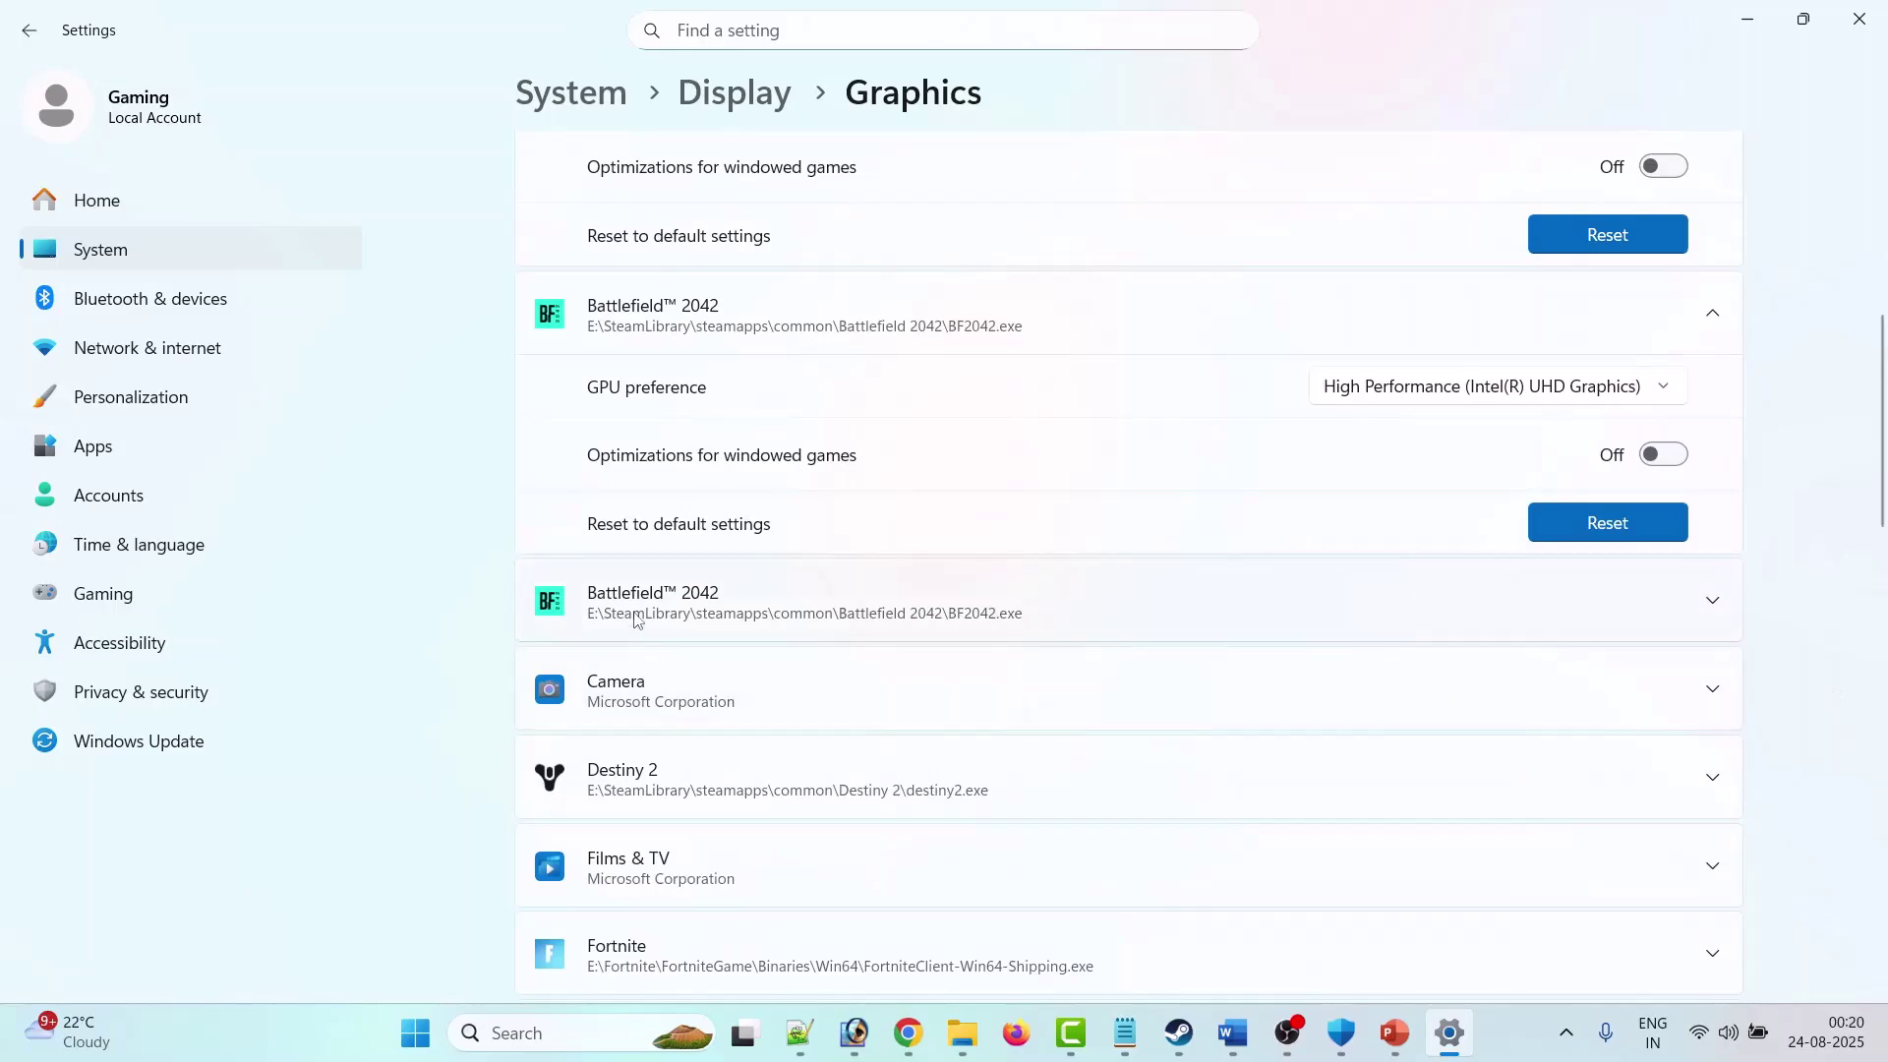
click(1716, 617)
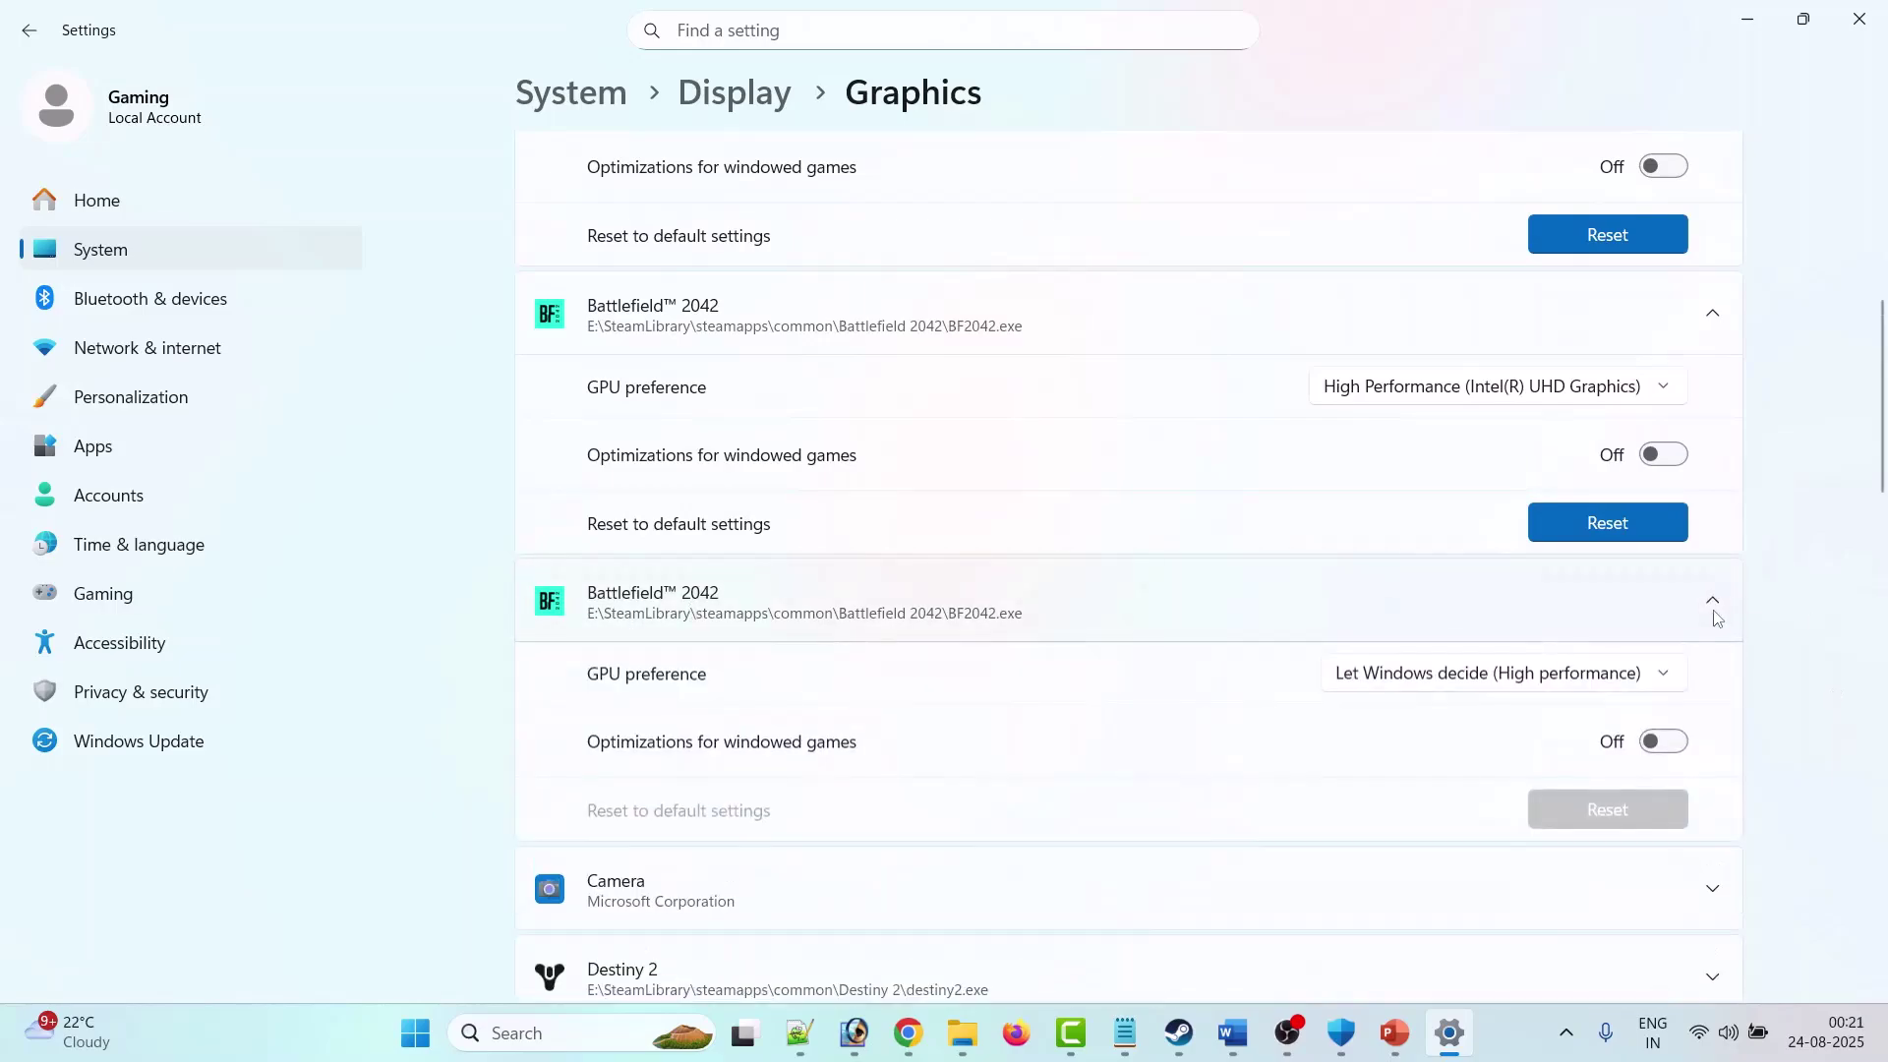
click(1505, 672)
click(1475, 759)
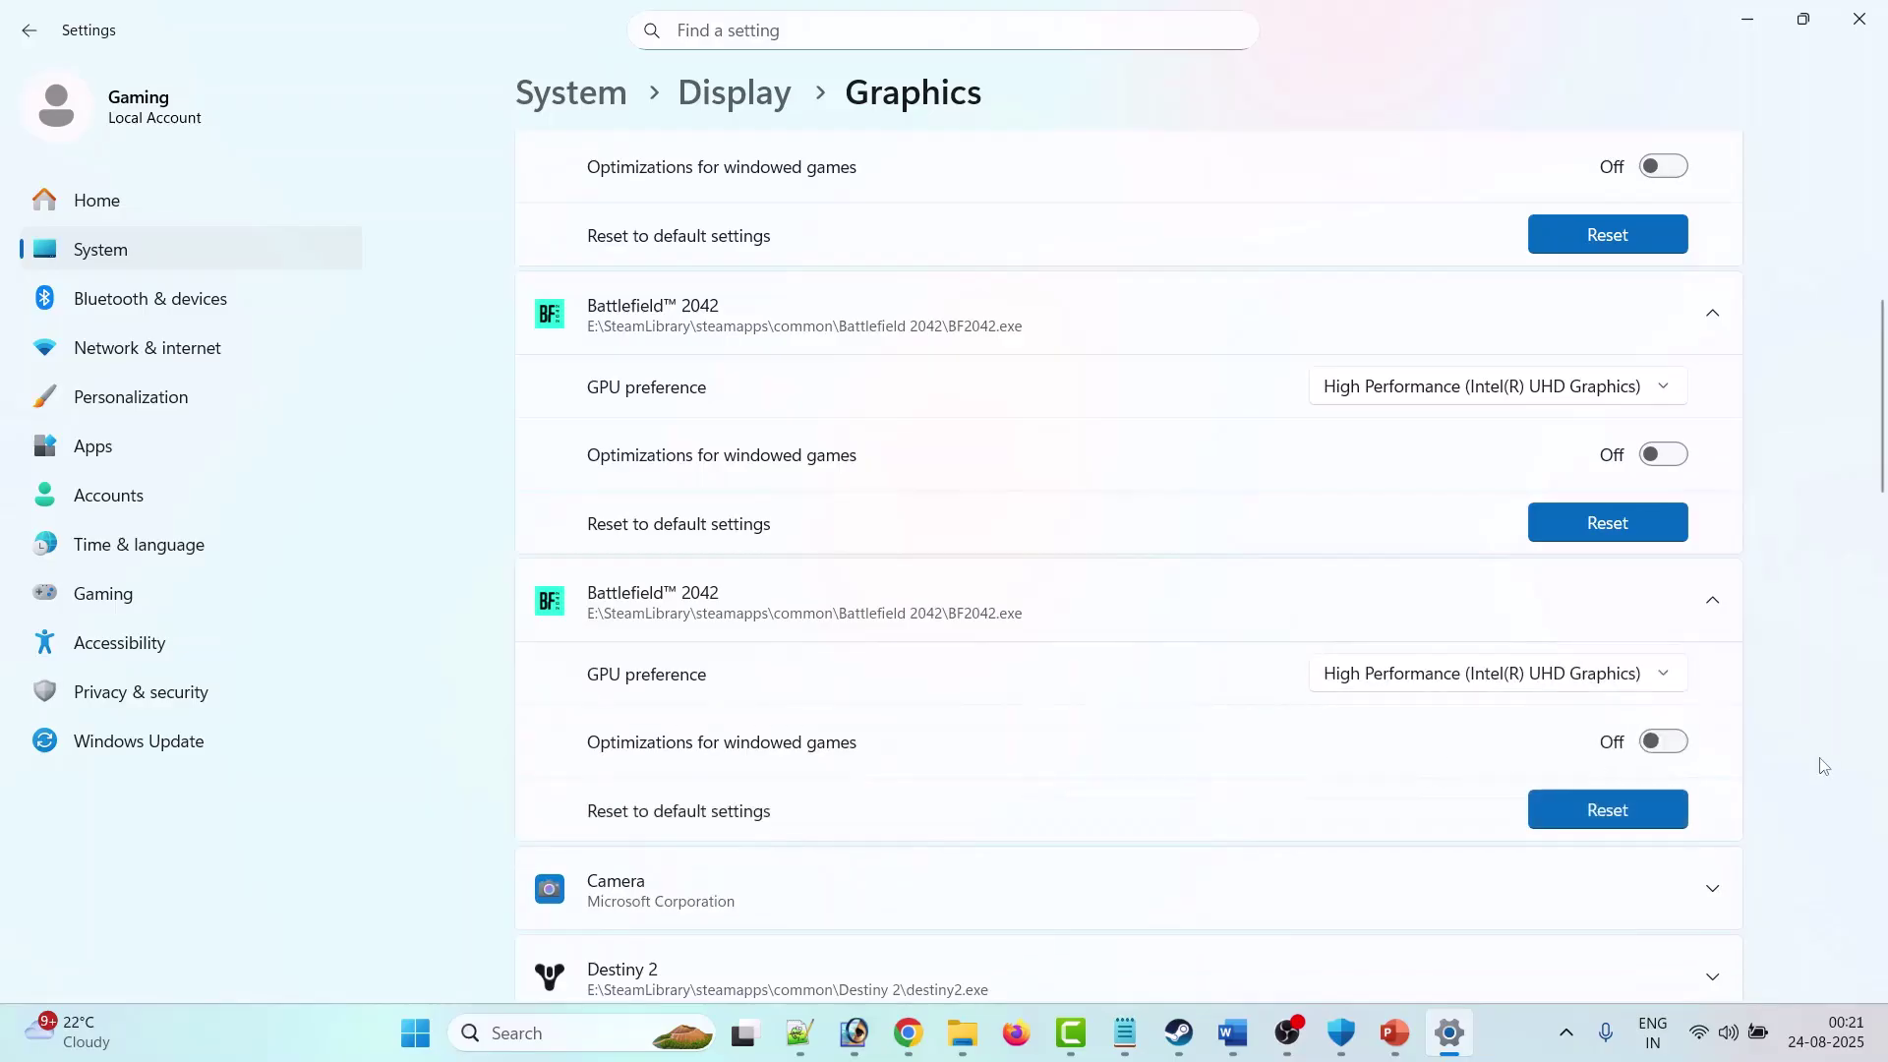
Step: Switch to Word and read the Fix 13 heading on verifying the game files
click(1179, 1033)
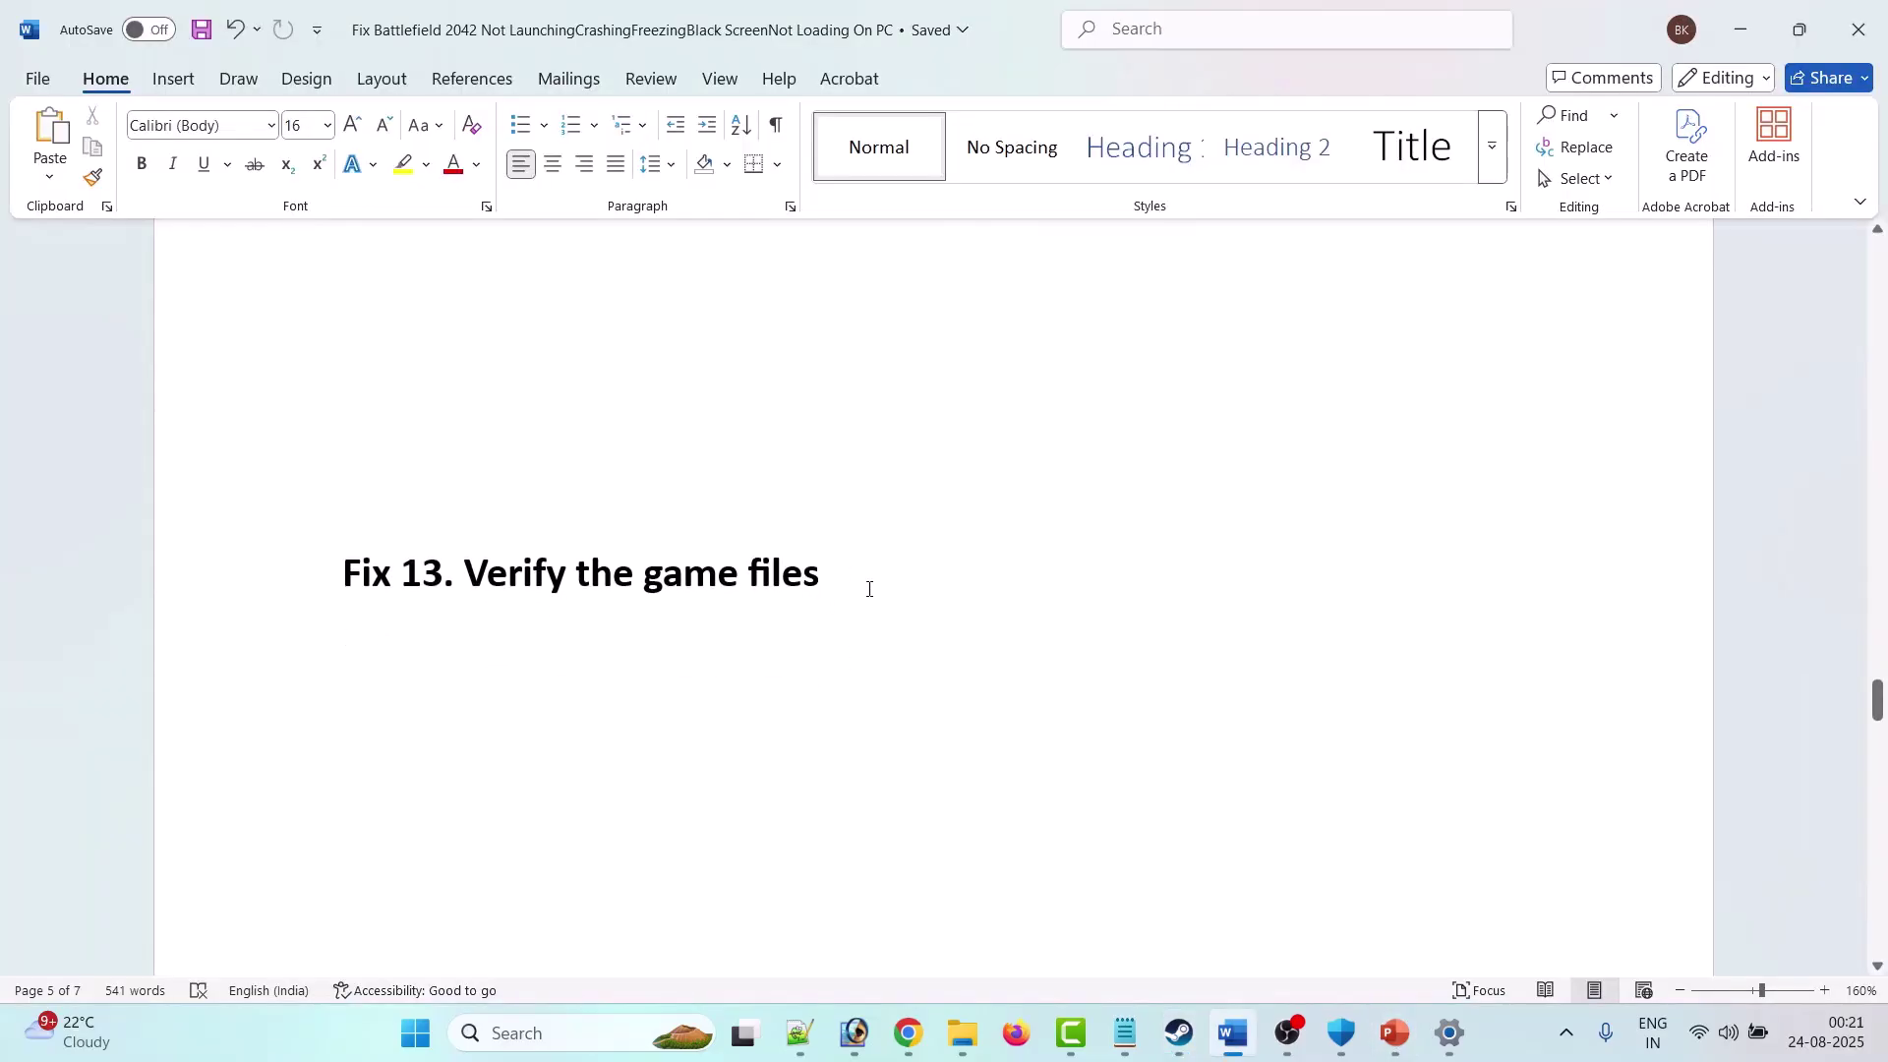
drag(869, 589, 464, 585)
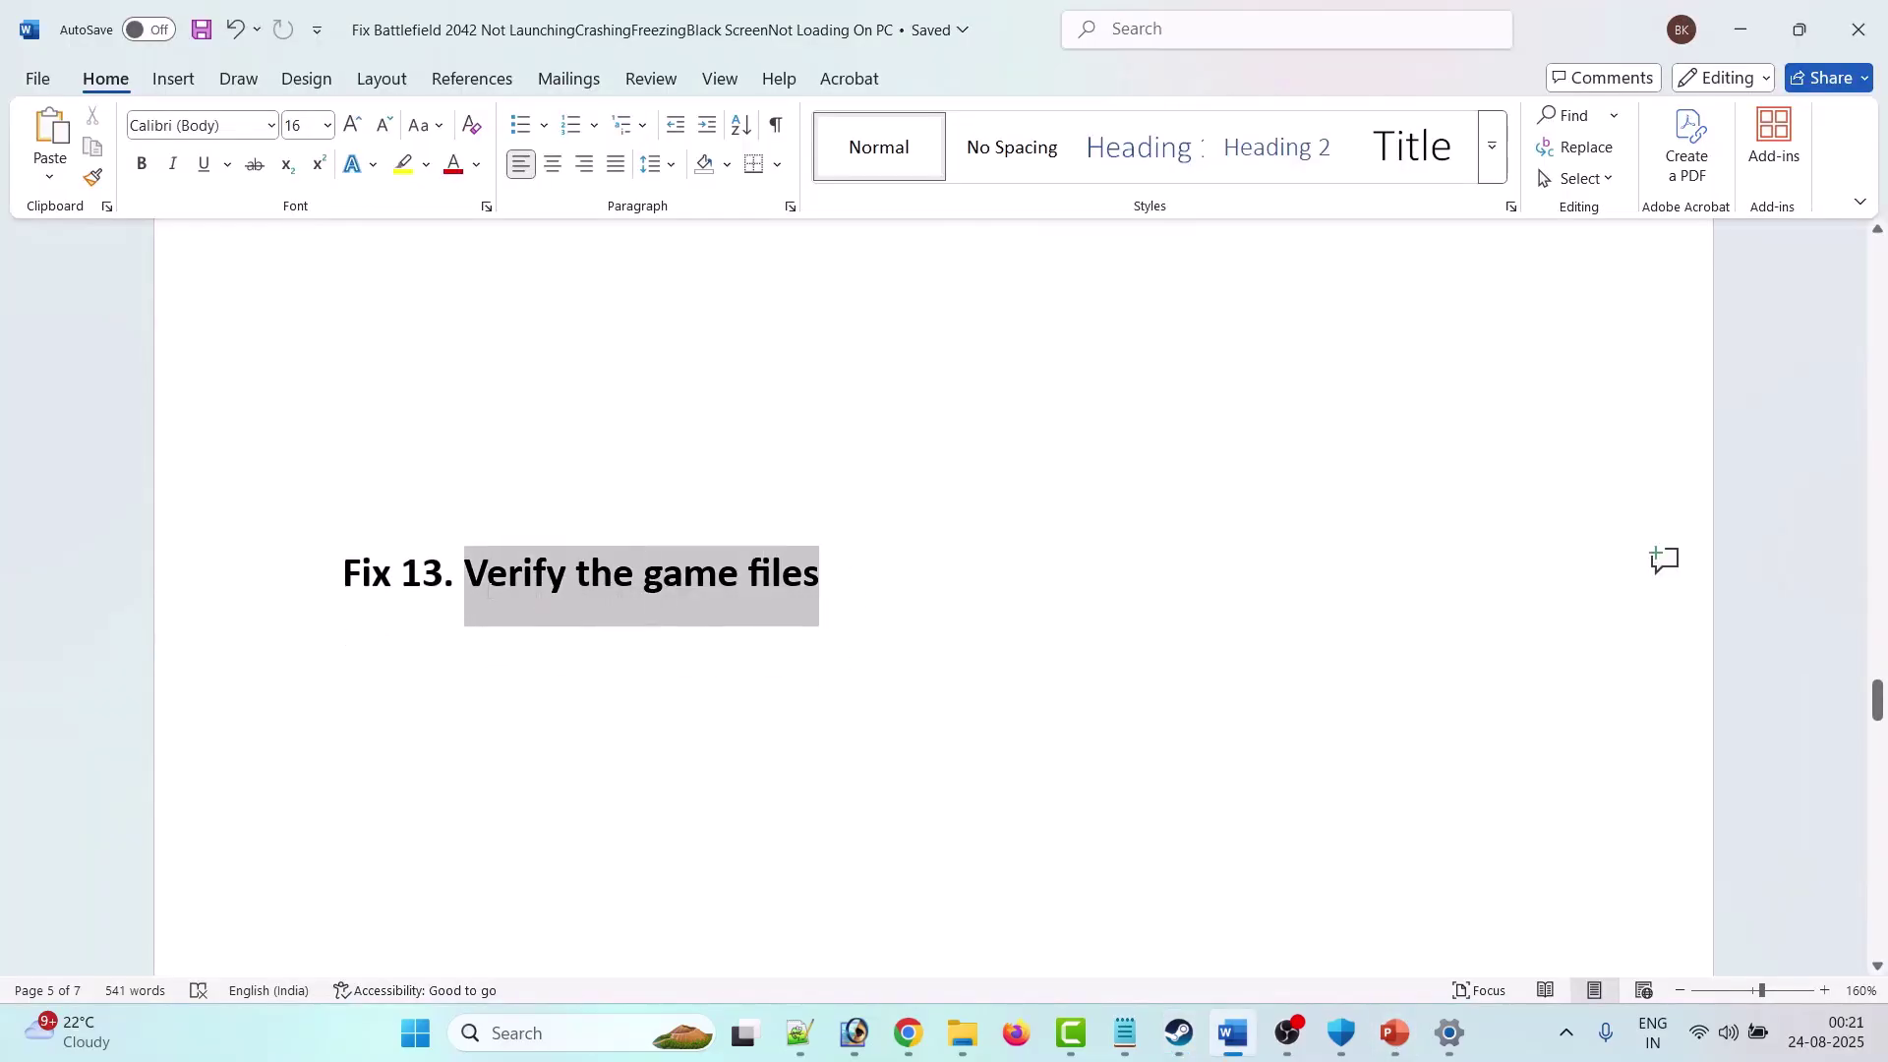
click(725, 741)
Step: Switch to Steam, view the file integrity option in Battlefield 2042's Installed Files properties, and close the properties
click(1180, 1033)
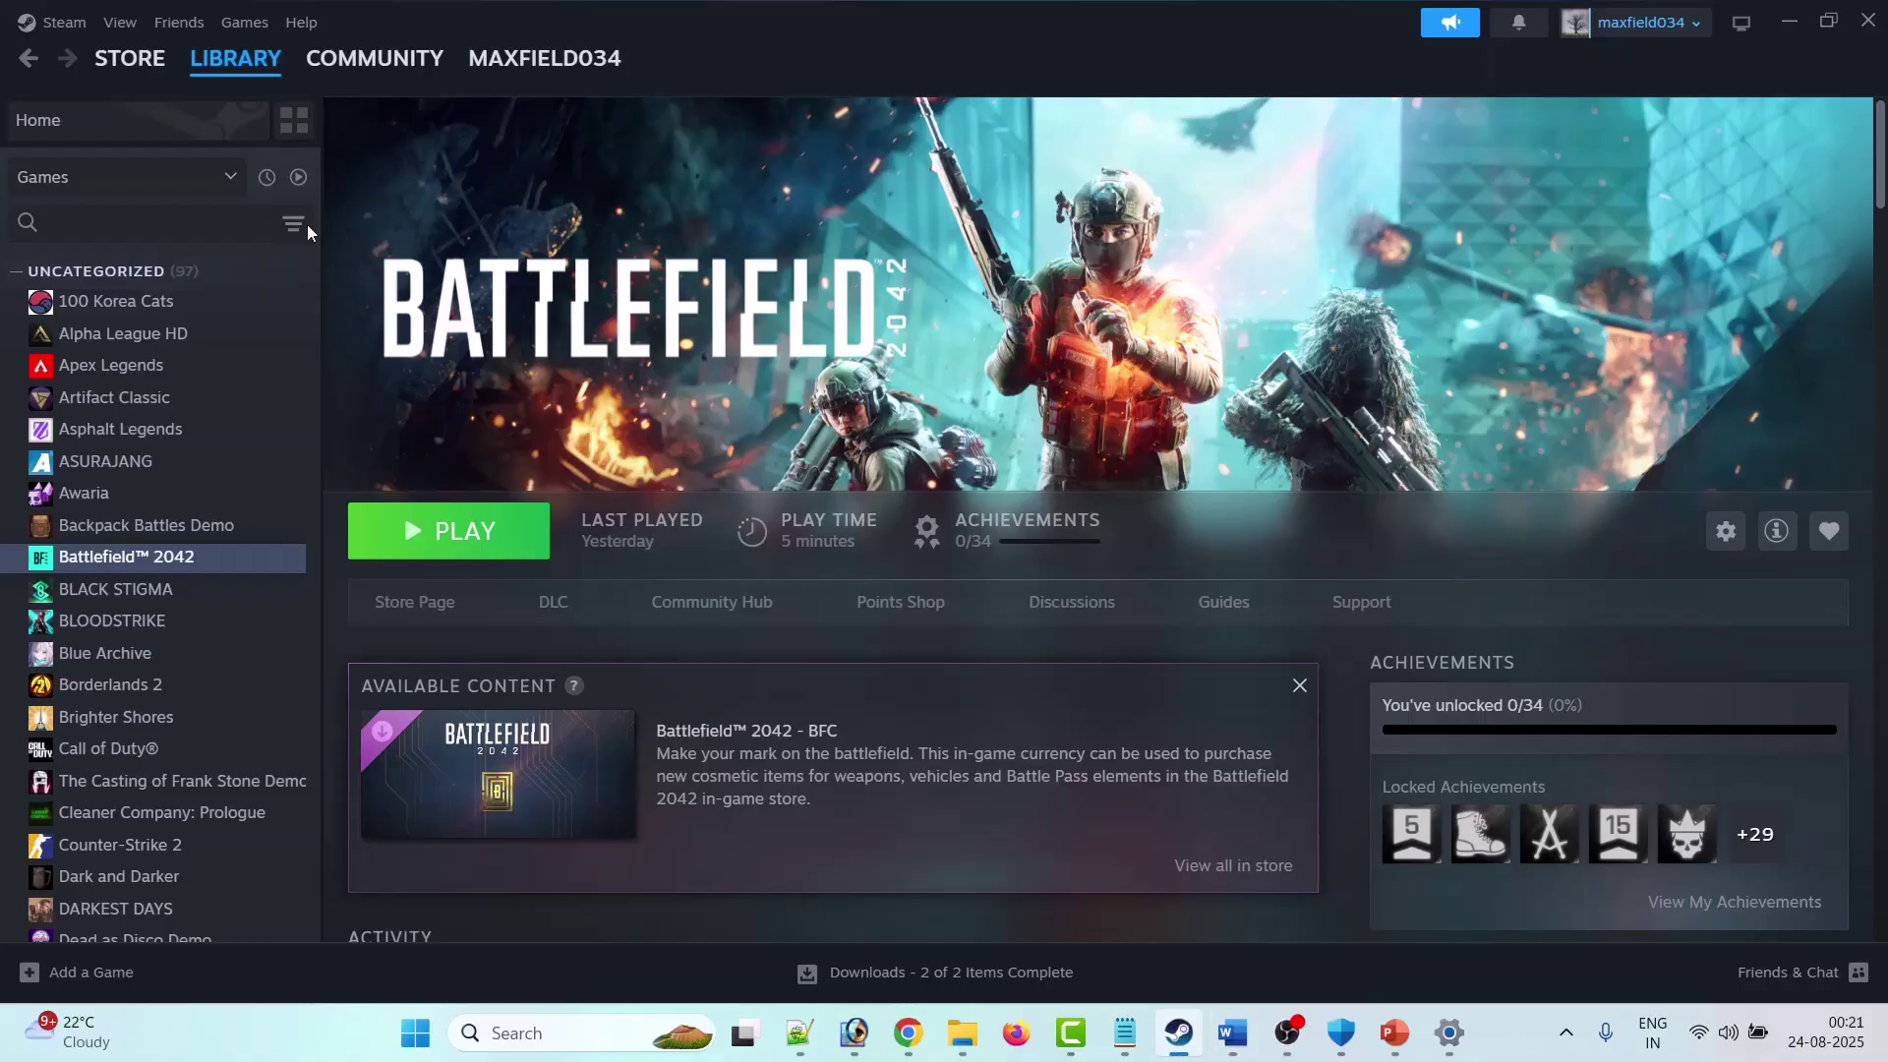
right_click(193, 557)
click(286, 746)
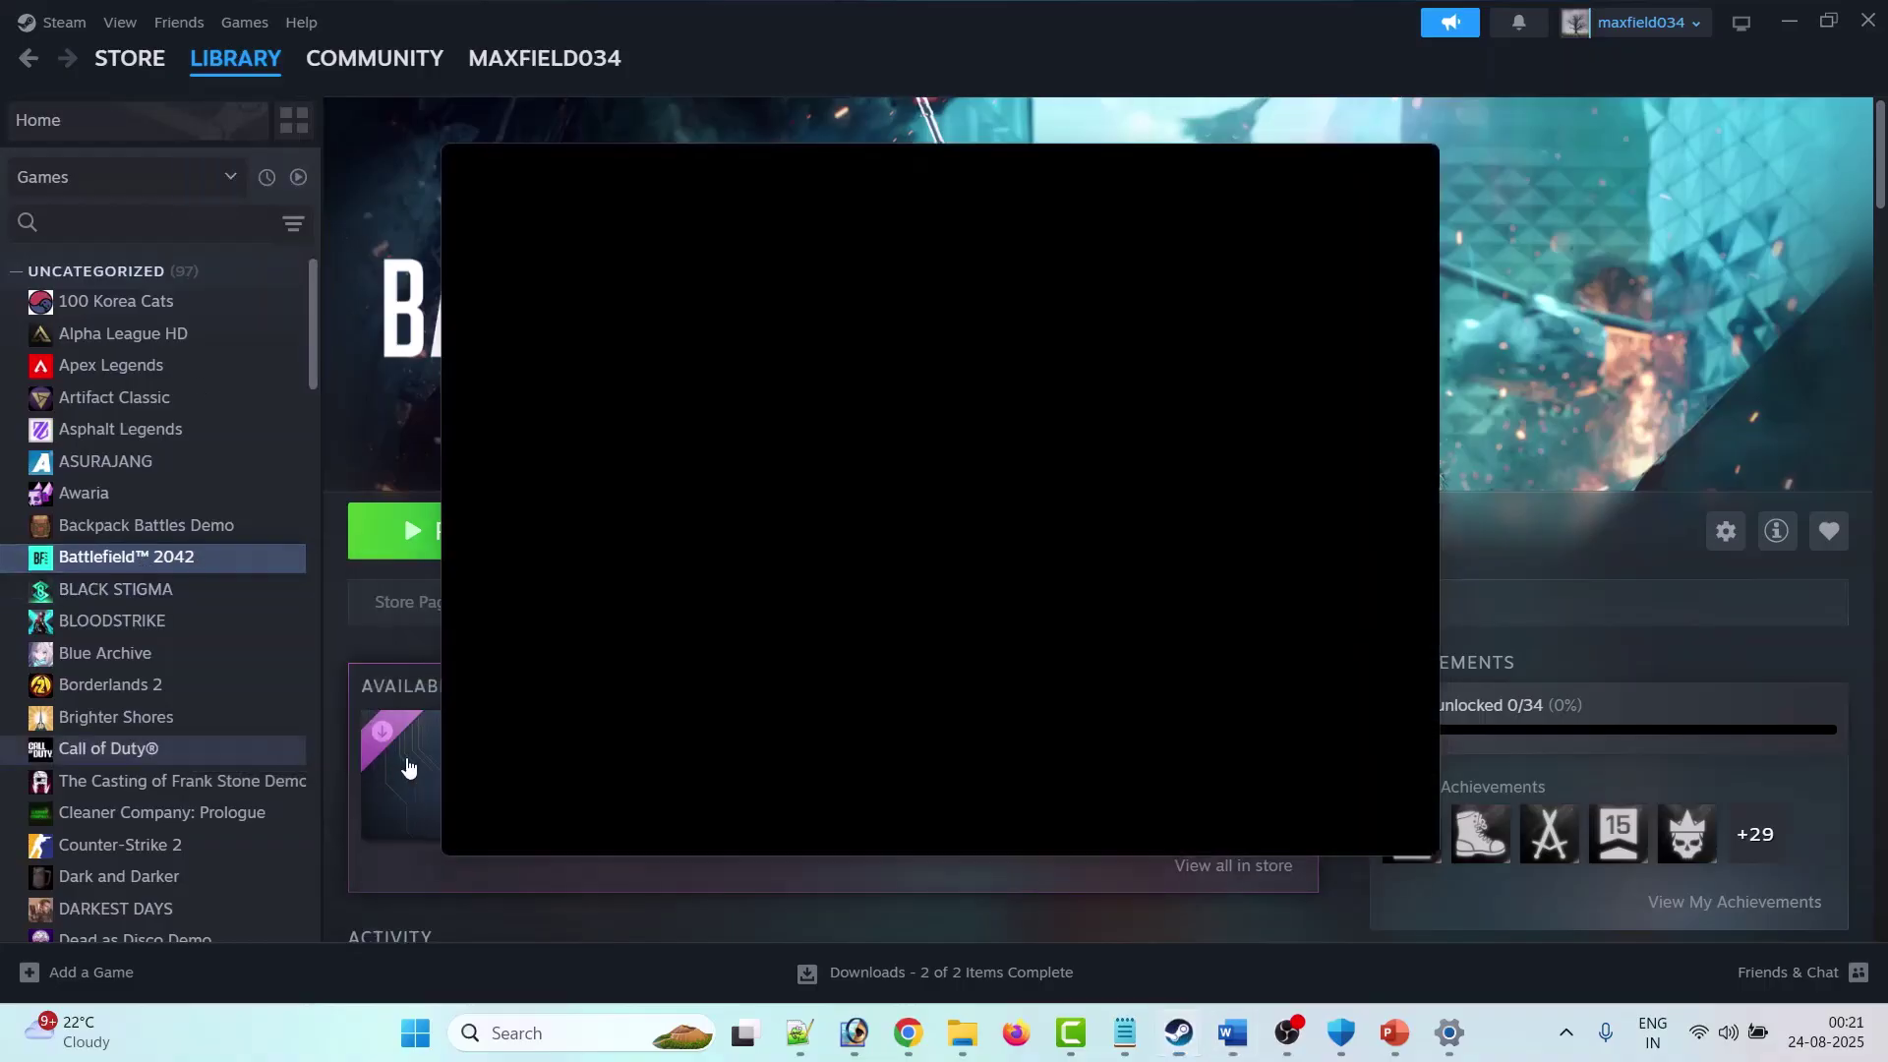
click(539, 374)
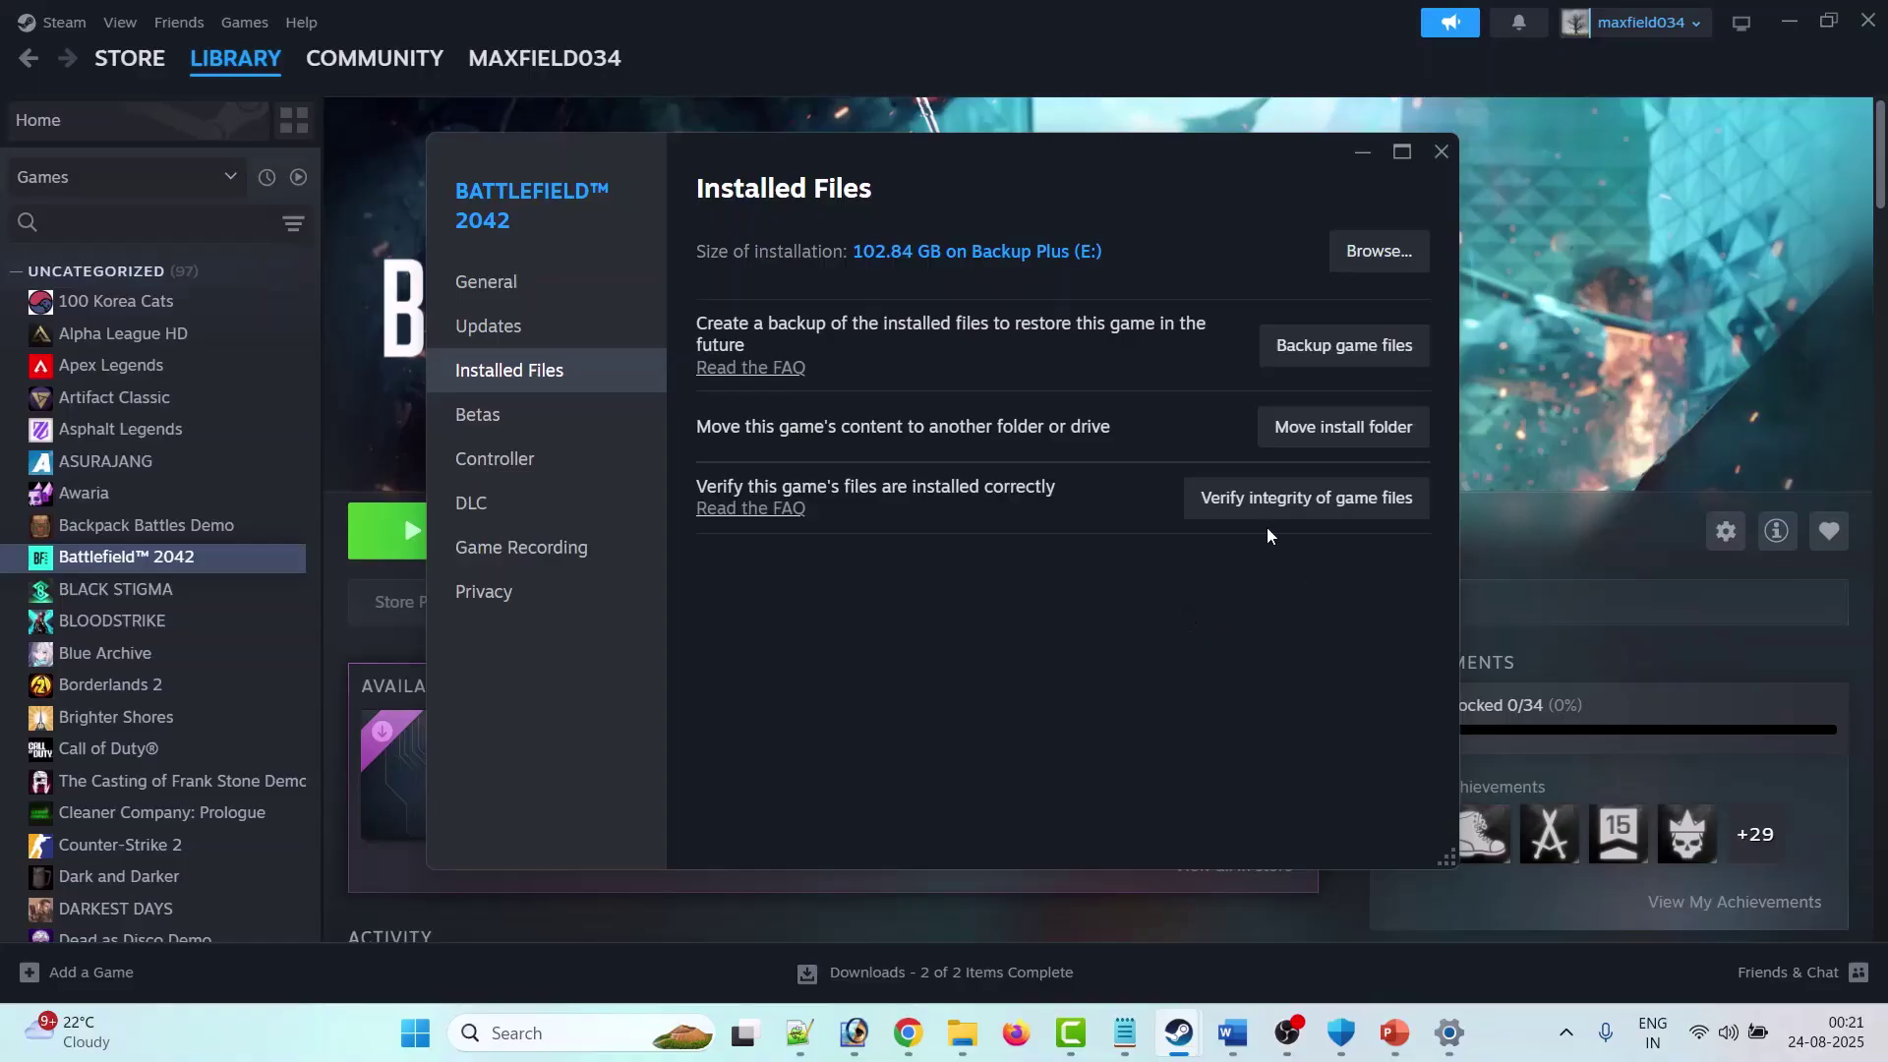
click(1438, 155)
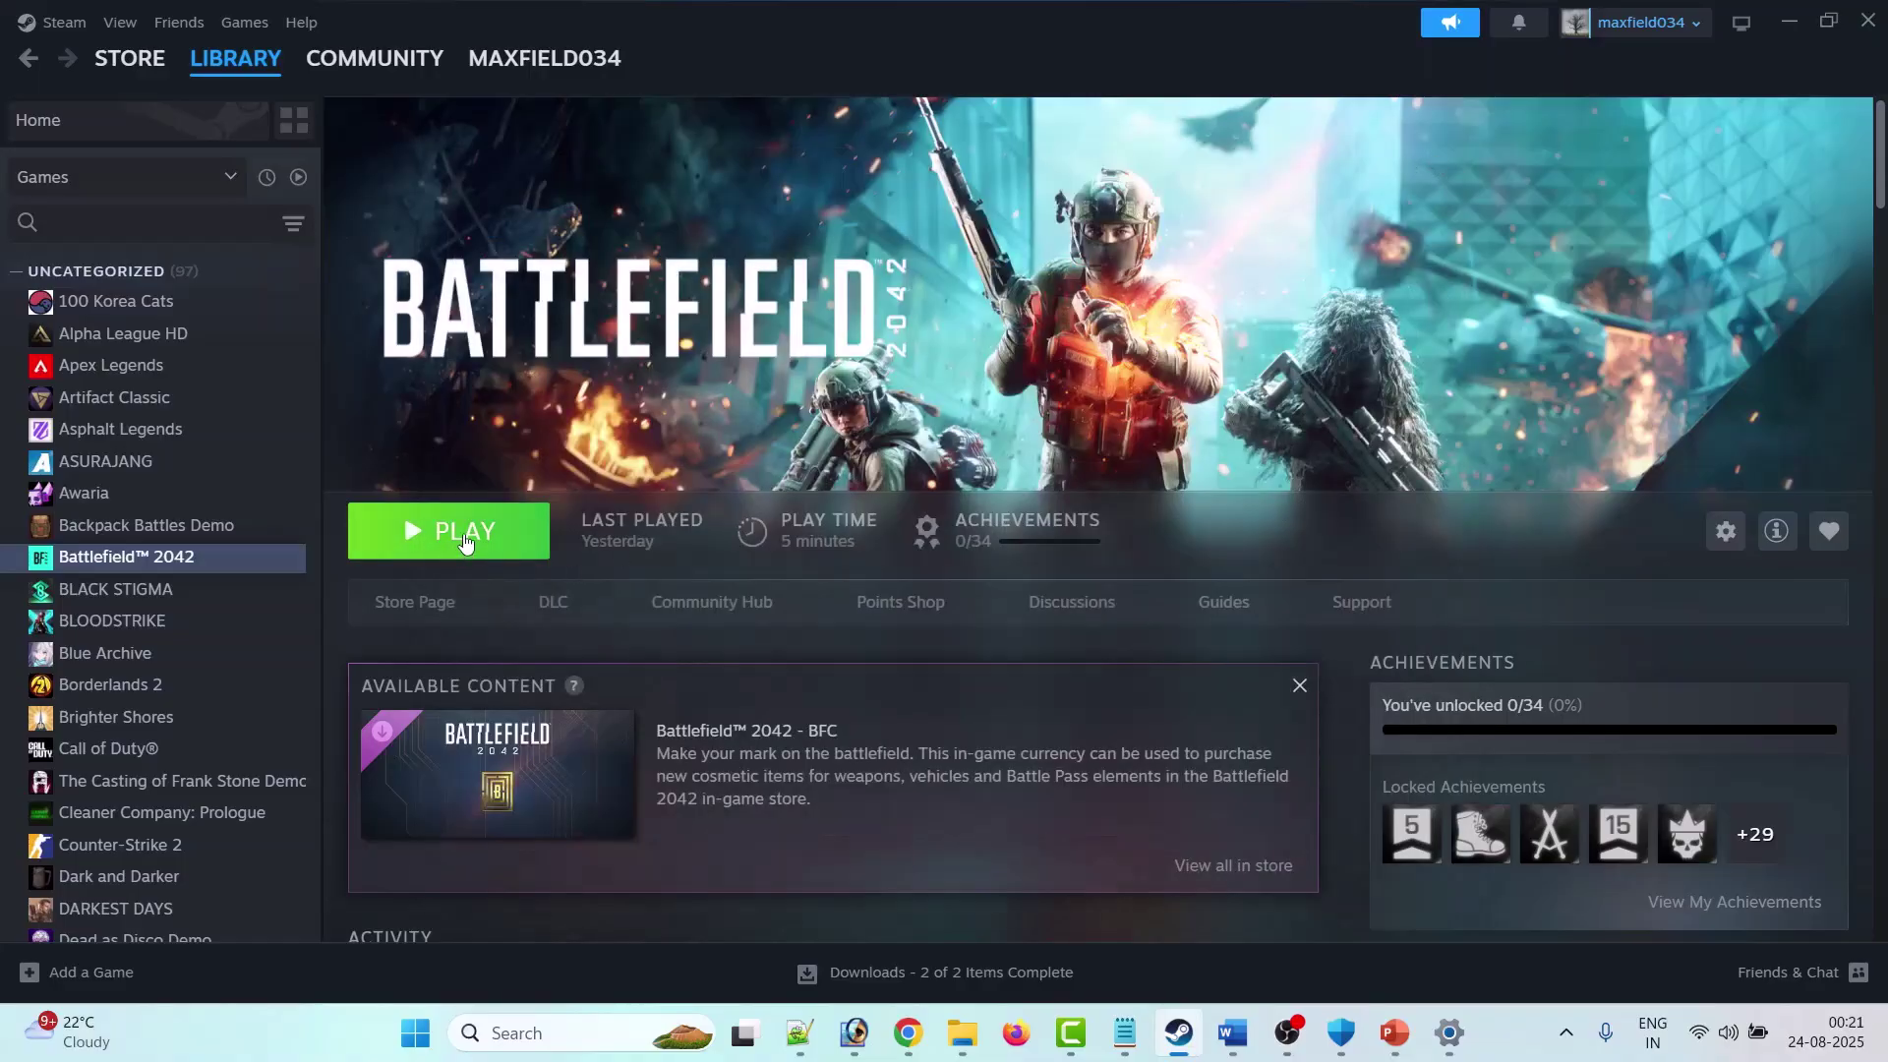
Step: Switch to Word and read Fix 14 on installing Visual C++ files, including its Microsoft download link
click(1233, 1033)
scroll(658, 691, down, 5)
scroll(658, 692, down, 1)
drag(803, 483, 465, 489)
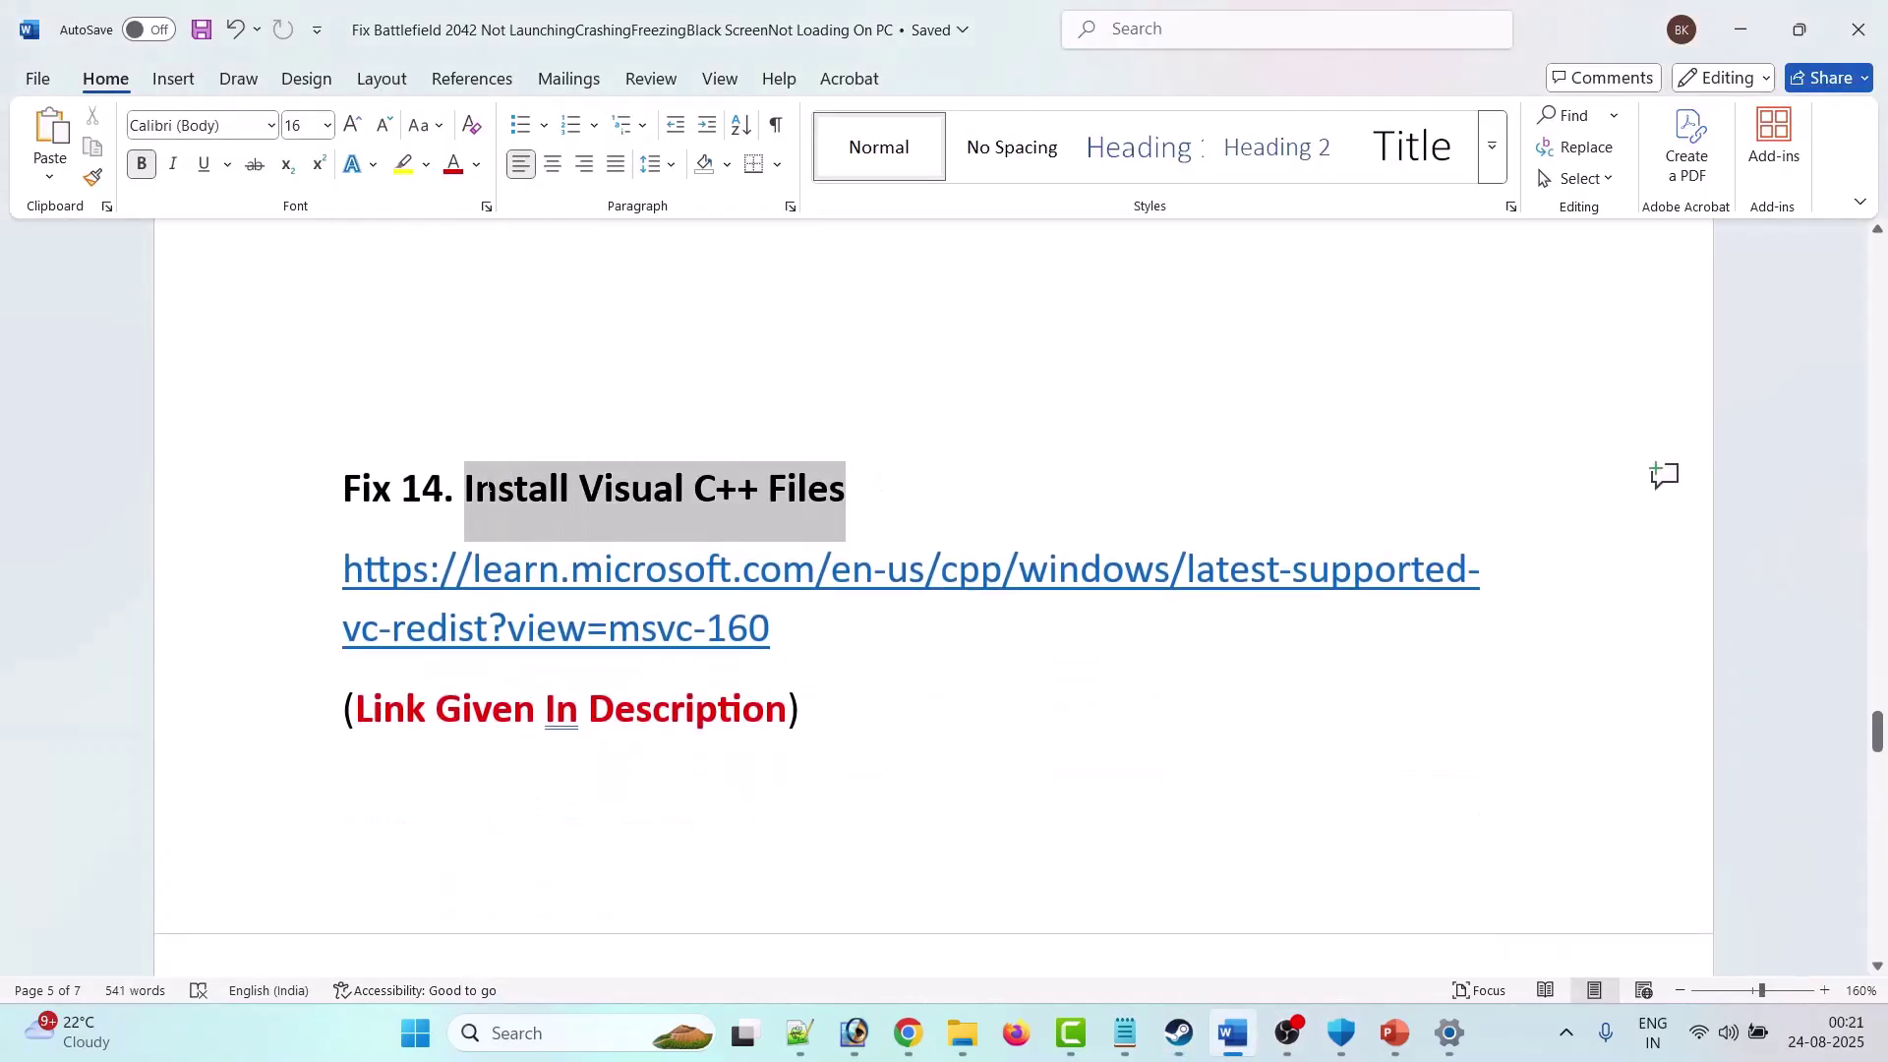
drag(773, 630, 345, 590)
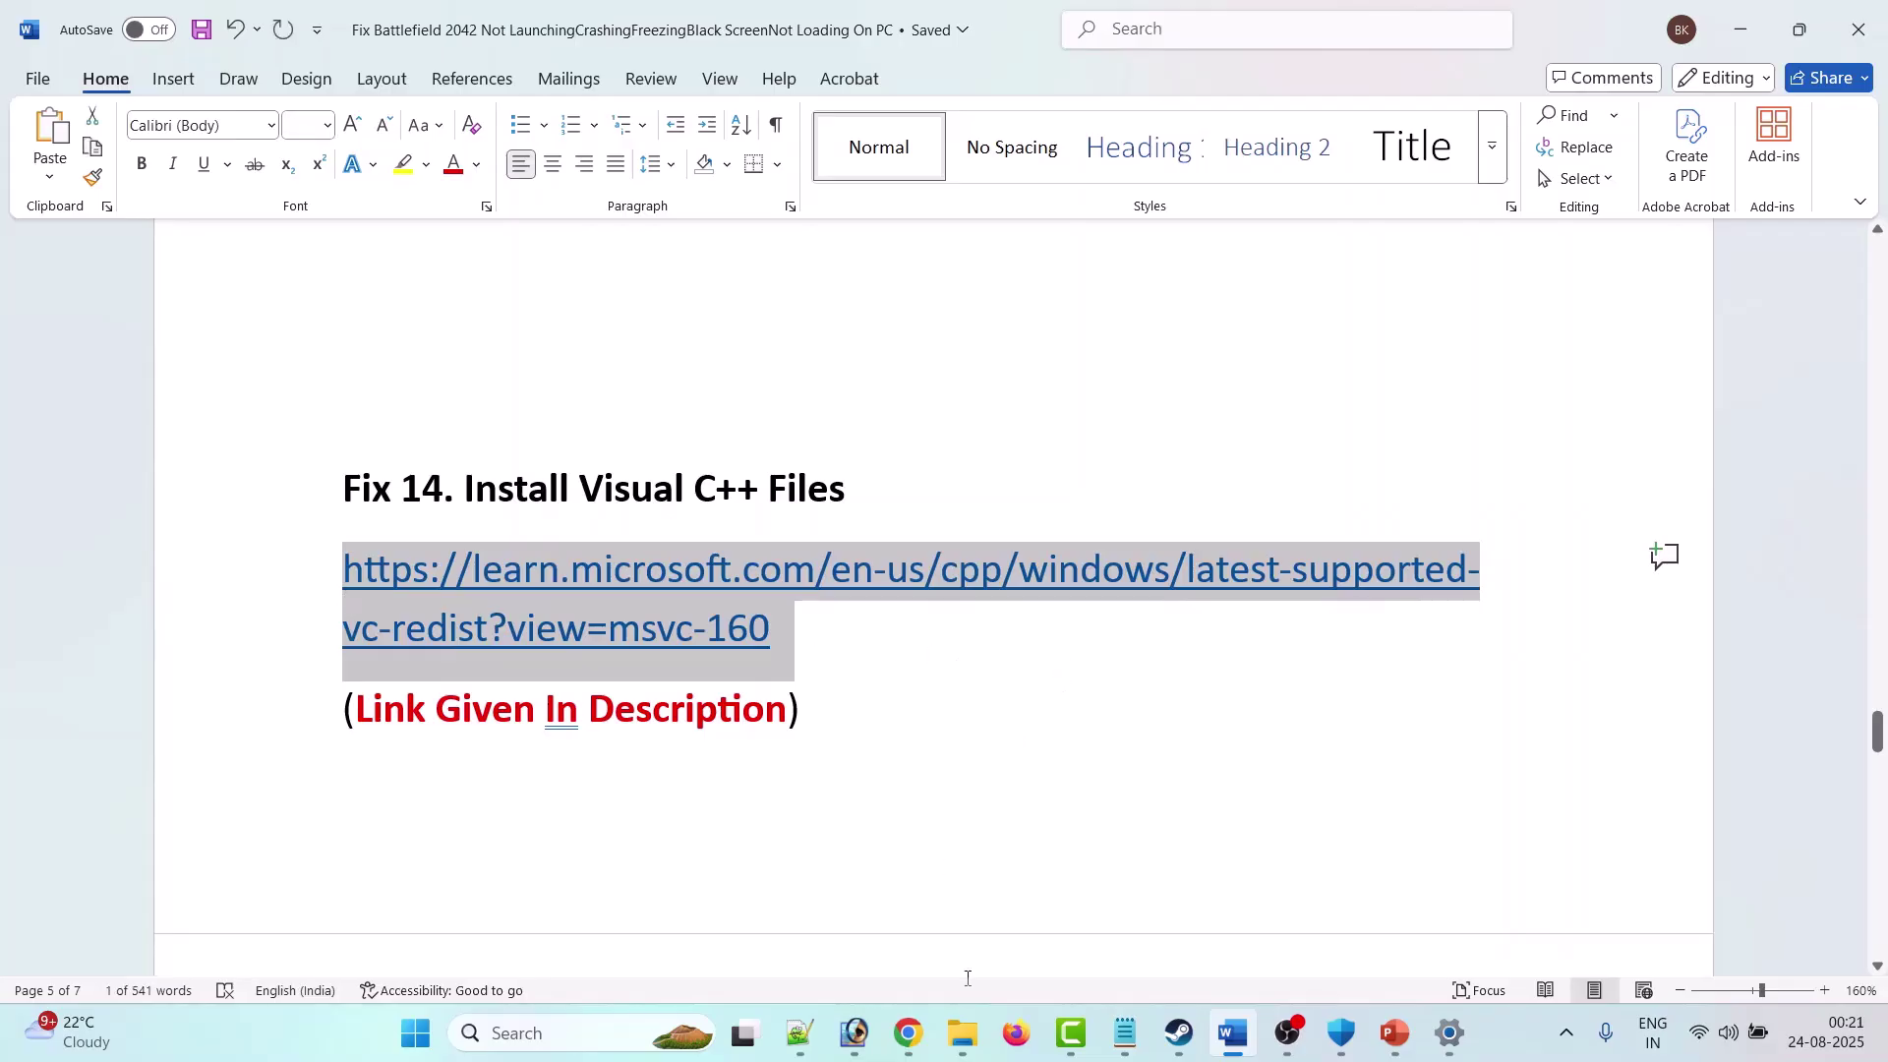
Step: Switch to Chrome and download the X86 and X64 Visual C++ Redistributables from Microsoft's latest supported downloads page
mouse_move(907, 1032)
click(865, 890)
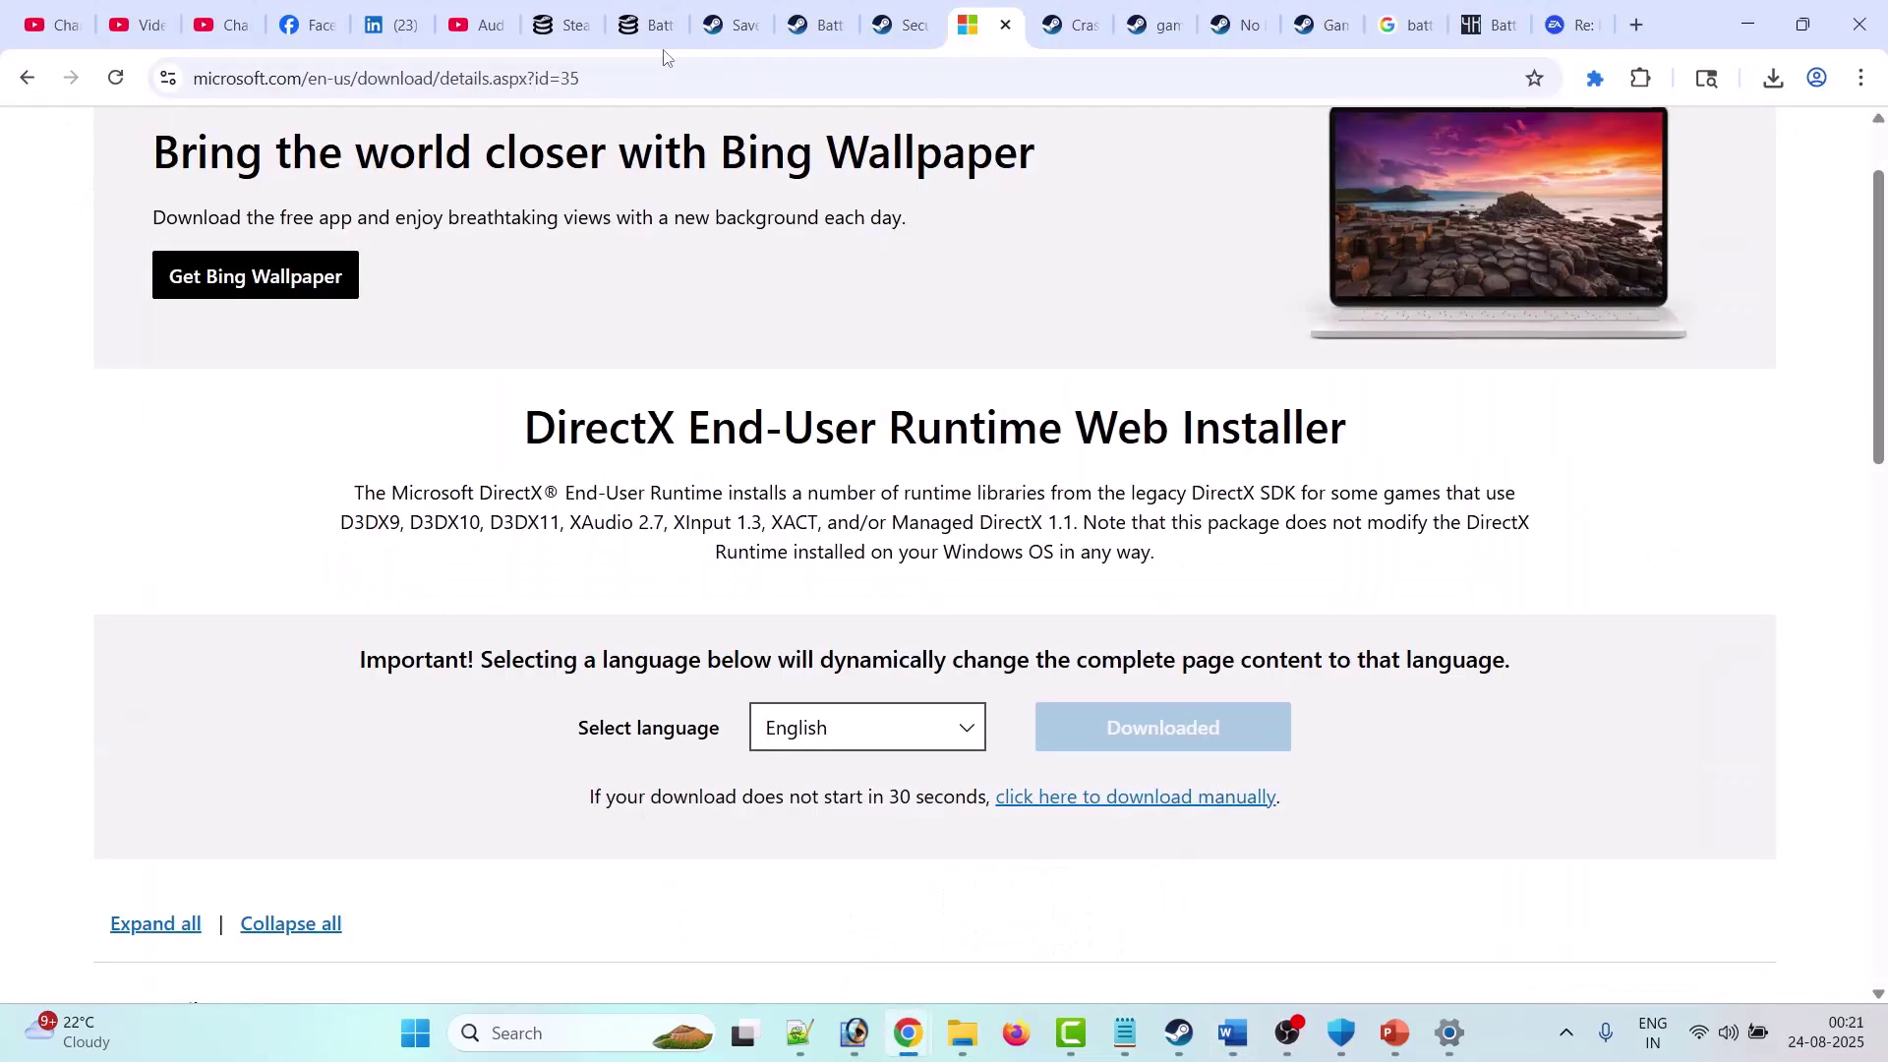
key(alt+Tab)
scroll(767, 489, down, 10)
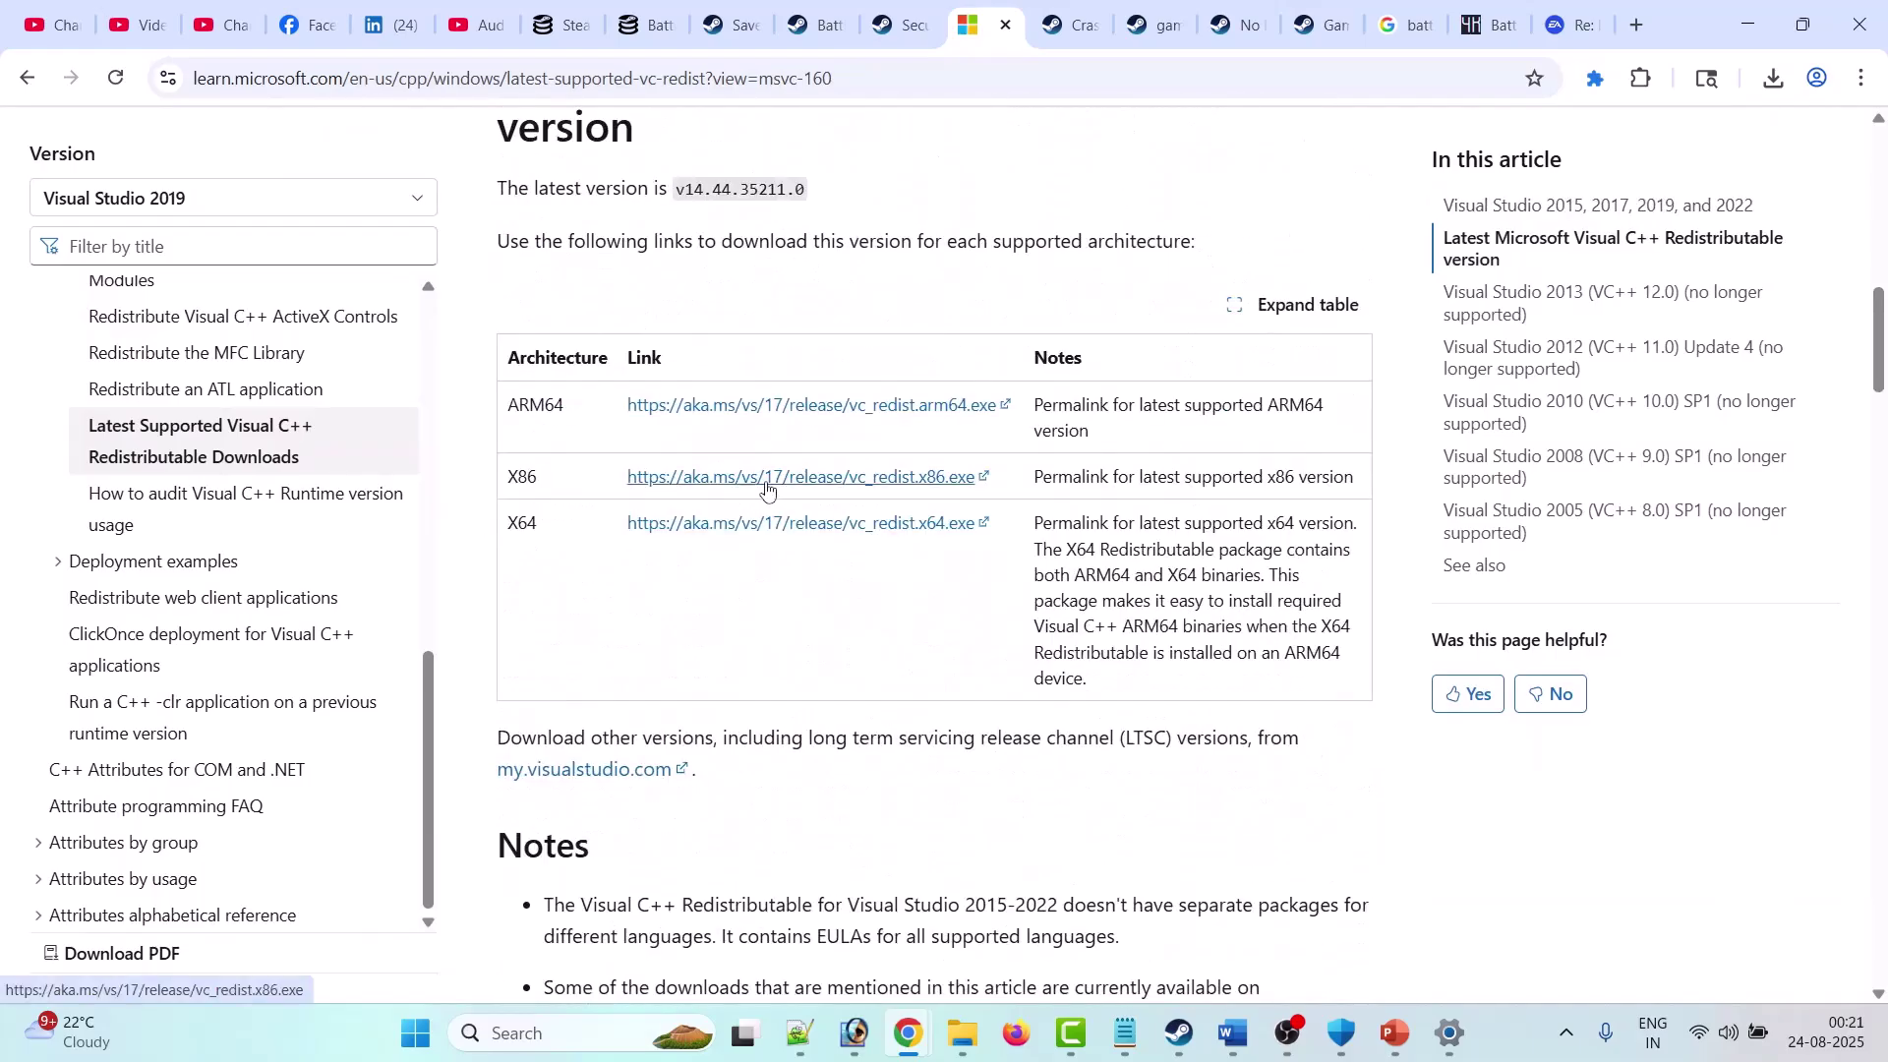
click(767, 486)
click(757, 529)
Step: Run the downloaded VC_redist.x86.exe and VC_redist.x64.exe installers and repair both Microsoft Visual C++ 2015-2022 Redistributables
click(1774, 77)
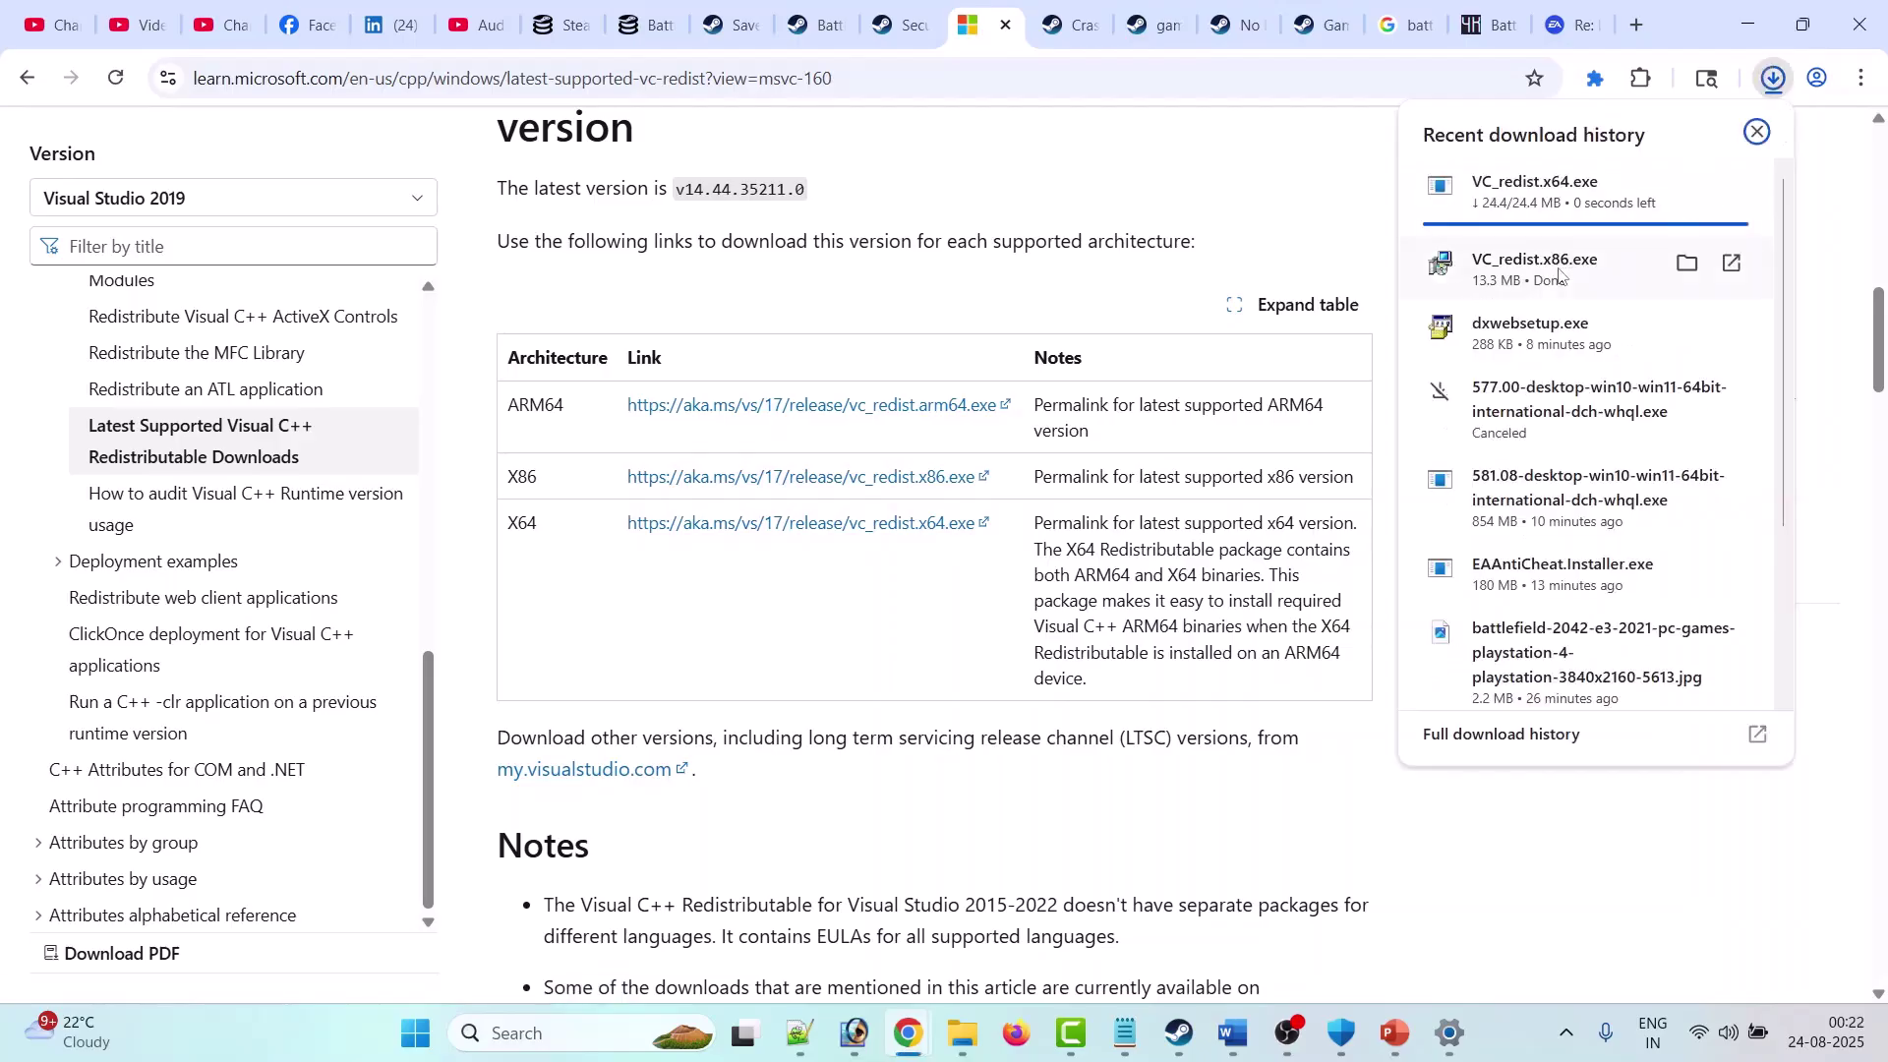
click(1541, 258)
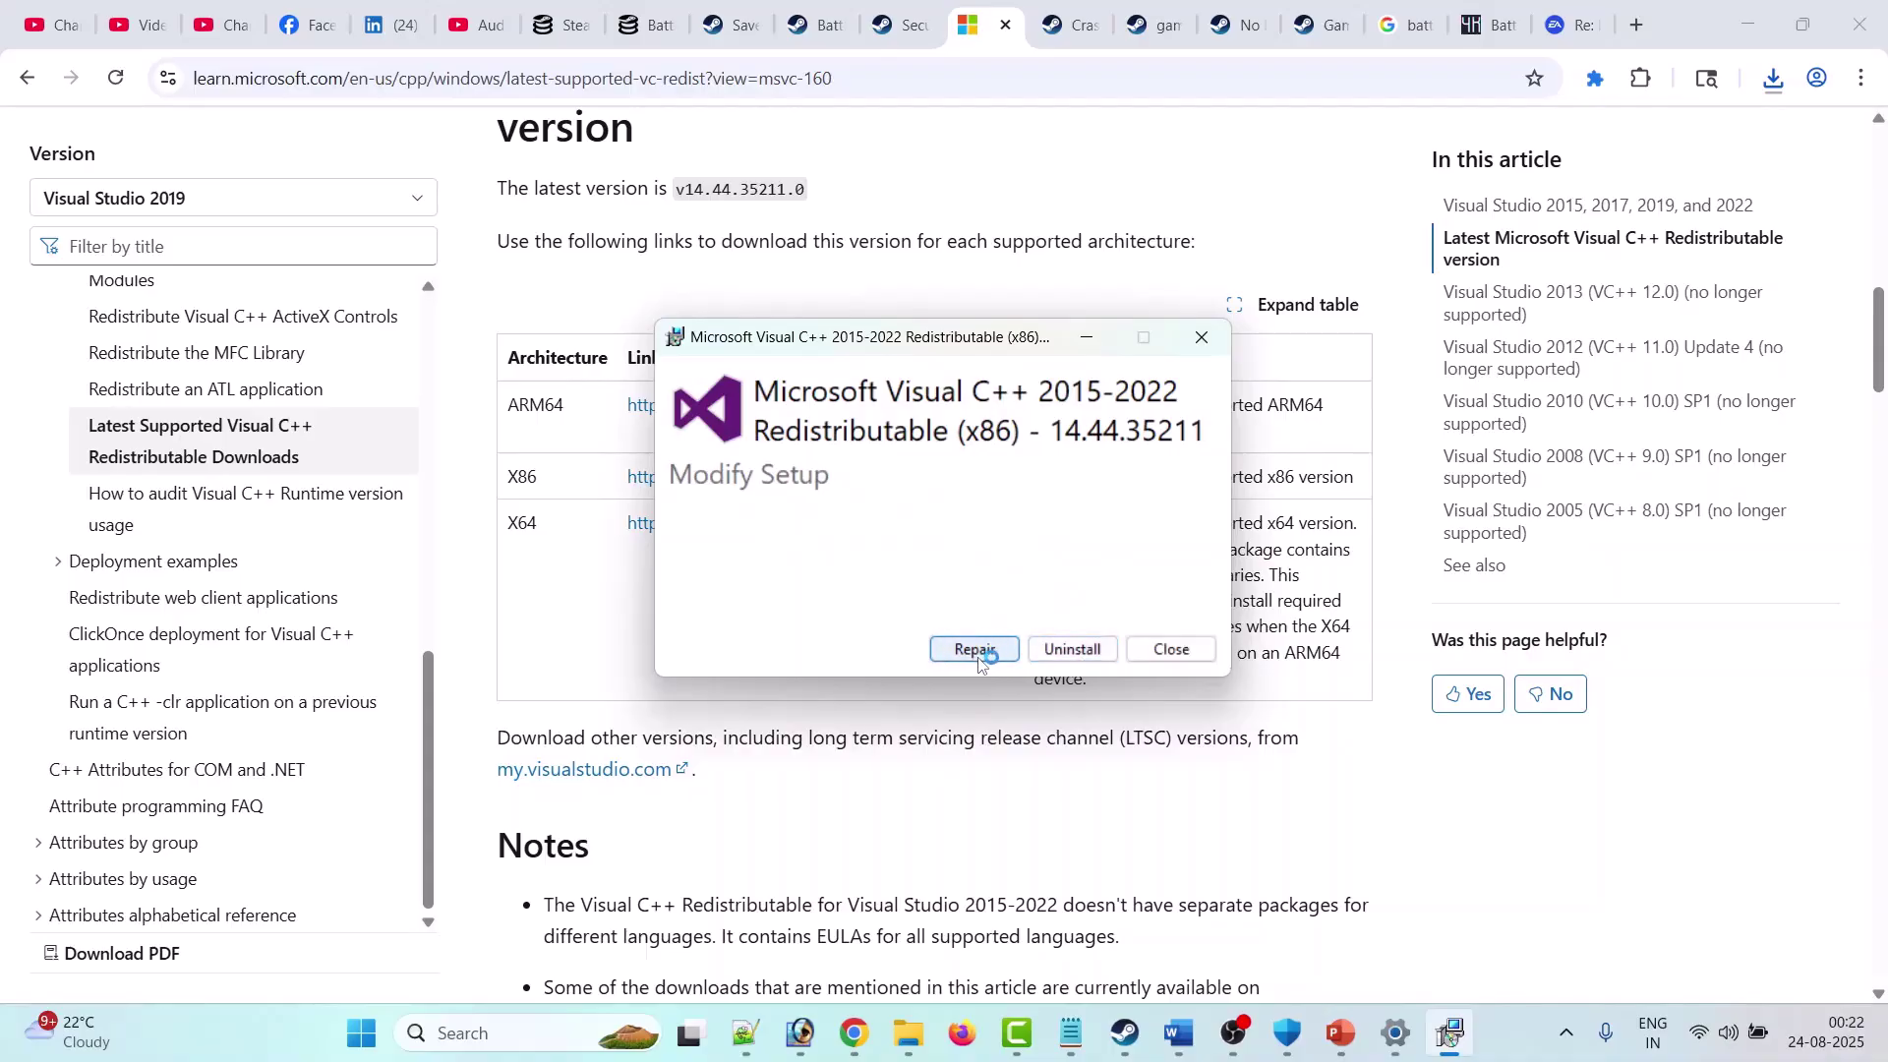
click(974, 651)
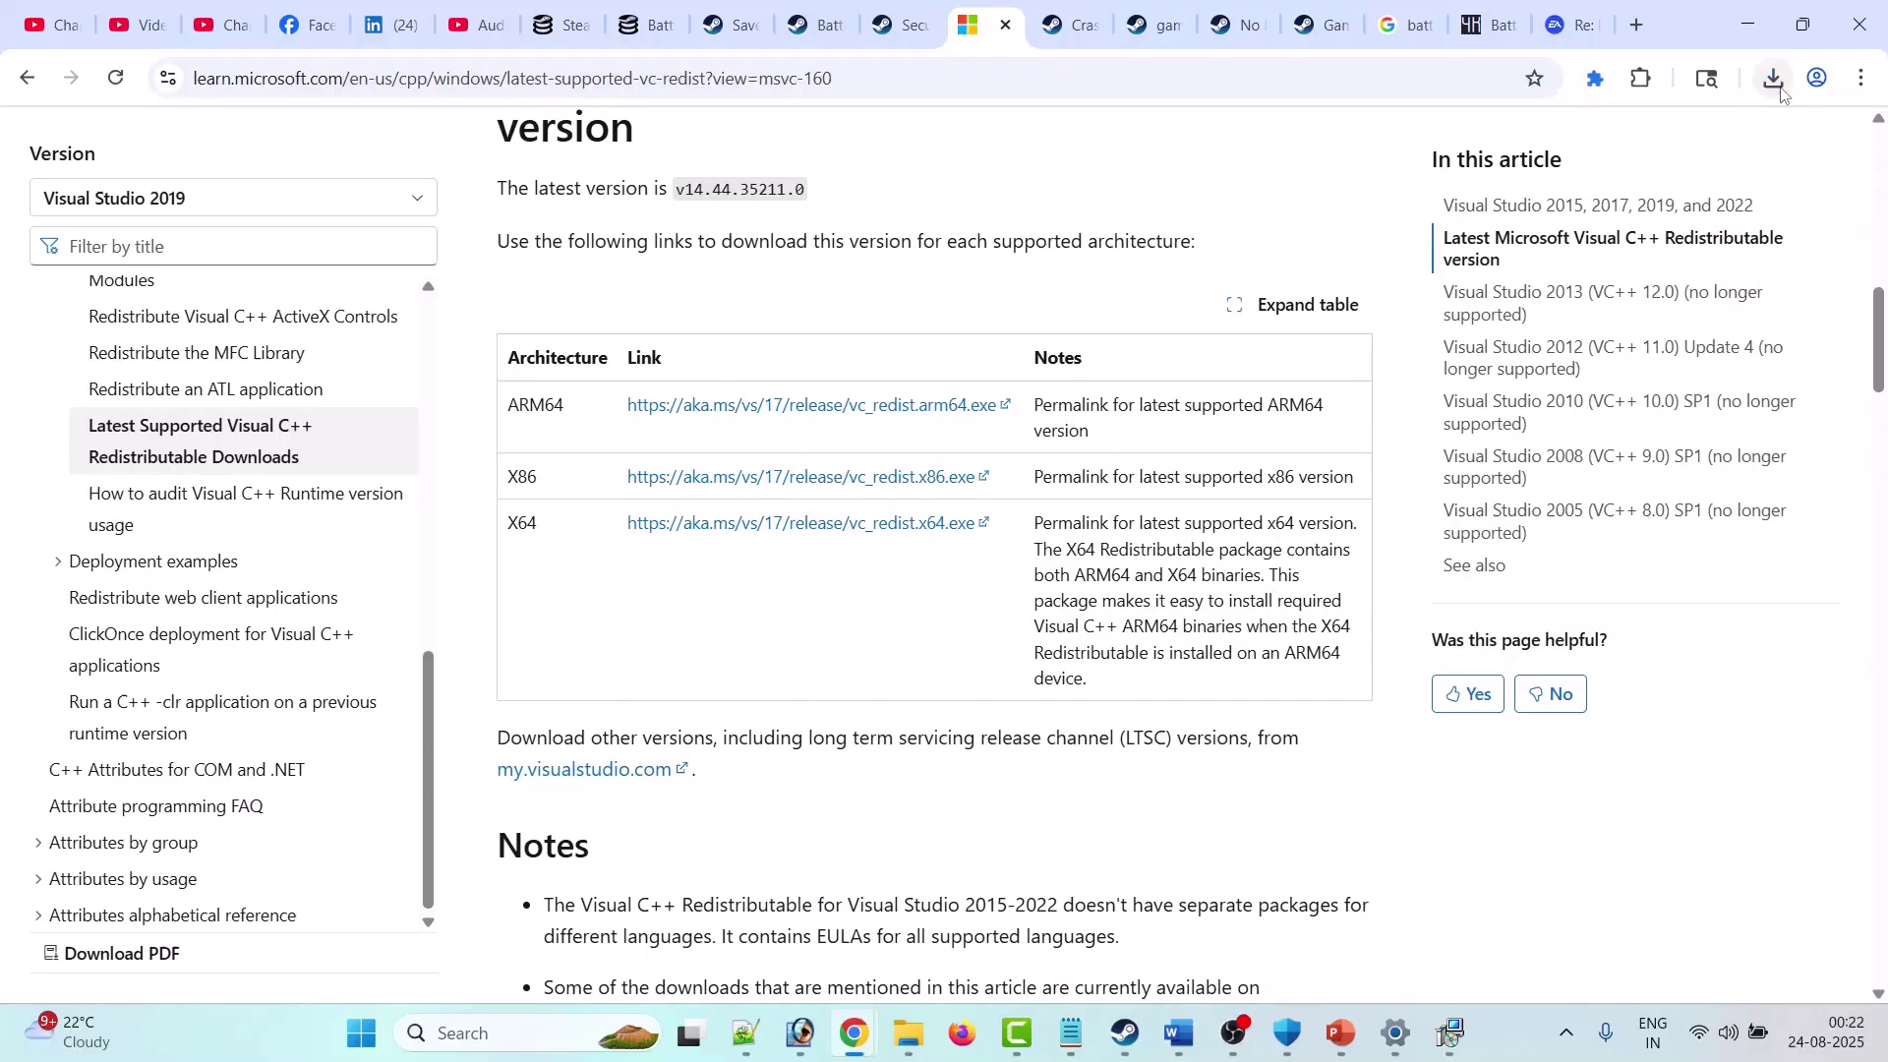
click(1572, 198)
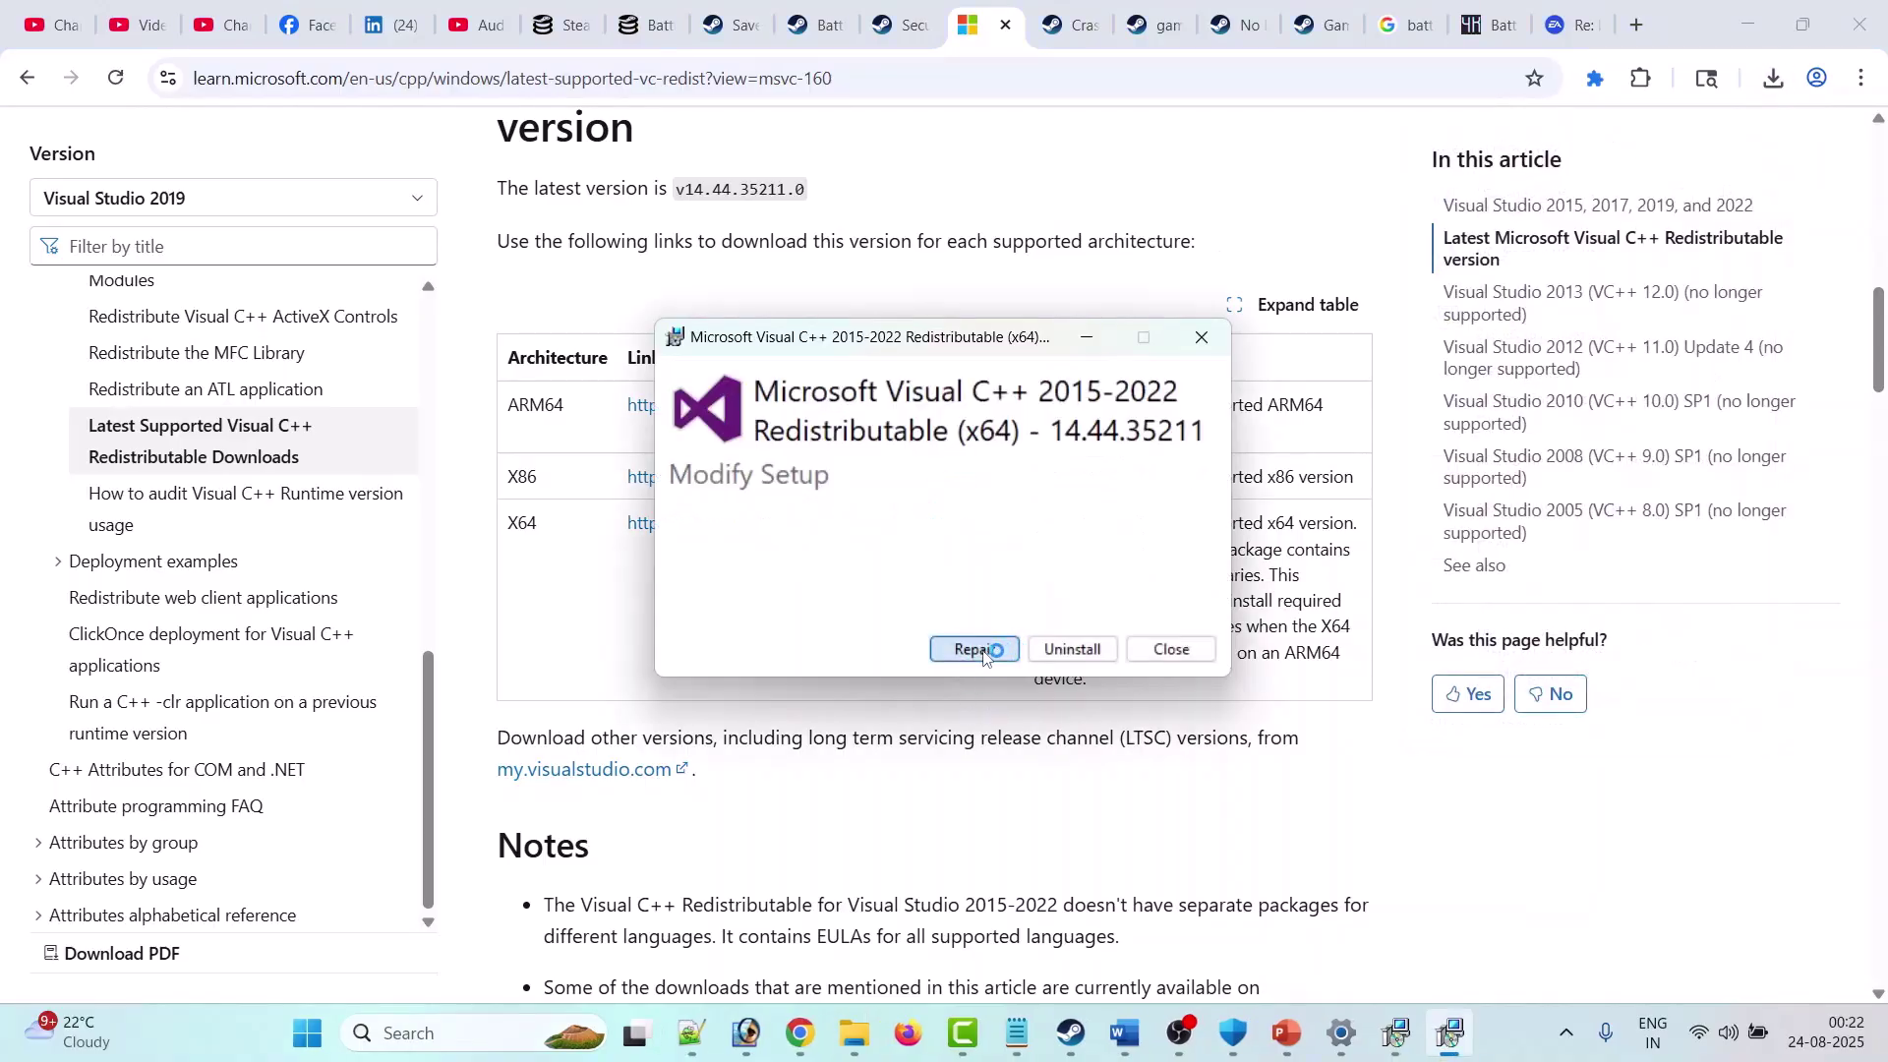
click(975, 650)
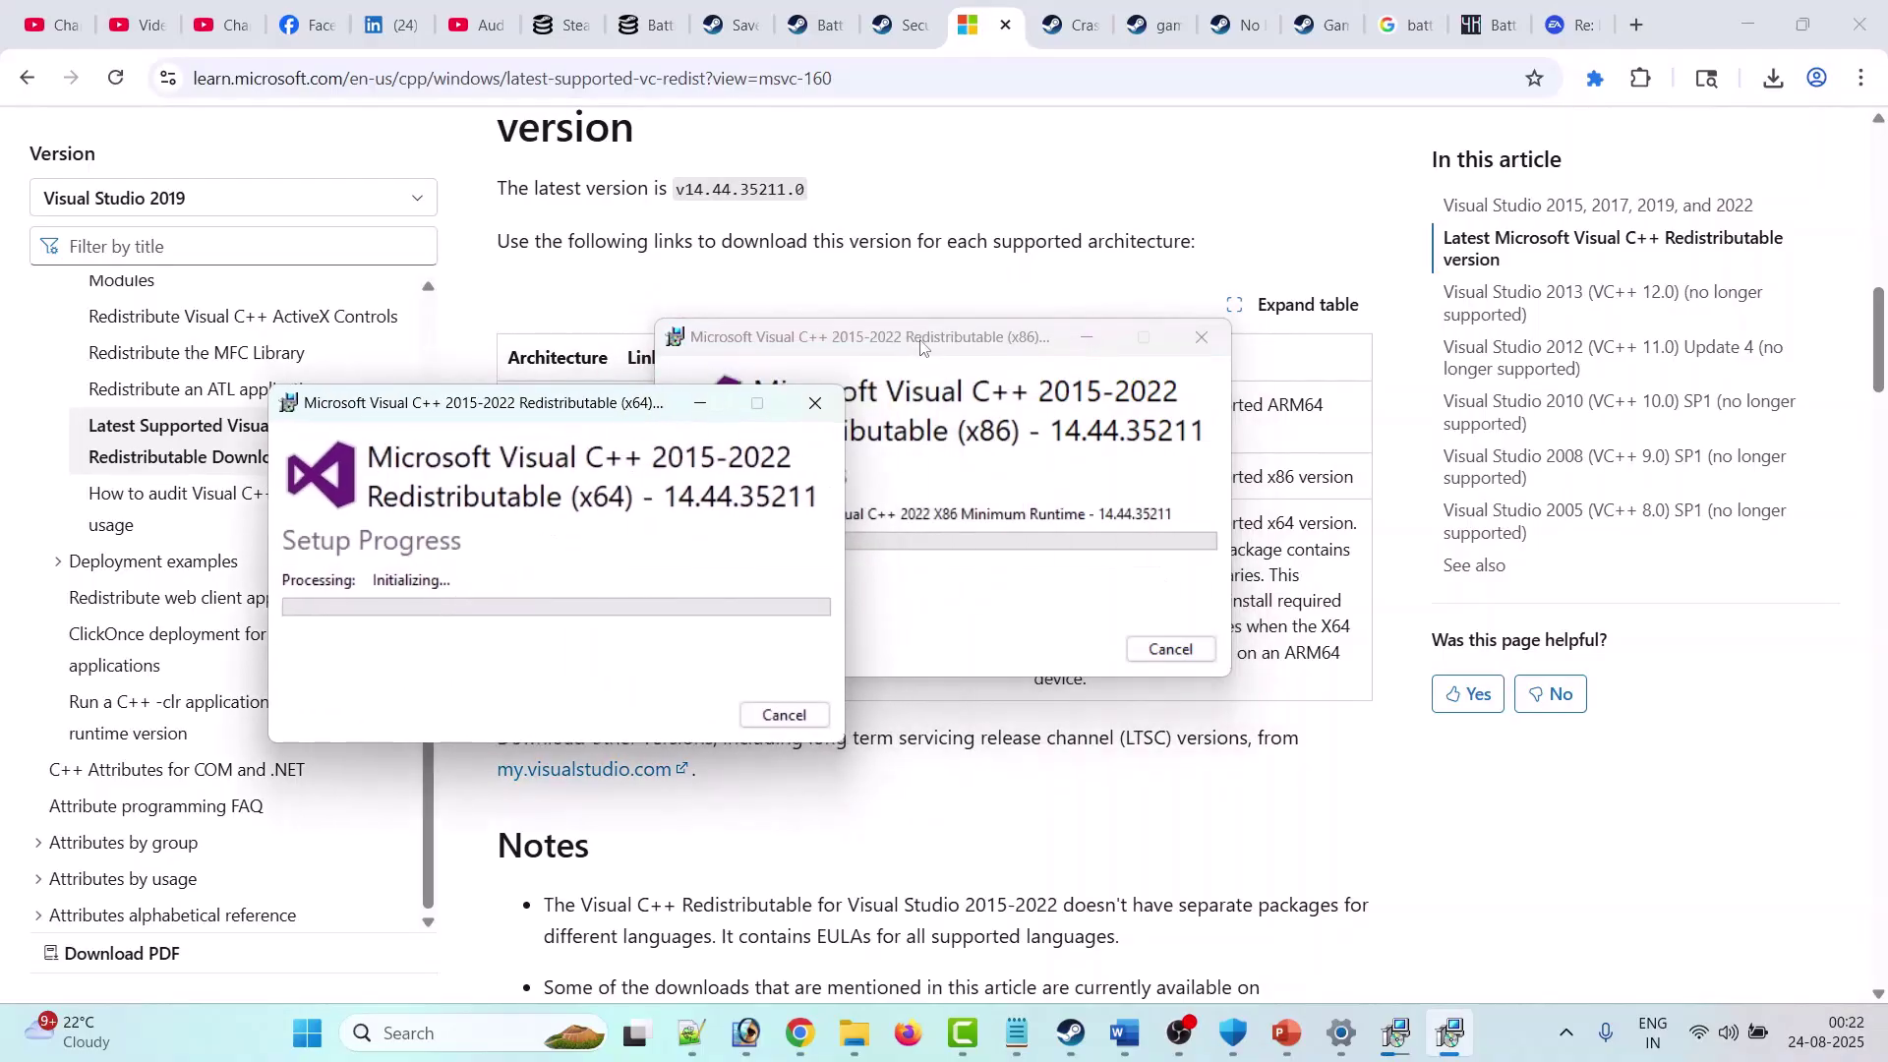
drag(867, 388, 1158, 372)
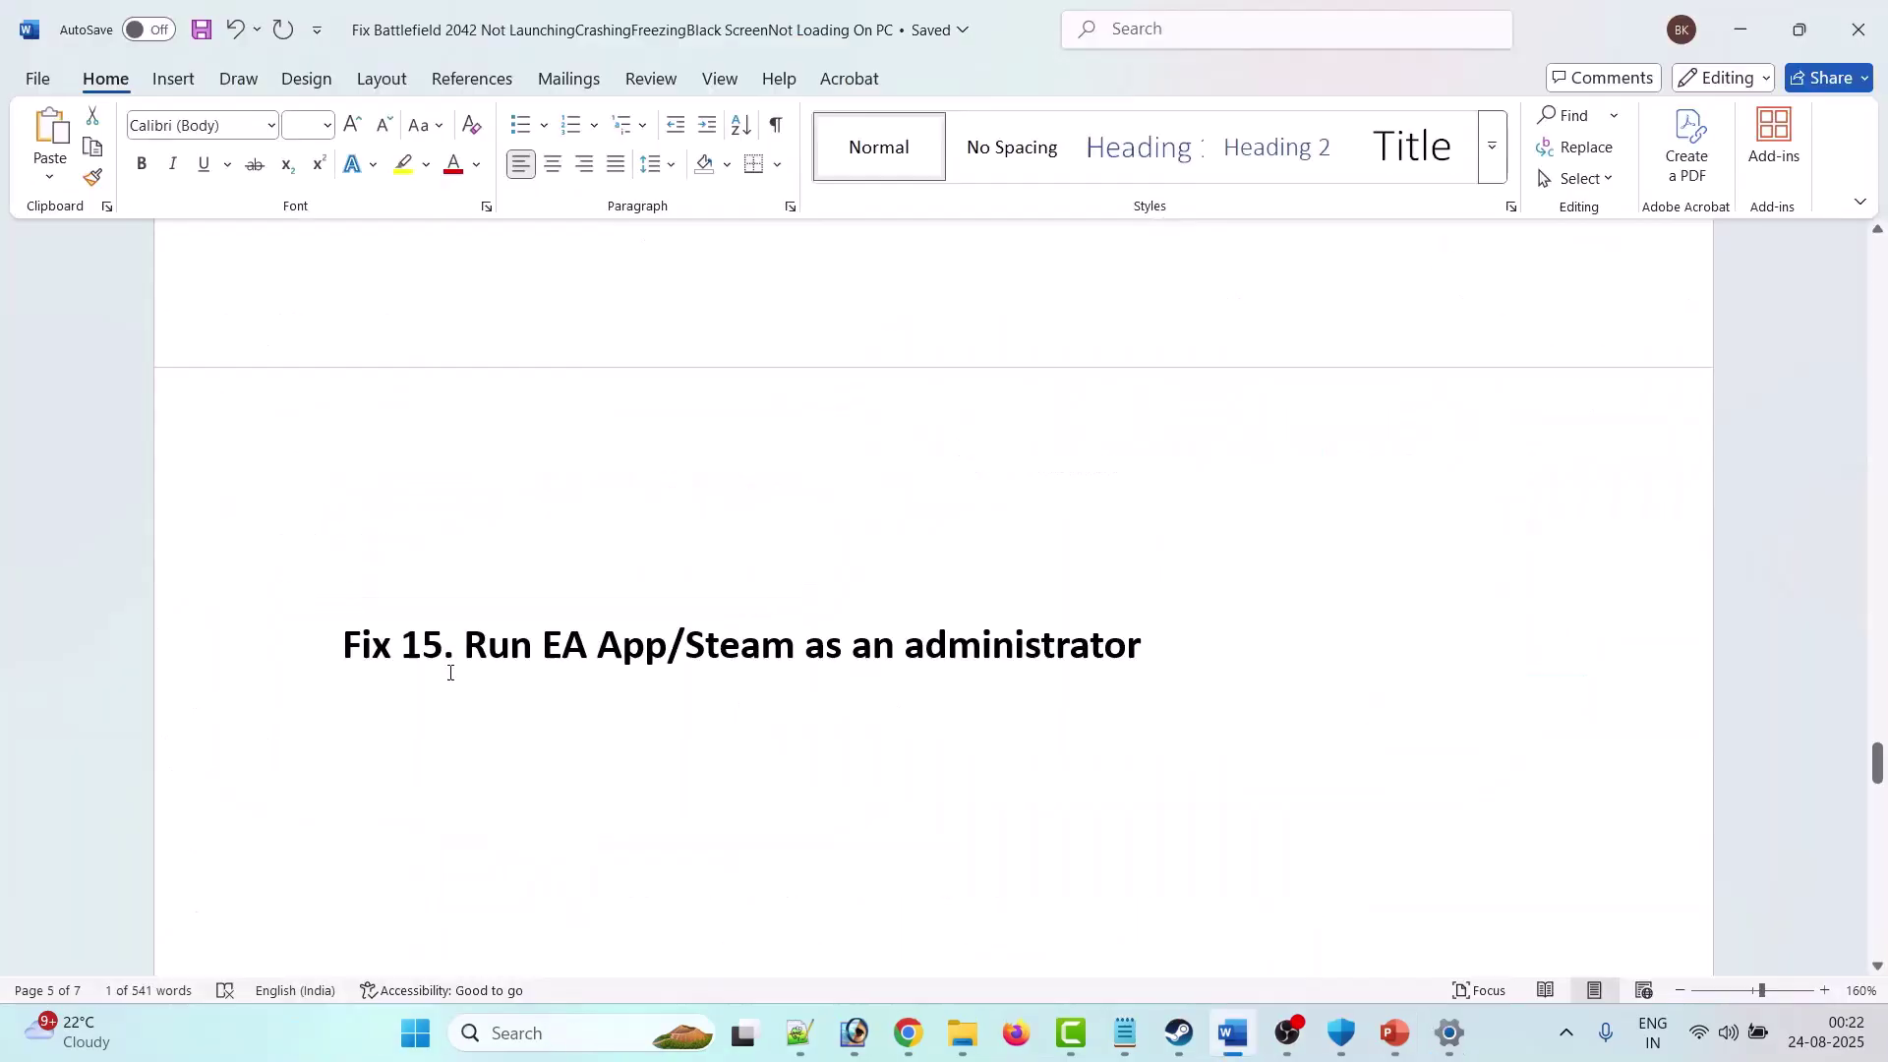
Step: Switch to Word and read the Fix 15 heading on running the EA App or Steam as an administrator
click(455, 654)
drag(489, 651, 1144, 649)
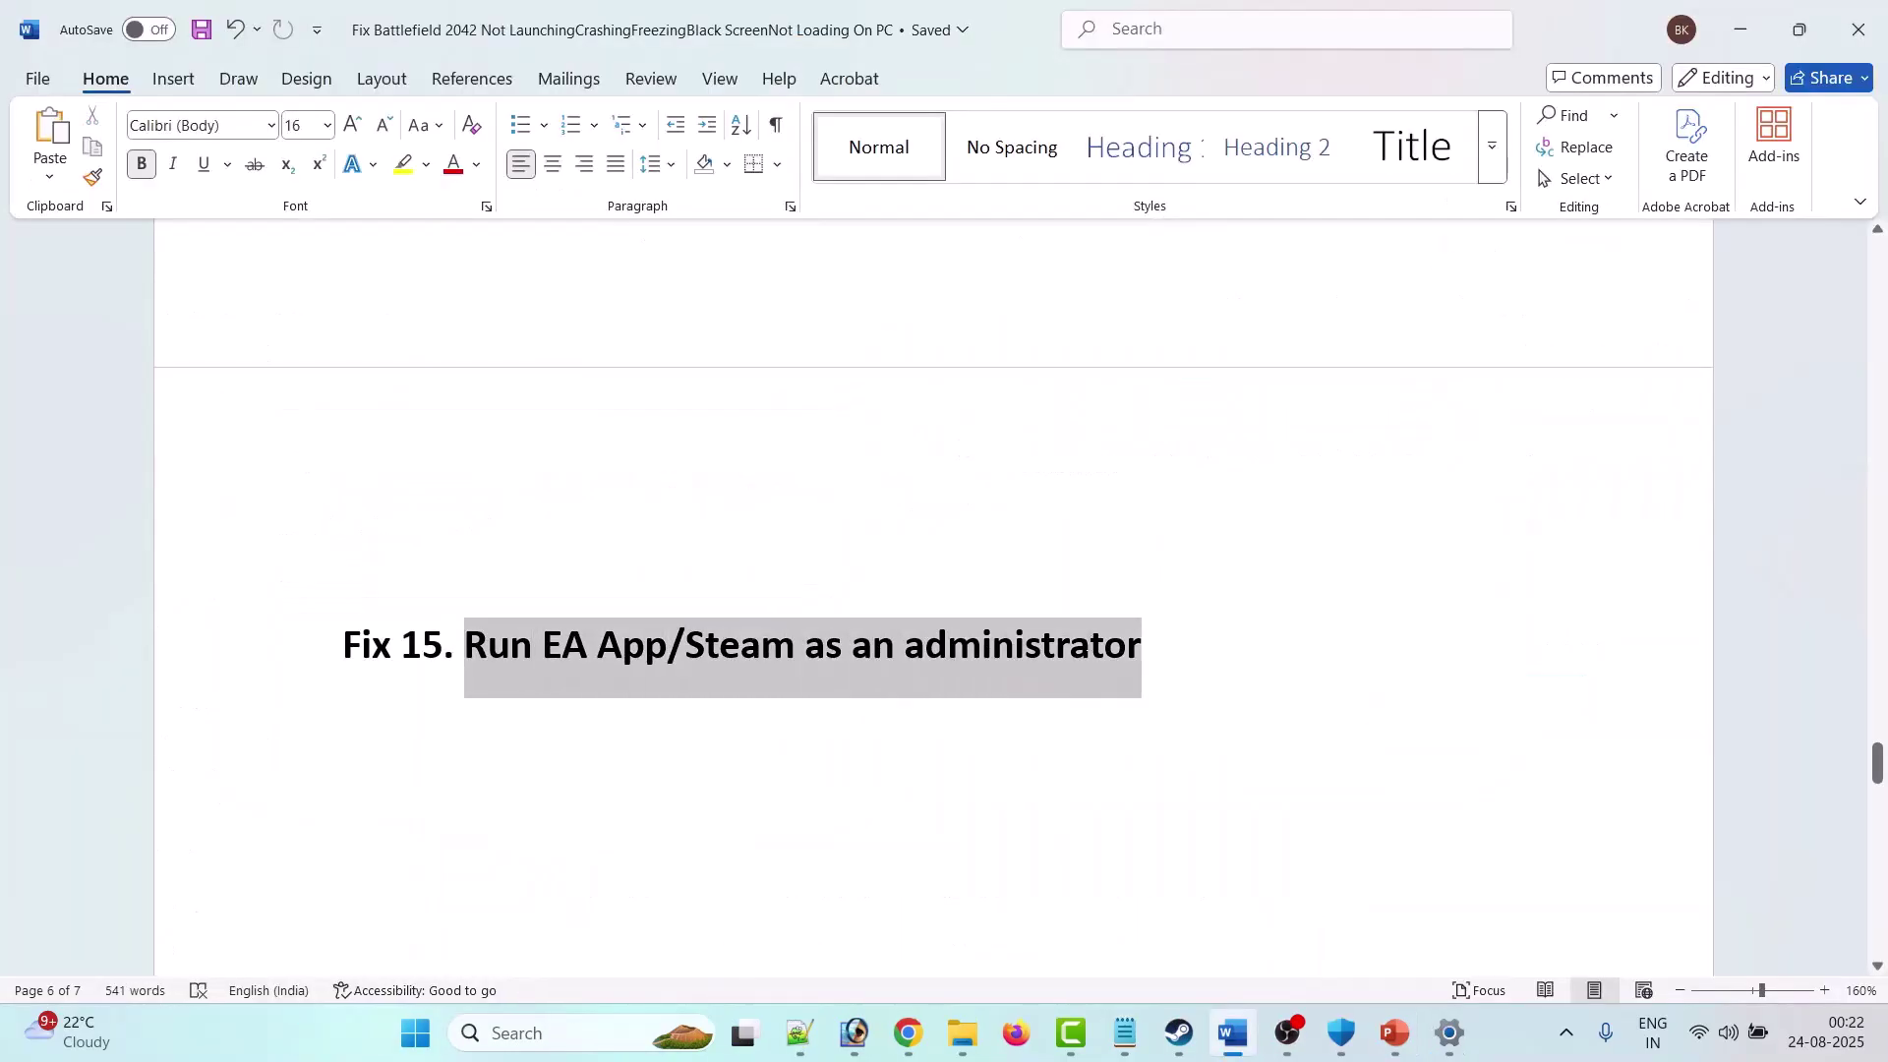
click(1121, 784)
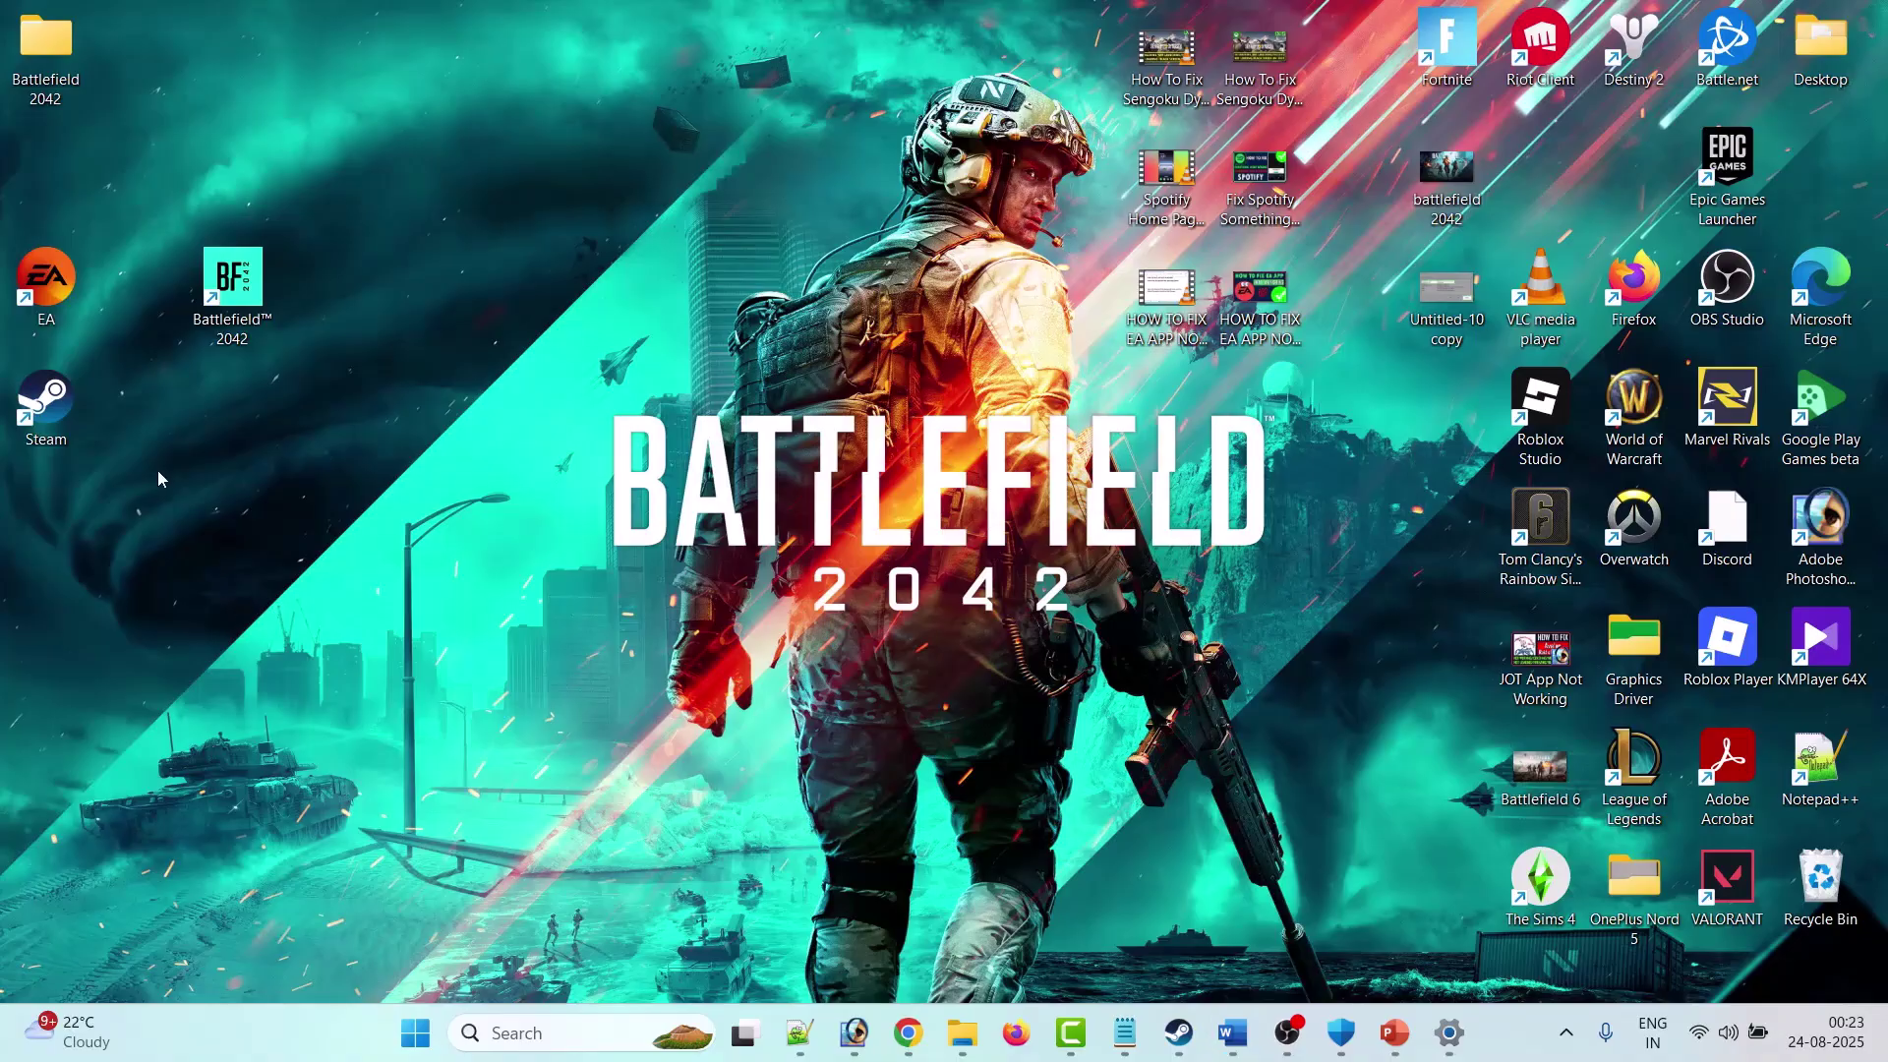
Step: On the desktop, place the Battlefield 2042 shortcut below Steam and run Steam as an administrator
drag(233, 287, 59, 531)
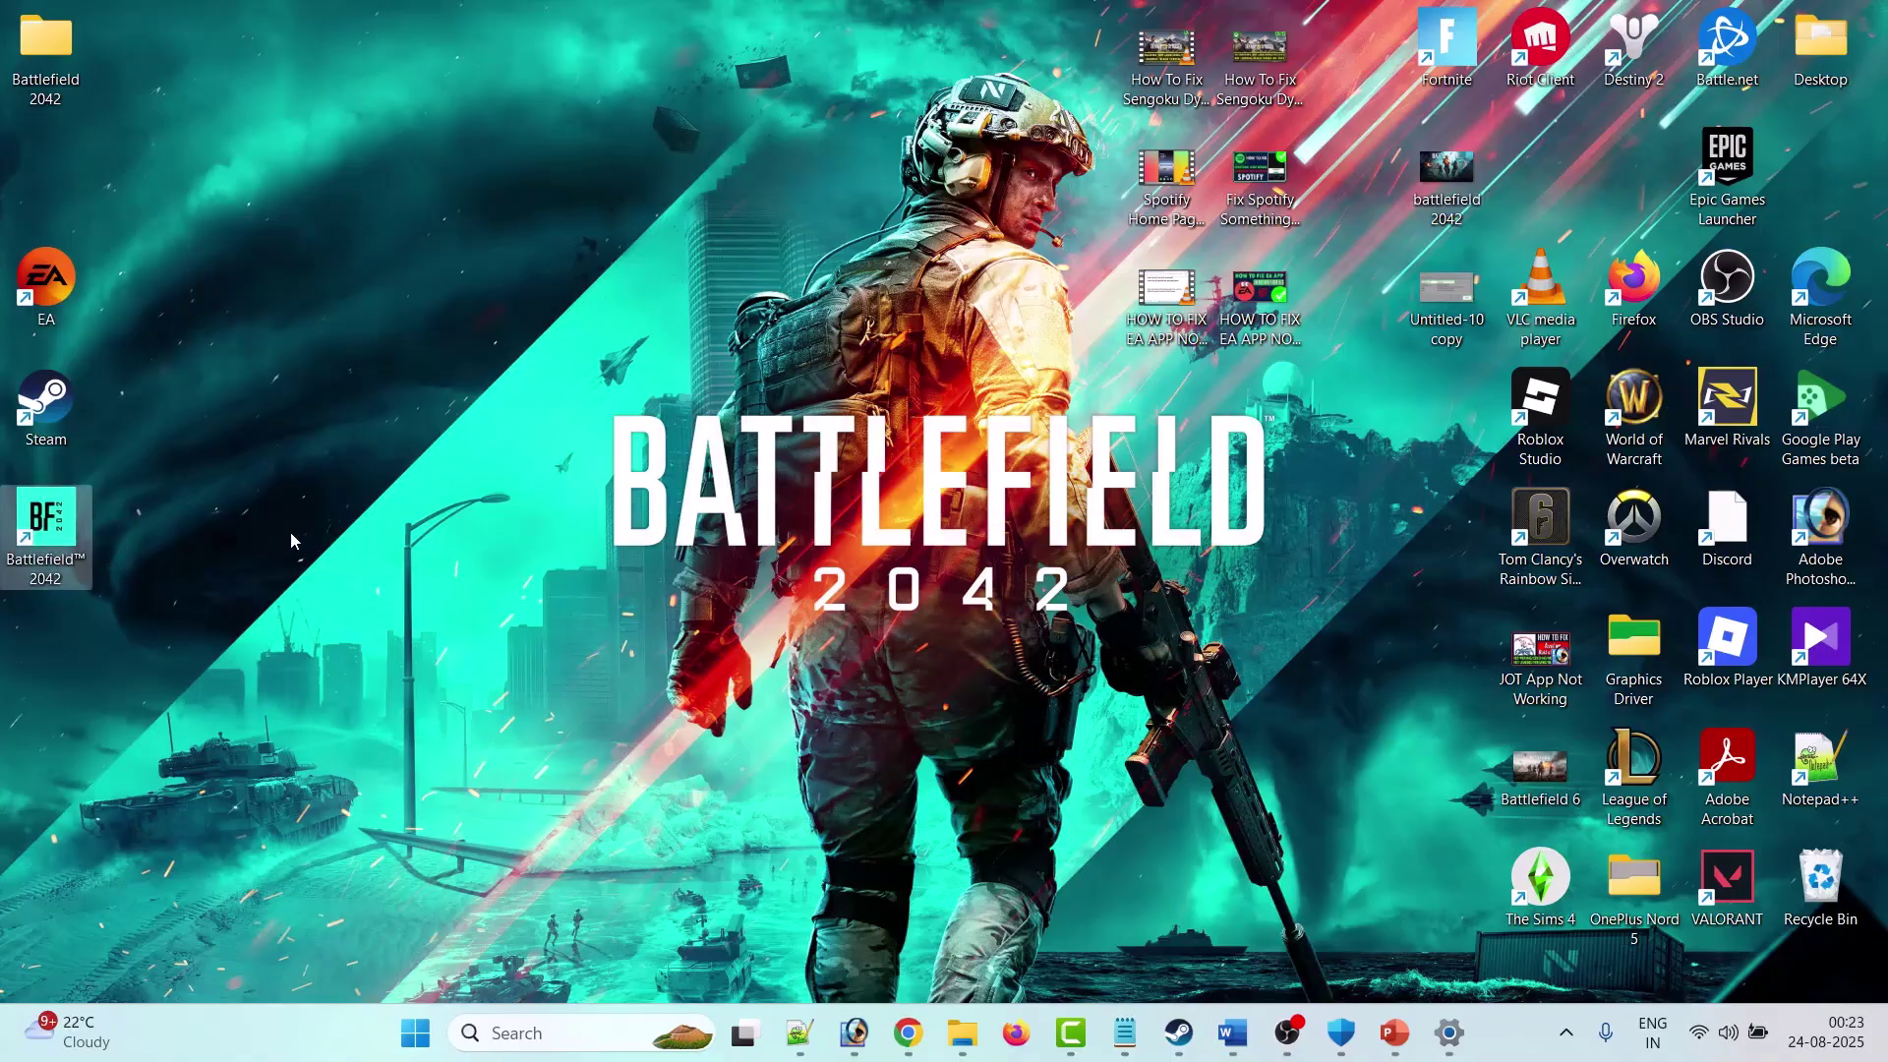
right_click(56, 285)
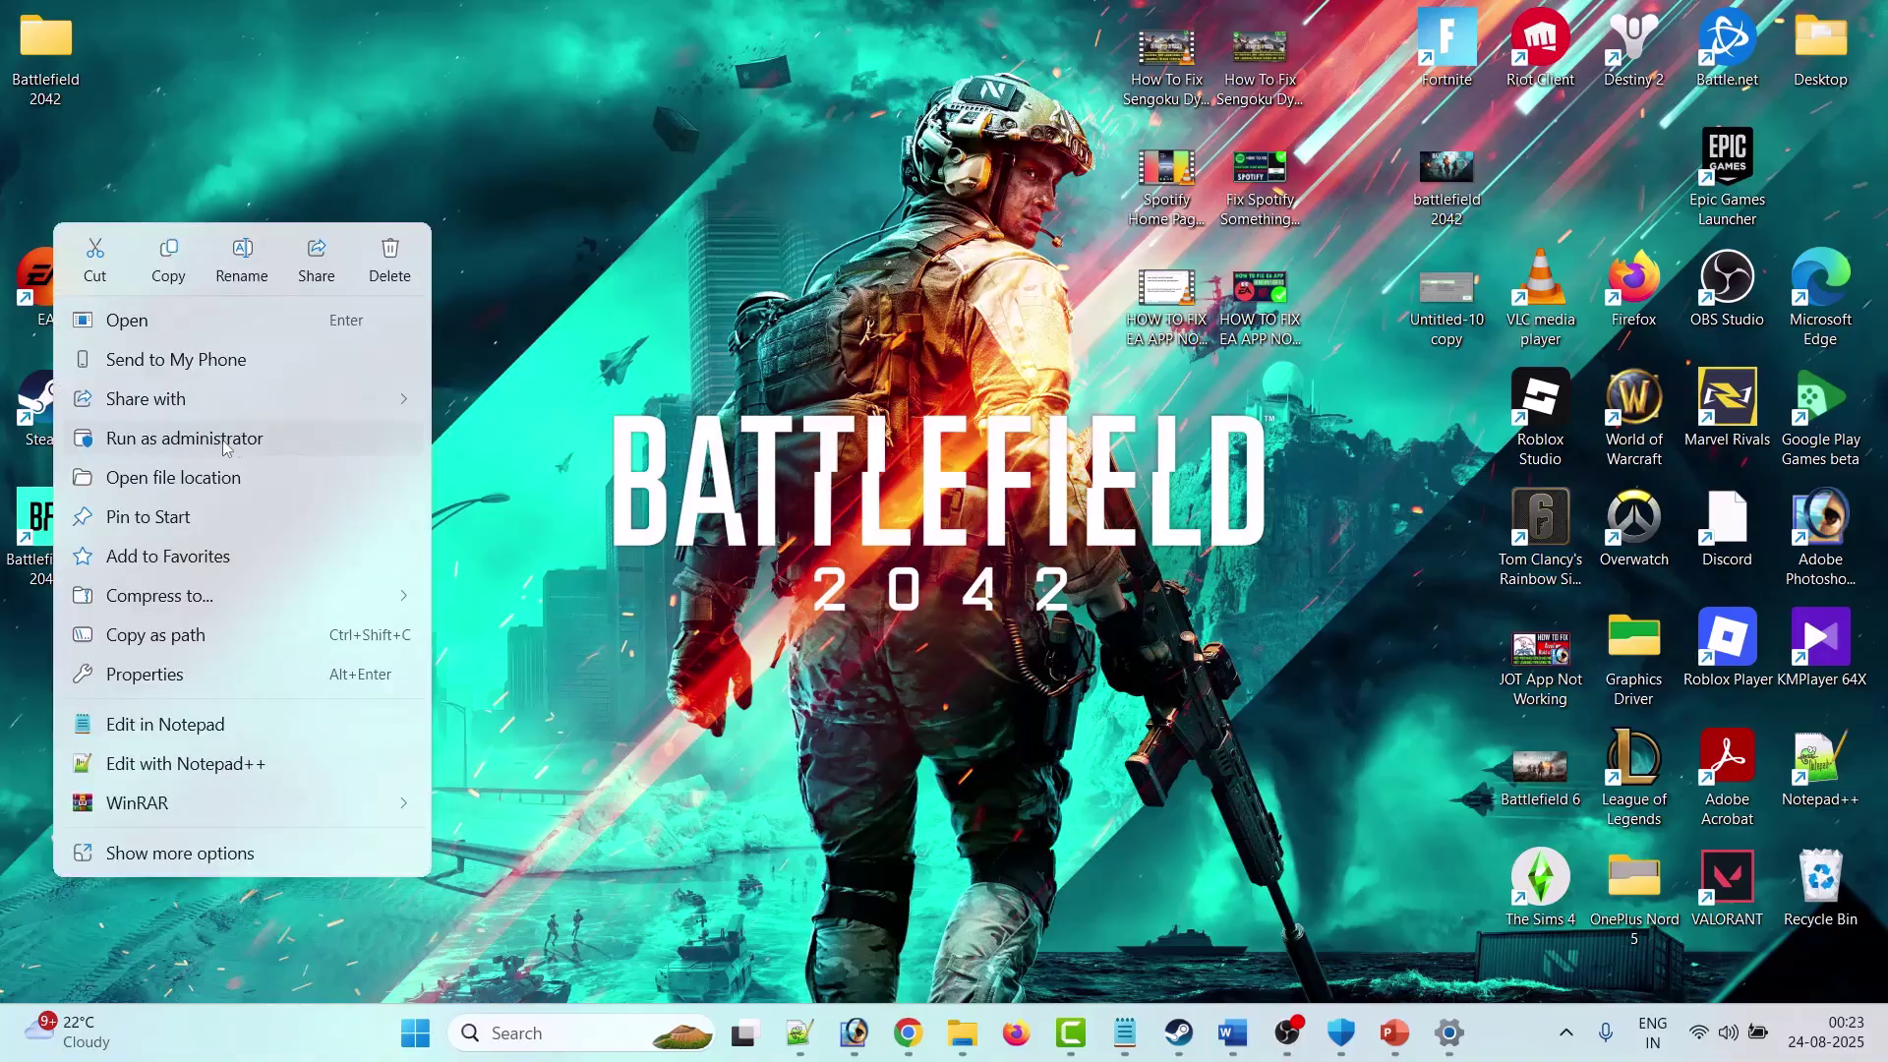
click(629, 368)
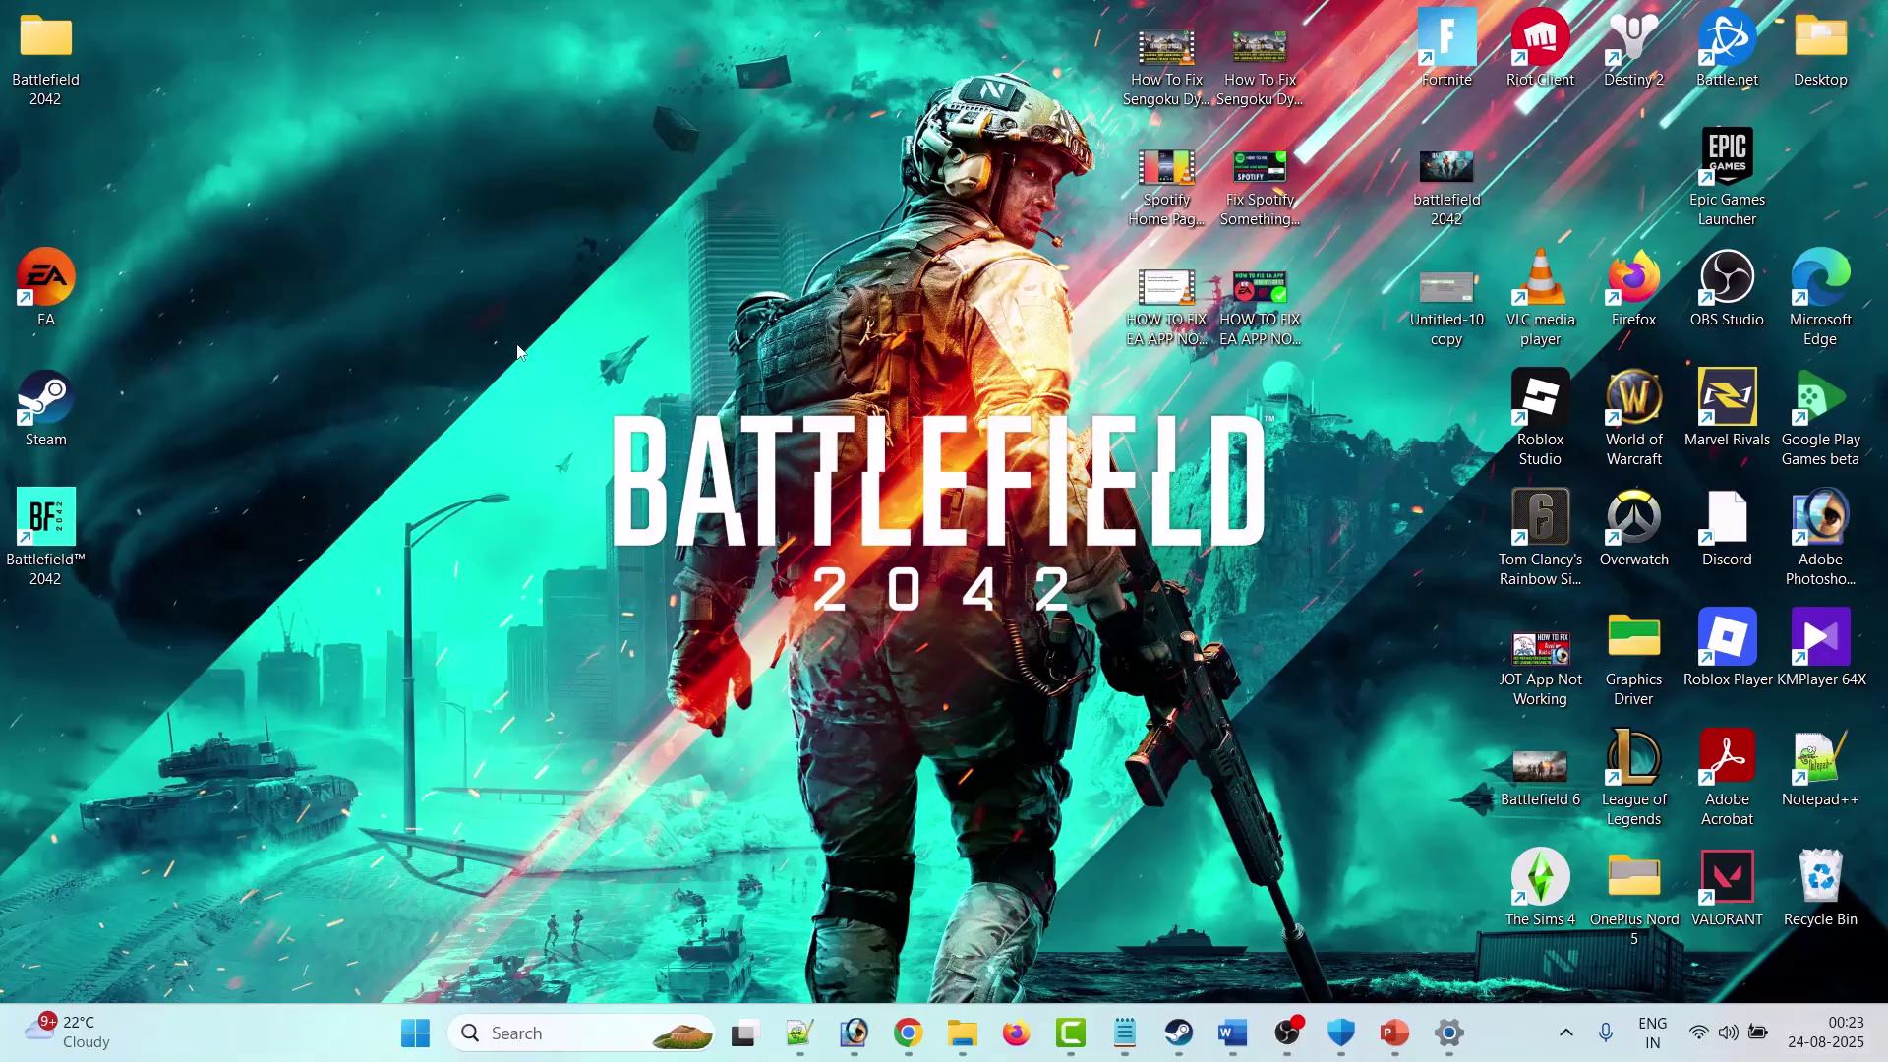
right_click(53, 409)
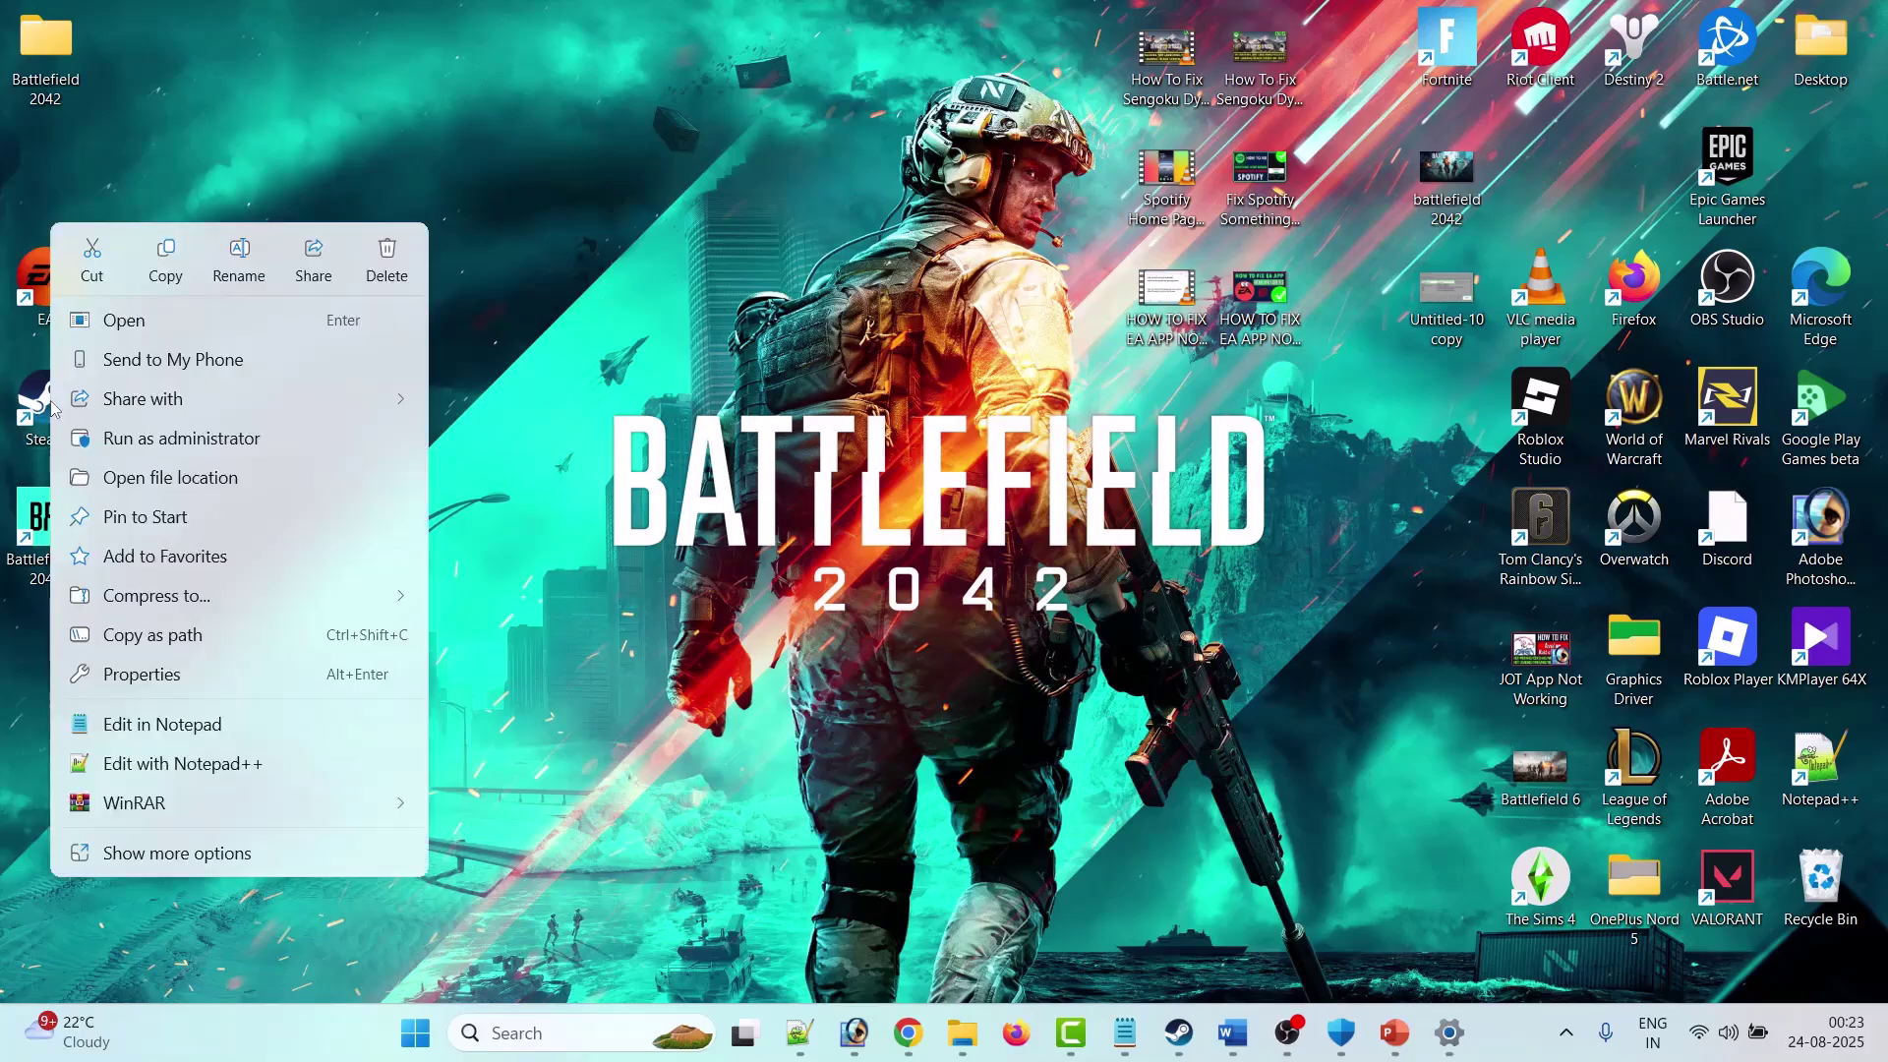
click(279, 444)
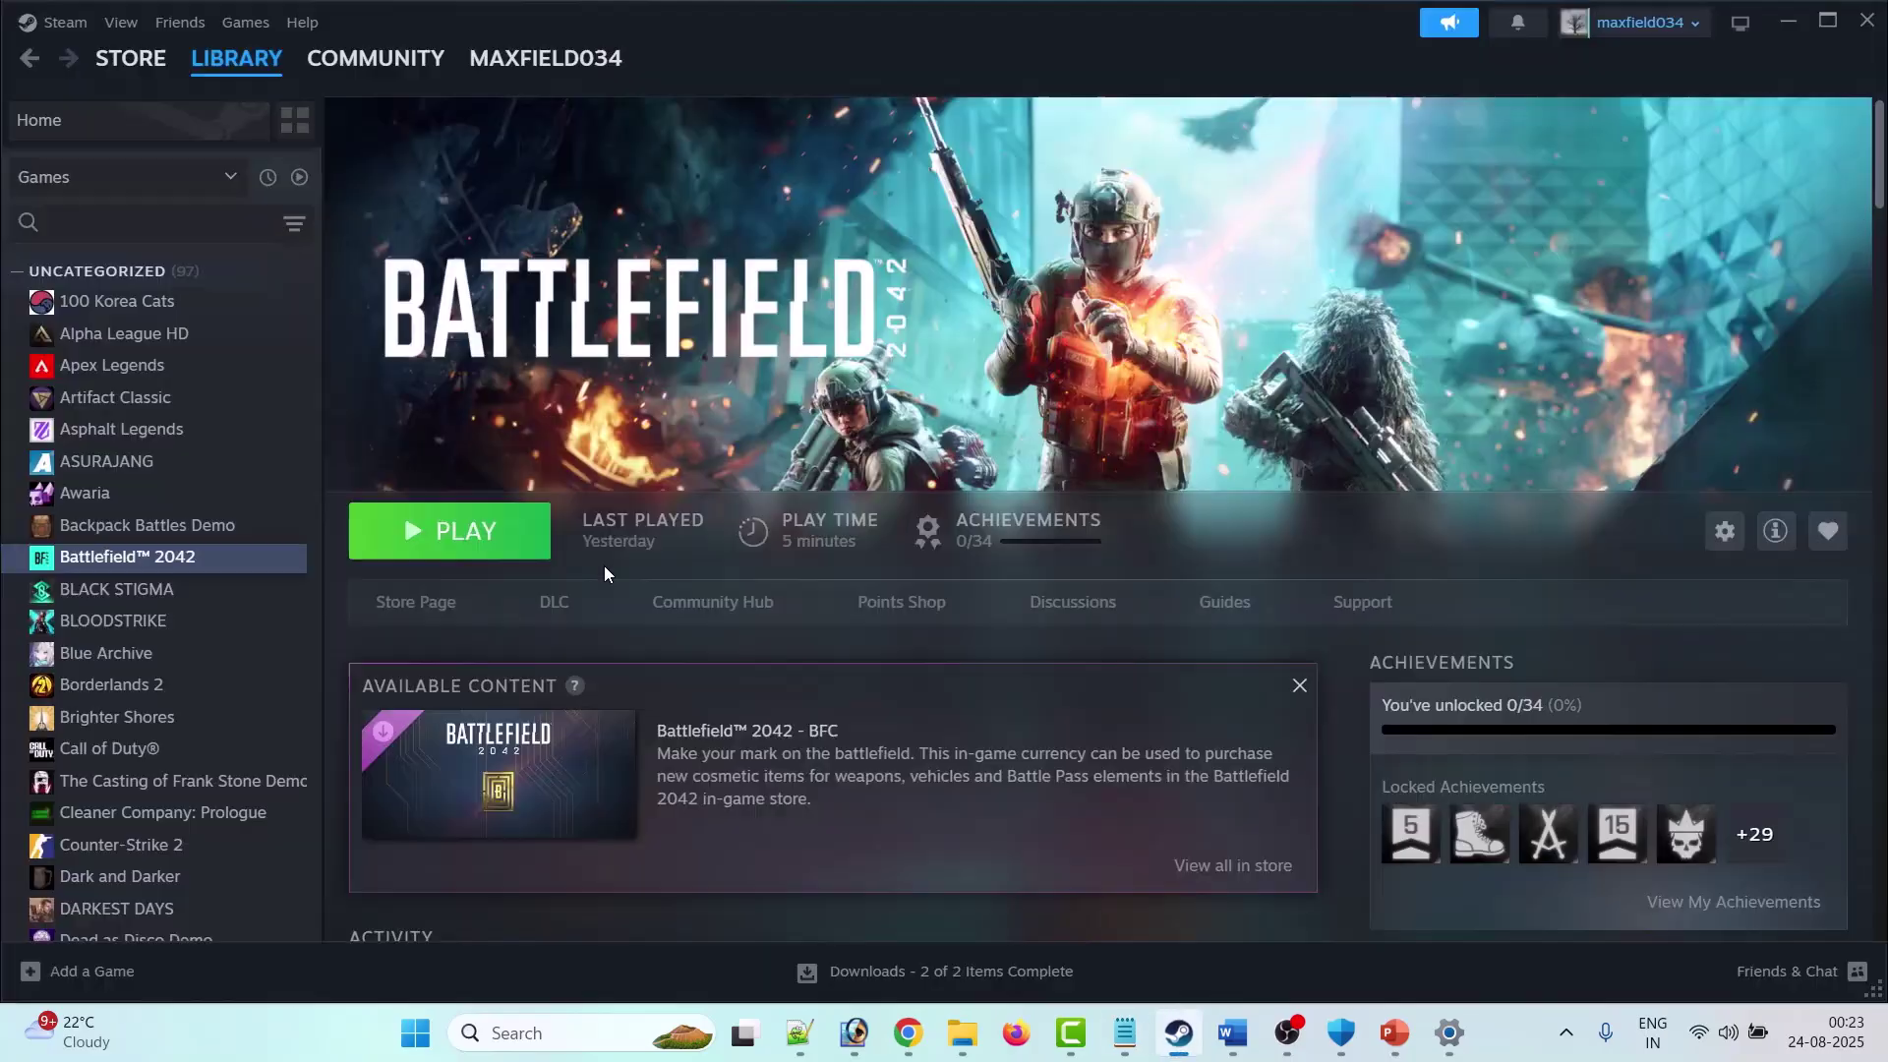
Step: Switch to Word and read the Fix 16 heading on updating Windows
click(1232, 1033)
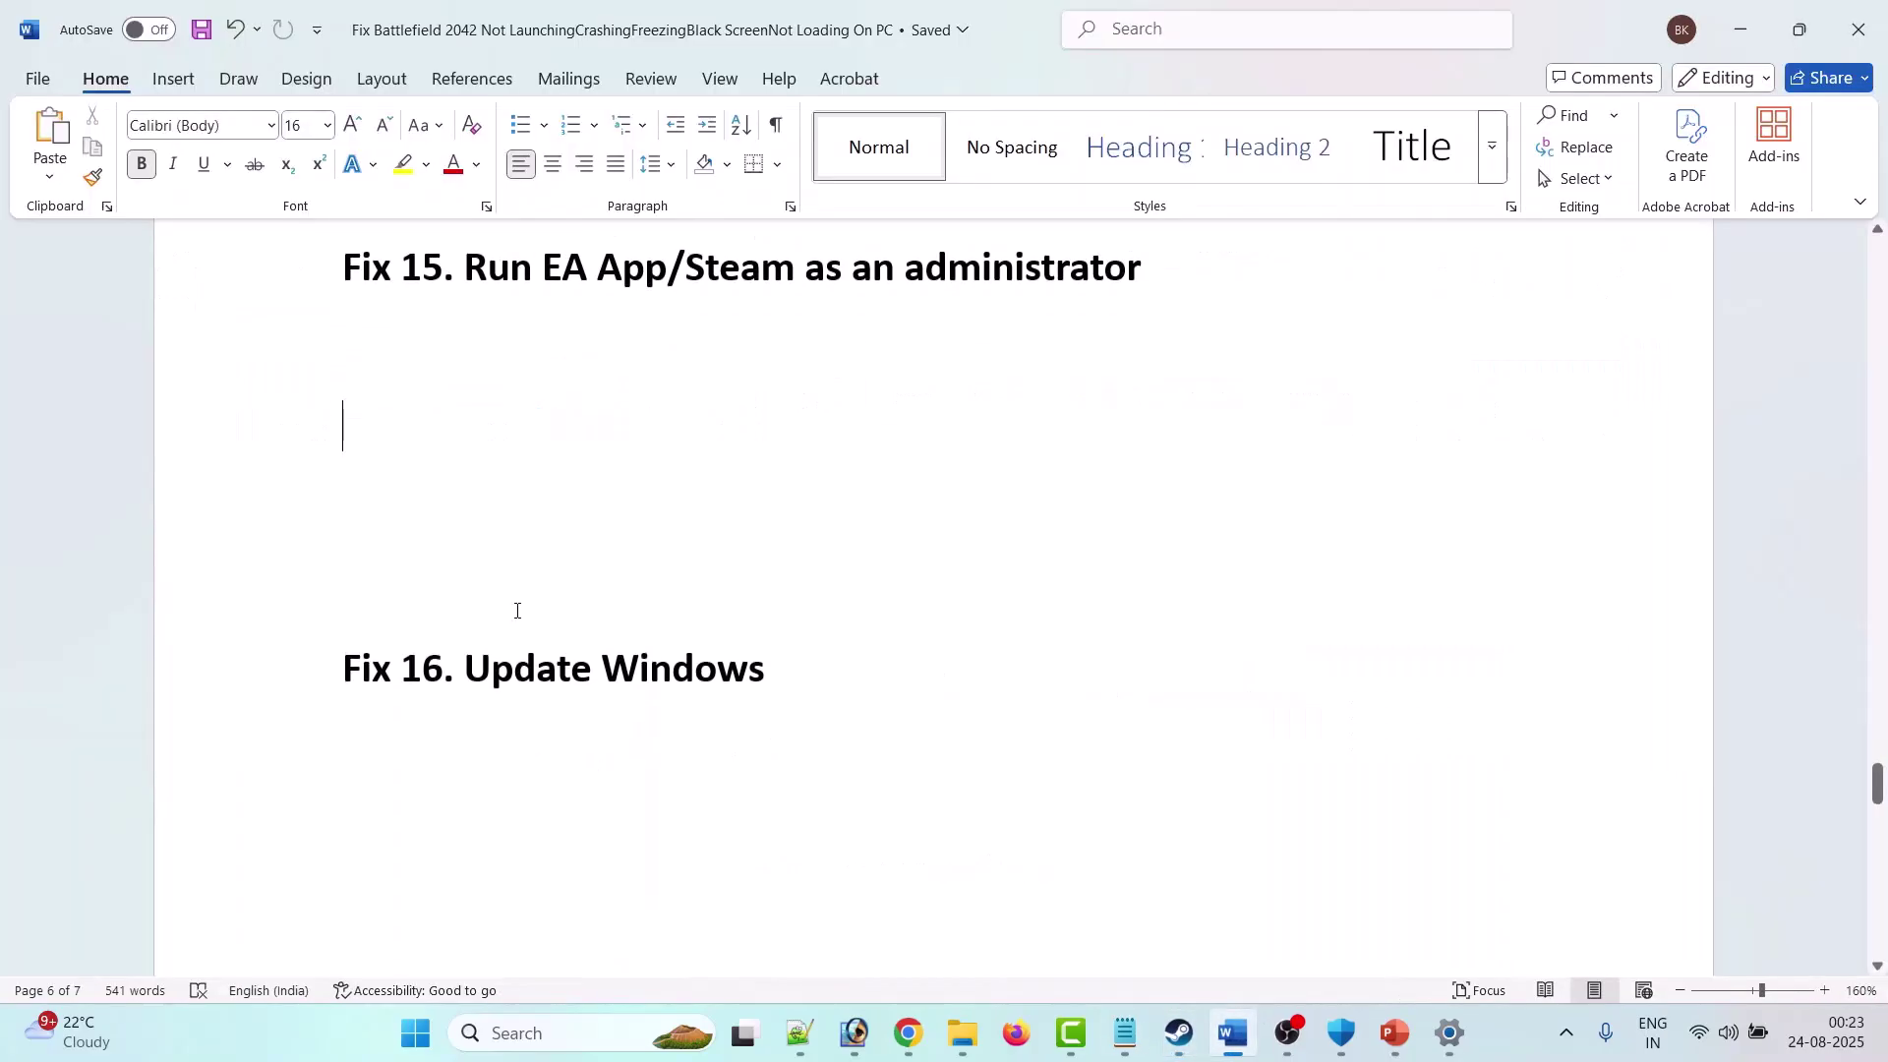
drag(471, 678, 774, 674)
click(581, 836)
Step: Switch to Settings, check for updates in Windows Update, and open the PC's power options
click(413, 1032)
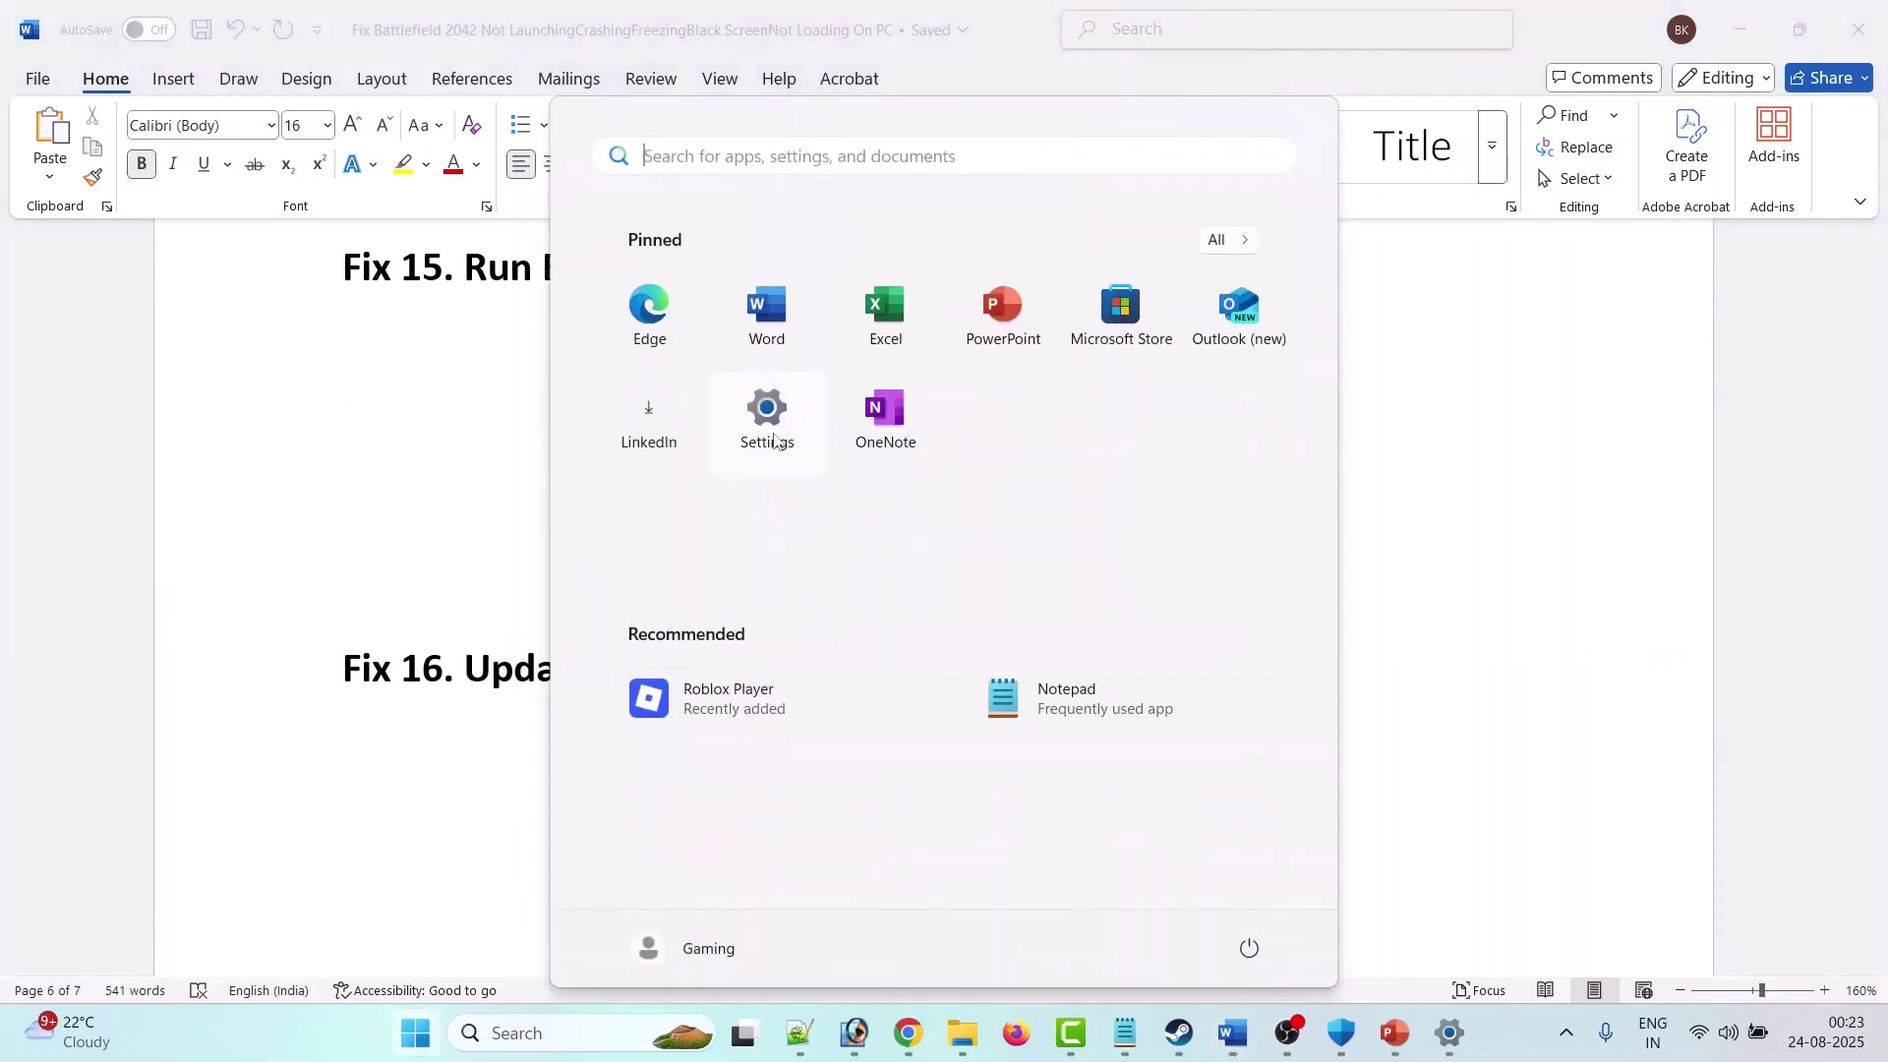
click(768, 413)
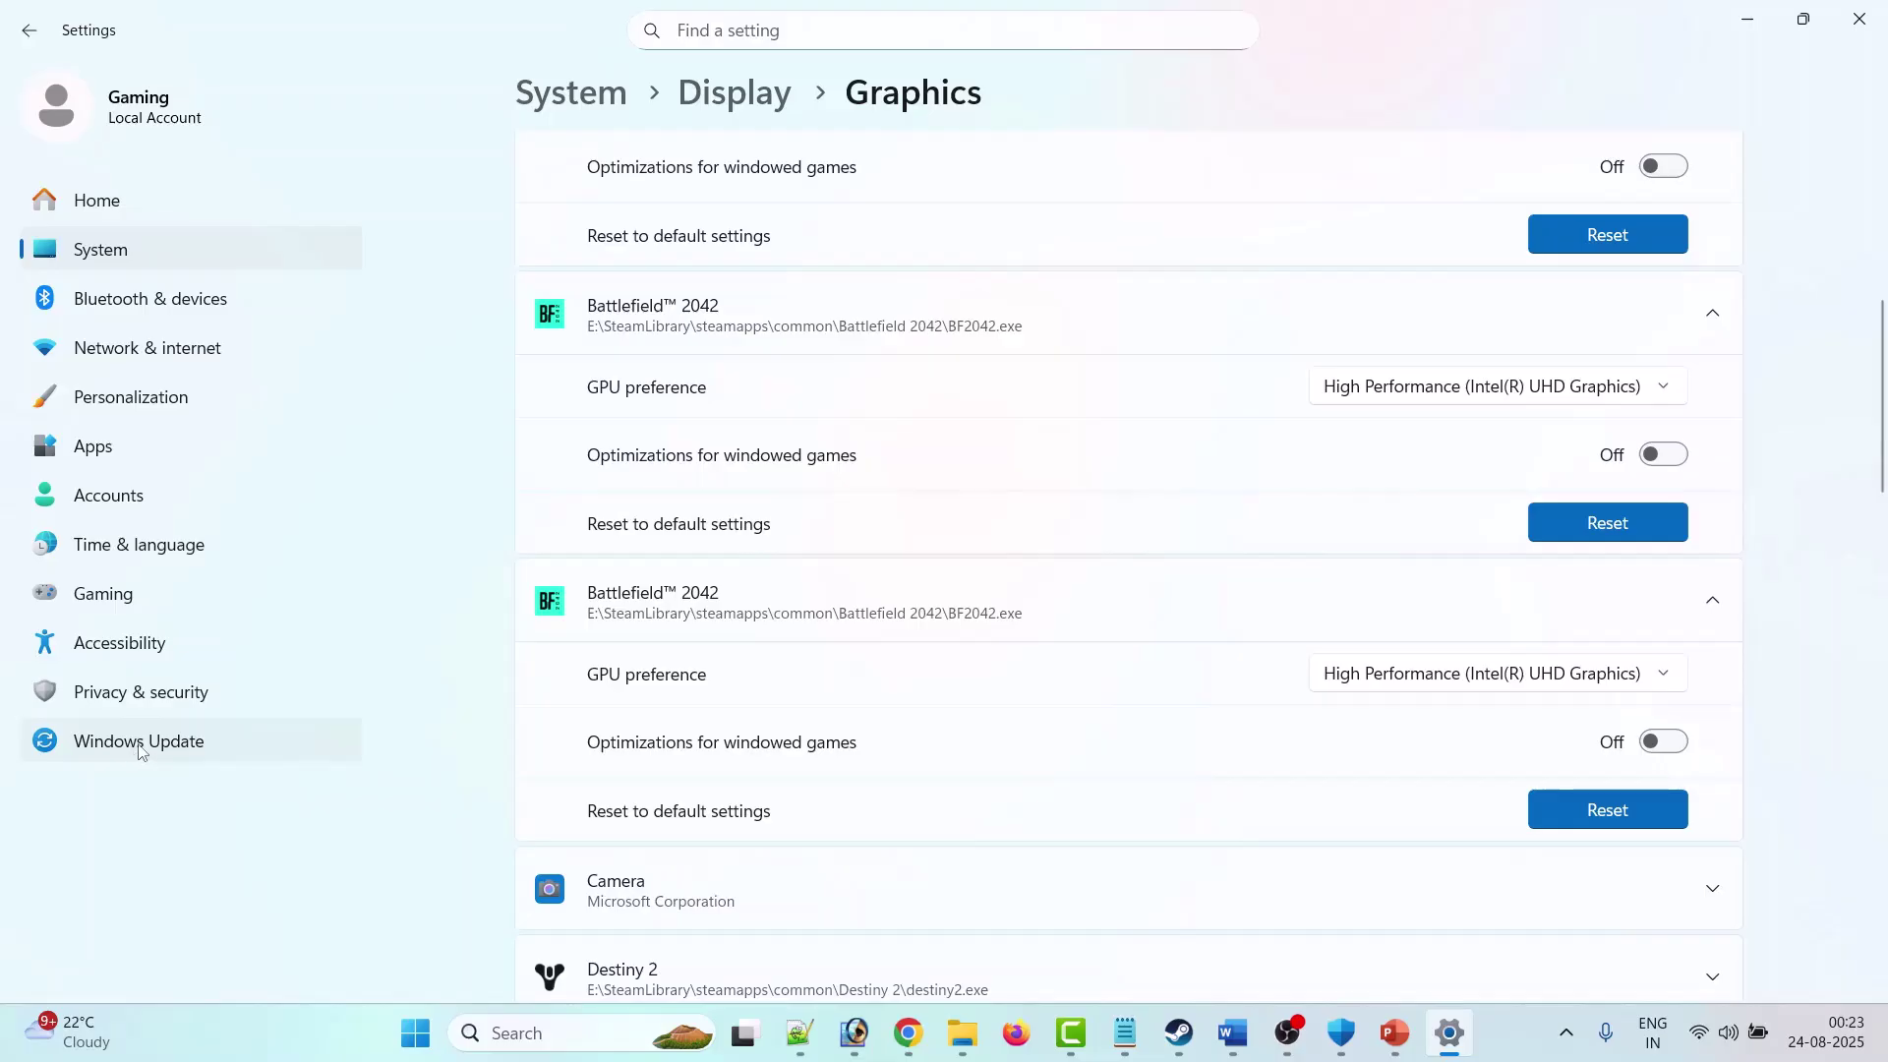
click(141, 751)
click(1670, 224)
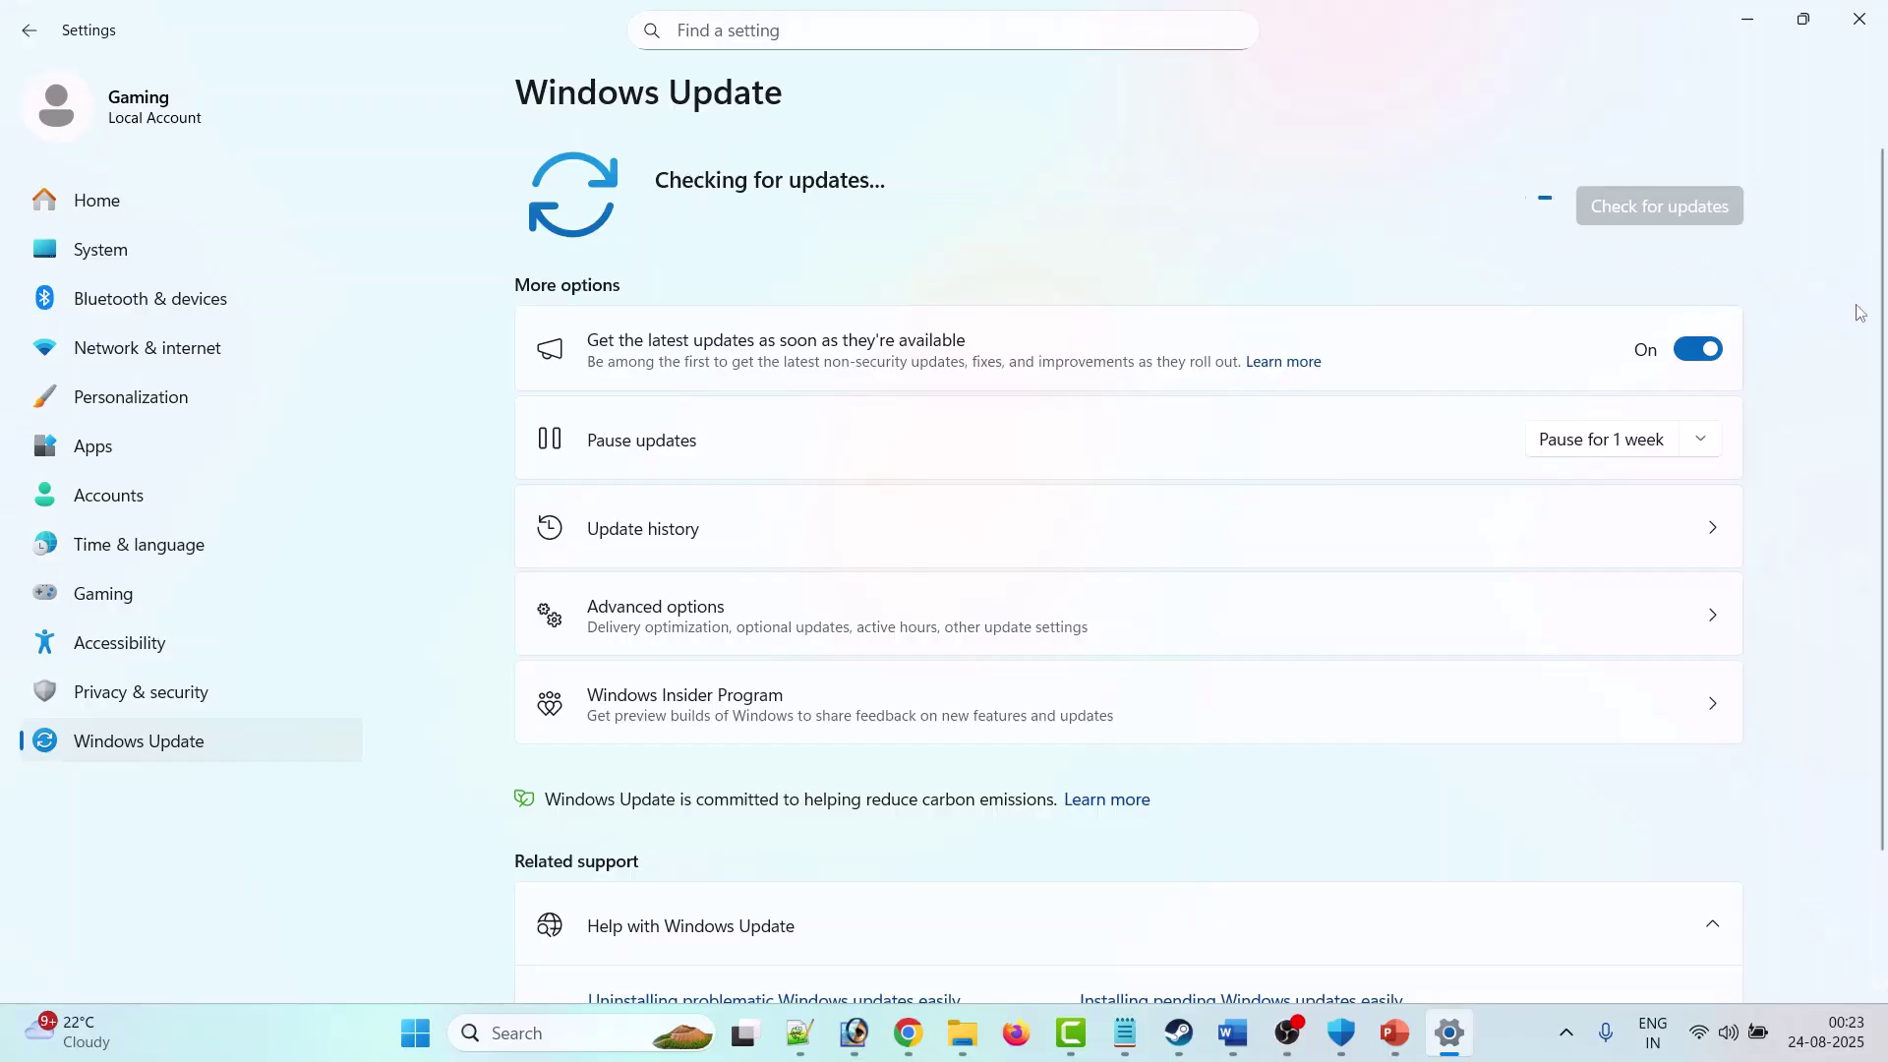
key(super)
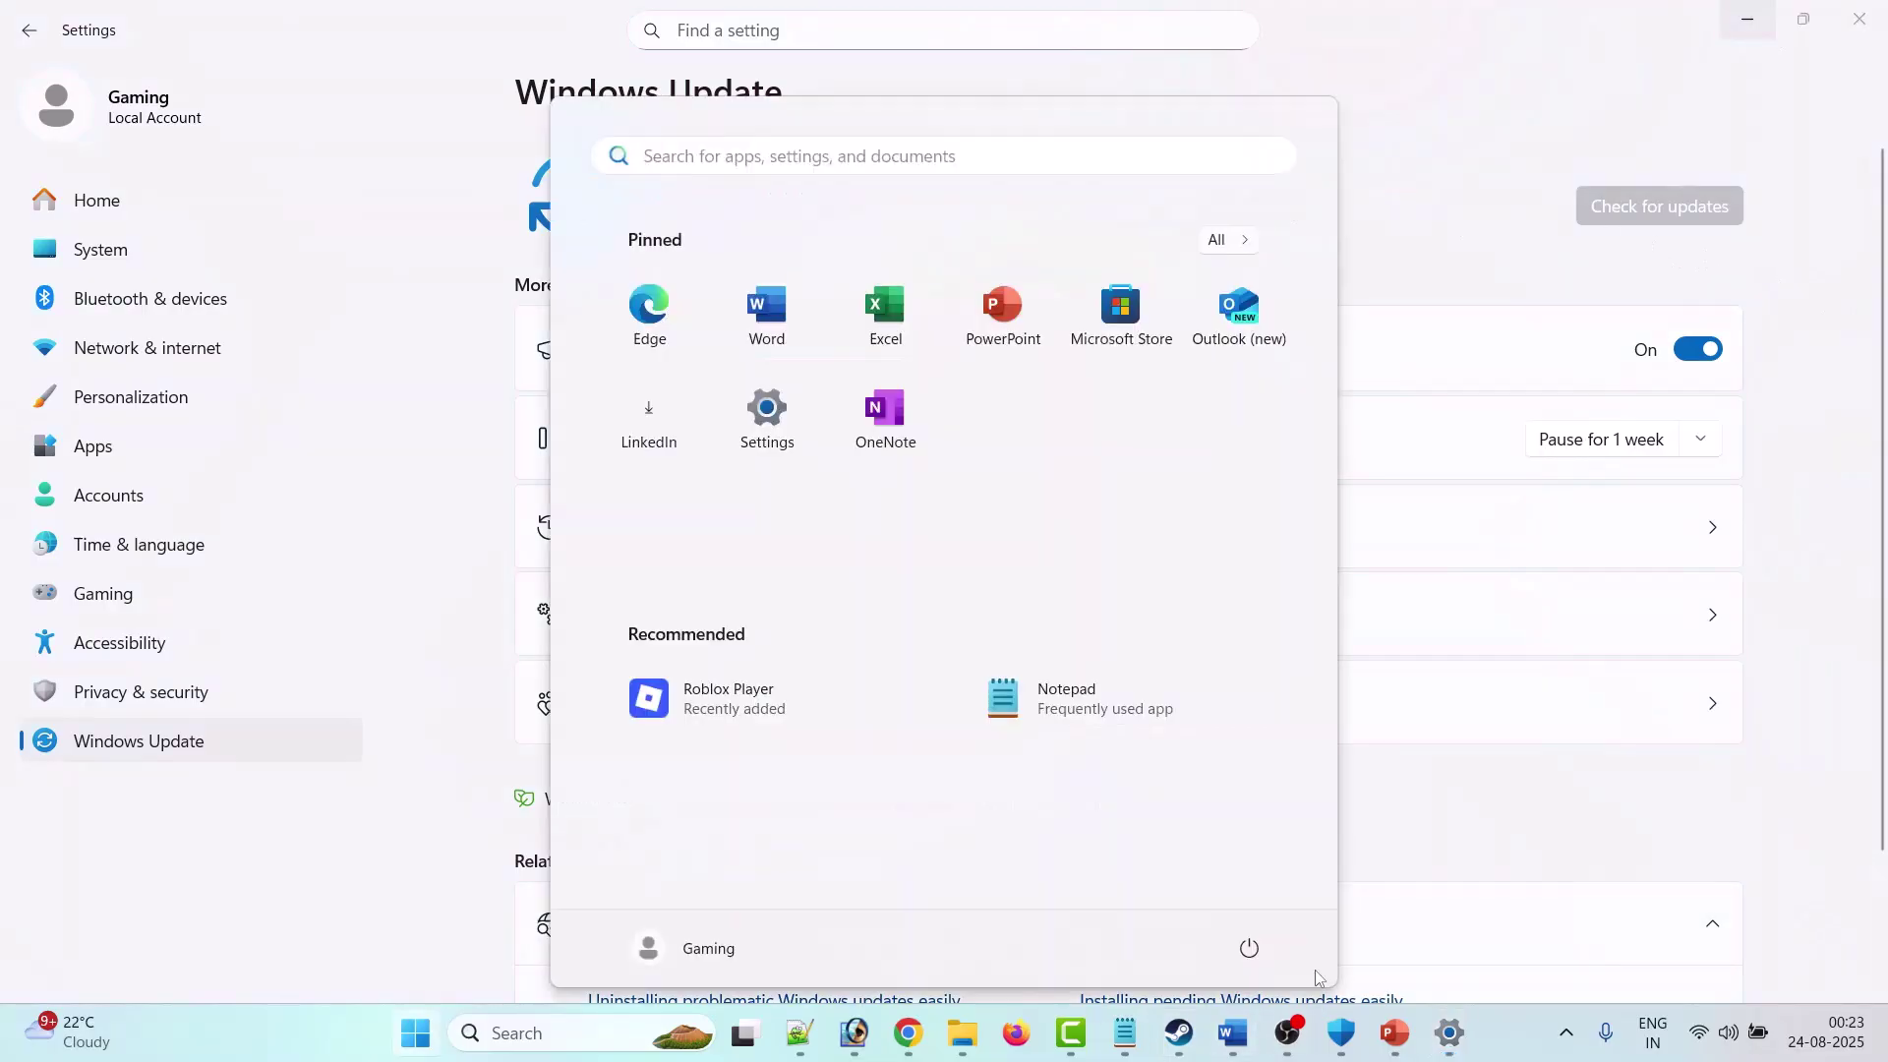
click(1249, 952)
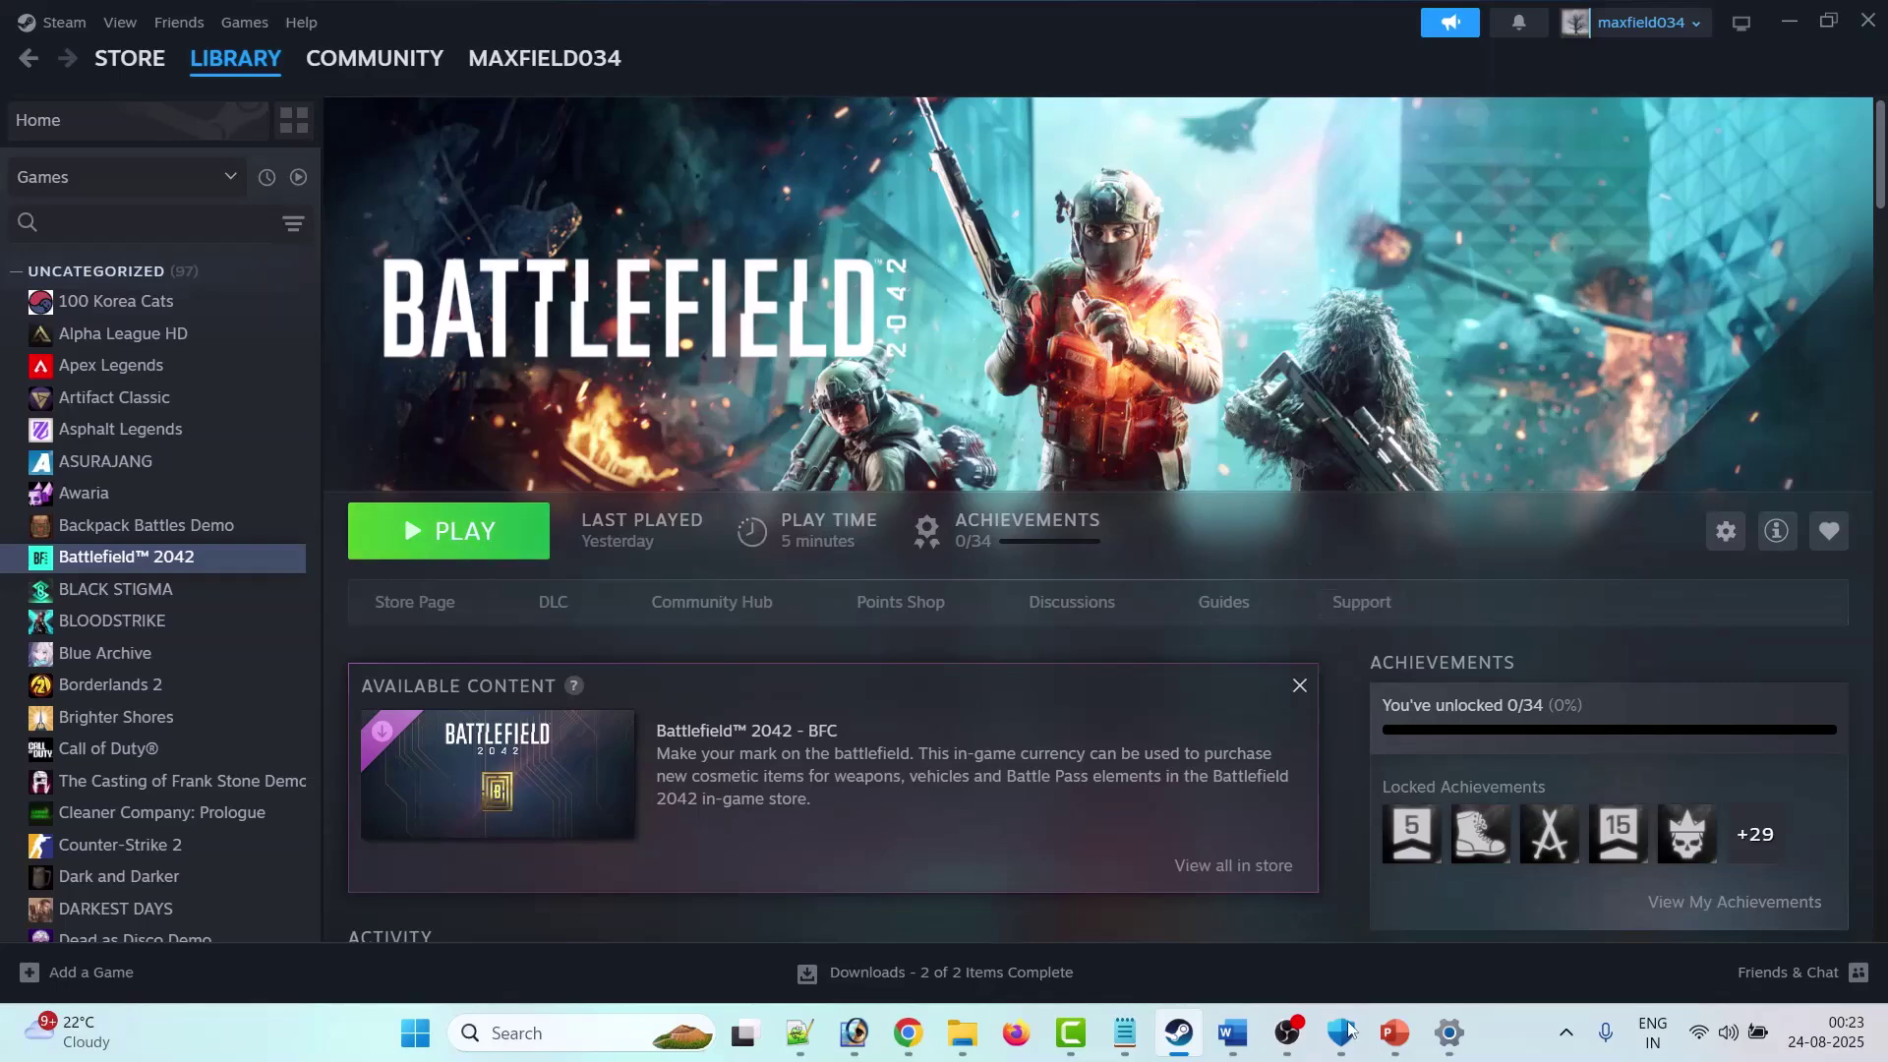
Step: Switch to Word and read Fix 17 on unplugging external devices, disconnecting VPN, and closing overlay, overclocking and third-party lighting software
click(1232, 1032)
scroll(650, 634, down, 5)
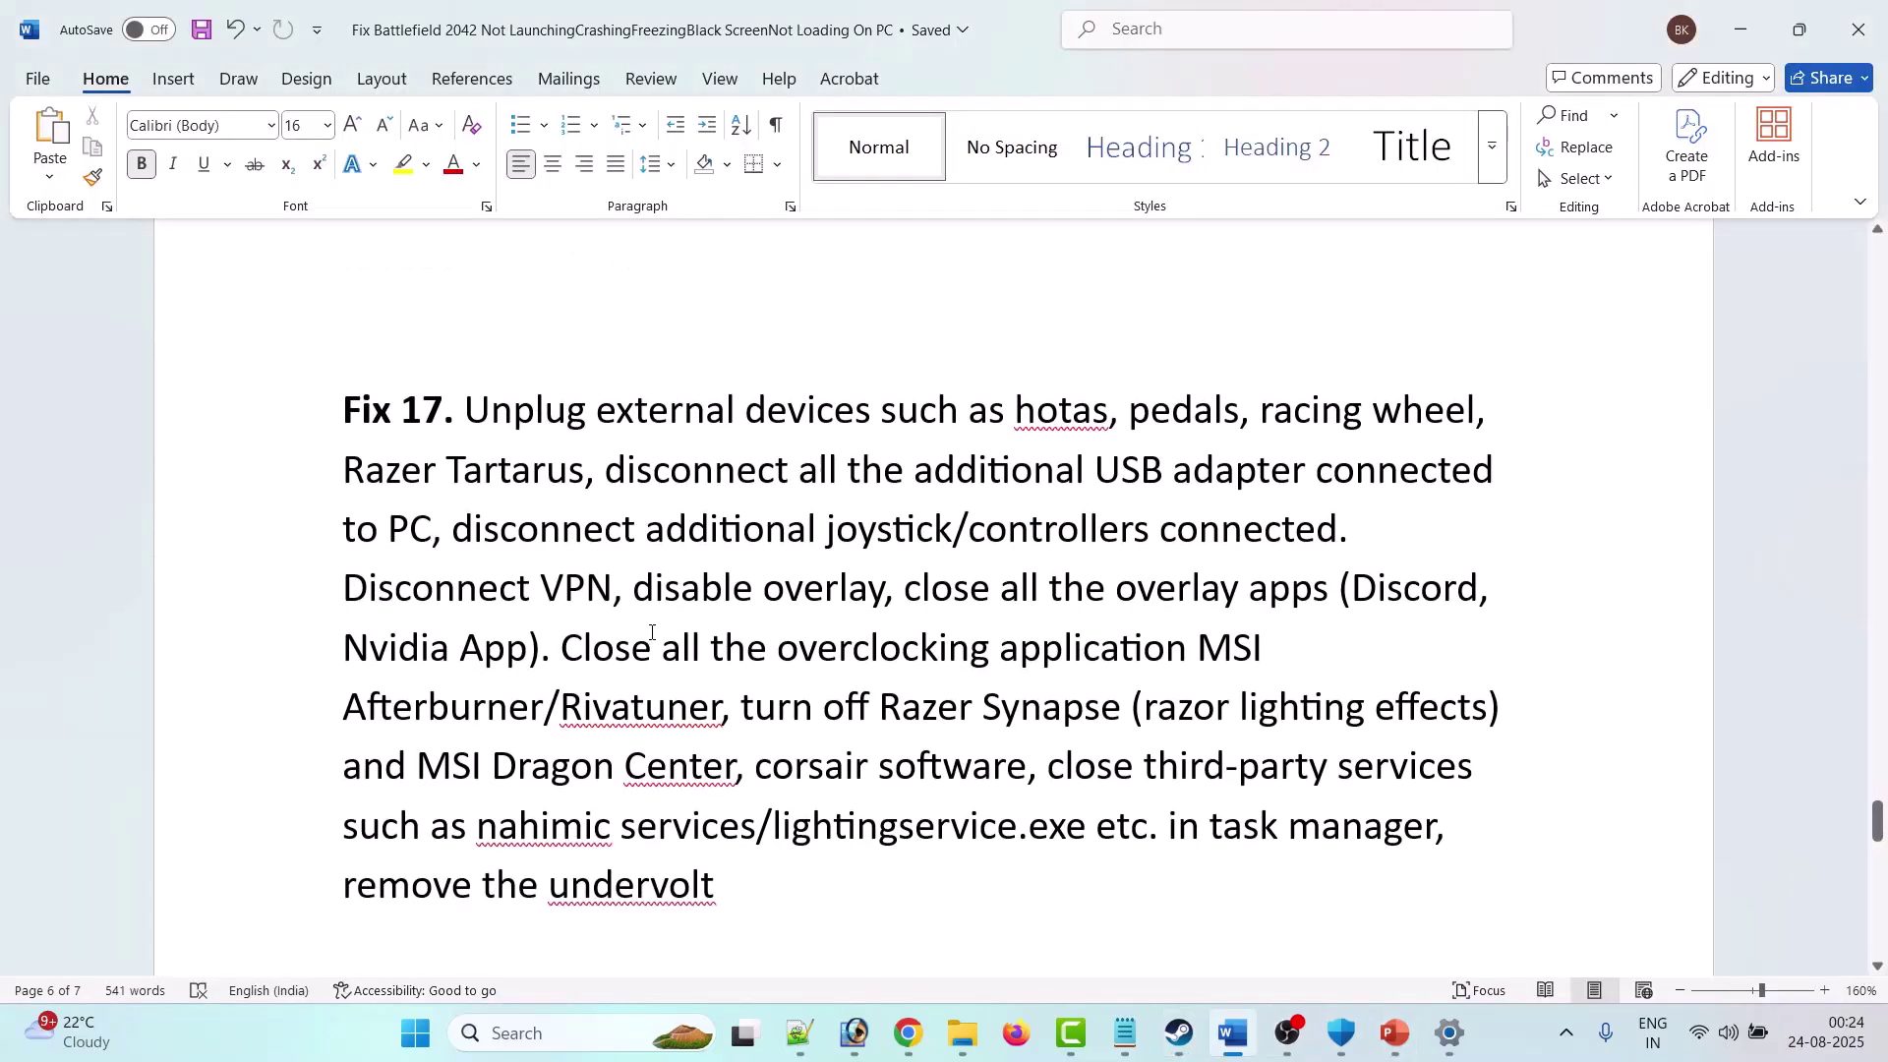
drag(481, 413, 968, 413)
click(862, 470)
drag(1098, 481, 407, 558)
click(485, 647)
drag(344, 582, 614, 590)
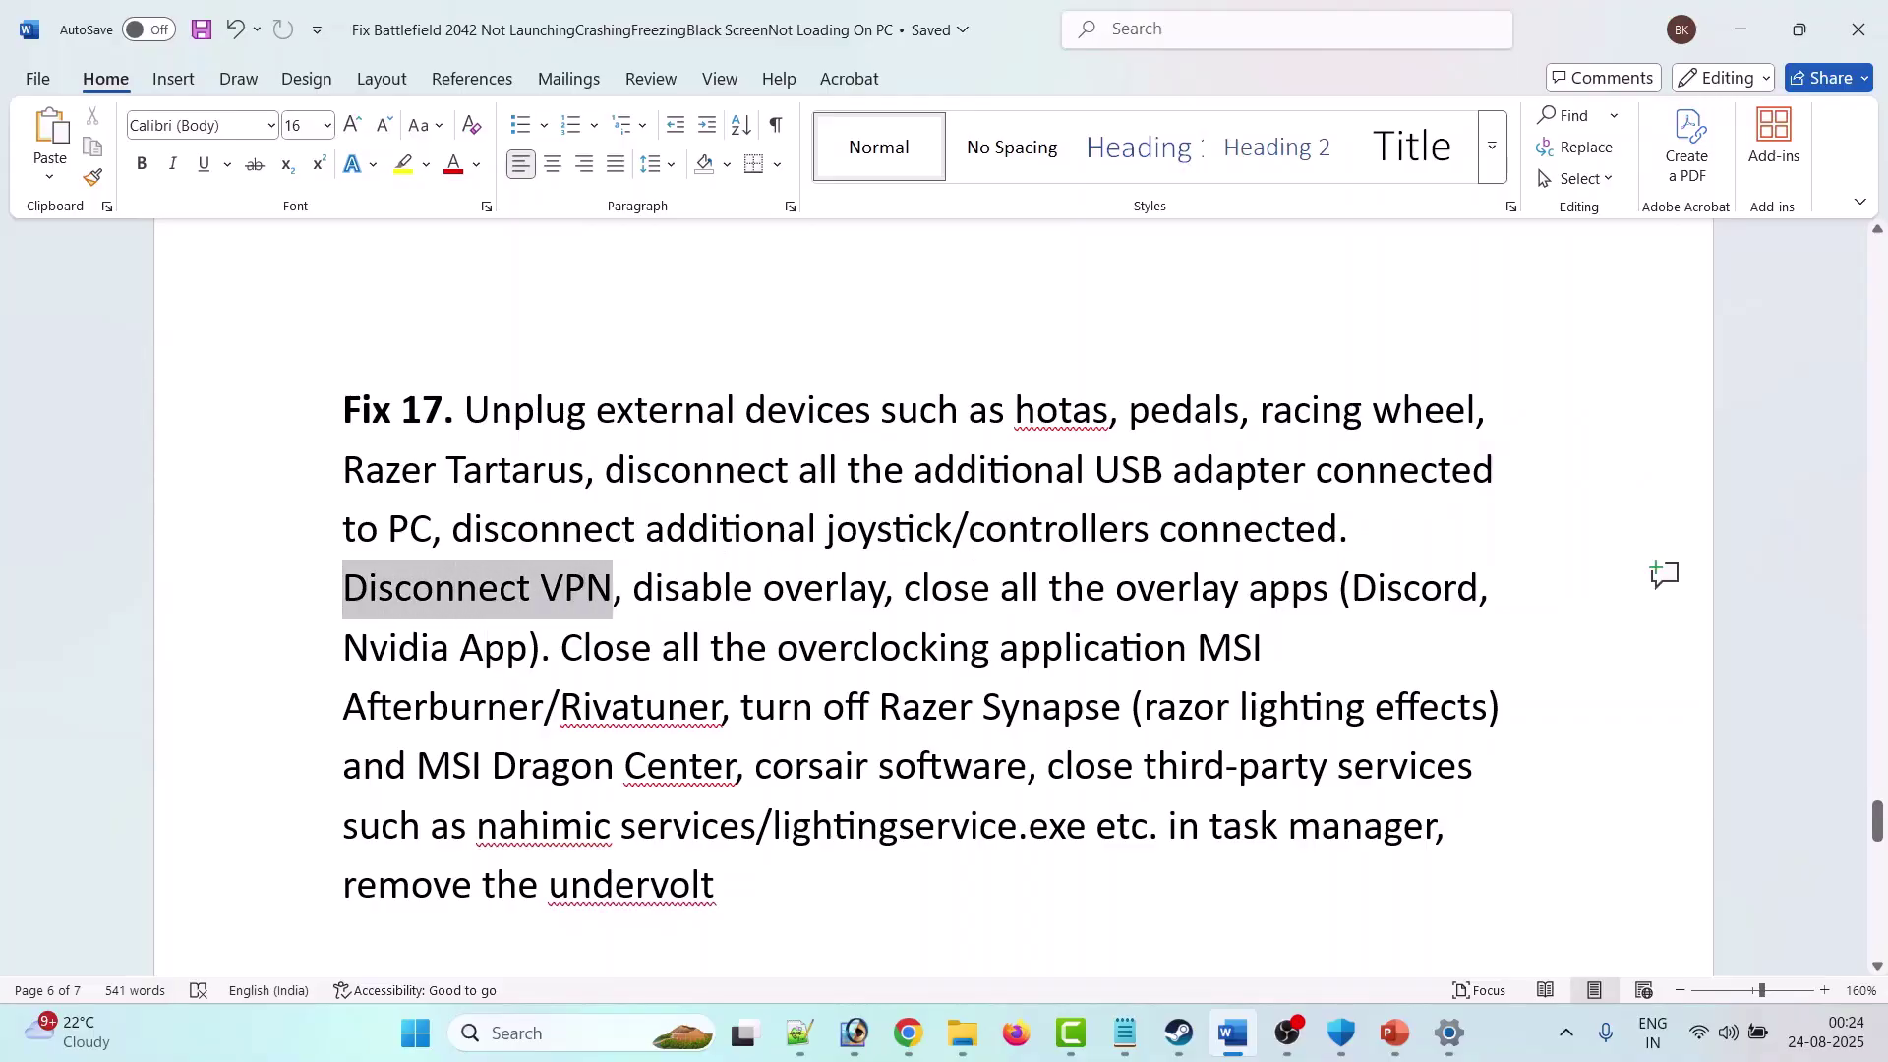
click(732, 616)
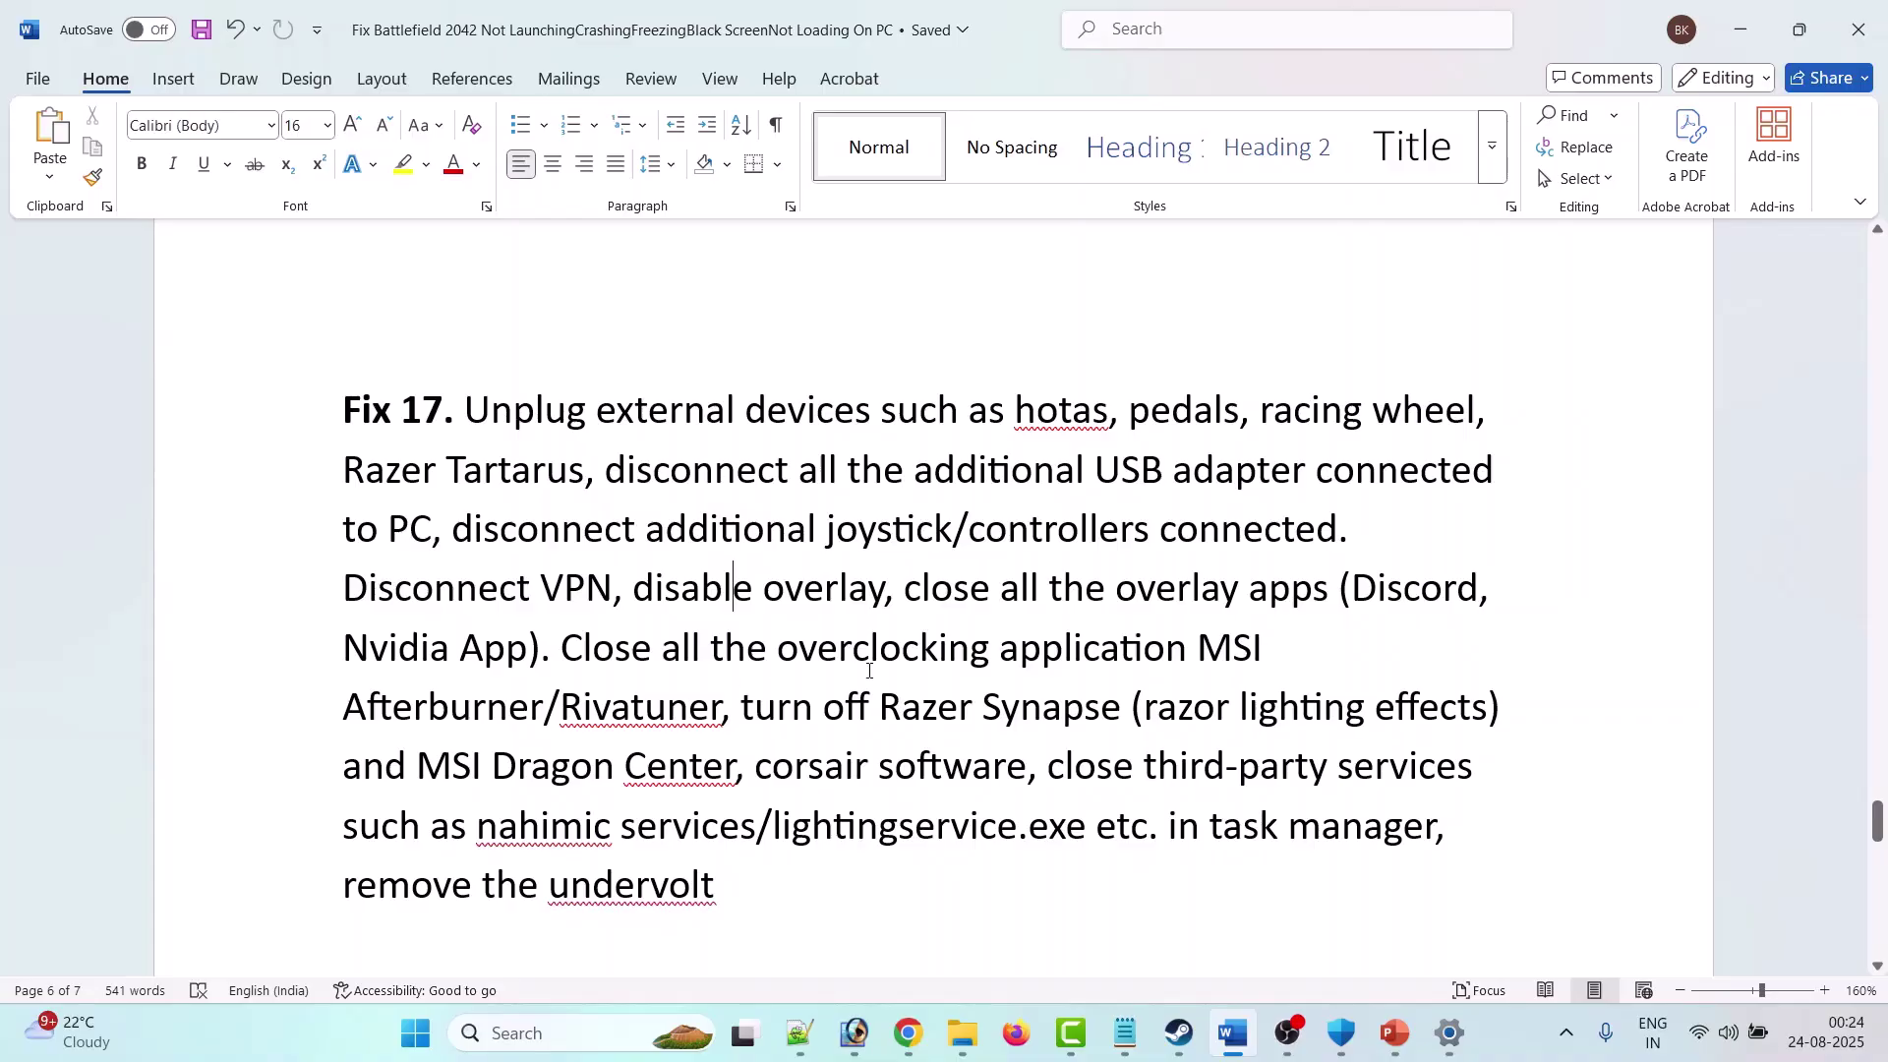
scroll(1079, 669, down, 1)
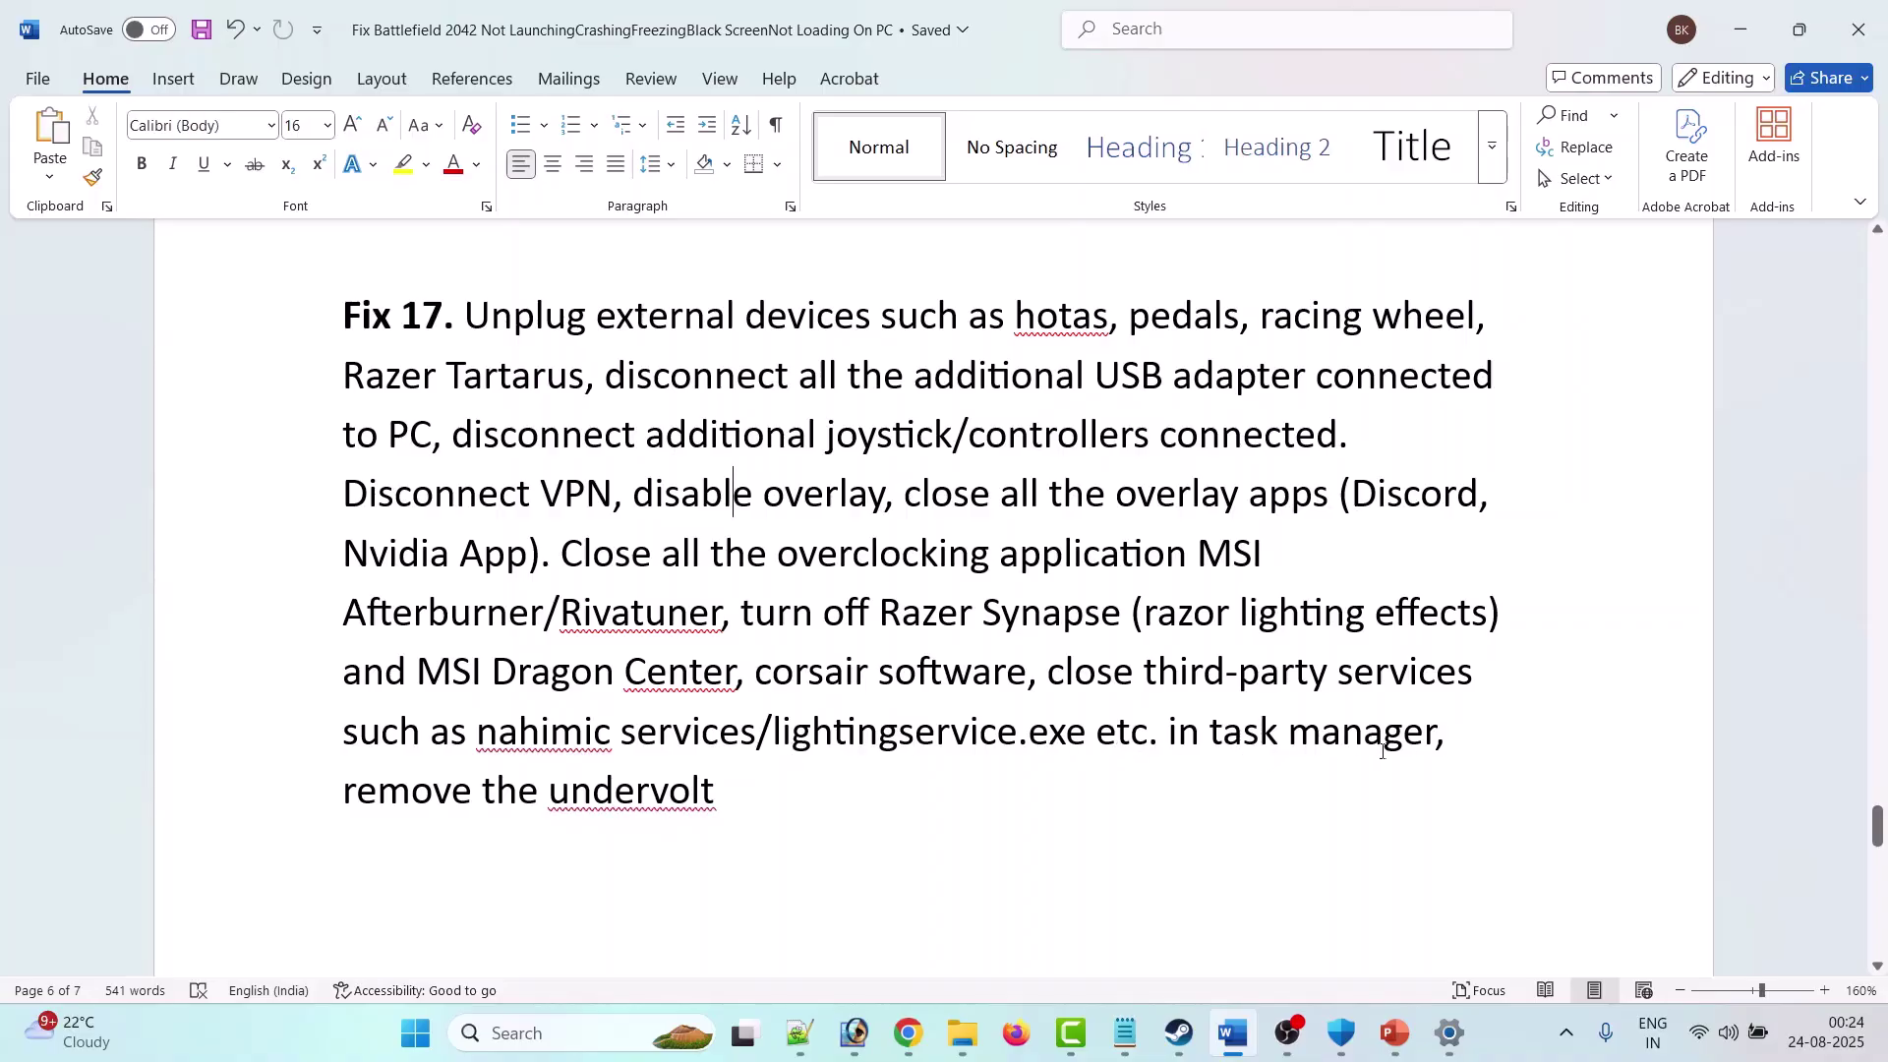
scroll(983, 773, down, 1)
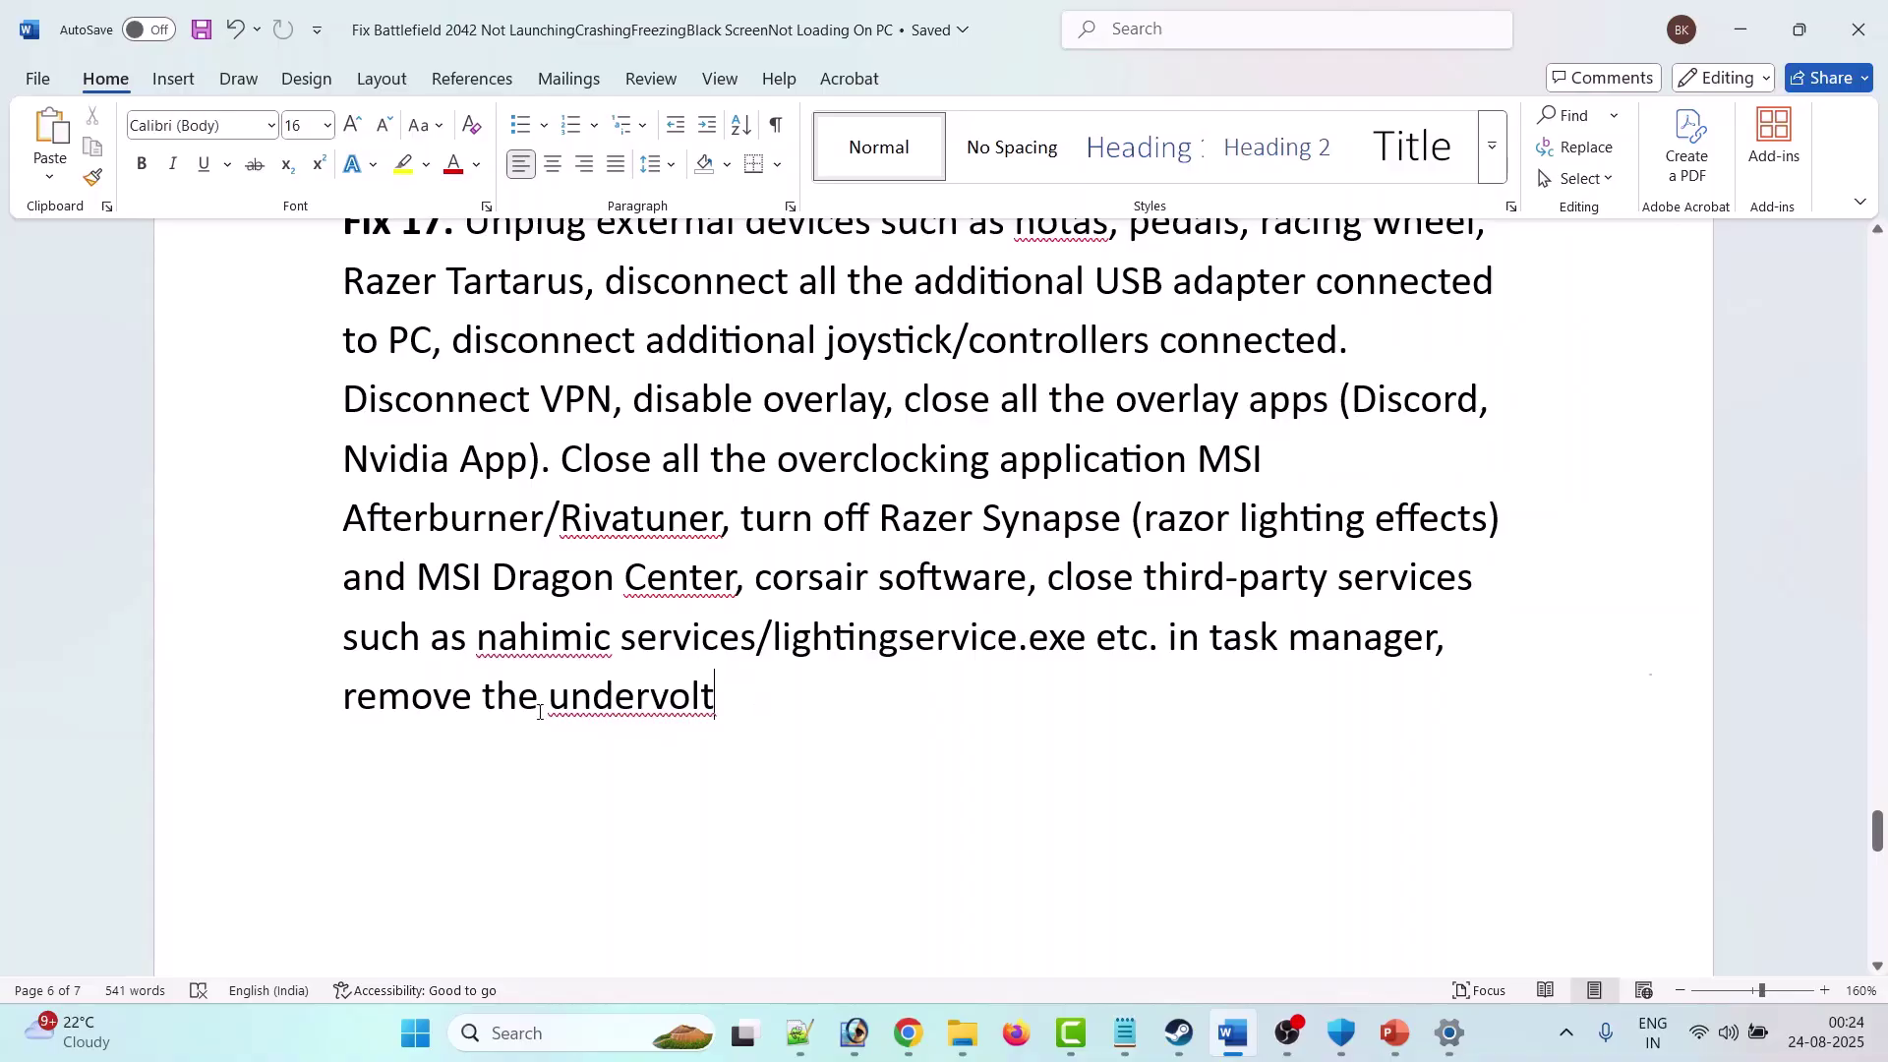
Step: View Battlefield 2042's library page in Steam, switch back to Word, and read Fix 18 on reinstalling the game to an SSD
click(1179, 1033)
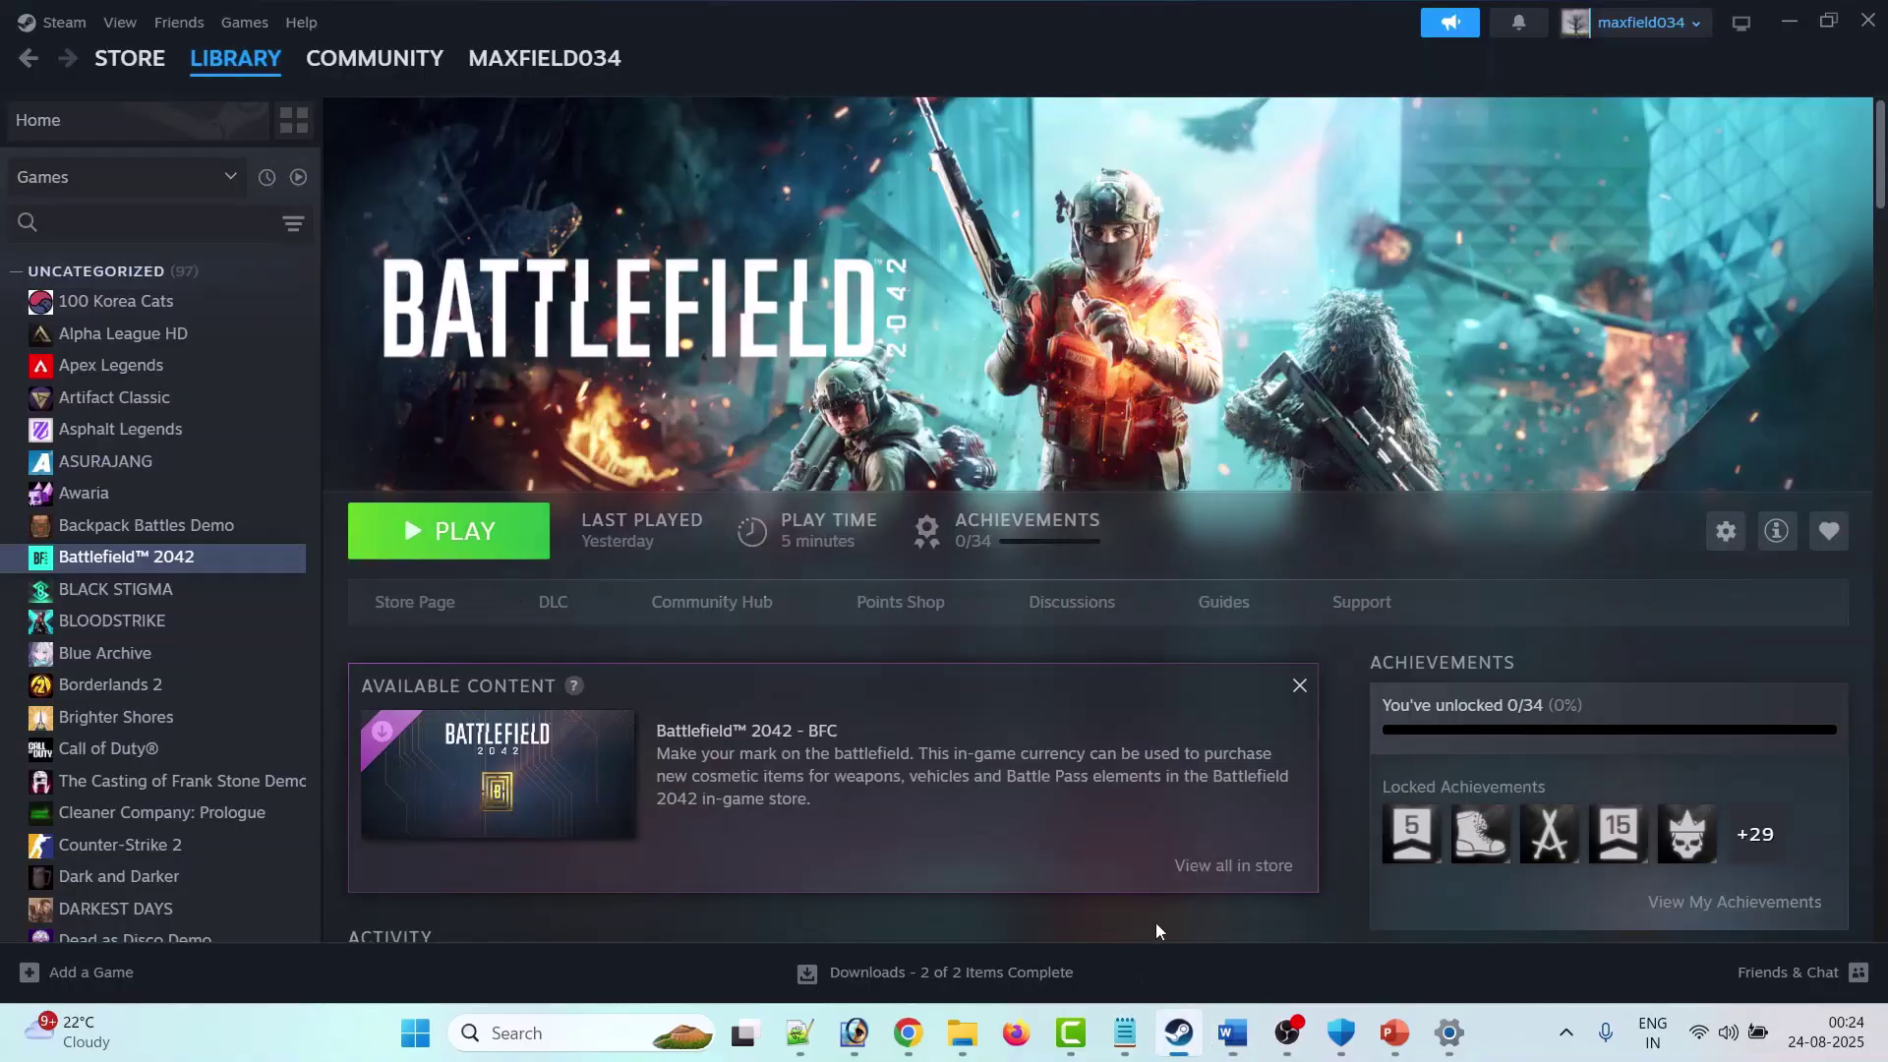
key(alt+Tab)
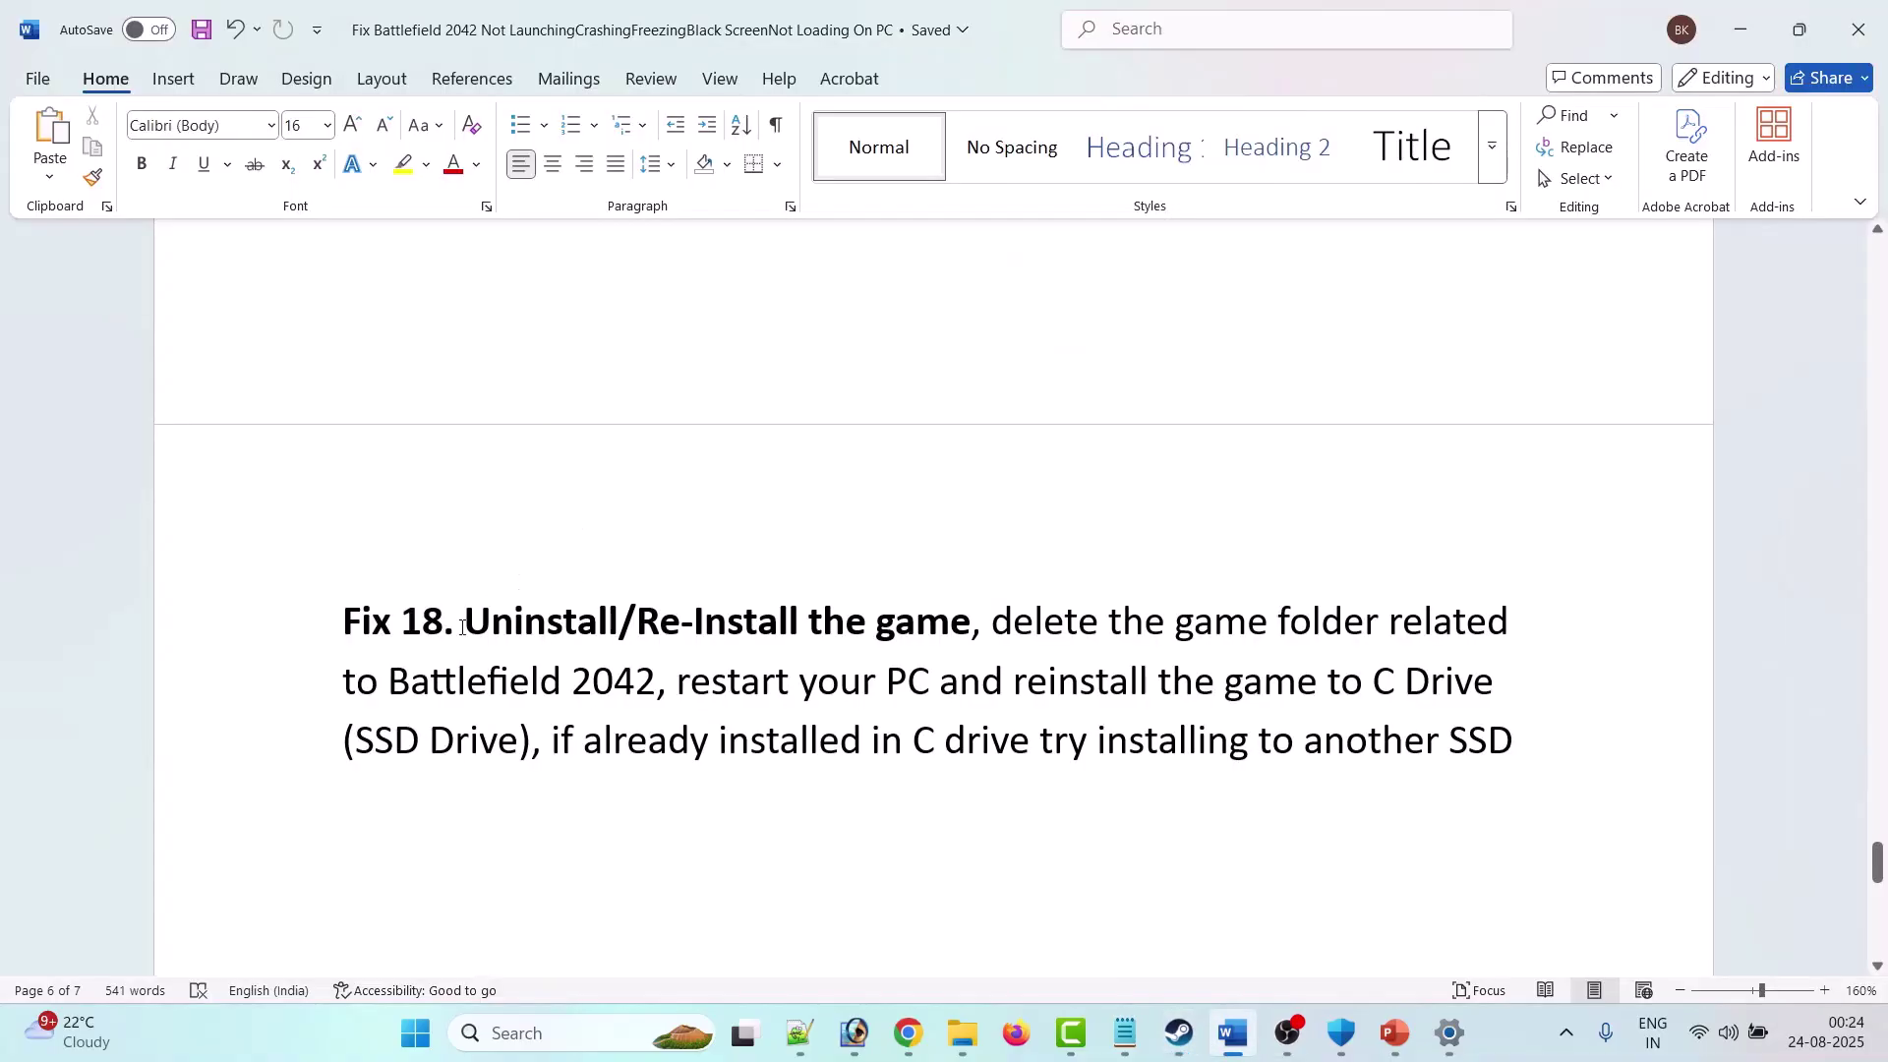
drag(466, 618, 1473, 765)
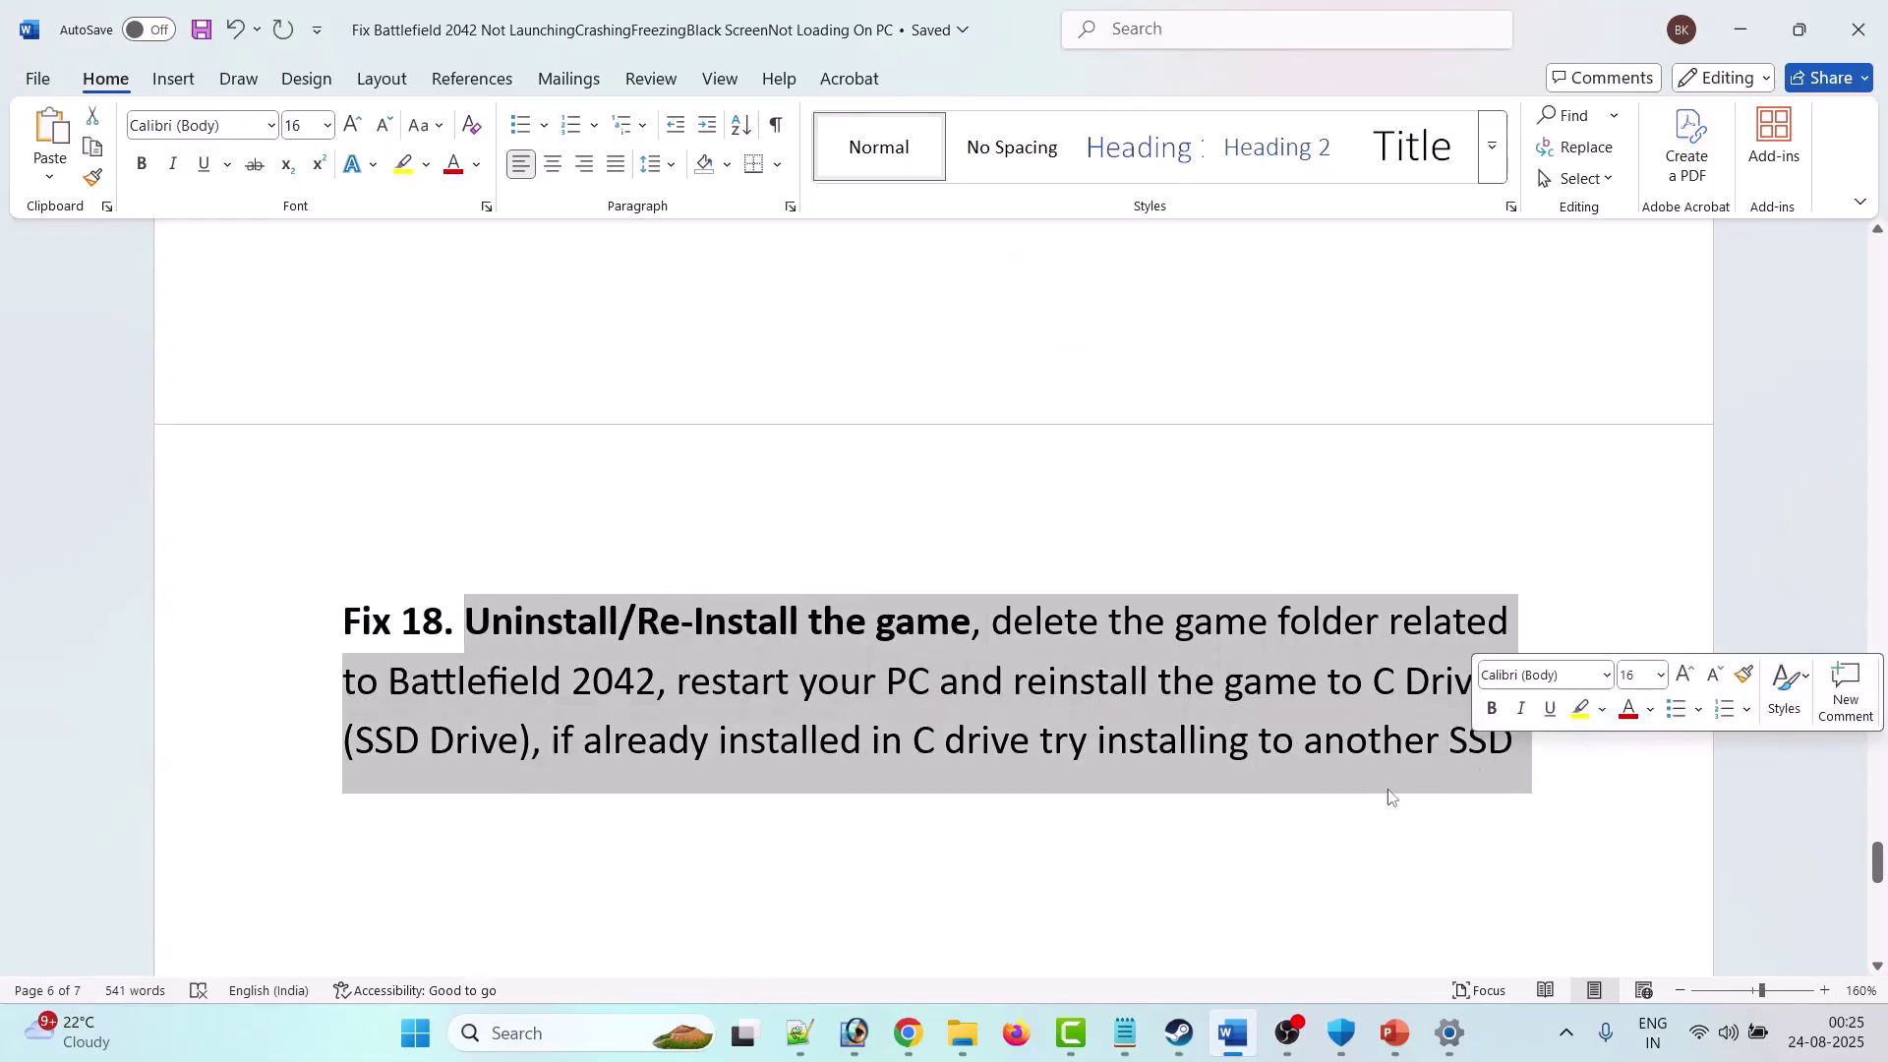
click(914, 880)
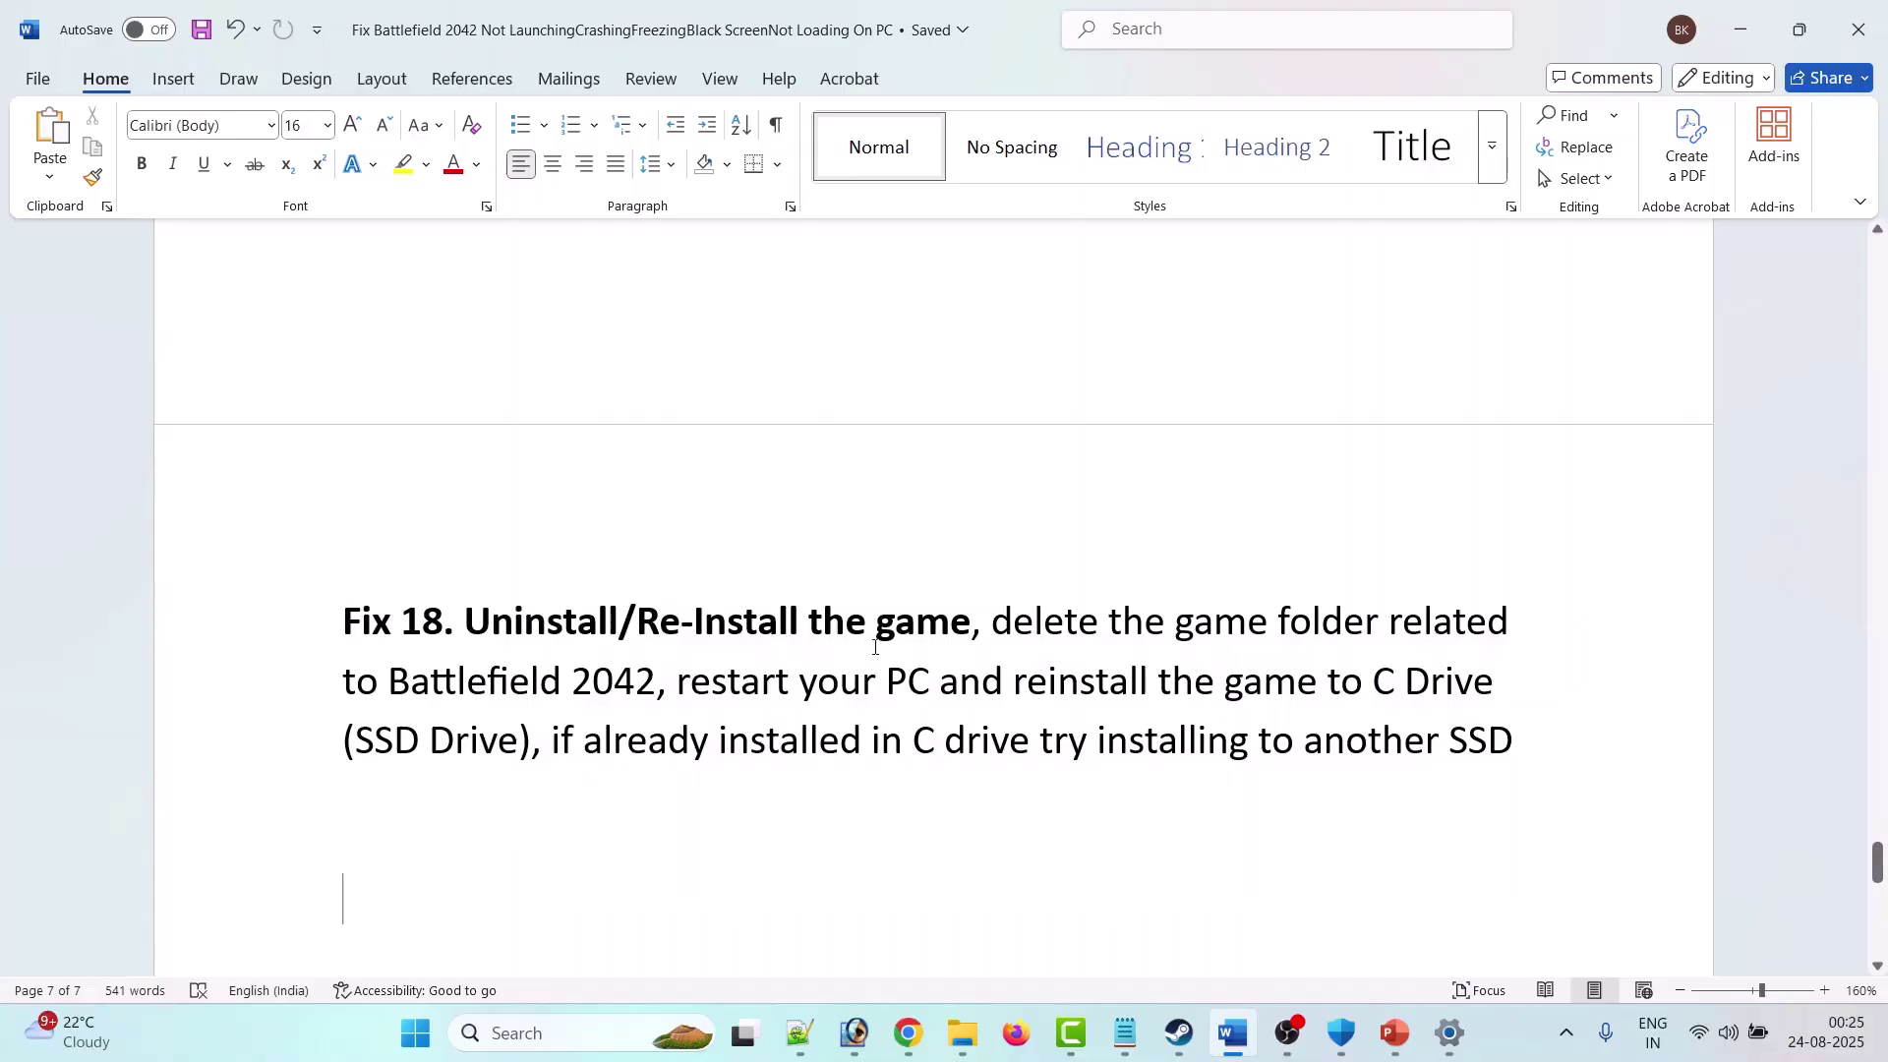
drag(996, 619, 529, 752)
click(688, 737)
click(864, 740)
drag(1244, 675, 522, 746)
click(610, 776)
drag(906, 749, 1389, 745)
click(1546, 770)
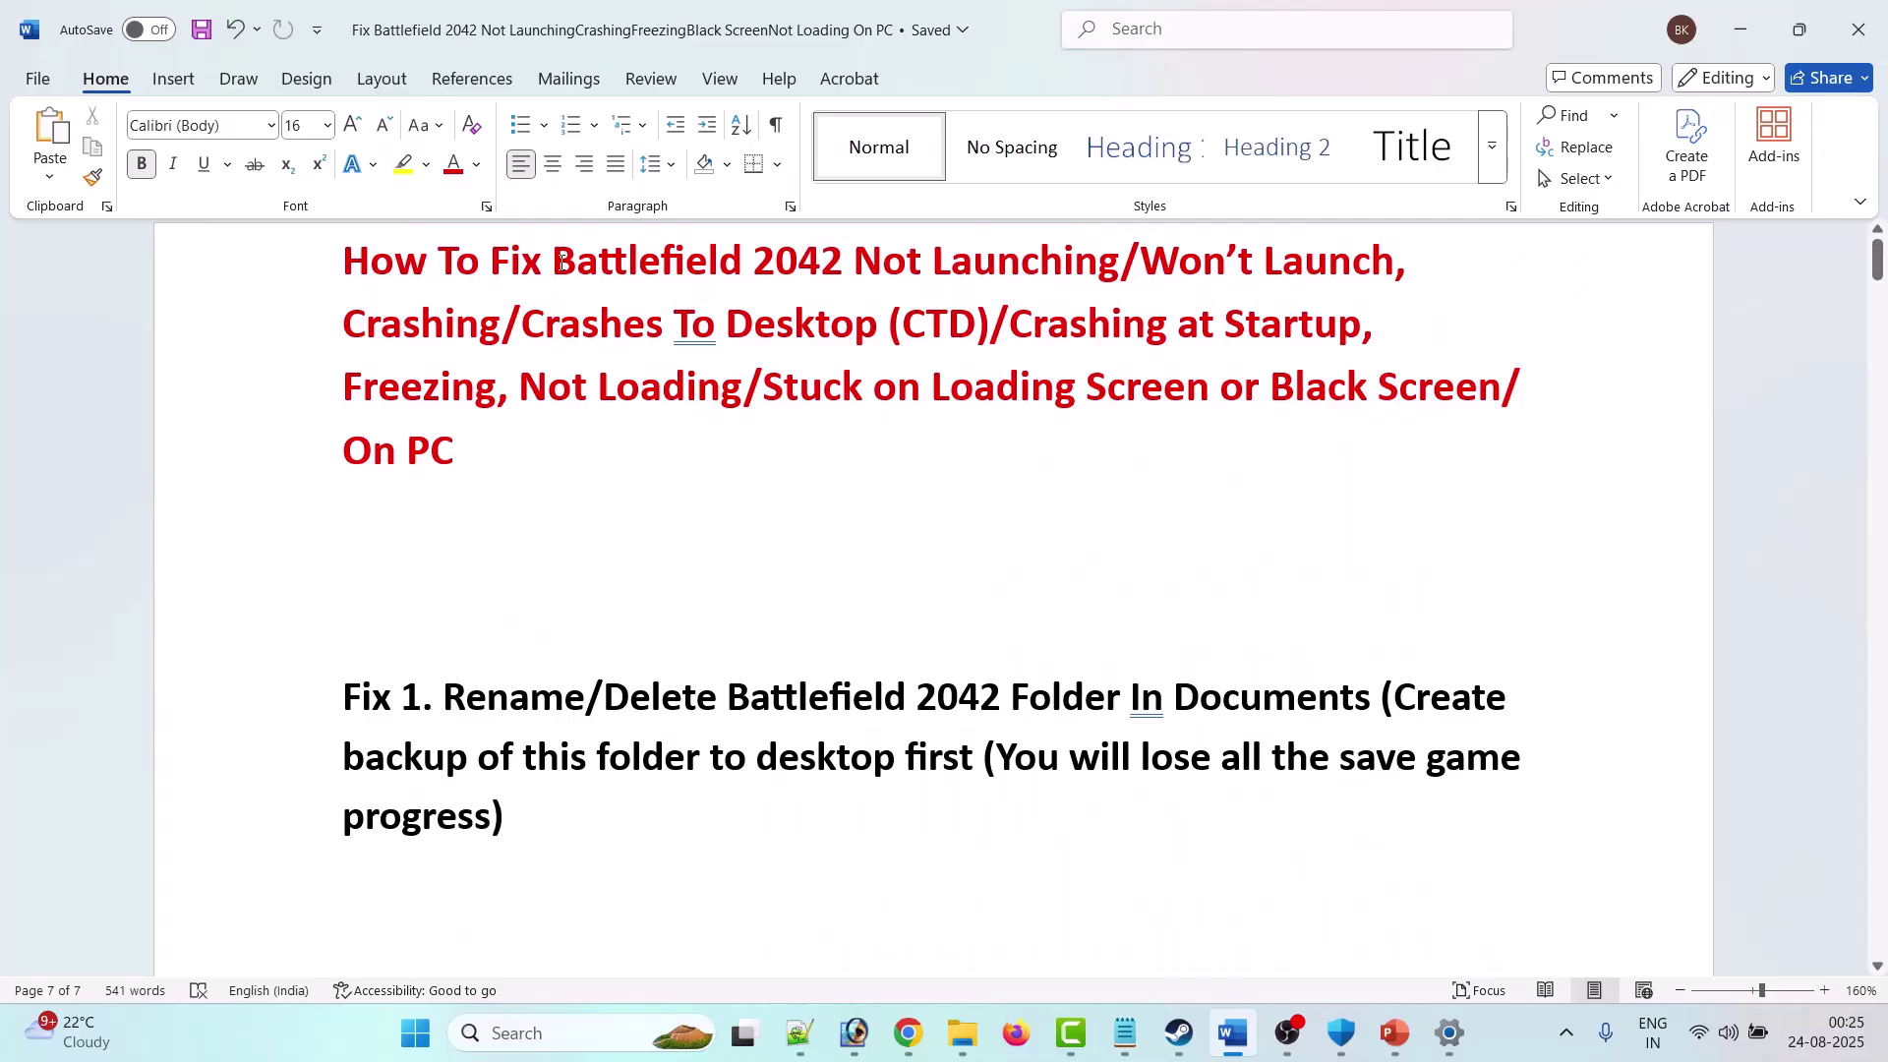
Step: Return to the document's beginning and reread the title on fixing Battlefield 2042 launch, crash, freezing and black screen problems
drag(566, 264, 472, 458)
click(938, 710)
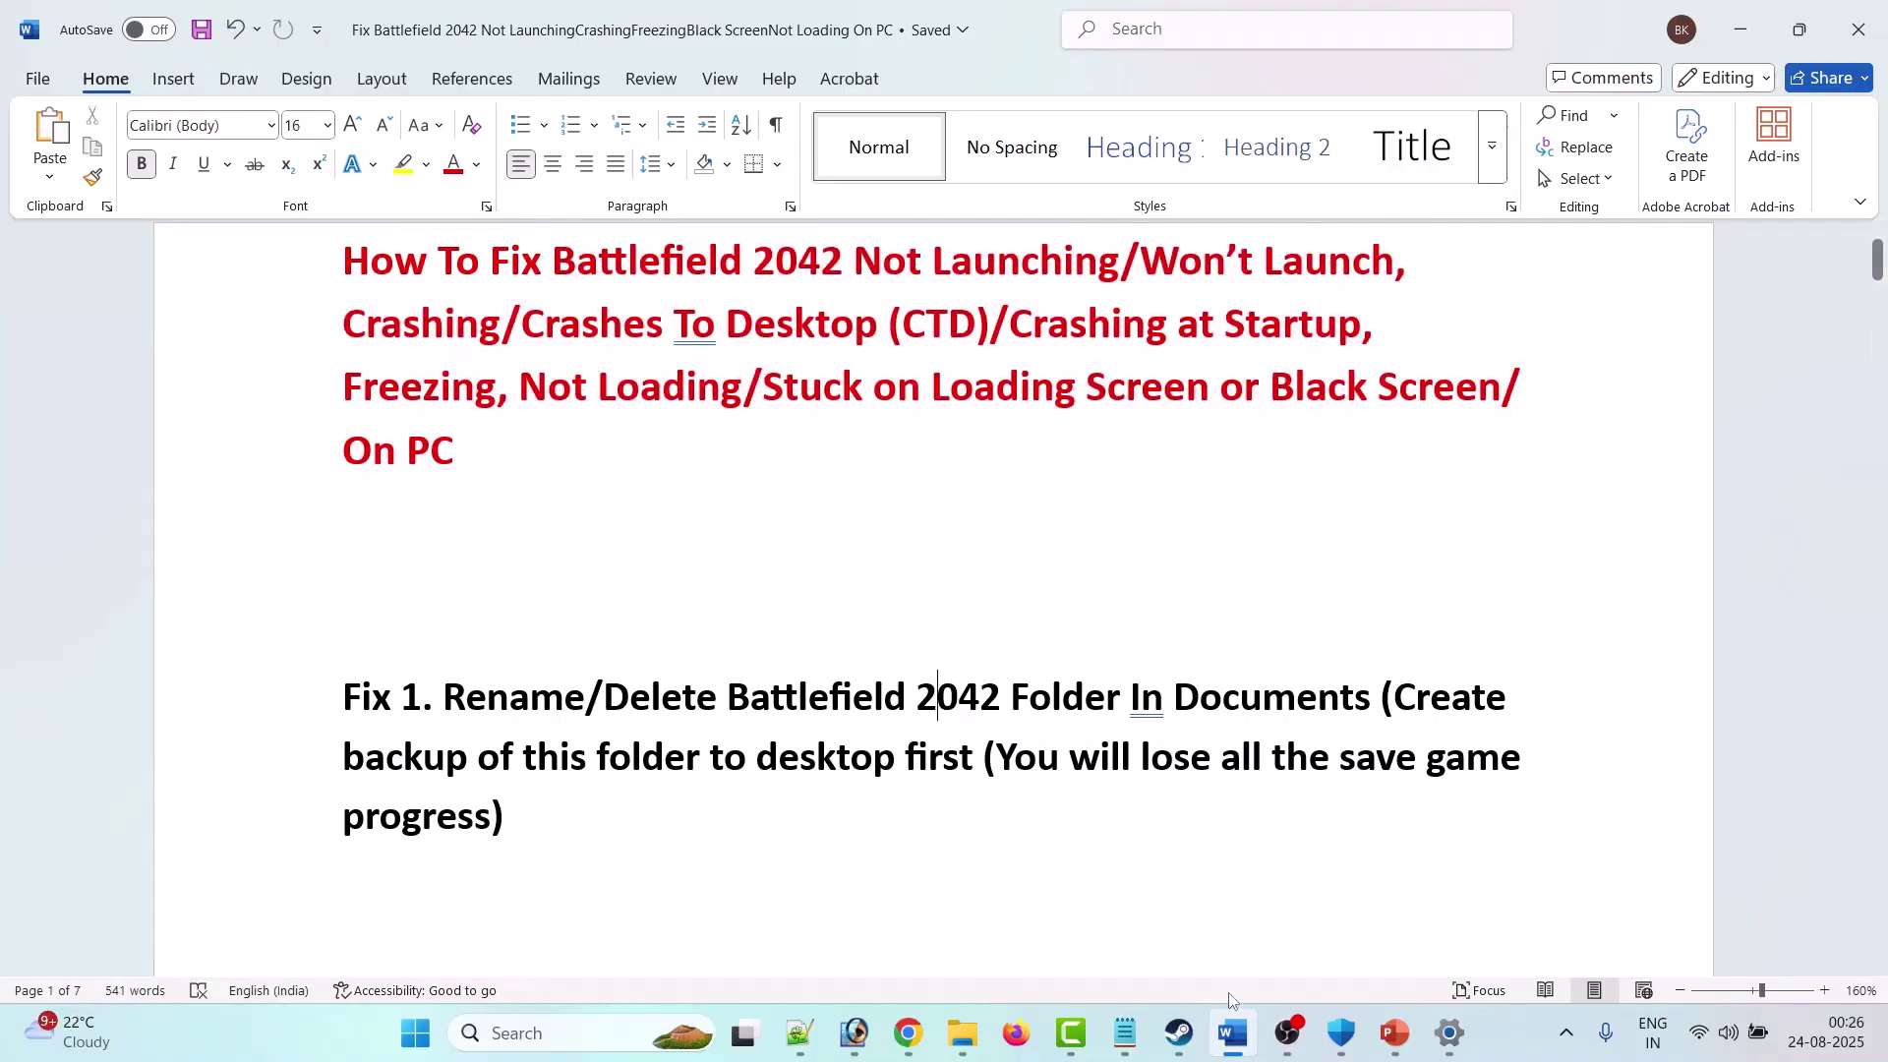